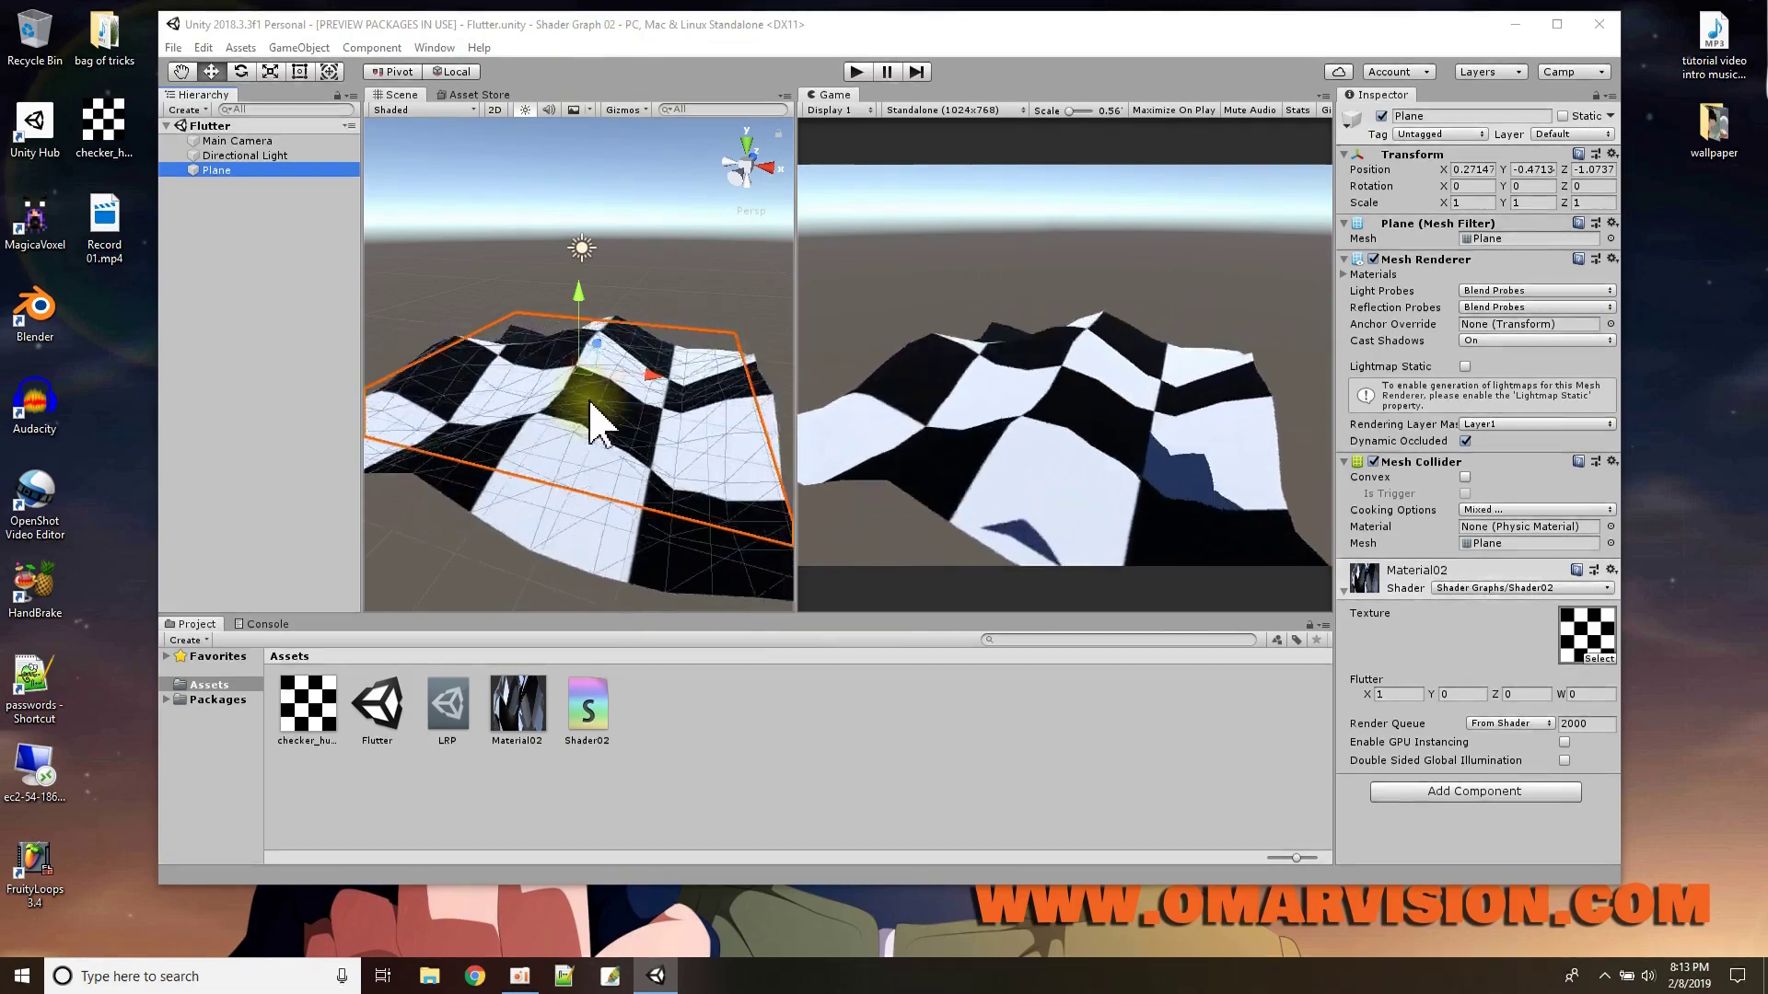
# - Inspect the fluttering plane's mesh in the Scene view using the Shaded Wireframe and Wireframe draw modes
pyautogui.click(442, 112)
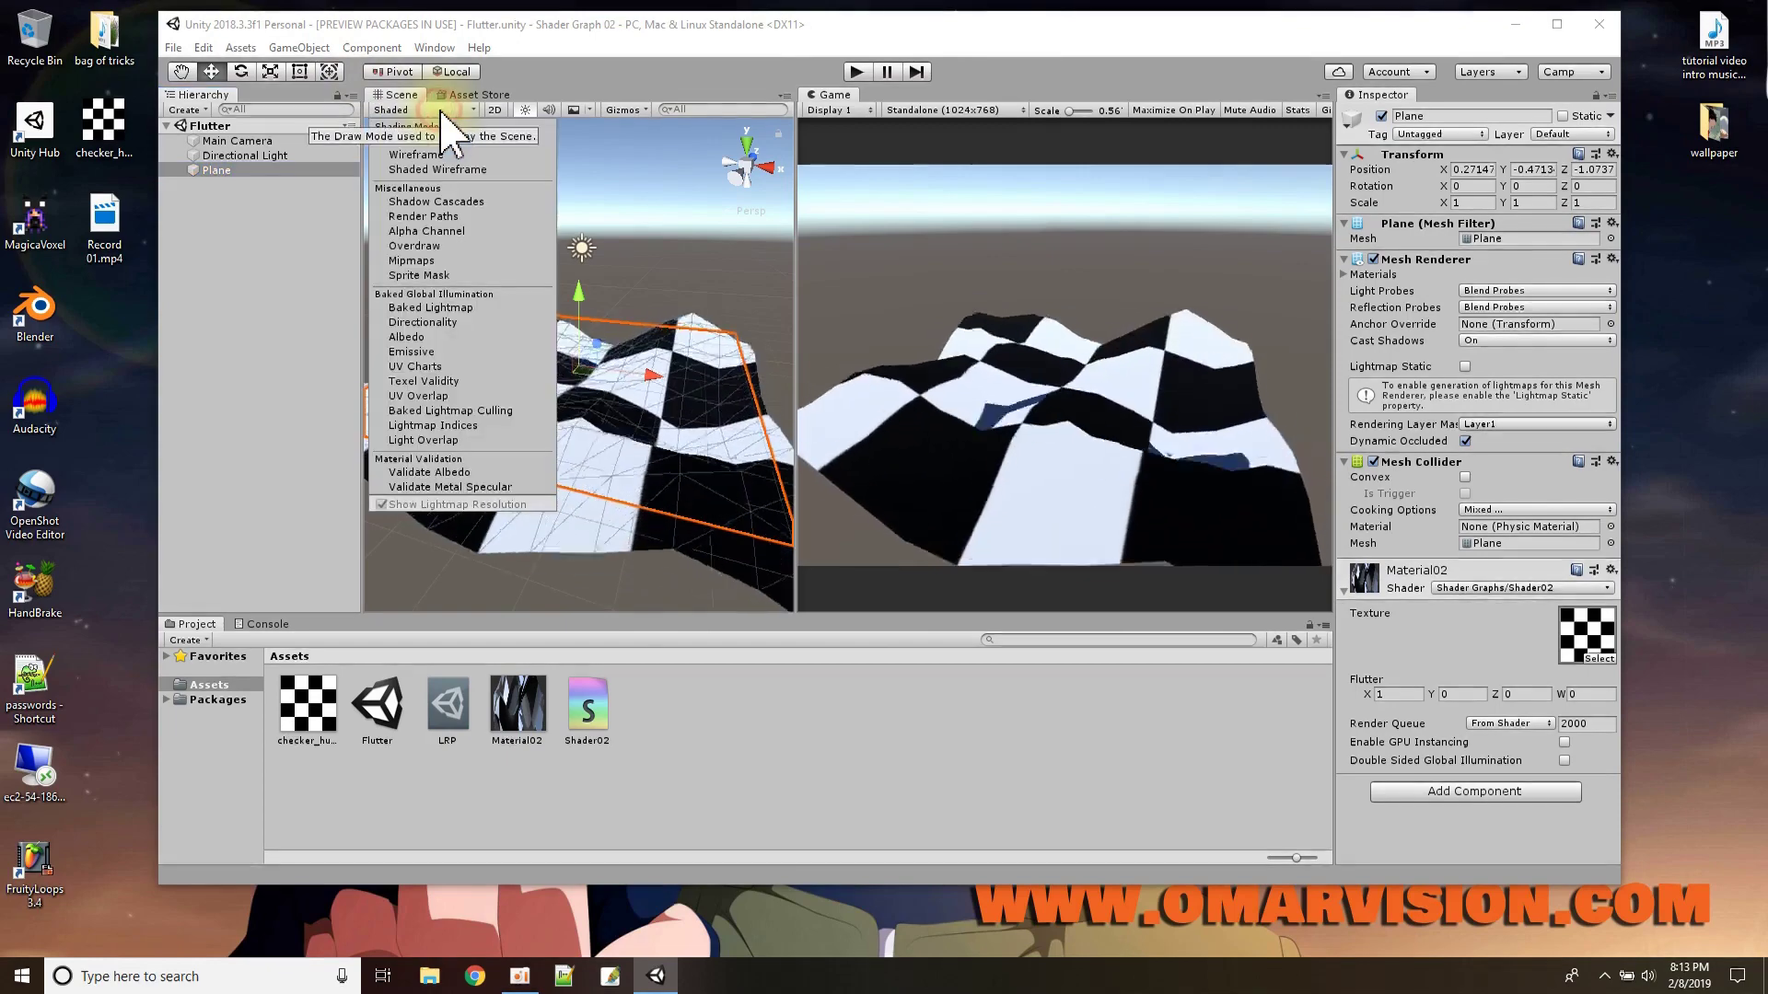
pyautogui.click(448, 169)
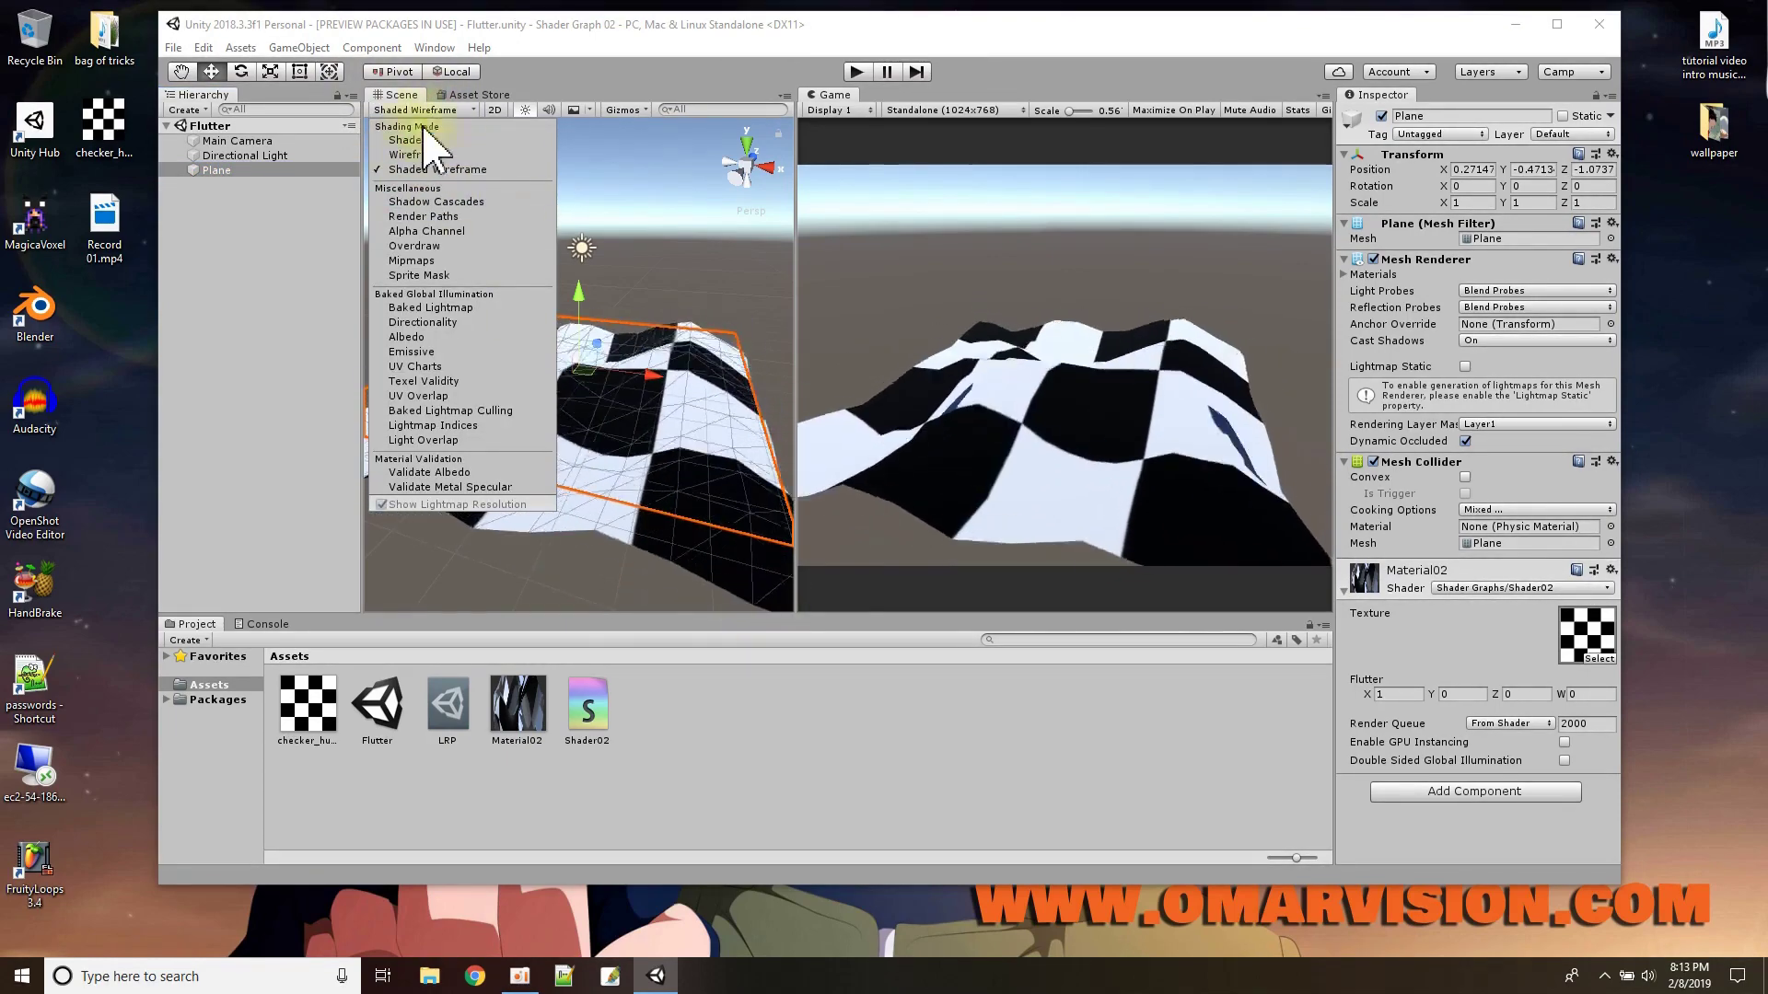
pyautogui.click(419, 155)
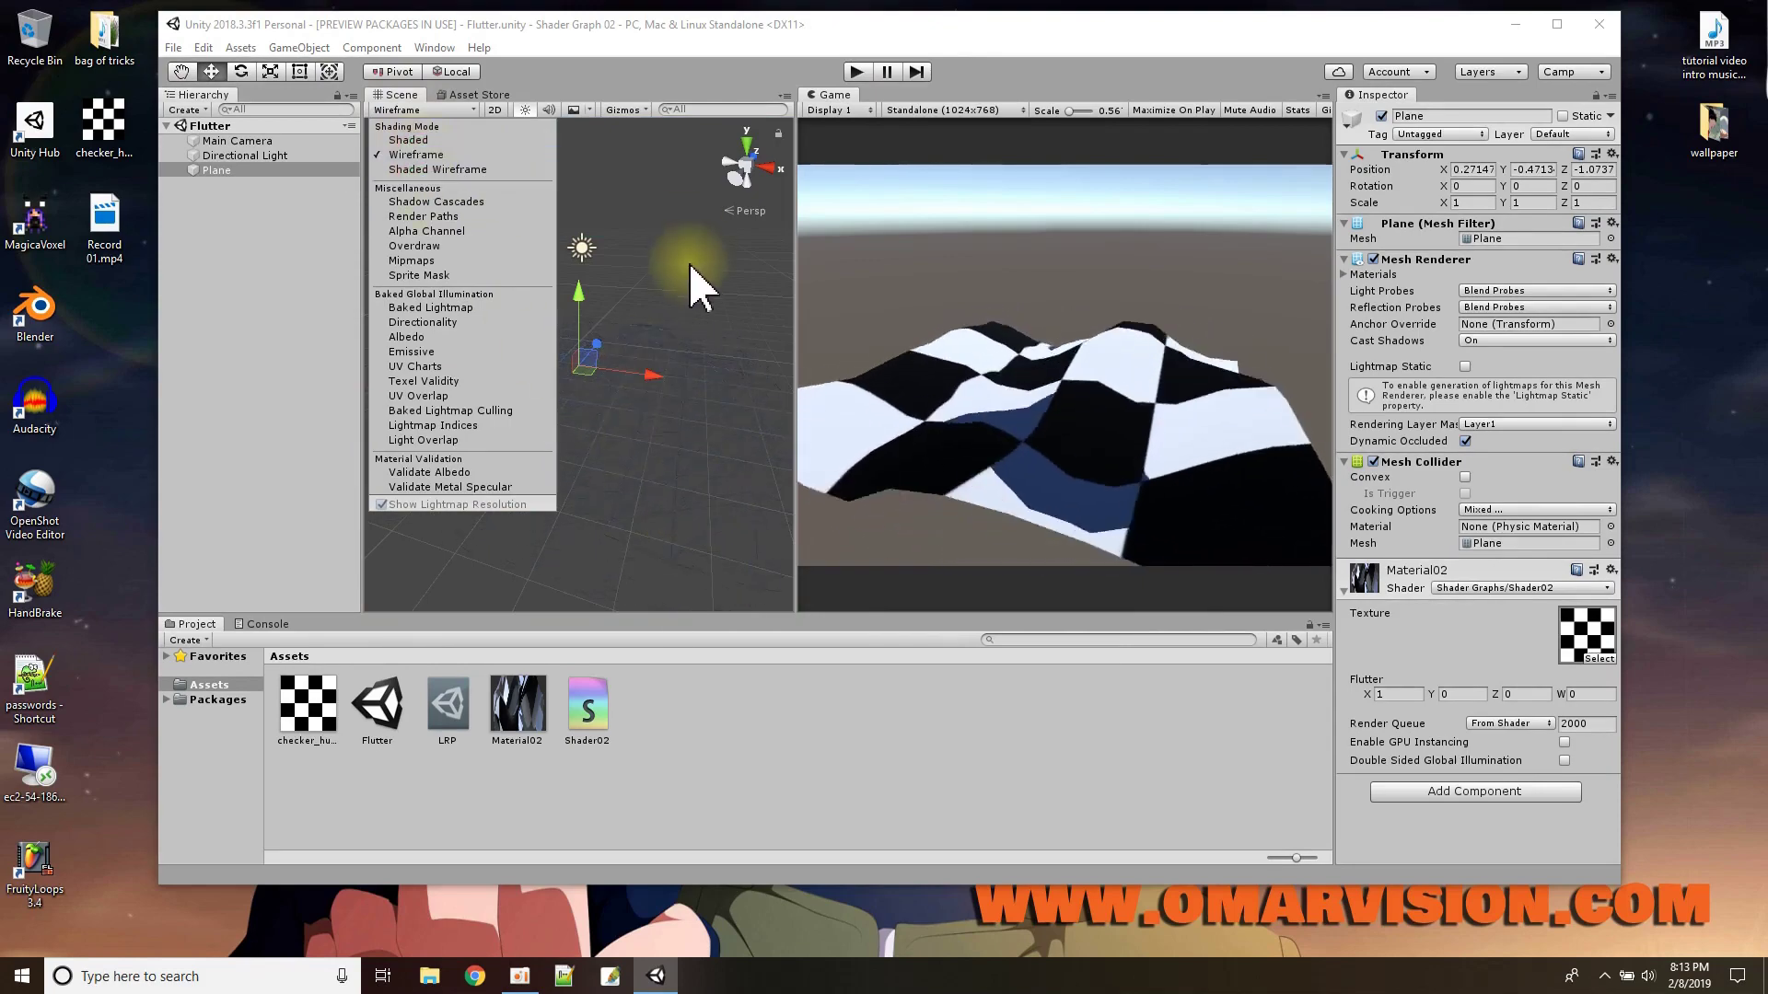
pyautogui.click(691, 247)
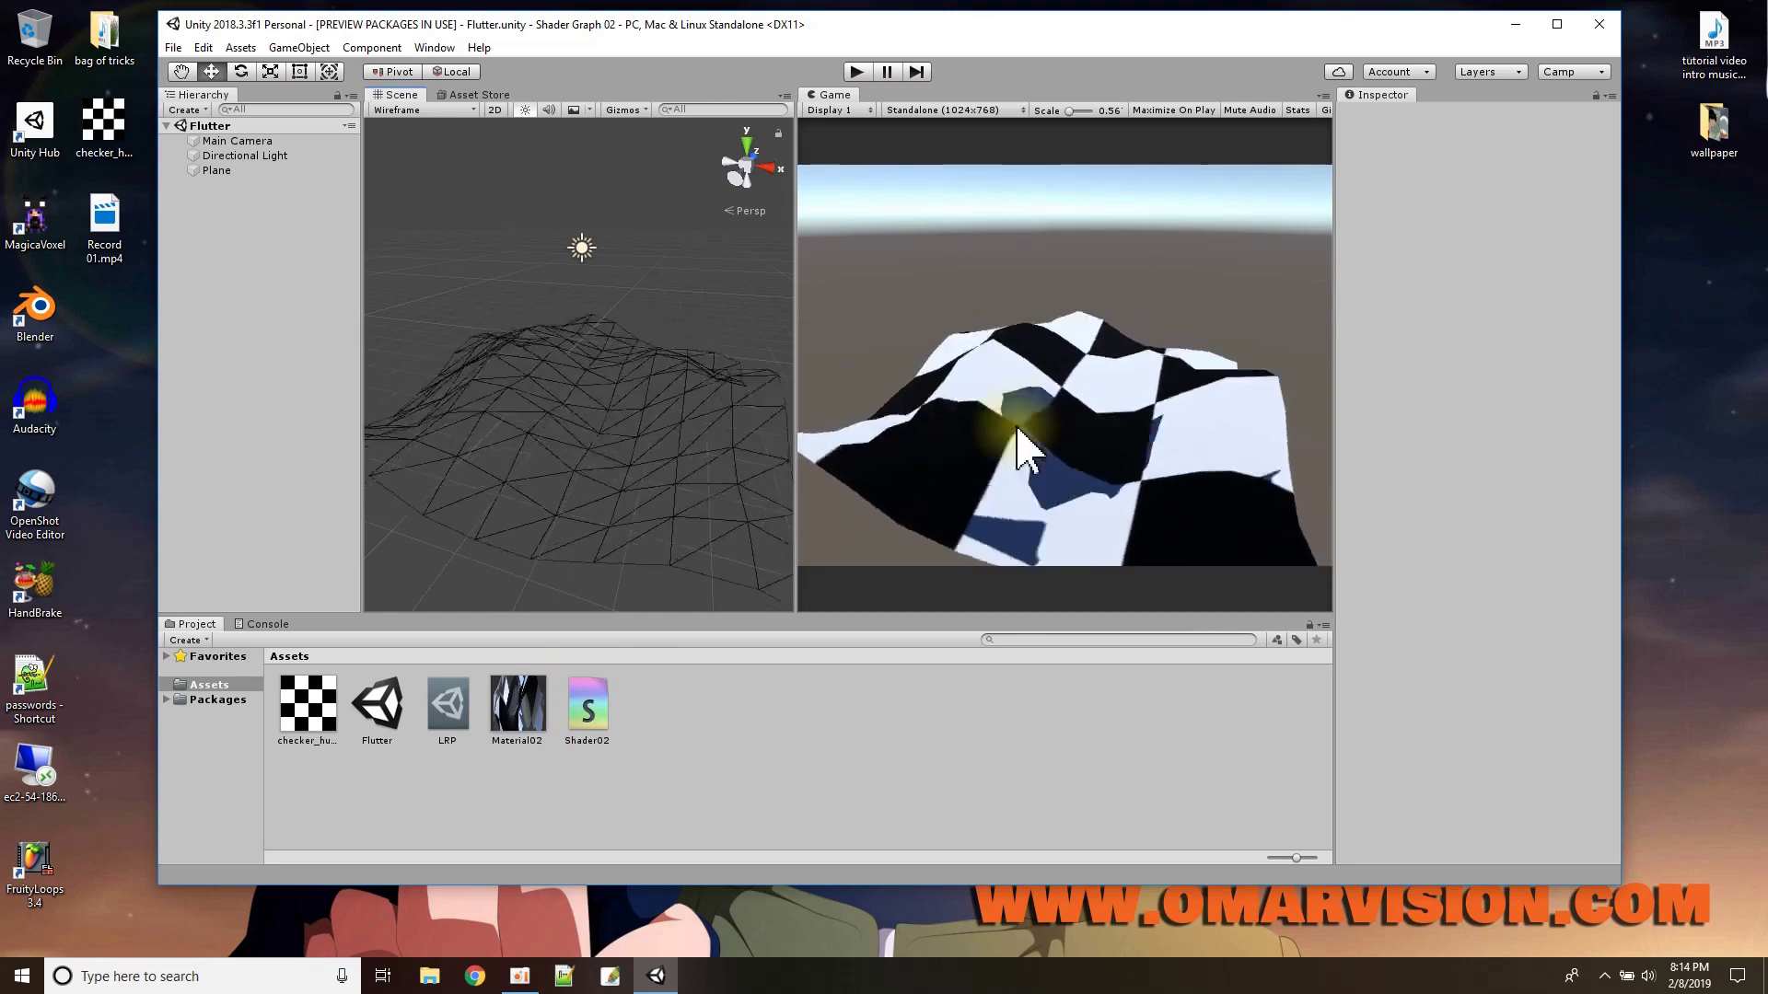
pyautogui.click(217, 170)
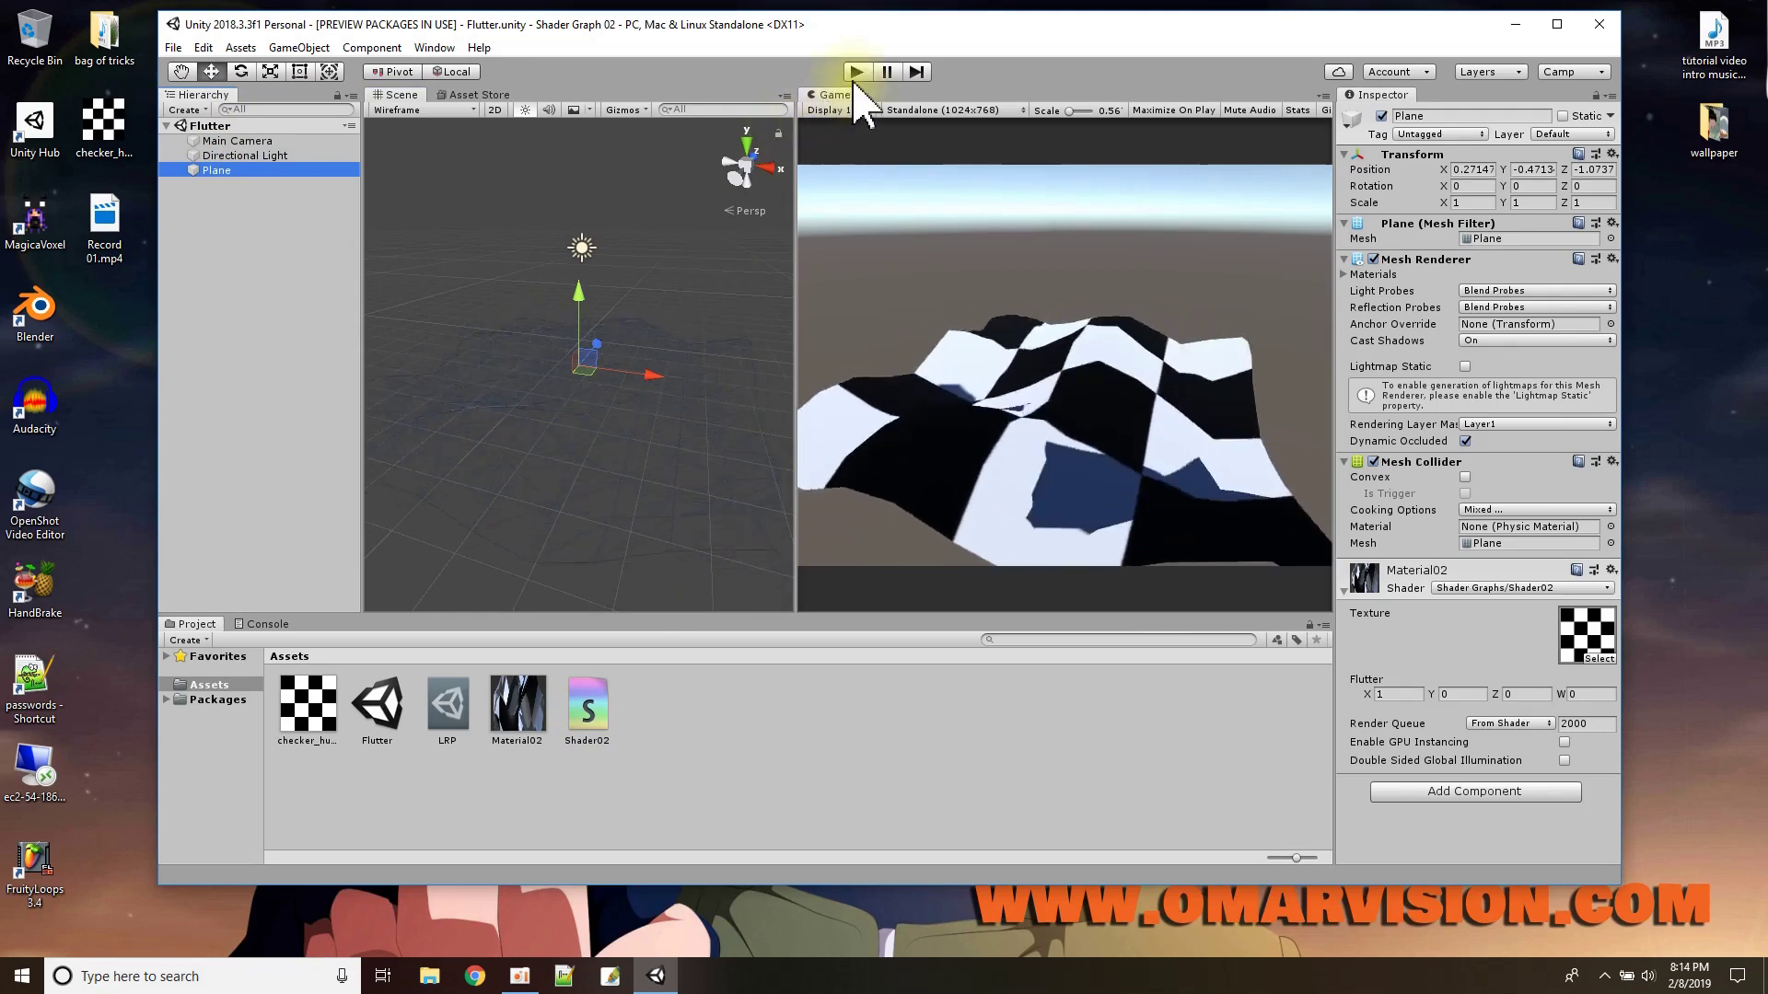
# - Add a new 3D plane object to the Flutter scene
pyautogui.rightClick(211, 126)
pyautogui.moveTo(285, 348)
pyautogui.moveTo(460, 367)
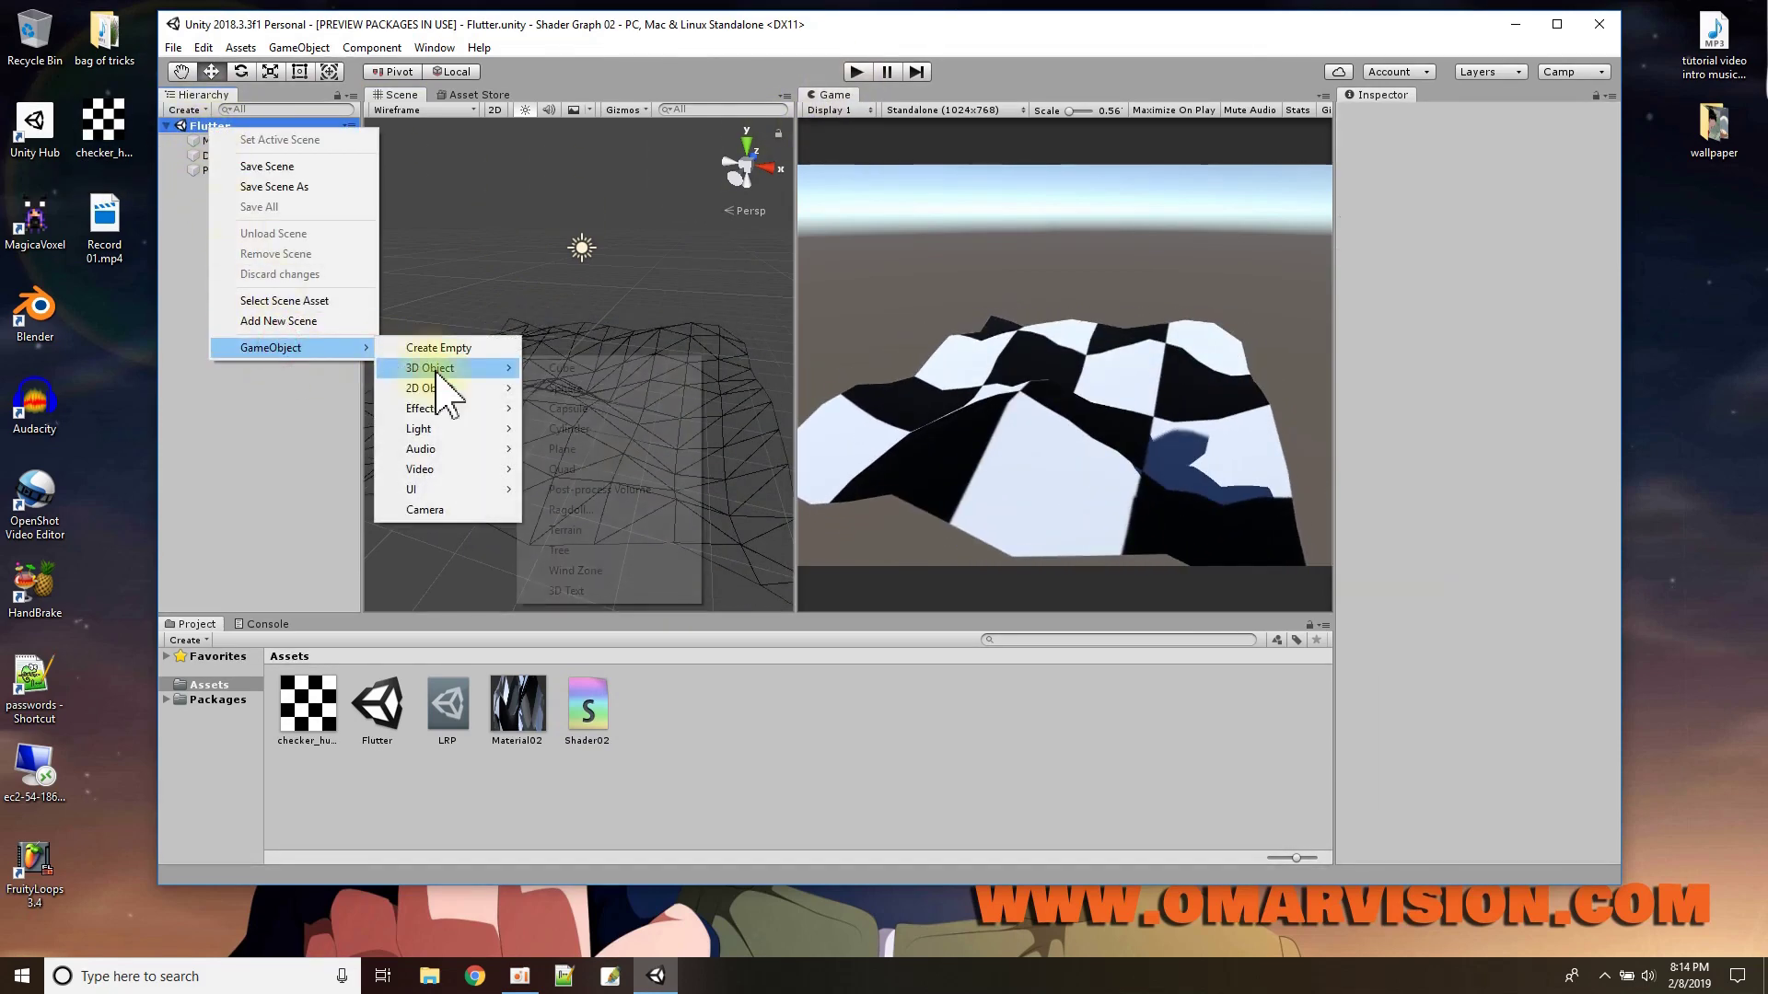
pyautogui.click(564, 449)
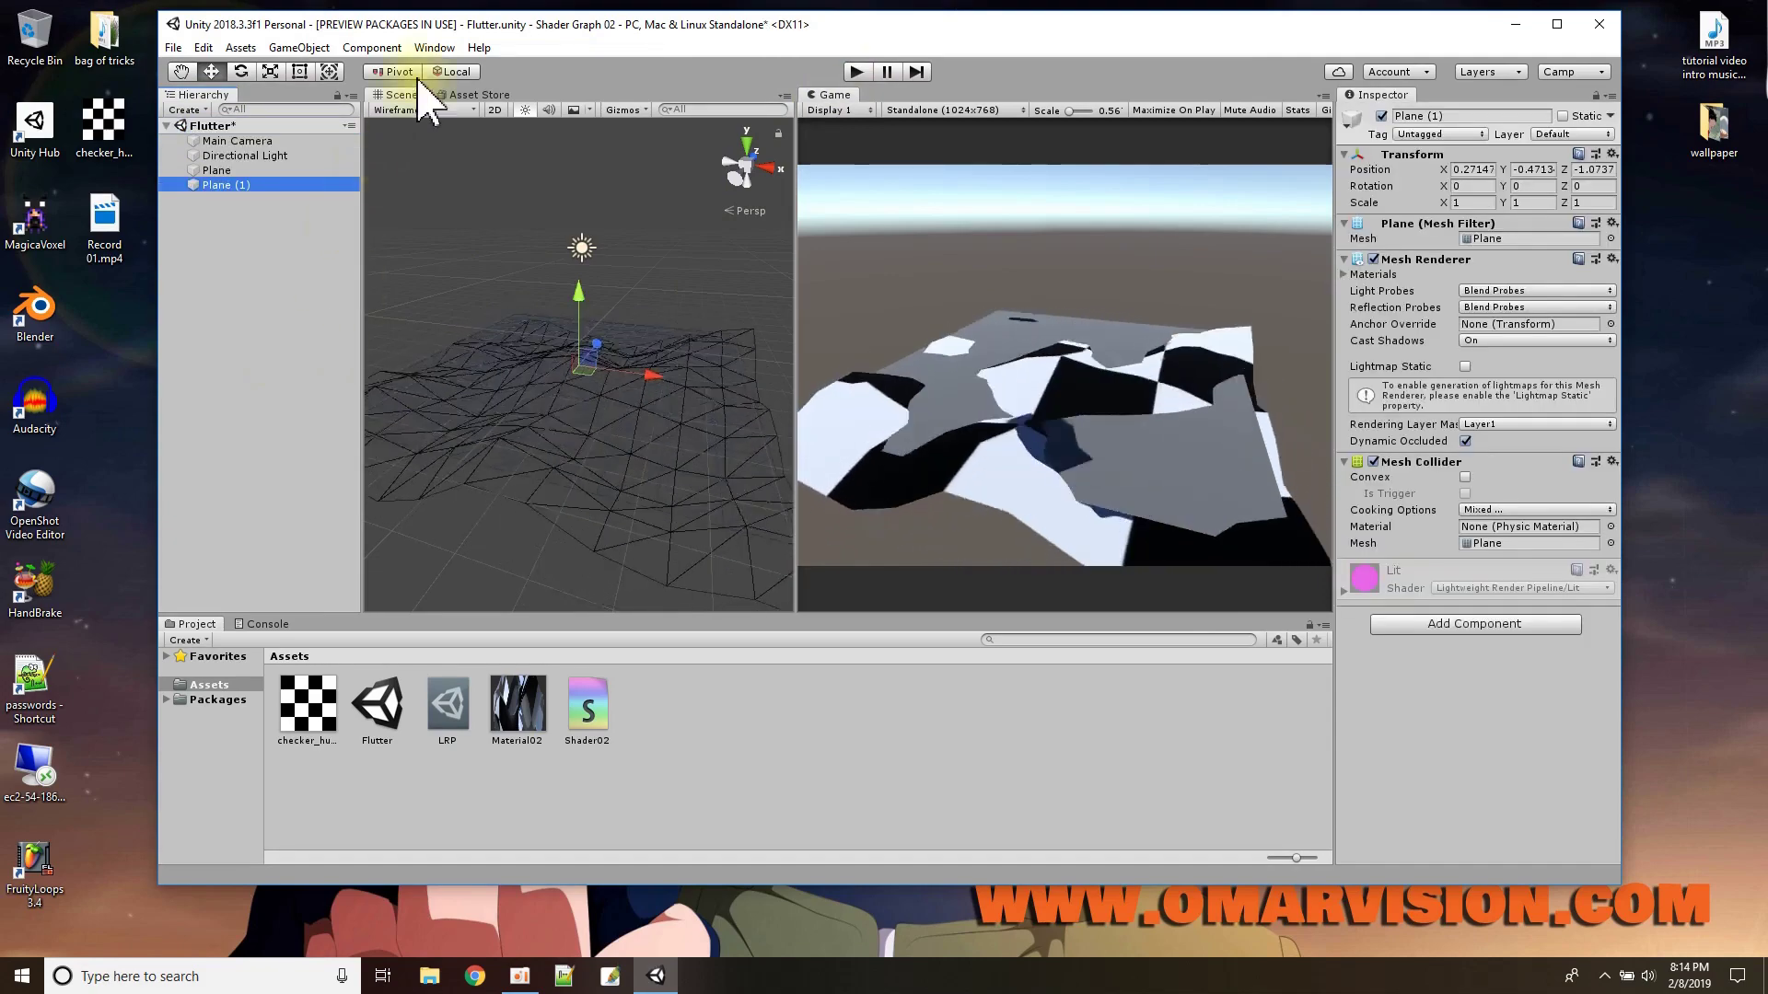
# - Set the Scene view's draw mode to Shaded Wireframe and deactivate the original checkered Plane
pyautogui.click(405, 110)
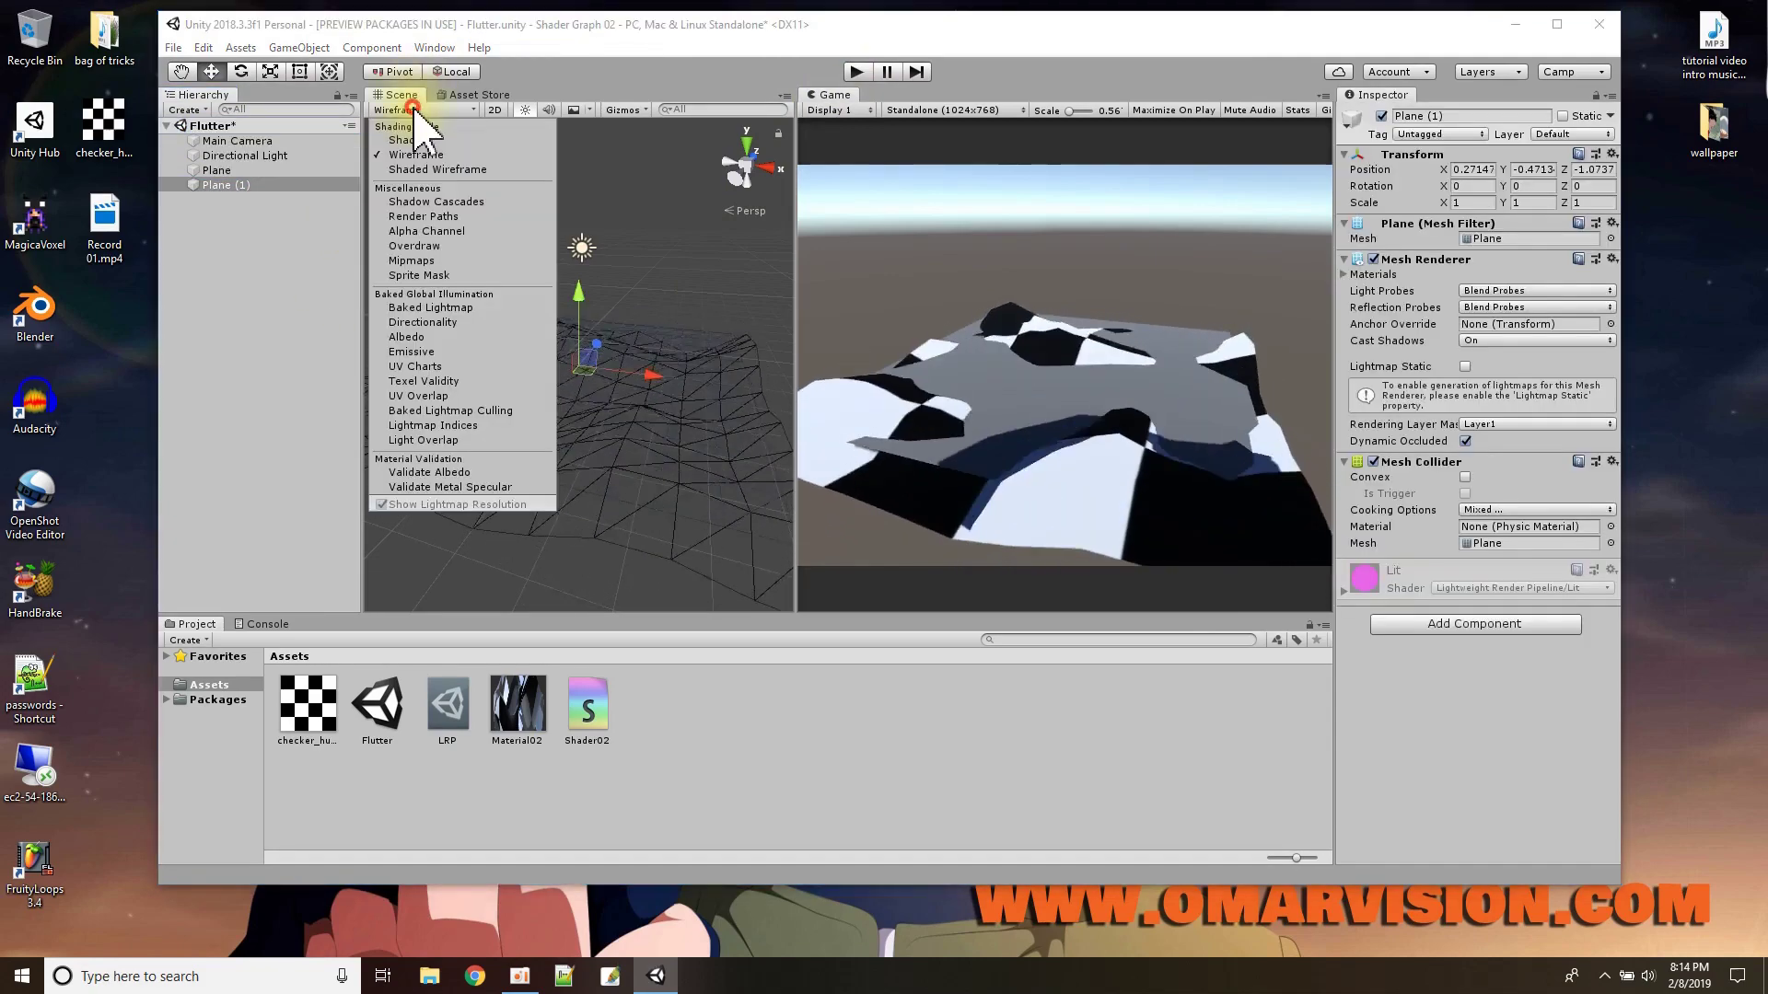
pyautogui.click(445, 169)
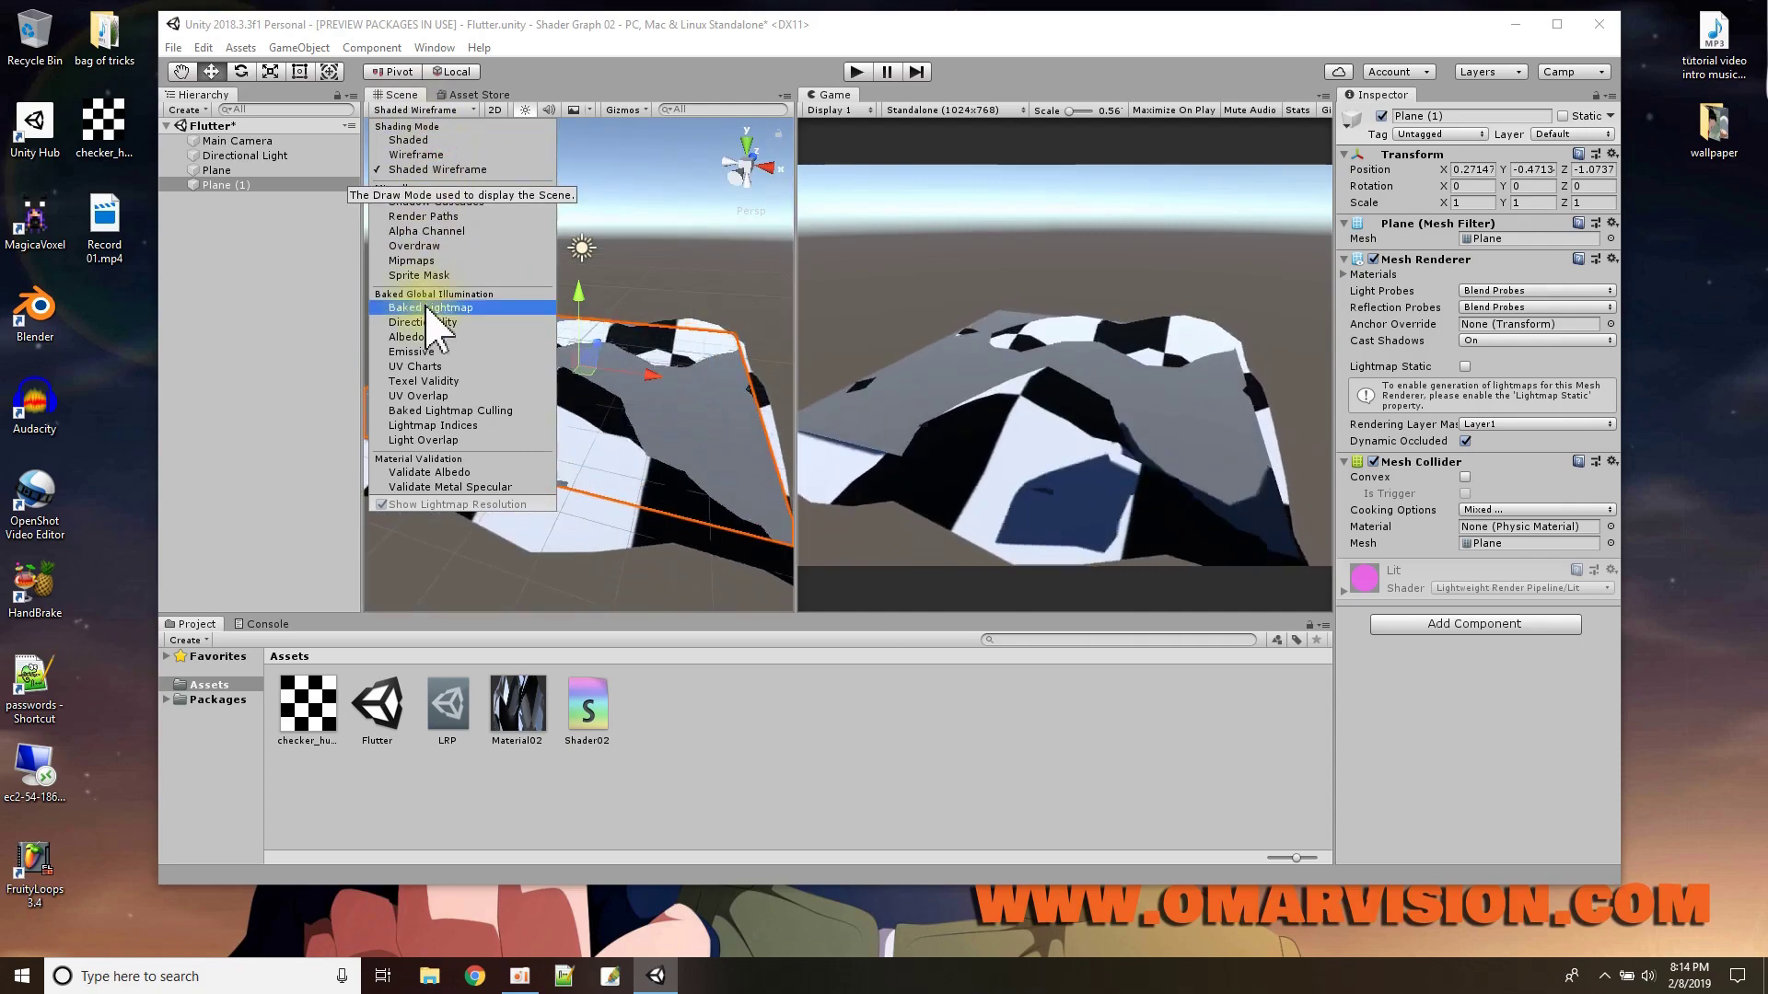
pyautogui.click(234, 313)
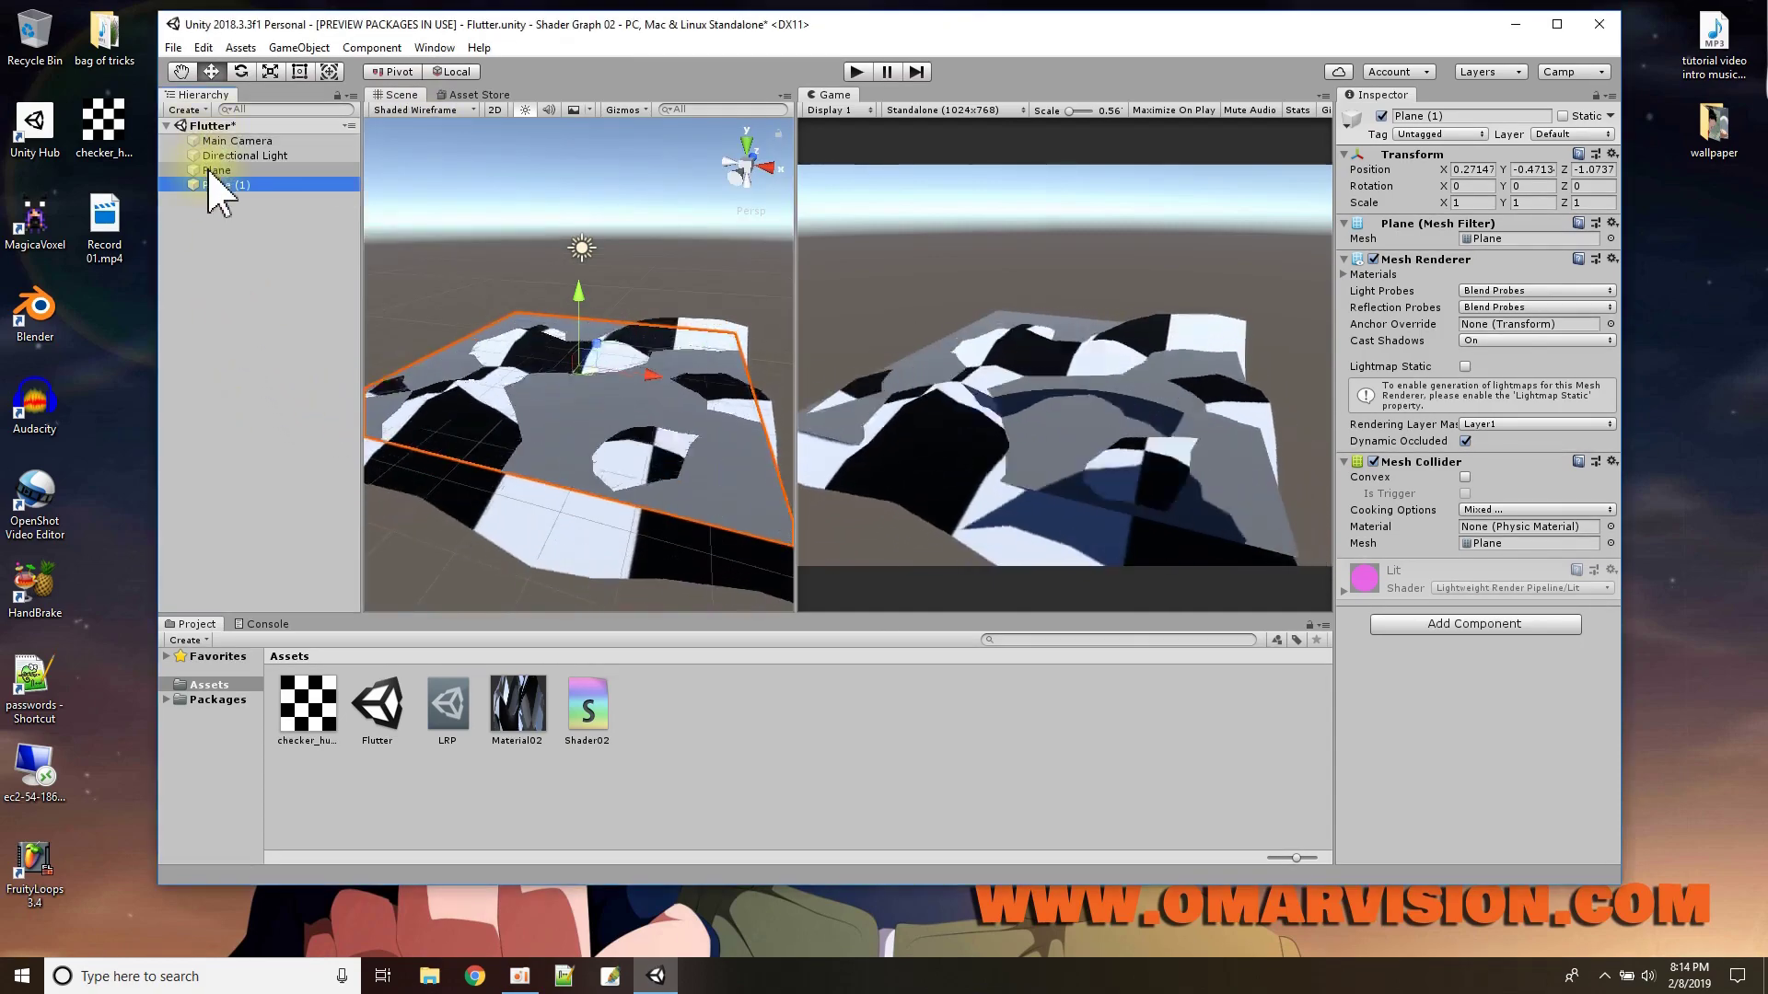
pyautogui.click(217, 171)
pyautogui.click(1381, 116)
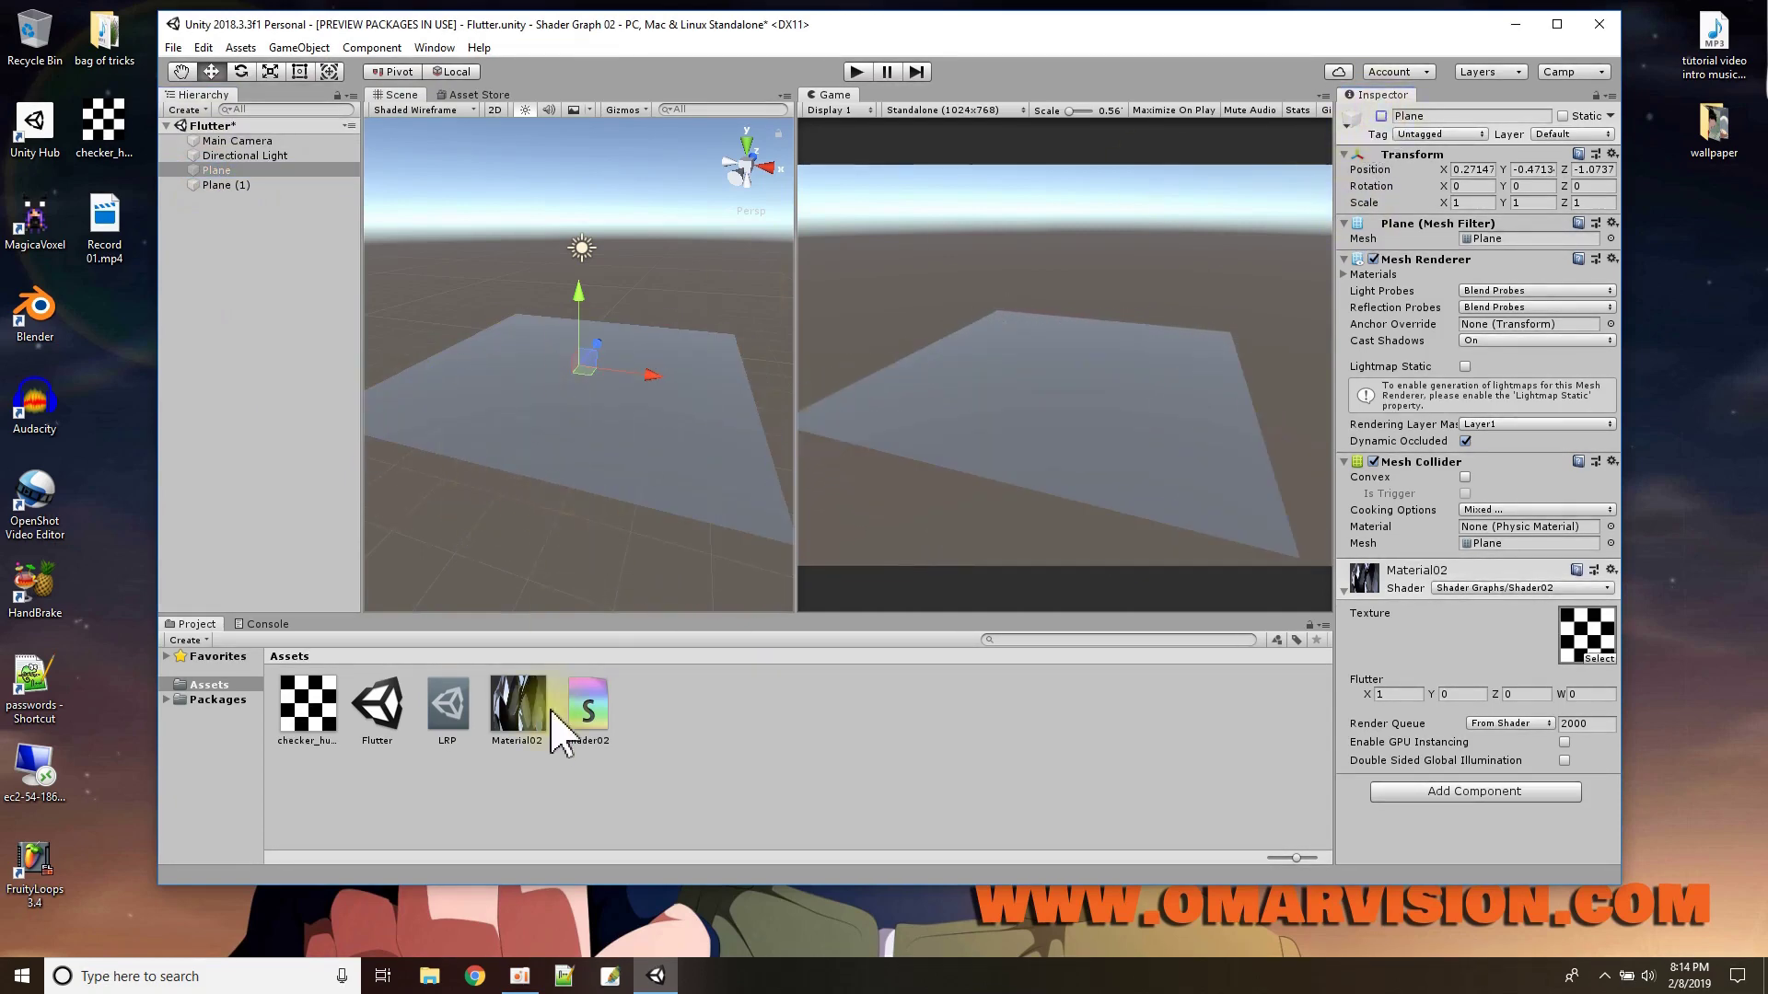
# - Open Shader02 for inspection and apply Material02 to the new flat plane in the scene
pyautogui.click(587, 706)
pyautogui.doubleClick(587, 705)
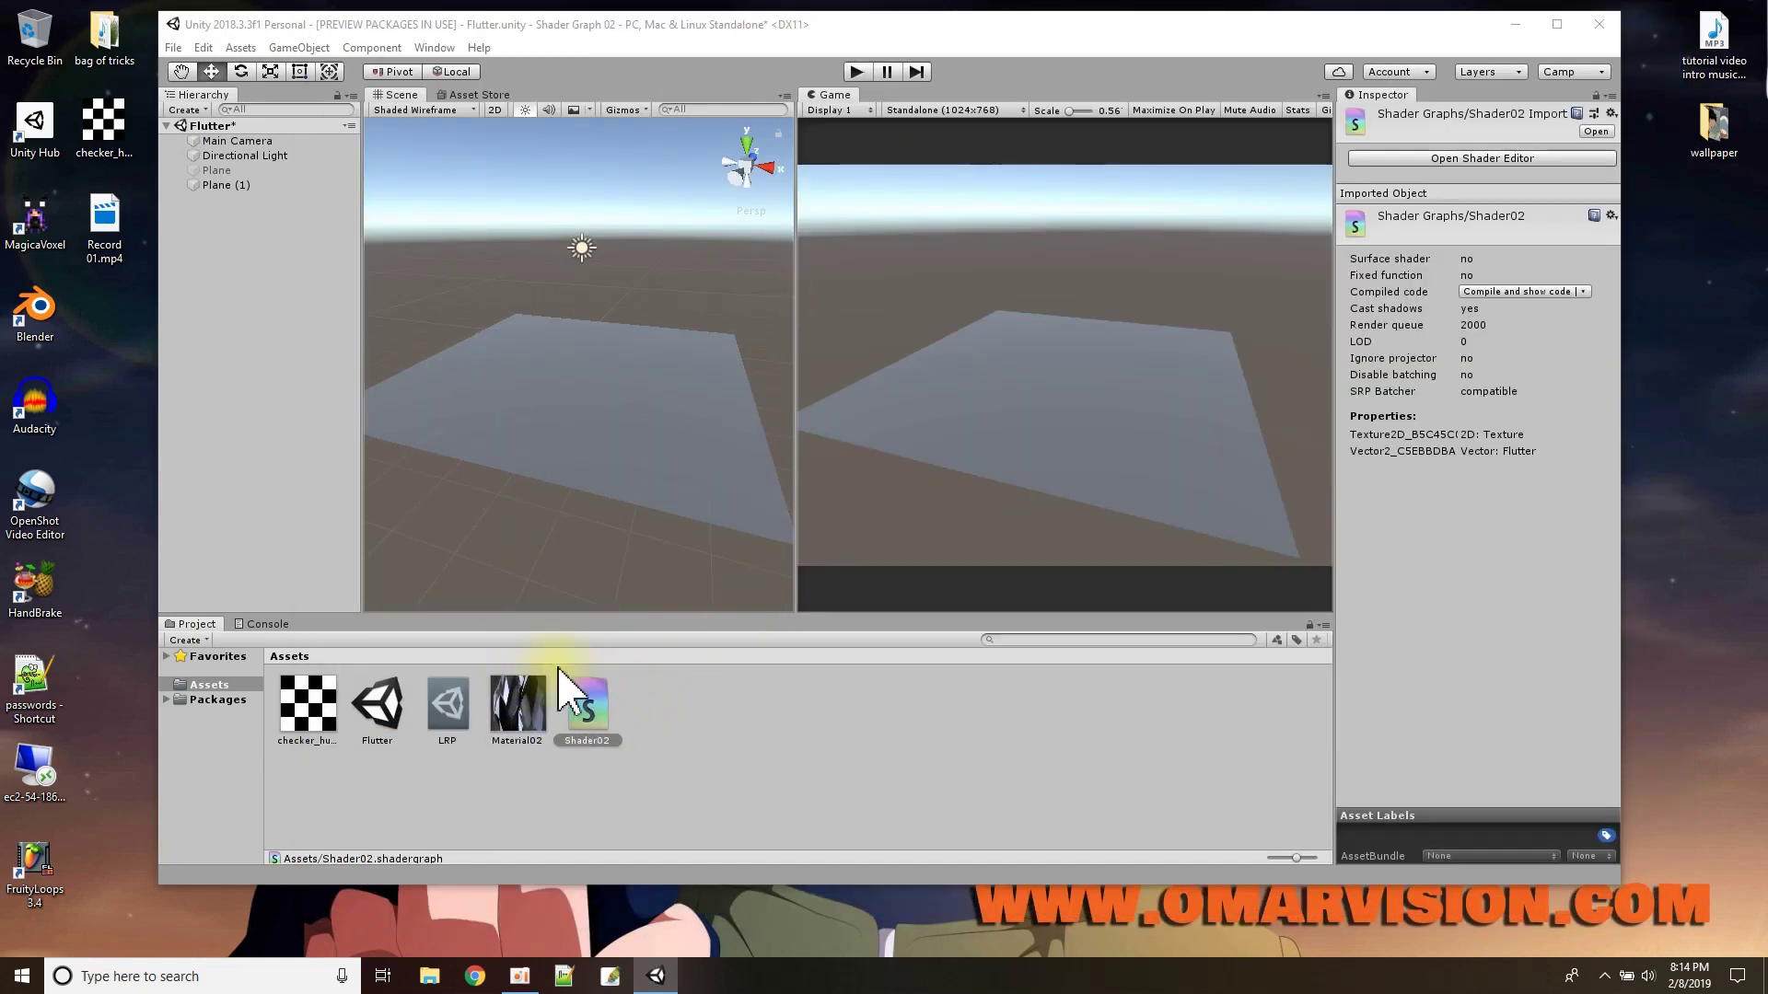
pyautogui.moveTo(517, 722); pyautogui.dragTo(559, 402)
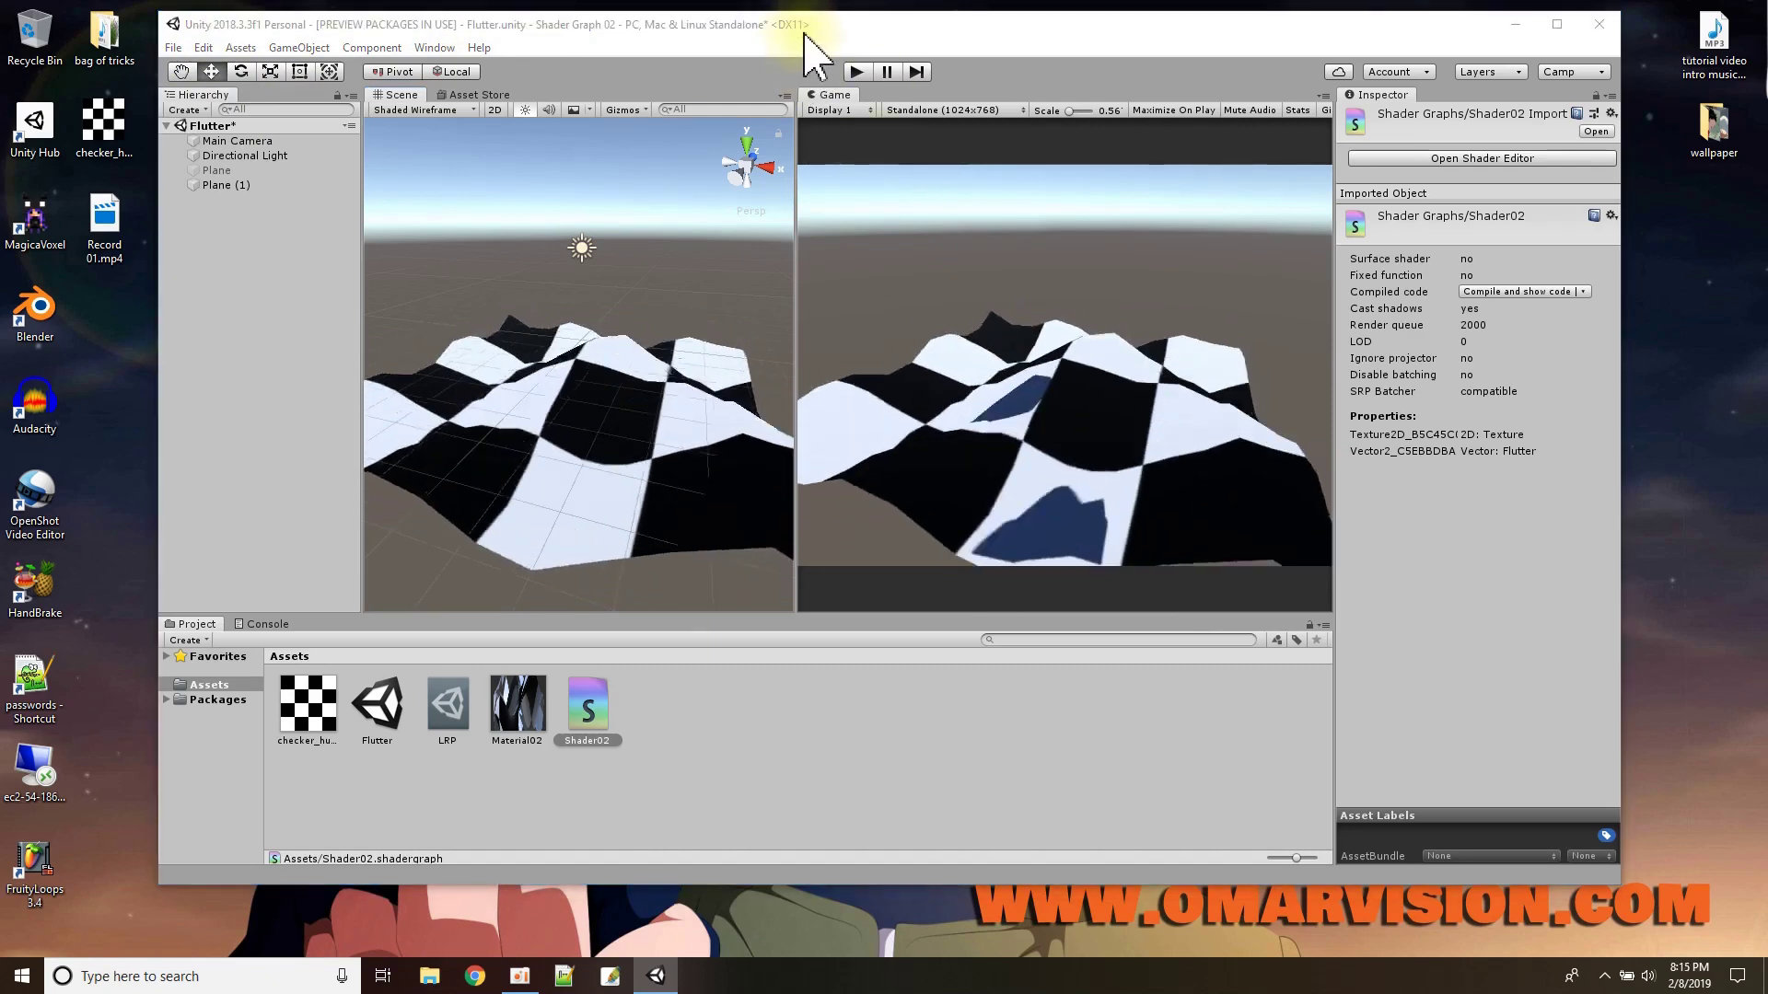
# - Switch to Unity Hub and create a 3D project named FlutterShader with Unity version 2018.3.3f1
pyautogui.moveTo(784, 37); pyautogui.dragTo(804, 24)
pyautogui.press('super+d')
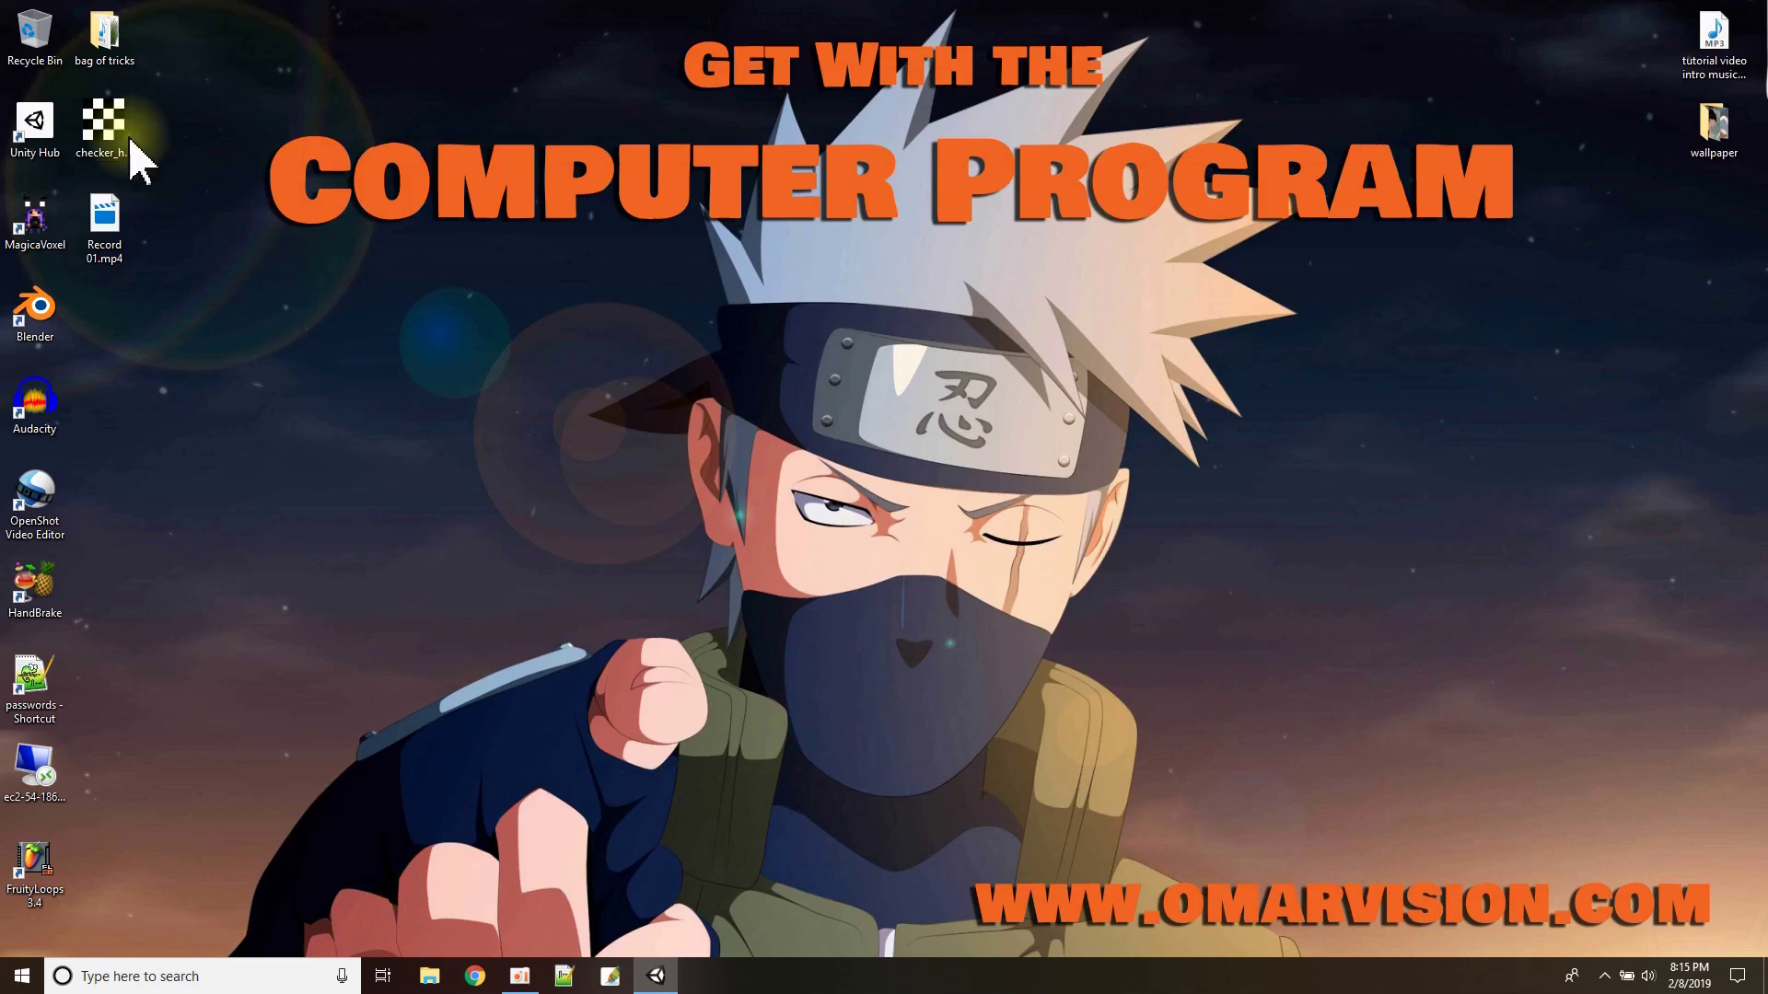
pyautogui.doubleClick(34, 120)
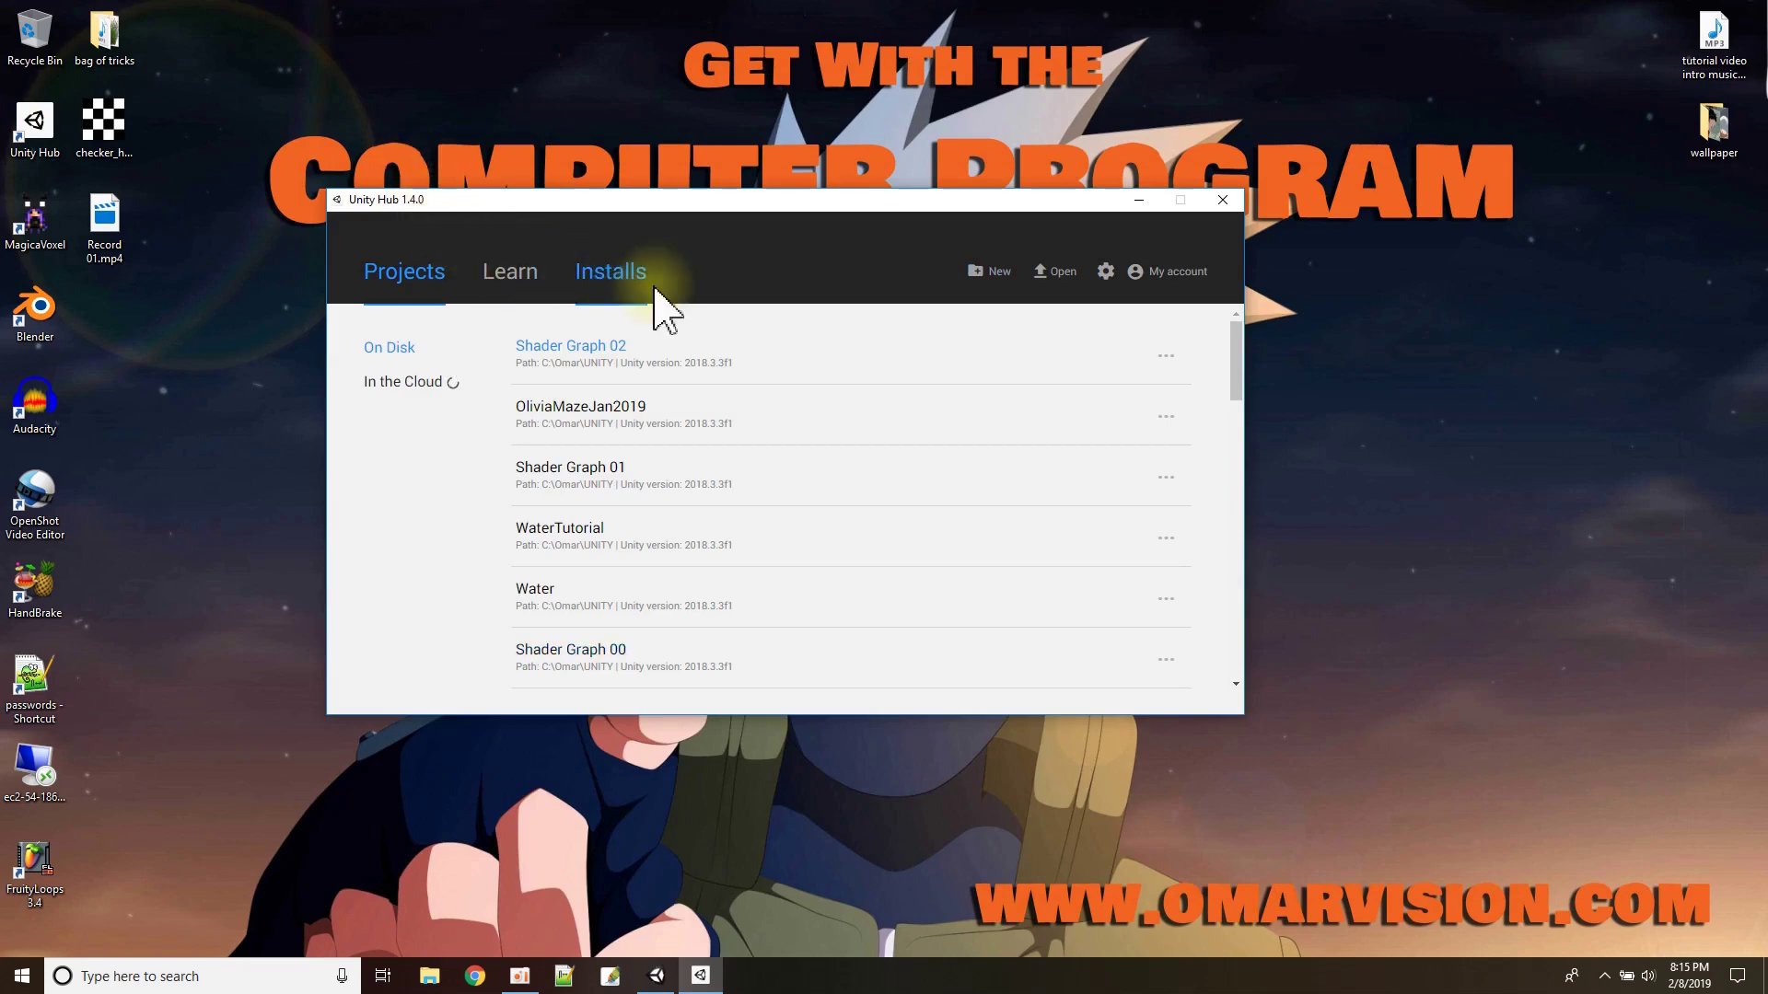
pyautogui.click(1000, 276)
pyautogui.click(855, 403)
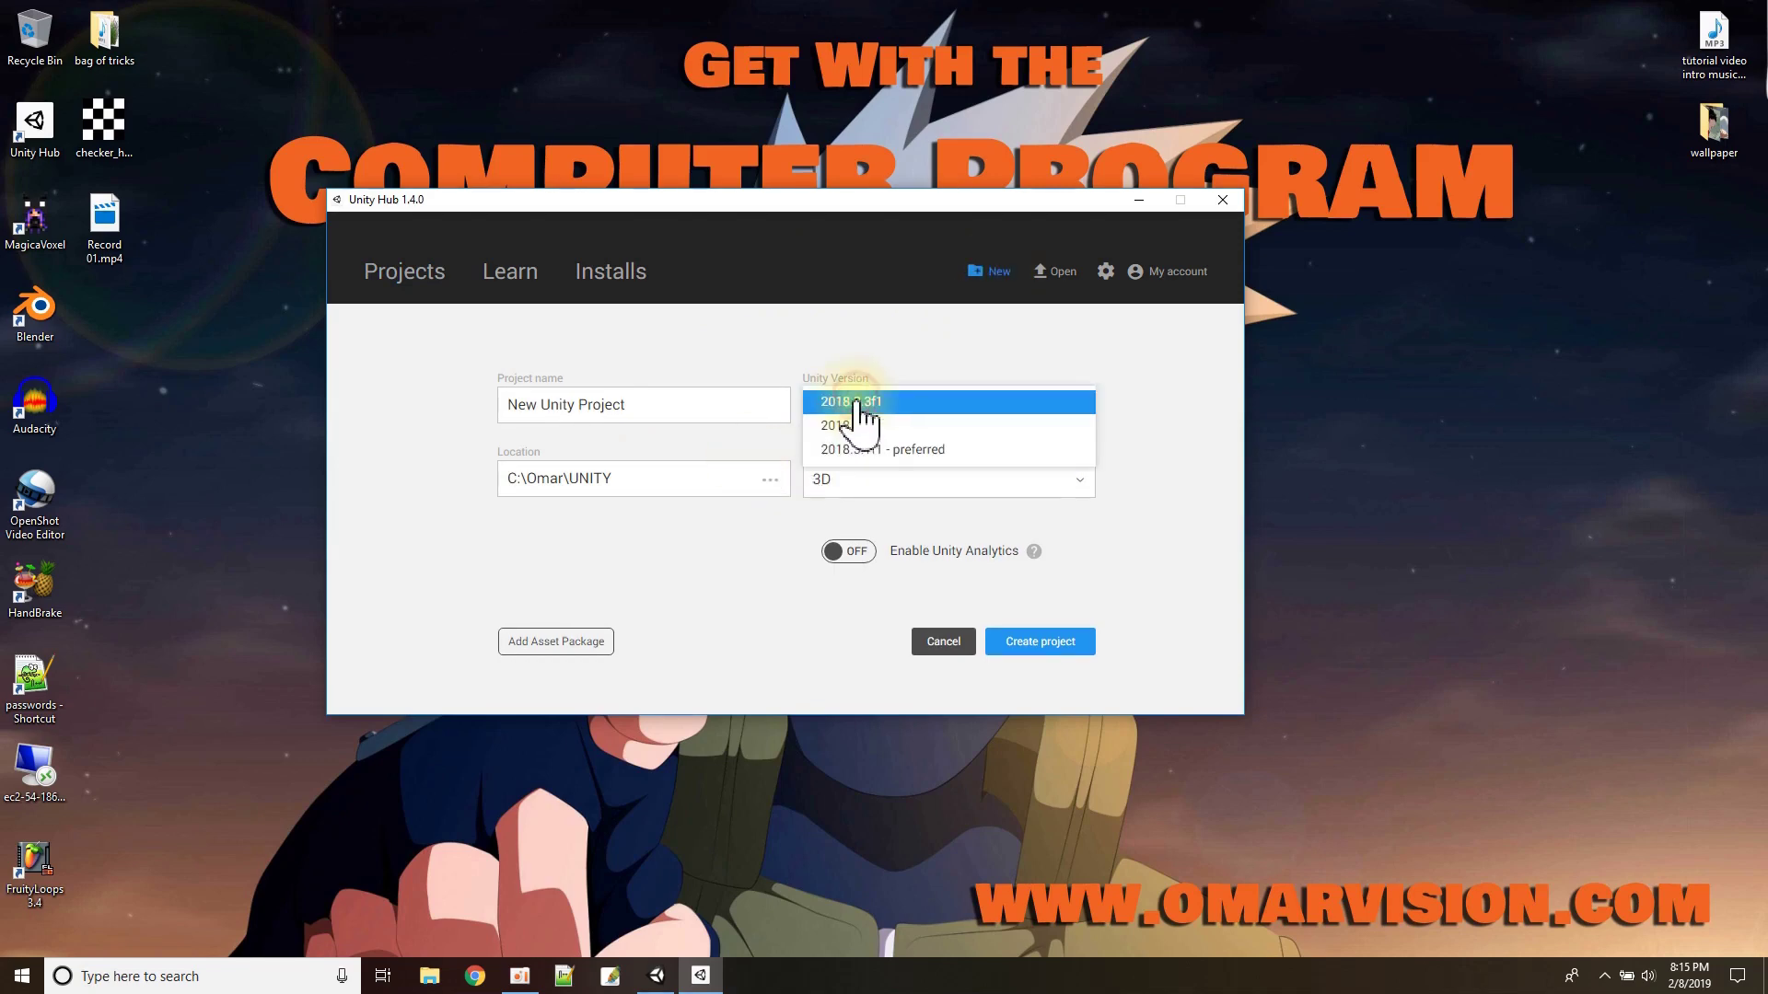
pyautogui.click(873, 403)
pyautogui.moveTo(671, 403); pyautogui.dragTo(405, 474)
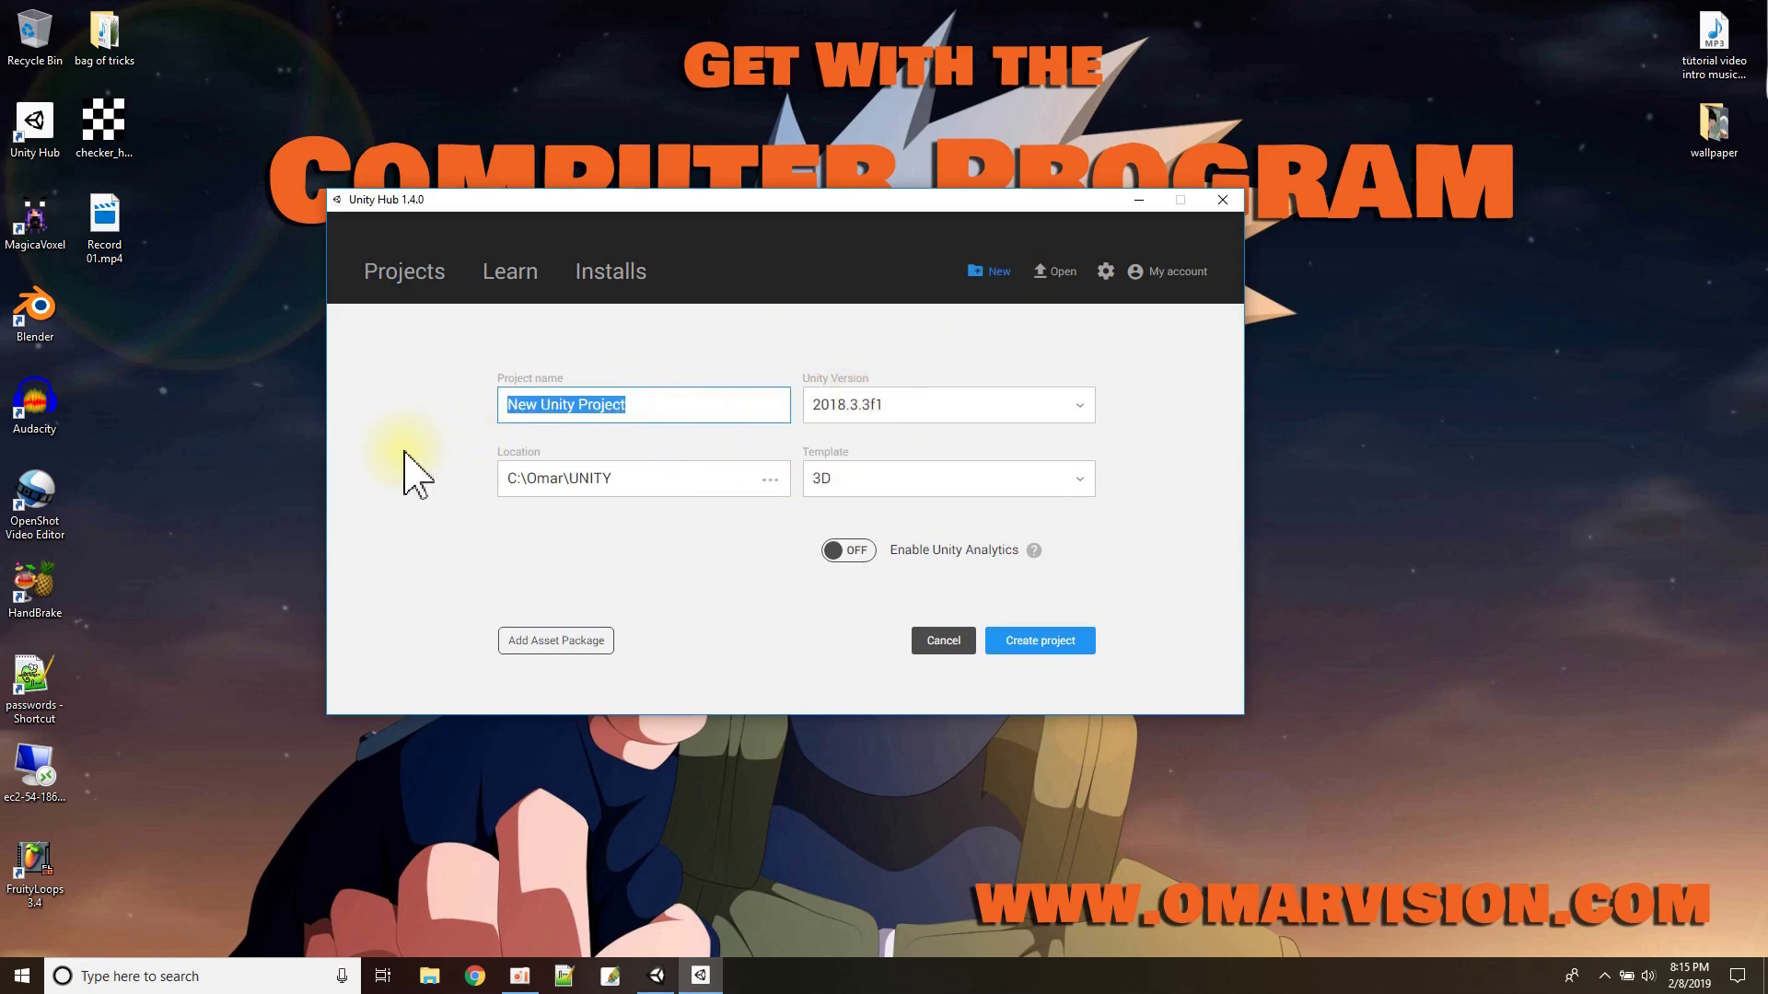
pyautogui.write('FlutterShader')
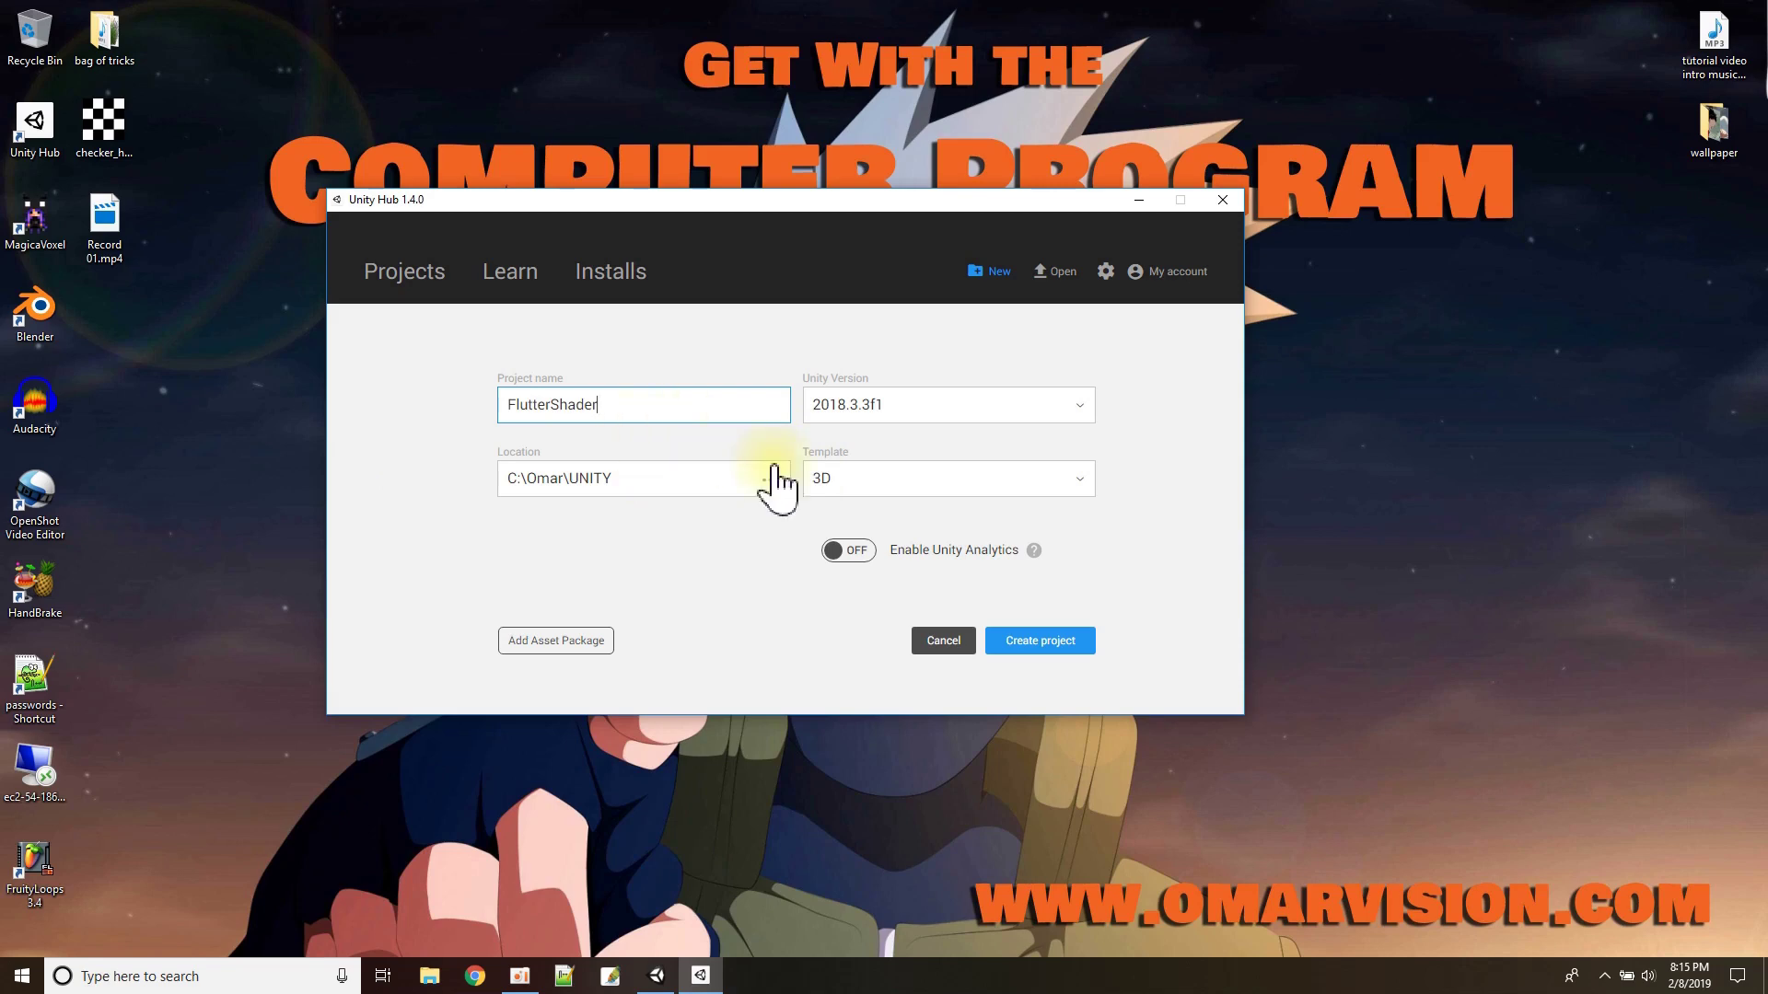
pyautogui.click(1022, 650)
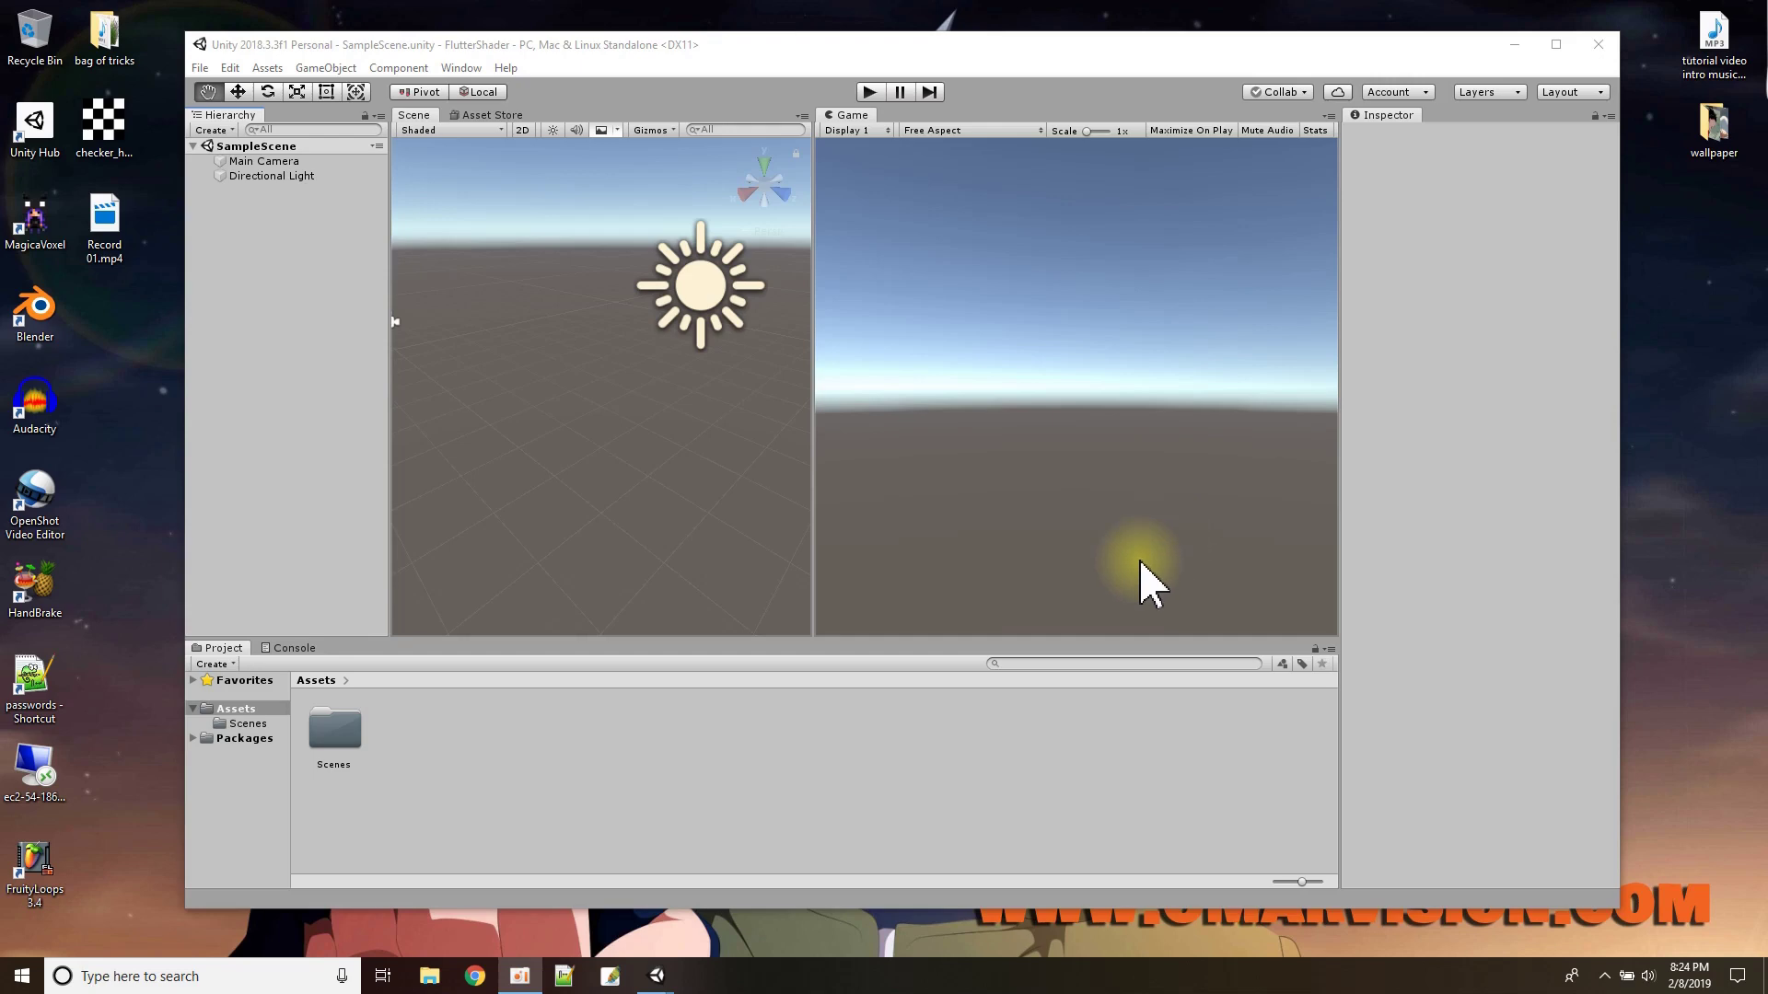
# - Open the Package Manager and enable showing preview packages
pyautogui.click(461, 68)
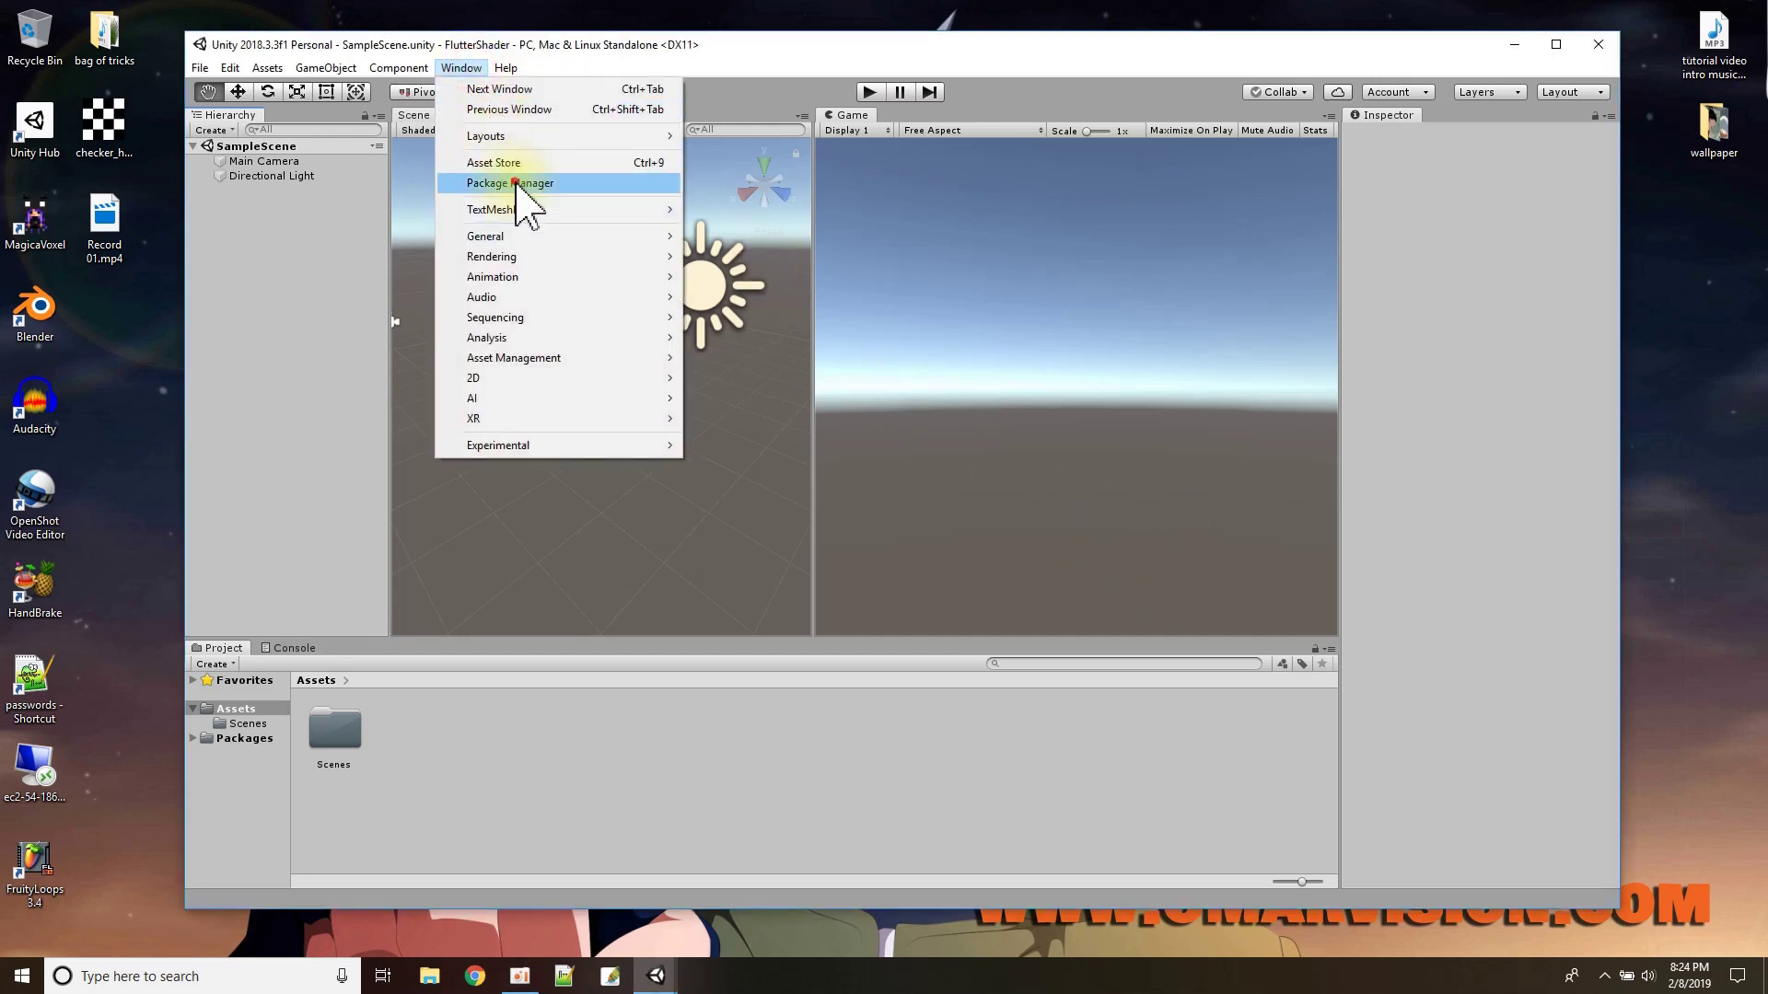
pyautogui.click(517, 184)
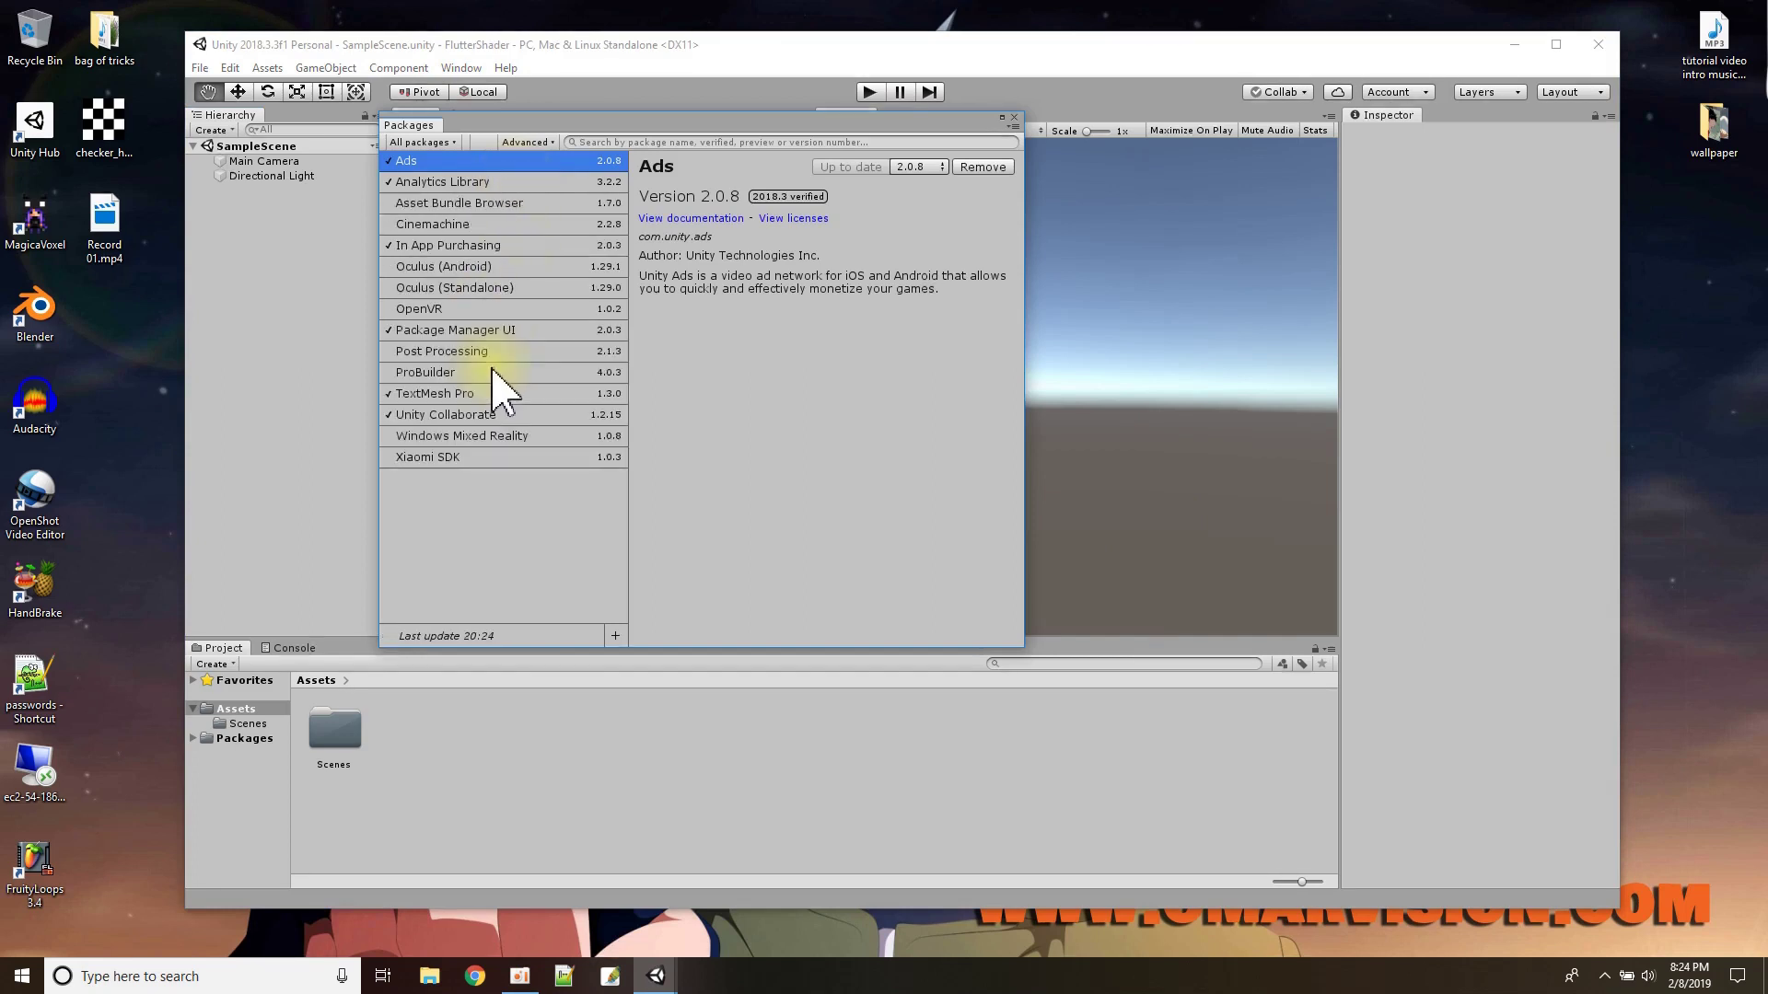
pyautogui.click(526, 144)
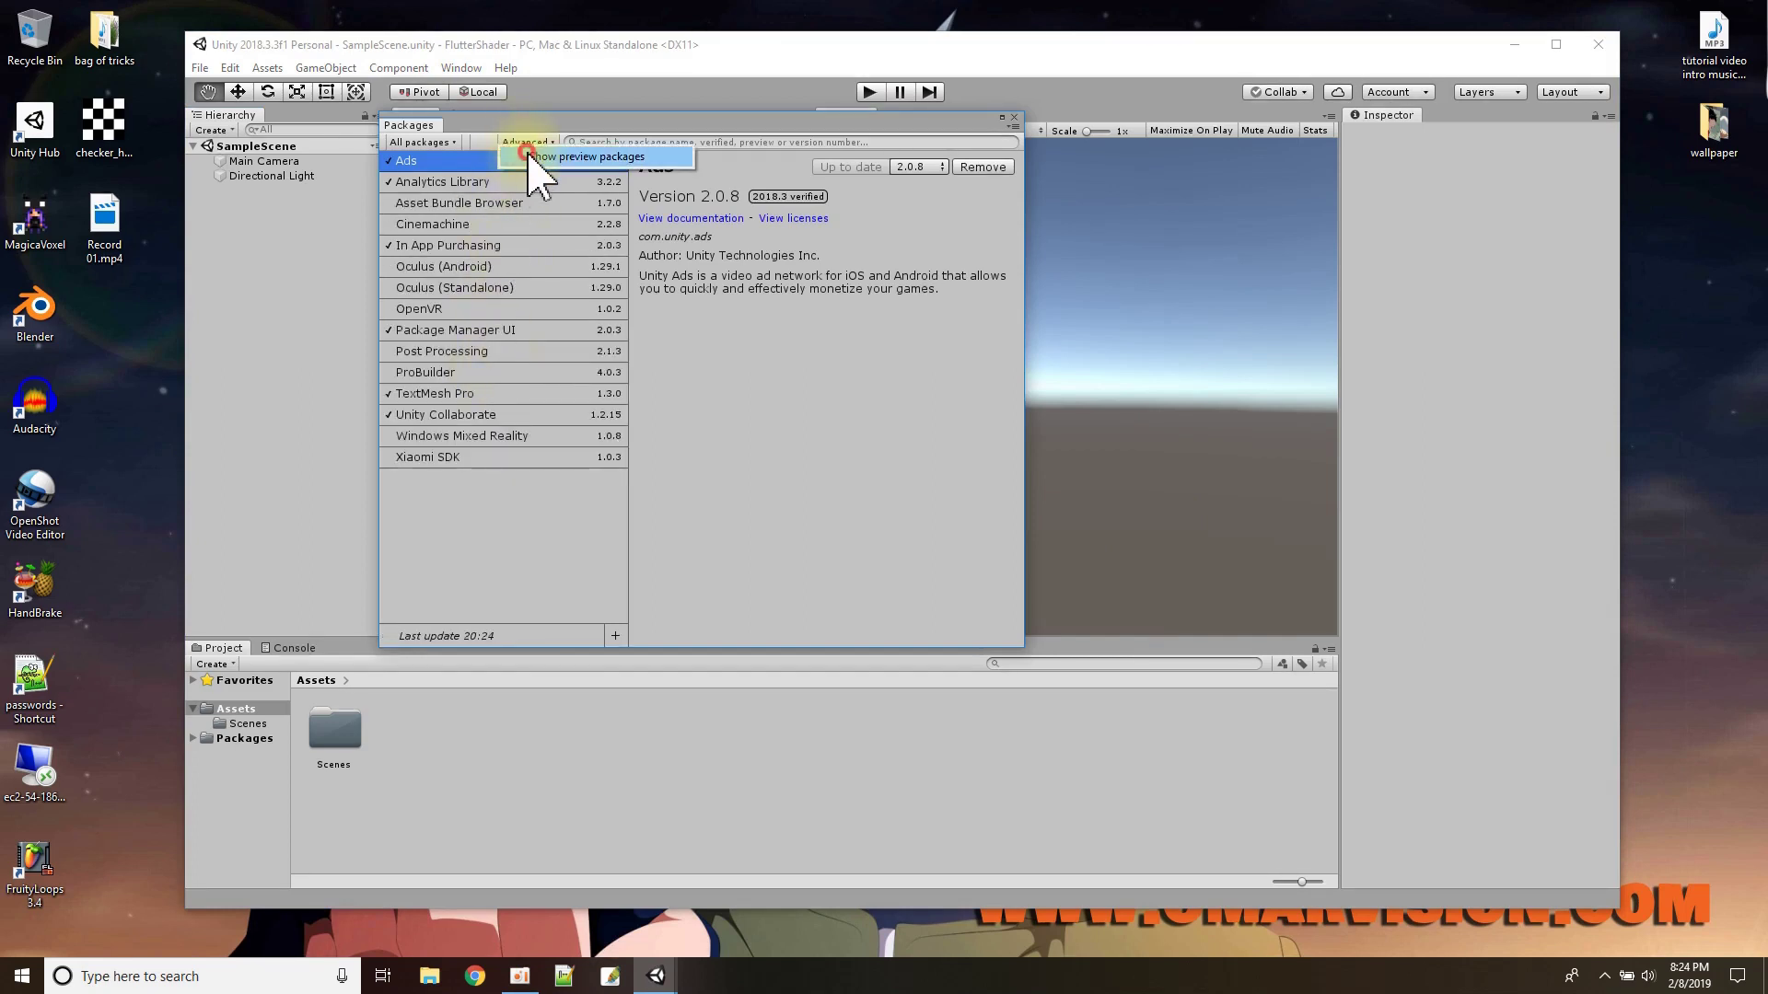
pyautogui.click(529, 156)
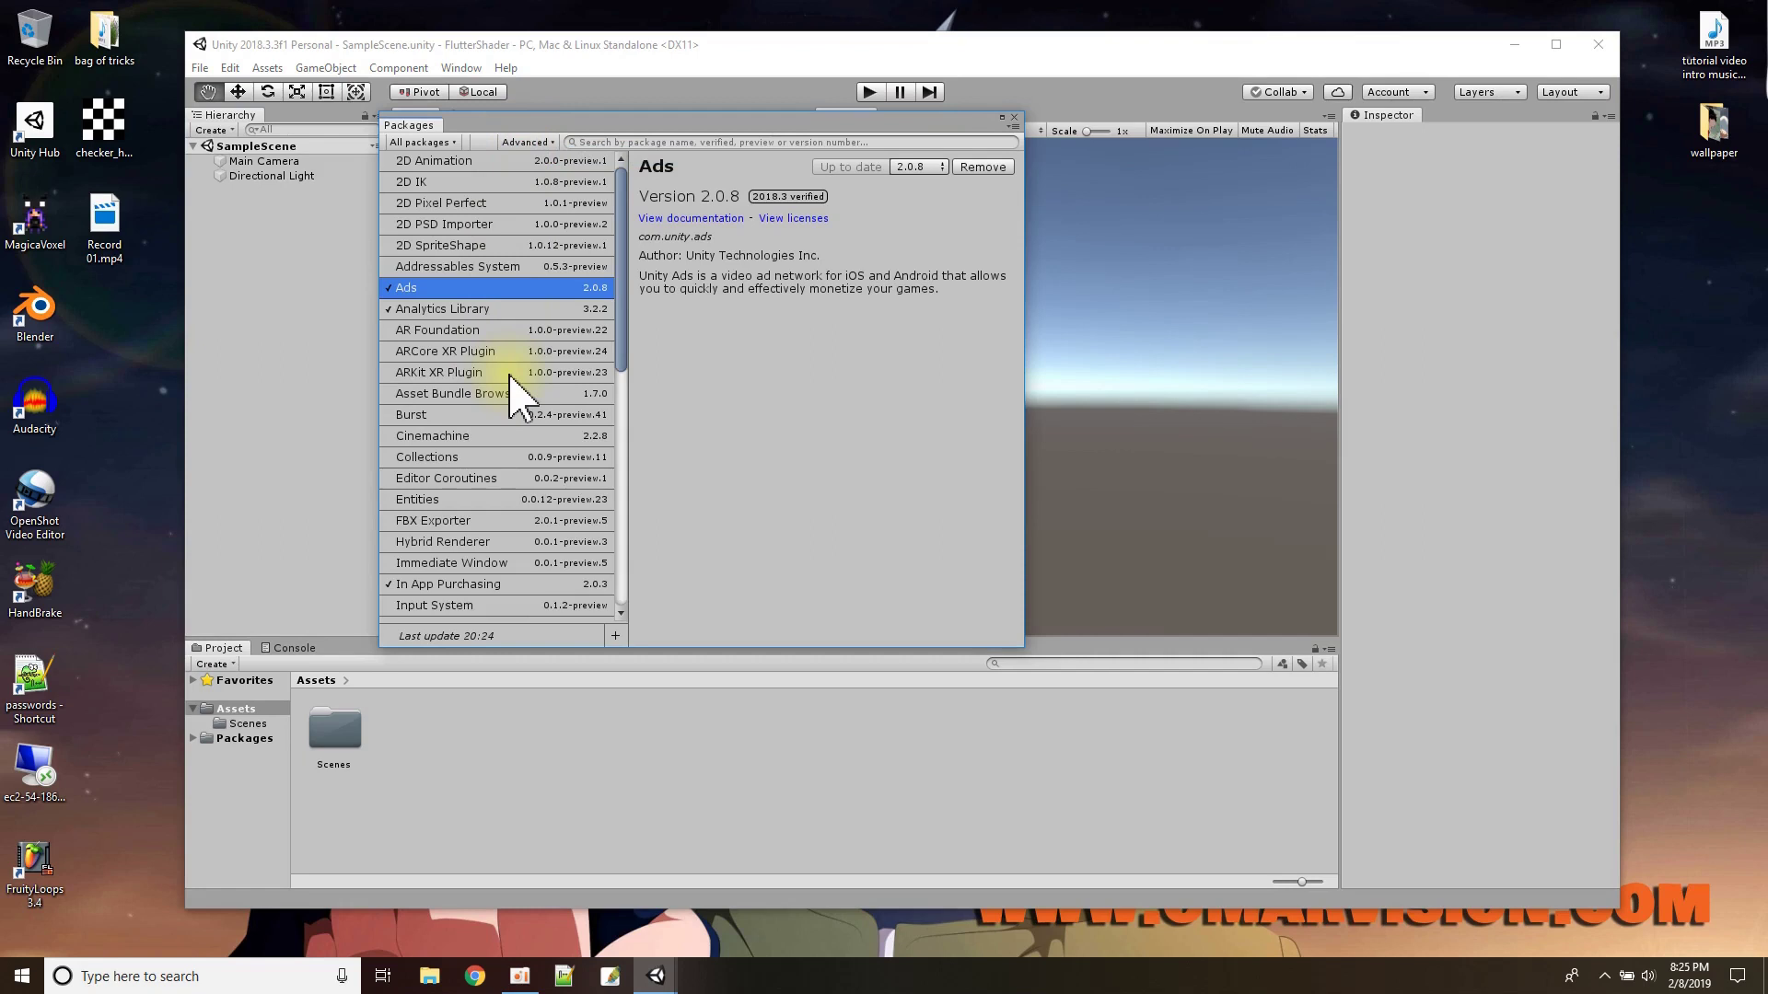
# - Install the Shadergraph package, version 4.9.0 preview
pyautogui.scroll(-10, 516, 395)
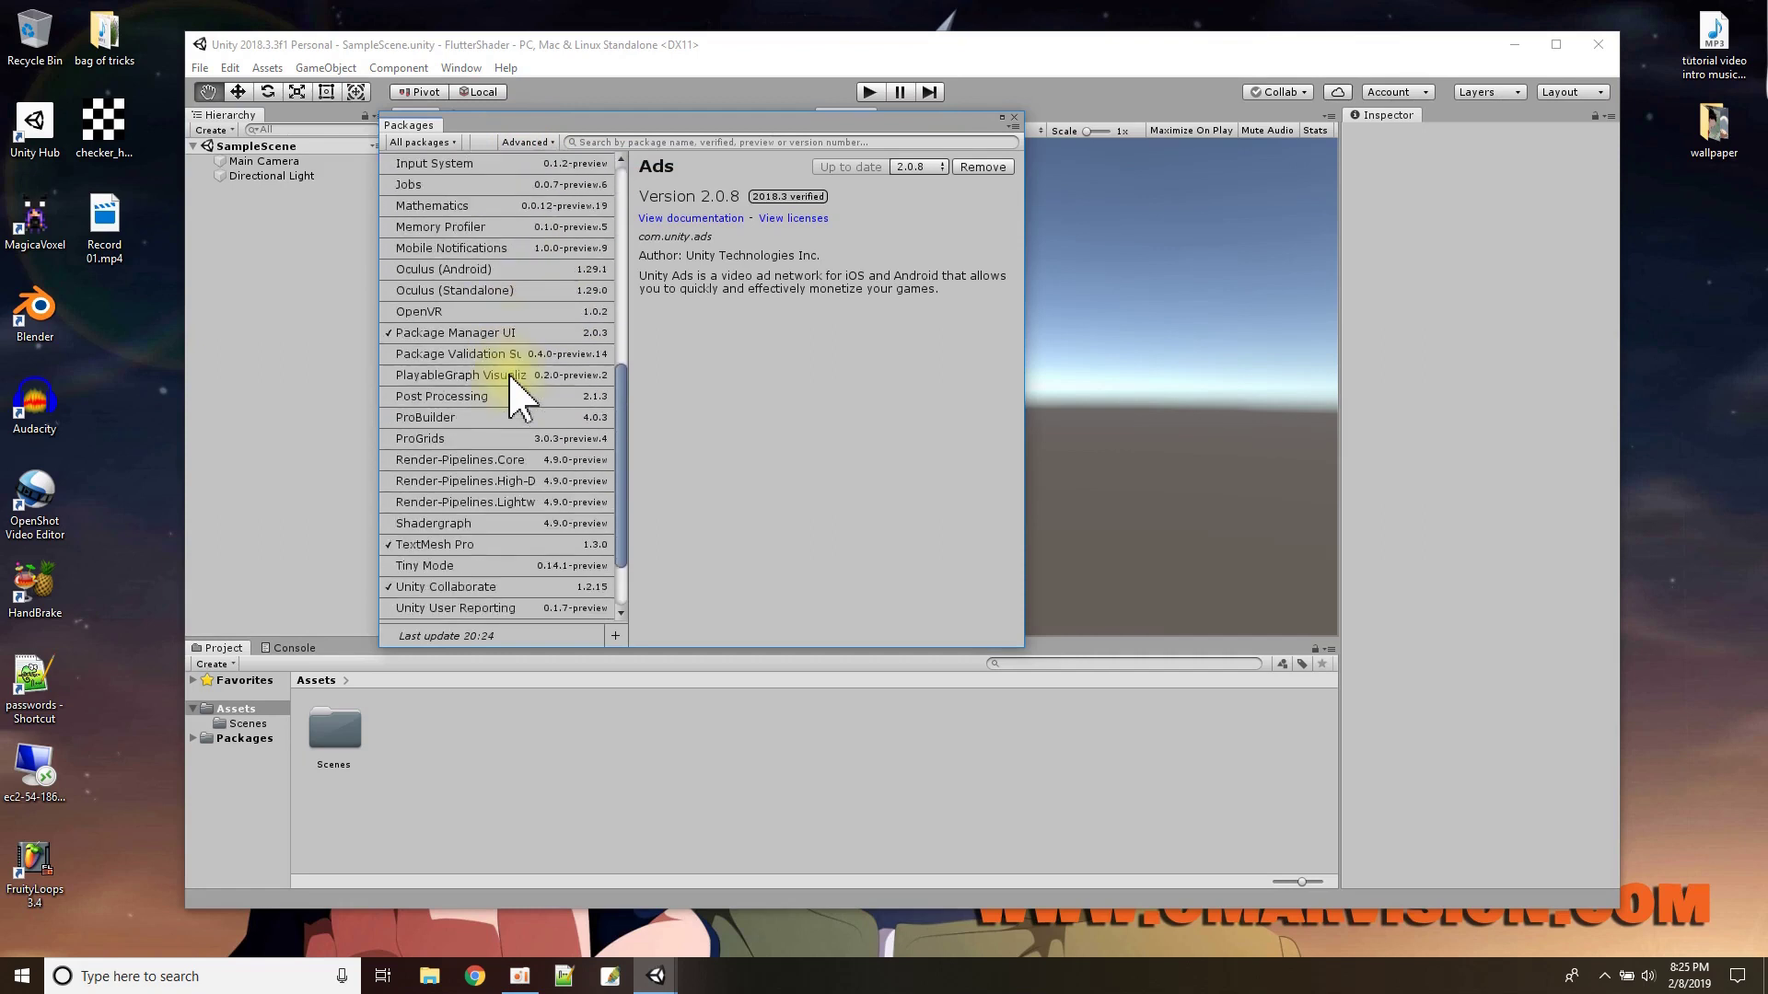
pyautogui.click(465, 523)
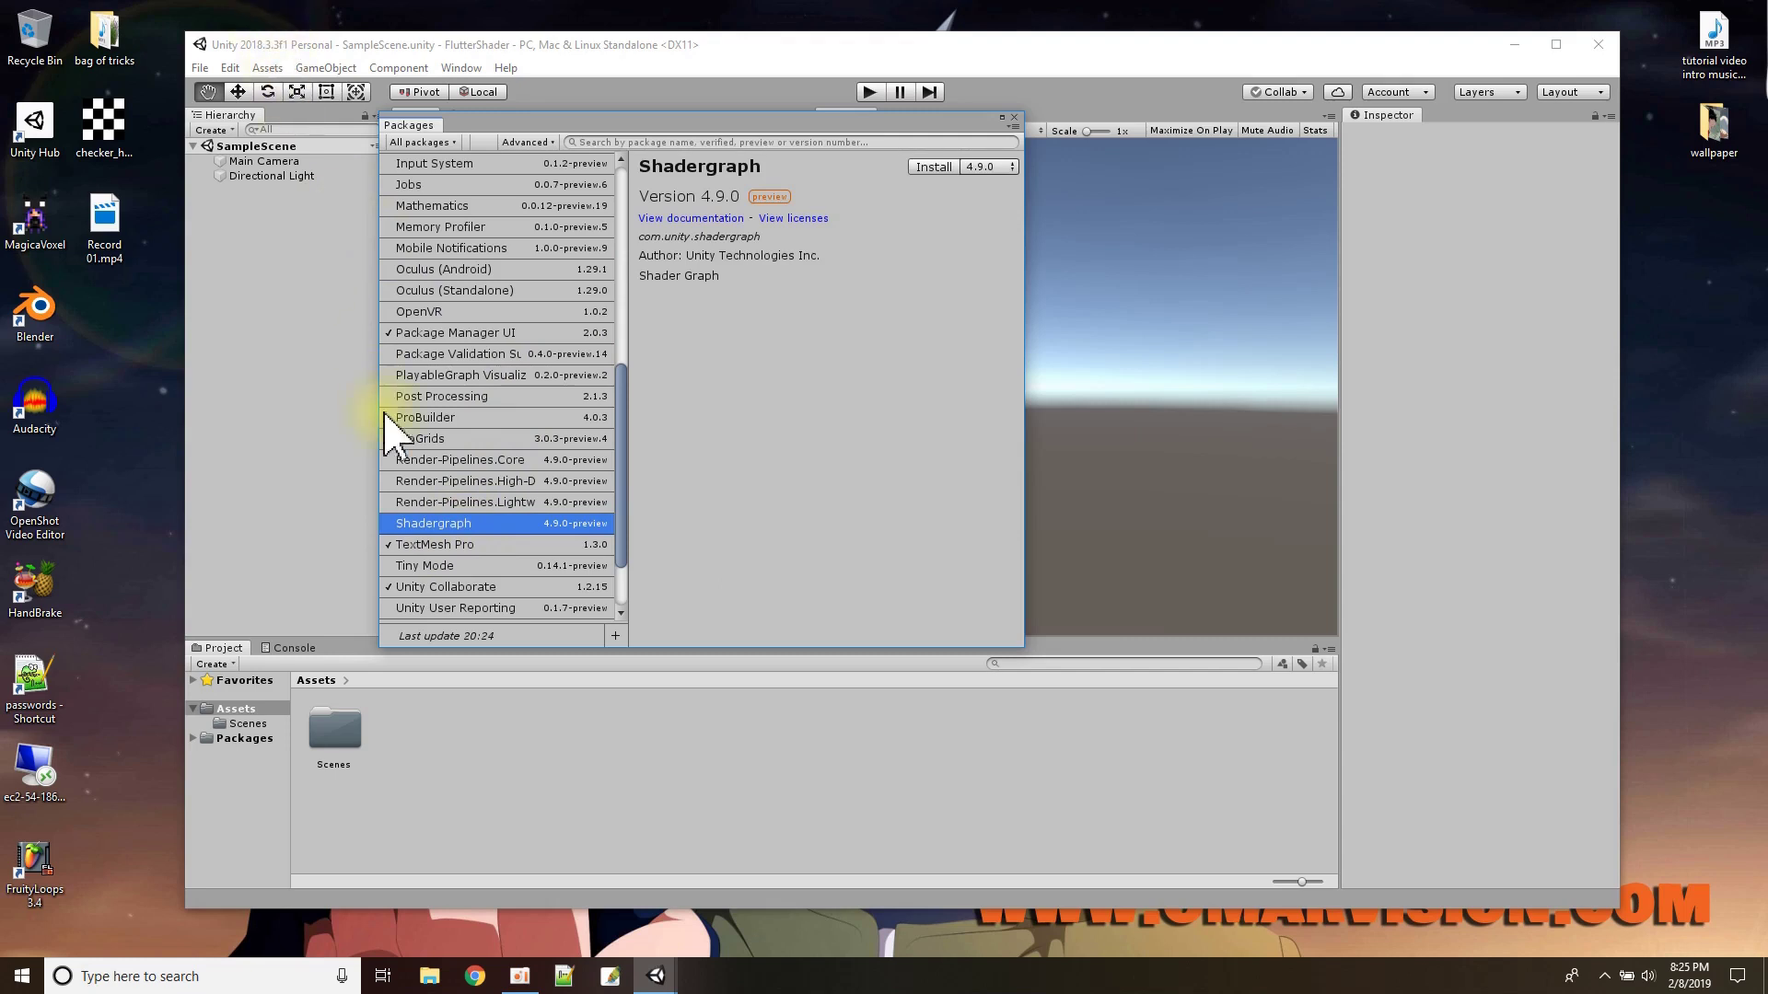
pyautogui.click(939, 167)
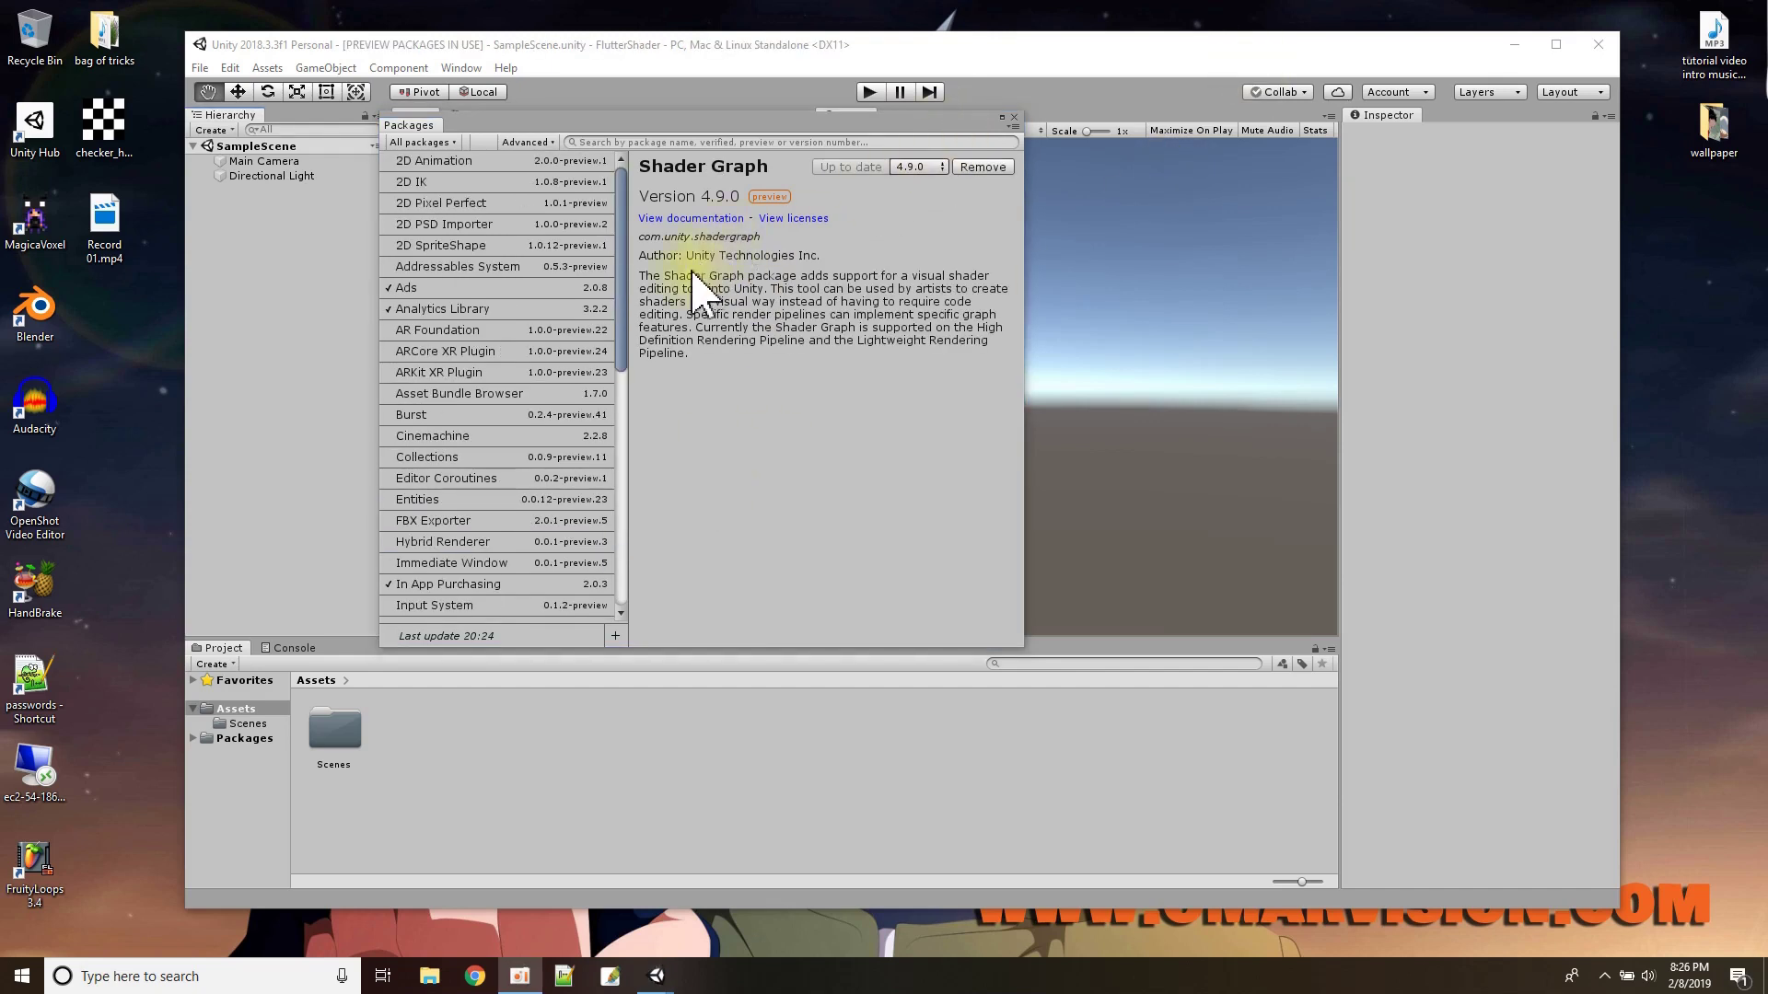
# - Install the Lightweight render pipeline package, version 4.9.0 preview
pyautogui.scroll(-10, 529, 373)
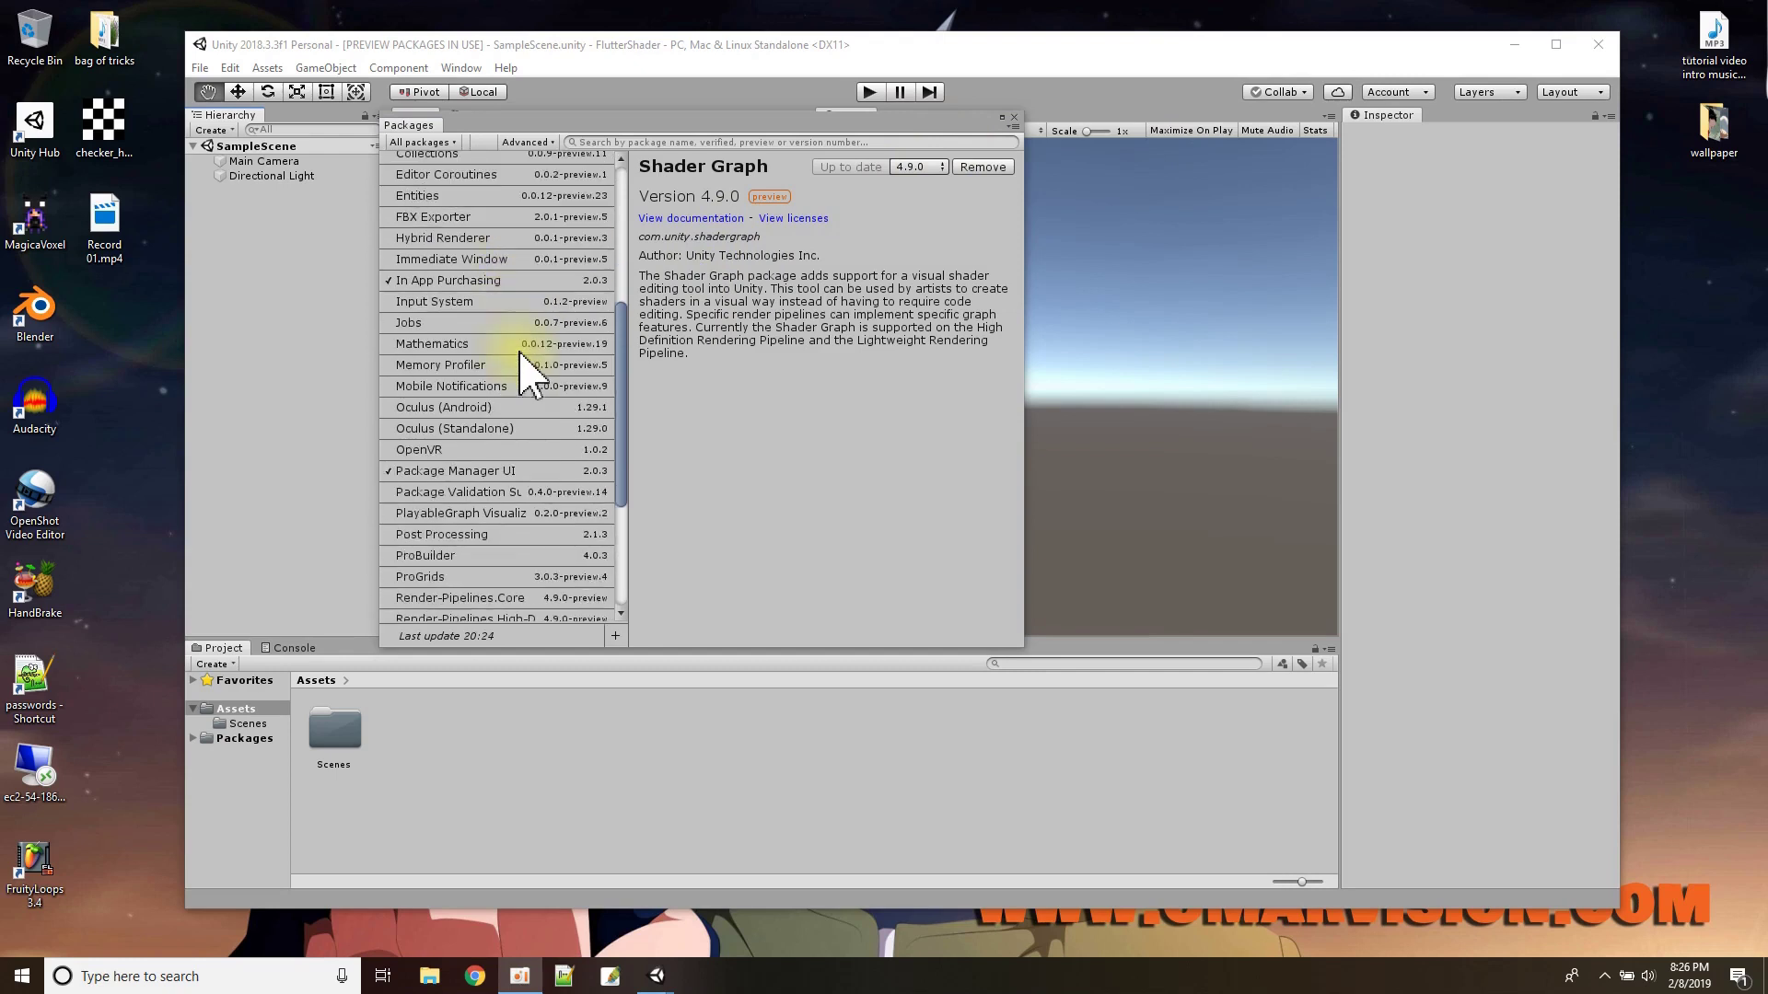
pyautogui.scroll(-3, 522, 364)
pyautogui.scroll(-3, 532, 557)
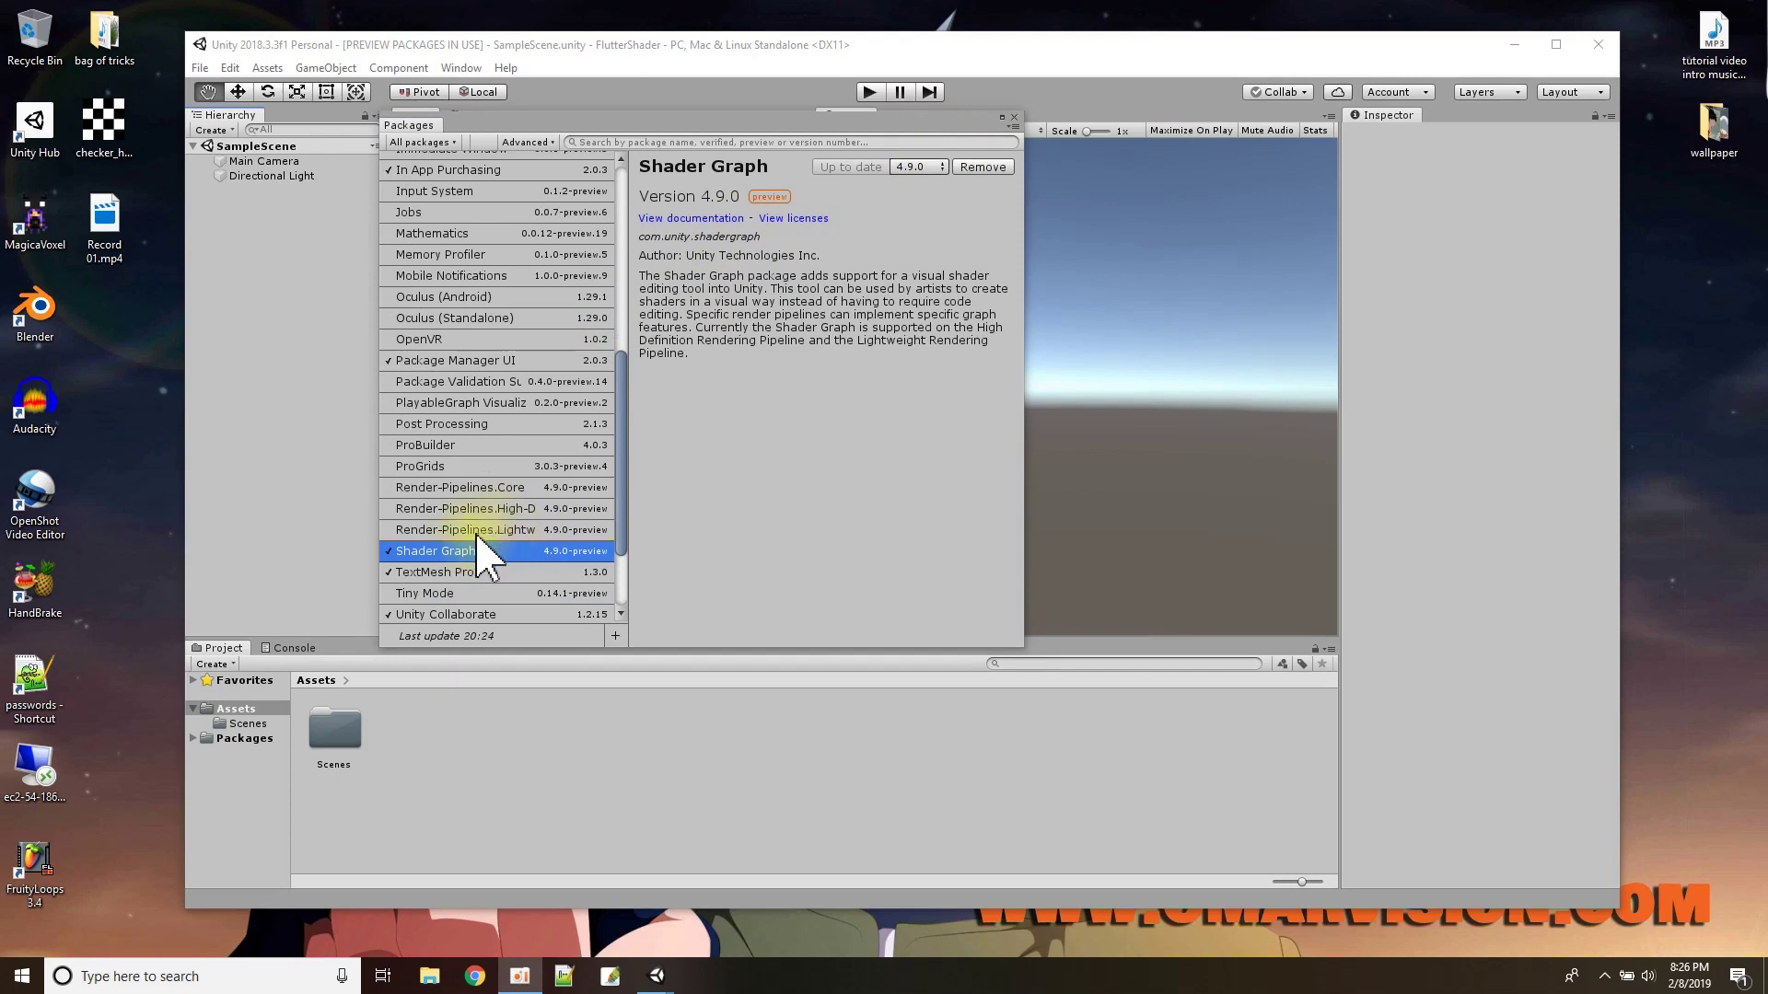
pyautogui.click(471, 531)
pyautogui.click(932, 168)
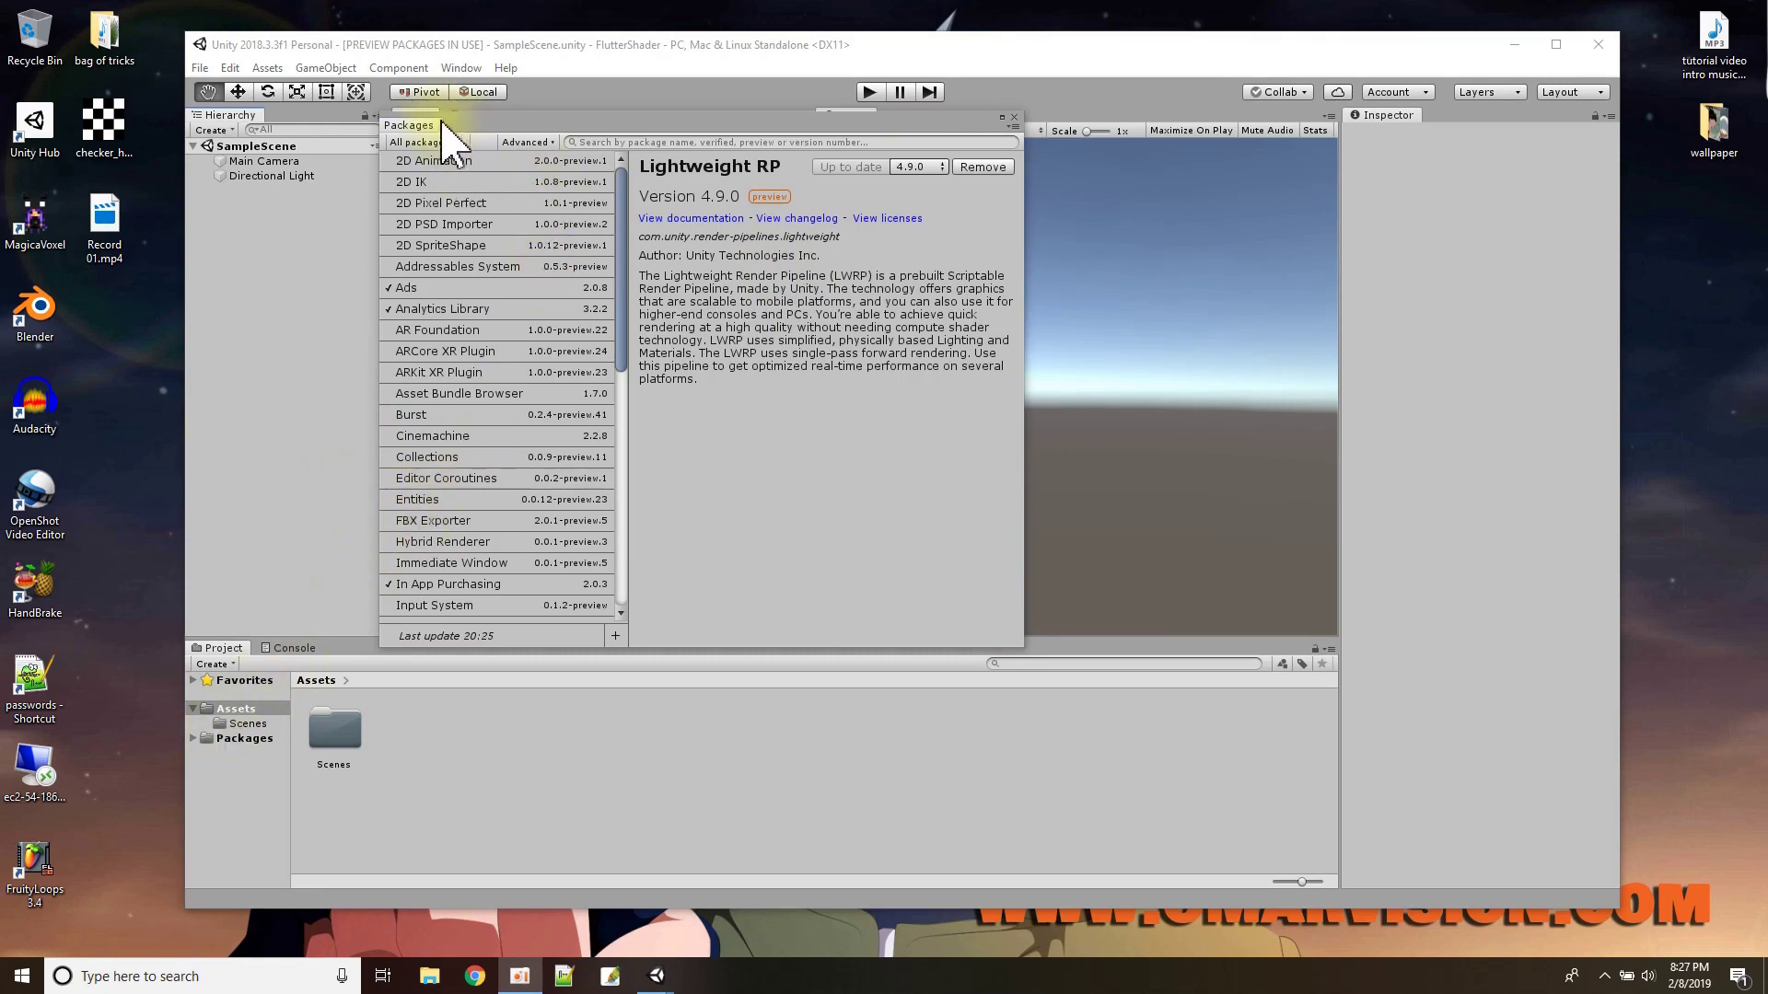
# - Move the Packages window aside and expand the project's Packages folder, widening its tree so the full package names fit
pyautogui.moveTo(505, 129); pyautogui.dragTo(595, 190)
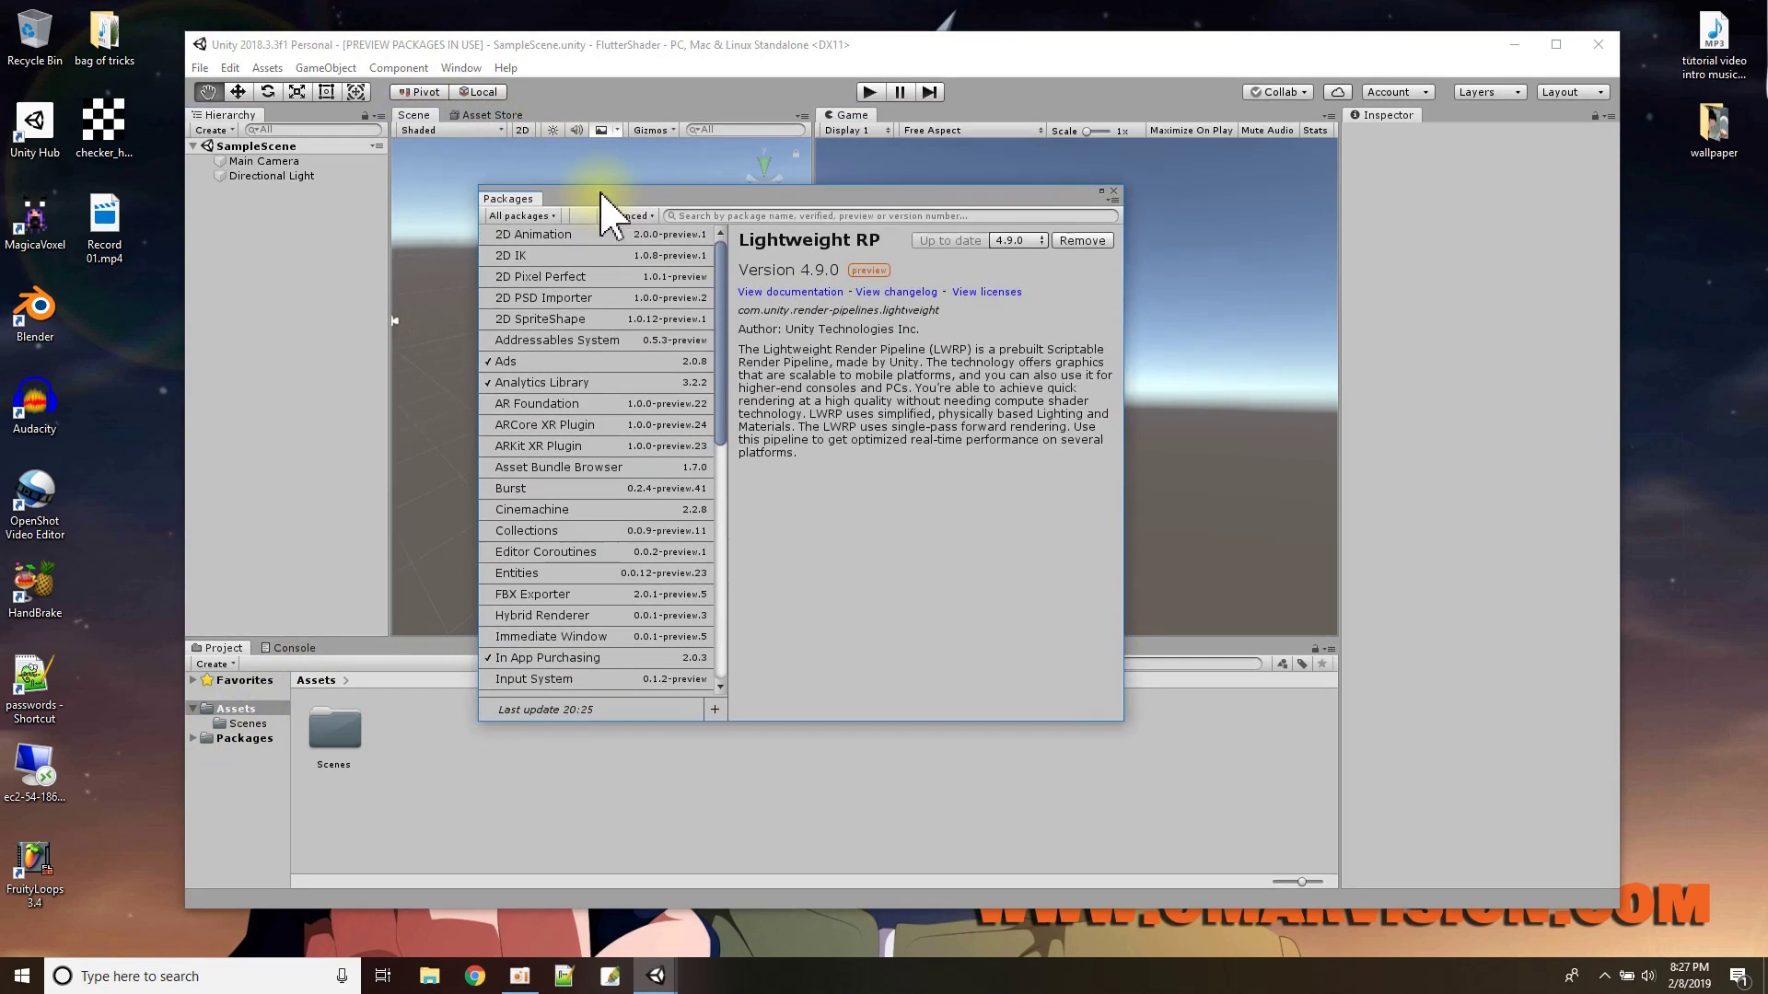
pyautogui.click(194, 738)
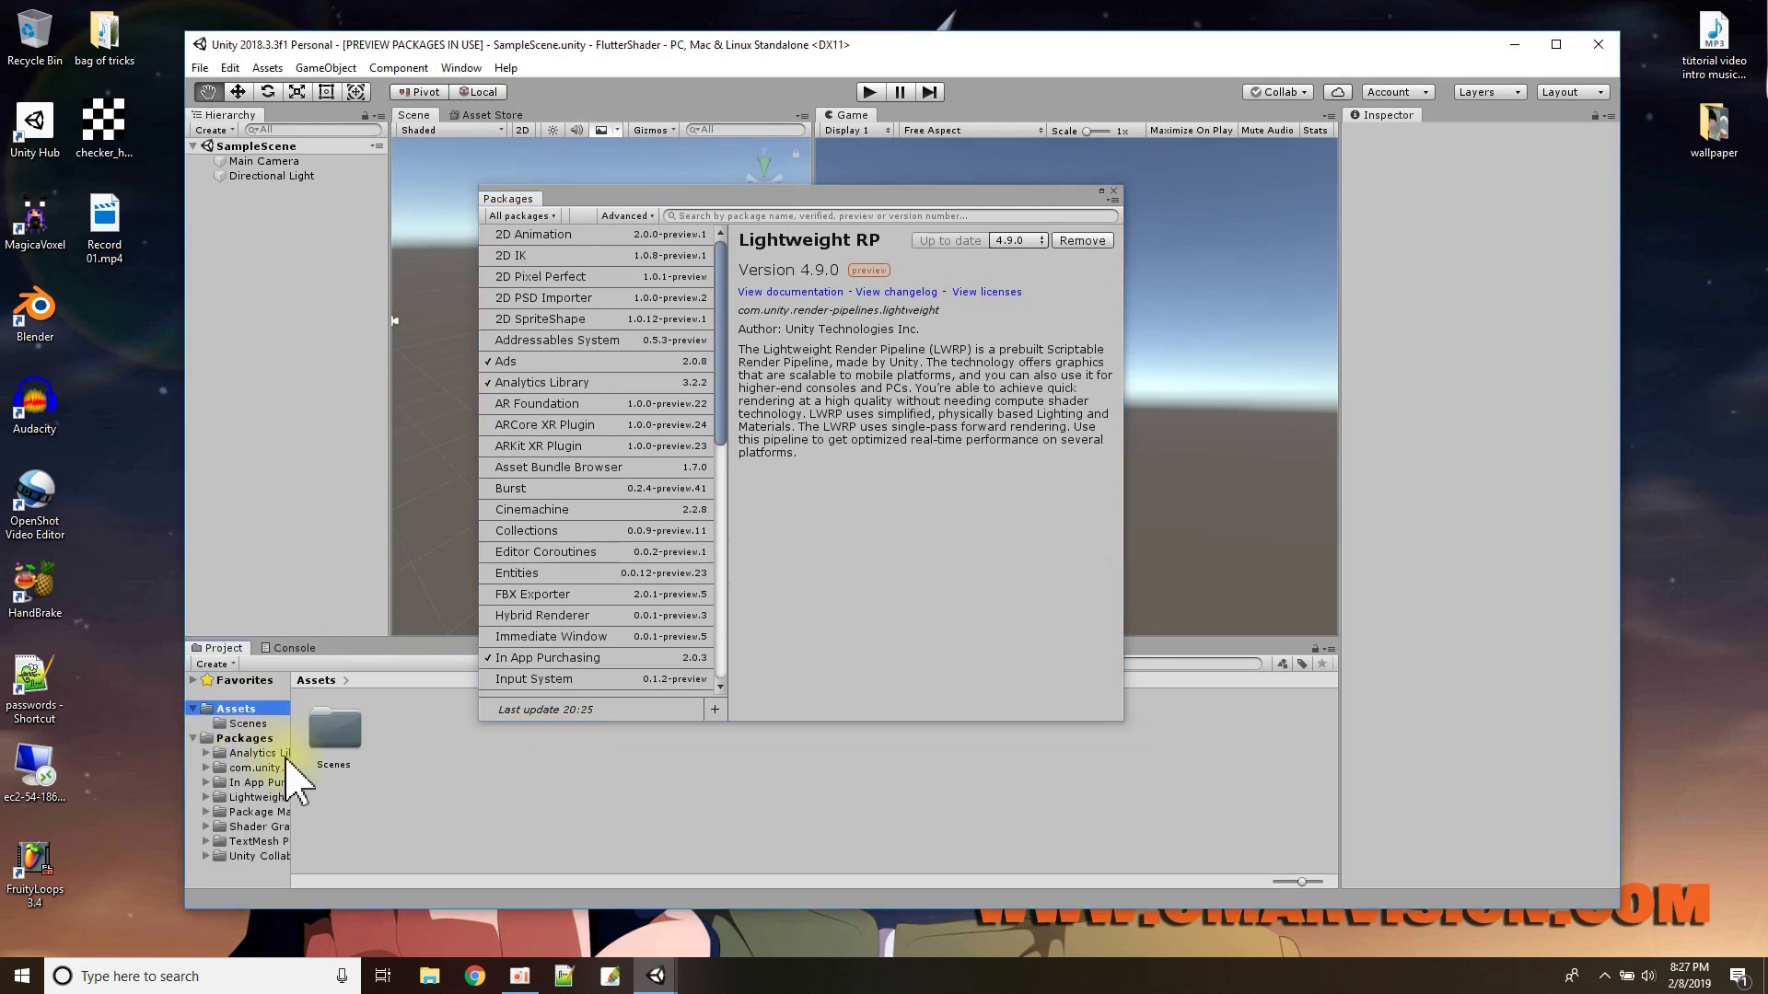
pyautogui.moveTo(293, 754); pyautogui.dragTo(366, 755)
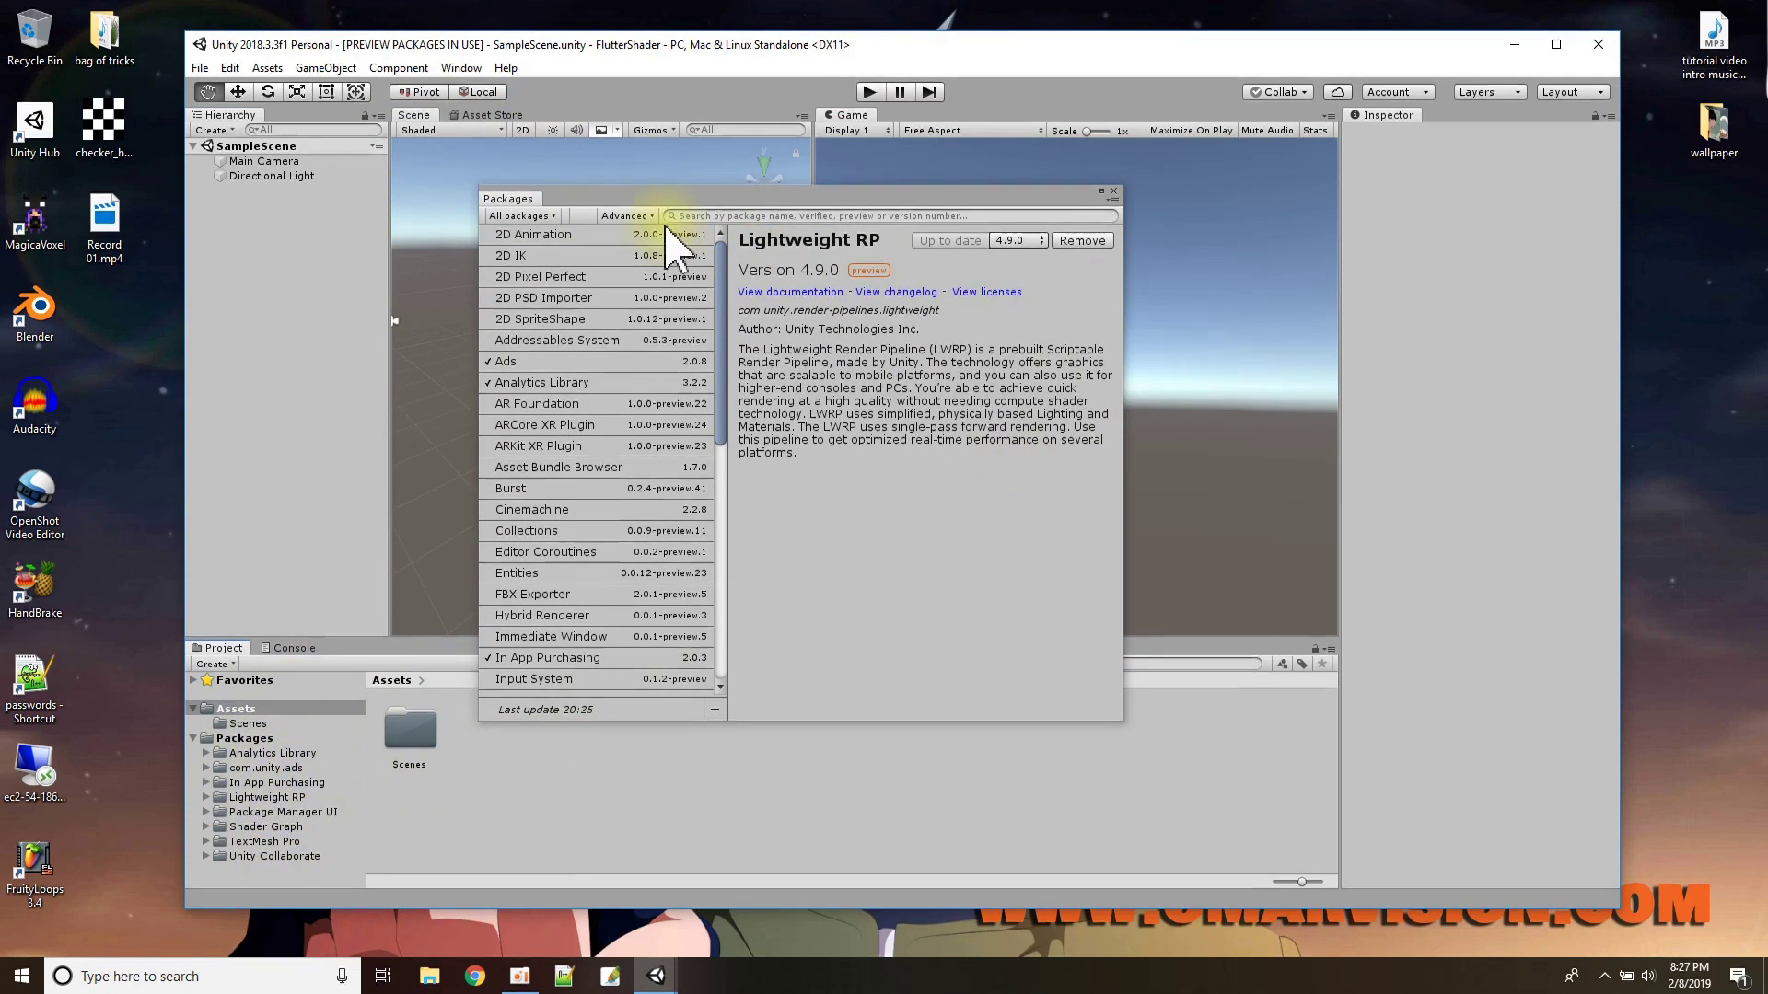
# - Remove the Ads and Analytics Library packages from the project
pyautogui.click(605, 364)
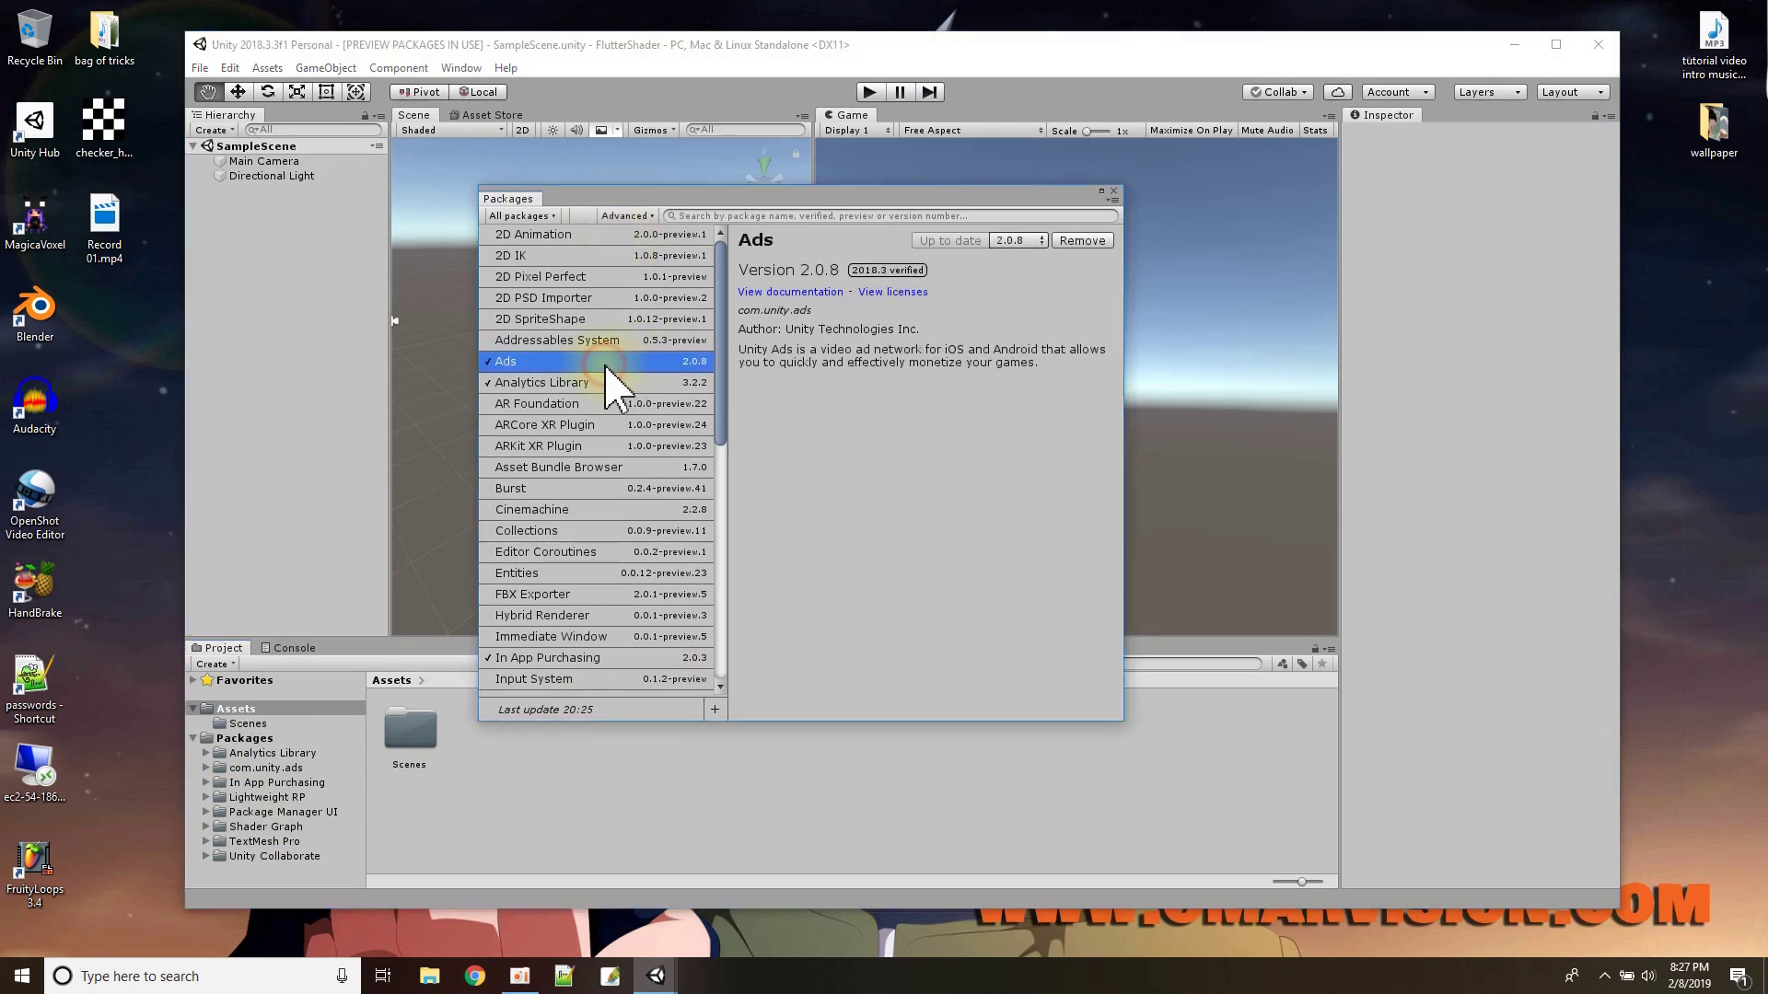
pyautogui.click(1082, 243)
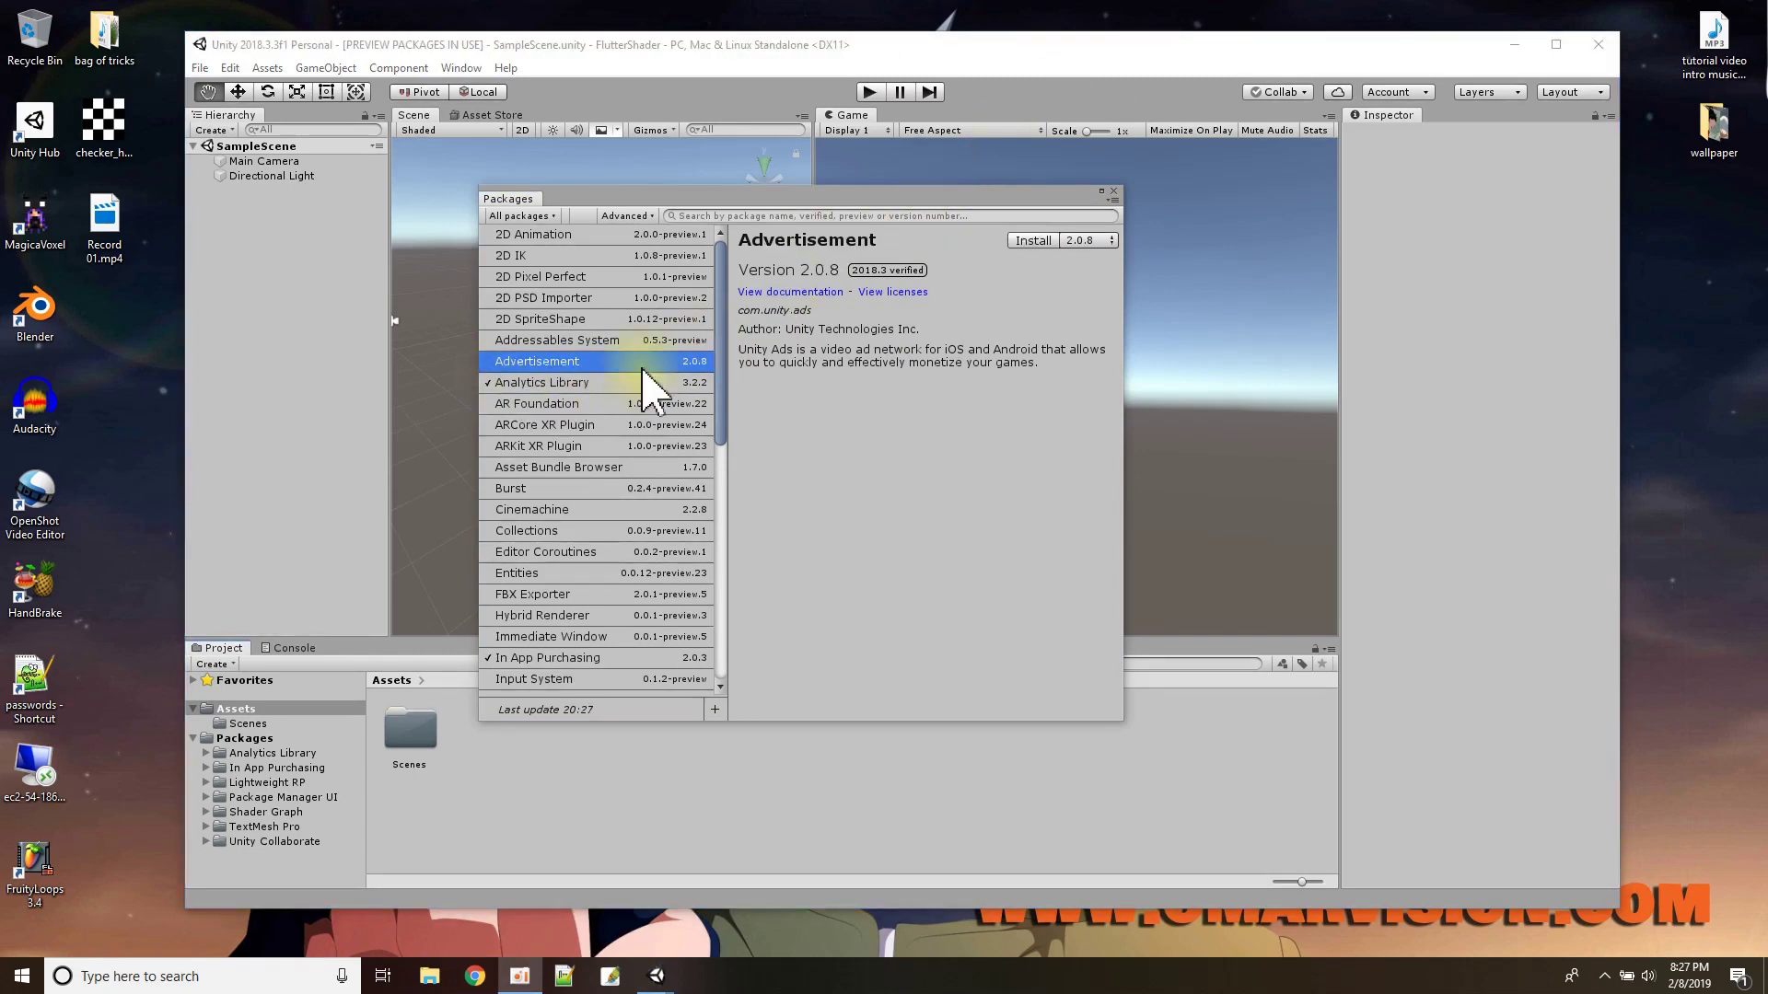
pyautogui.click(590, 382)
pyautogui.click(1079, 240)
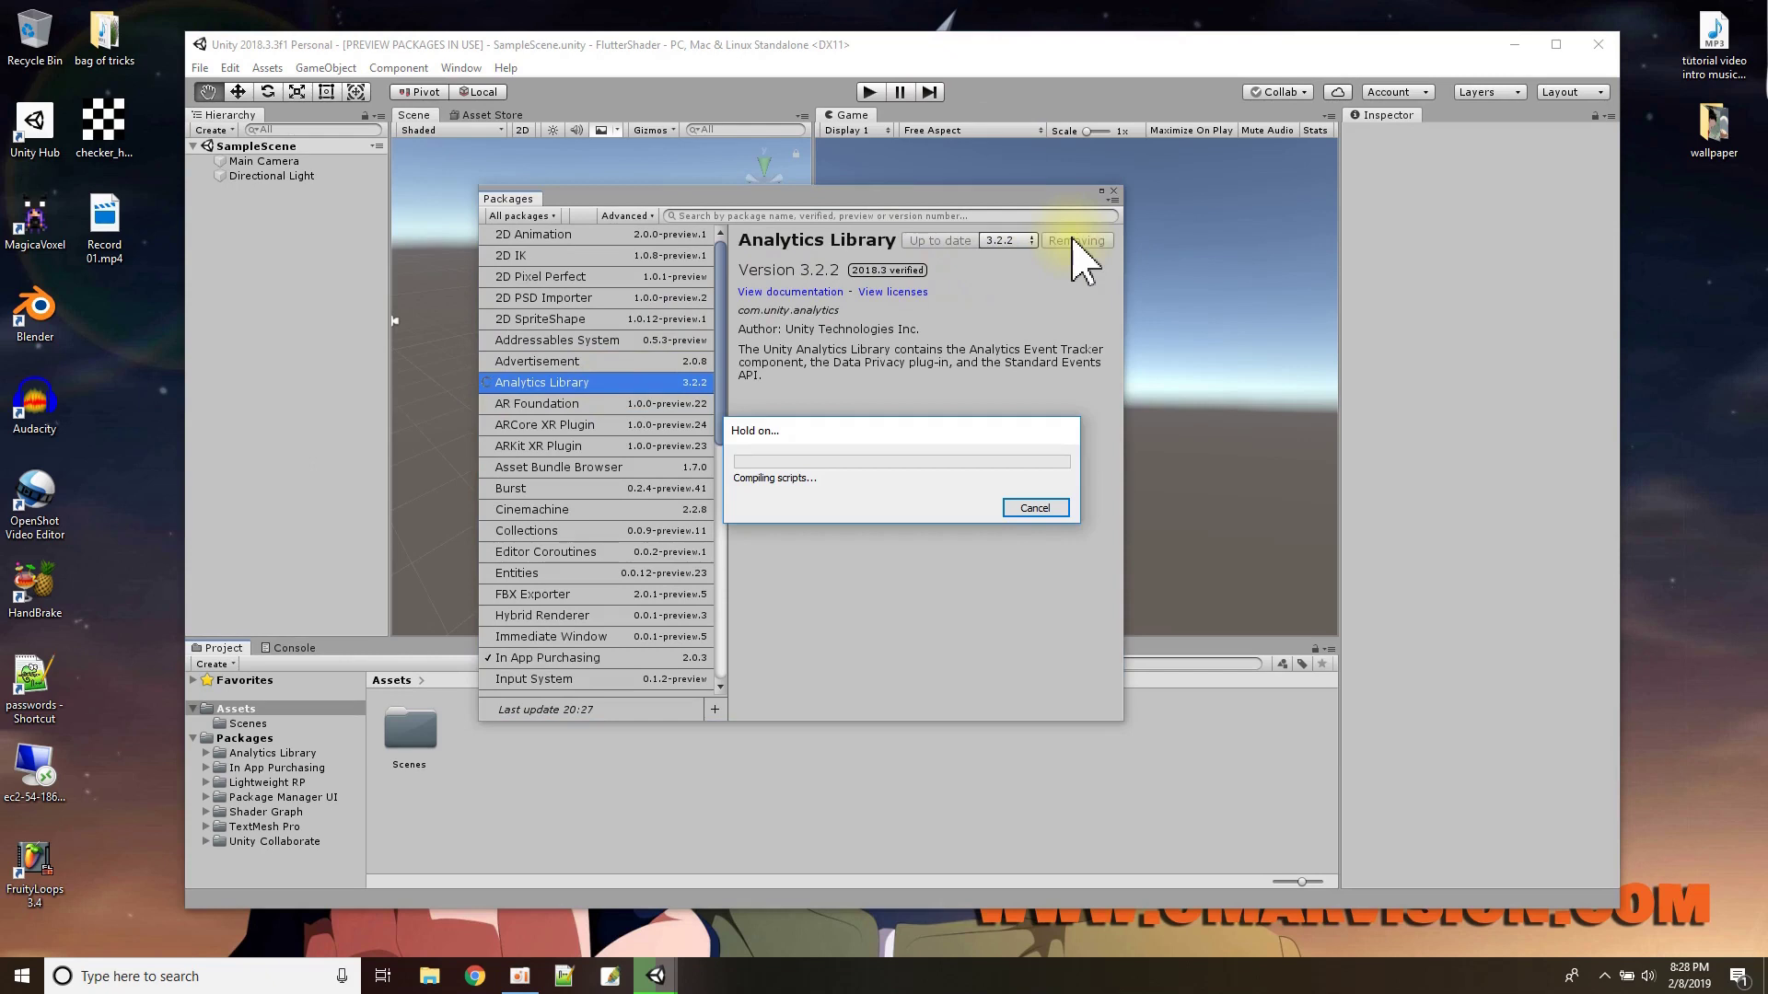
# - Remove the In App Purchasing and TextMesh Pro packages from the project
pyautogui.scroll(-3, 635, 488)
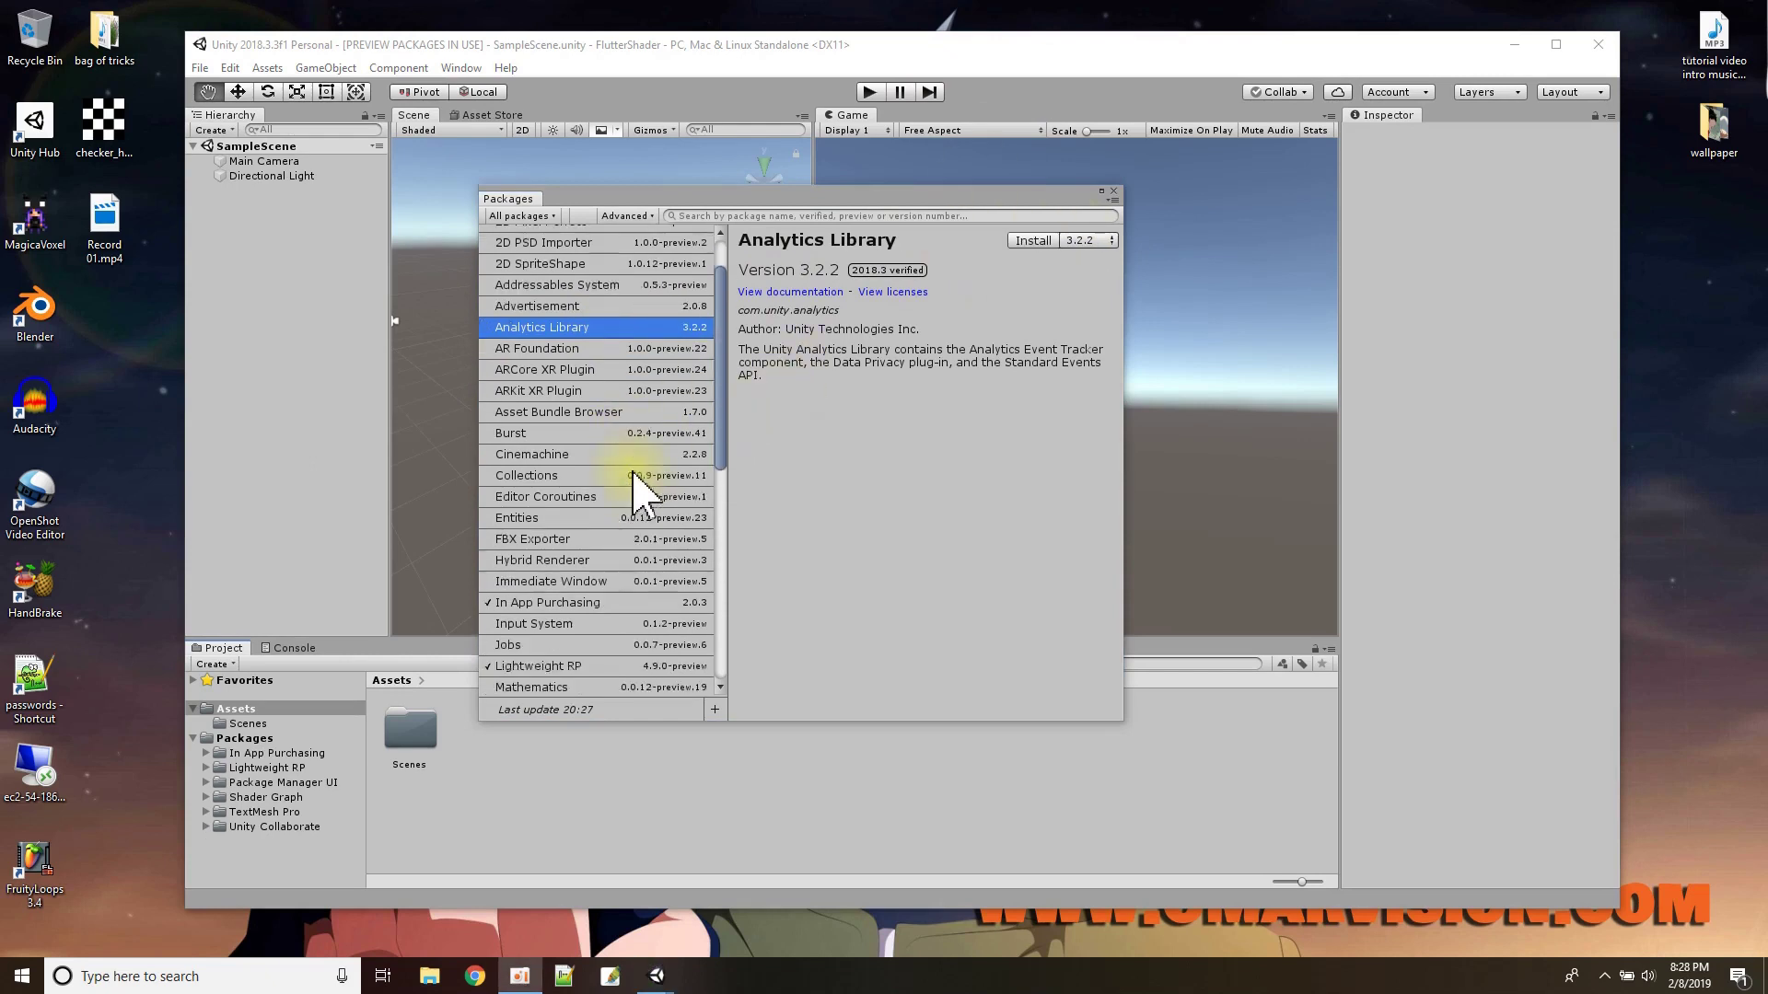
pyautogui.scroll(-1, 626, 481)
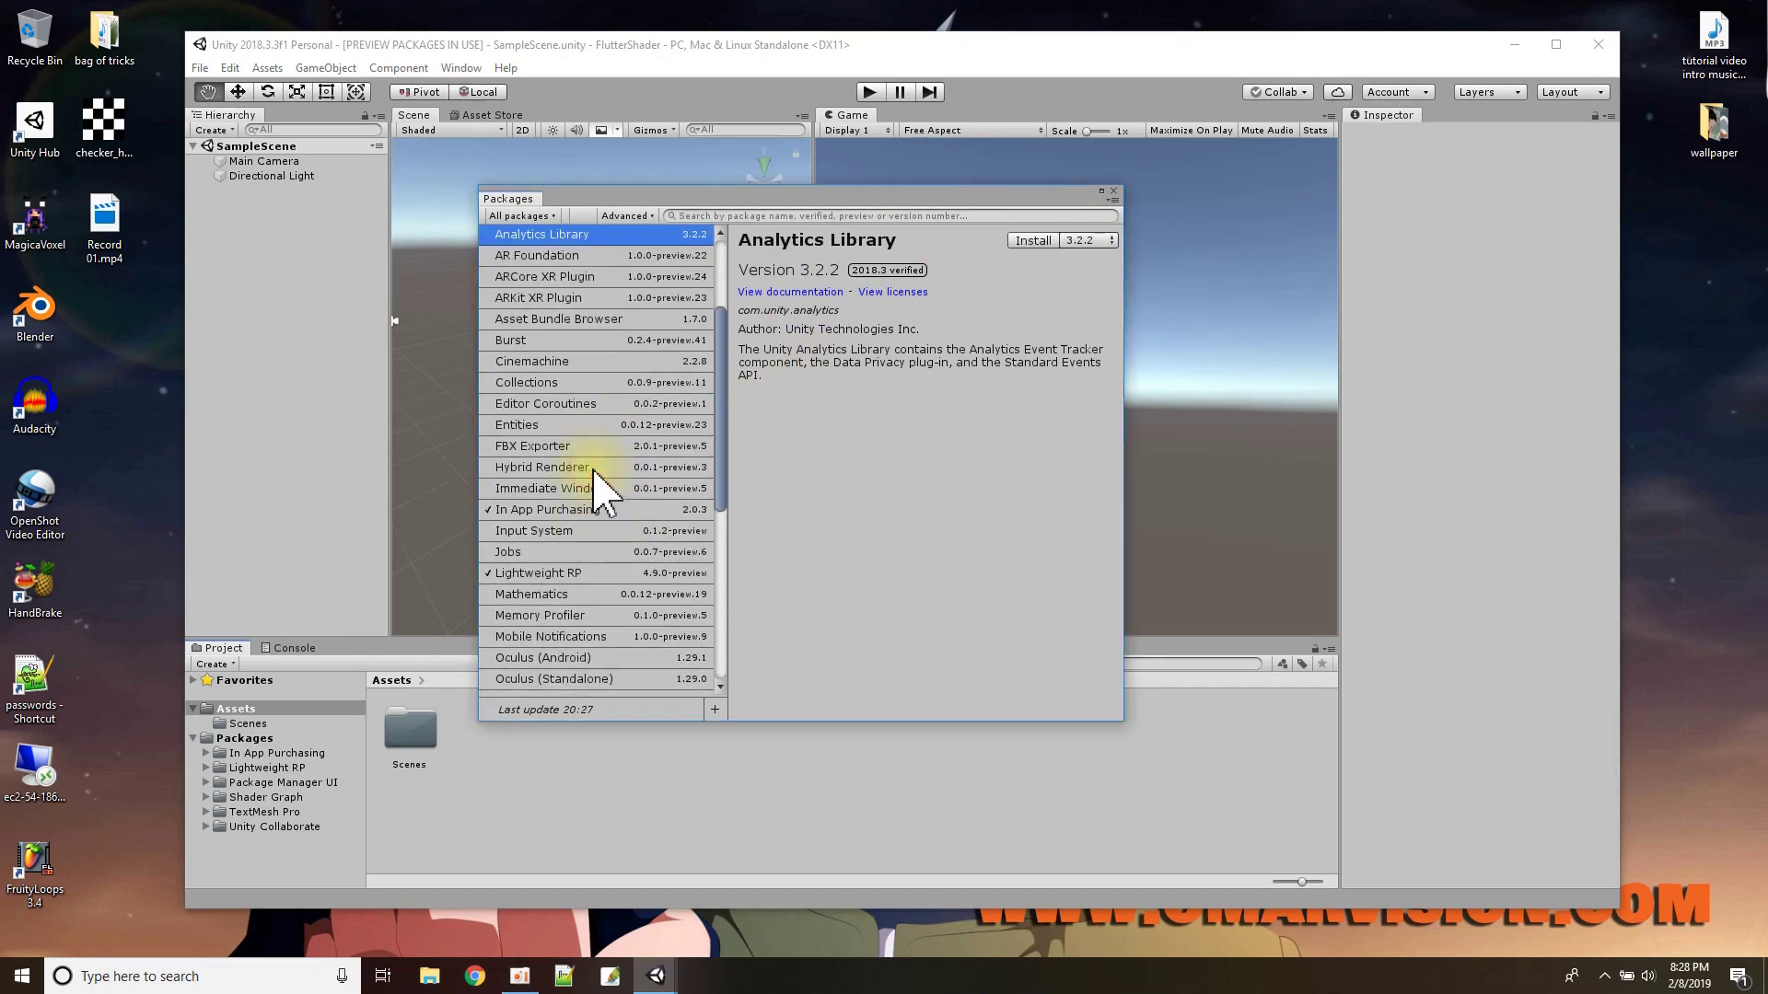
pyautogui.click(568, 510)
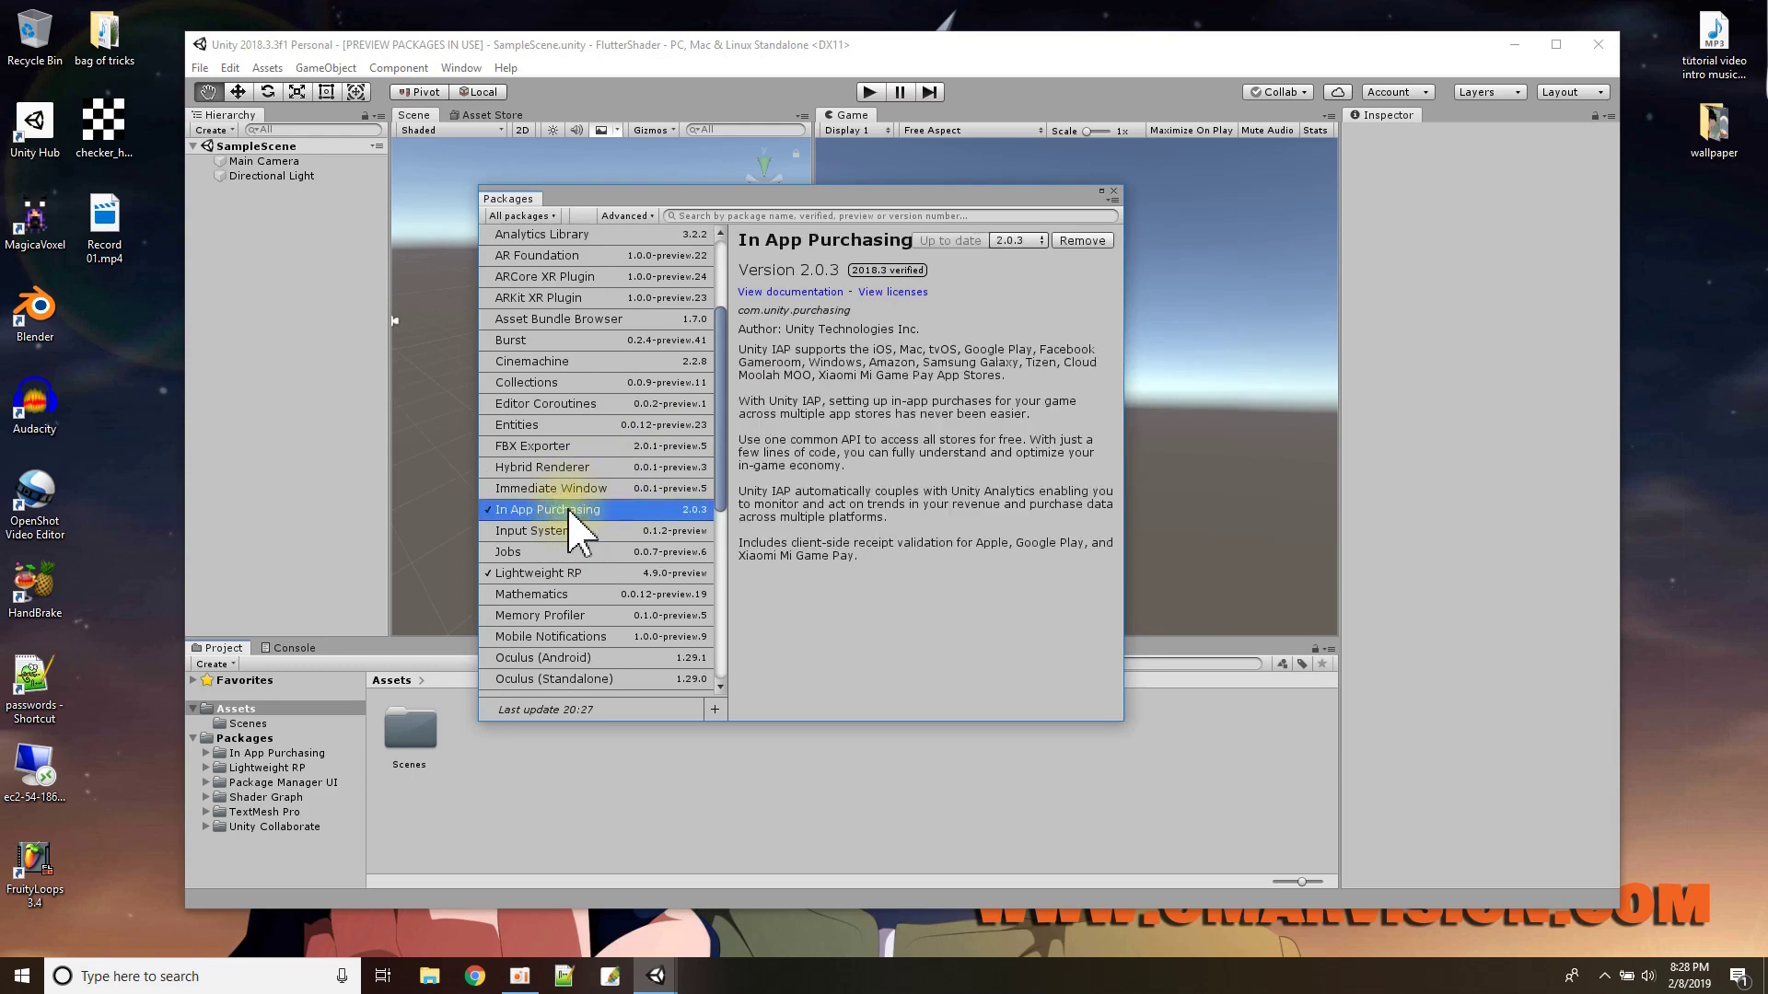
pyautogui.click(1083, 242)
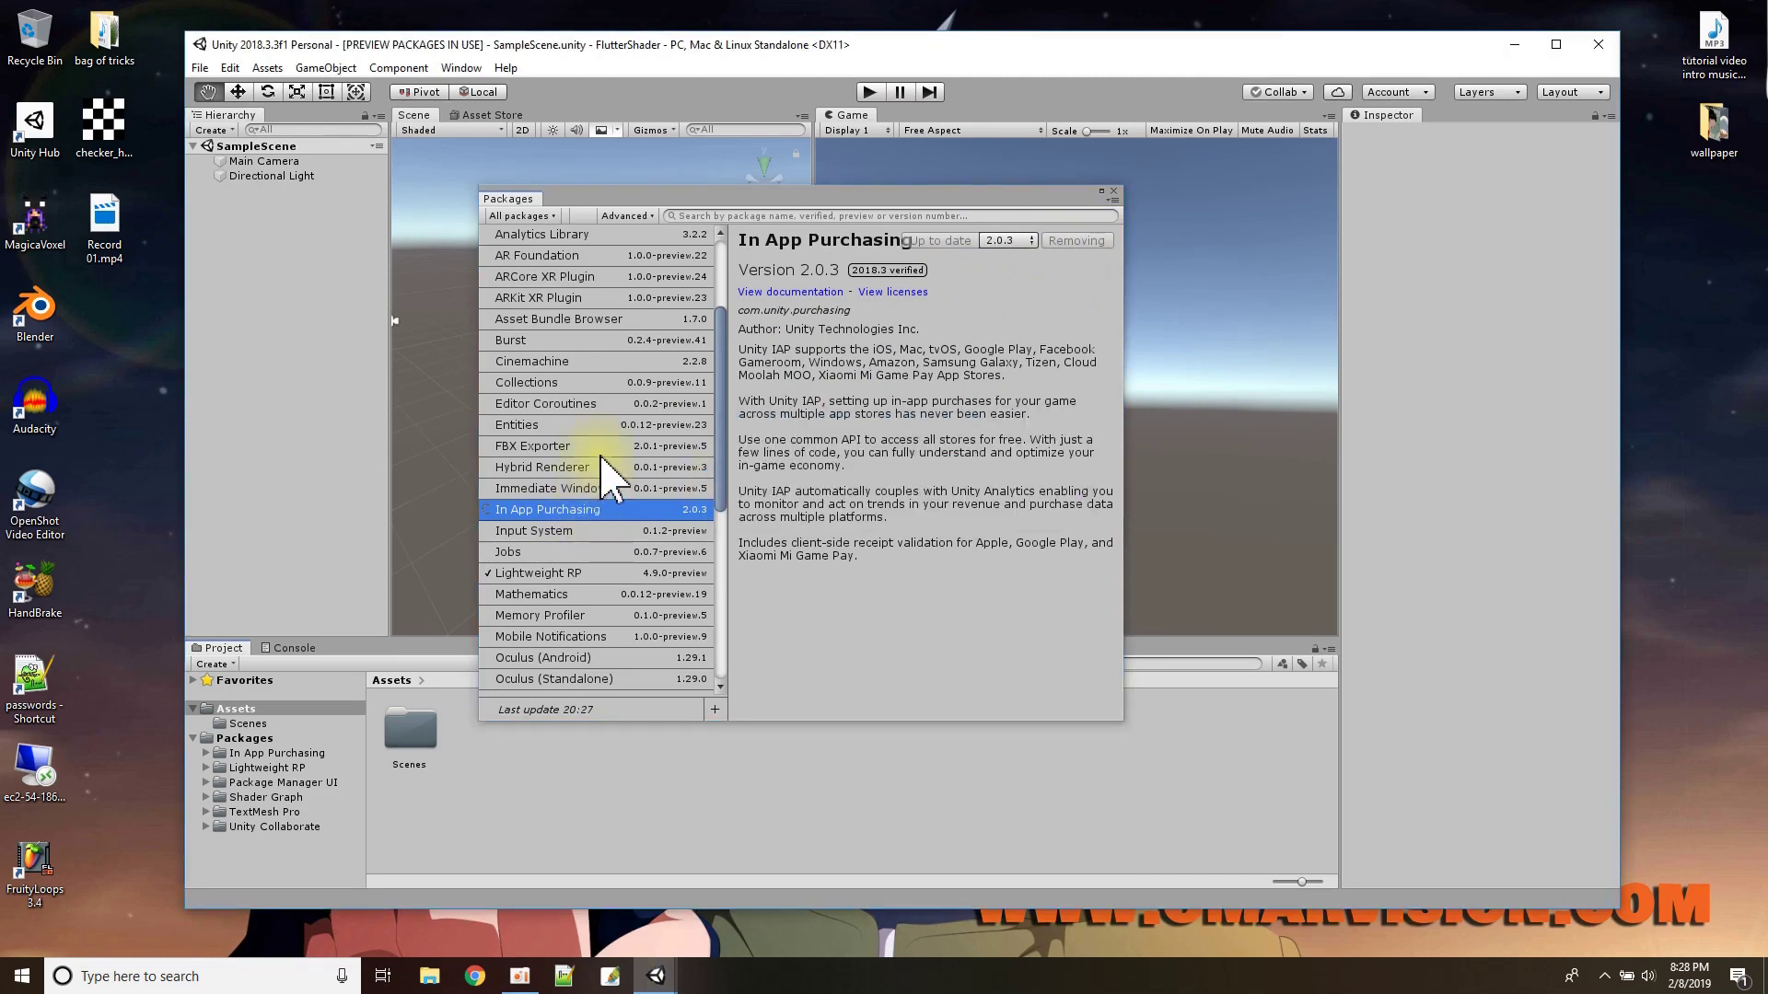
pyautogui.moveTo(725, 370); pyautogui.dragTo(711, 526)
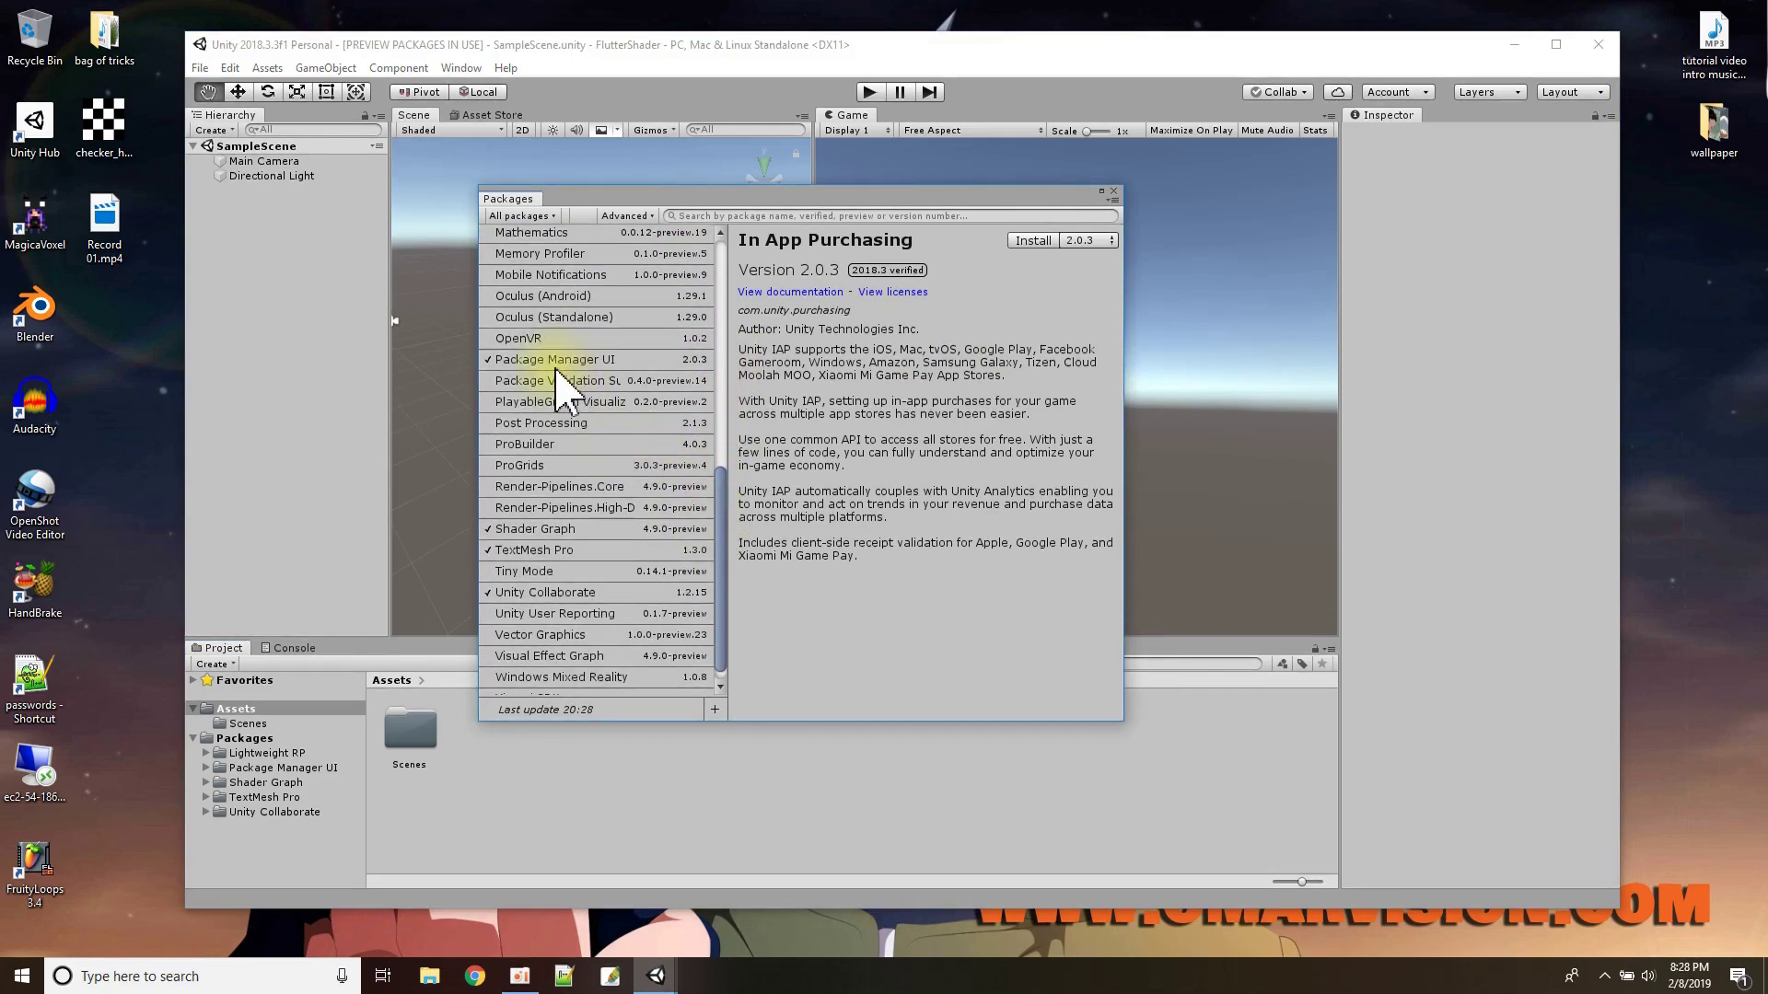
pyautogui.click(535, 550)
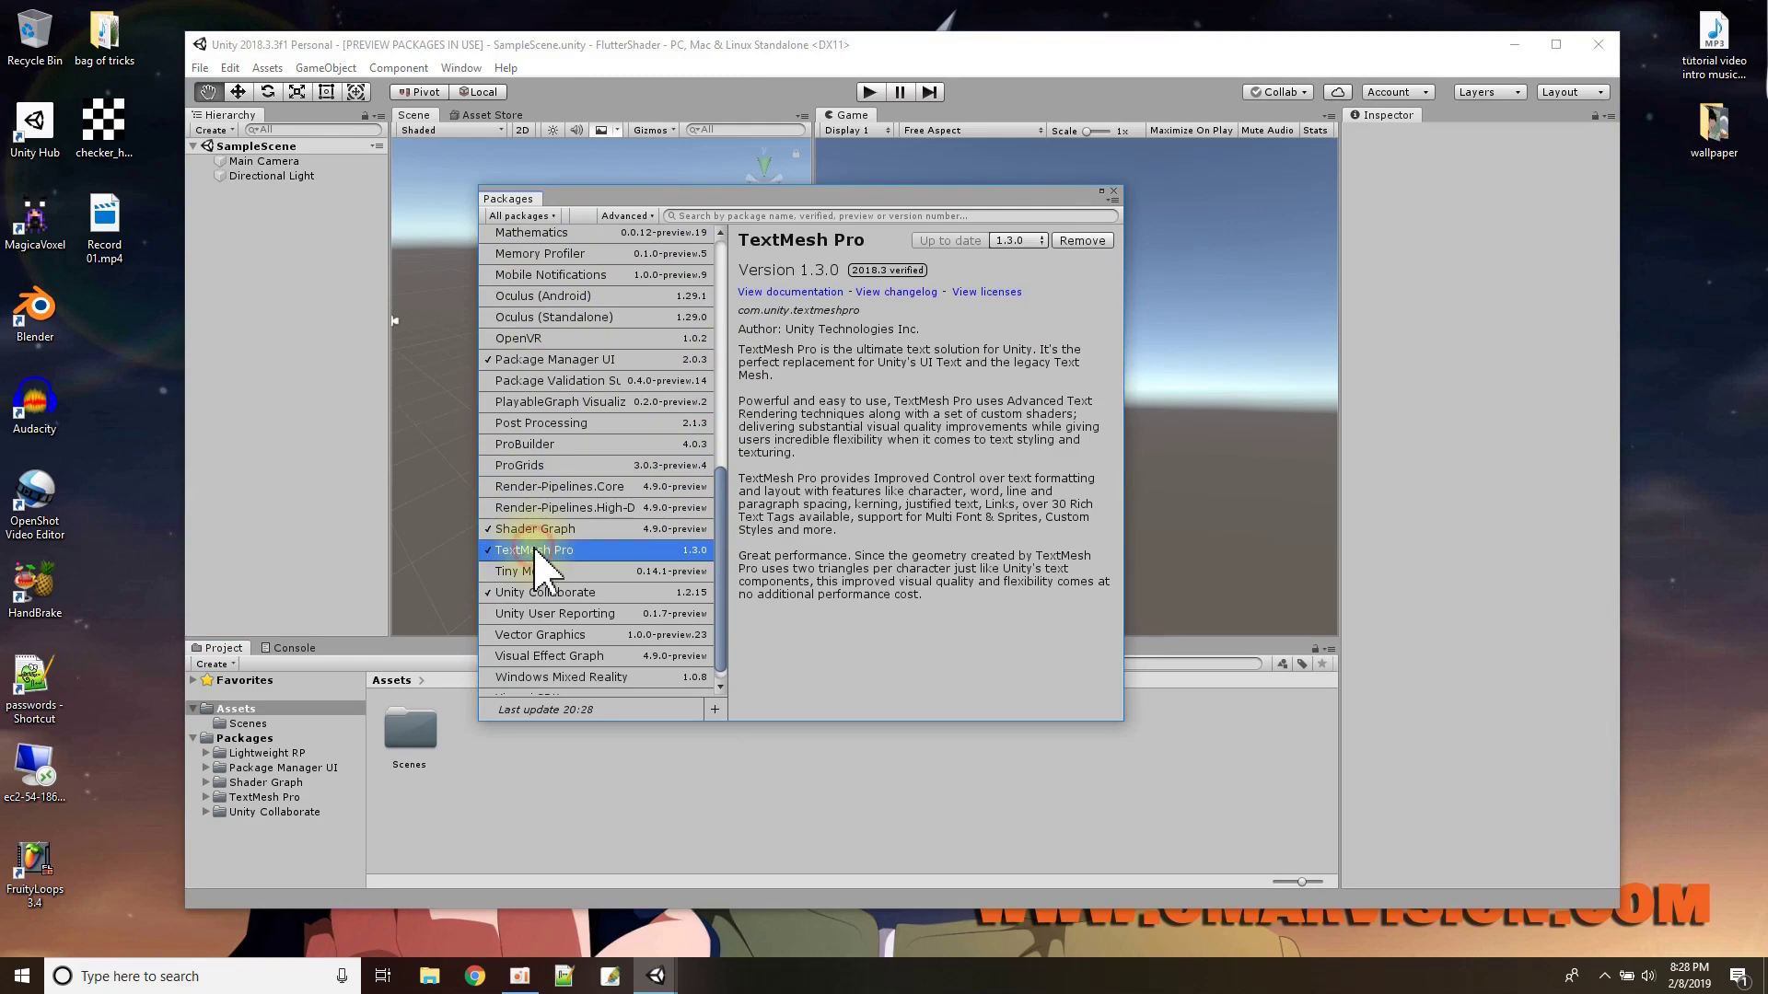
pyautogui.click(1073, 240)
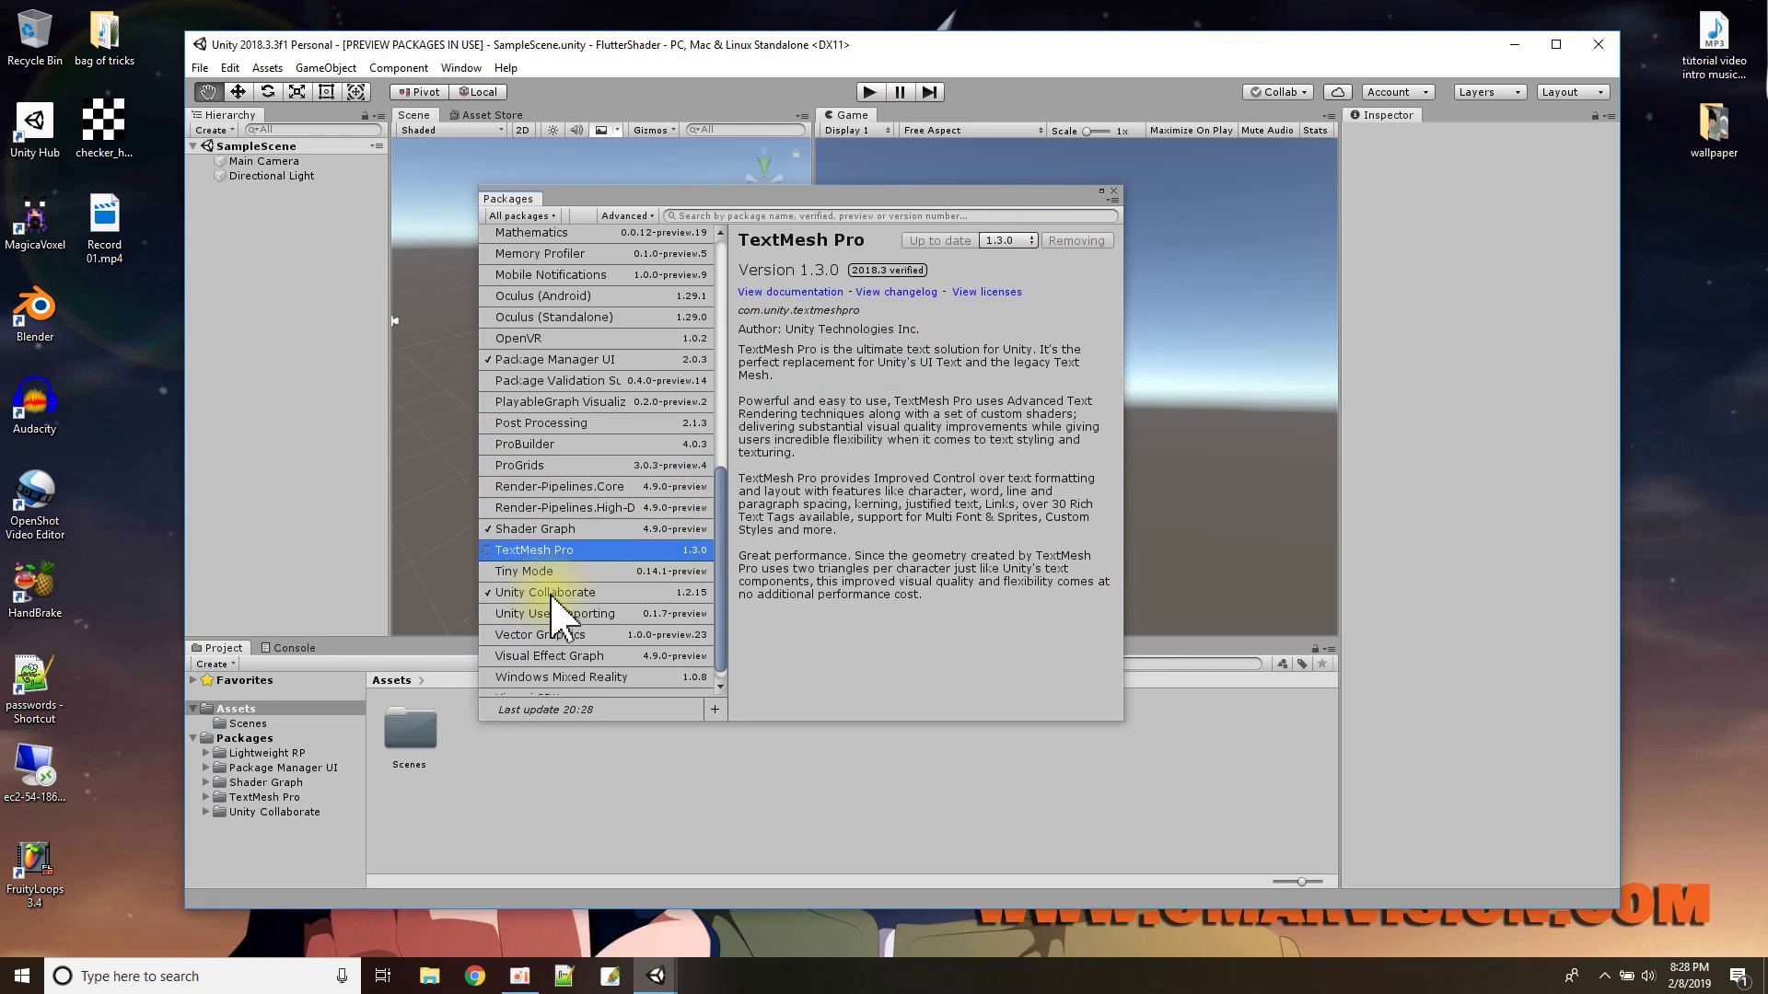
# - Remove the Unity Collaborate package from the project and close the Packages window
pyautogui.scroll(-1, 575, 594)
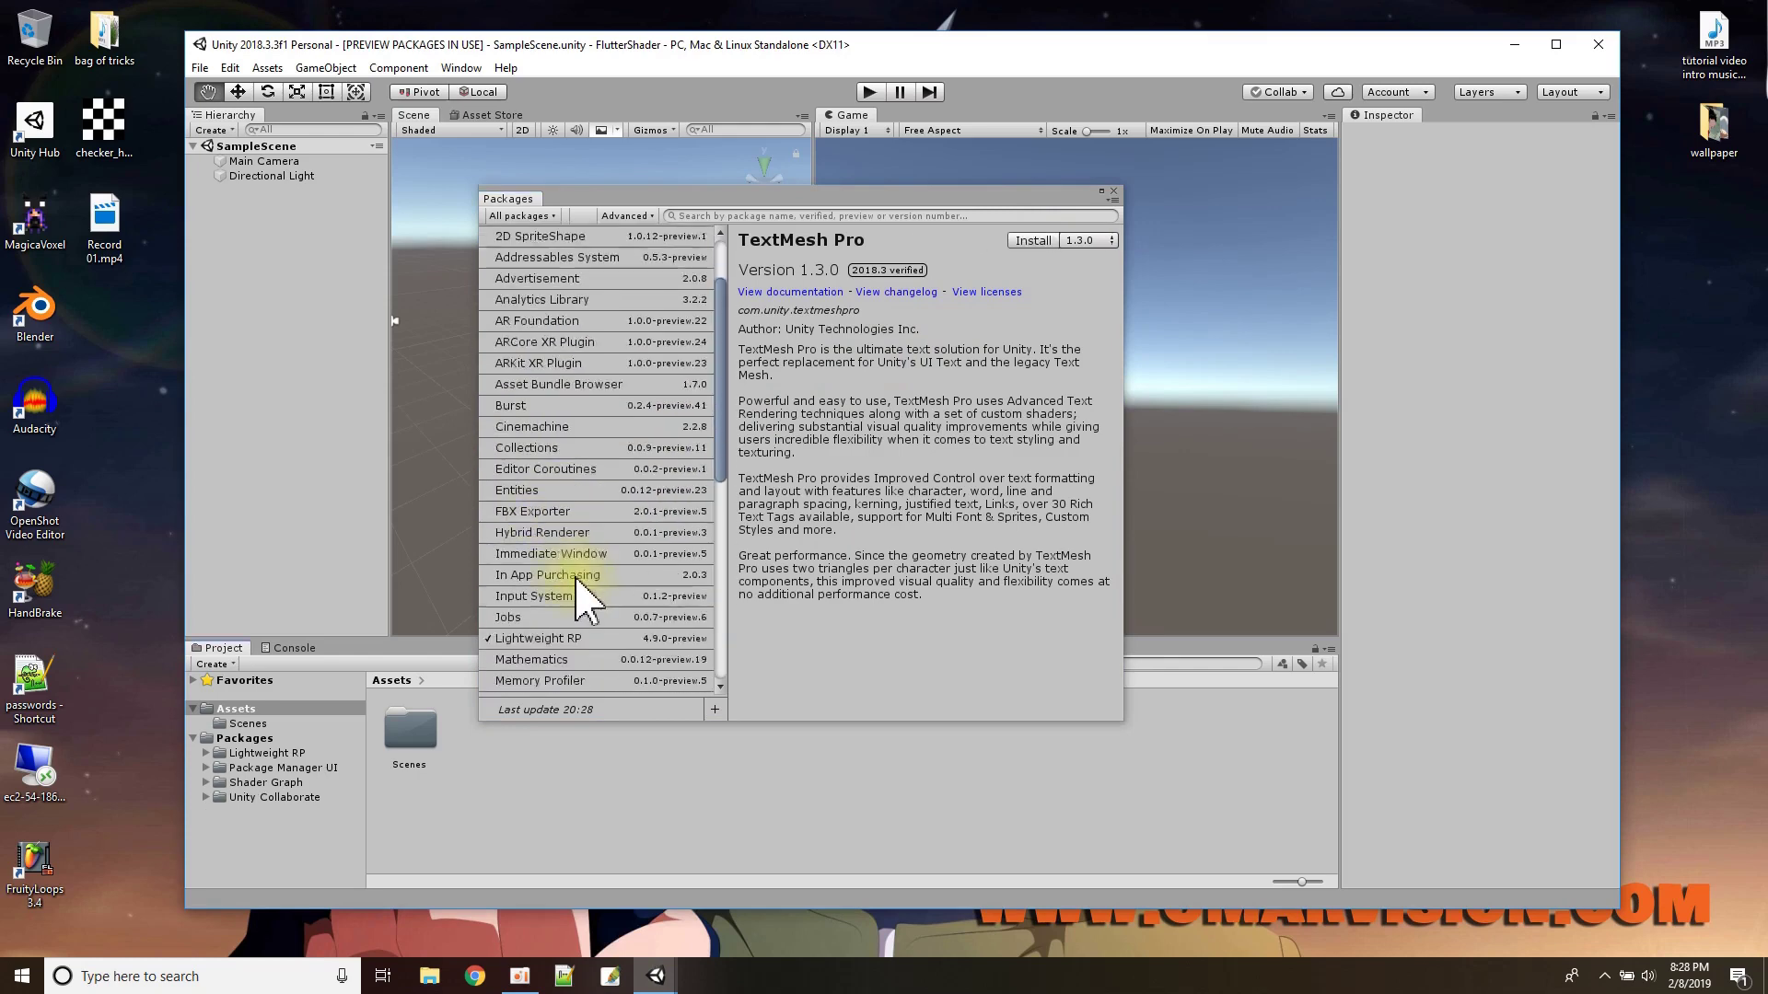
pyautogui.click(578, 578)
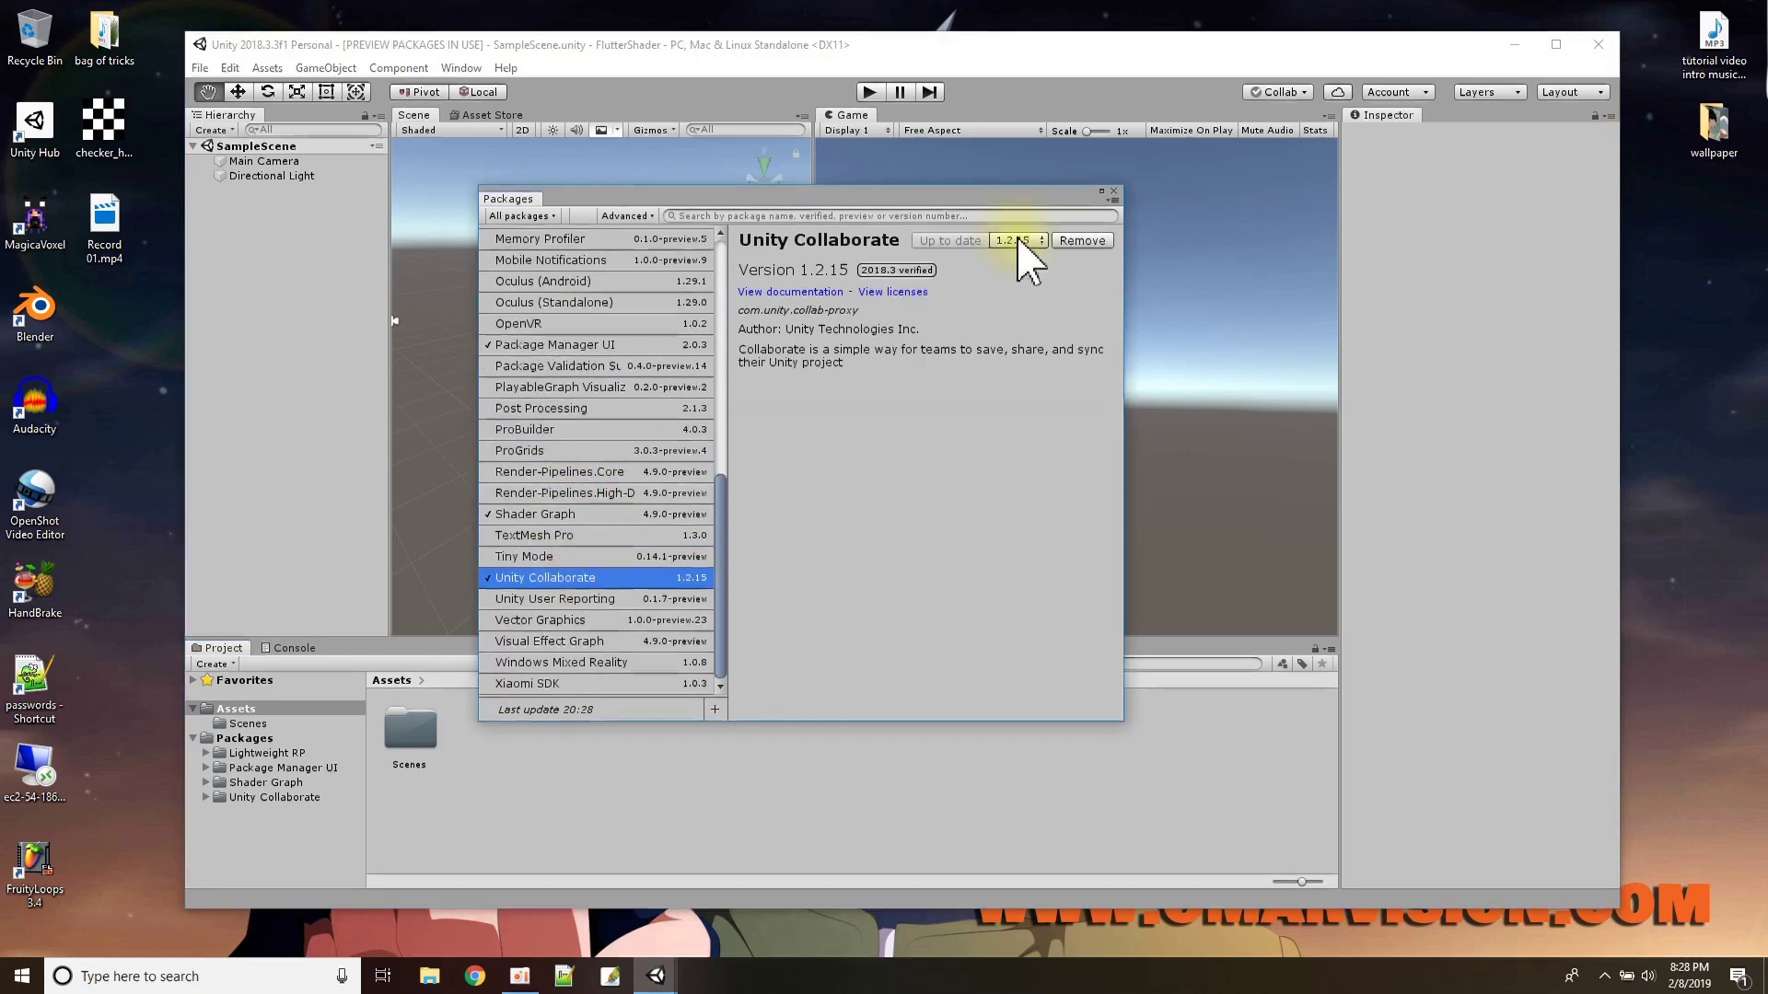
pyautogui.click(1070, 242)
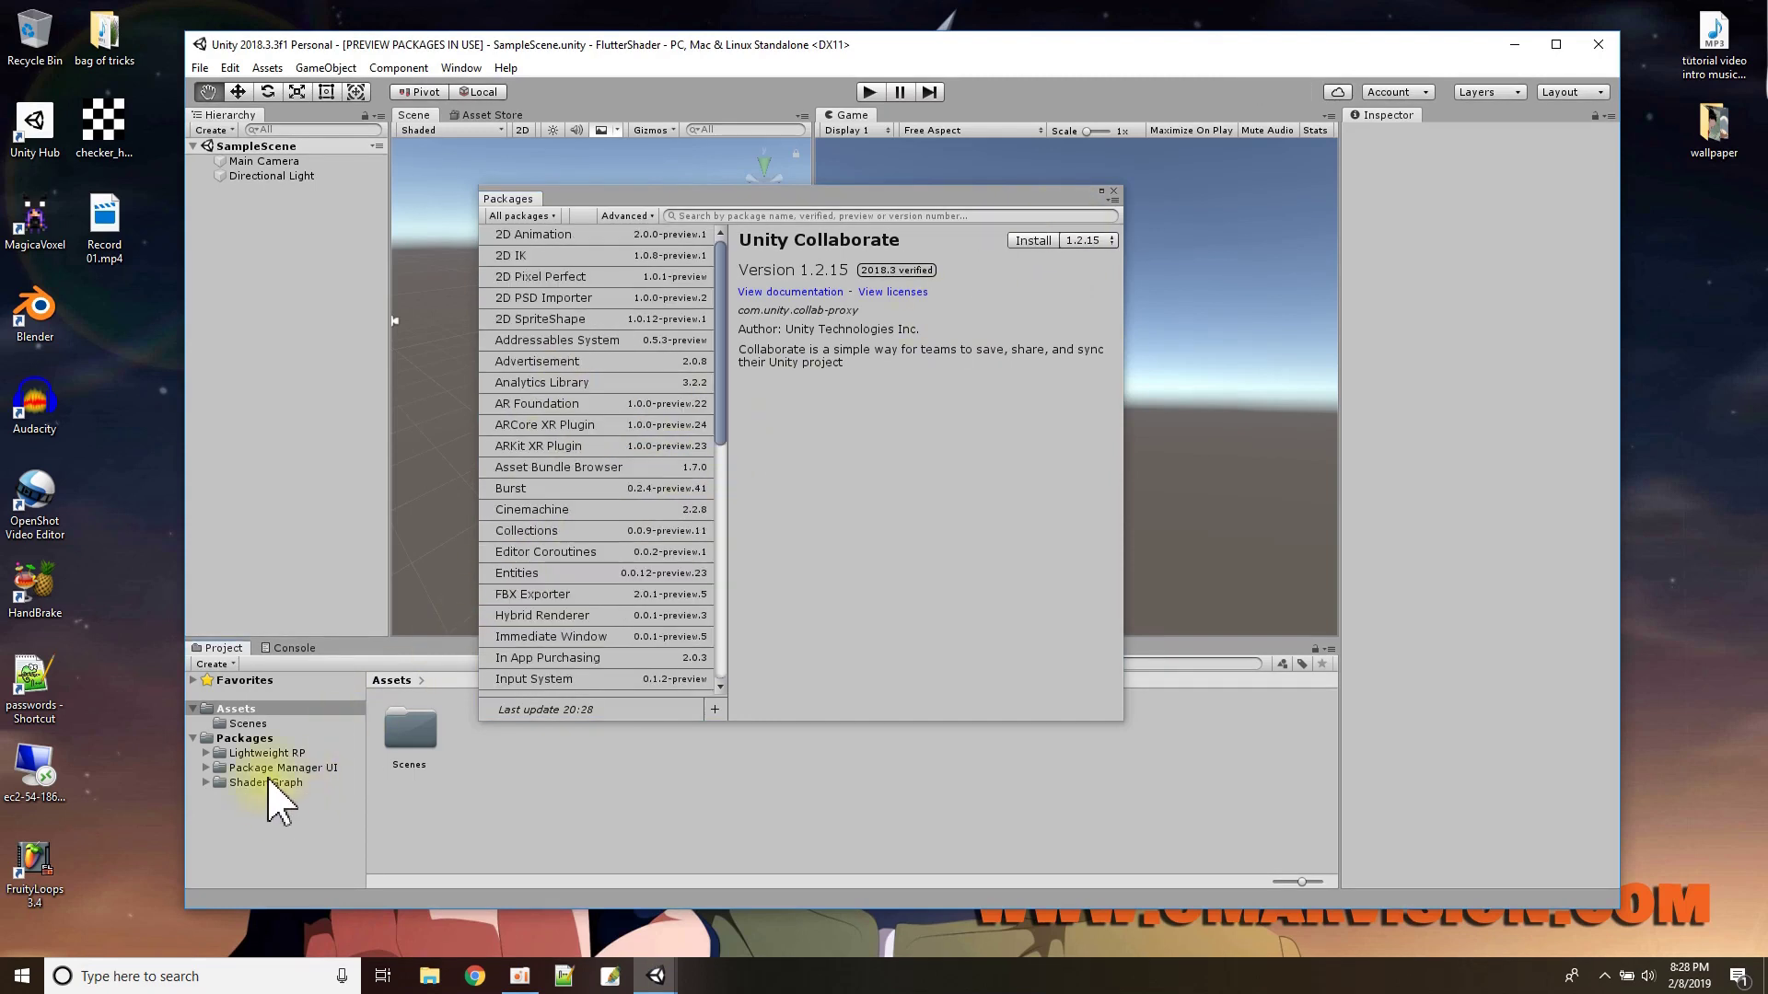
pyautogui.click(1114, 191)
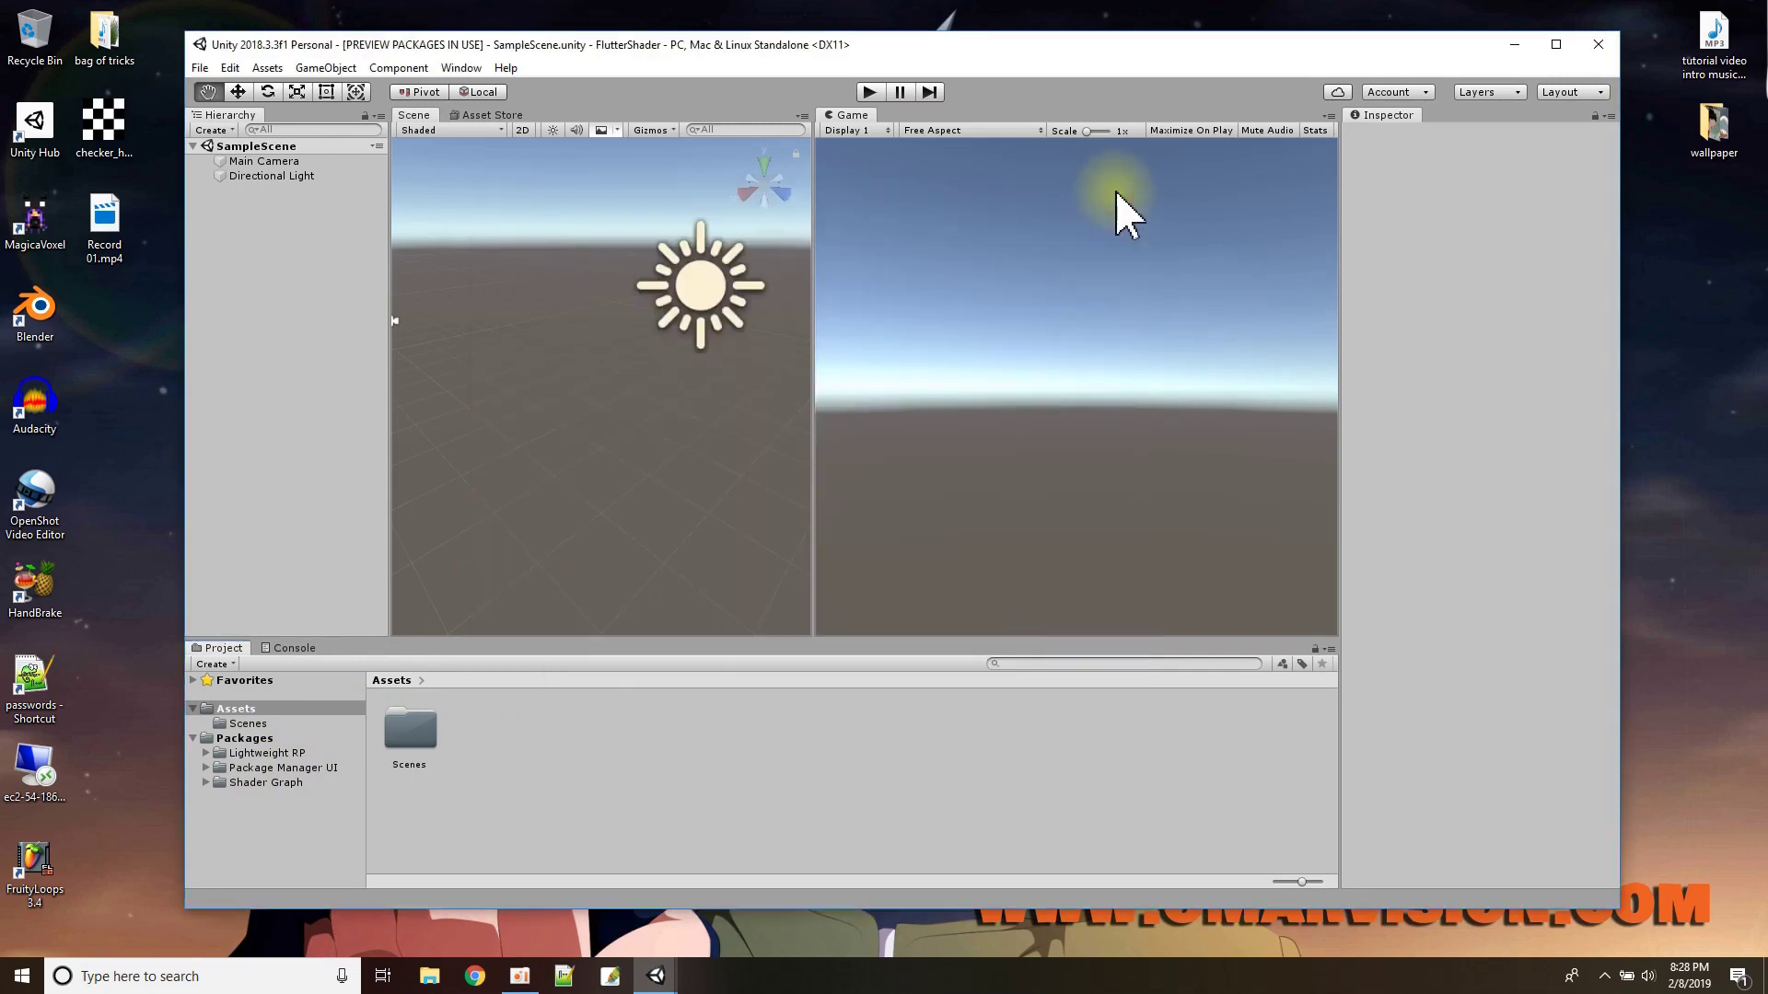
# - Add a 3D Plane object to SampleScene
pyautogui.rightClick(252, 147)
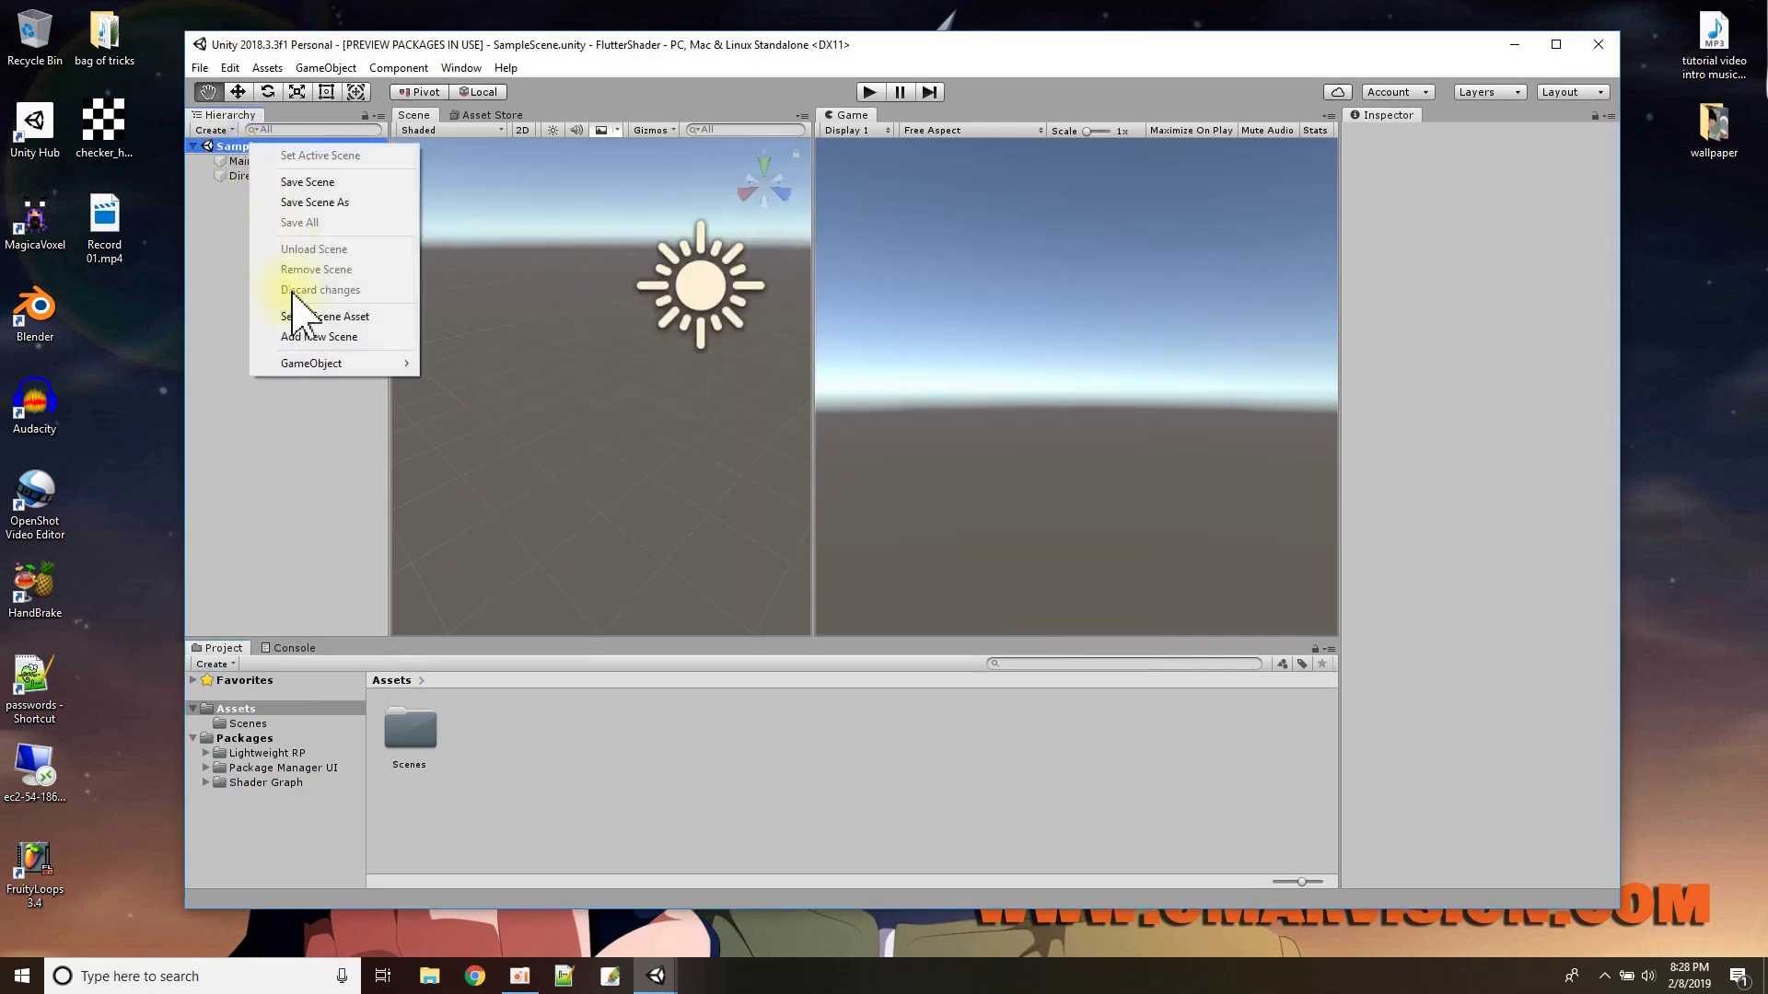
pyautogui.moveTo(317, 363)
pyautogui.moveTo(494, 385)
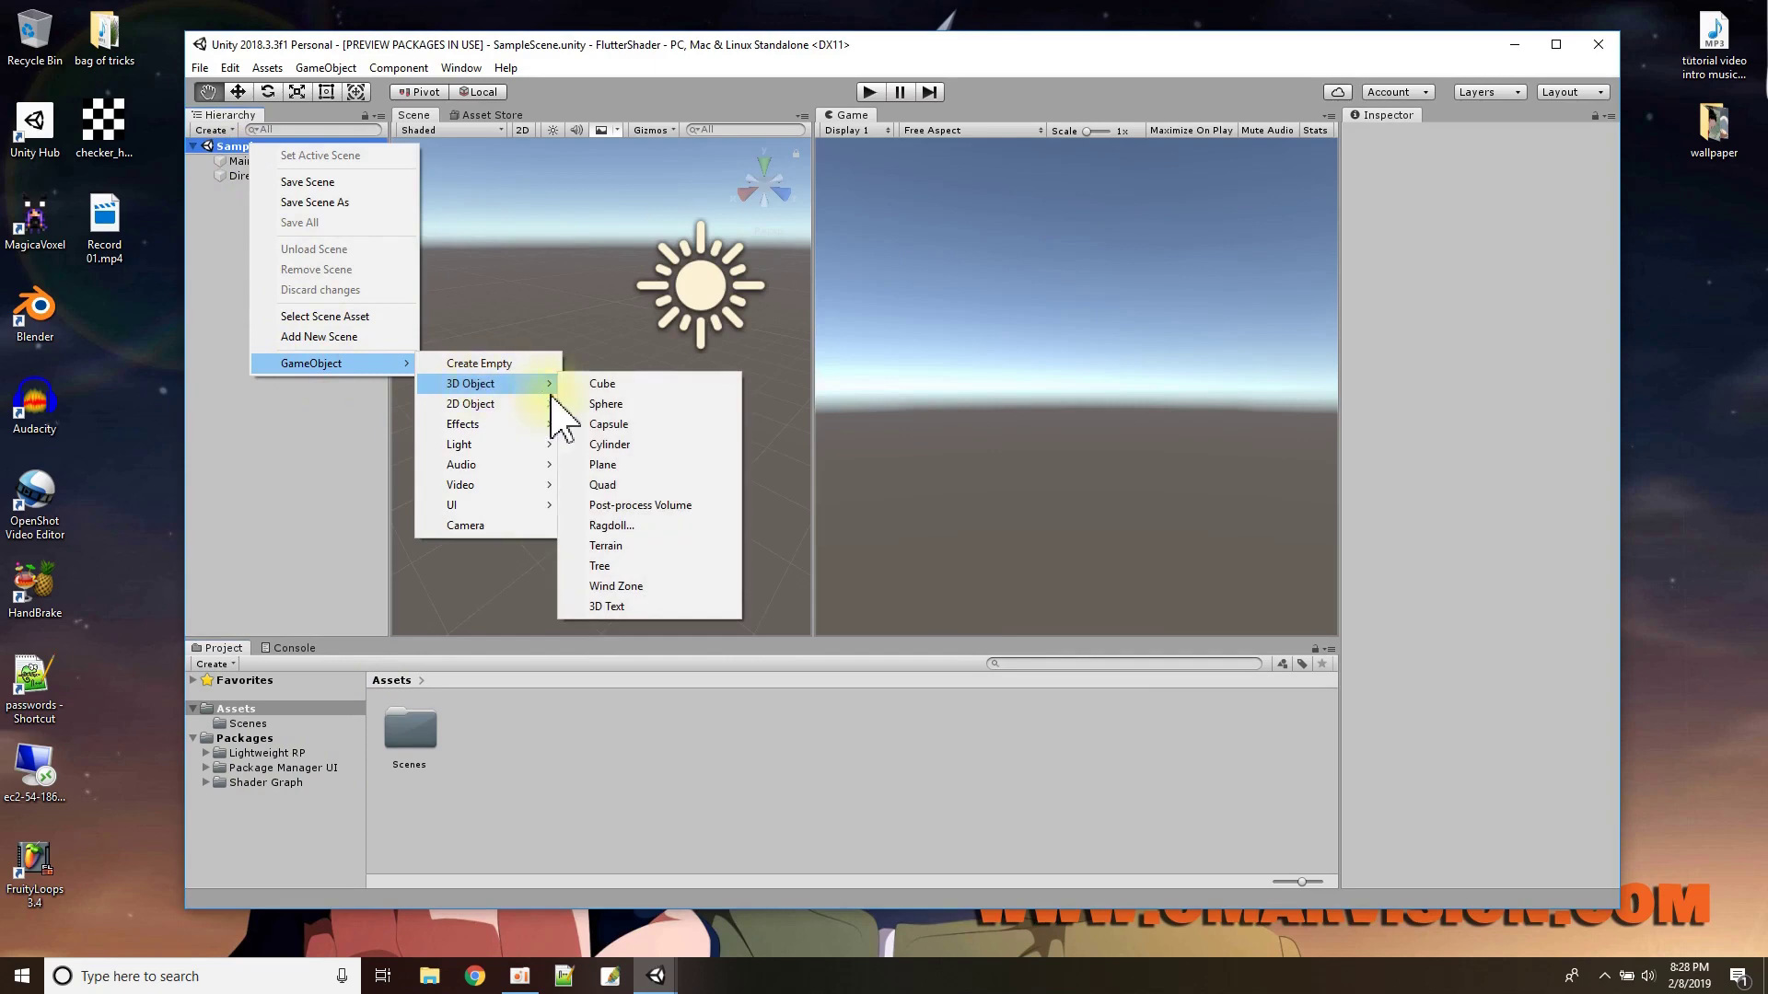
pyautogui.click(605, 465)
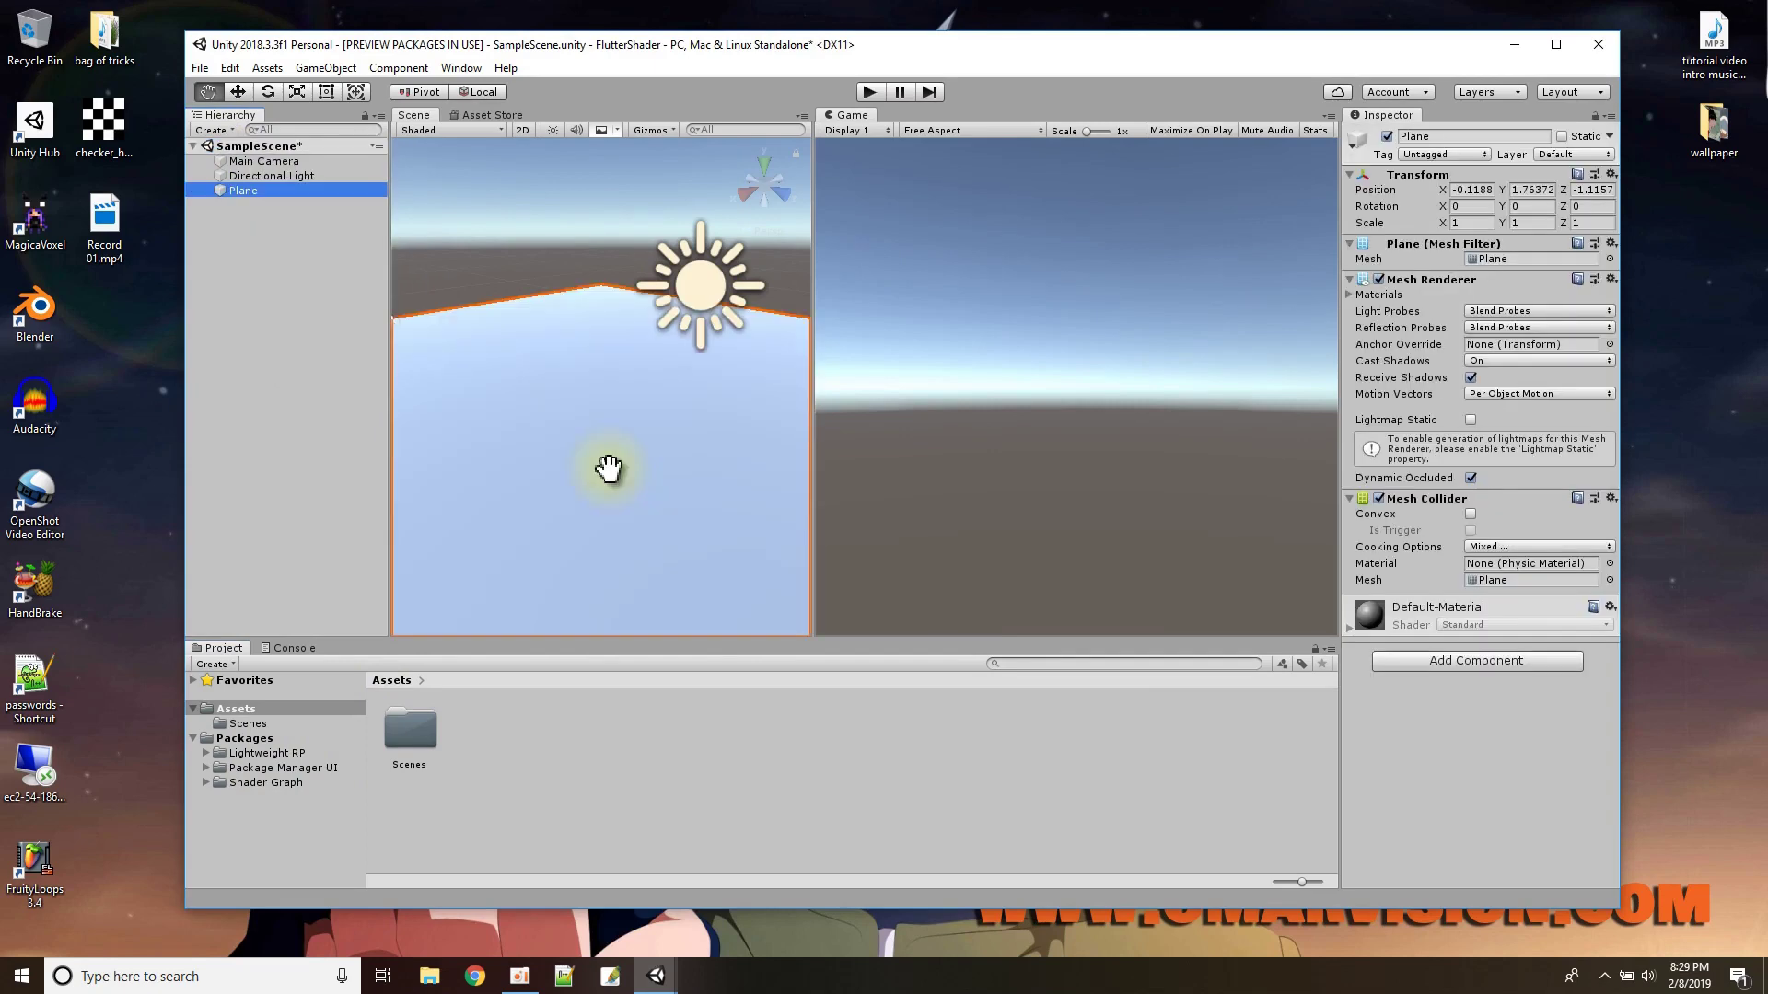
# - Set the Scene view's shading mode to Shaded Wireframe to expose the plane's mesh subdivisions
pyautogui.scroll(-5, 619, 435)
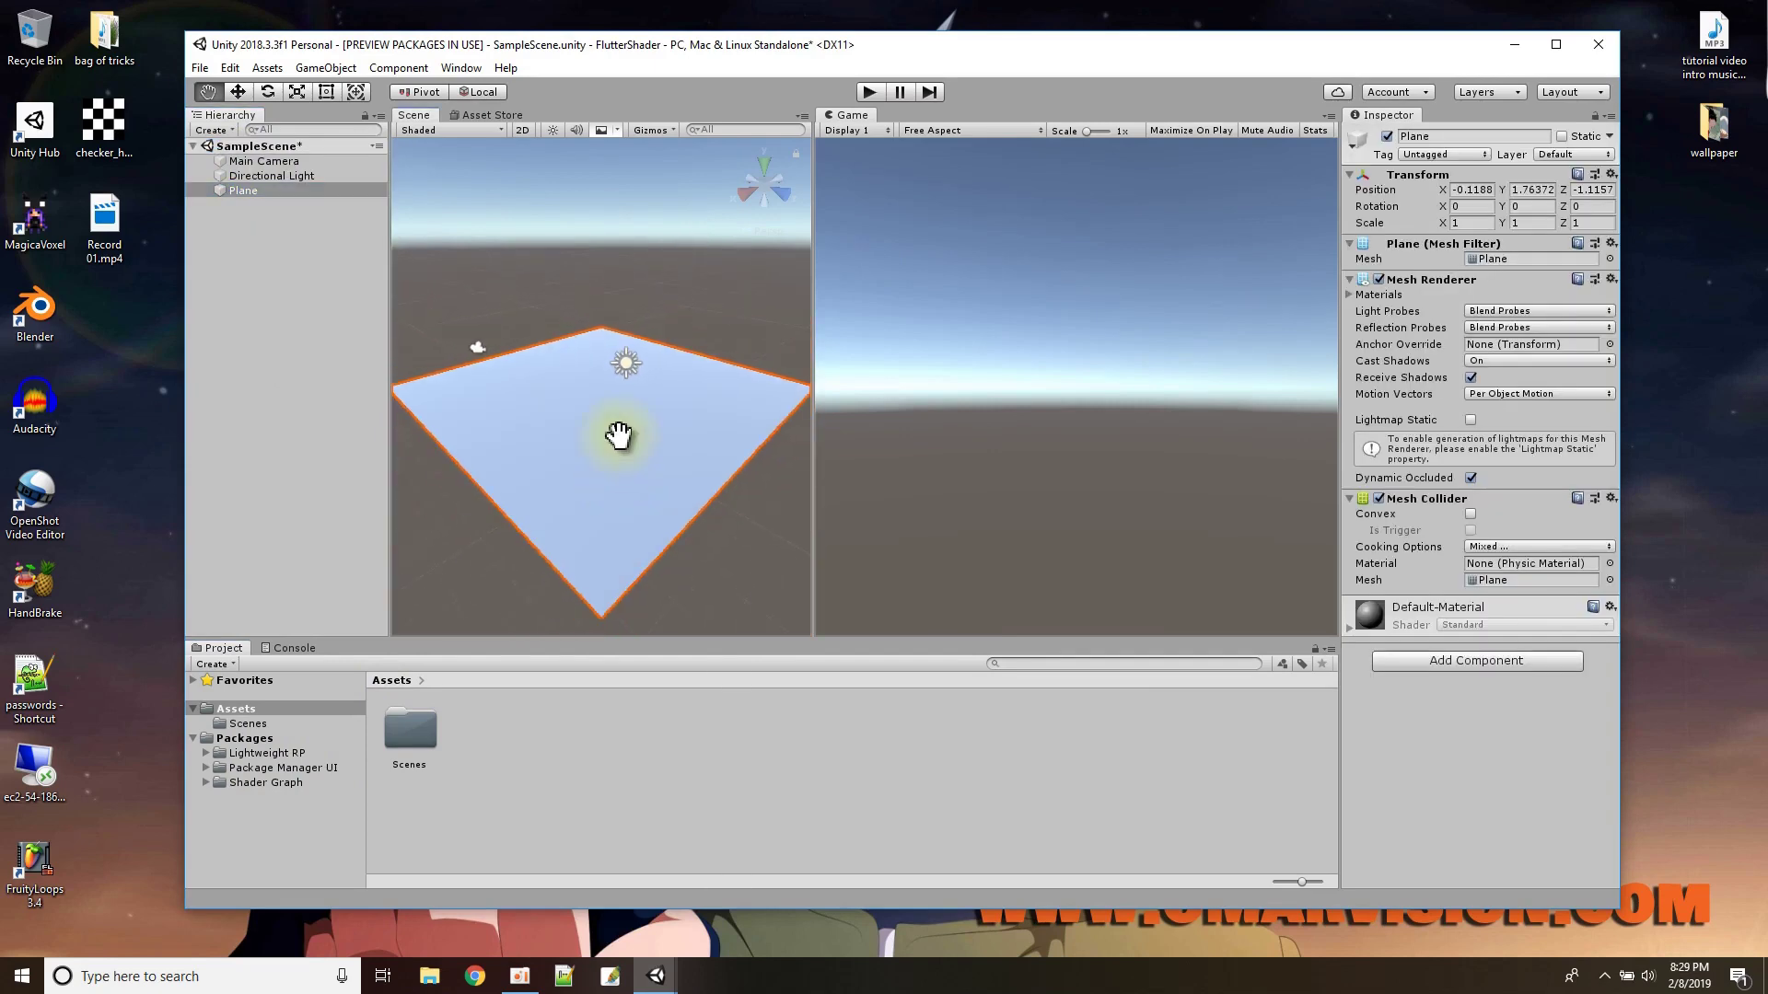
pyautogui.scroll(1, 620, 417)
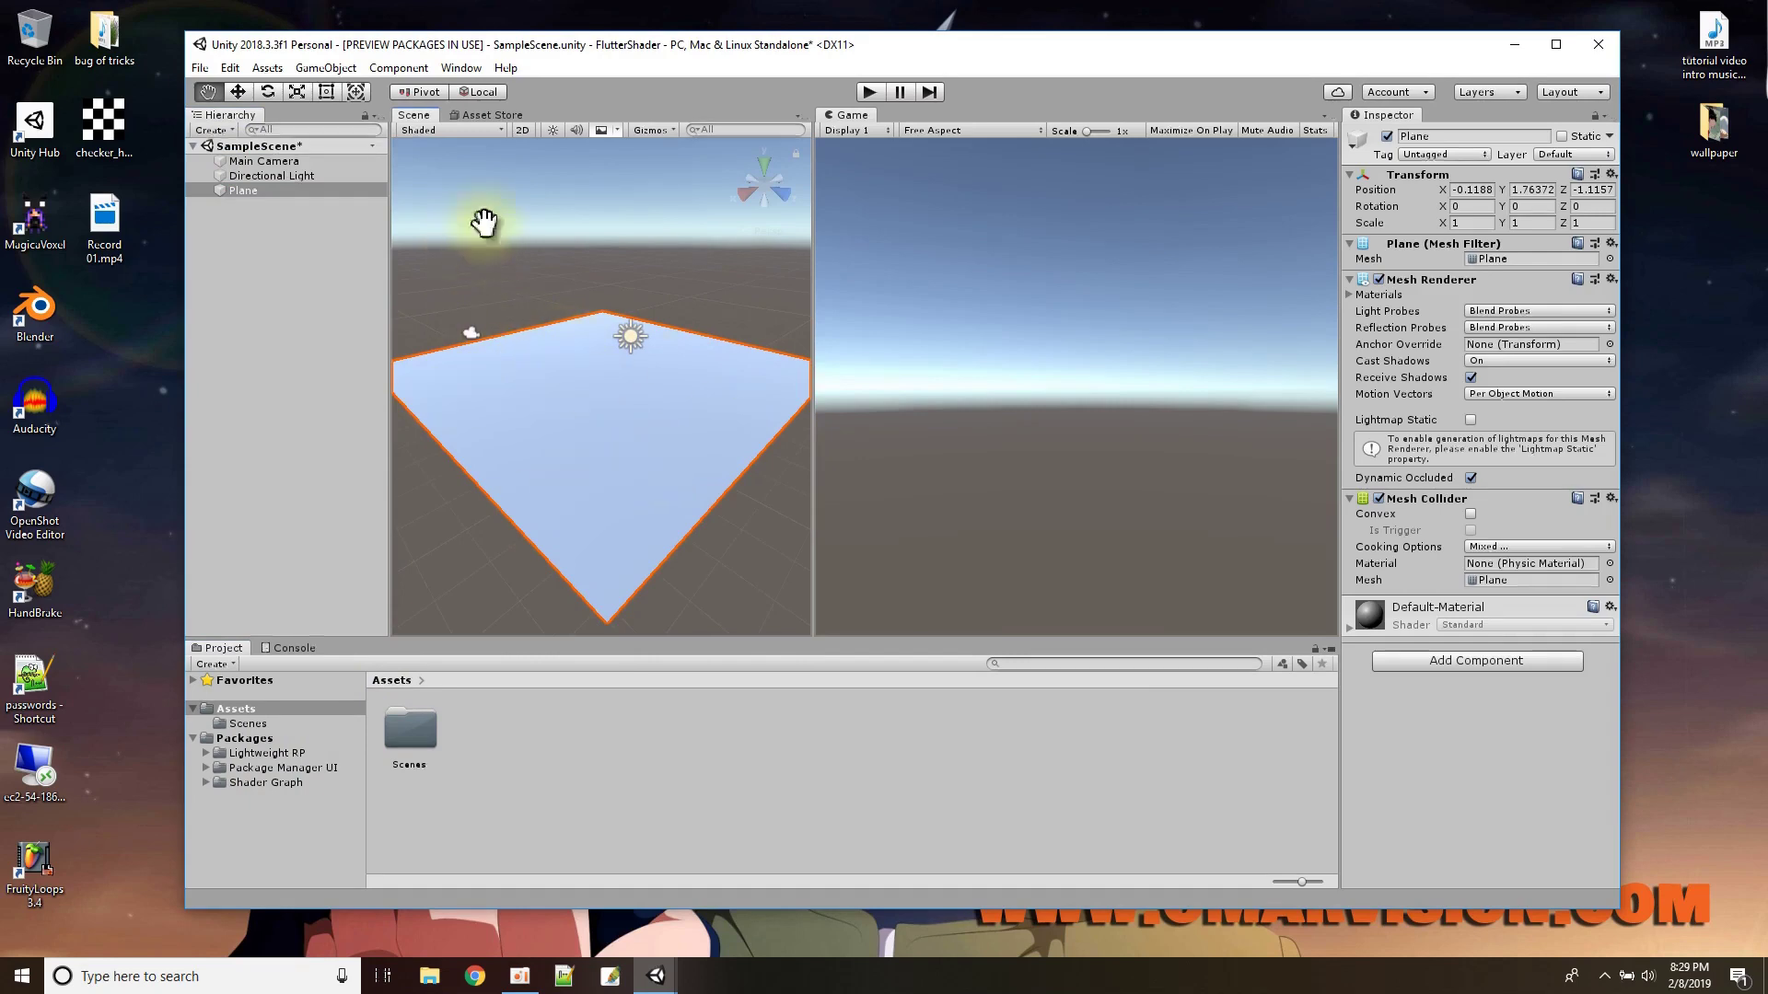
pyautogui.click(465, 130)
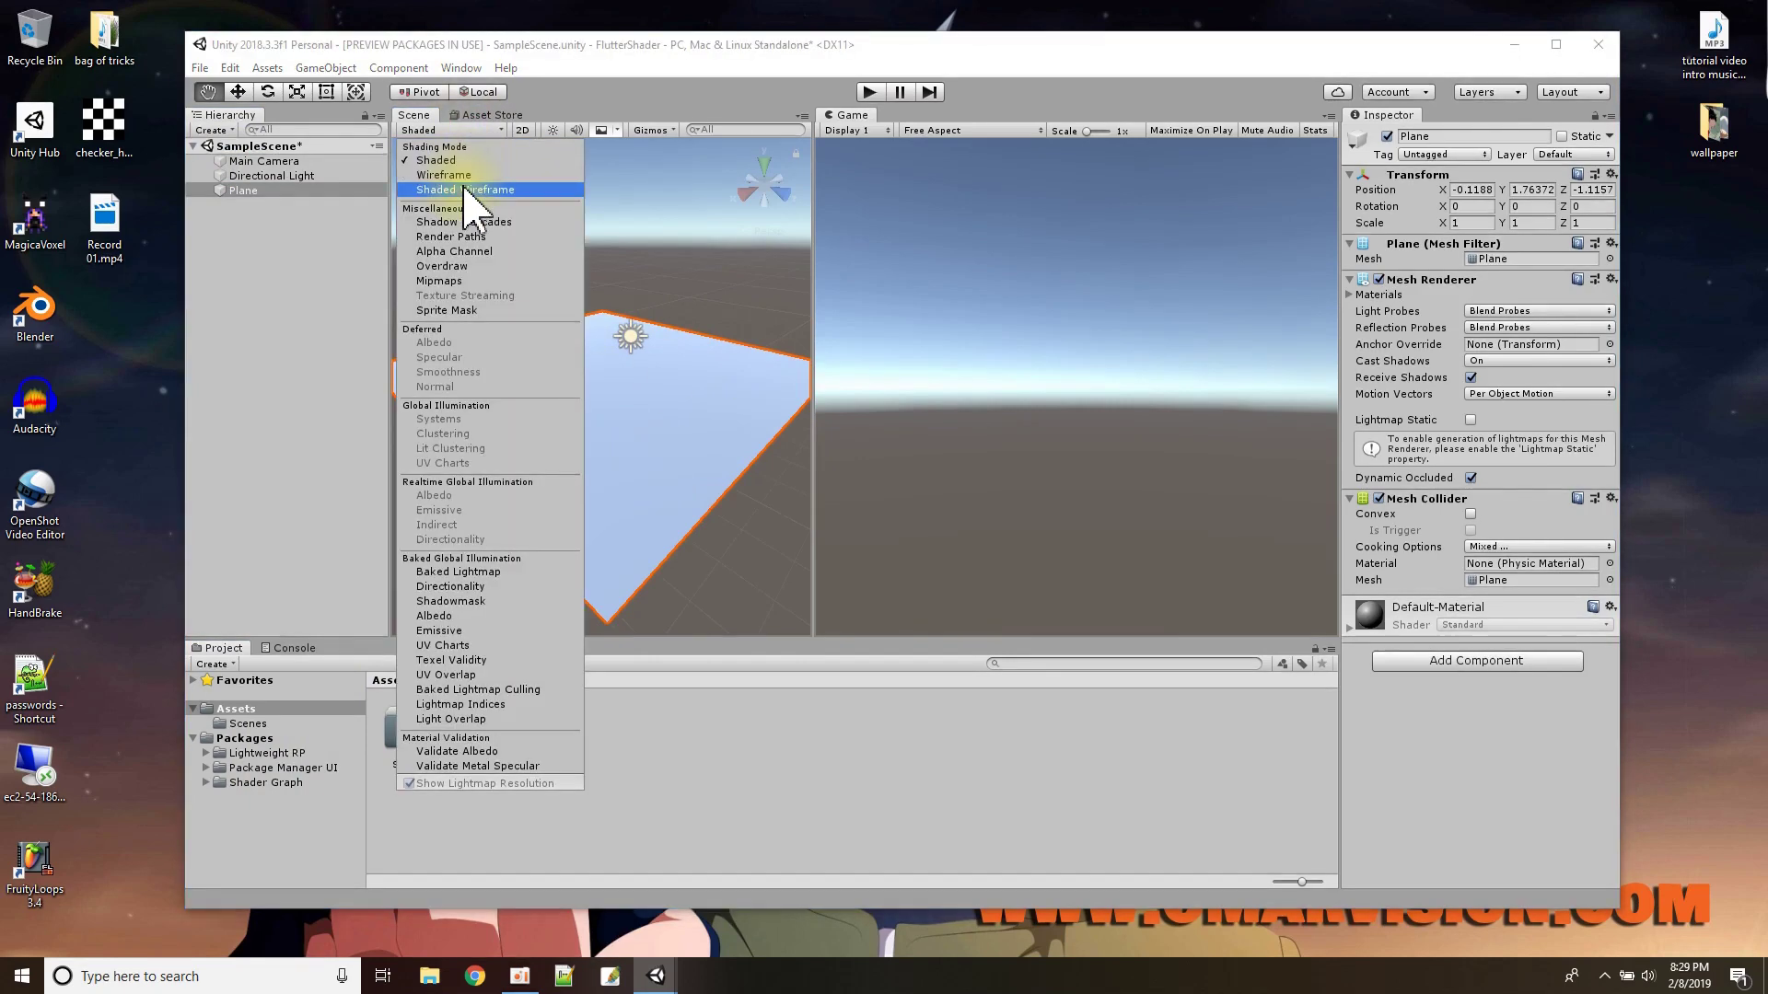
pyautogui.click(464, 189)
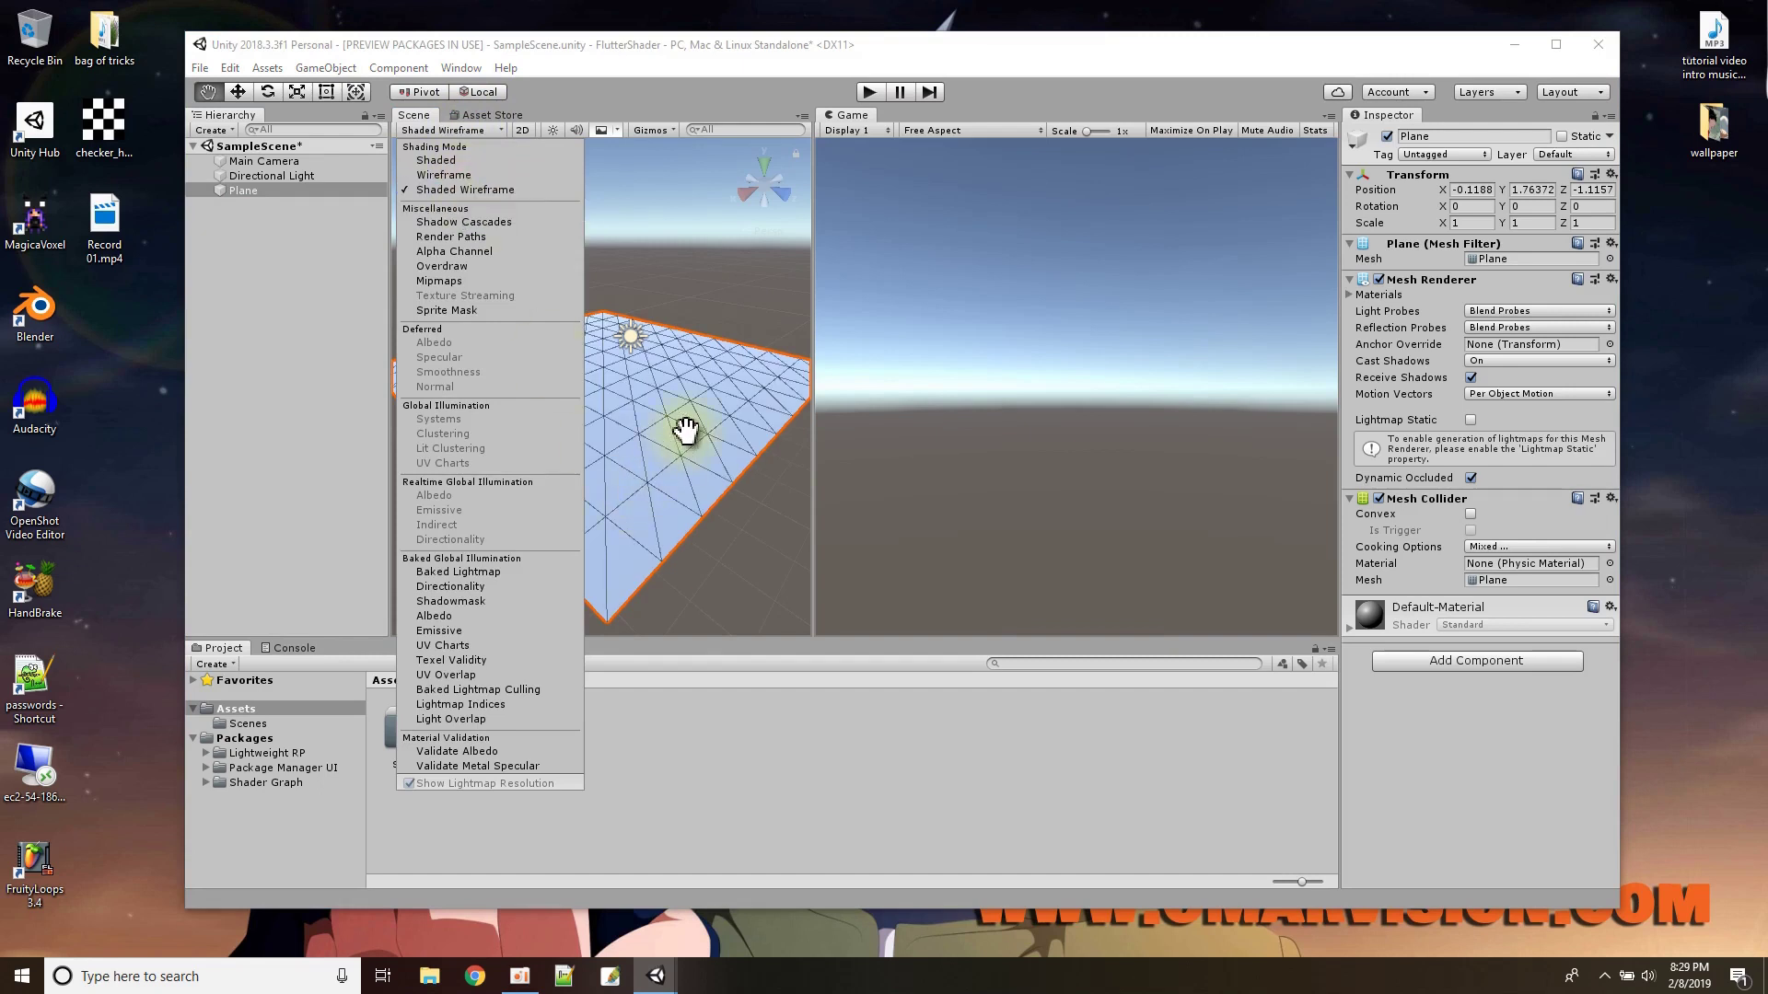
pyautogui.click(710, 304)
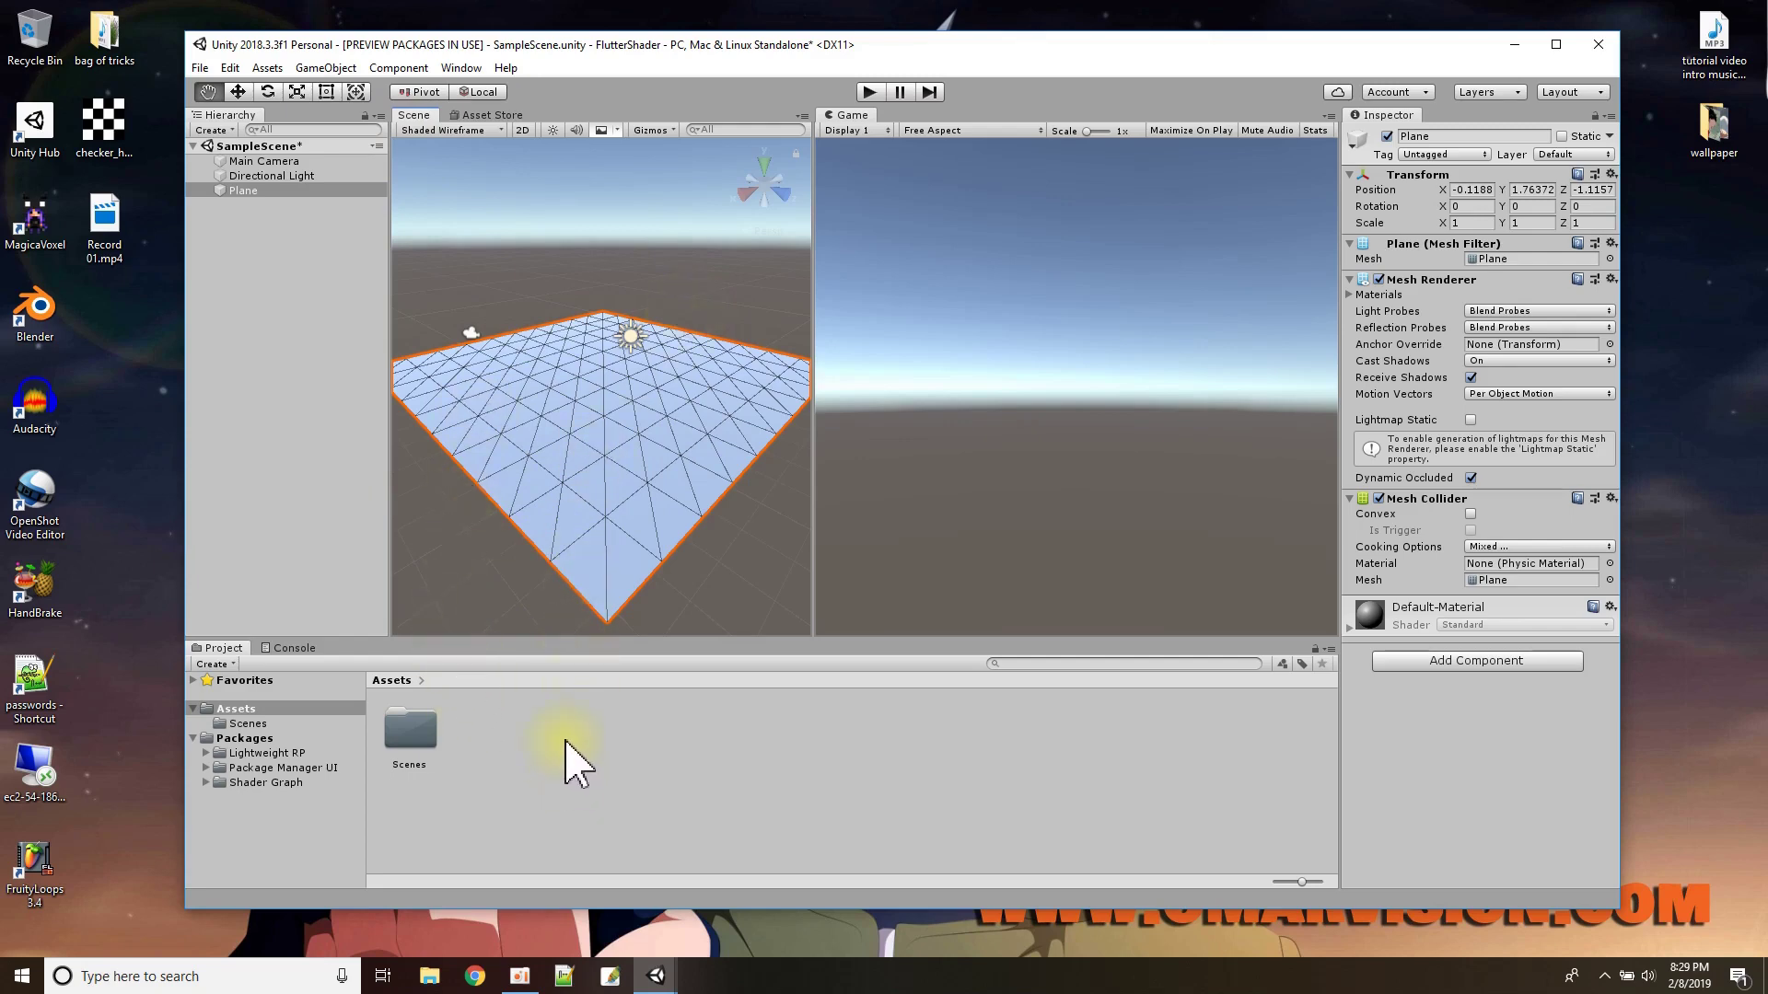
# - Create a Lightweight Render Pipeline Asset named LRP in the Assets folder
pyautogui.rightClick(567, 746)
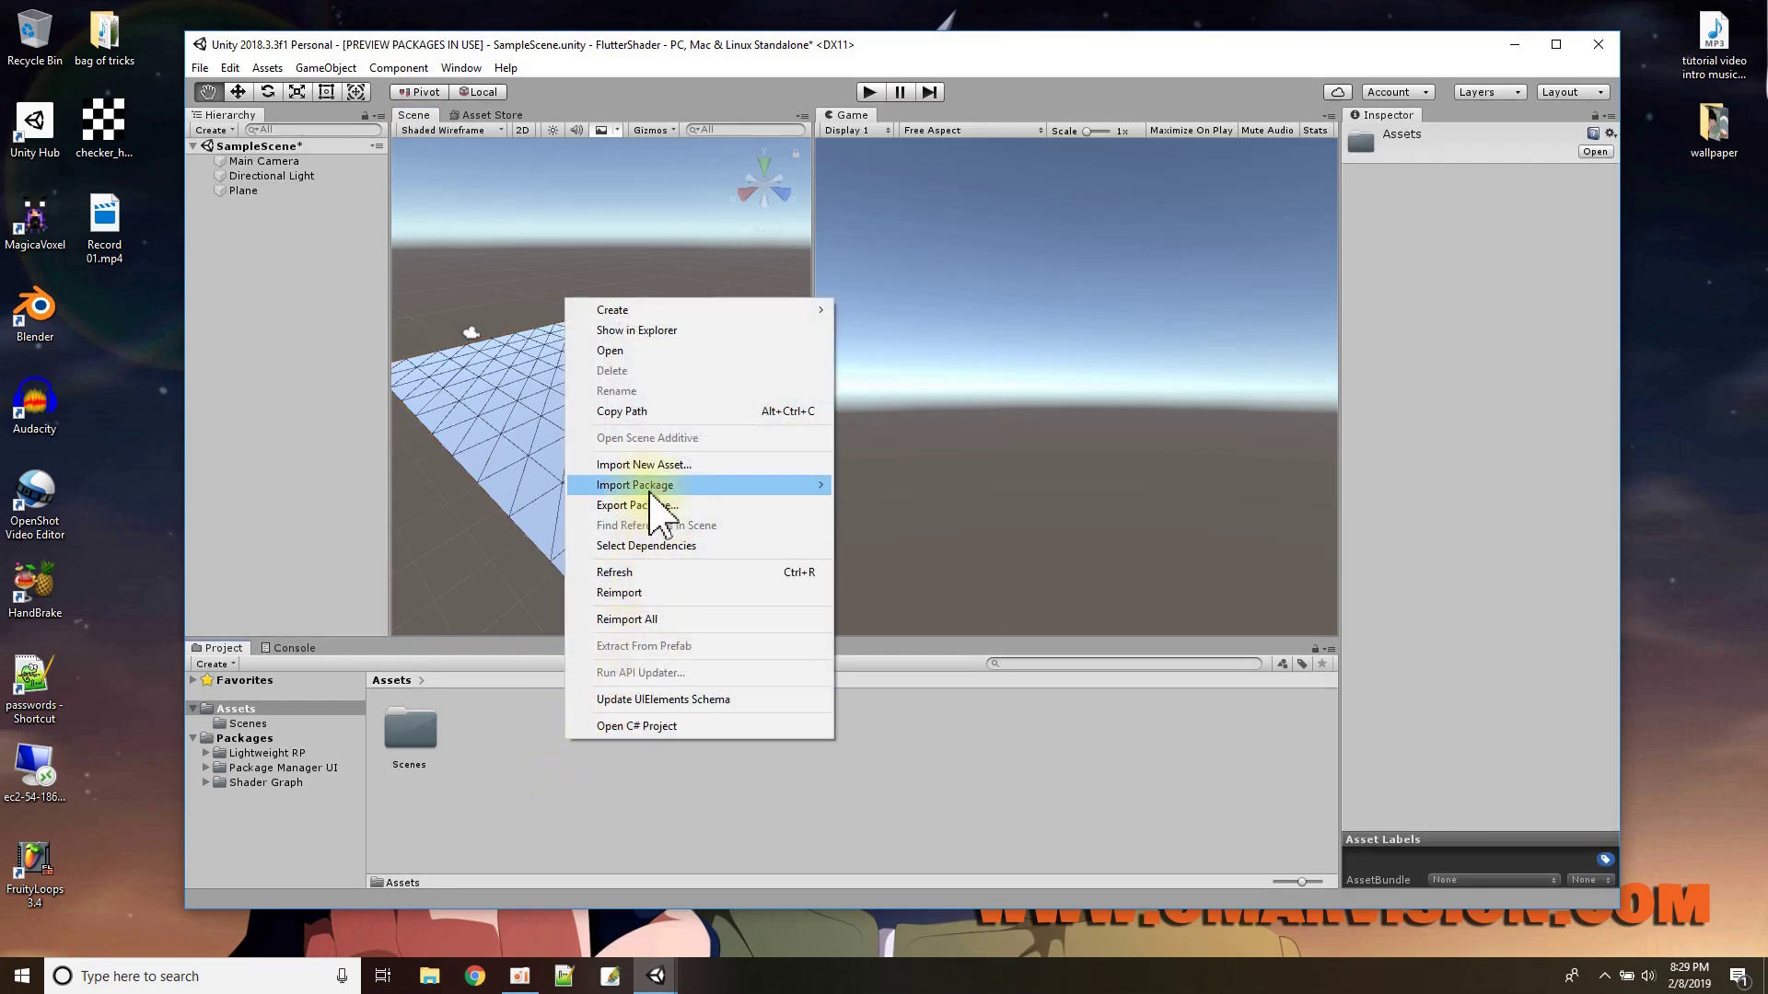
pyautogui.click(635, 309)
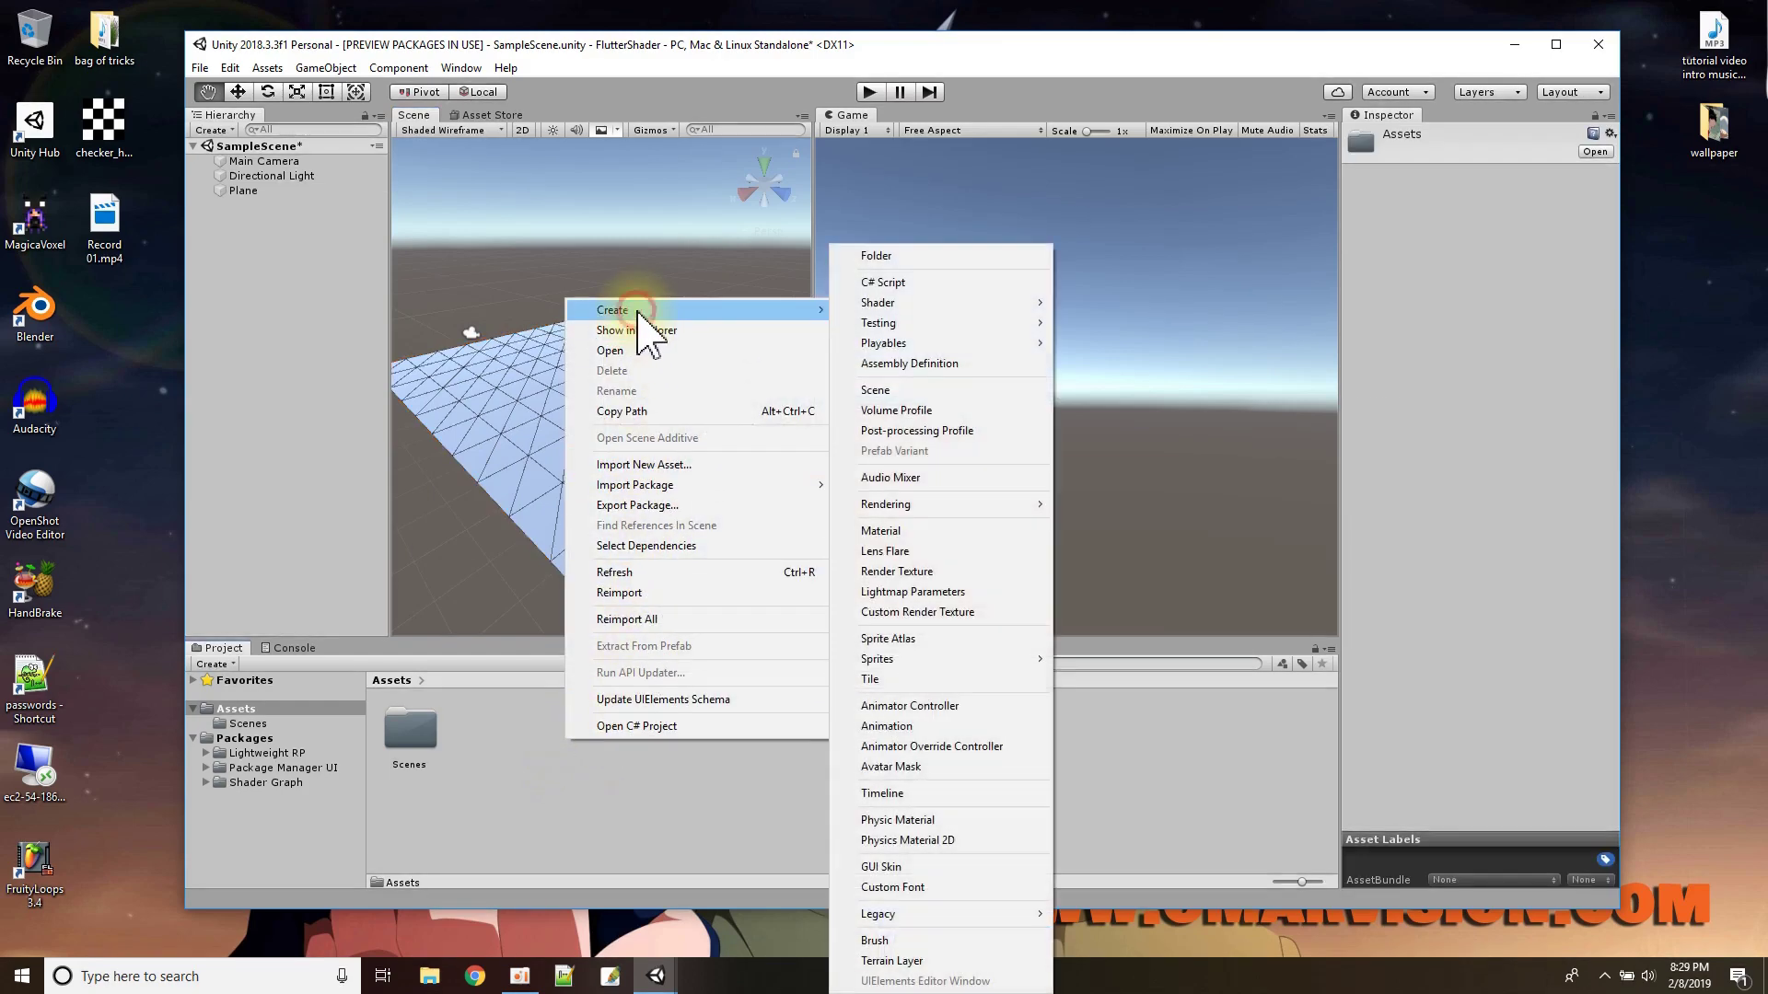
pyautogui.moveTo(911, 508)
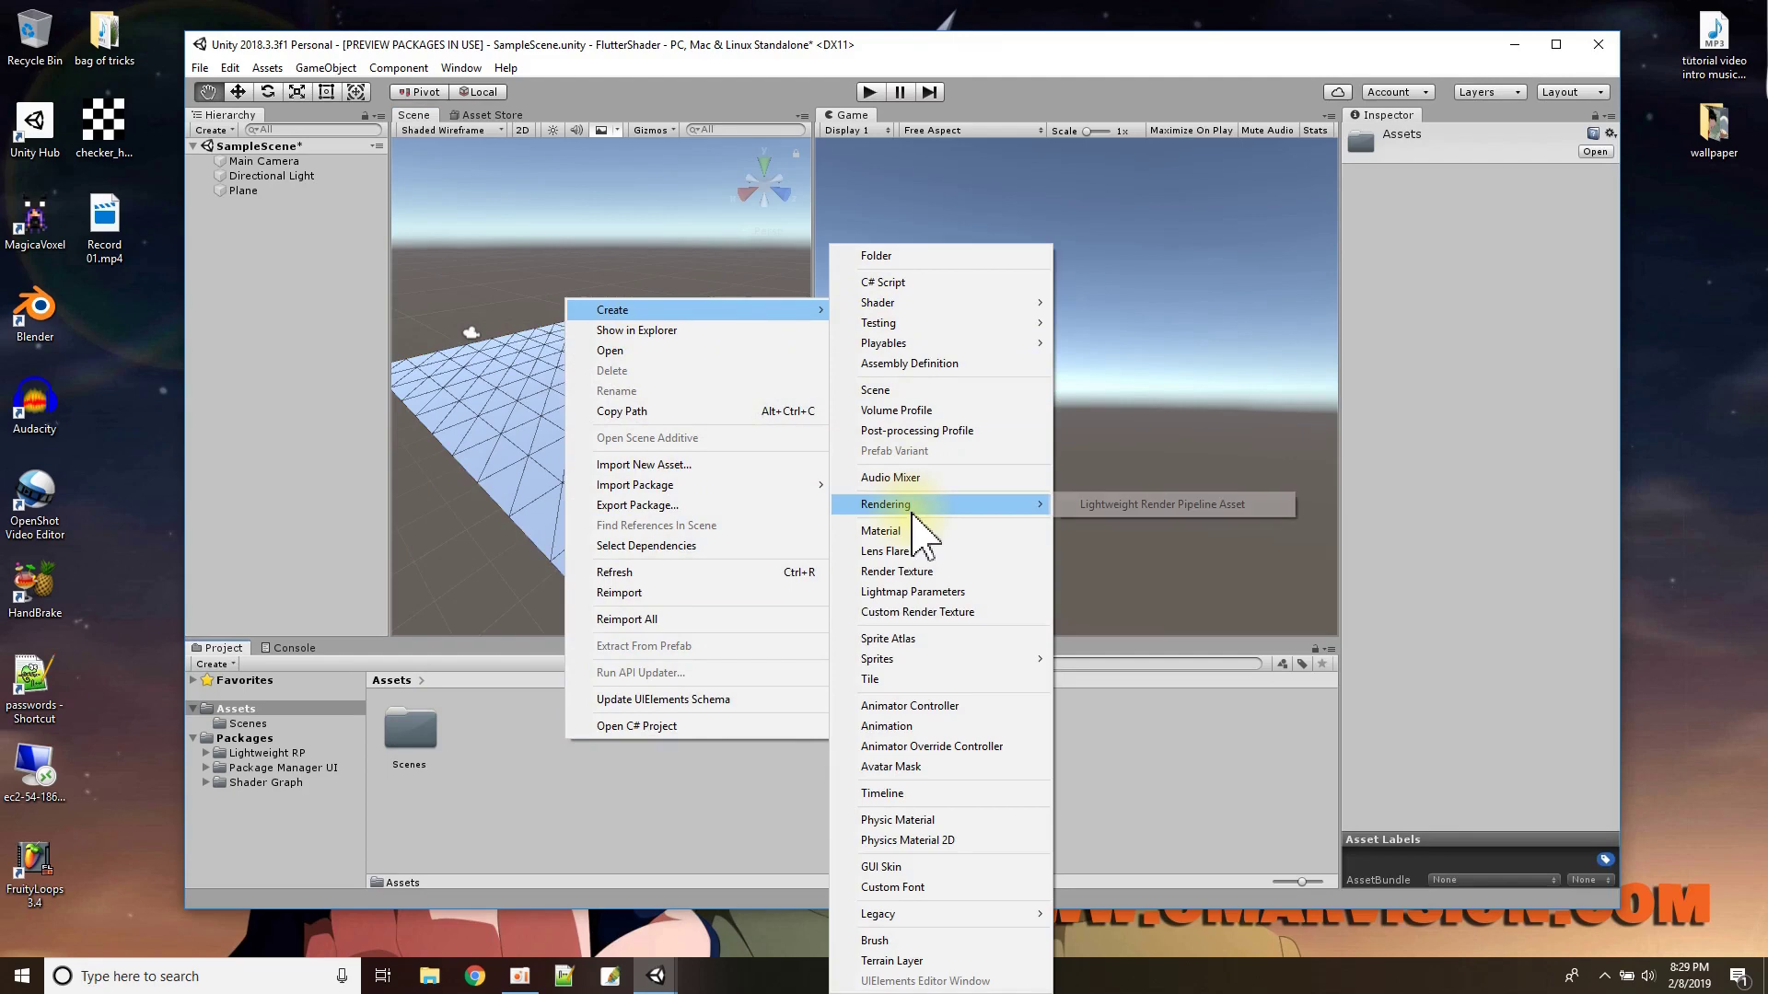
pyautogui.click(1120, 503)
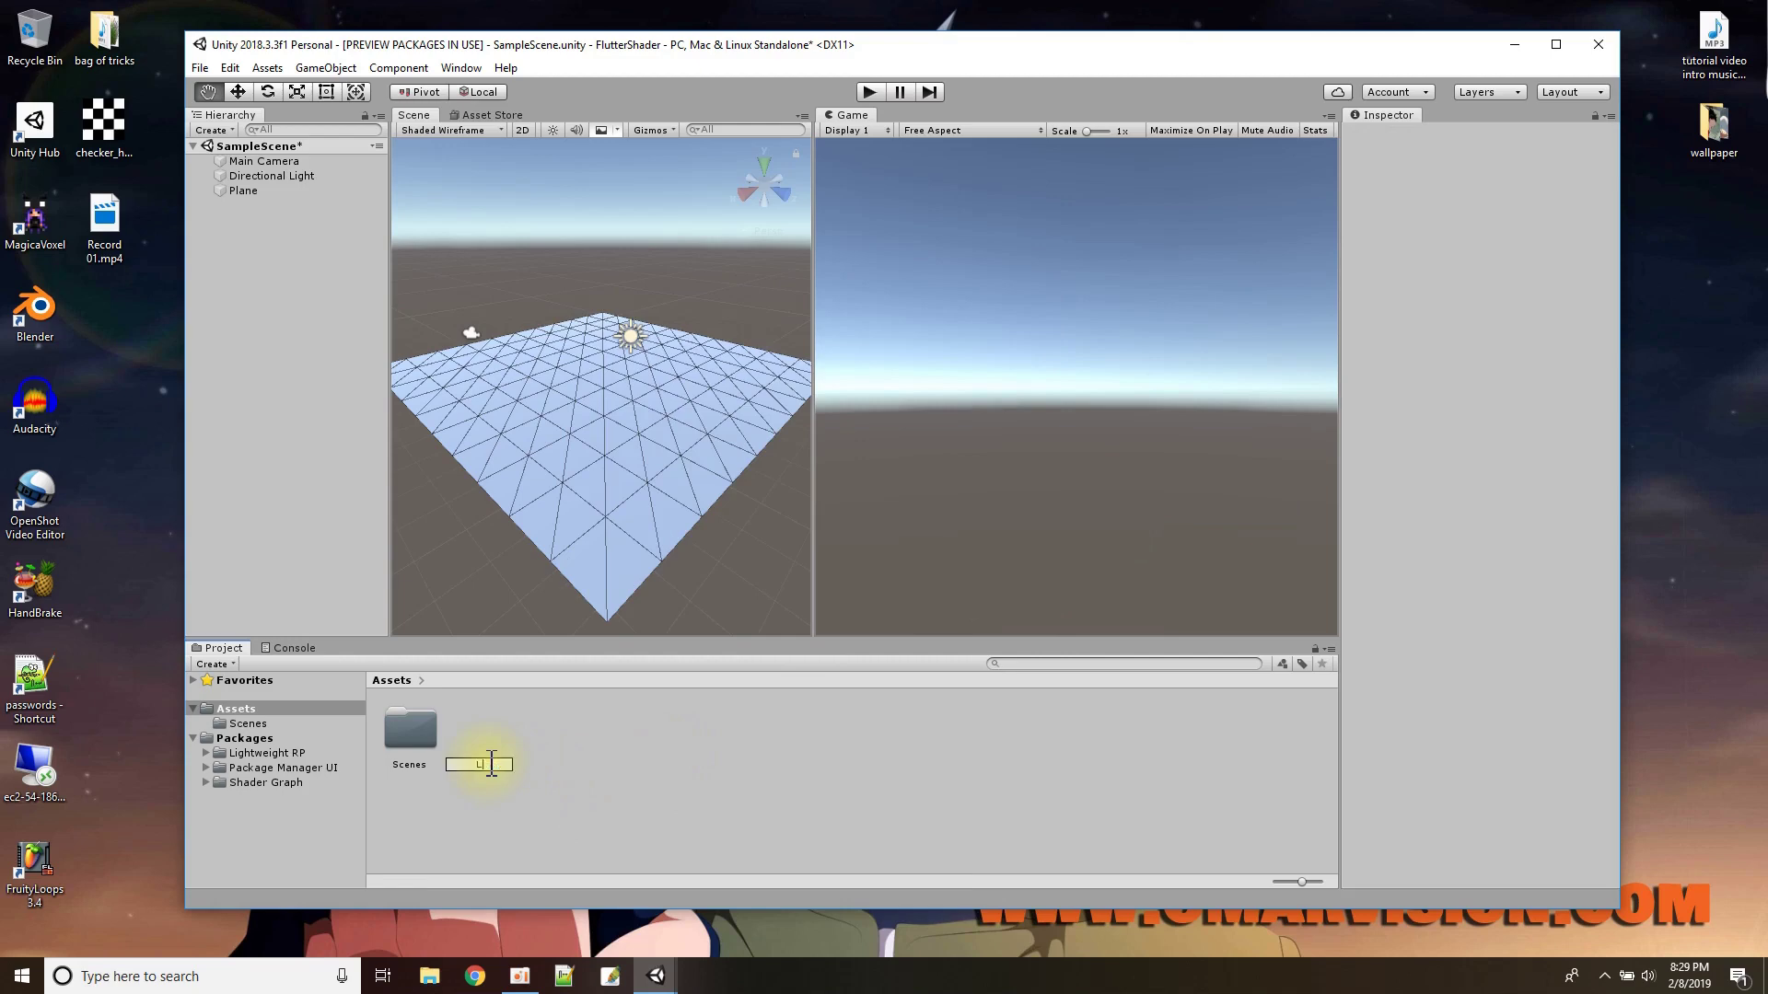
pyautogui.press('Return')
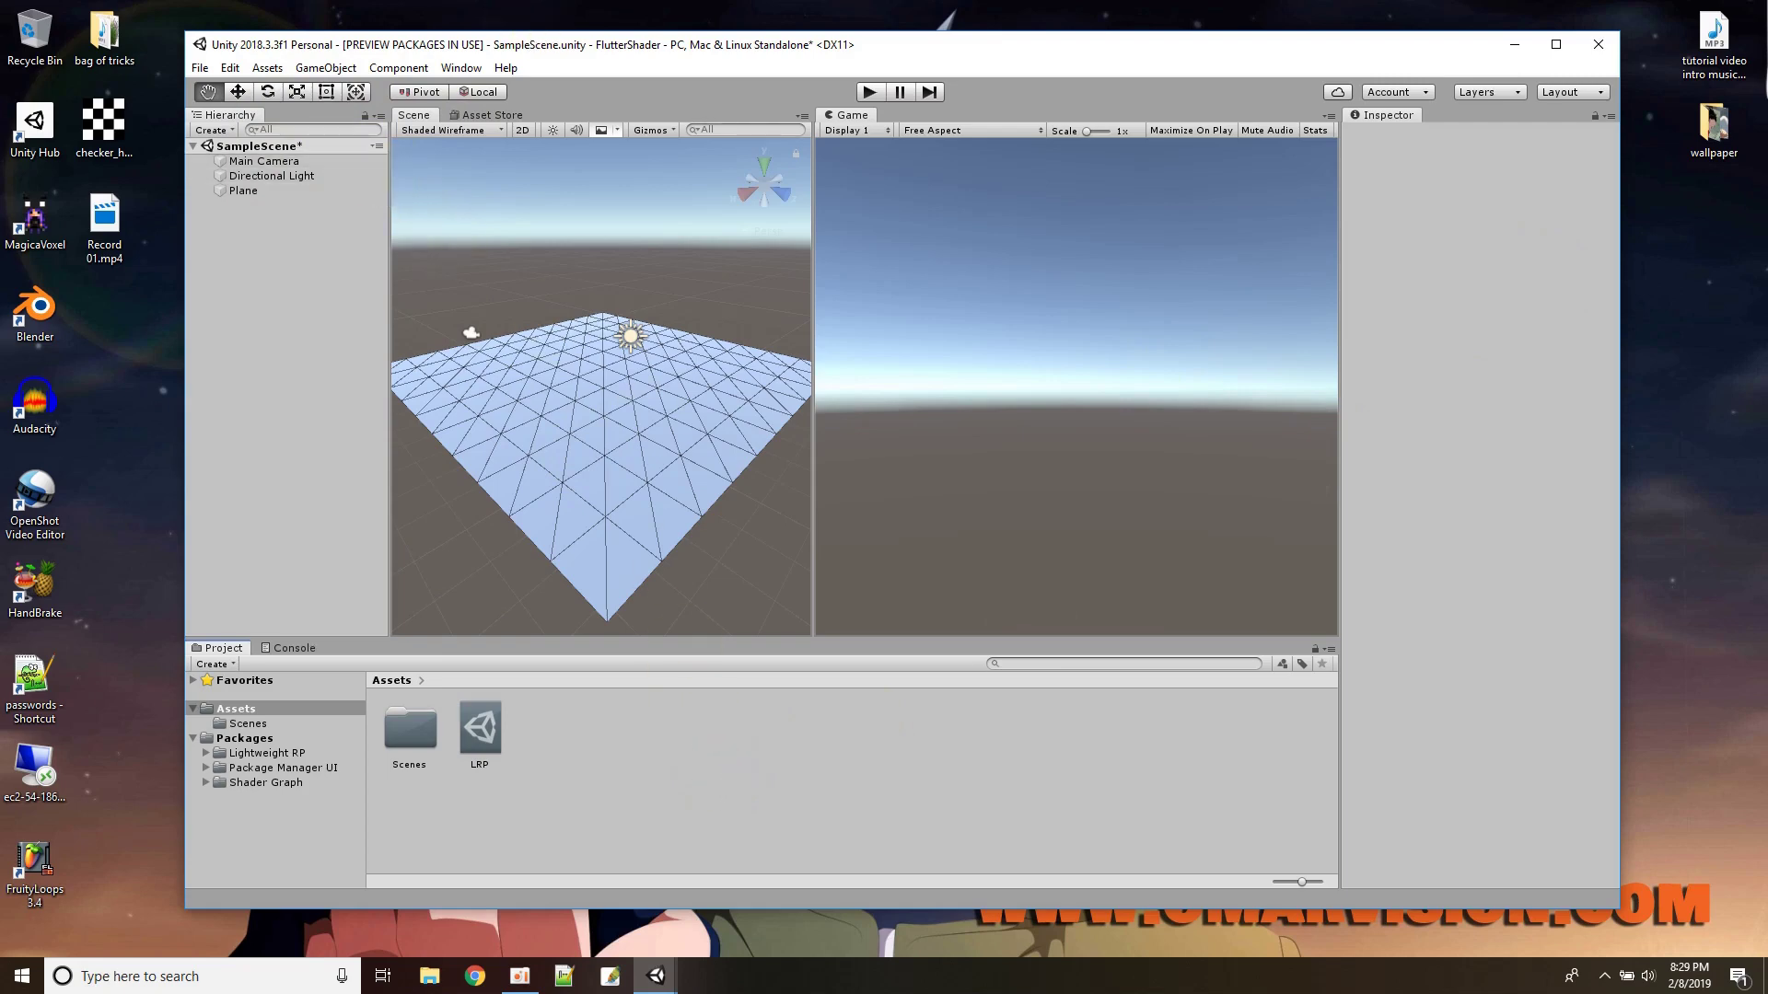
# - Assign the LRP asset as the Scriptable Render Pipeline in the project's Graphics settings and close the settings window
pyautogui.click(231, 68)
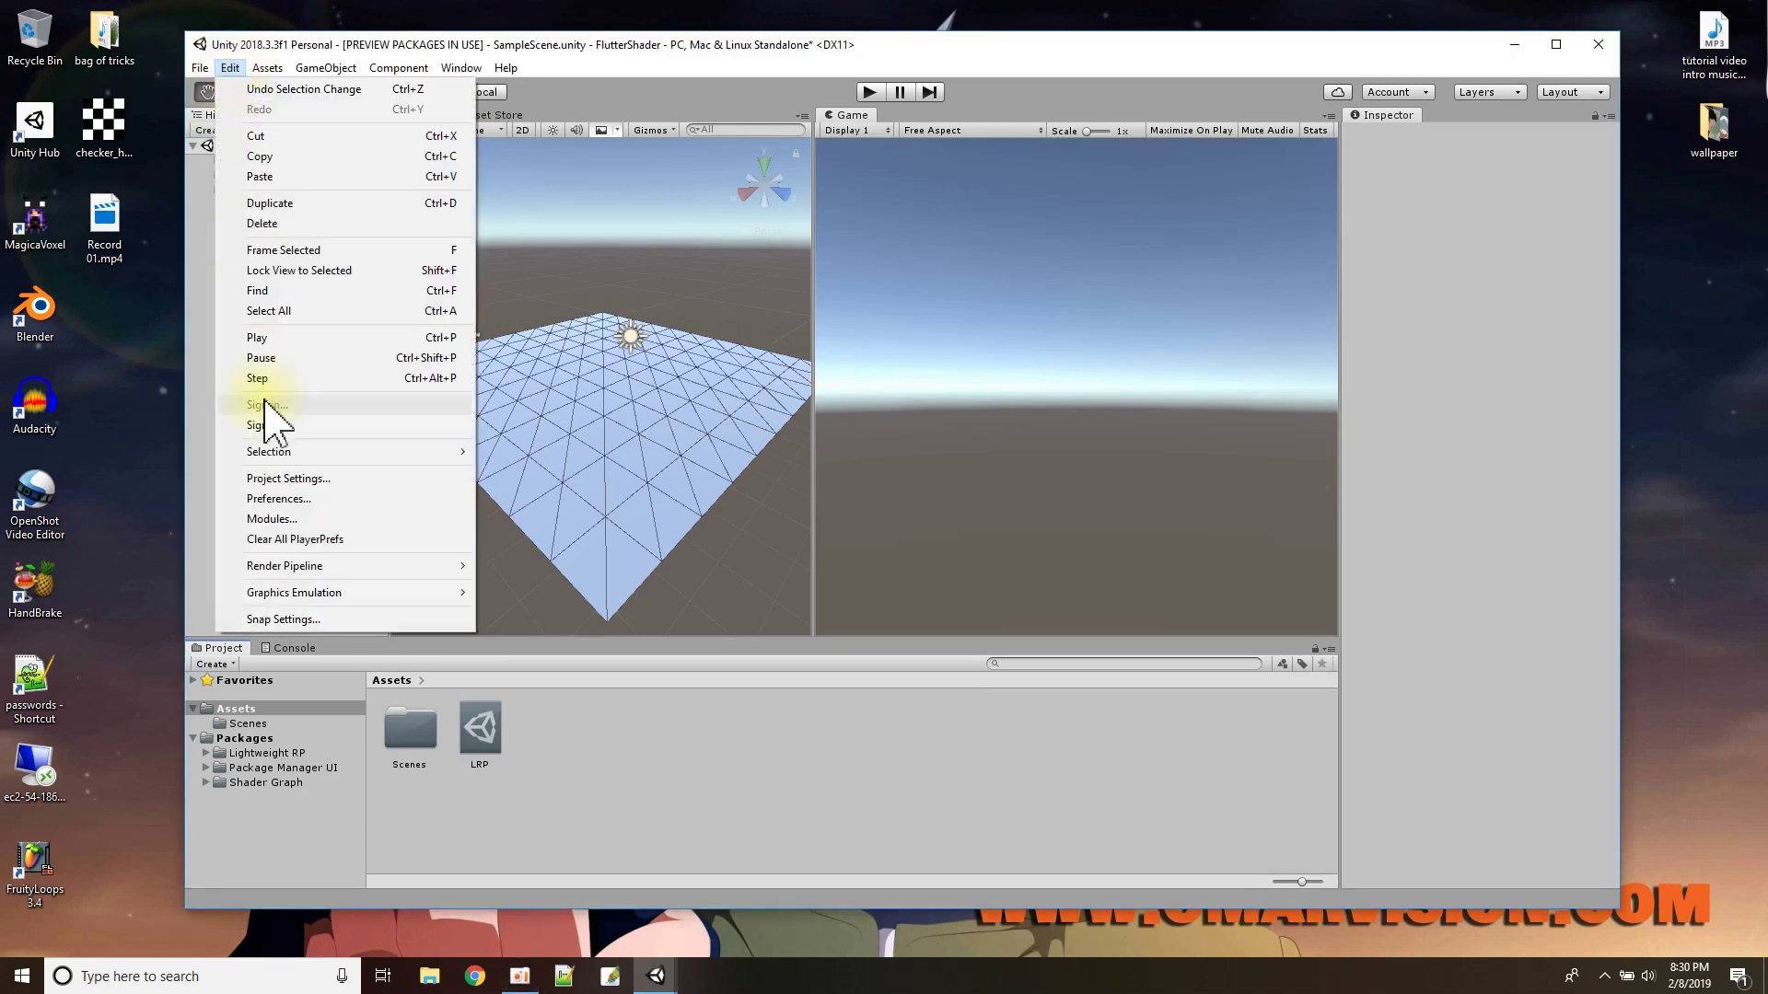
pyautogui.click(287, 477)
pyautogui.click(458, 141)
pyautogui.click(462, 171)
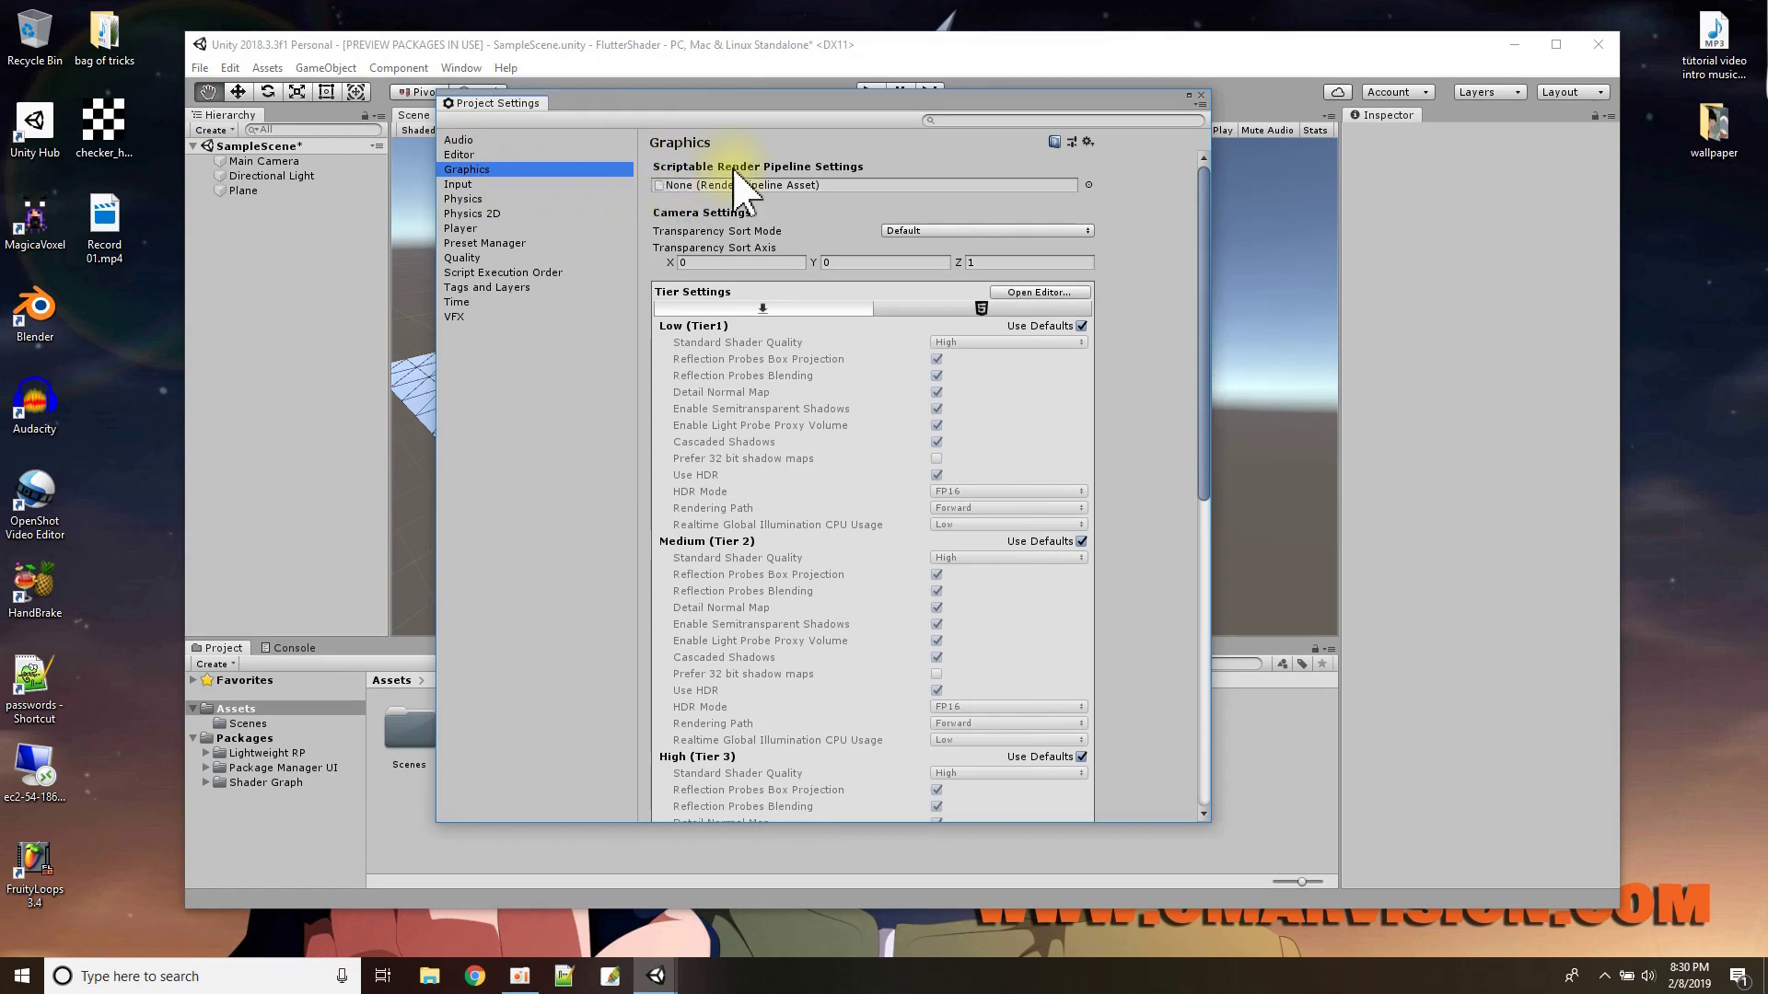
pyautogui.click(1088, 185)
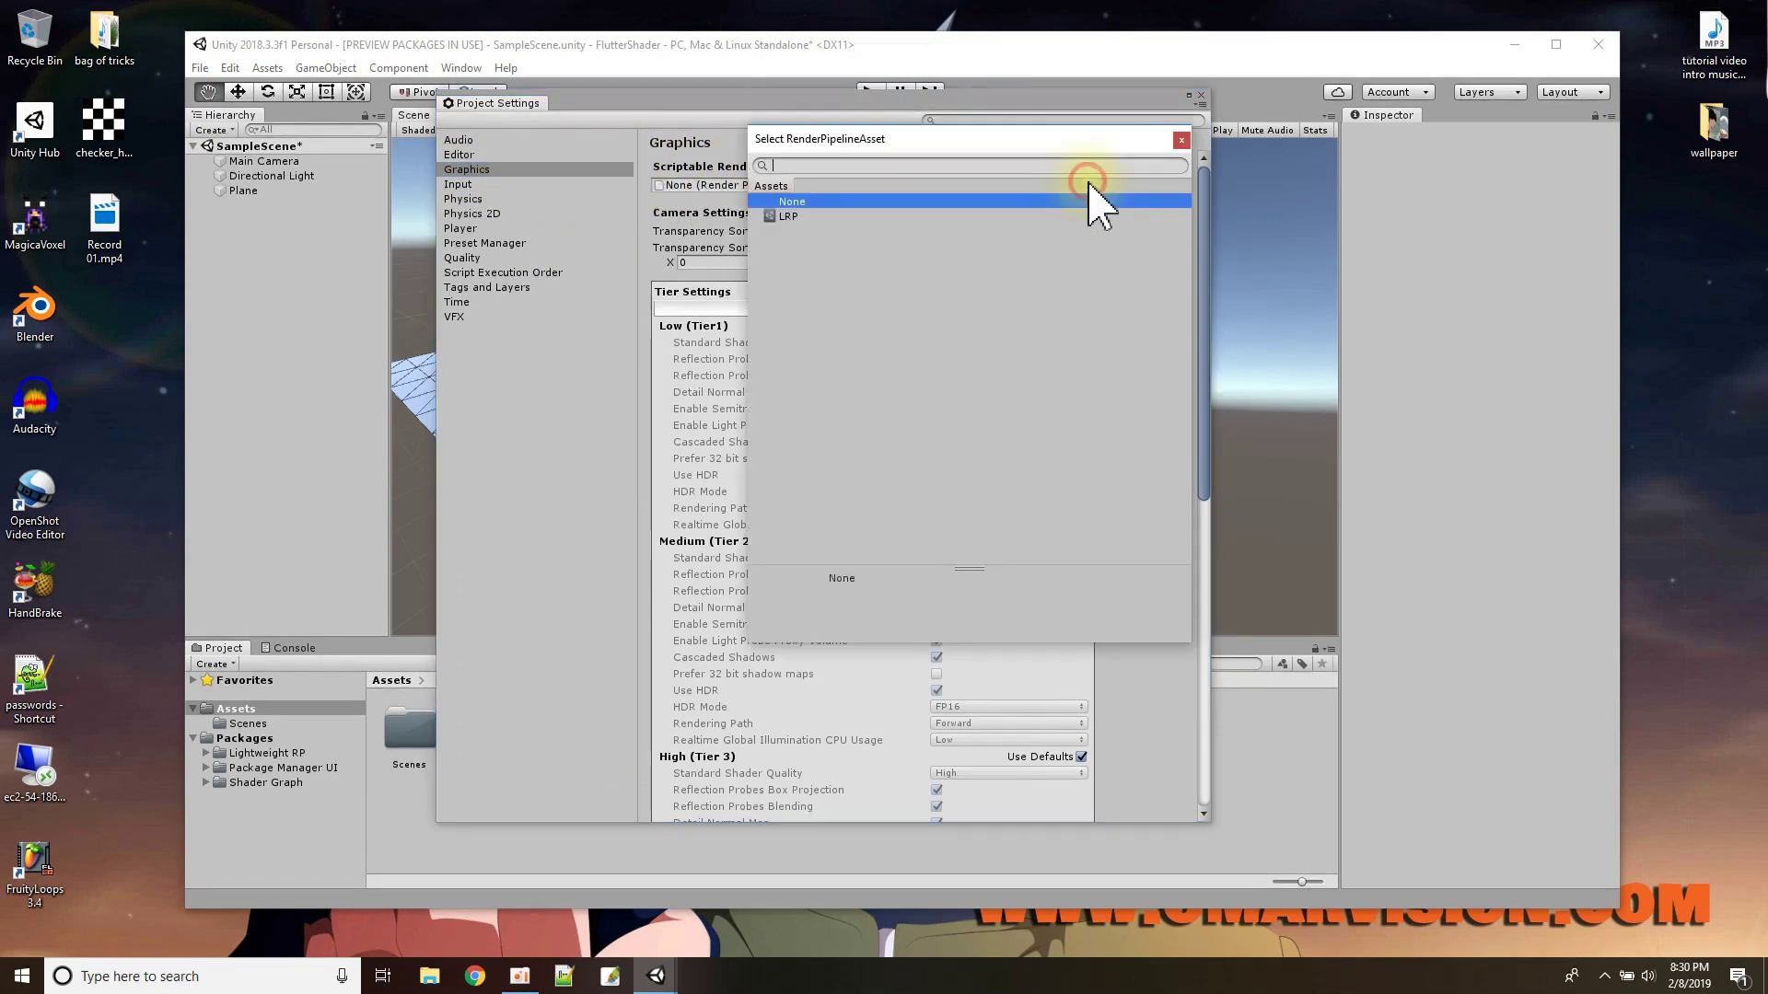
pyautogui.click(782, 215)
pyautogui.doubleClick(781, 217)
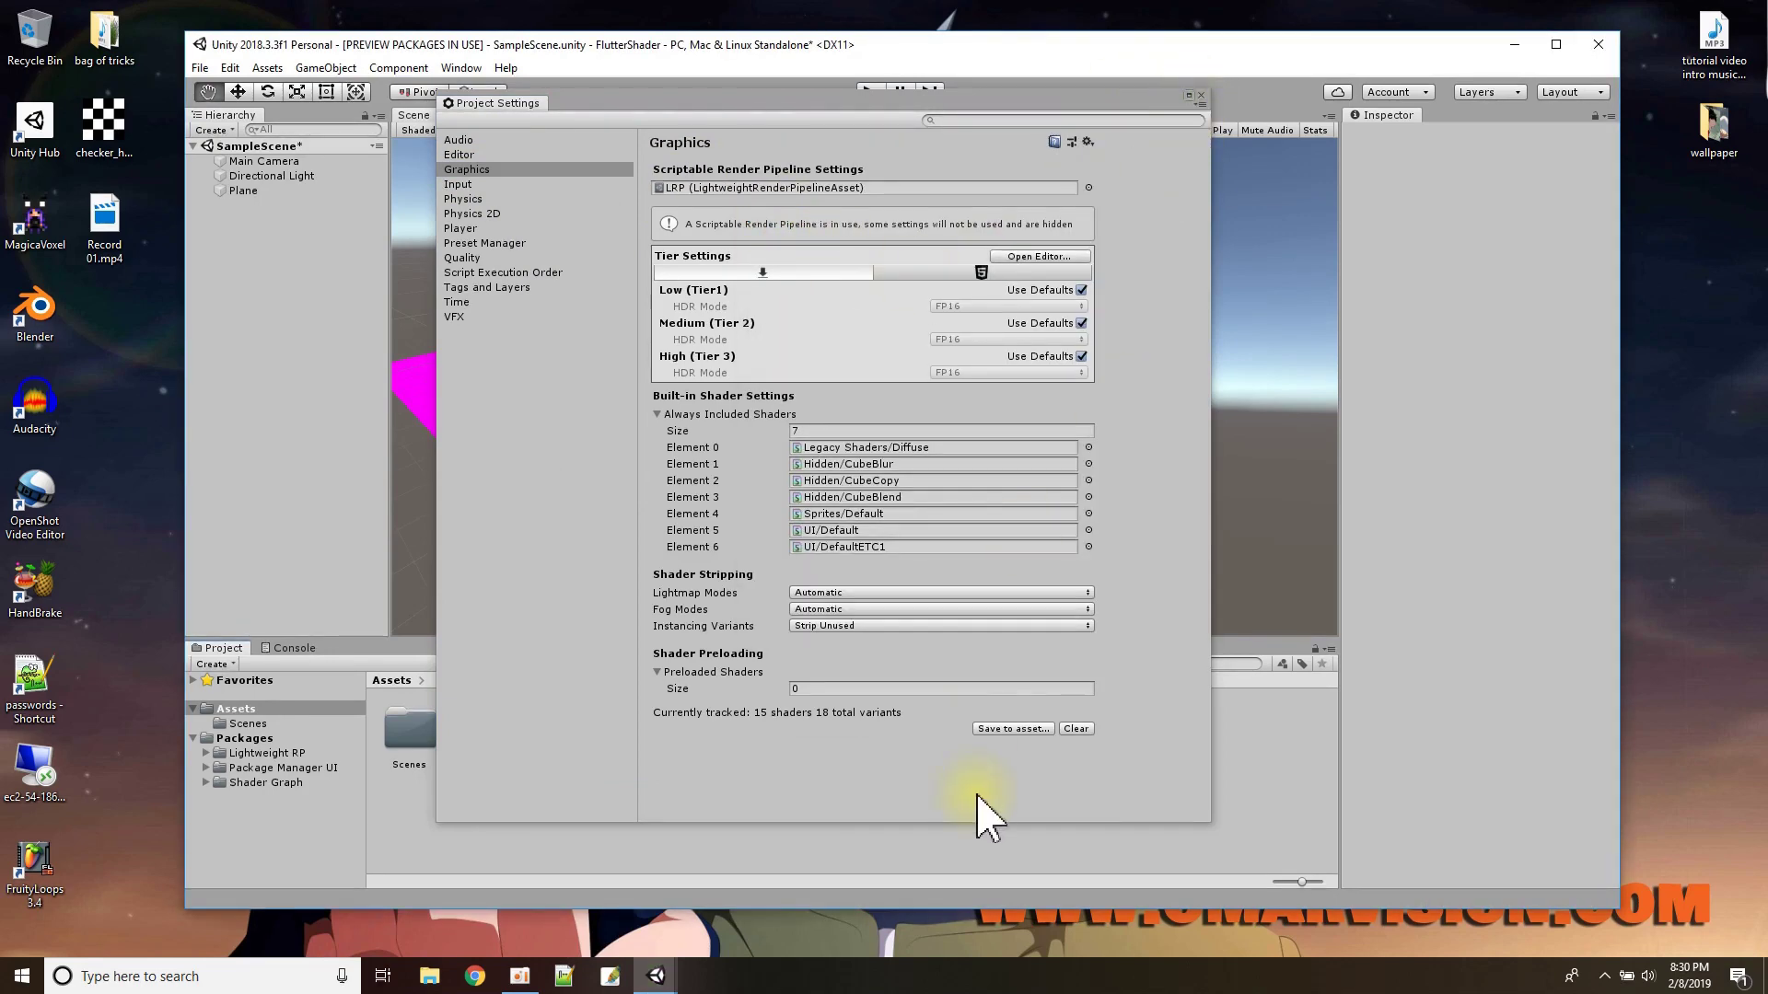
pyautogui.click(1200, 95)
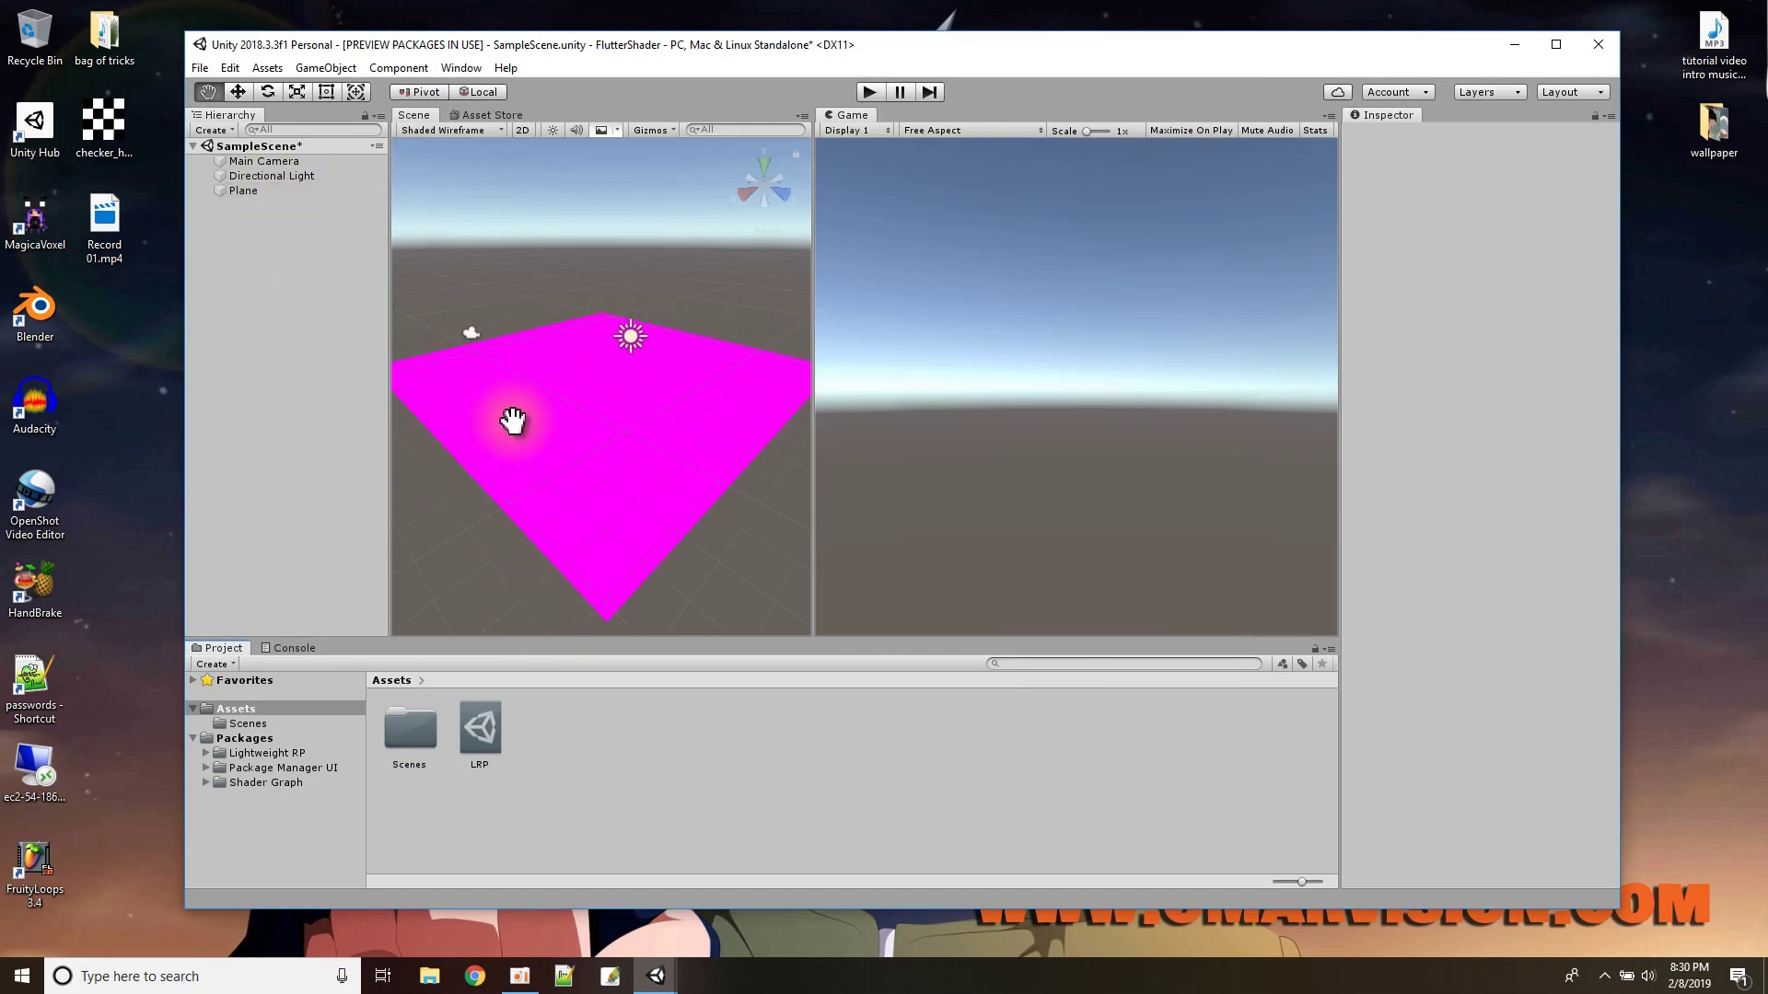
pyautogui.rightClick(573, 760)
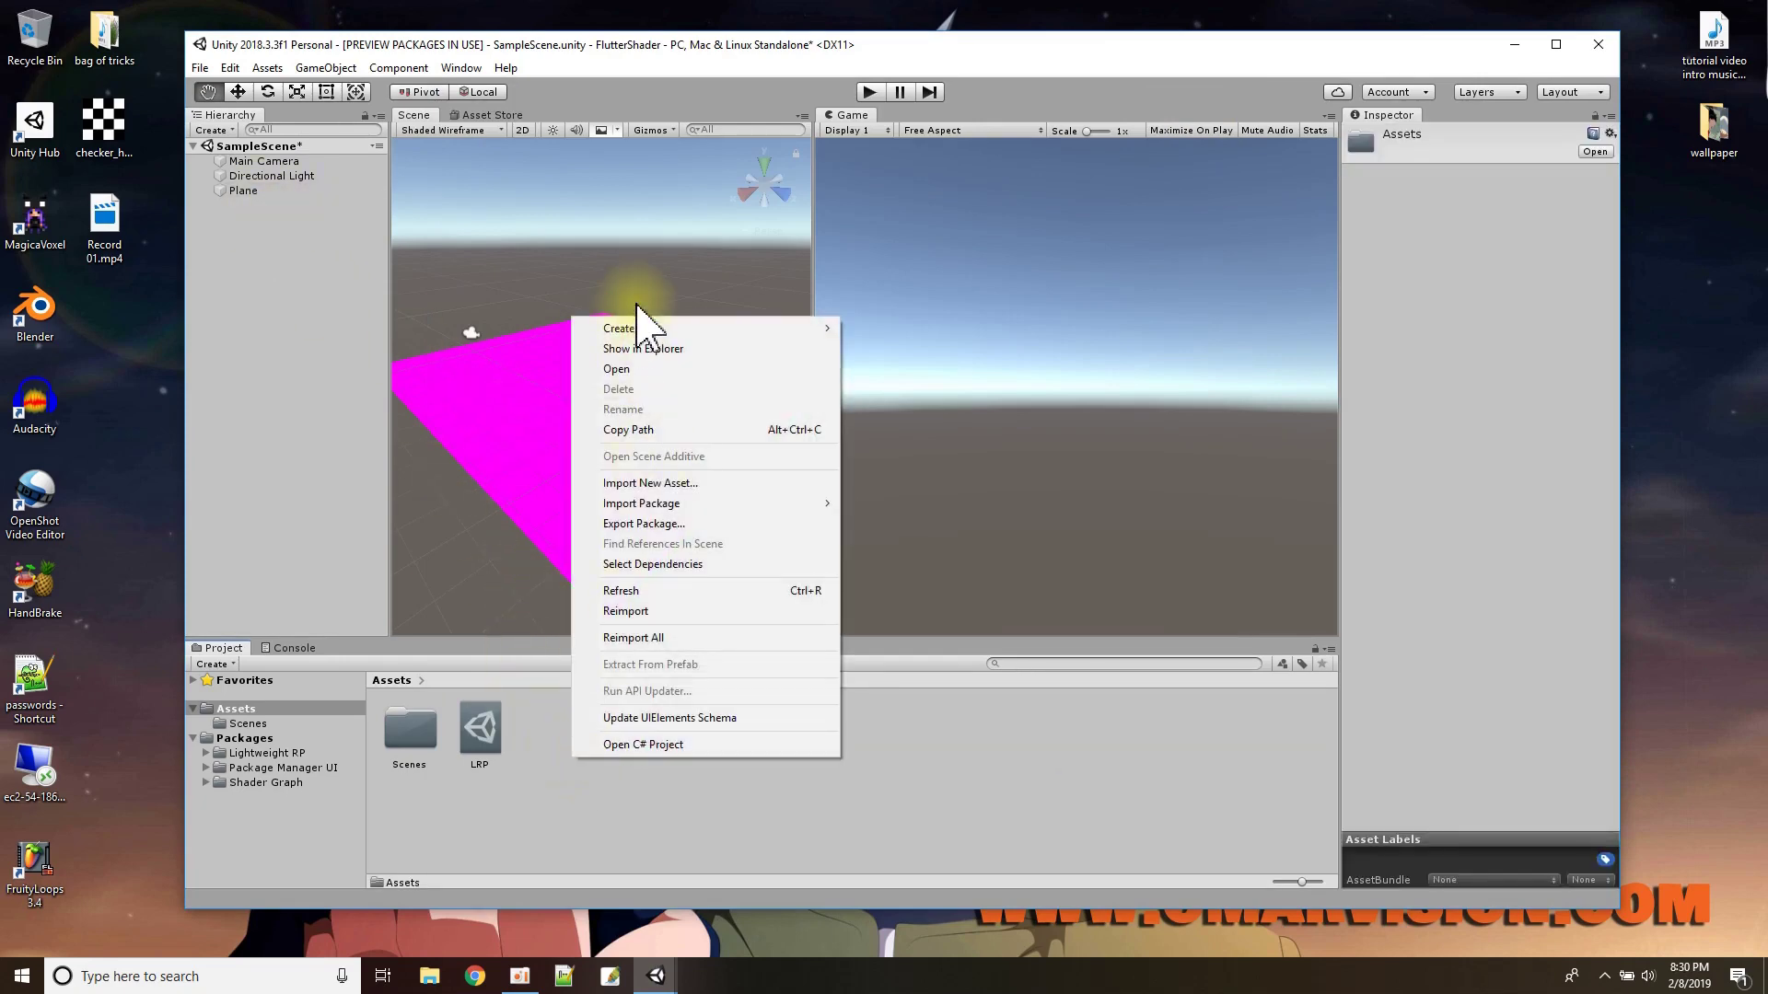
pyautogui.moveTo(635, 328)
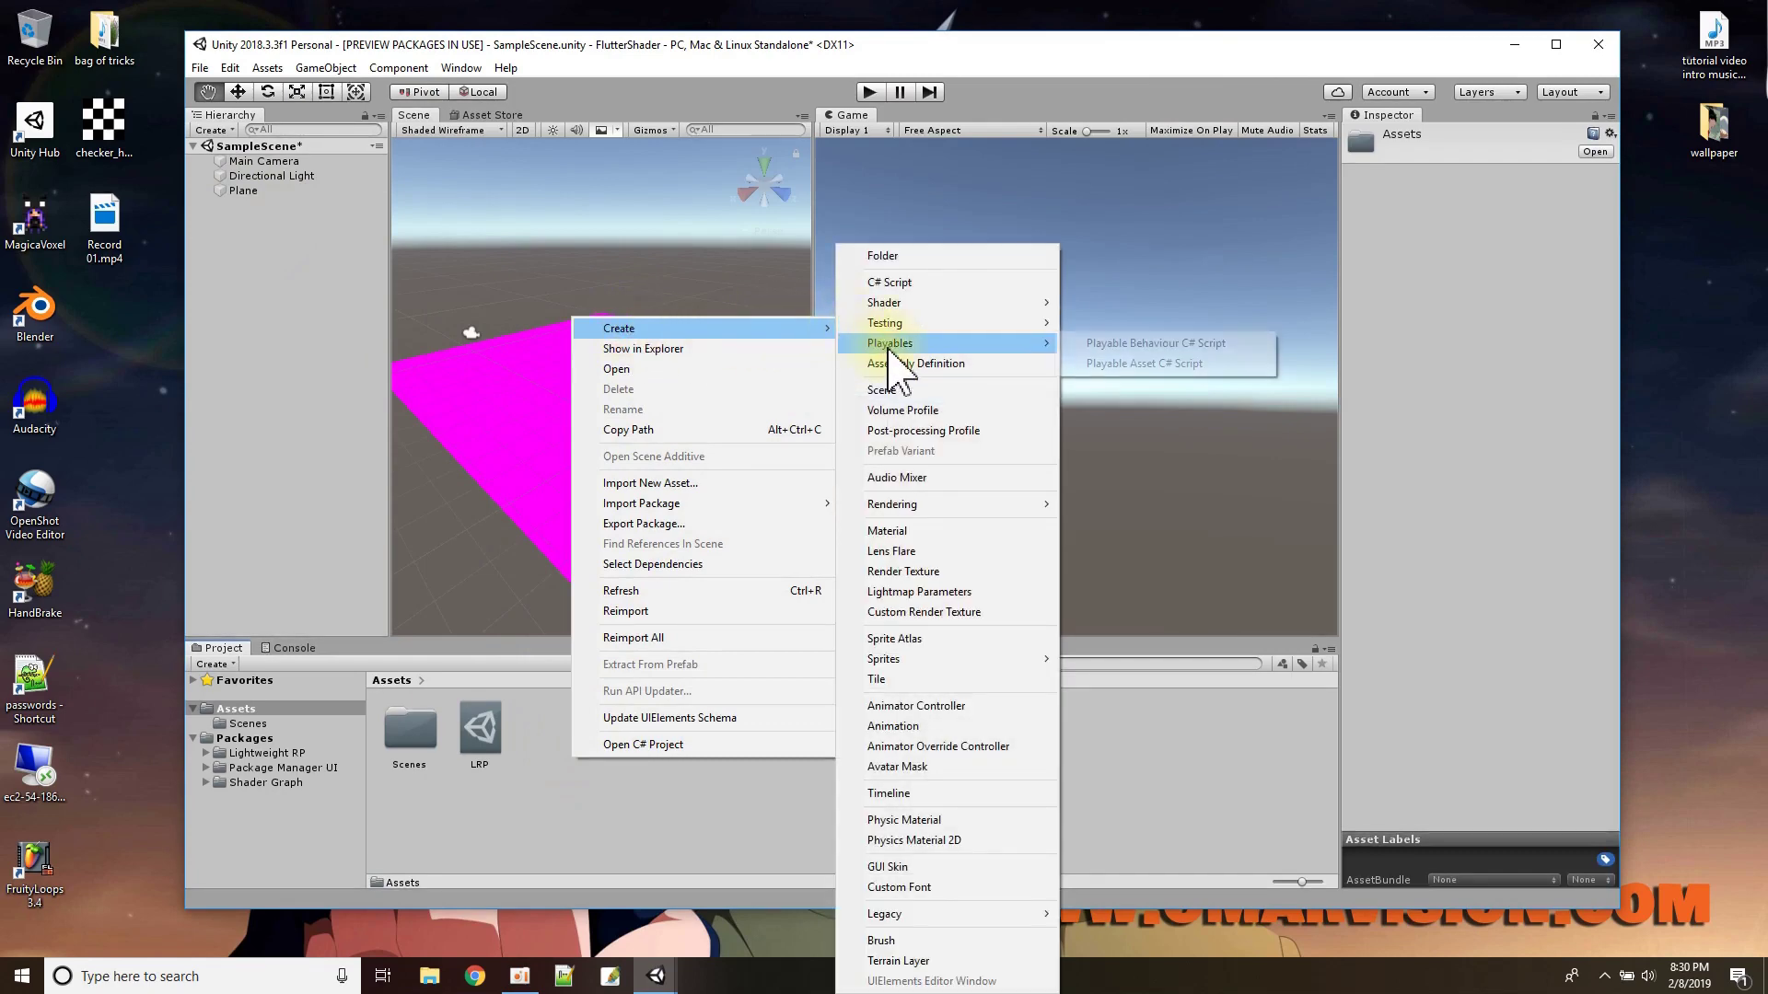
pyautogui.moveTo(910, 506)
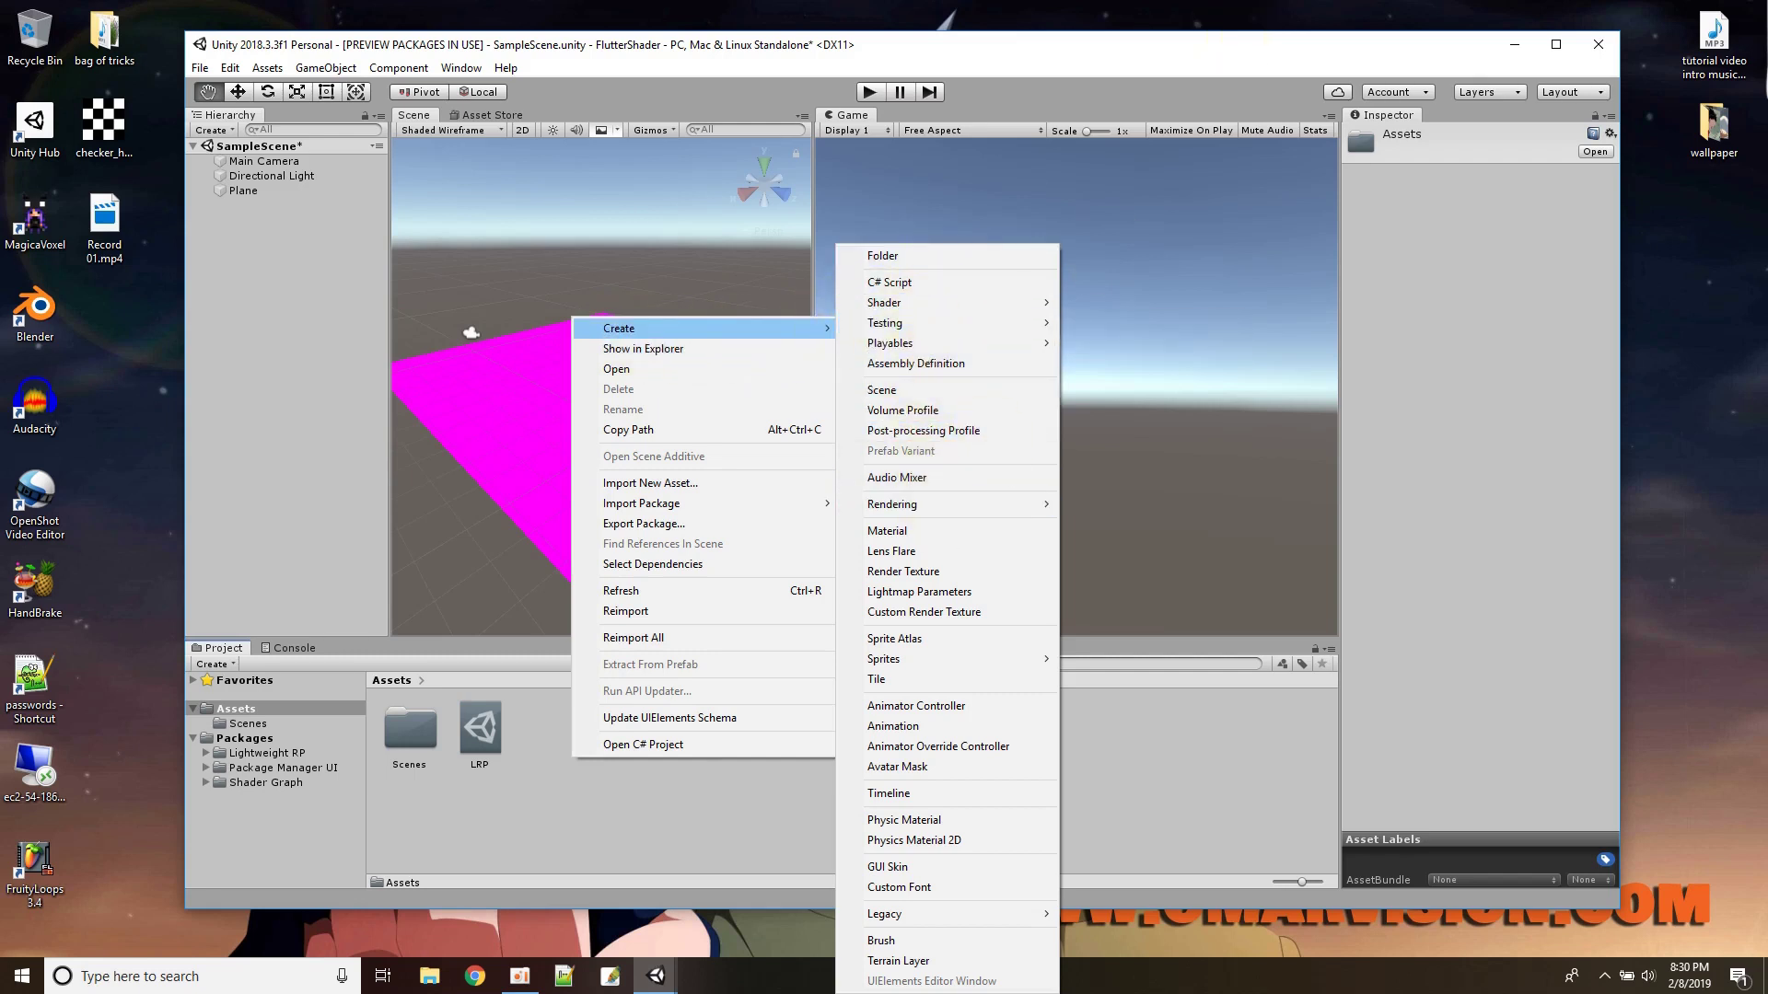
pyautogui.press('Escape')
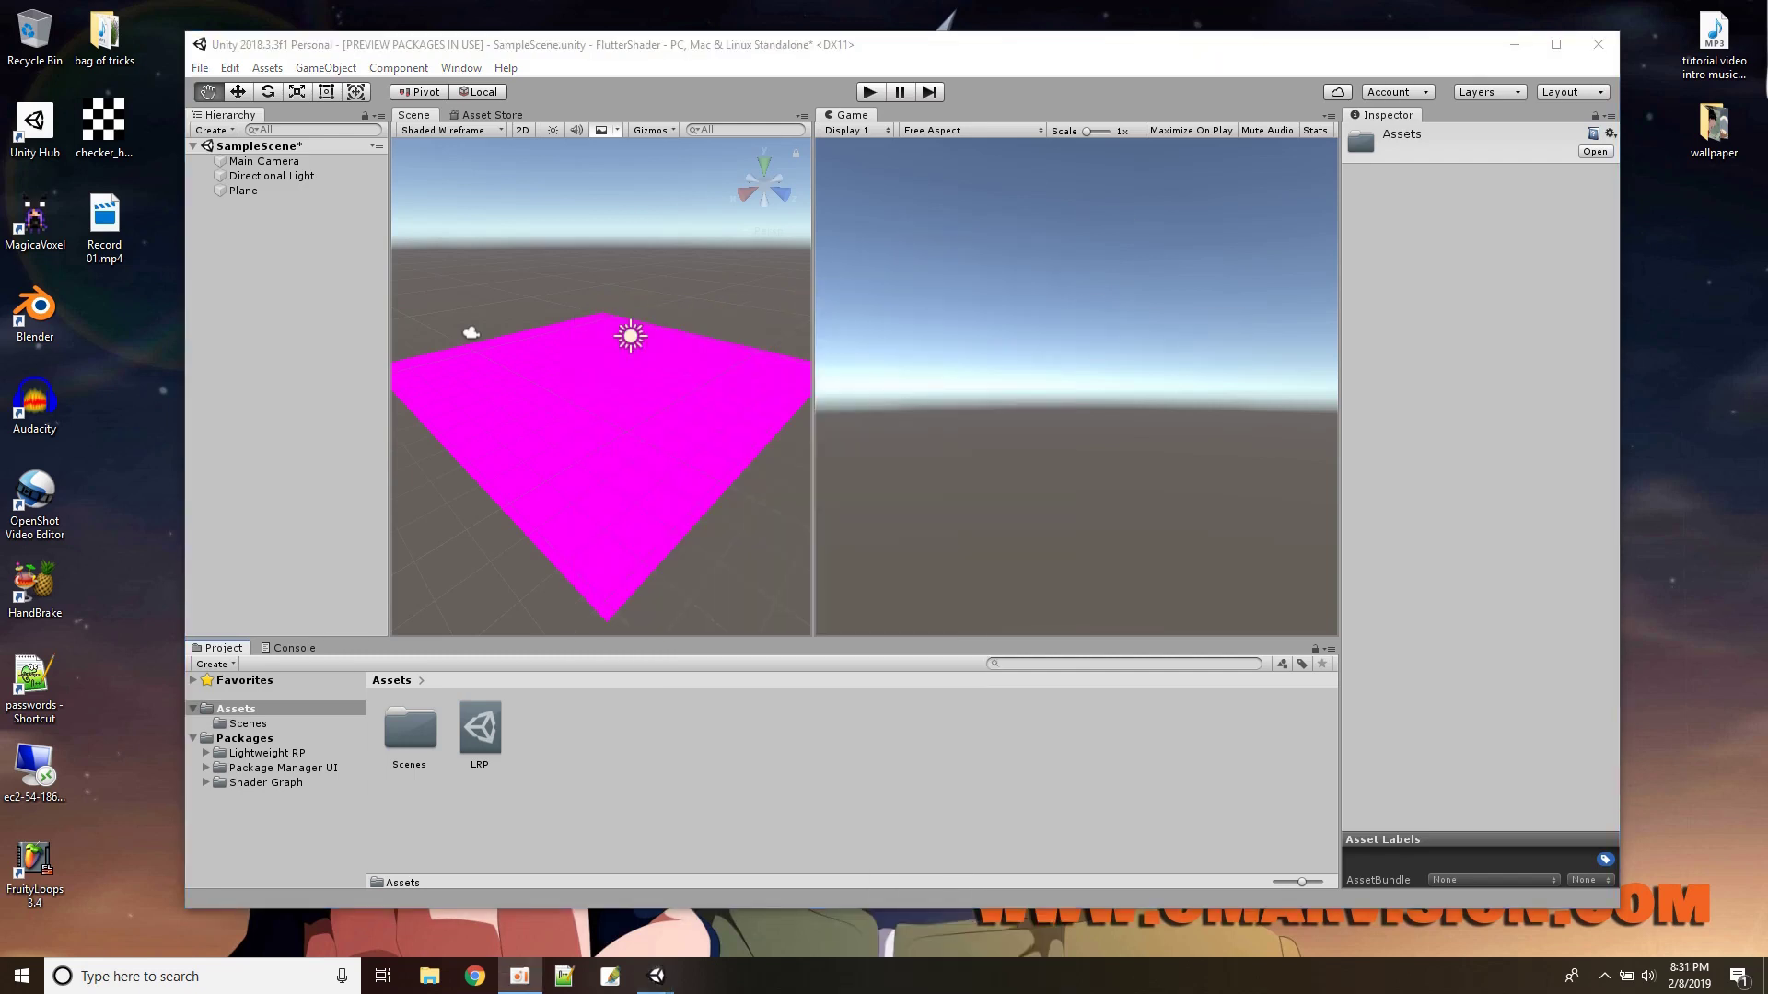
# - Create a PBR Graph shader named FlutterShader in the Assets folder
pyautogui.rightClick(549, 755)
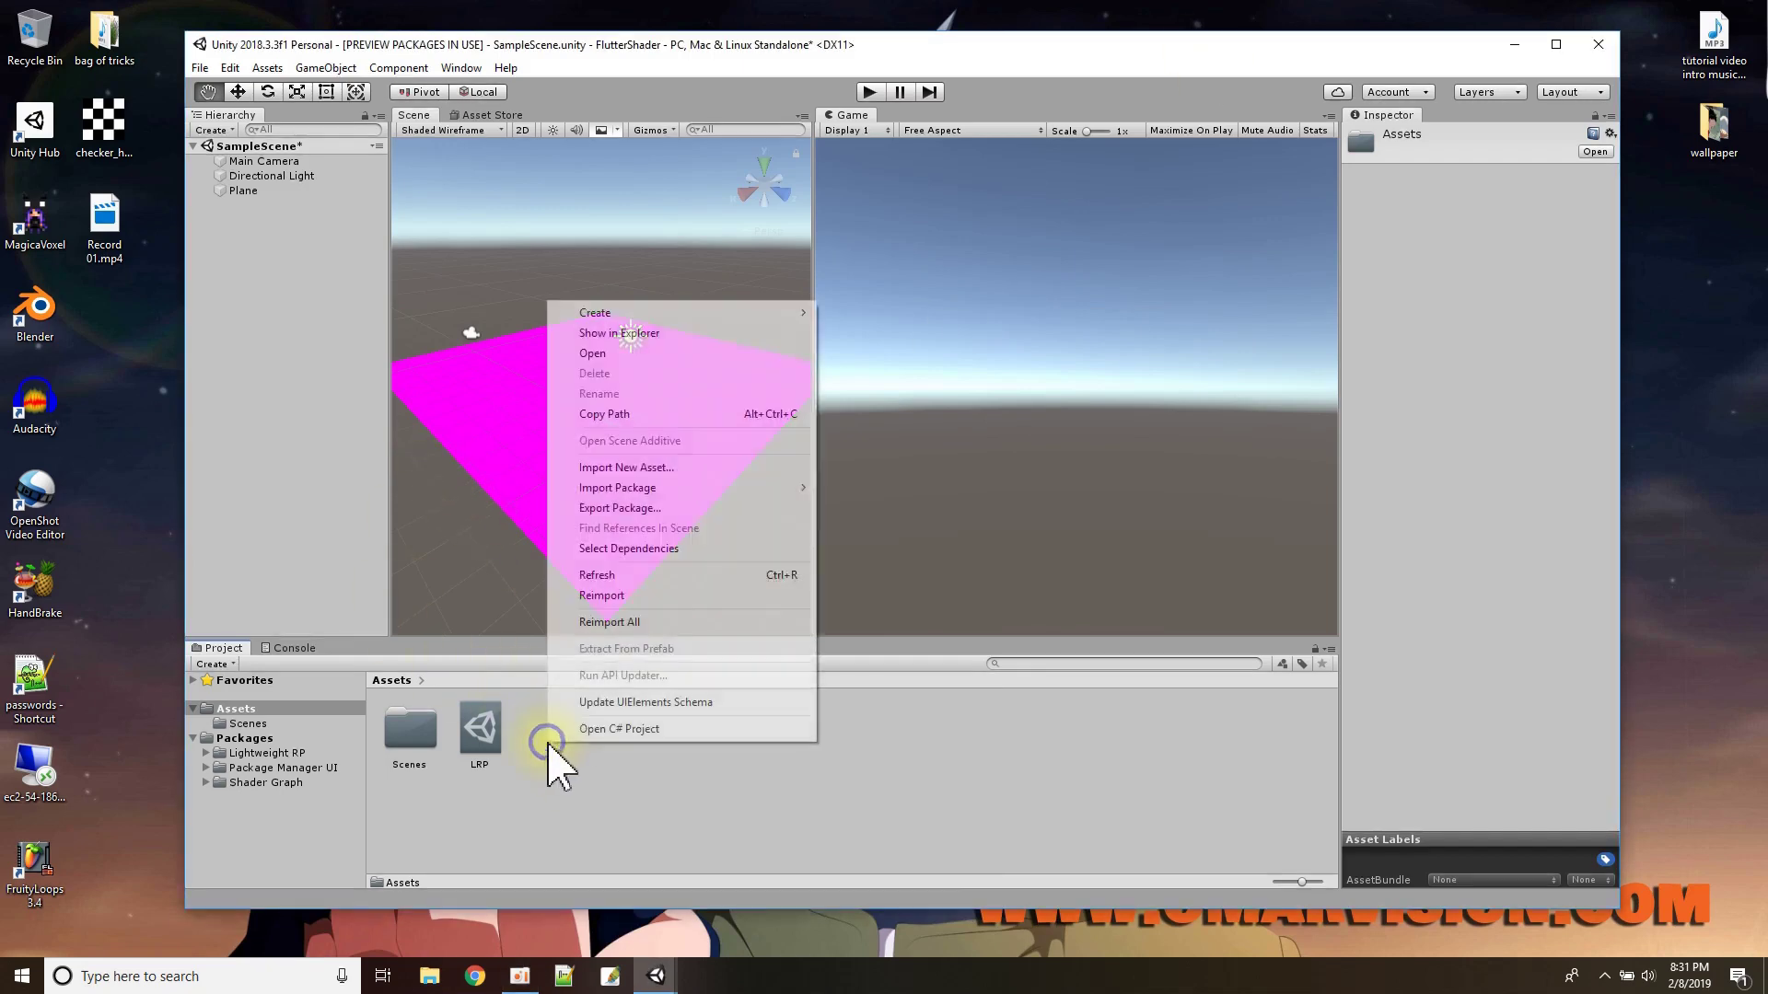
pyautogui.click(636, 314)
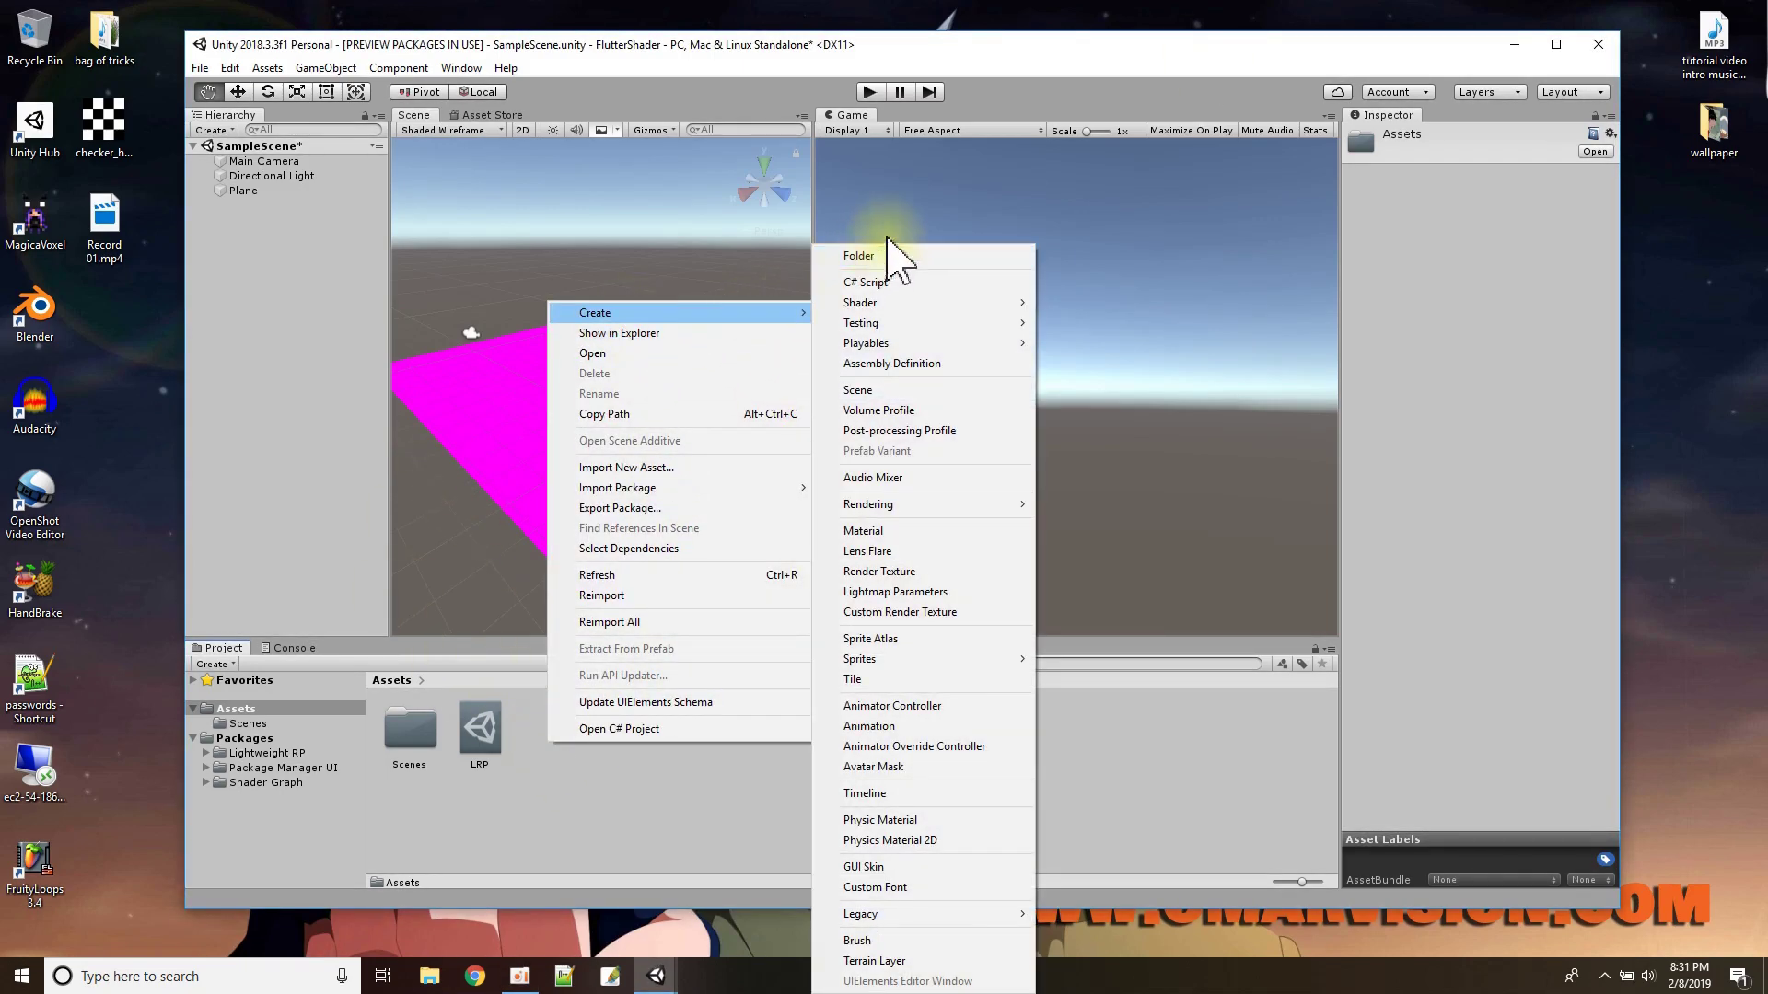
pyautogui.moveTo(870, 303)
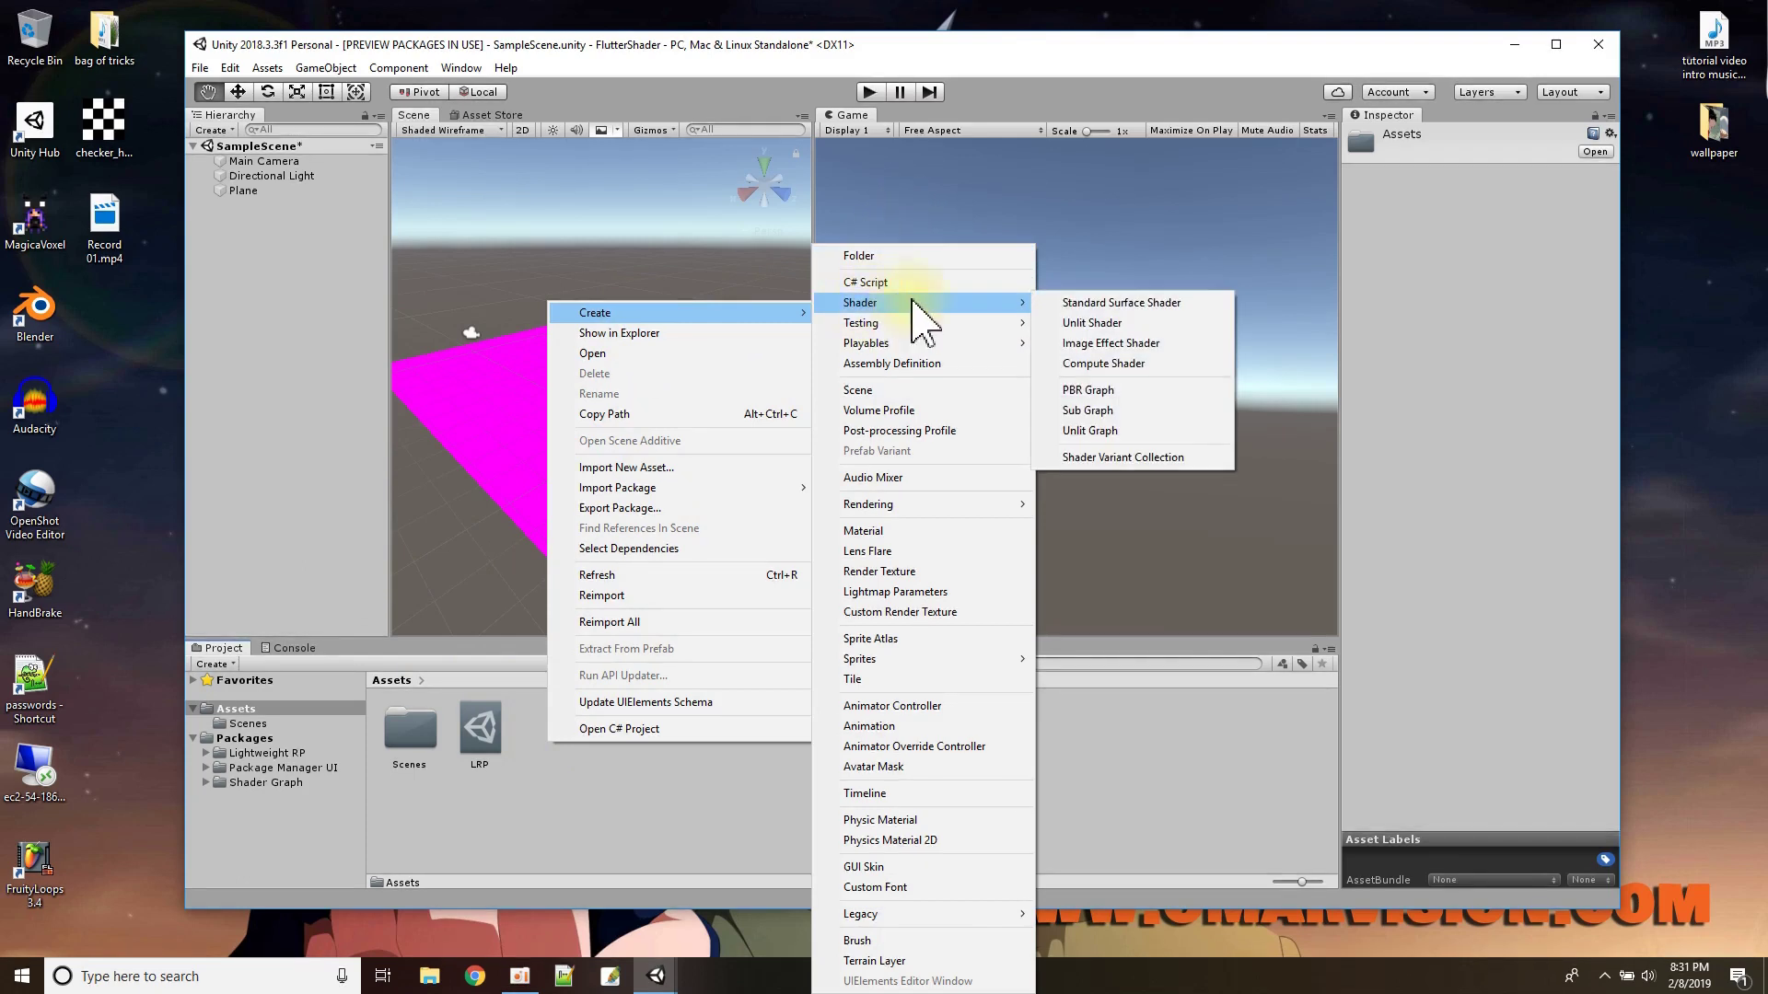
pyautogui.moveTo(961, 308)
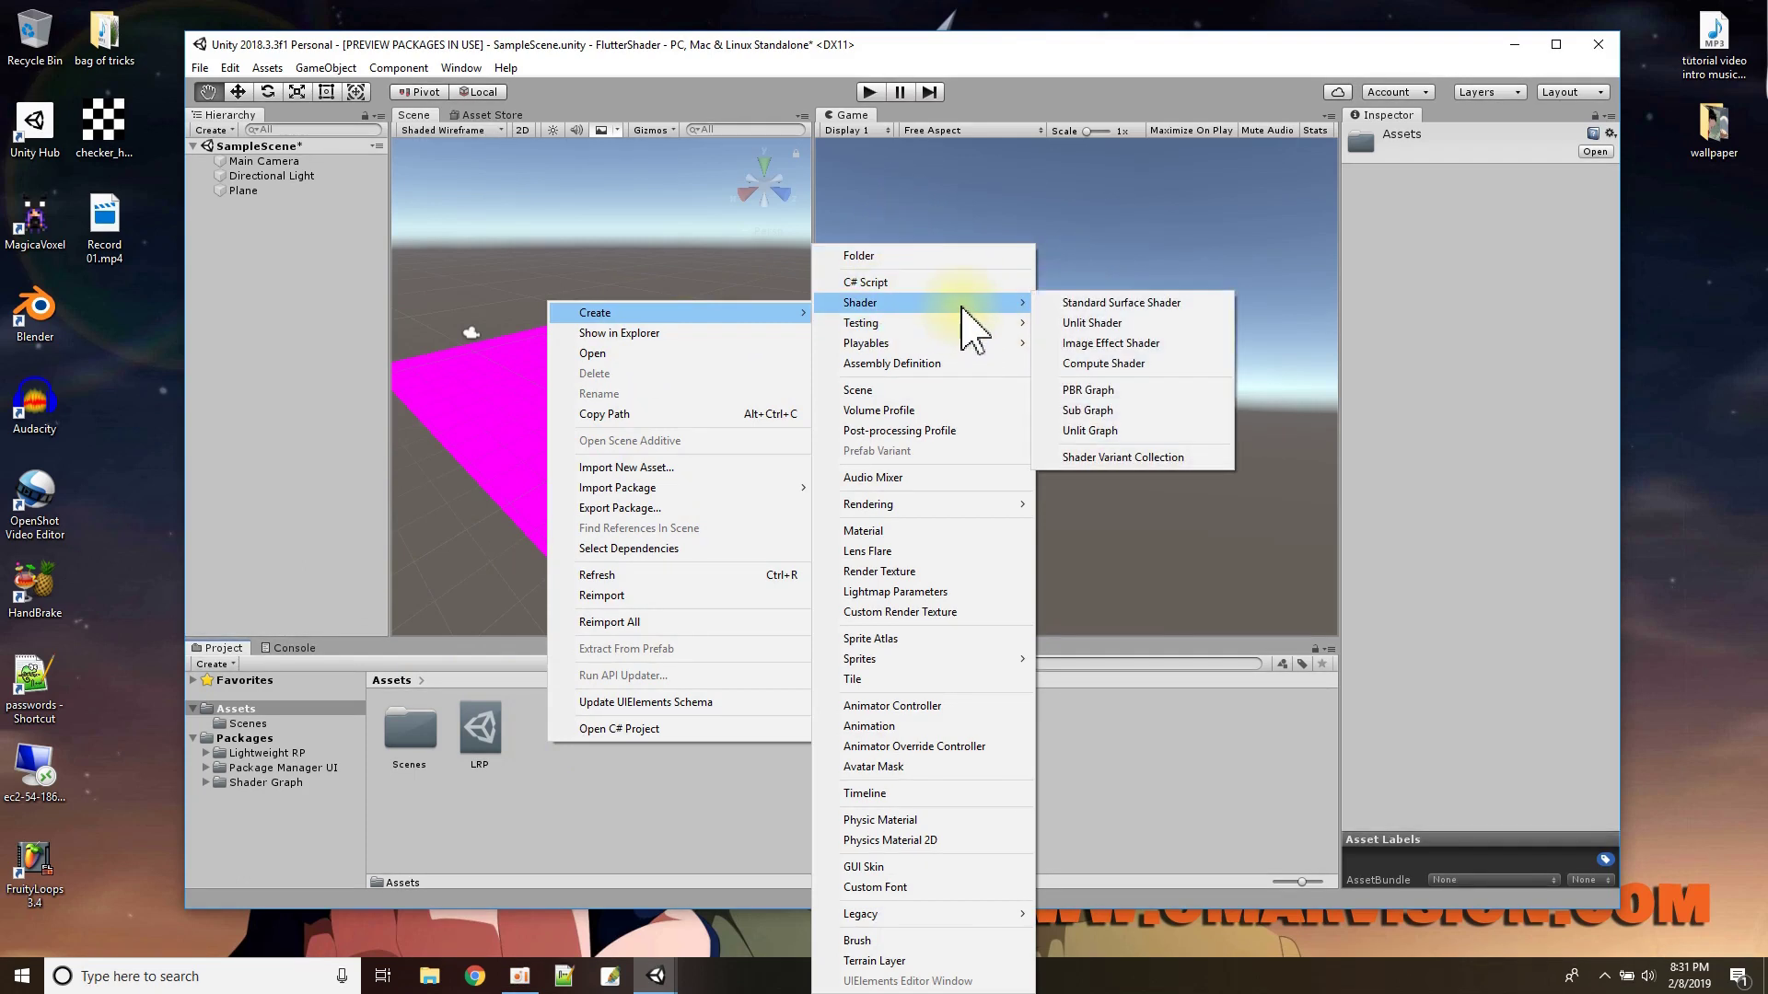
pyautogui.click(1094, 390)
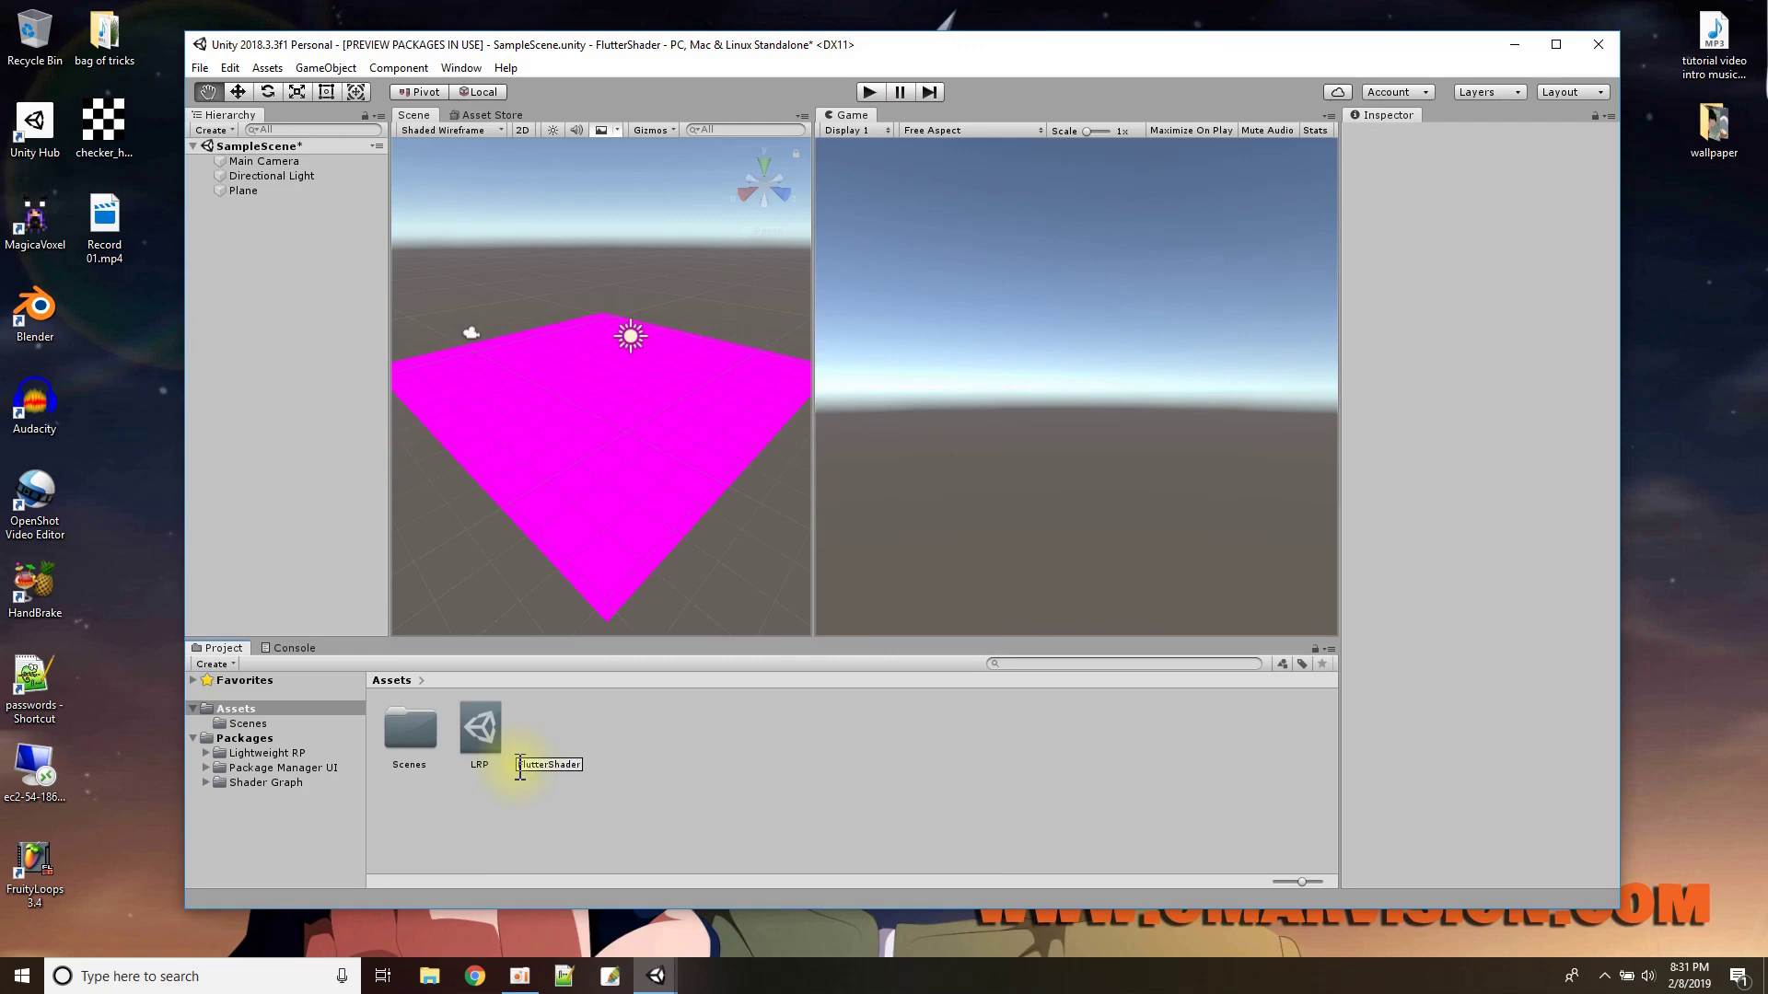
pyautogui.click(514, 765)
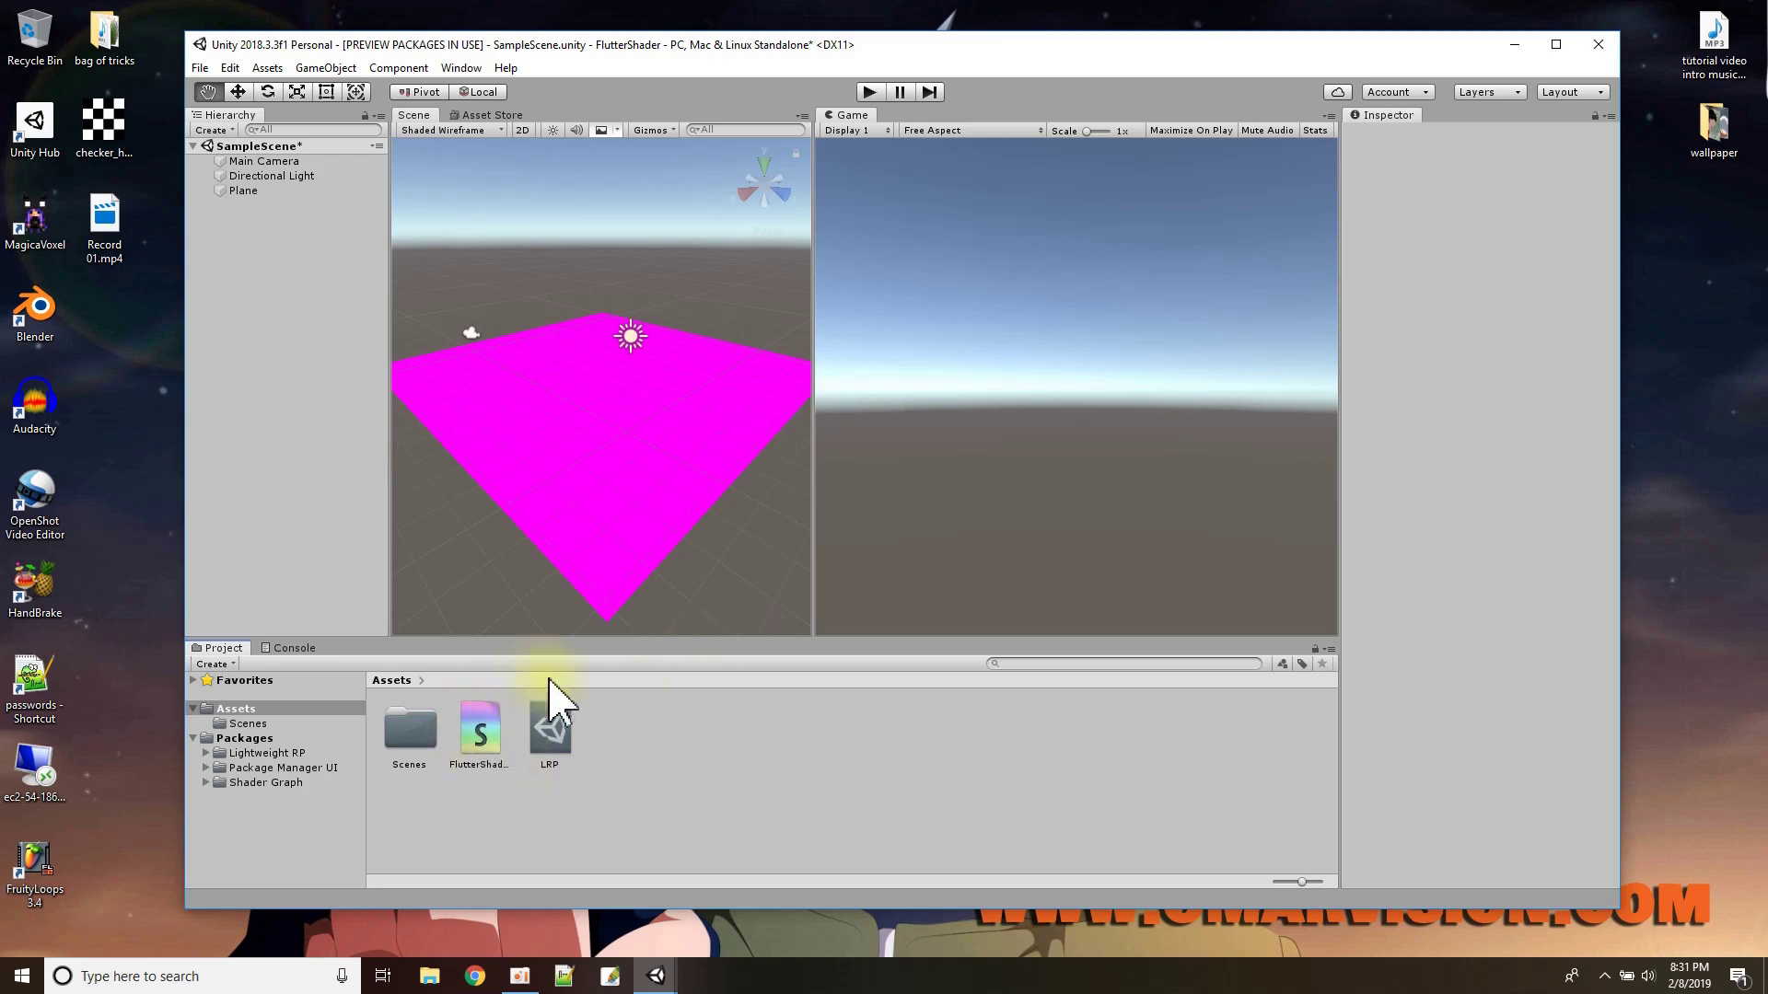
# - Create a new material named FlutterMaterial in the Assets folder
pyautogui.click(613, 742)
pyautogui.rightClick(613, 742)
pyautogui.moveTo(699, 314)
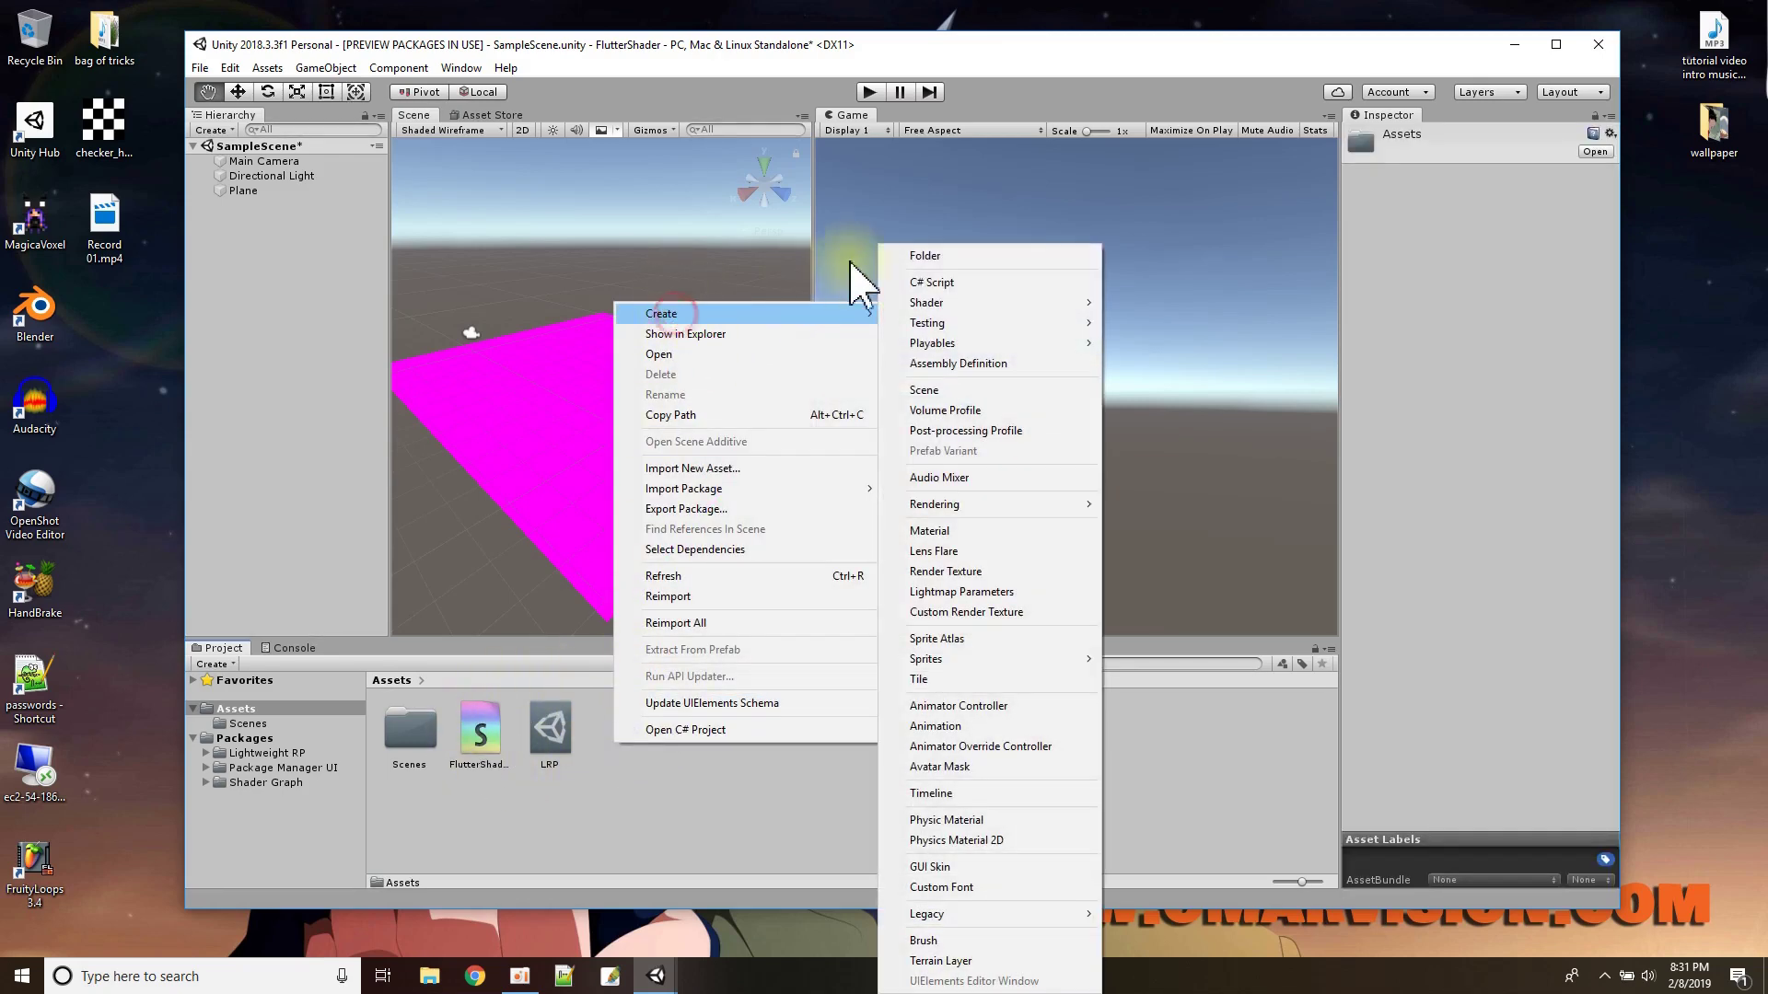
pyautogui.click(941, 530)
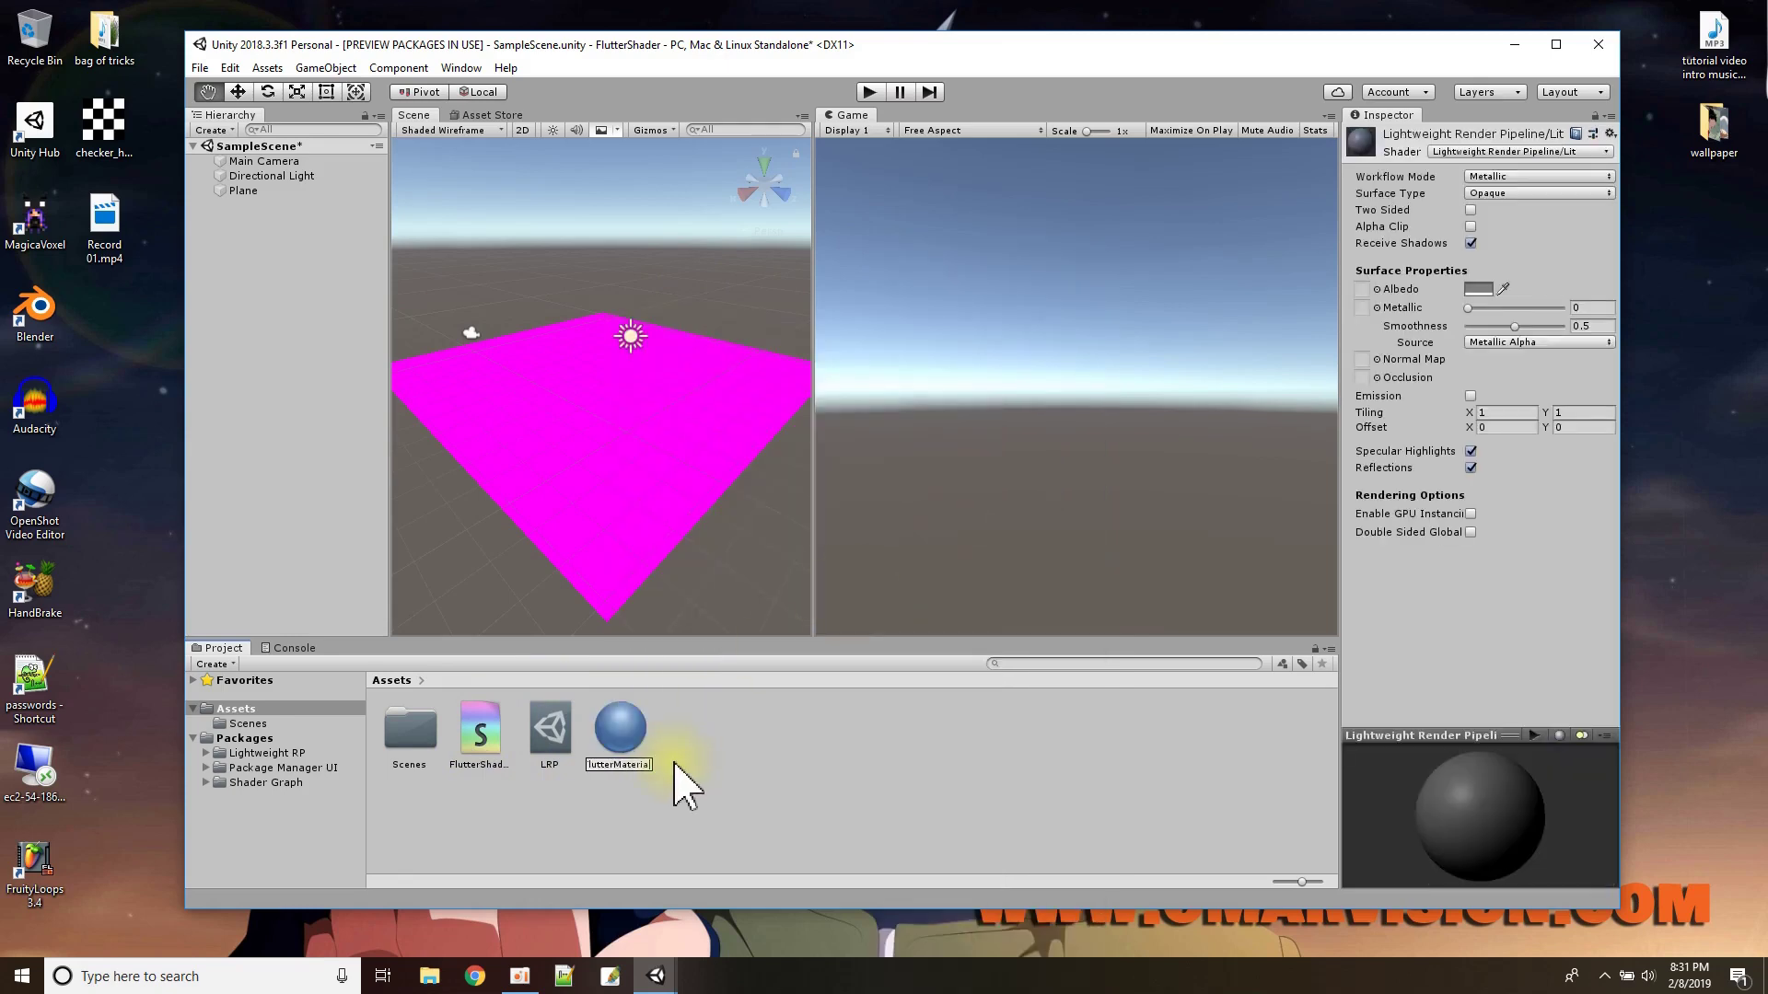
pyautogui.press('Return')
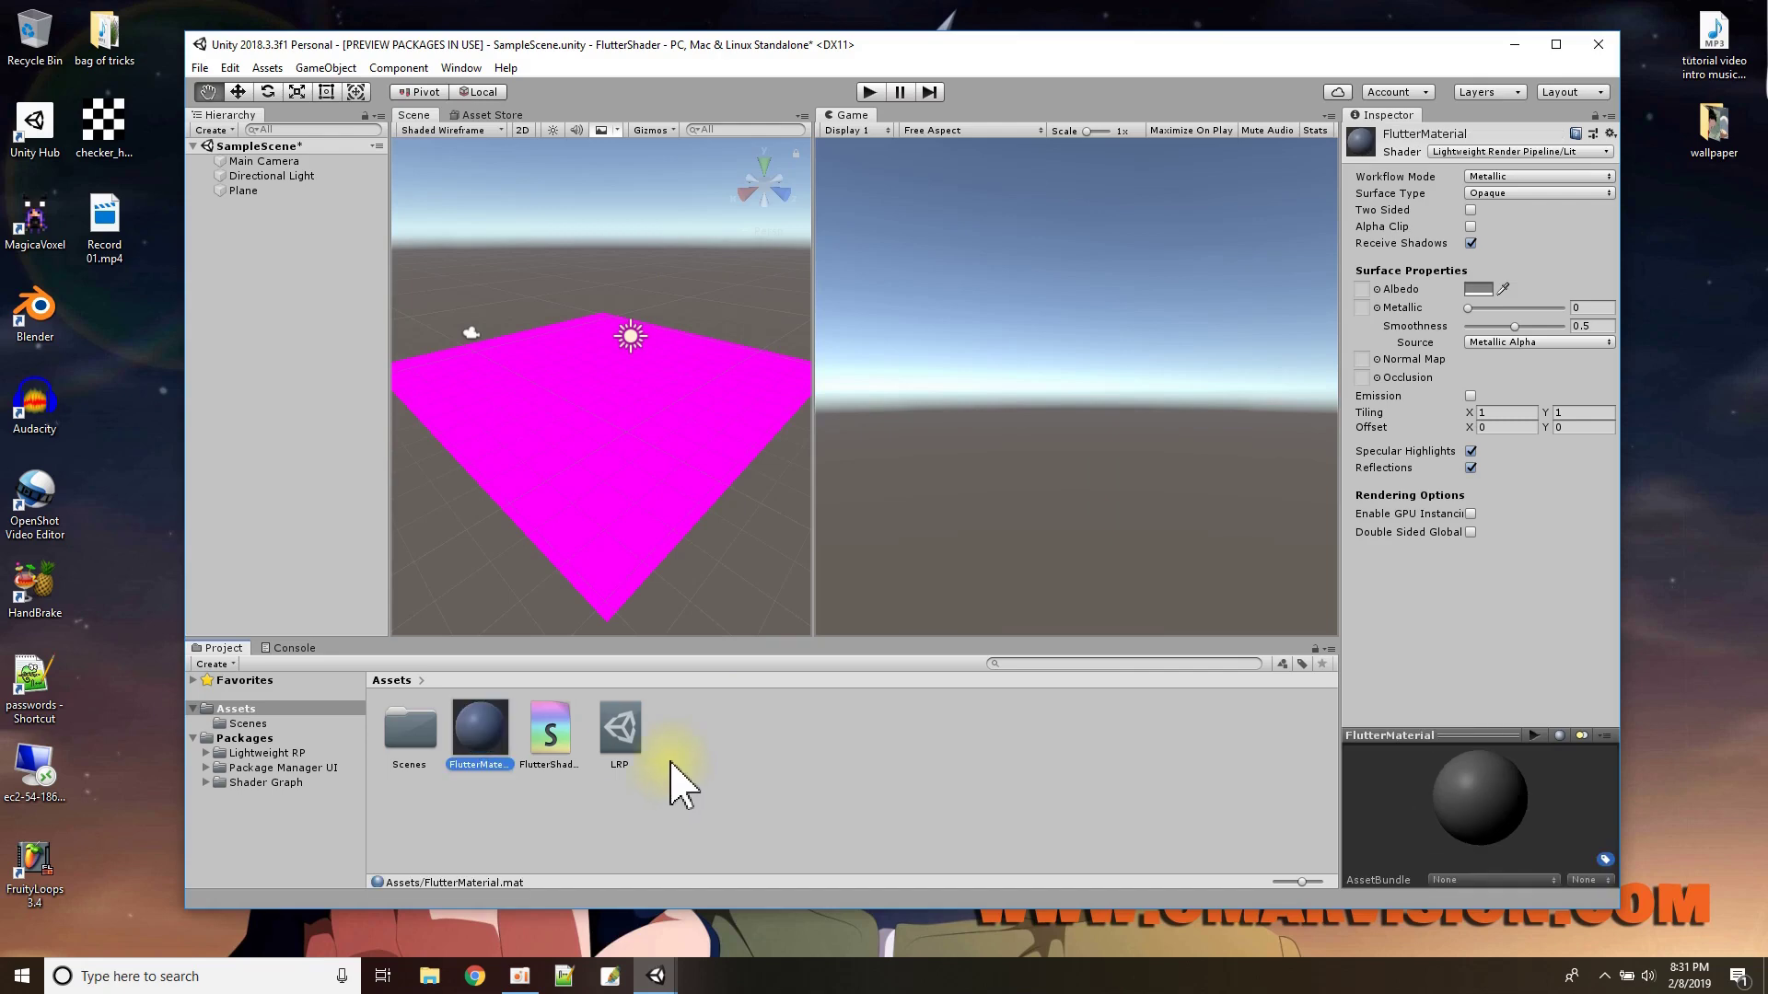
# - Assign FlutterShader to FlutterMaterial with the material applied to the plane, and save the scene
pyautogui.click(549, 732)
pyautogui.moveTo(550, 733); pyautogui.dragTo(553, 448)
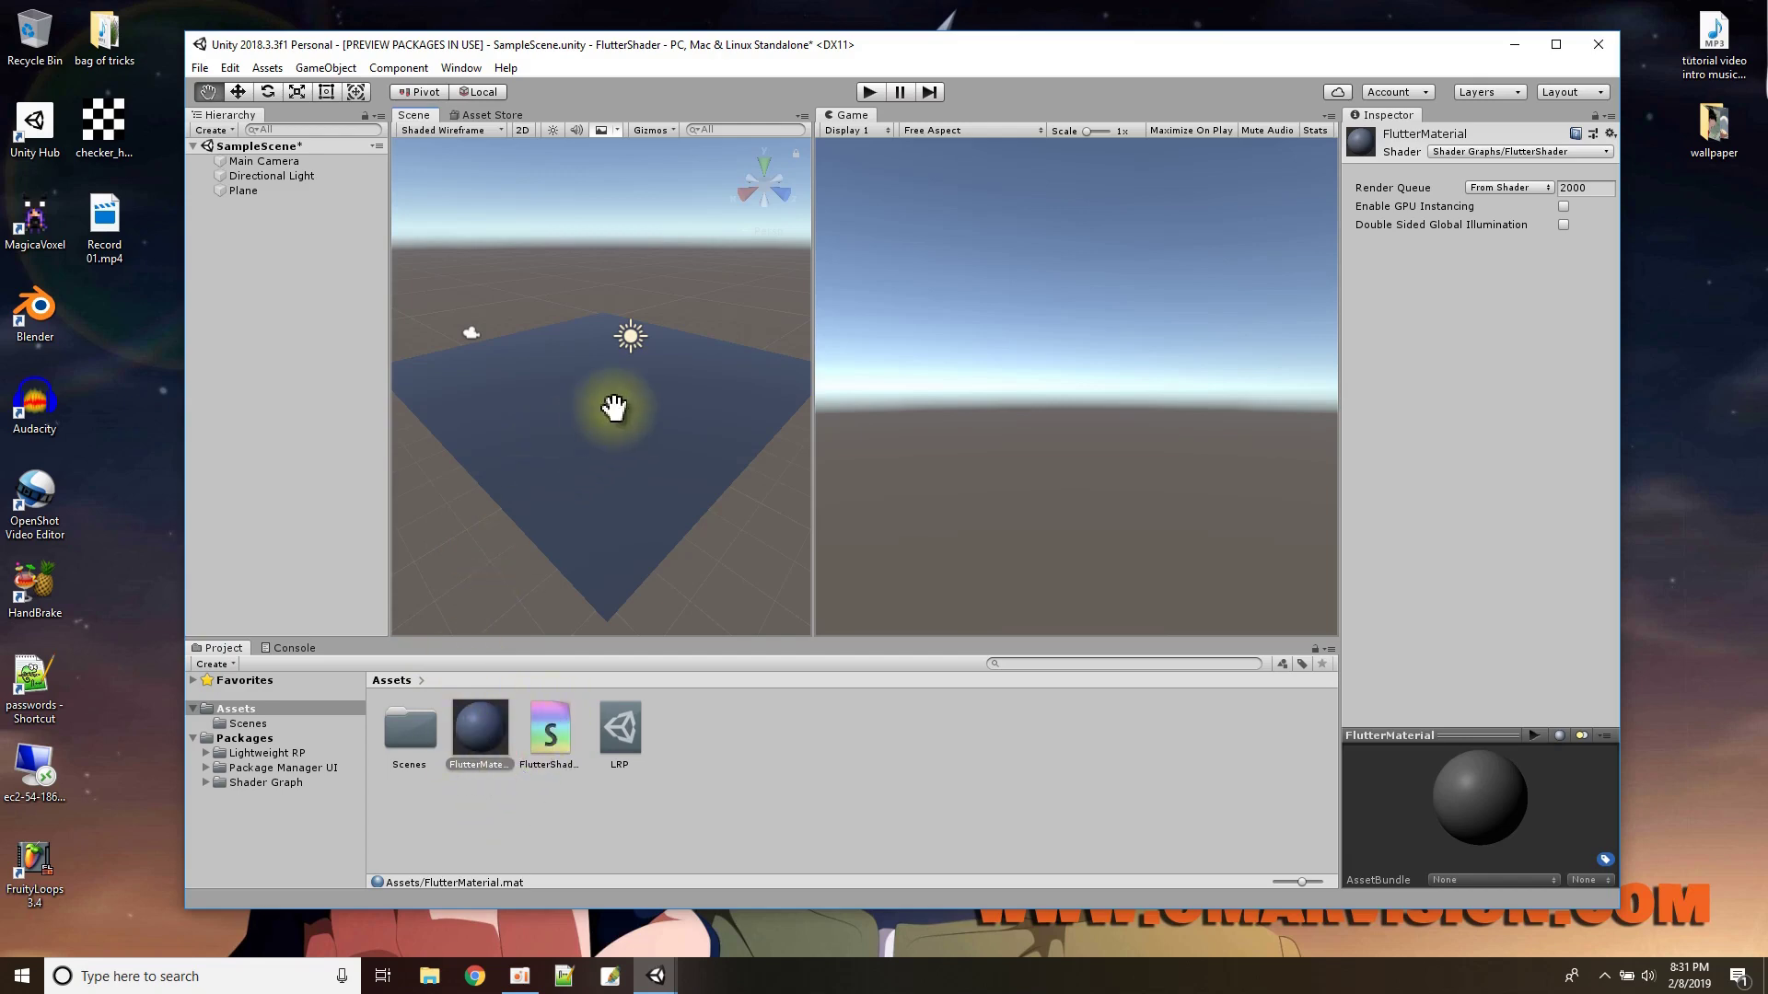
pyautogui.click(200, 69)
pyautogui.click(236, 136)
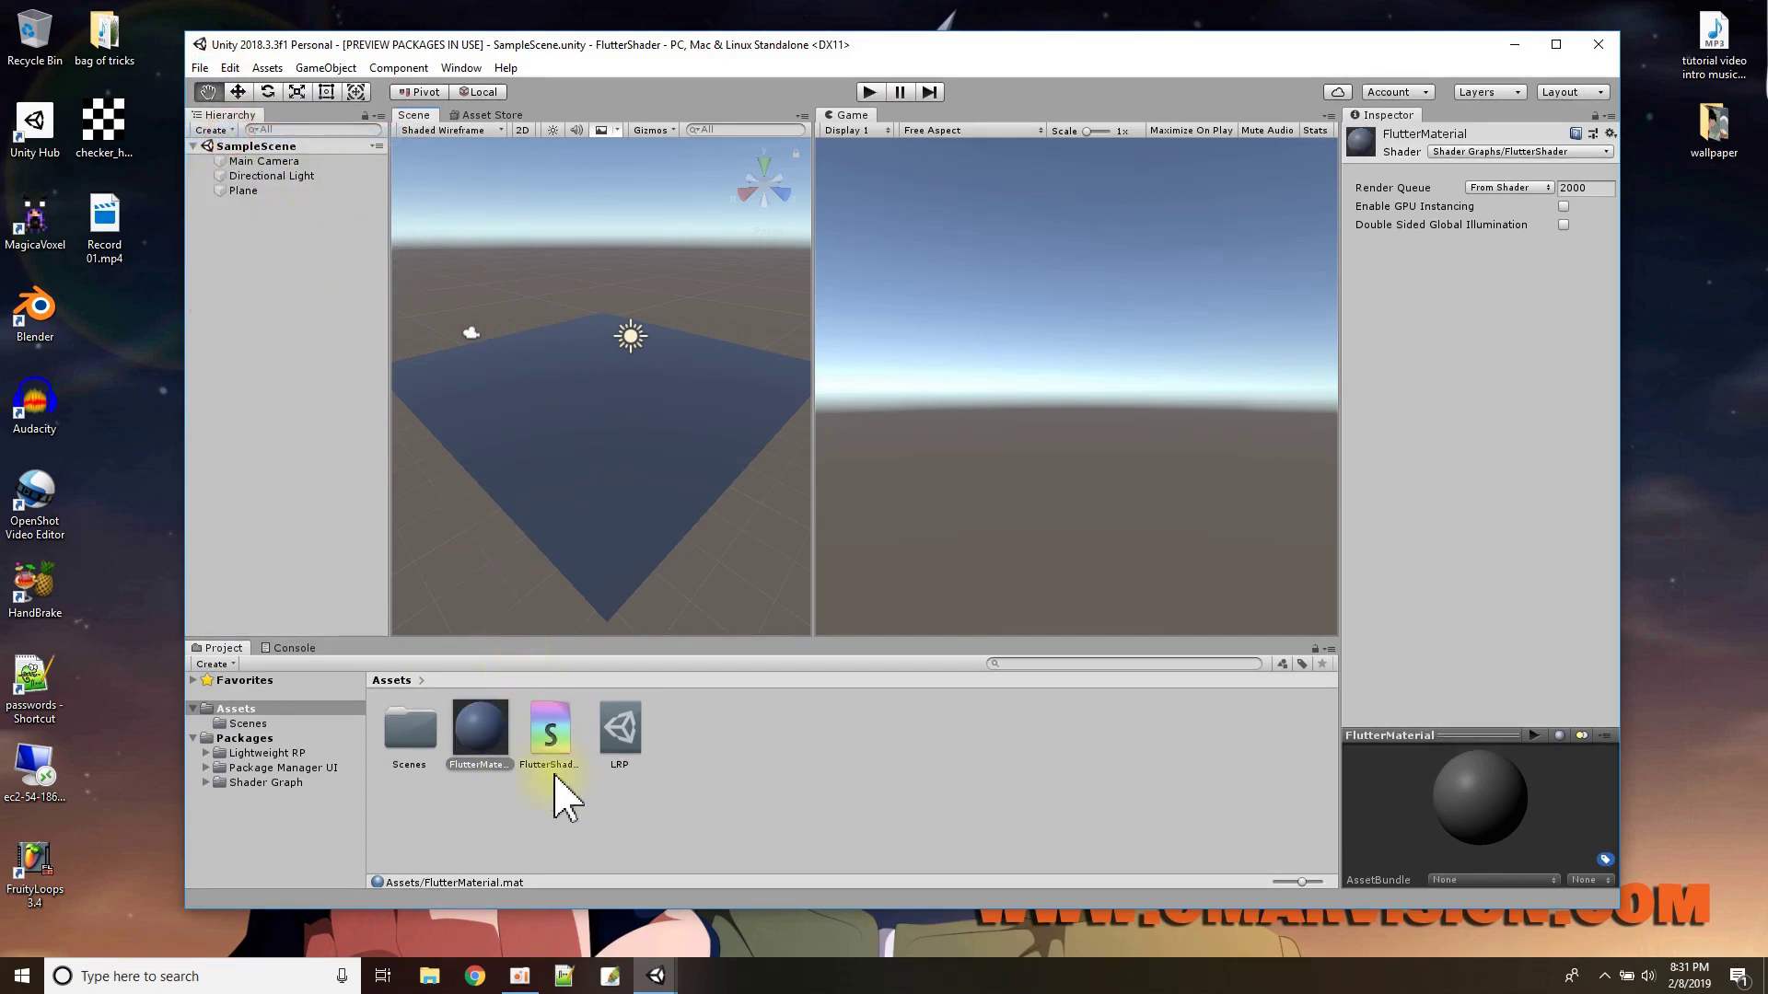
# - Open FlutterShader in the Shader Graph editor and collapse its main preview
pyautogui.doubleClick(553, 741)
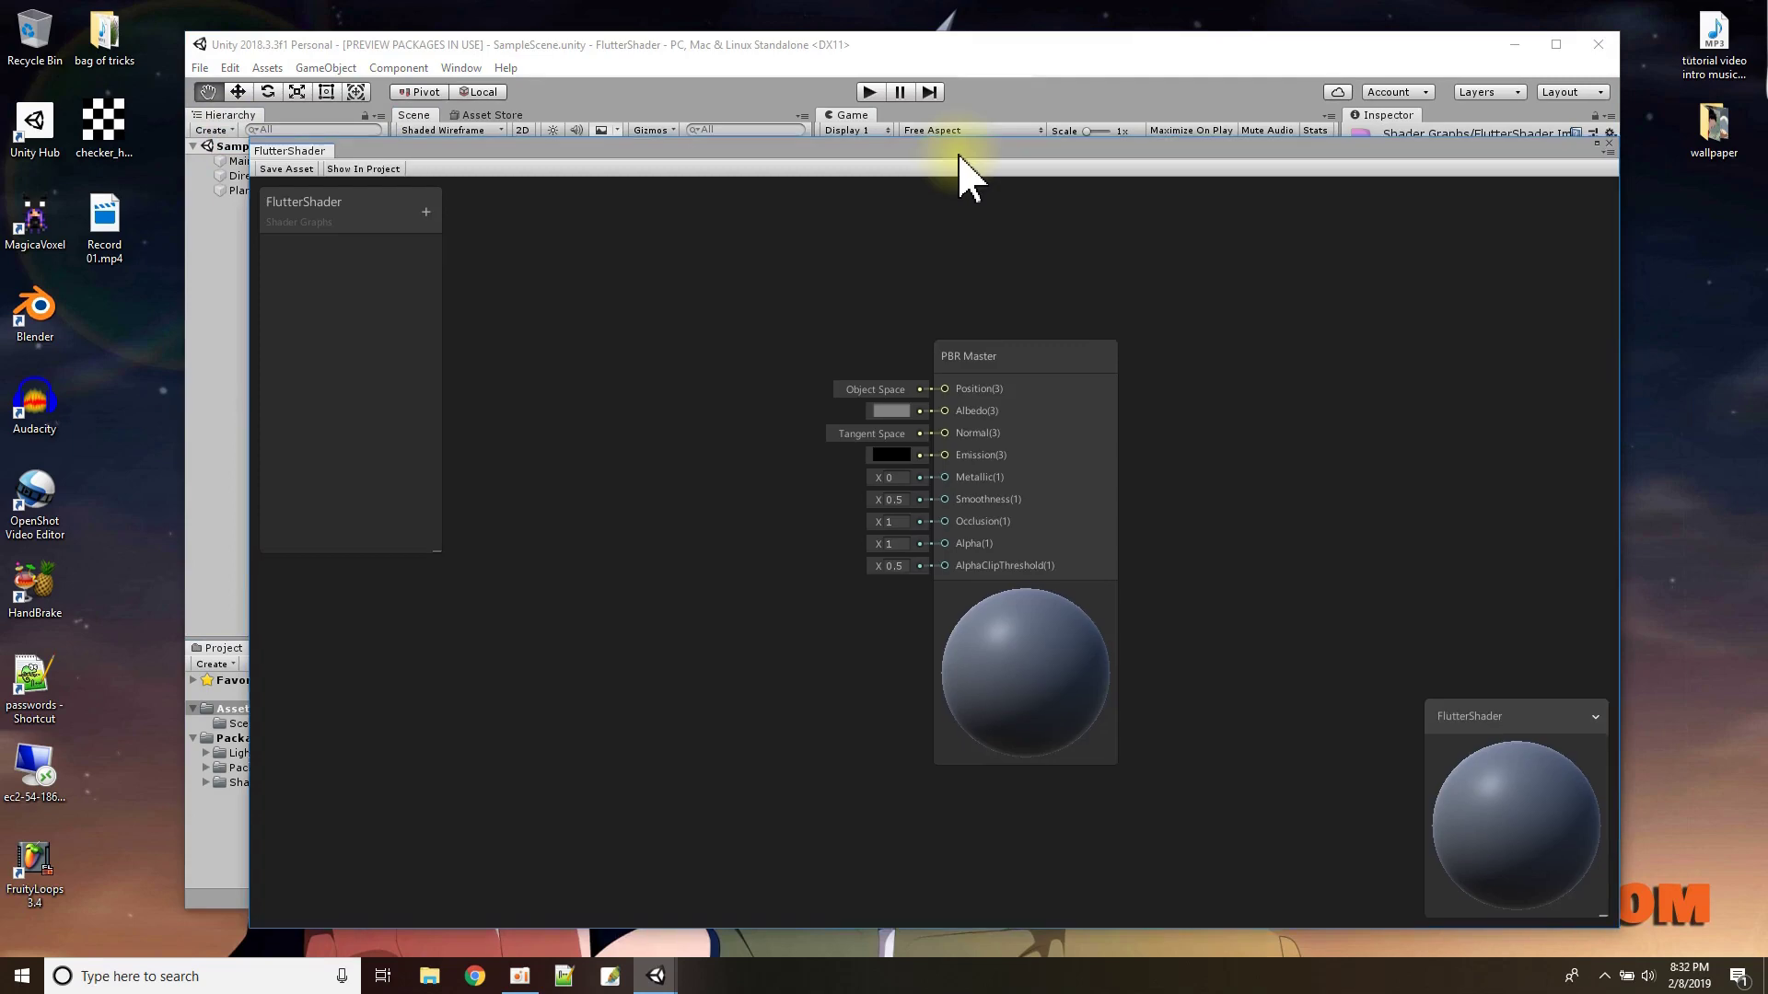
pyautogui.moveTo(967, 169)
pyautogui.mouseDown()
pyautogui.moveTo(1184, 178)
pyautogui.moveTo(840, 166)
pyautogui.moveTo(958, 138)
pyautogui.mouseUp()
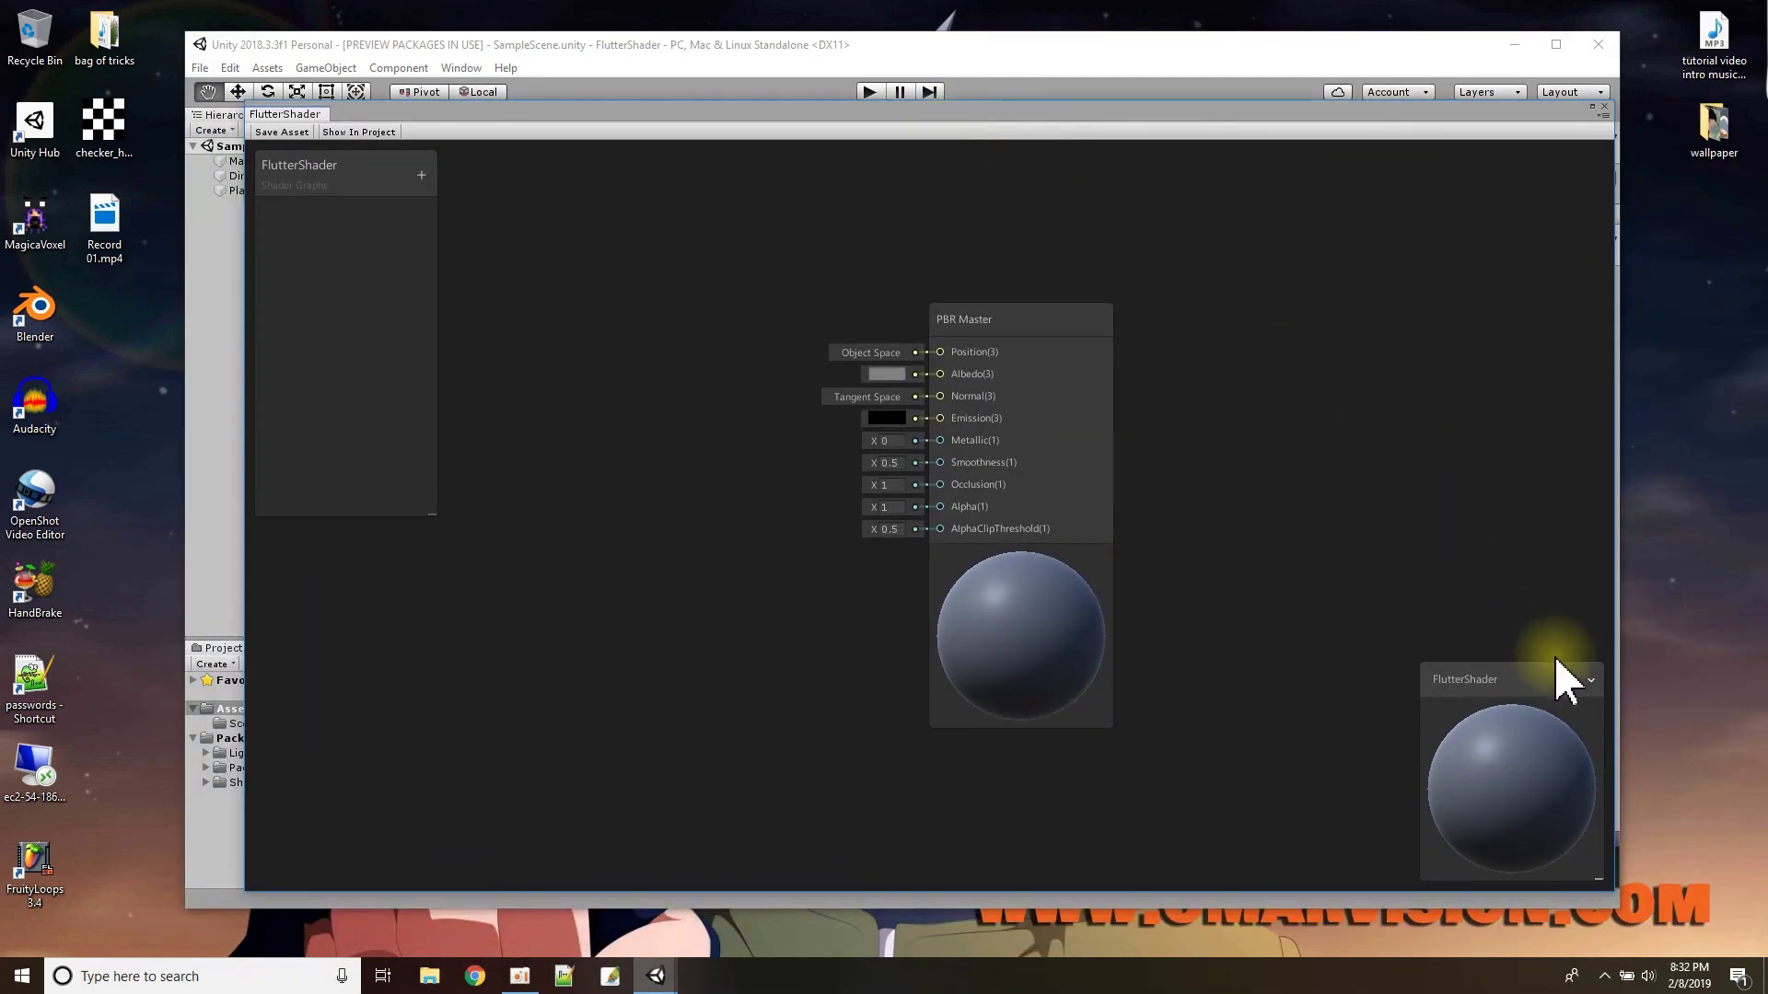
pyautogui.click(1596, 681)
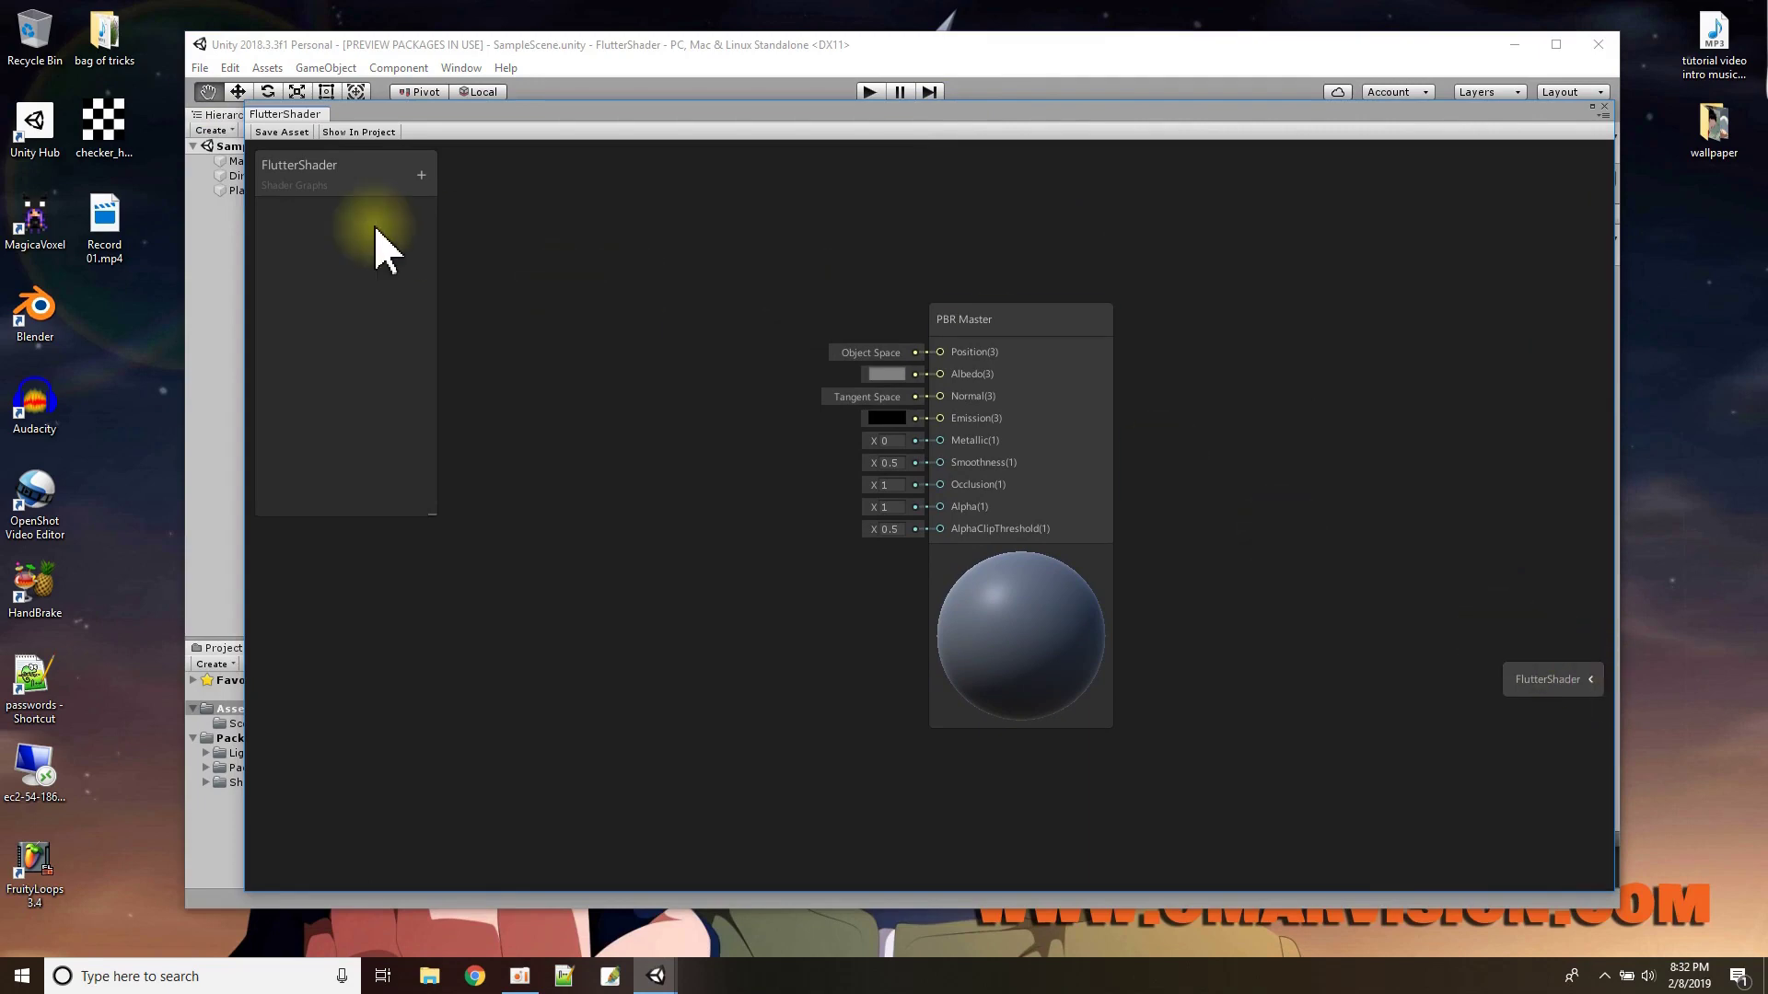
pyautogui.scroll(-3, 1231, 273)
pyautogui.scroll(3, 1231, 274)
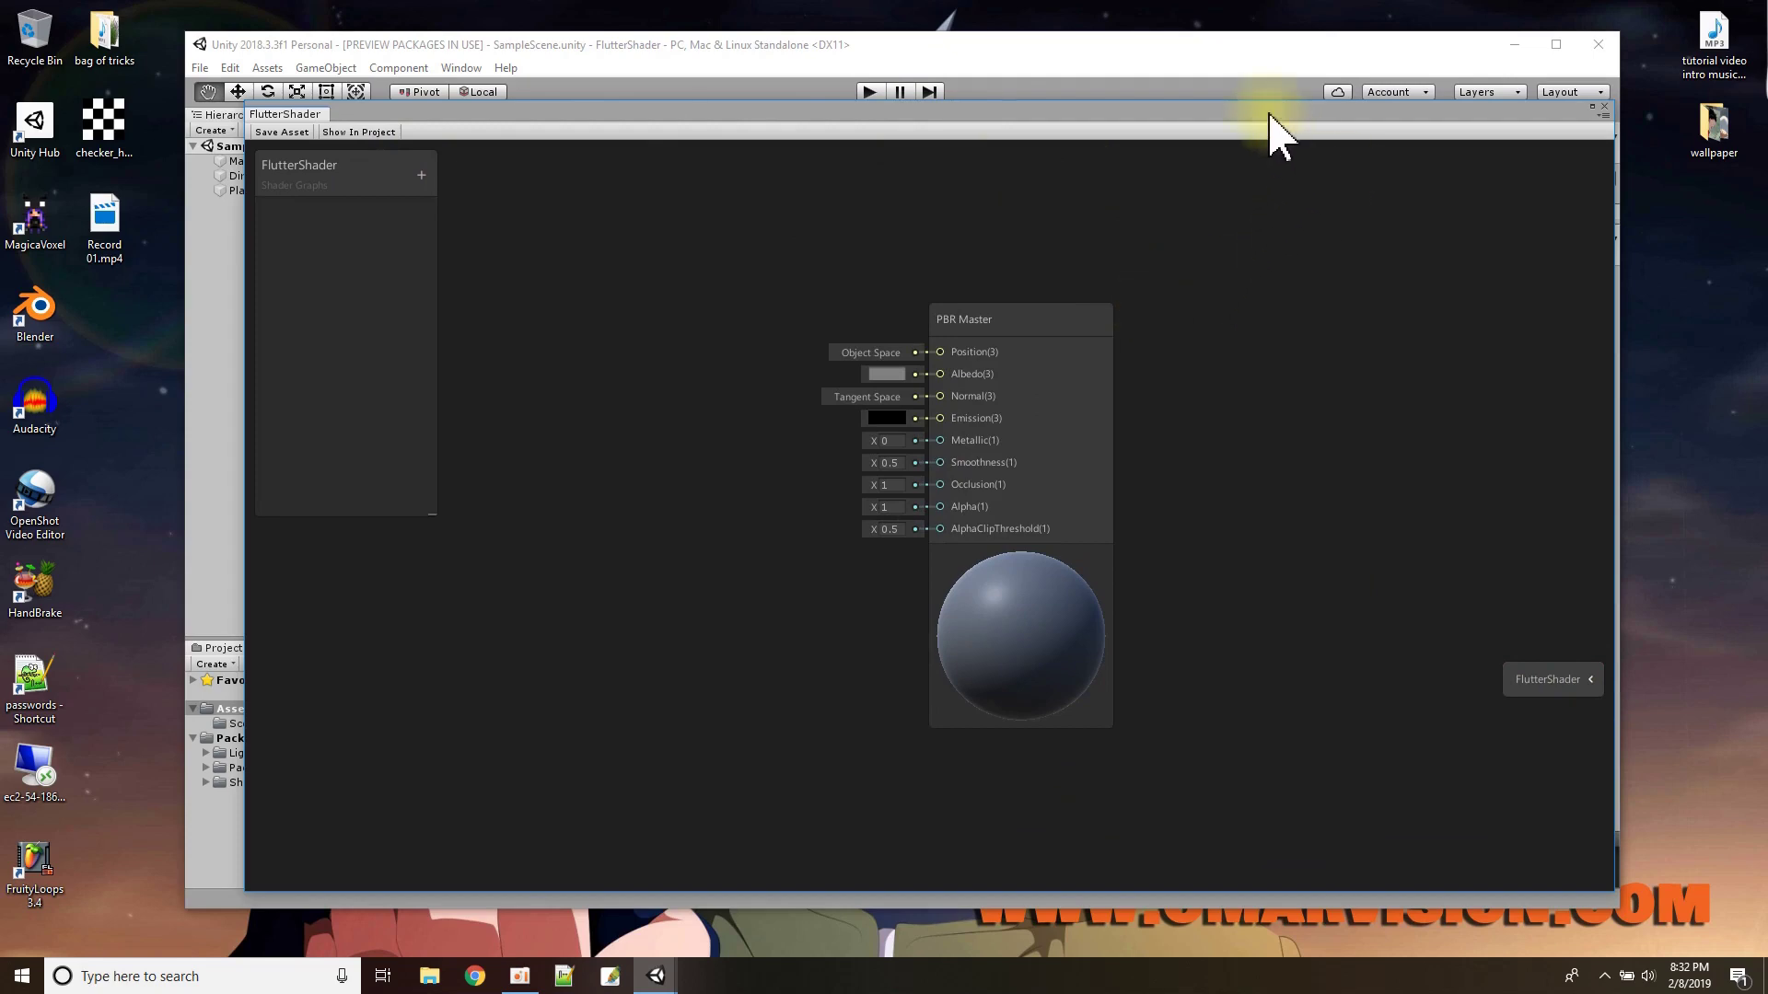
# - Rearrange the editor windows to uncover the desktop and import the checkerboard image from there into the Assets folder
pyautogui.click(1180, 58)
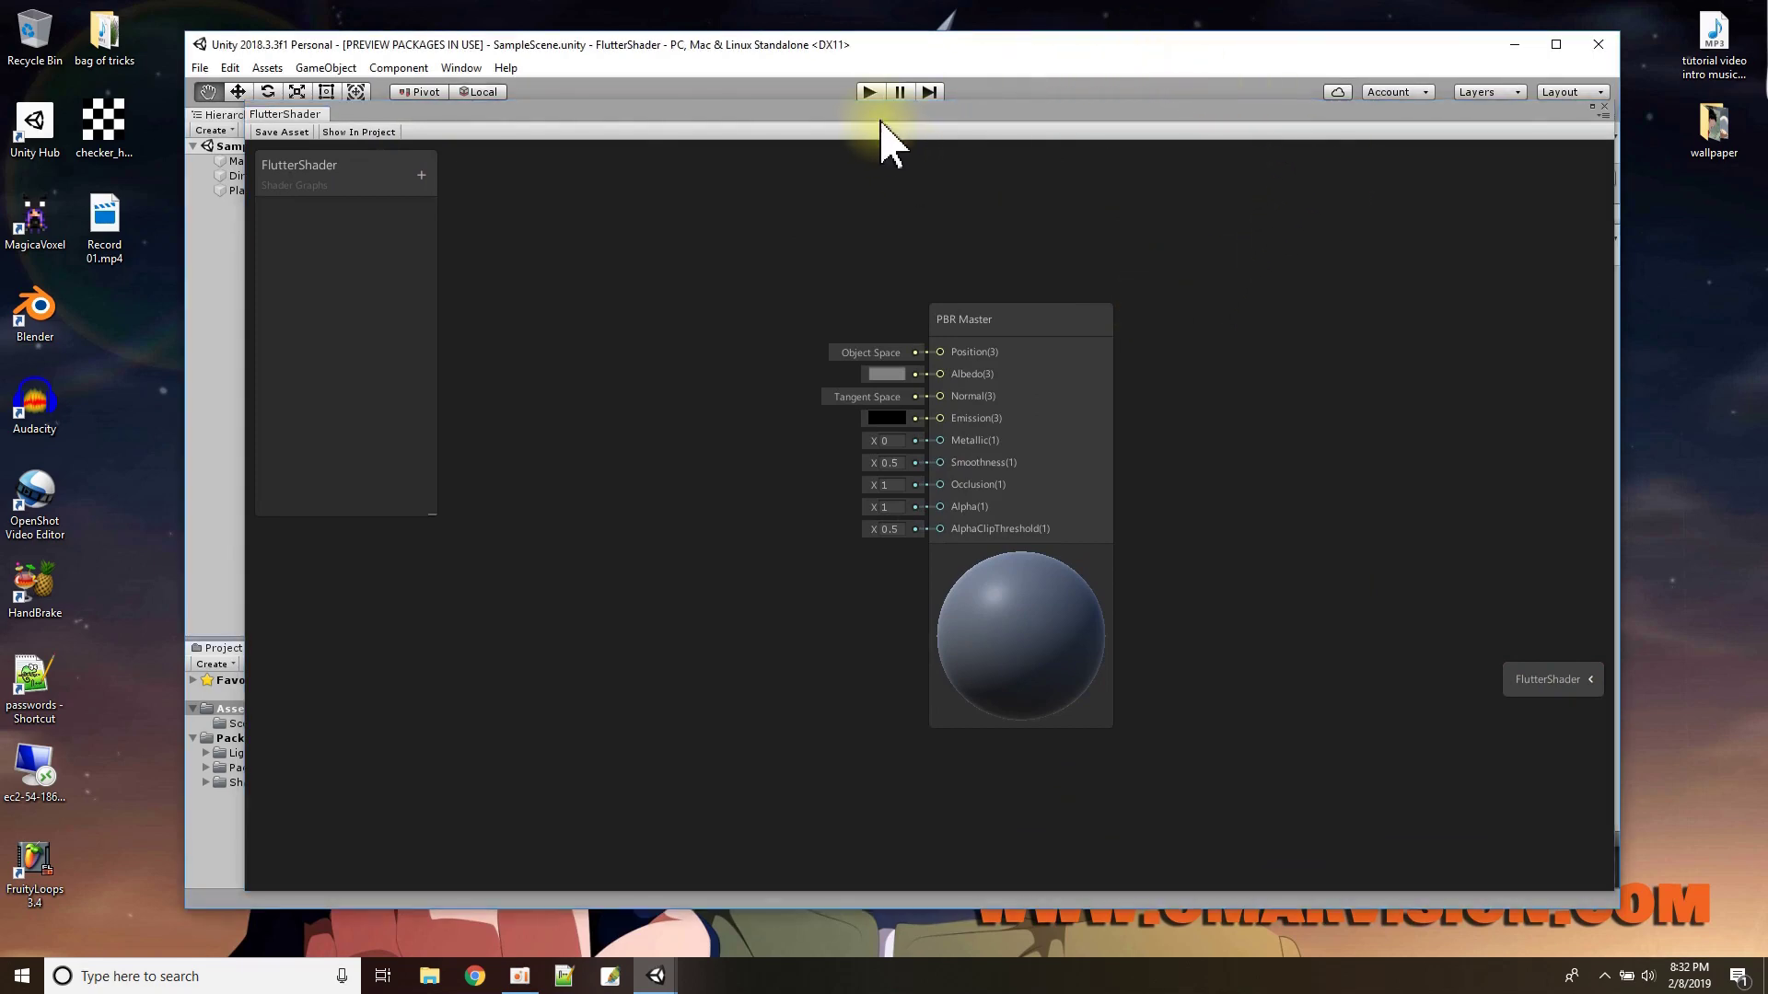
pyautogui.moveTo(888, 146); pyautogui.dragTo(1036, 138)
pyautogui.moveTo(987, 51); pyautogui.dragTo(947, 36)
pyautogui.moveTo(903, 276); pyautogui.dragTo(1480, 170)
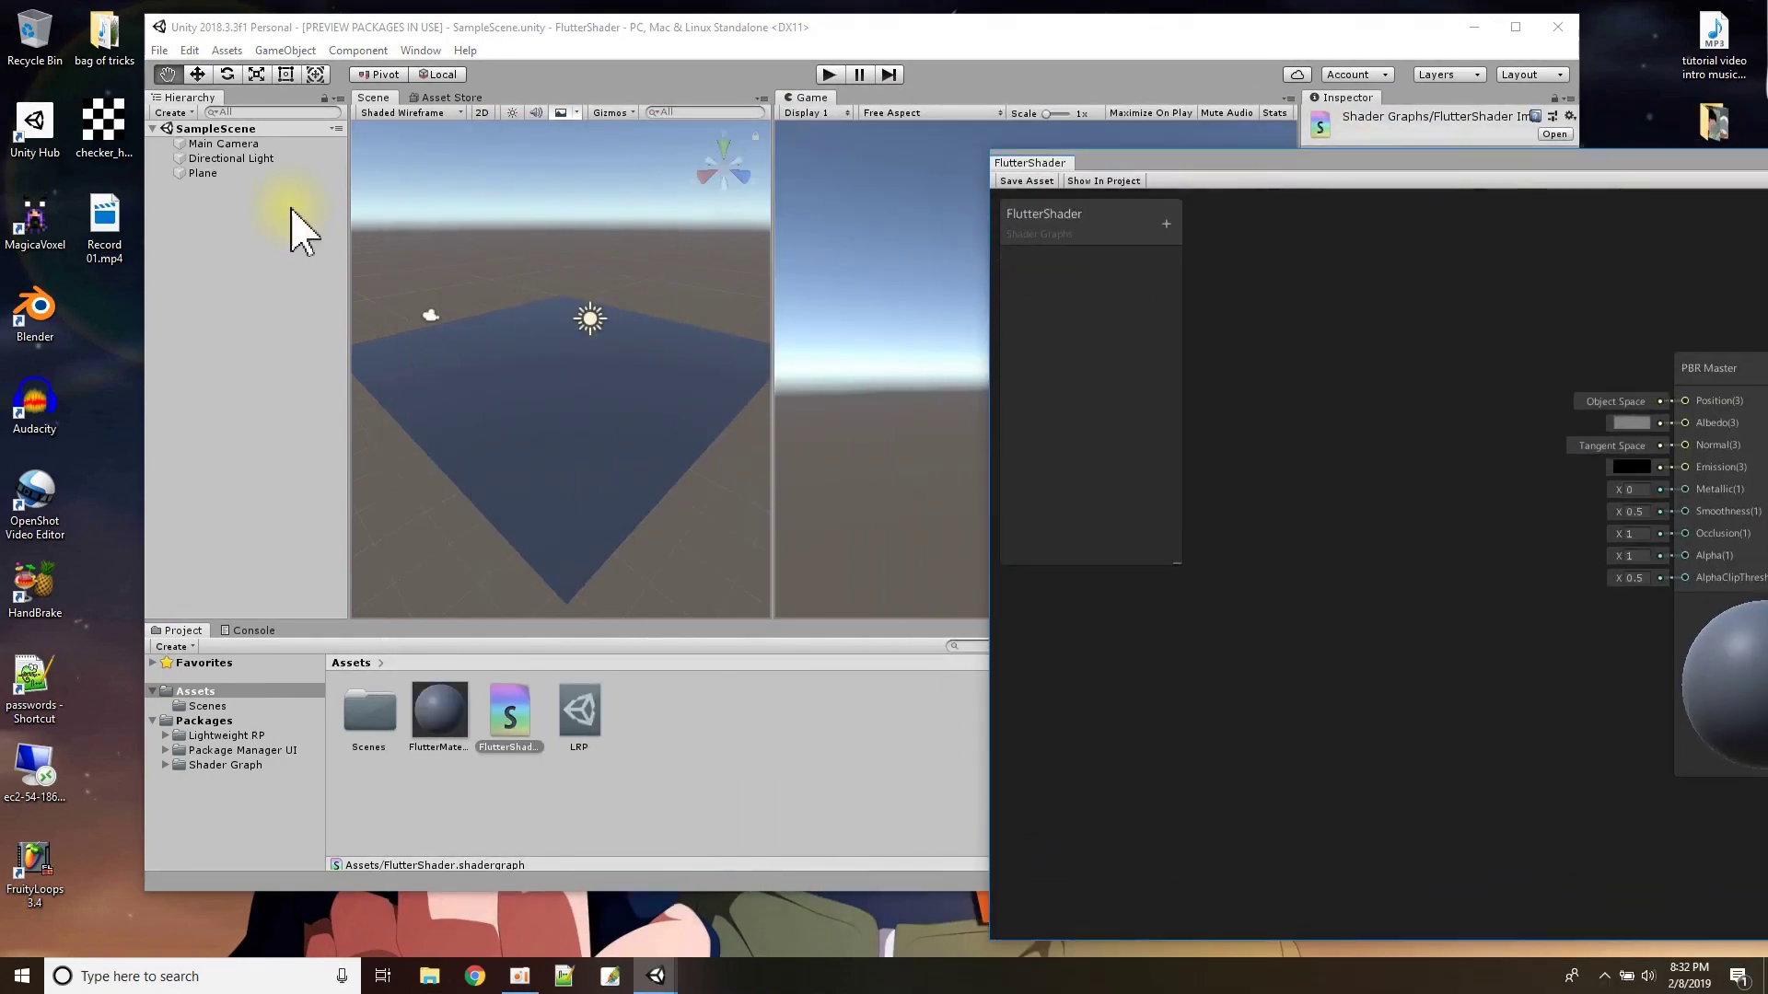
pyautogui.moveTo(99, 118); pyautogui.dragTo(688, 763)
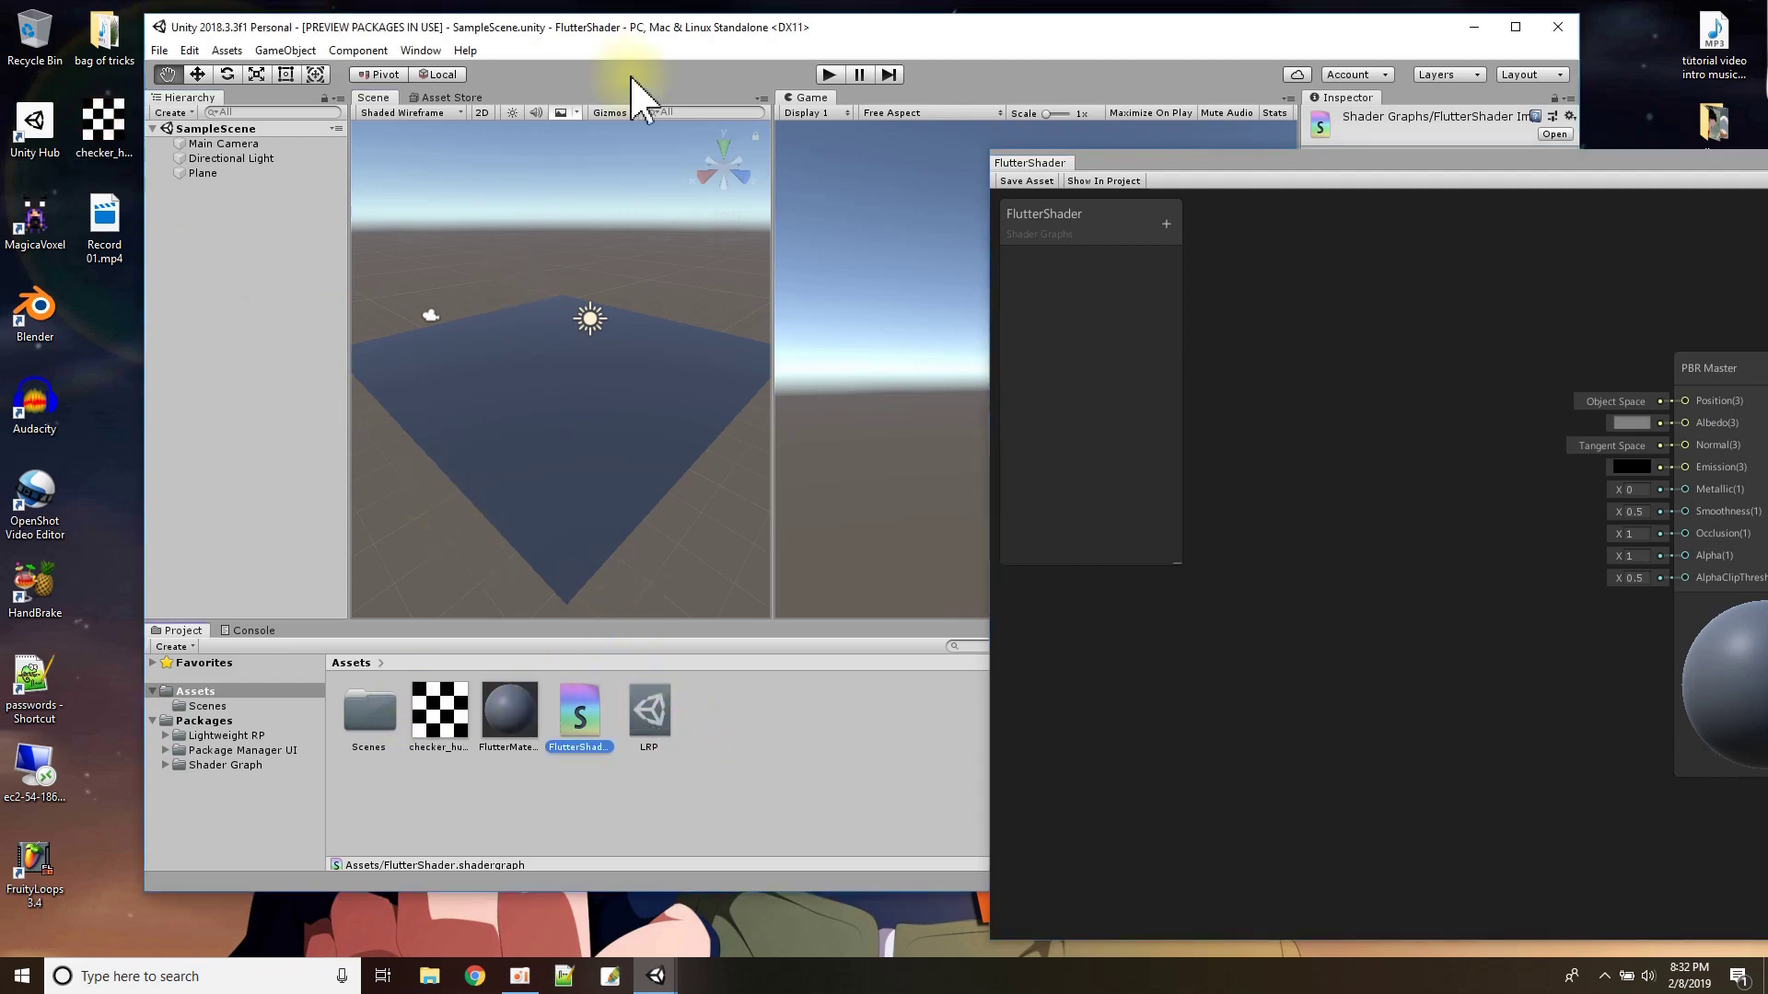
# - Bring the FlutterShader graph back into full view, moving PBR Master aside to make room for a new Position node
pyautogui.moveTo(628, 35); pyautogui.dragTo(495, 26)
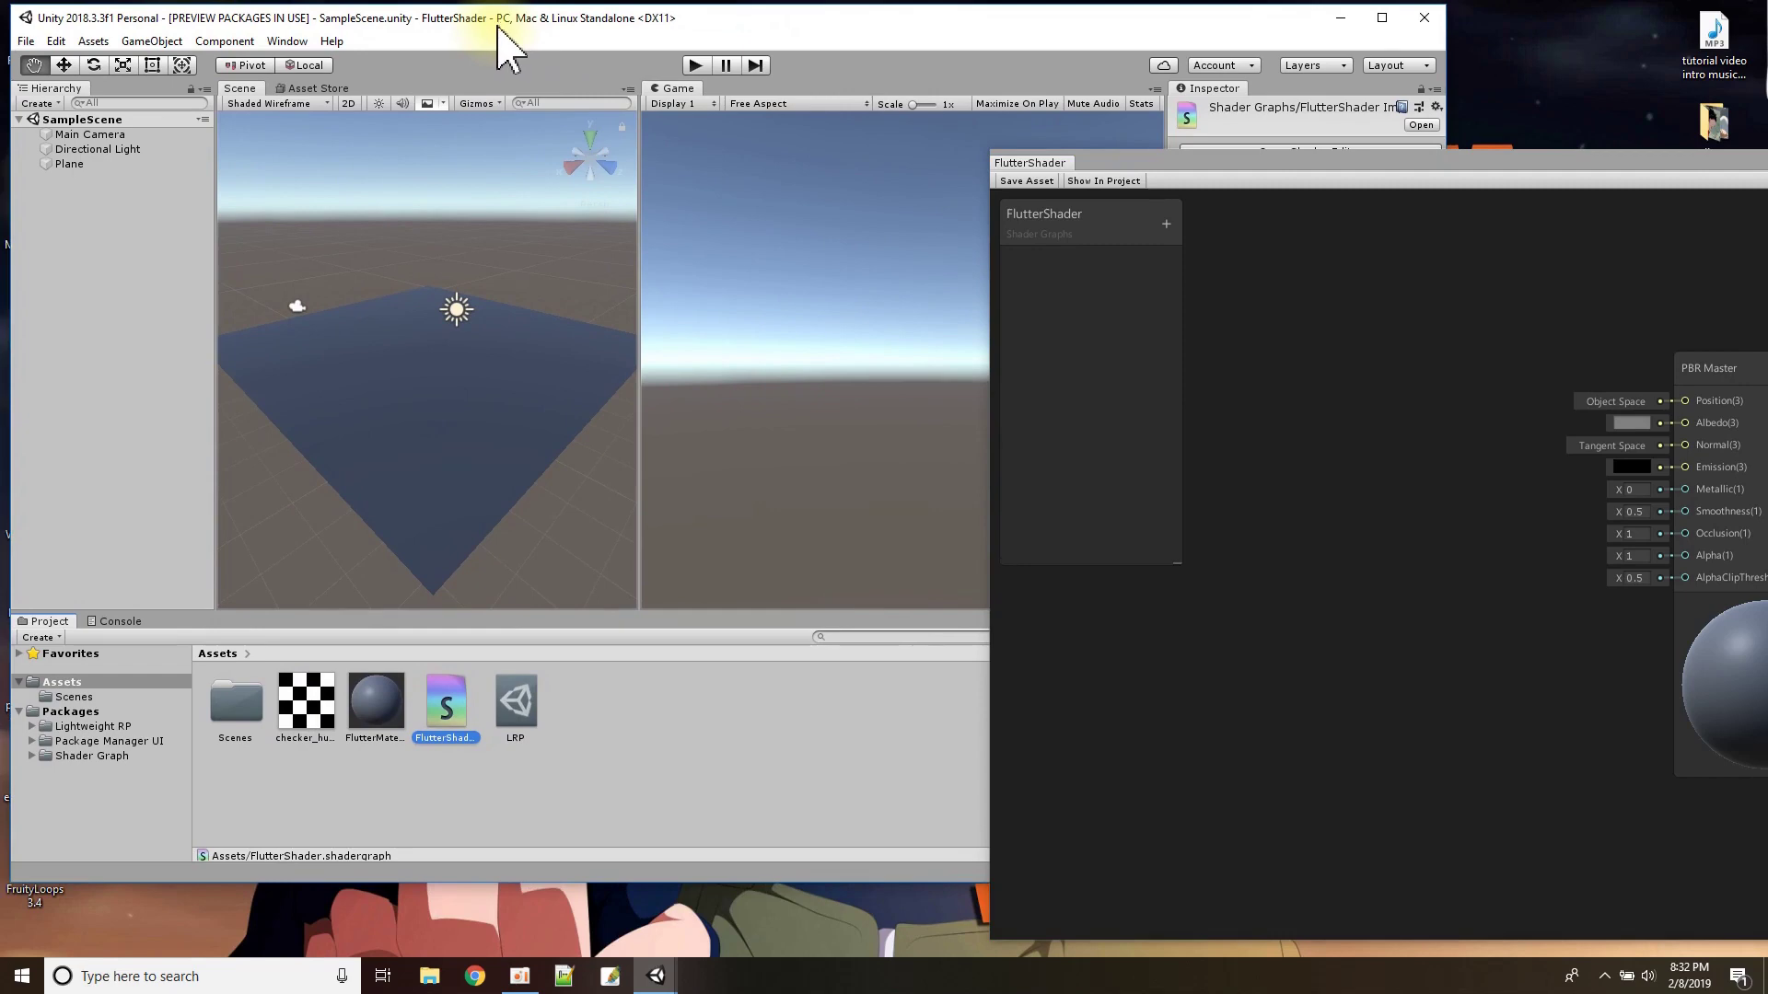
pyautogui.moveTo(1169, 163); pyautogui.dragTo(494, 170)
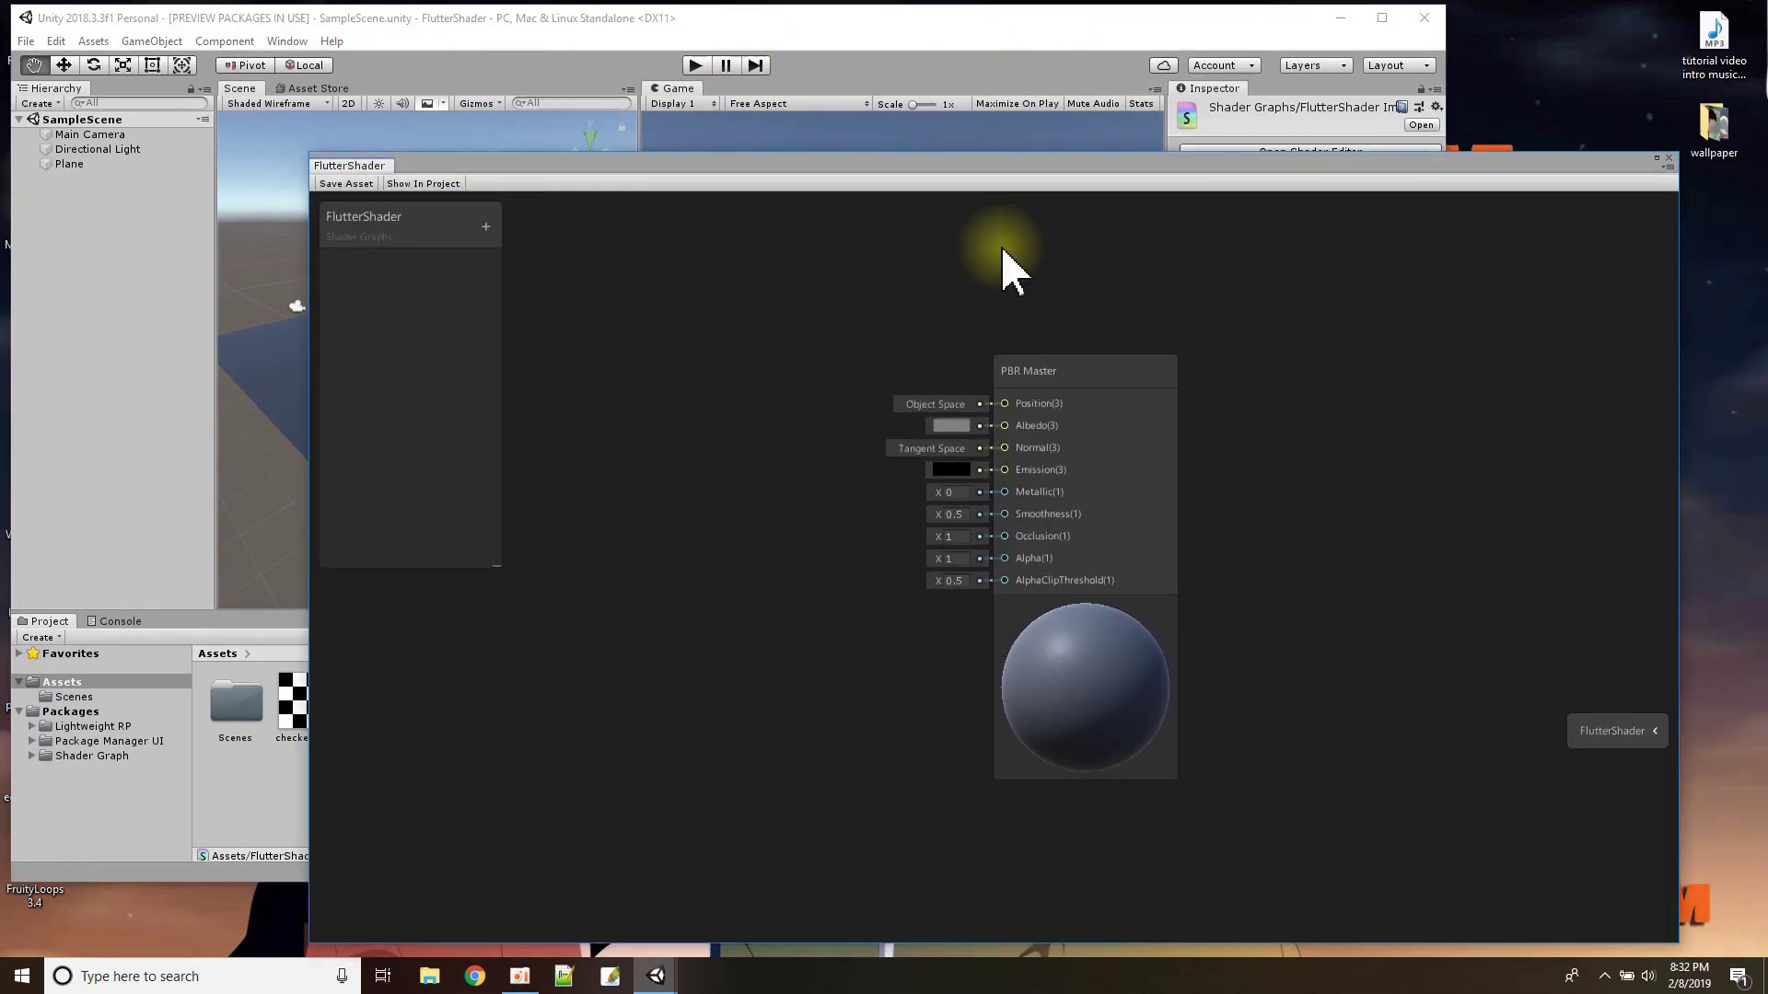
pyautogui.moveTo(1073, 383); pyautogui.dragTo(1493, 276)
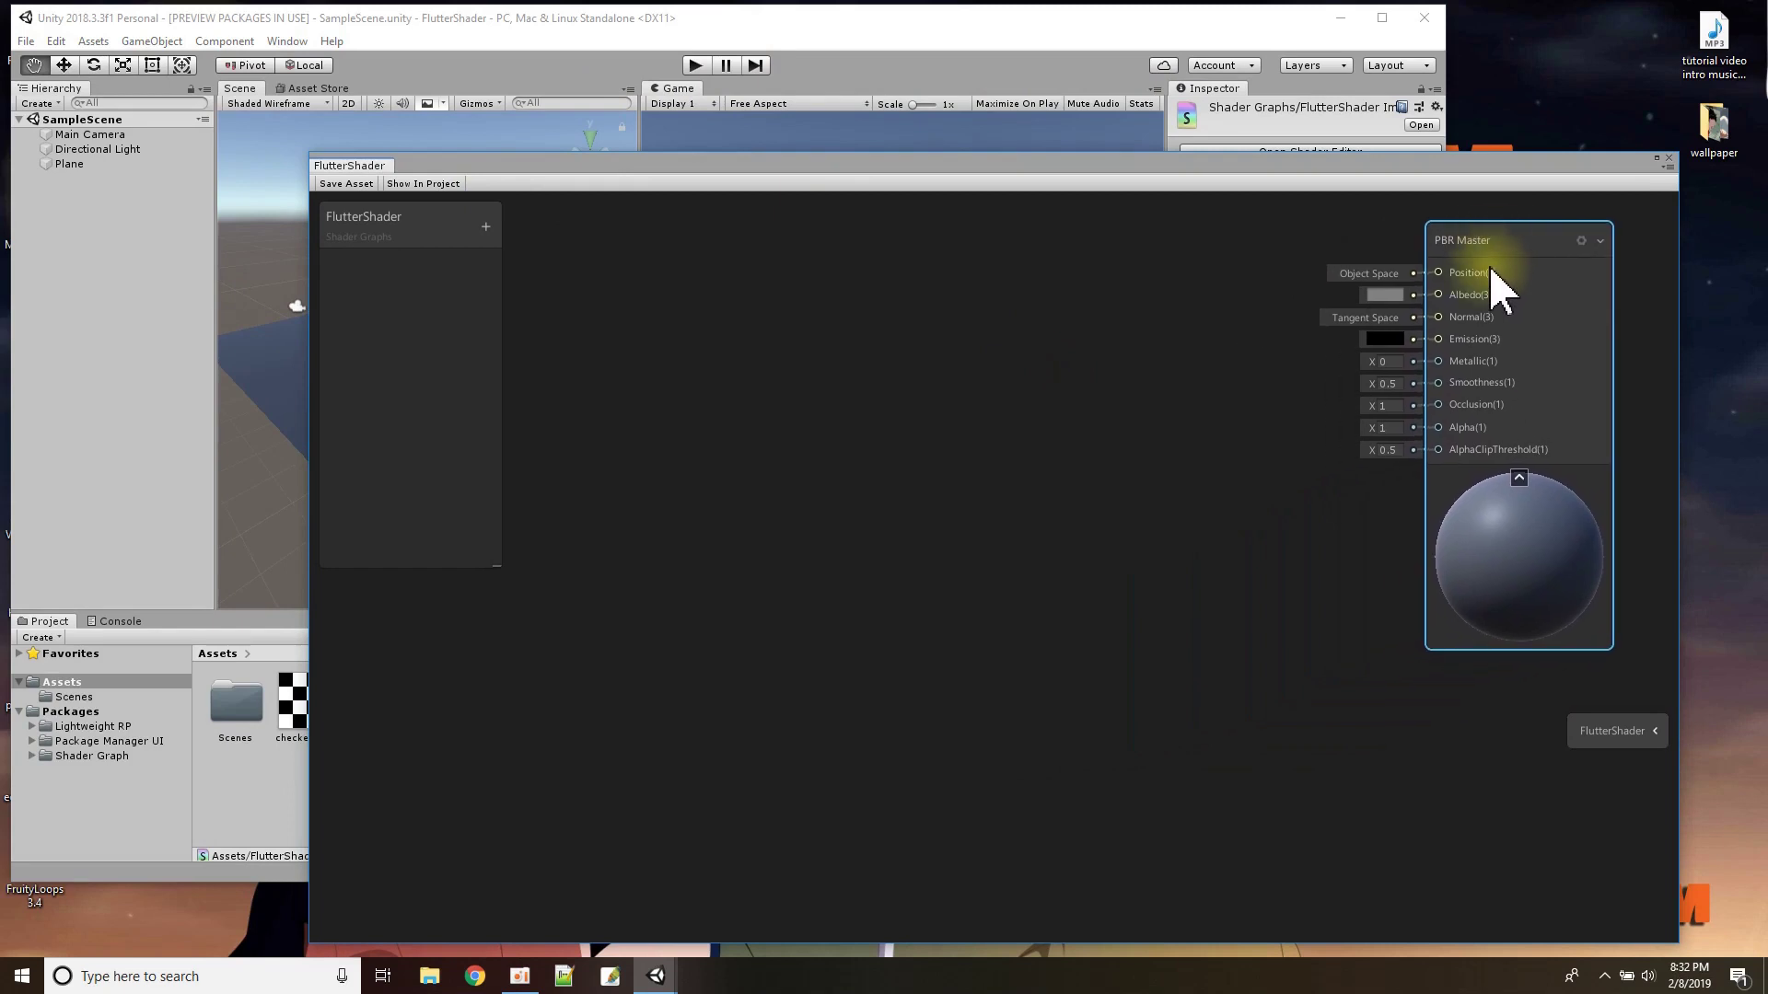
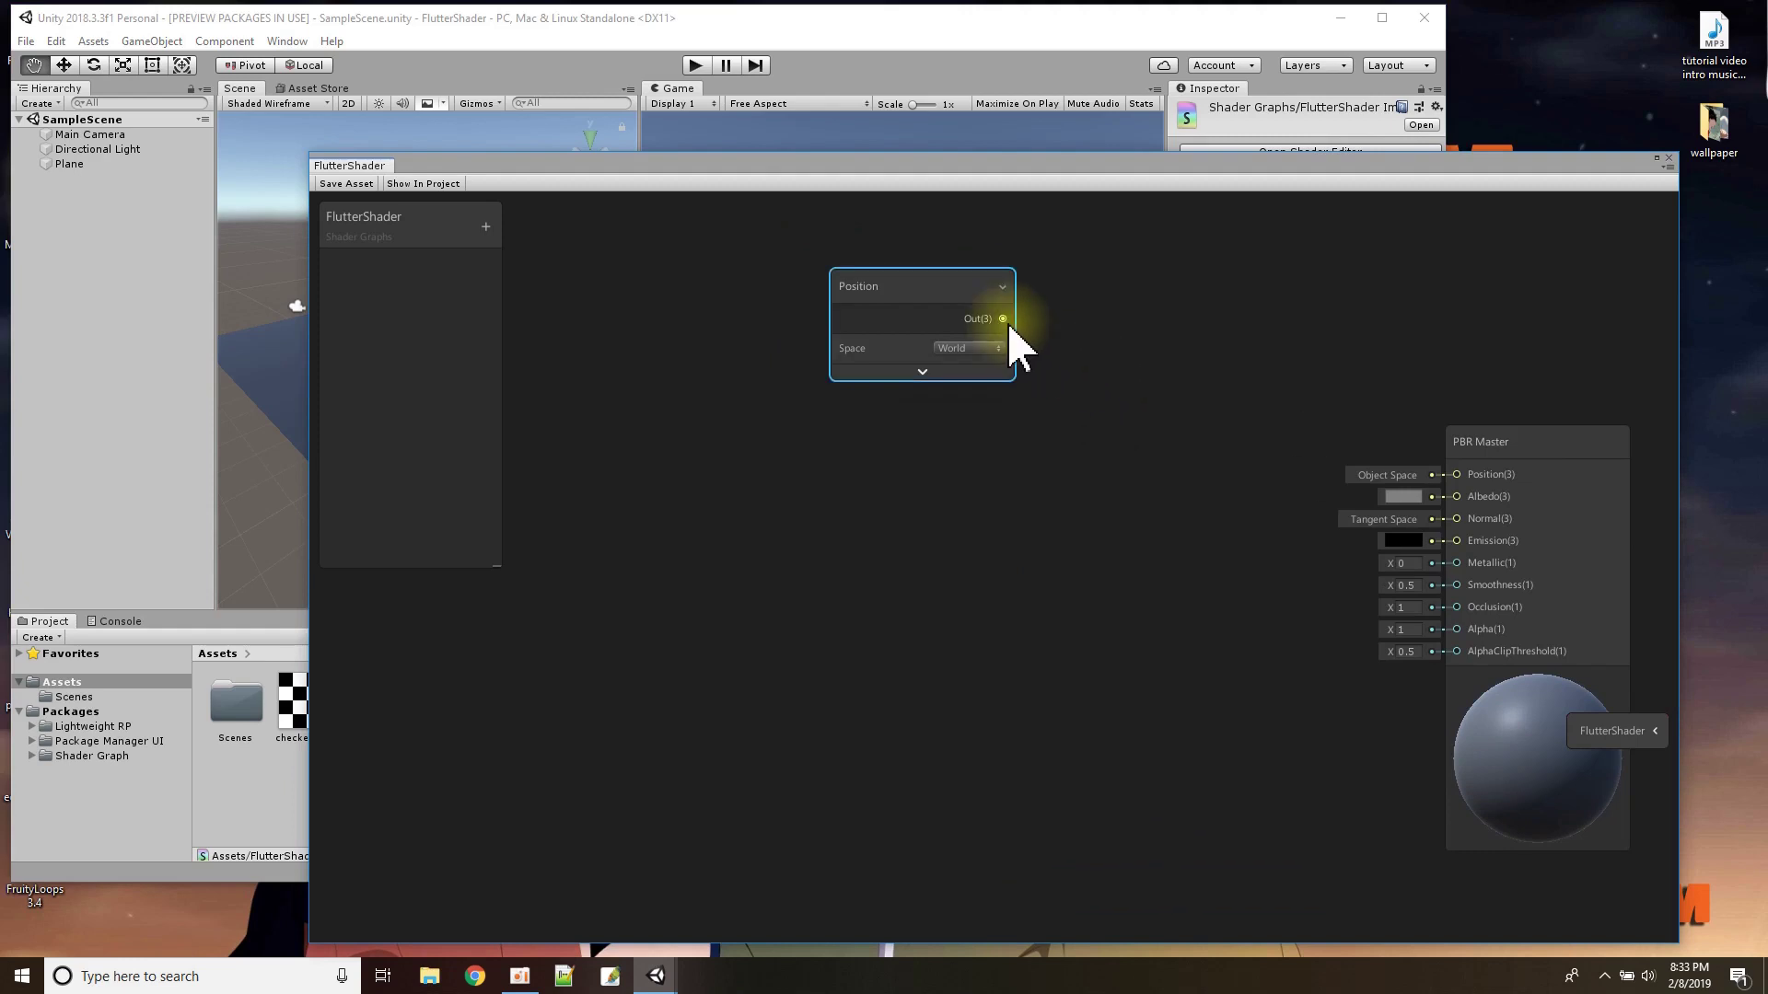
pyautogui.moveTo(1003, 318); pyautogui.dragTo(1457, 479)
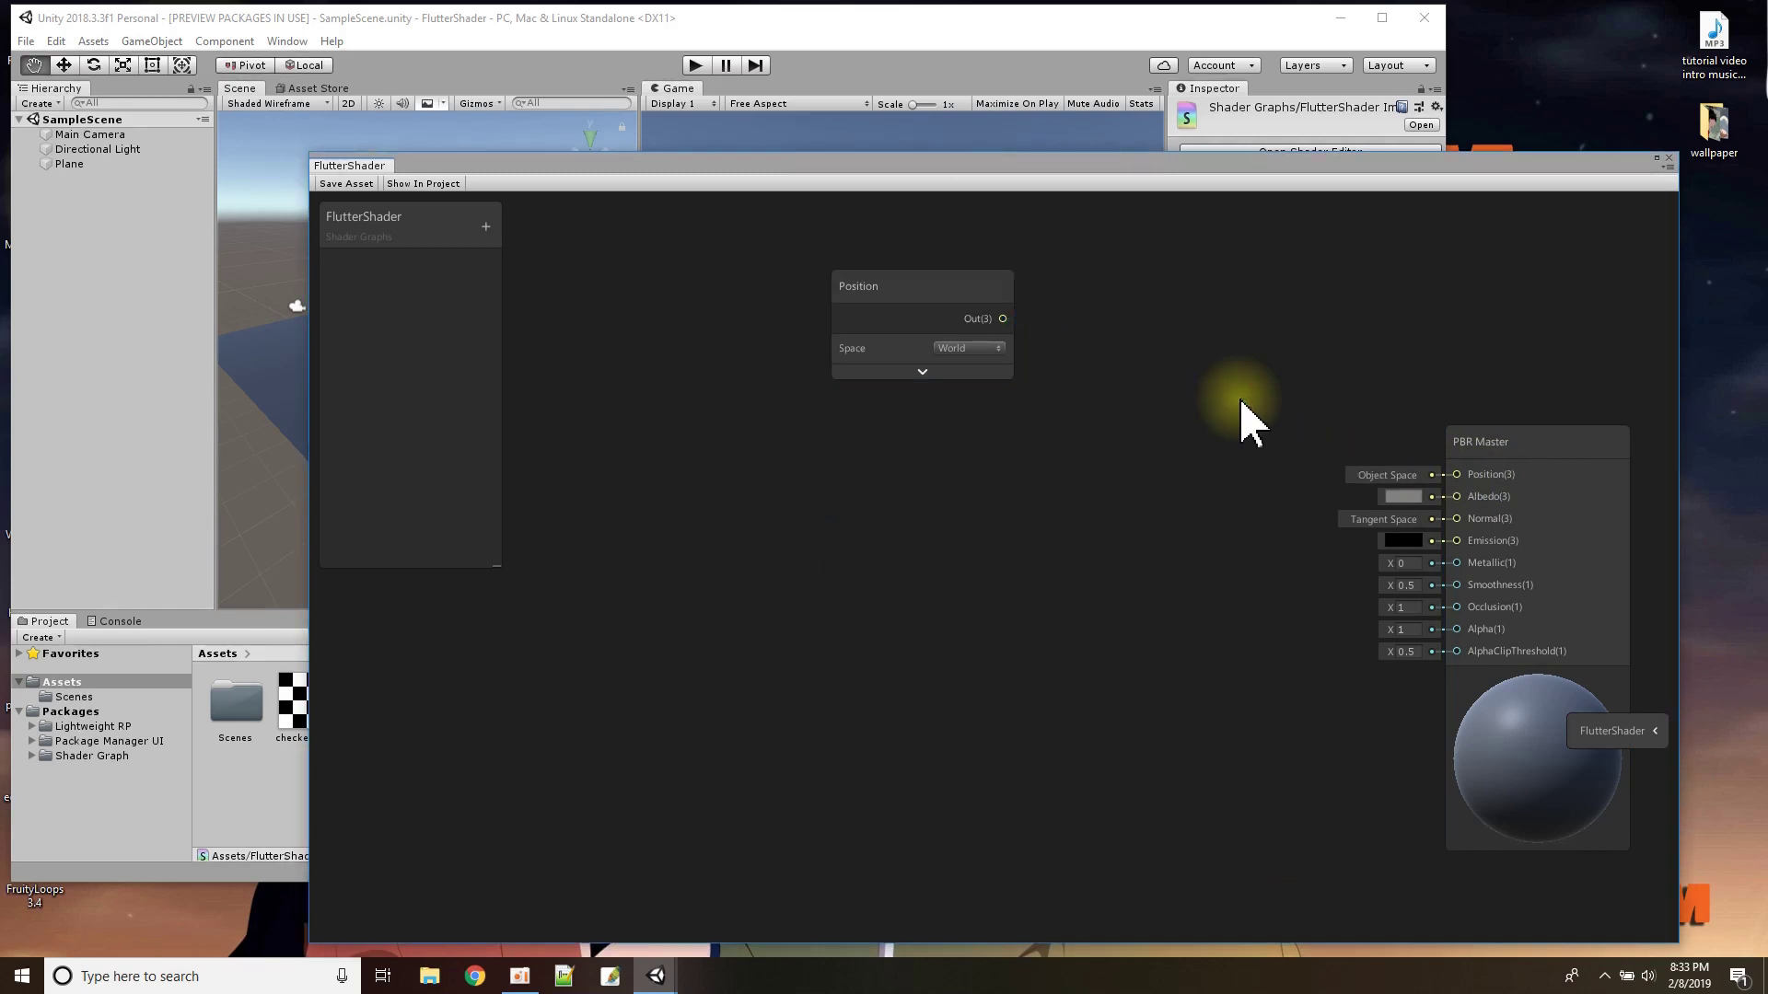
# - Add a Split node between Position and PBR Master and connect the Position output to the Split input
pyautogui.rightClick(1138, 372)
pyautogui.click(1162, 384)
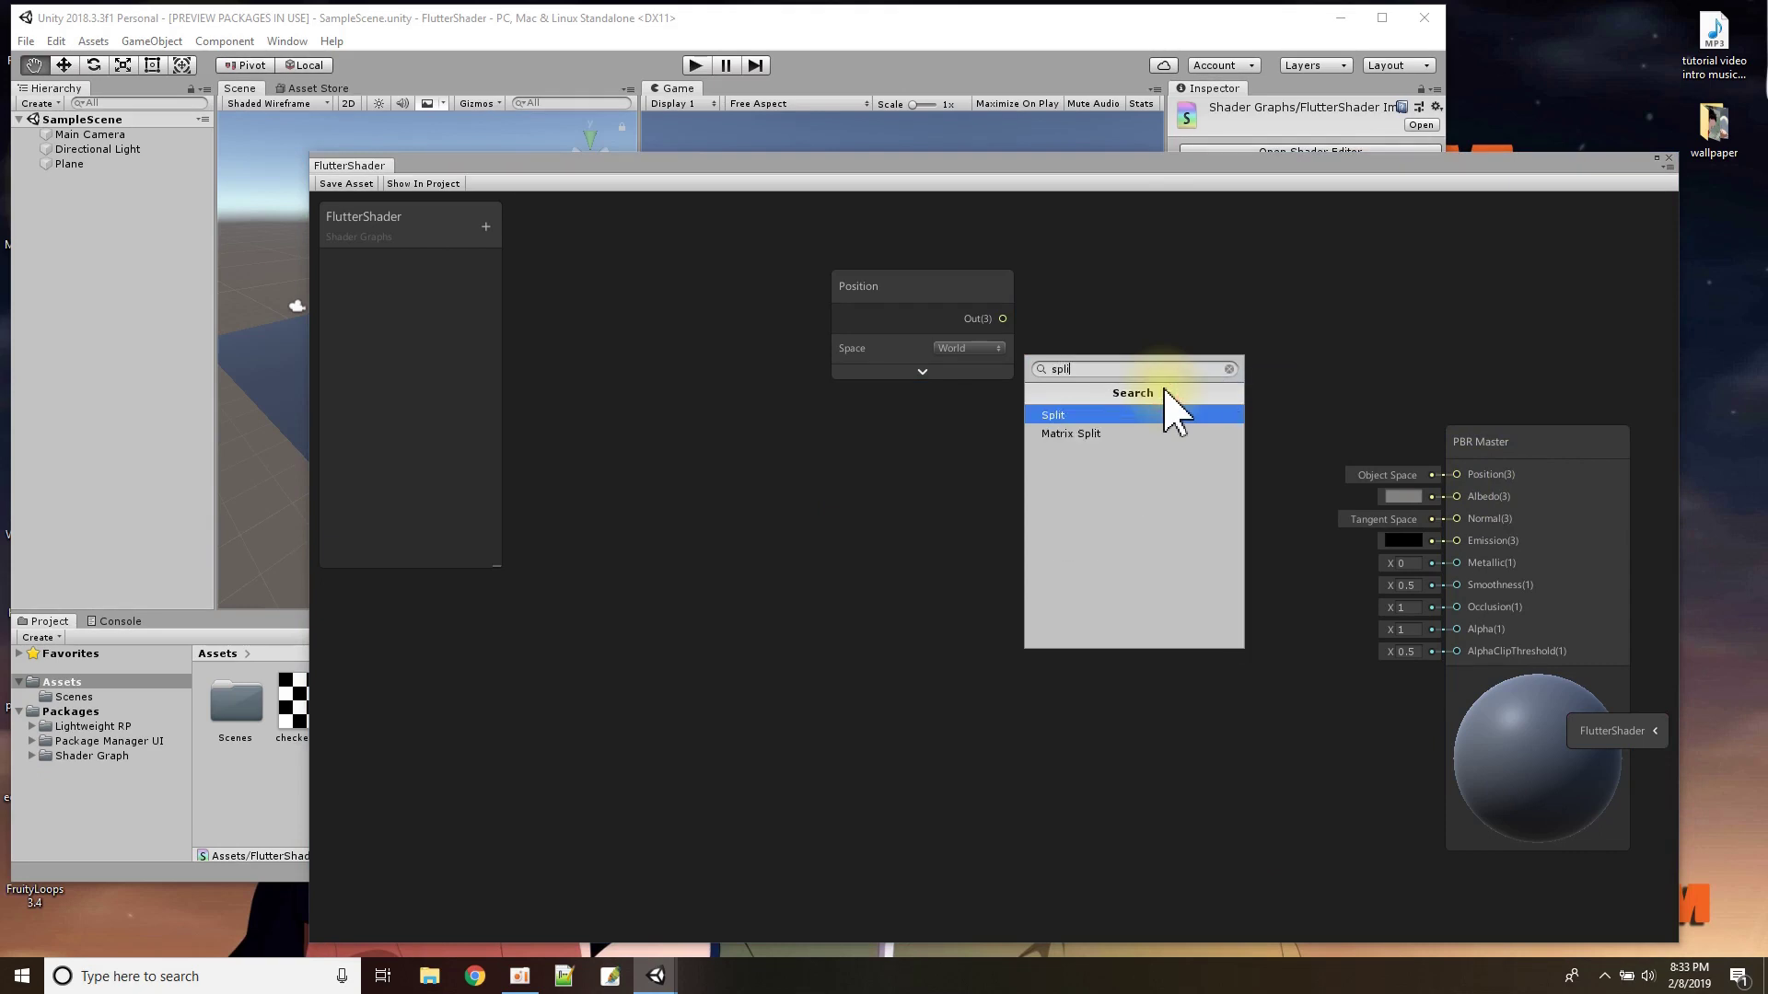
pyautogui.press('Return')
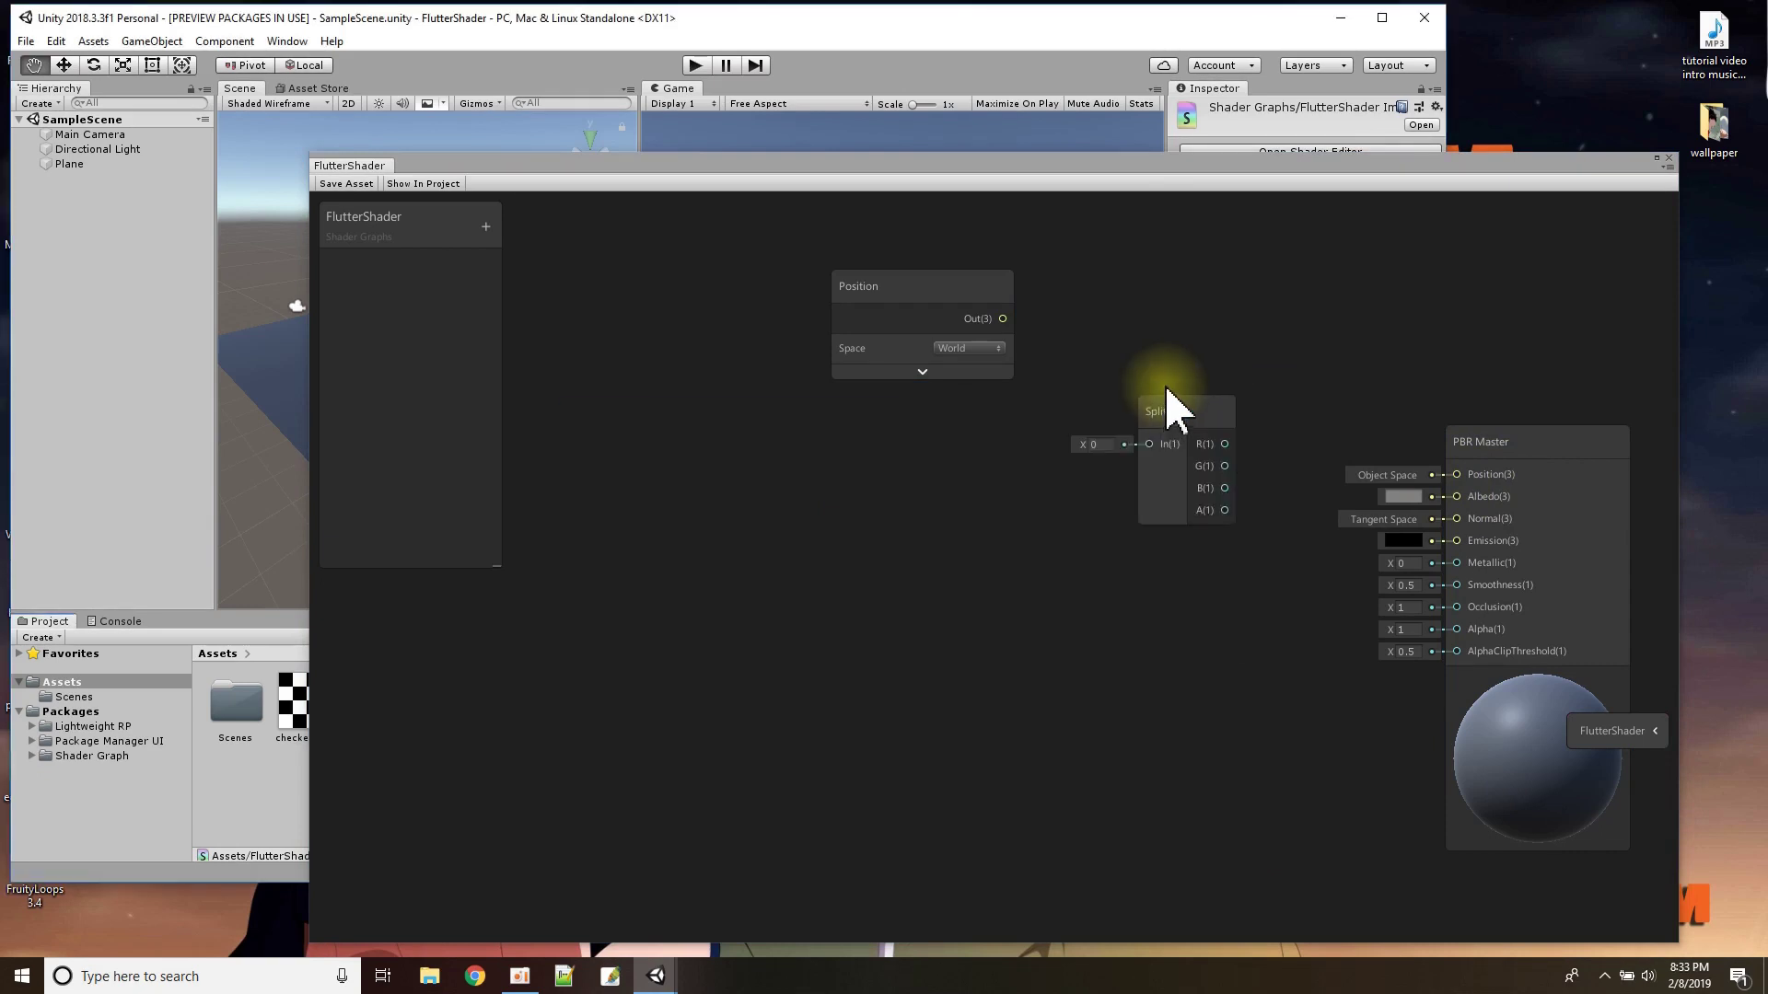
pyautogui.moveTo(1169, 415); pyautogui.dragTo(1154, 327)
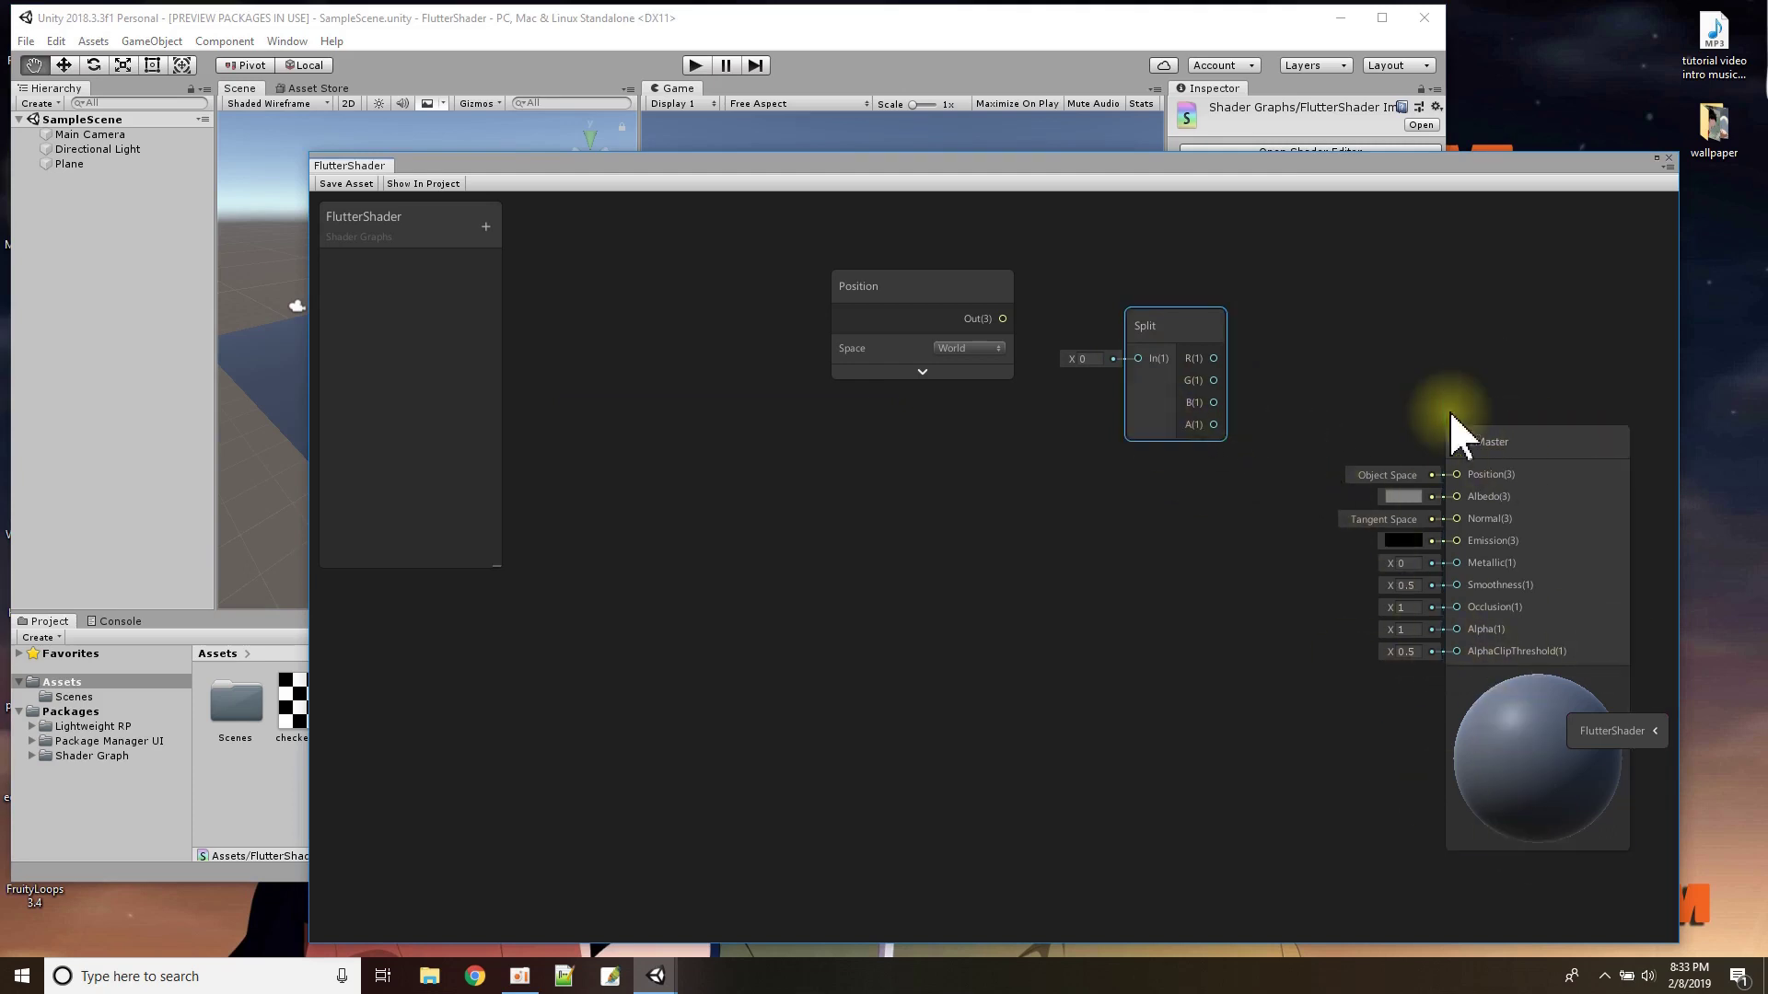
pyautogui.moveTo(1498, 450); pyautogui.dragTo(1498, 313)
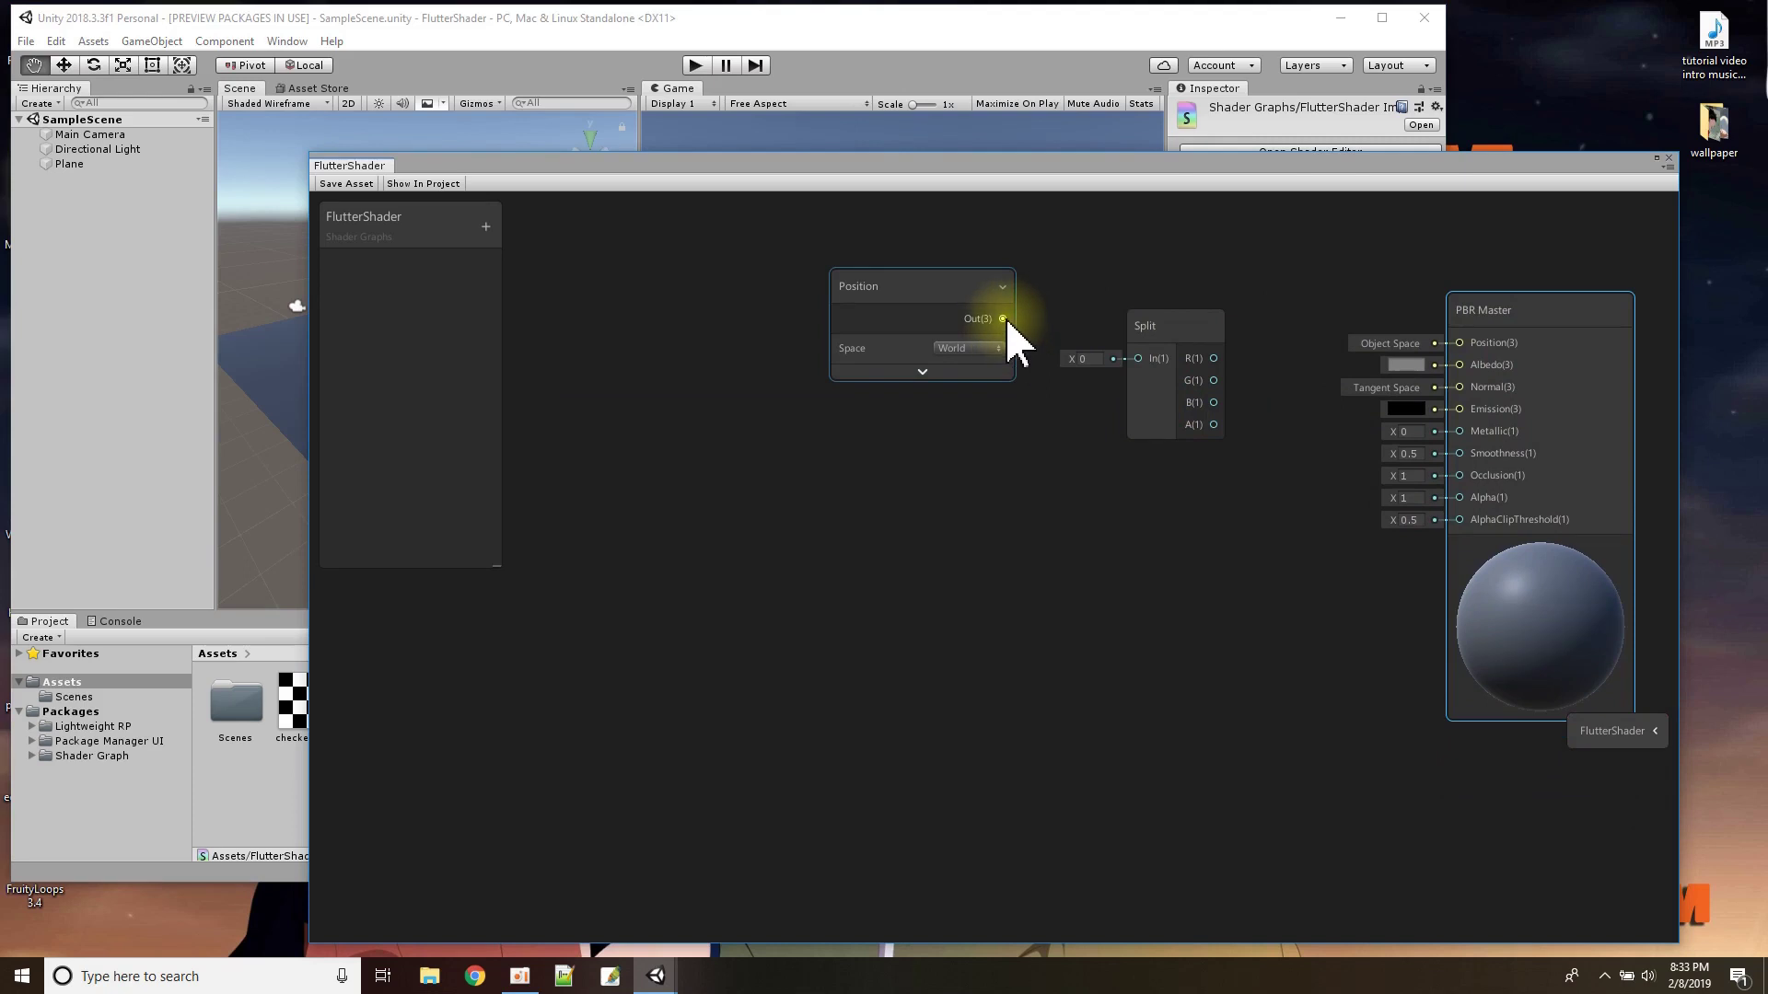
pyautogui.moveTo(1002, 319); pyautogui.dragTo(1138, 359)
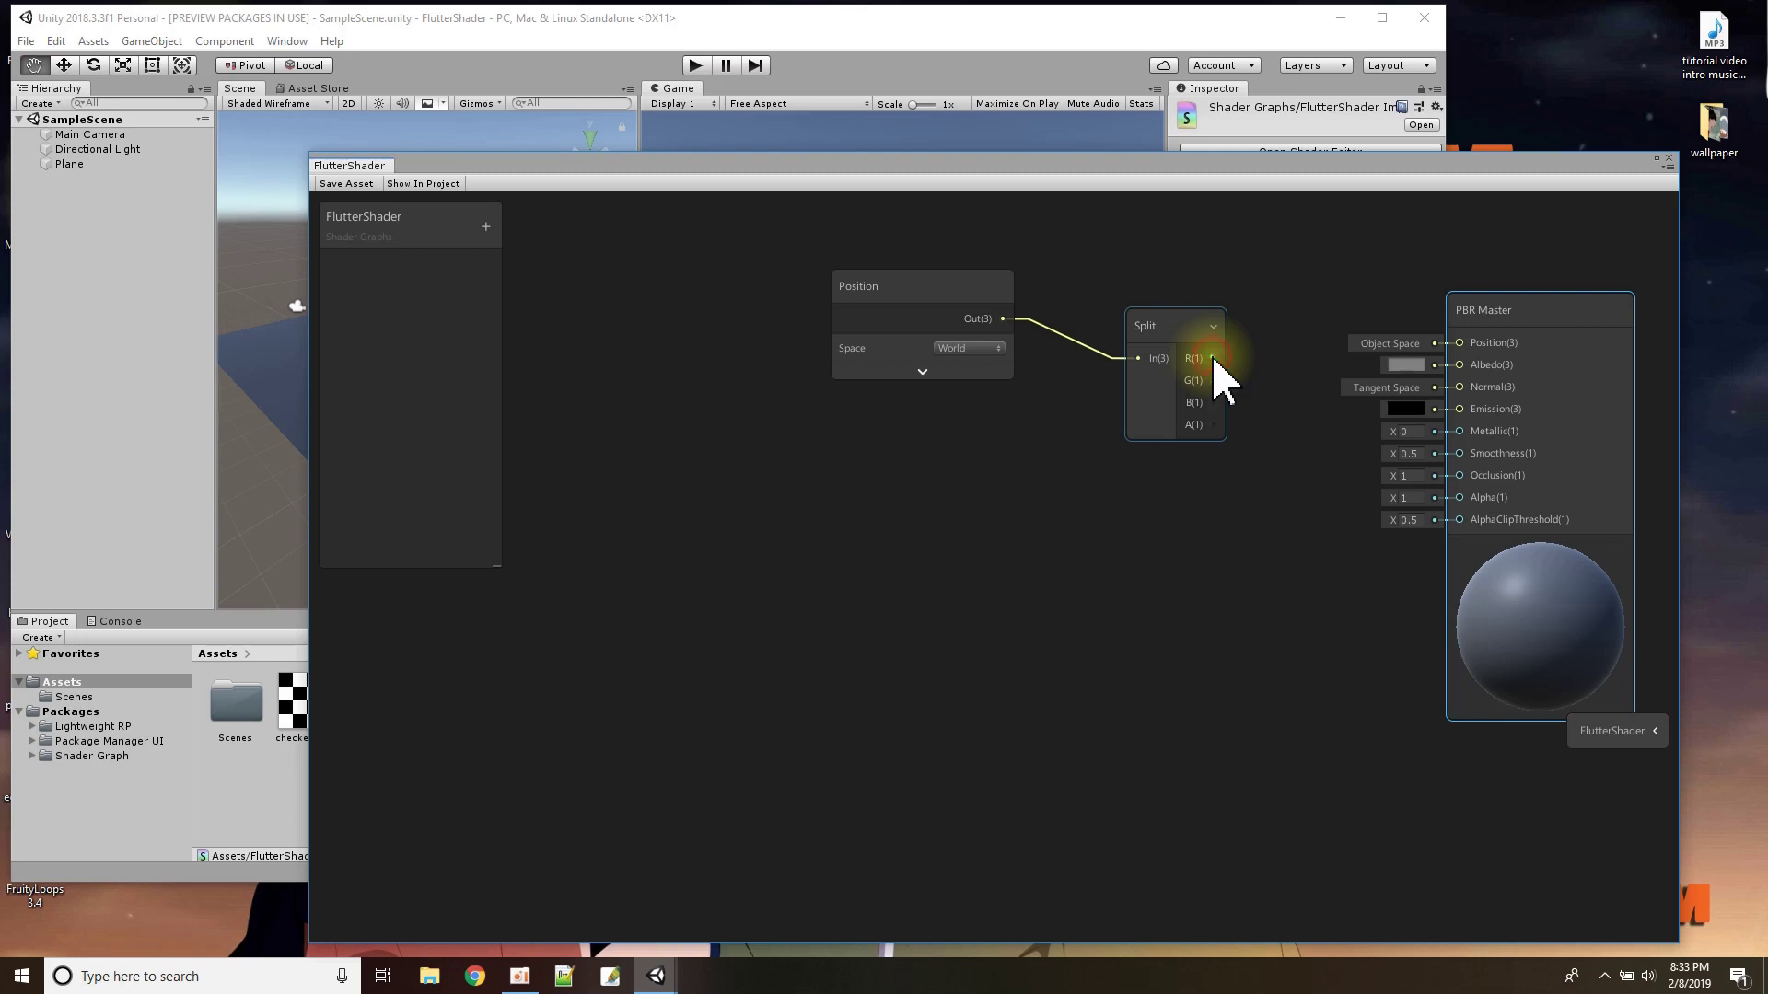
# - Shift the Position and Split nodes away from PBR Master and add a Vector 3 node in the gap
pyautogui.moveTo(1152, 333); pyautogui.dragTo(913, 316)
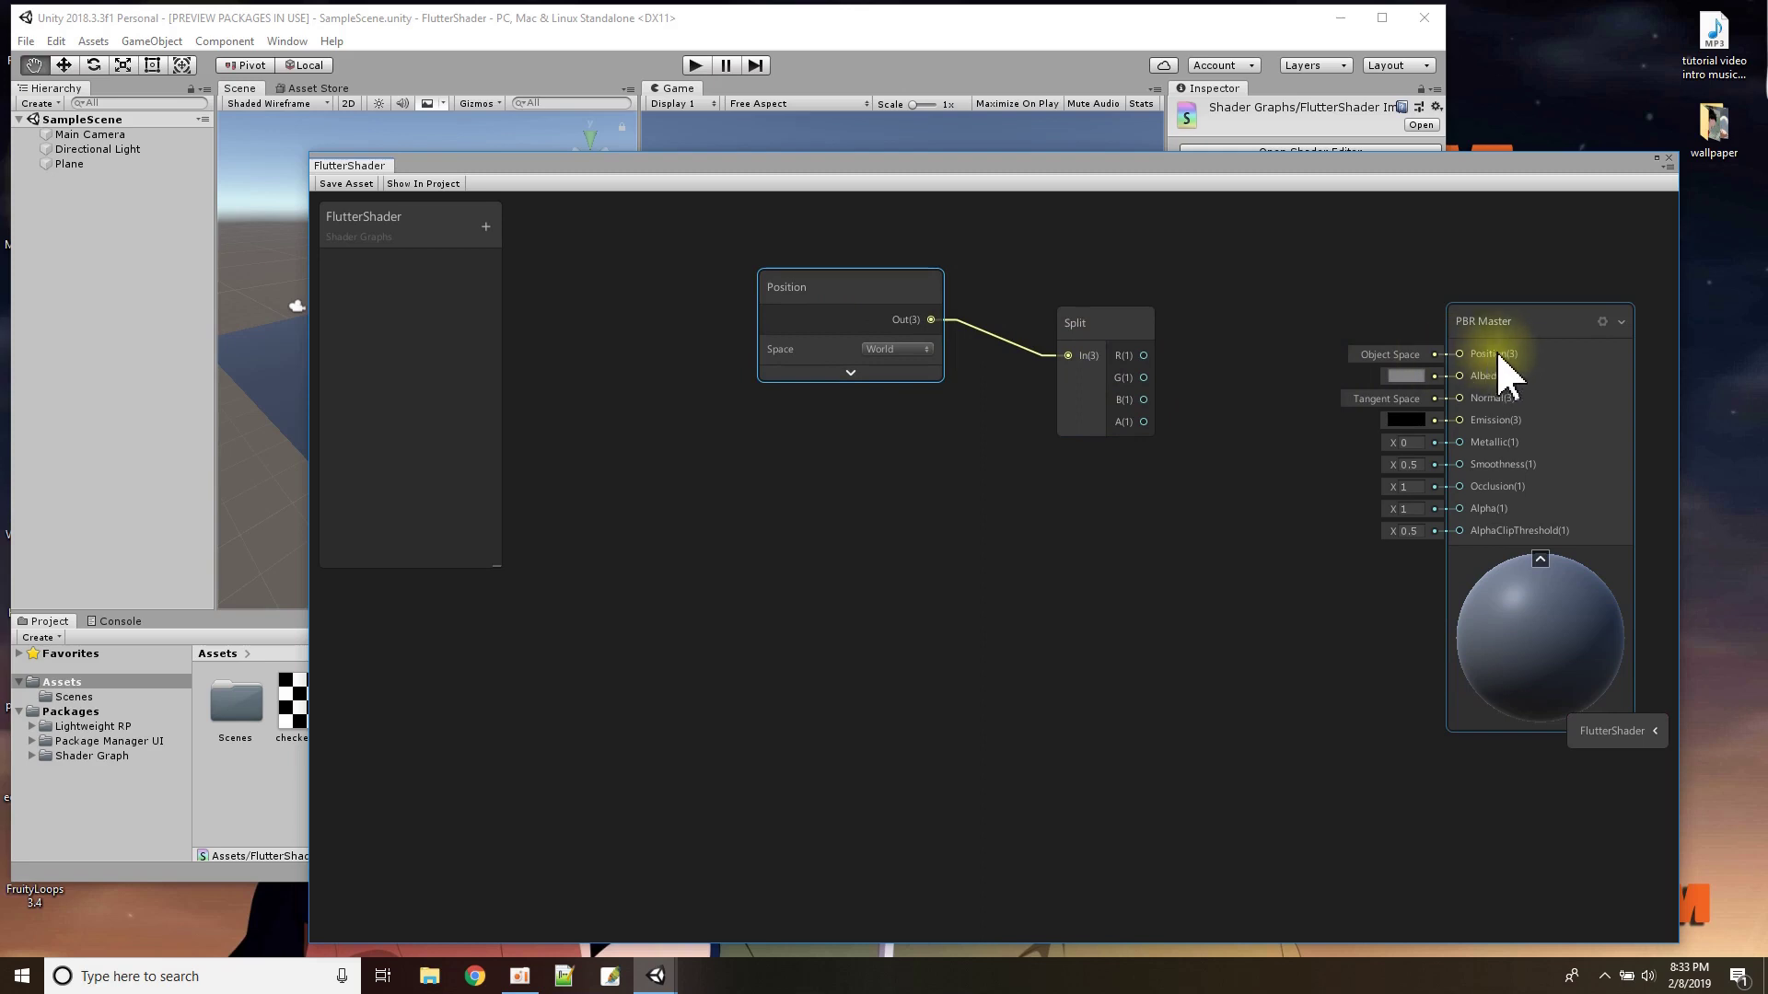
pyautogui.moveTo(1108, 323); pyautogui.dragTo(1054, 317)
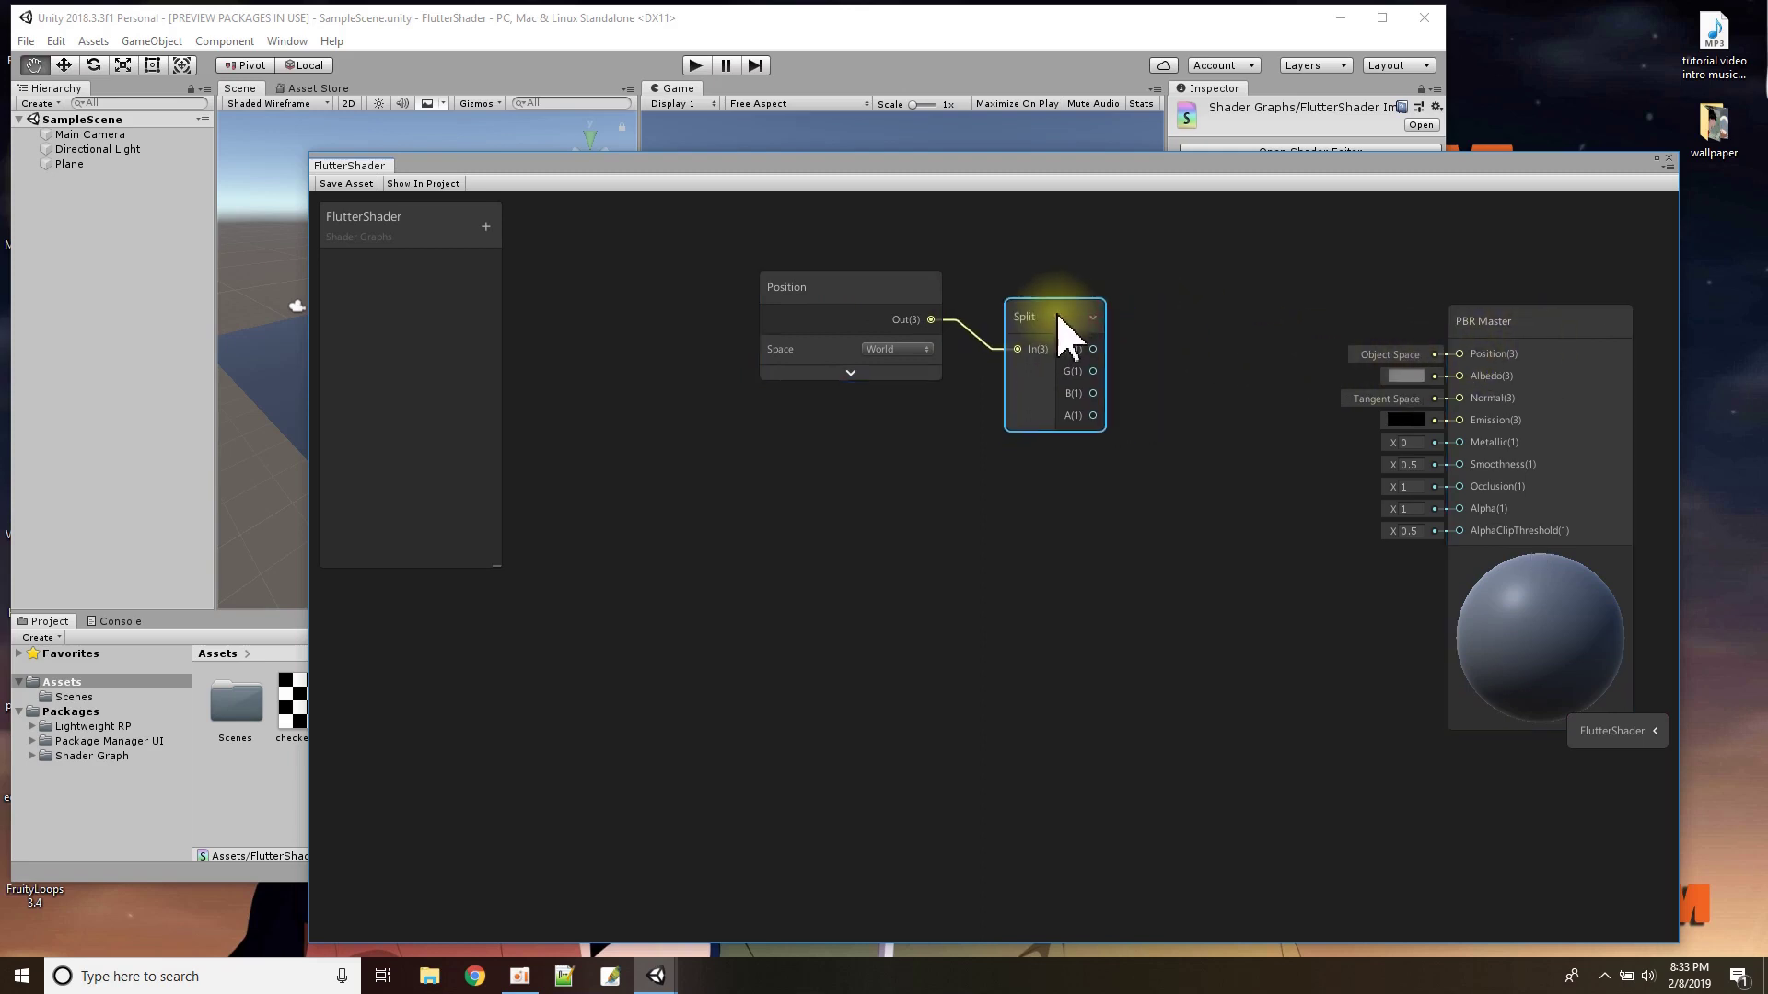
pyautogui.rightClick(1194, 329)
pyautogui.click(1230, 339)
pyautogui.write('vector3')
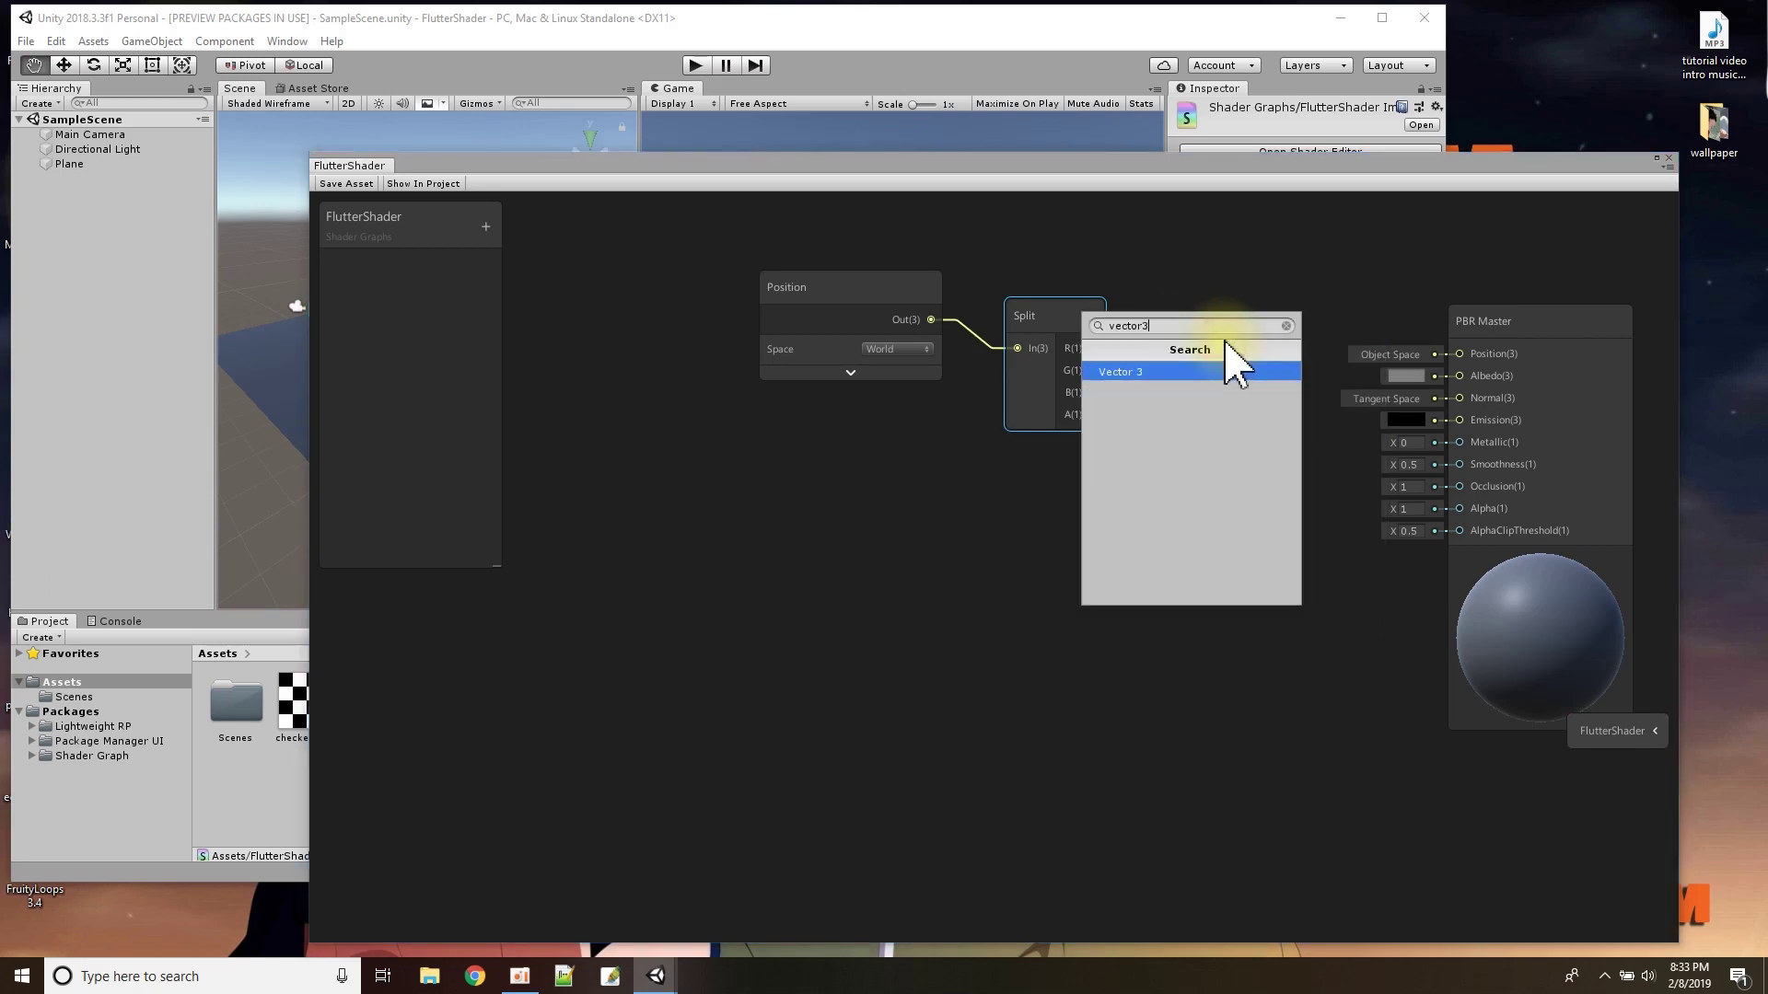
pyautogui.press('Return')
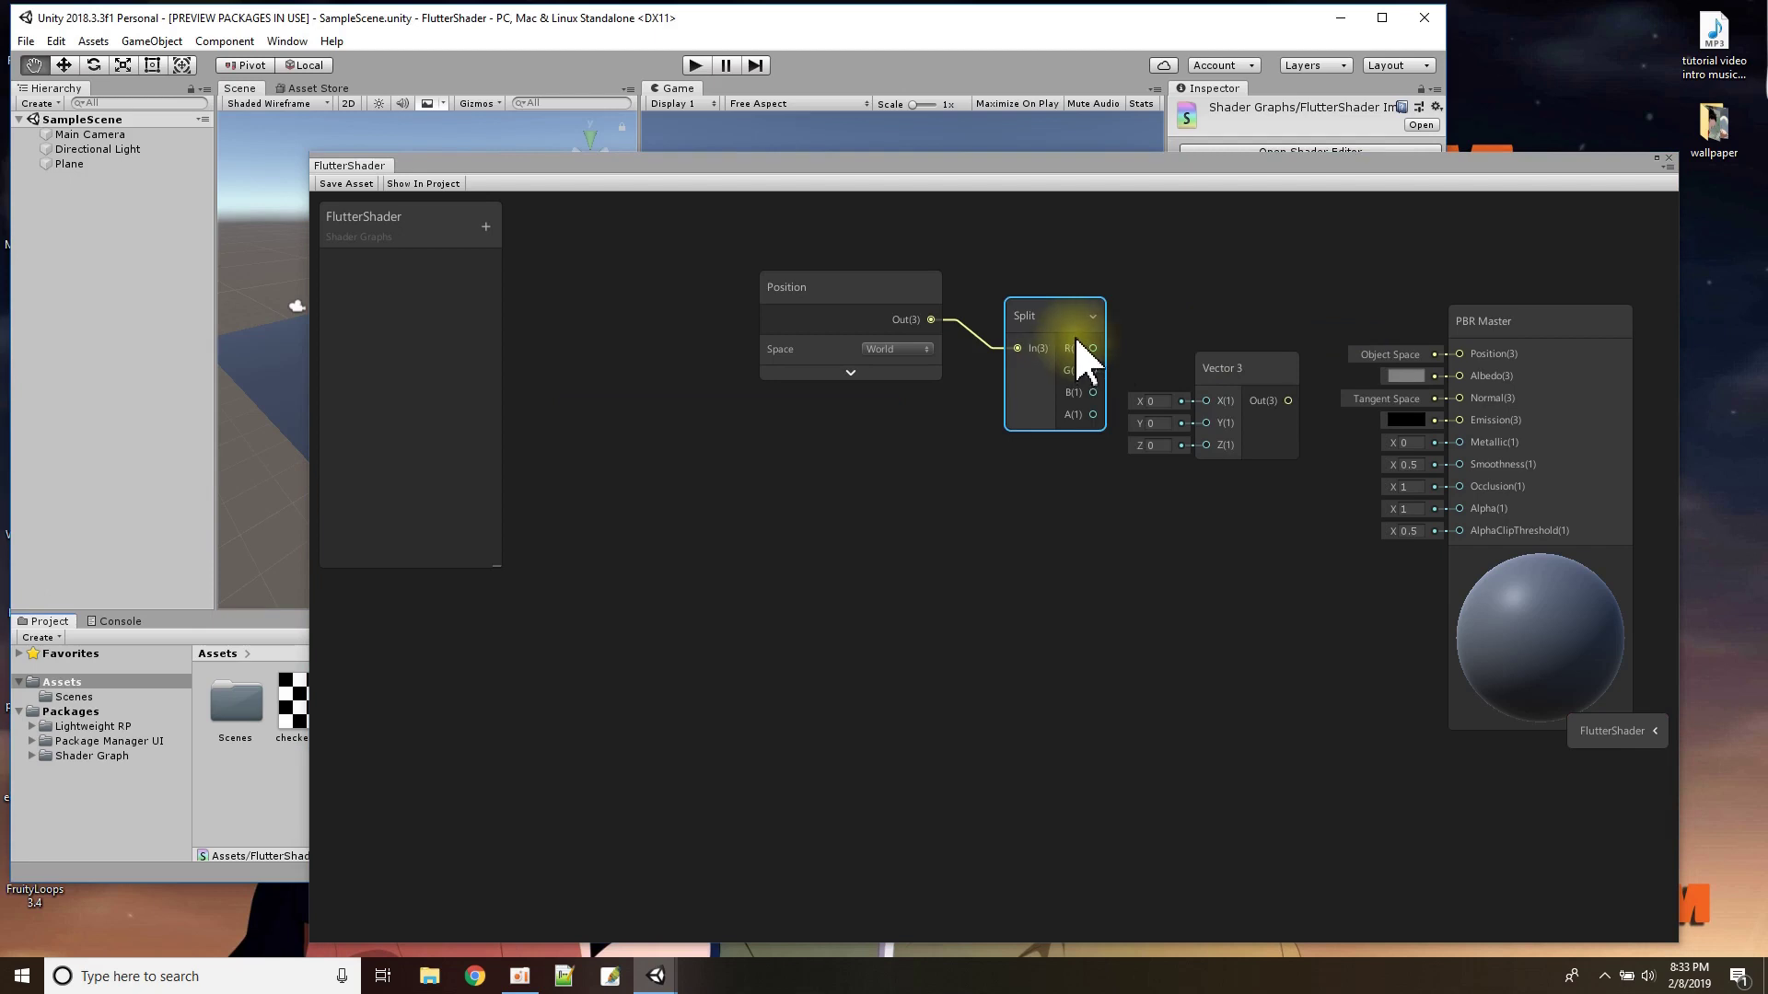
# - Connect Split's R output to Vector 3's X input and B to Z, and move the graph window to uncover the Scene view
pyautogui.moveTo(1093, 348); pyautogui.dragTo(1204, 399)
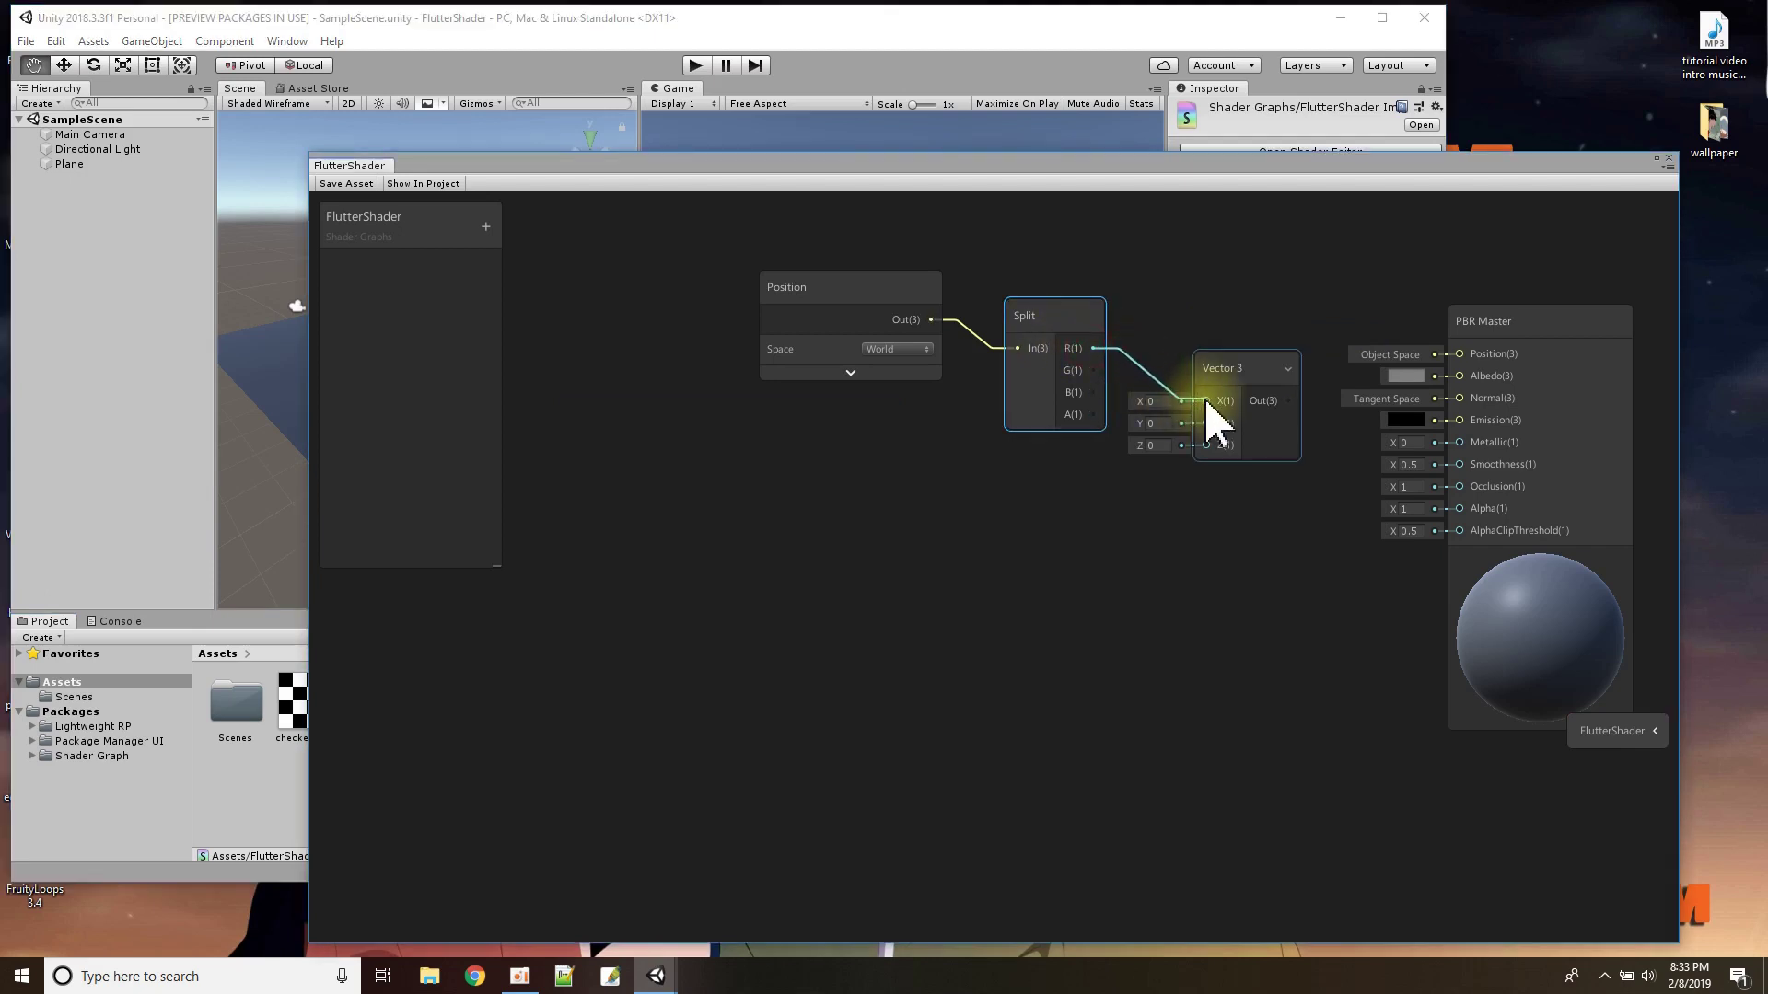
pyautogui.moveTo(1093, 392); pyautogui.dragTo(1207, 446)
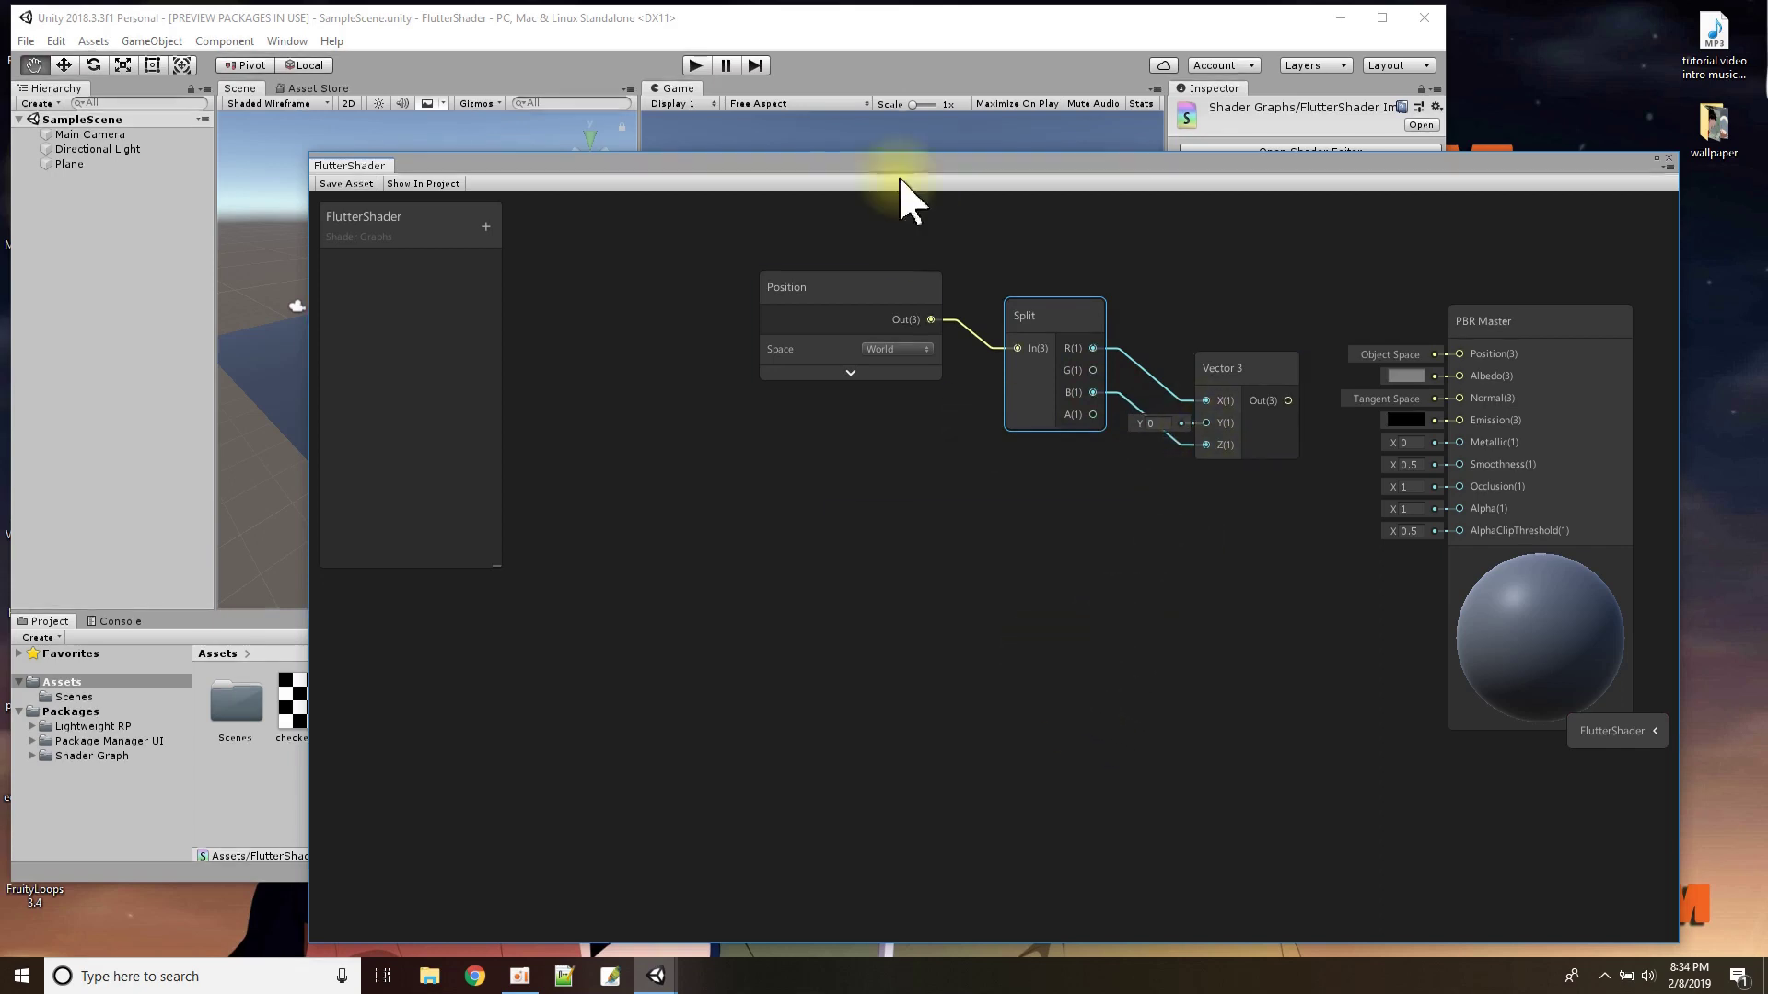
pyautogui.moveTo(679, 166); pyautogui.dragTo(818, 420)
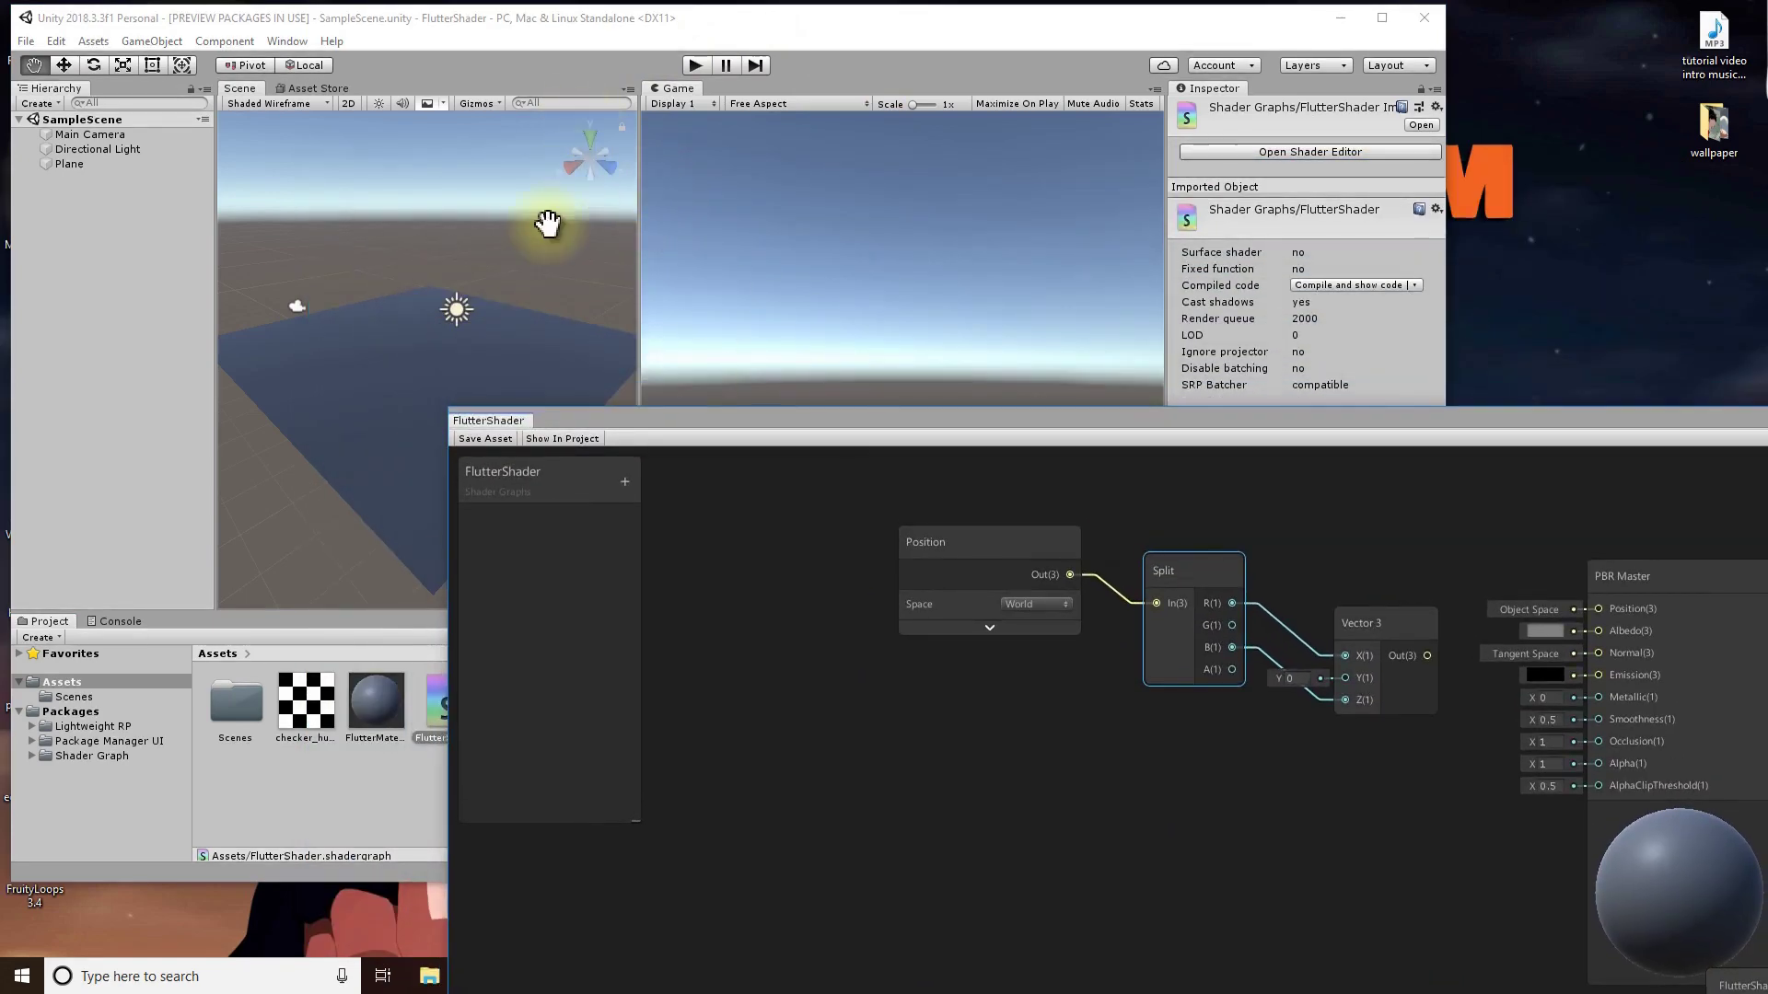
# - Connect the Vector 3 output to PBR Master's Position input and save the FlutterShader asset, keeping the Scene view uncovered
pyautogui.moveTo(695, 417); pyautogui.dragTo(582, 152)
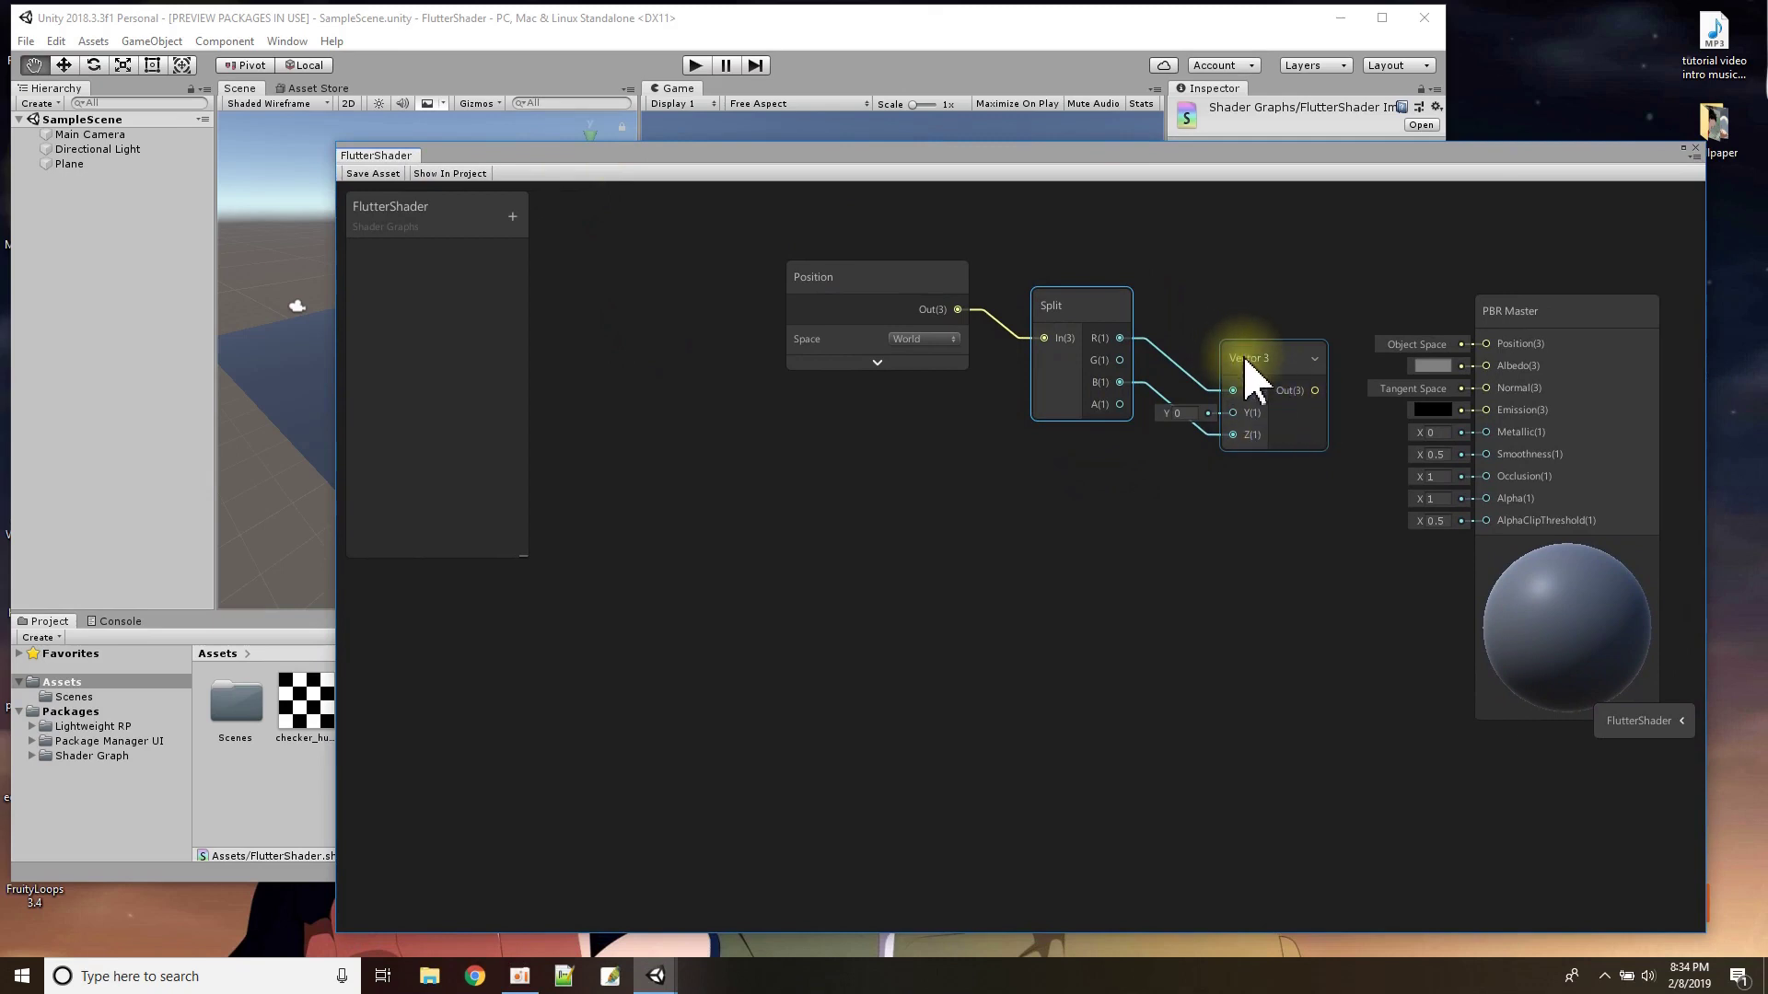
pyautogui.moveTo(1245, 359); pyautogui.dragTo(1484, 348)
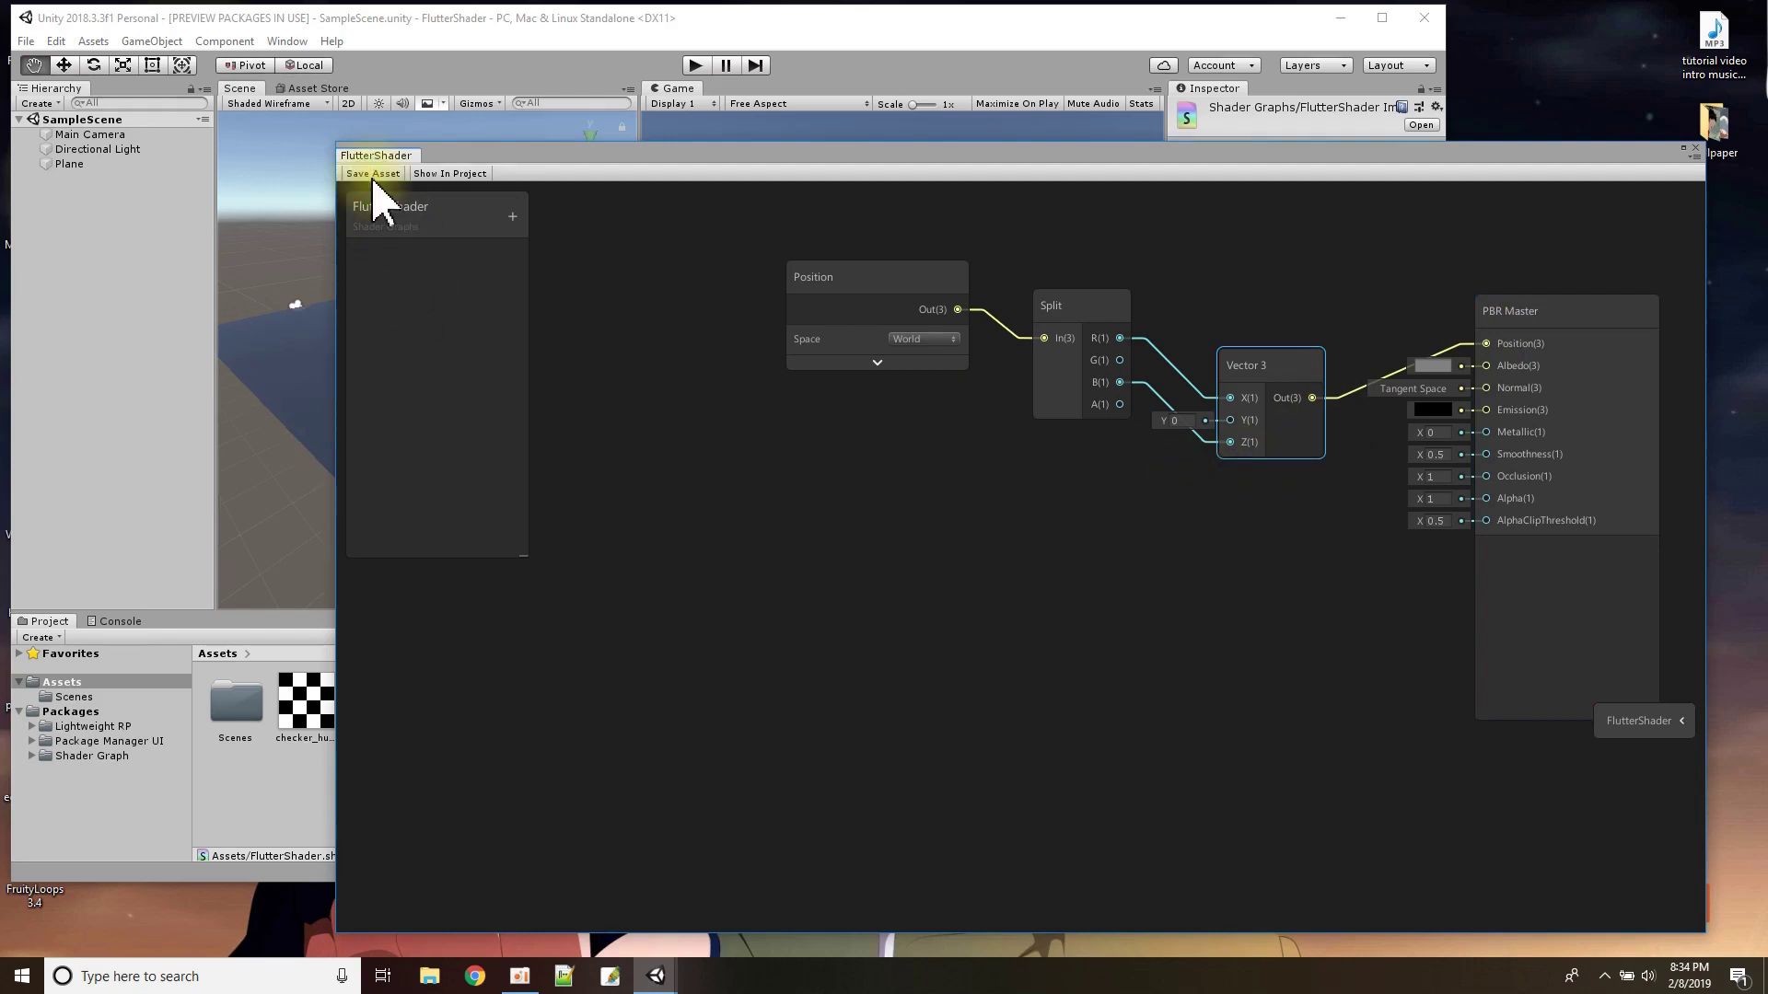
pyautogui.click(559, 35)
pyautogui.moveTo(650, 155); pyautogui.dragTo(729, 484)
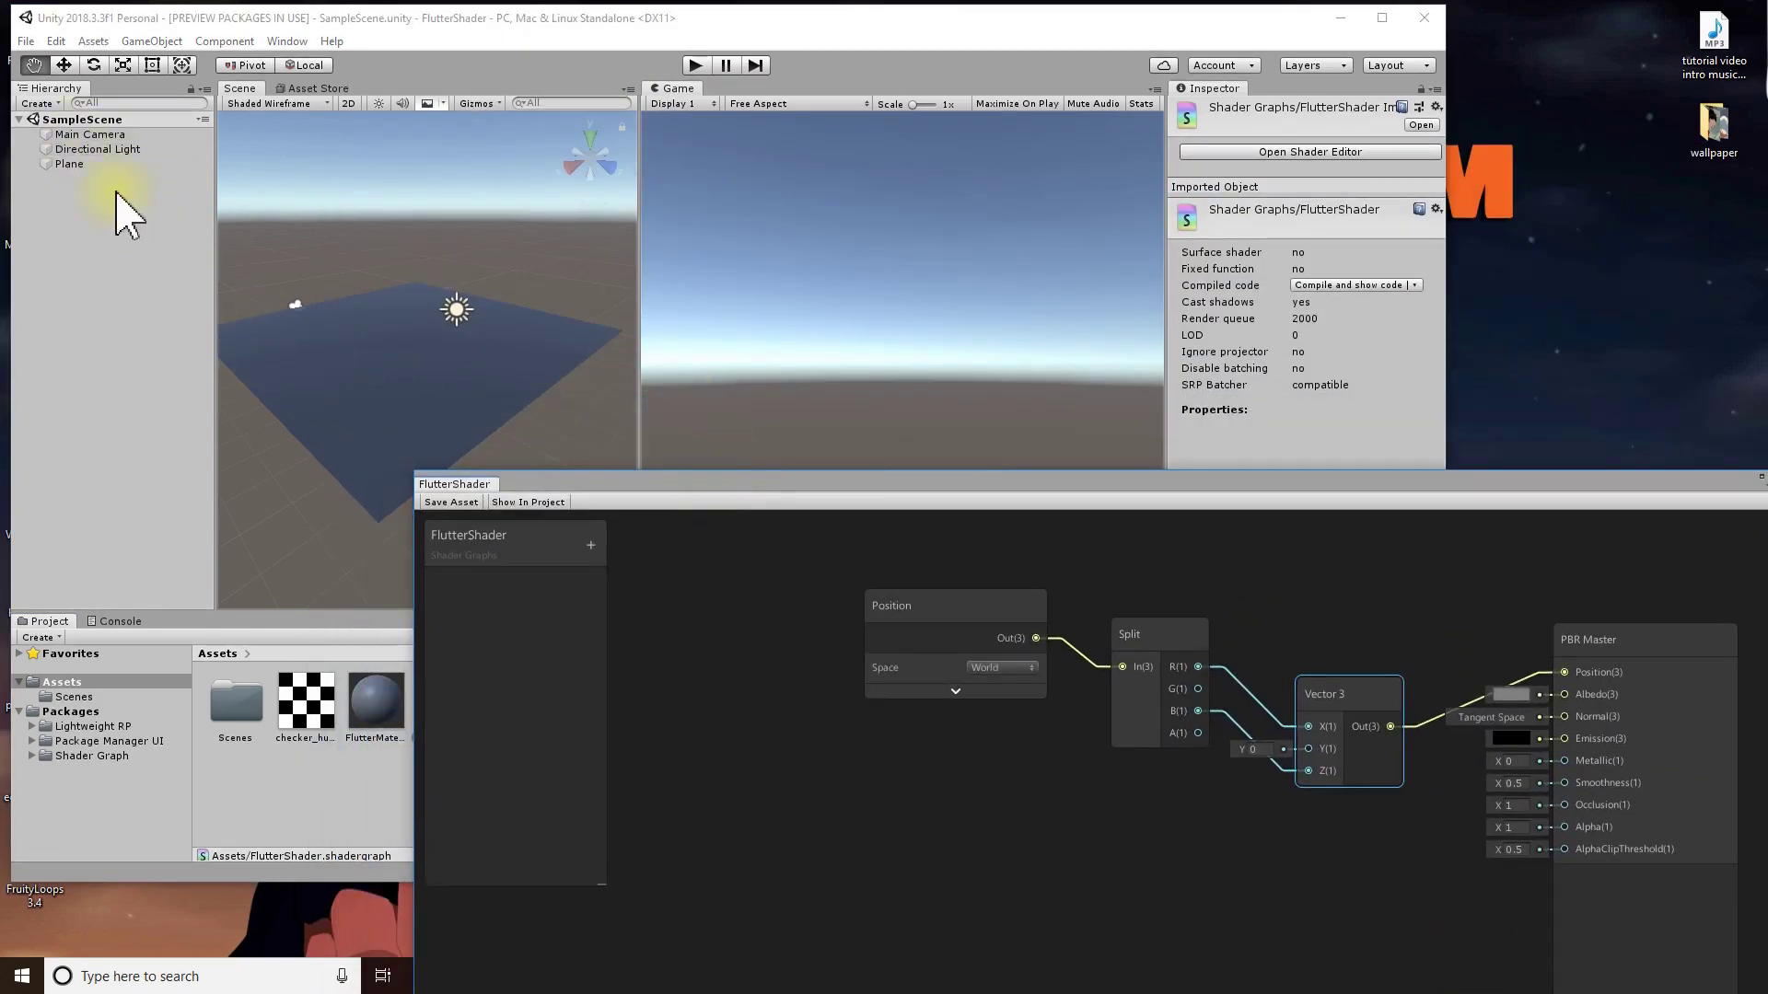
# - Align the Main Camera with the current Scene view so that the plane is framed in the Game view
pyautogui.click(74, 164)
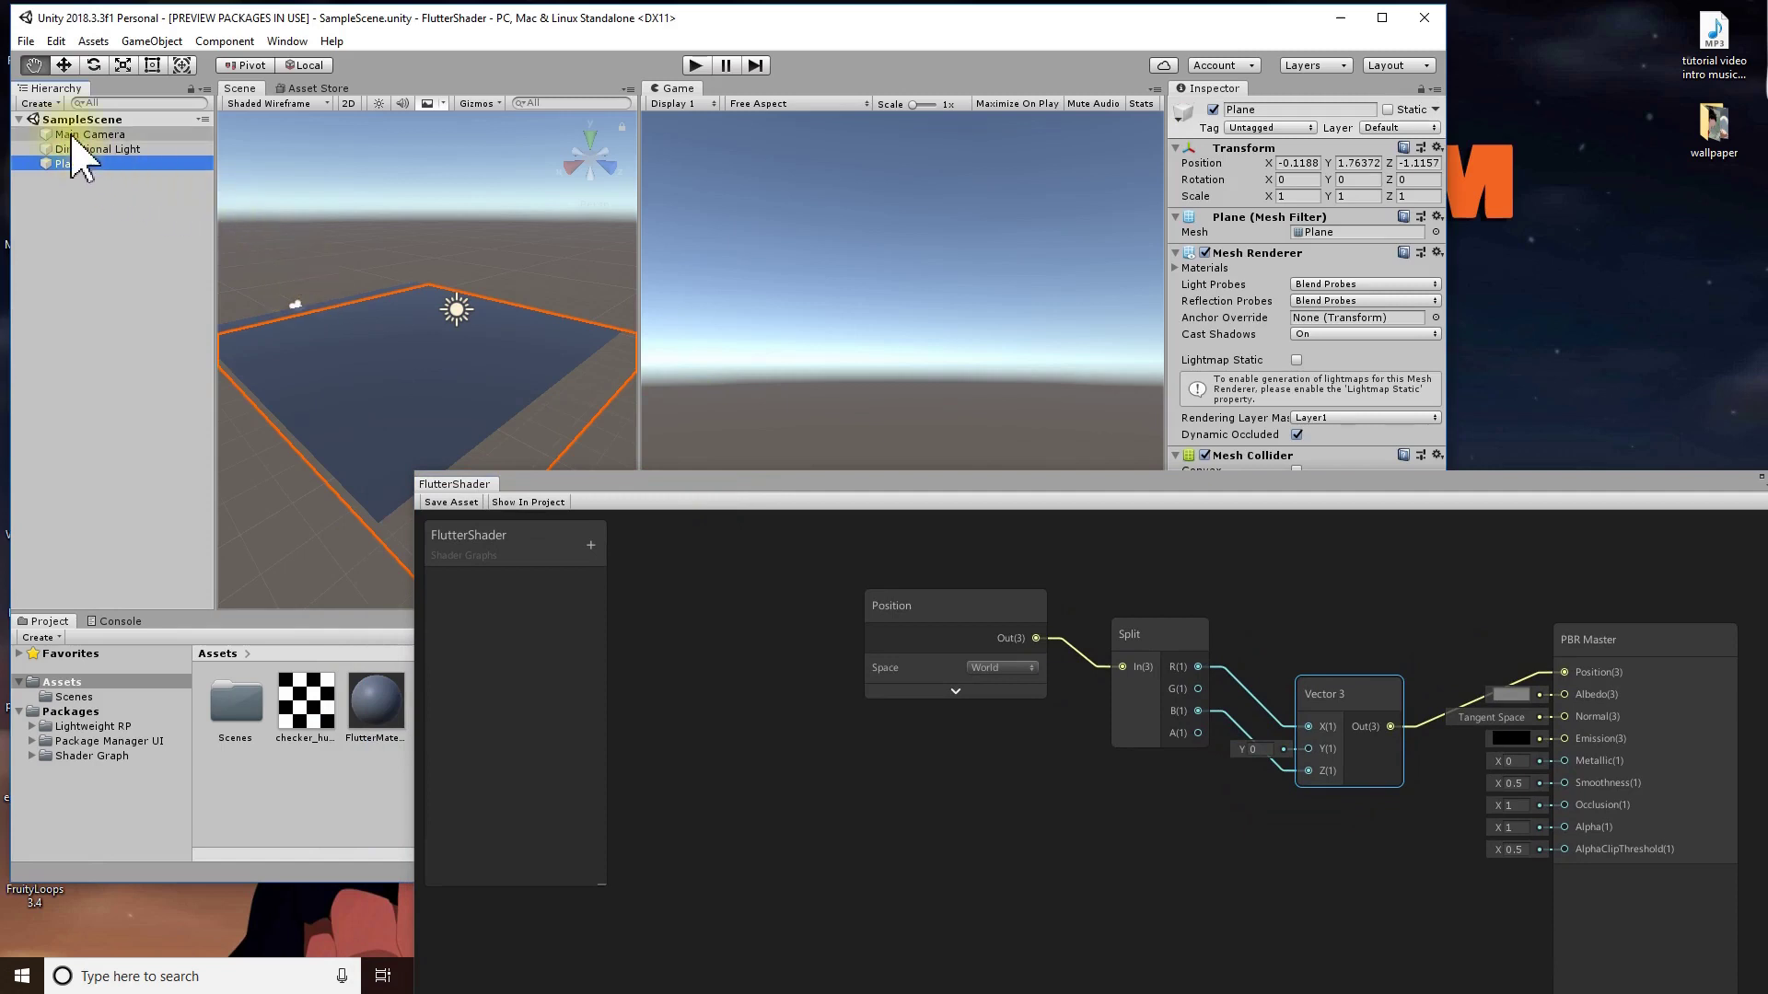
pyautogui.click(74, 136)
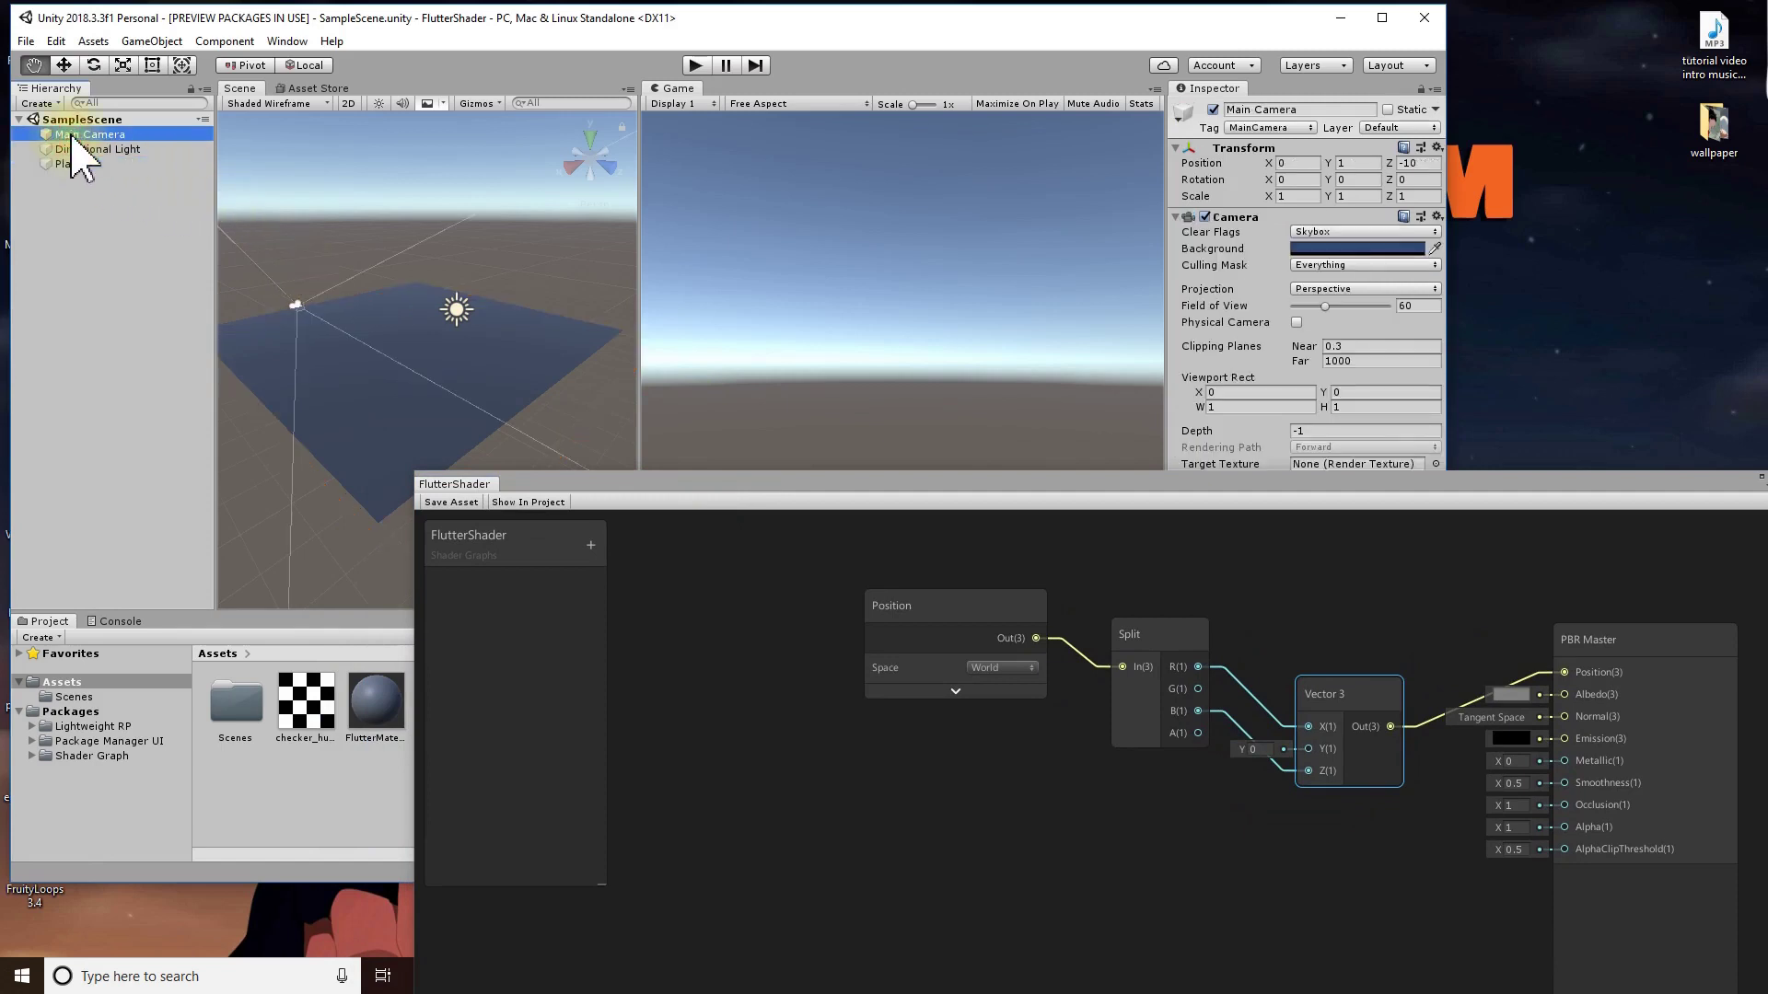
pyautogui.hotkey('ctrl', 'shift', 'f')
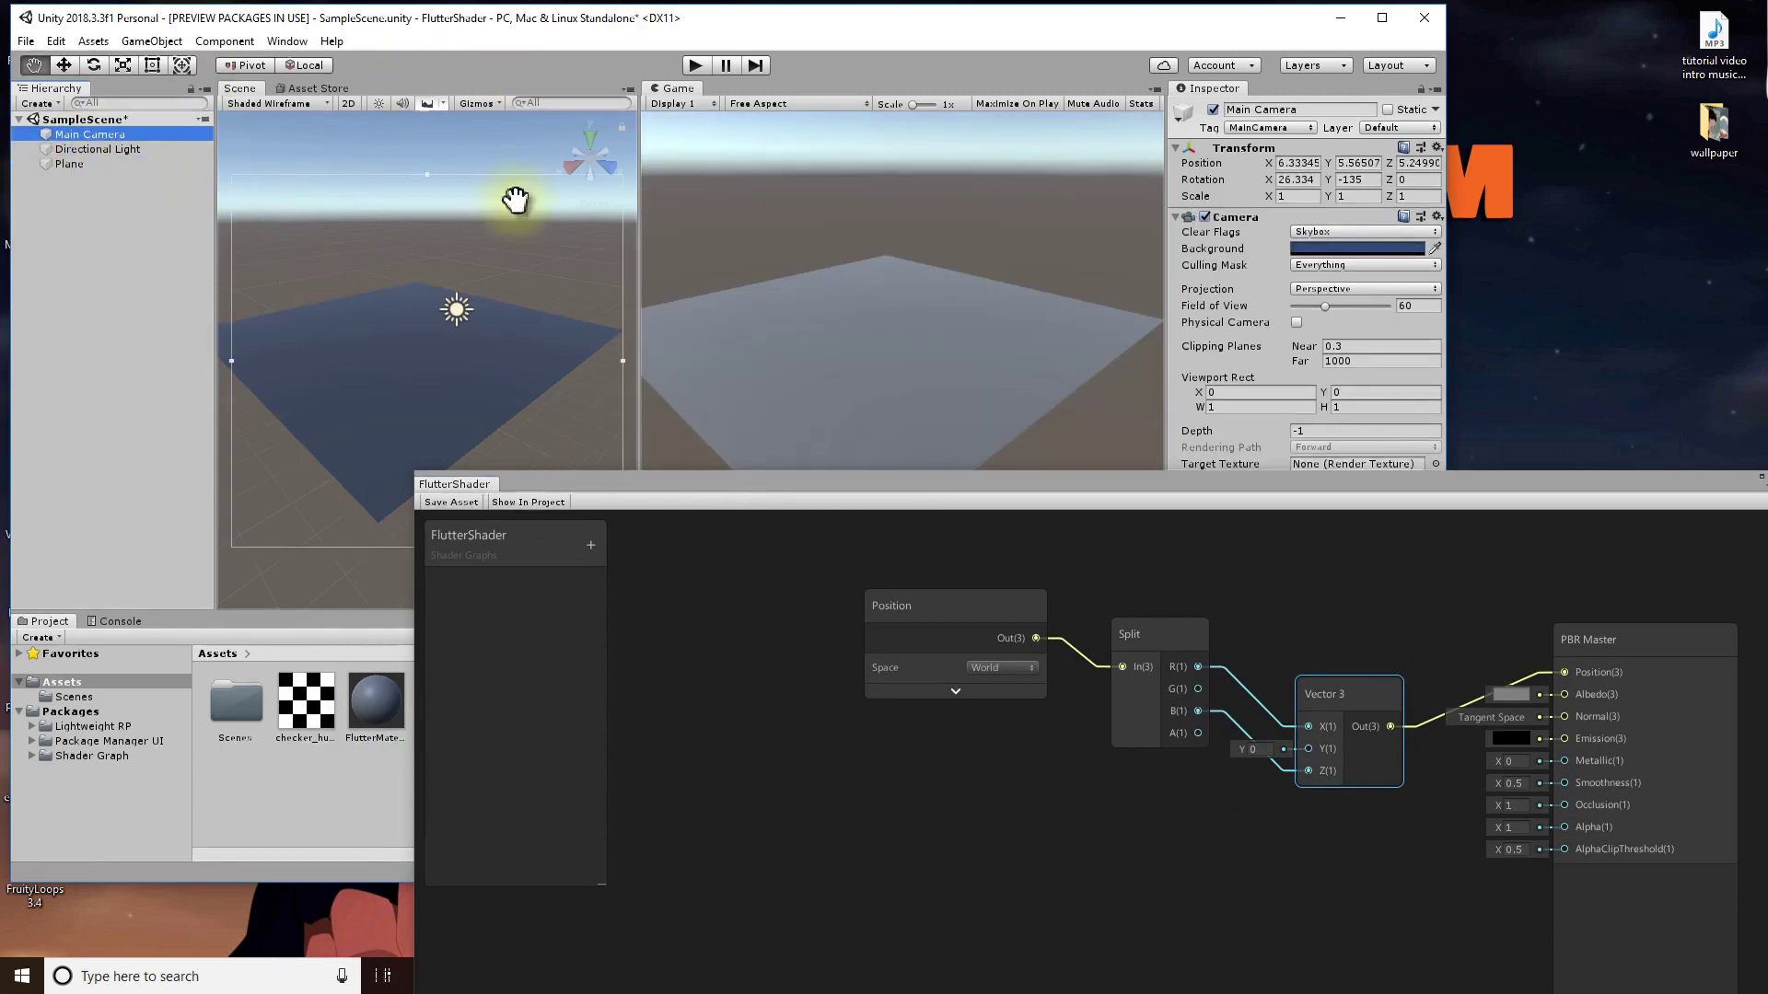
# - Select the Plane and compare its rendered surface with its selection outline in the Scene view
pyautogui.click(72, 163)
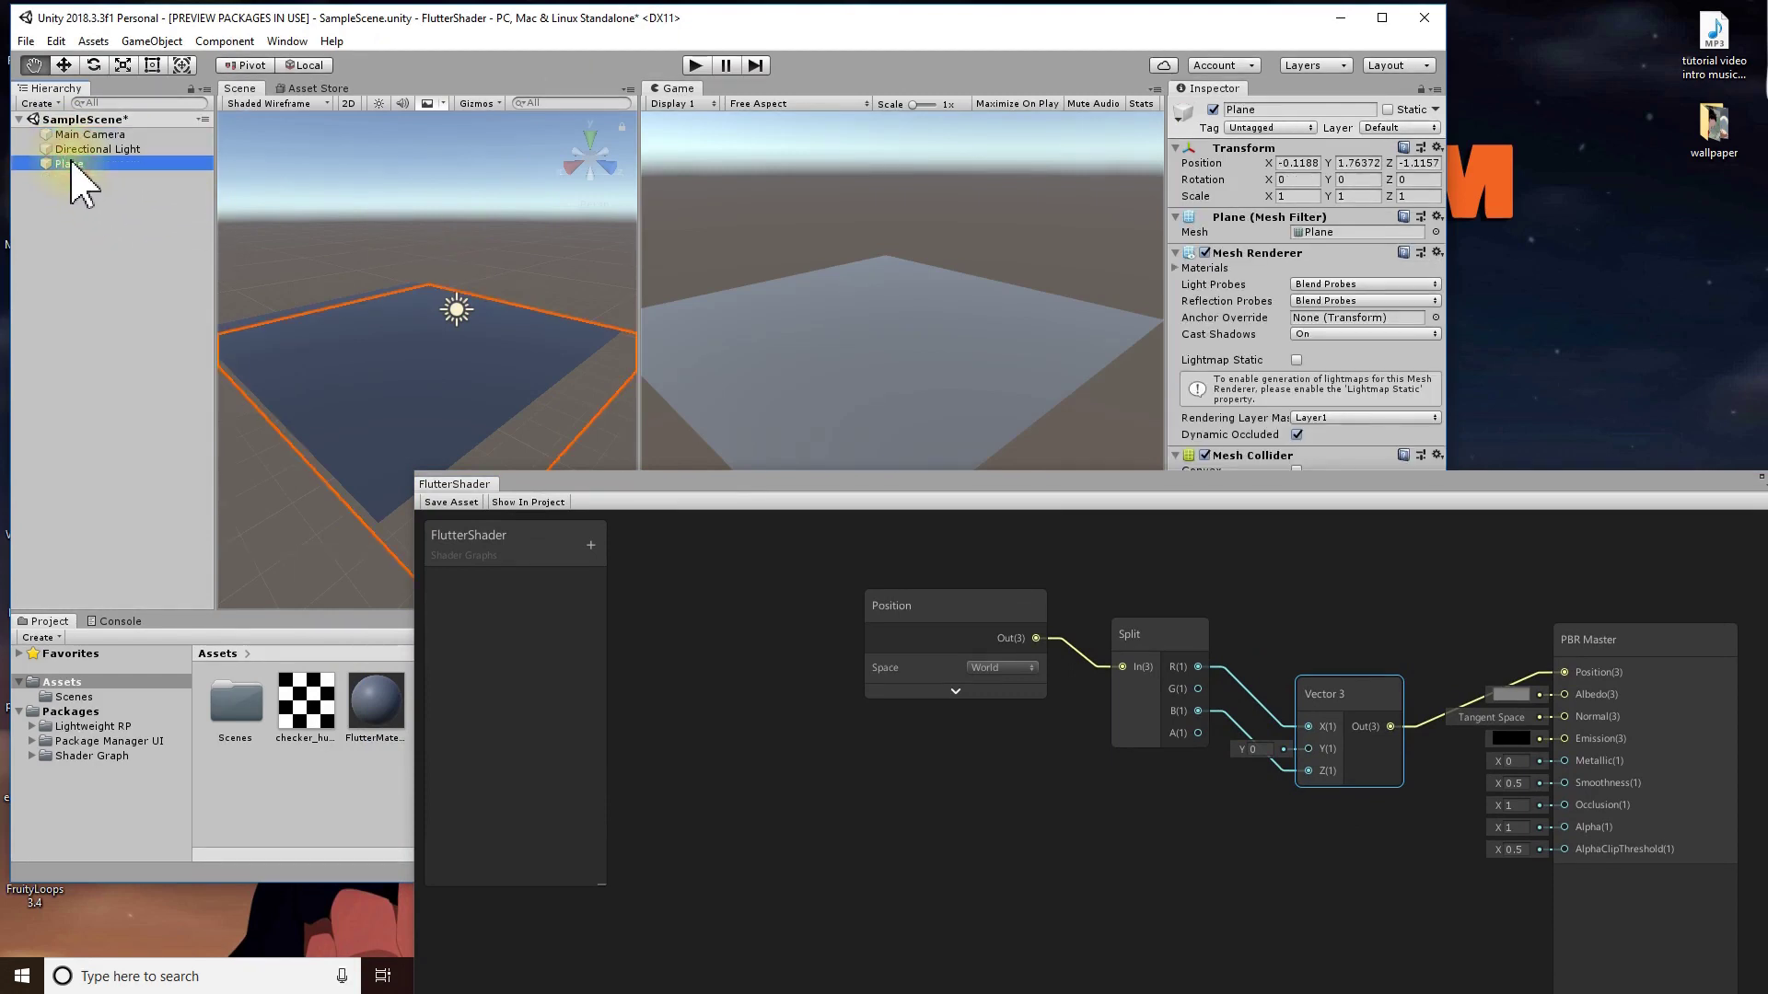
pyautogui.moveTo(345, 516); pyautogui.dragTo(343, 478)
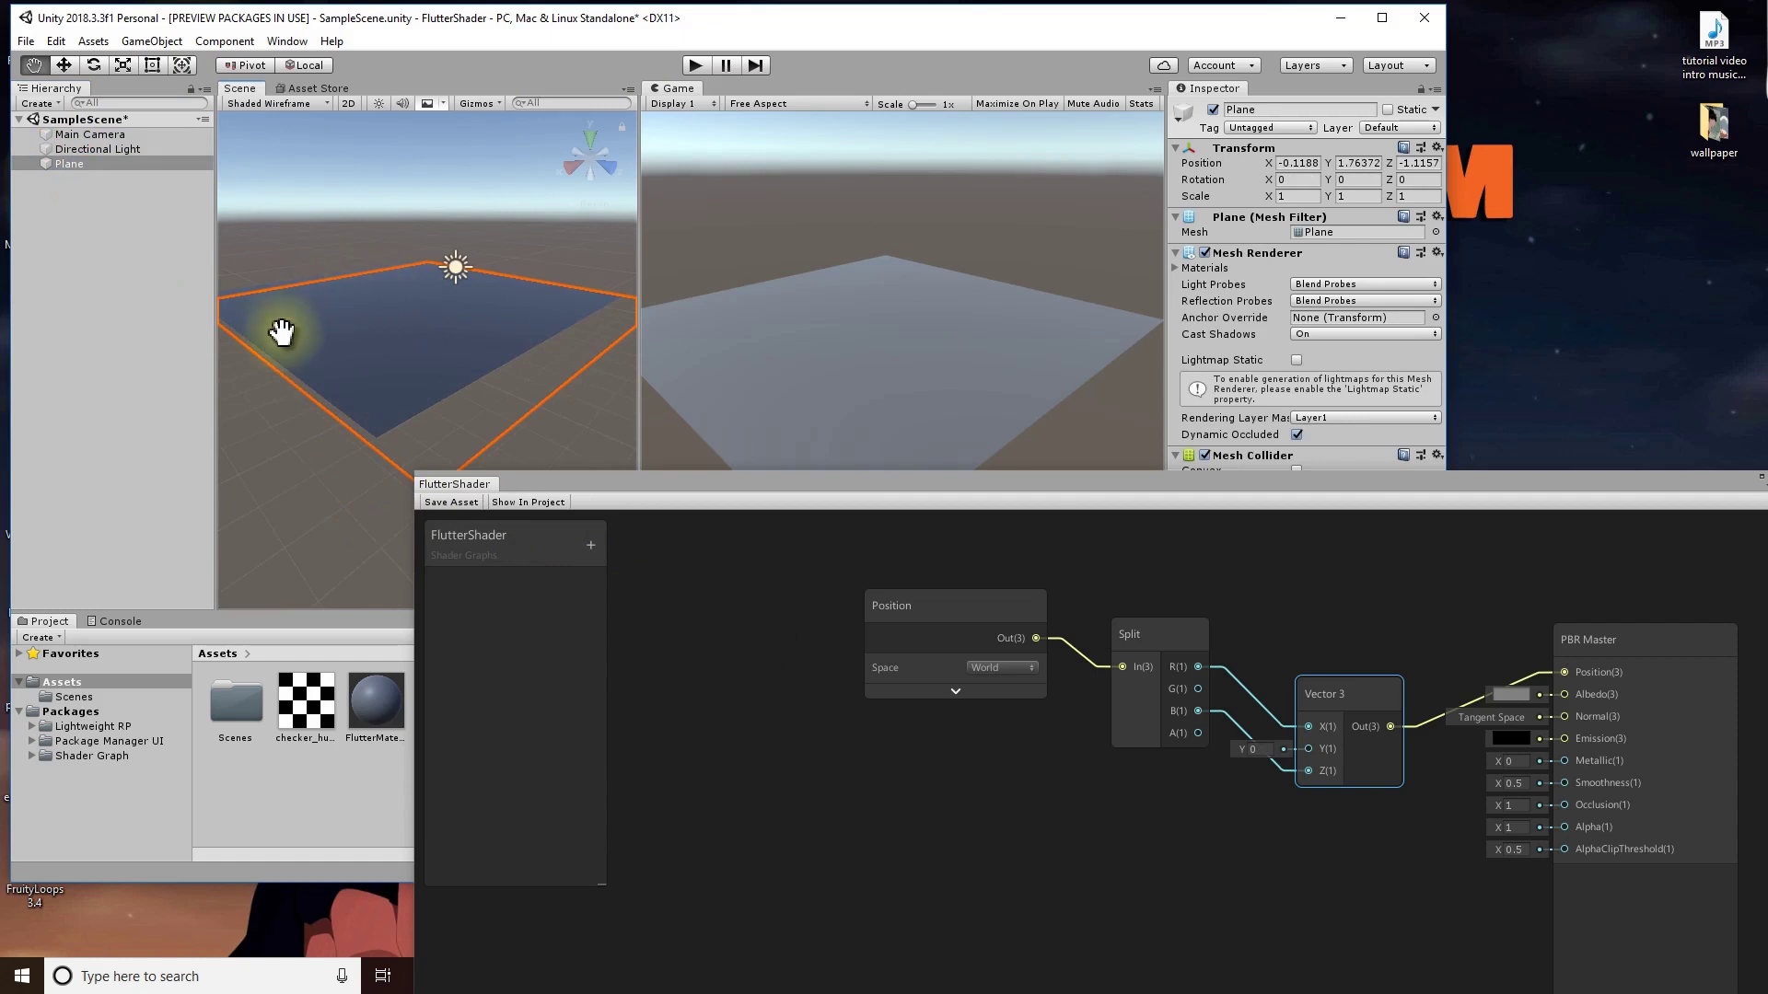
pyautogui.moveTo(427, 412); pyautogui.dragTo(407, 528)
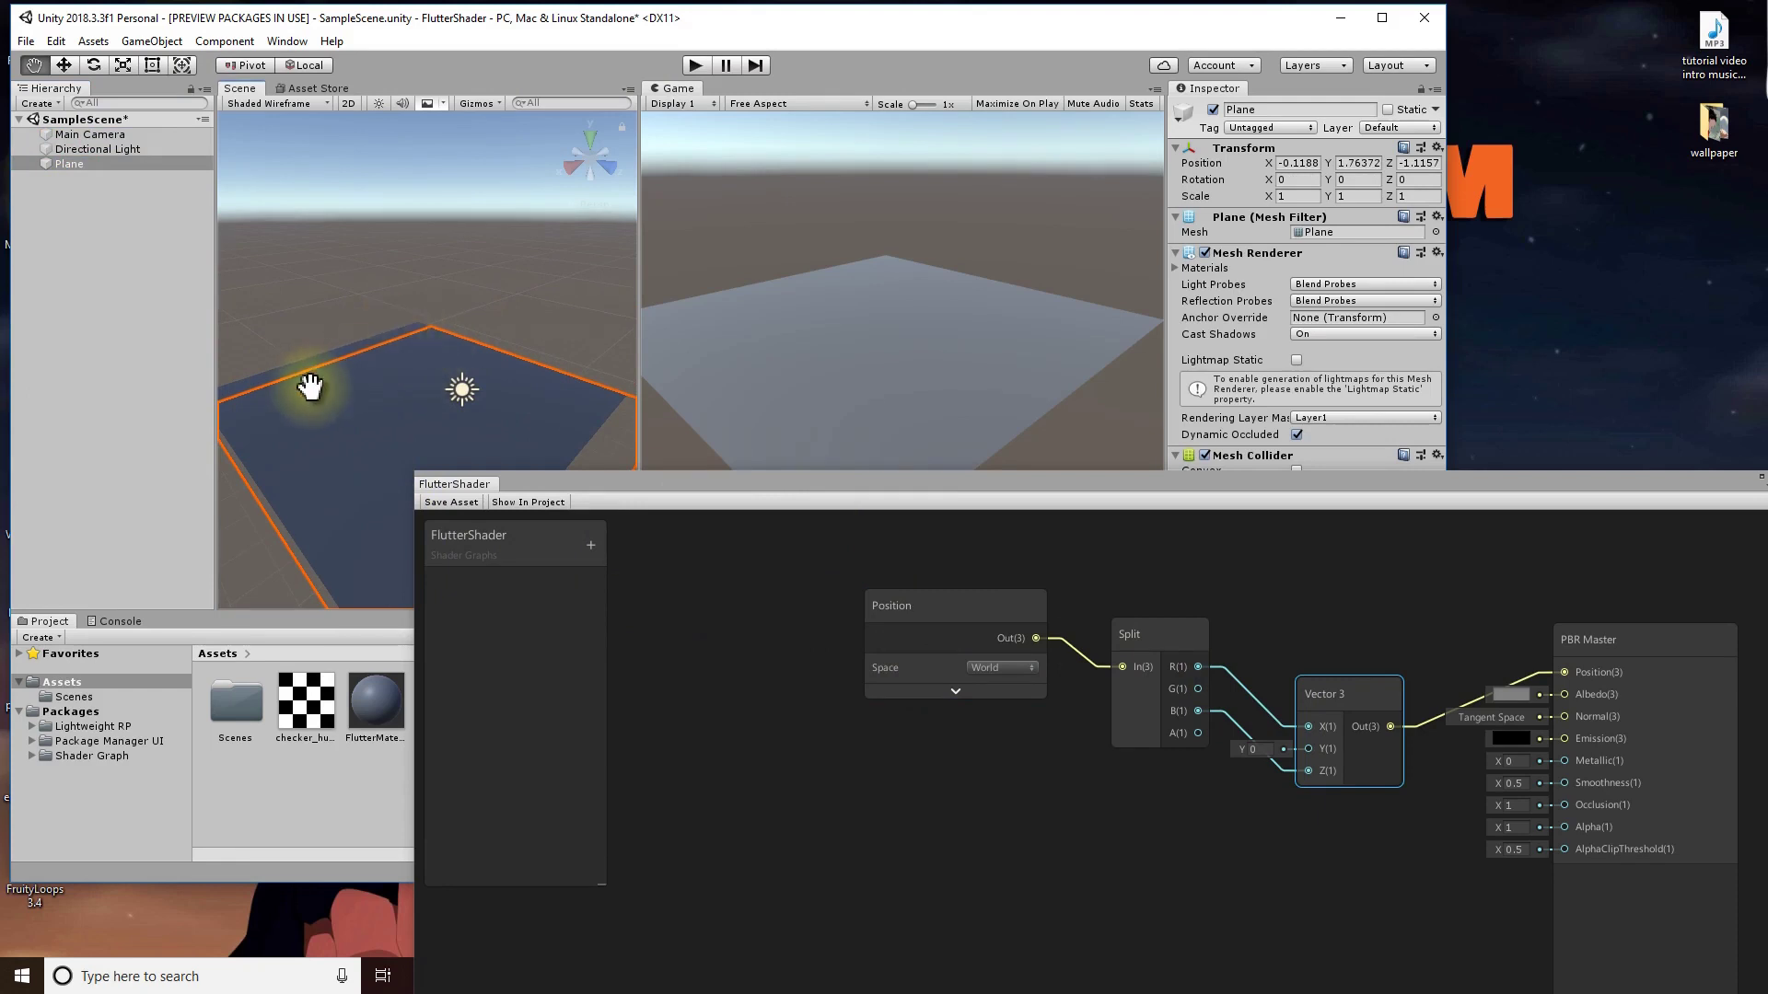
pyautogui.scroll(-1, 290, 427)
pyautogui.moveTo(301, 429); pyautogui.dragTo(307, 351)
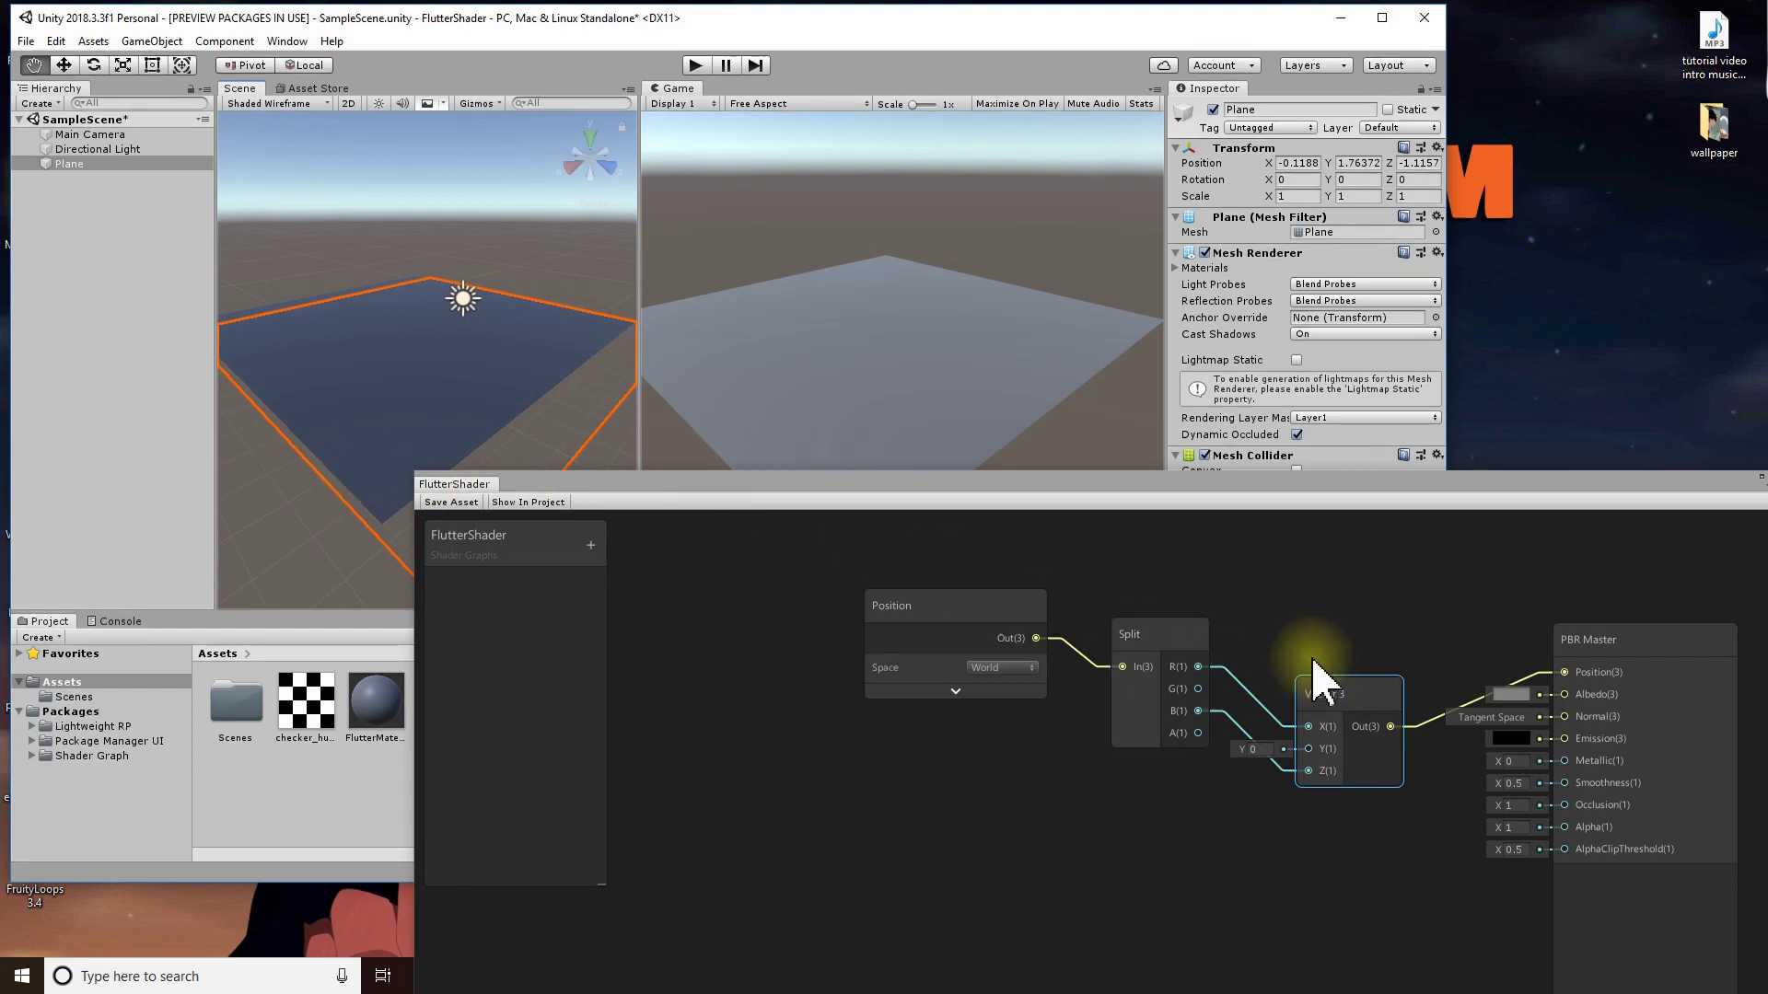
# - Move the Vector 3, Split and Position nodes lower in the graph to free space above them
pyautogui.moveTo(1329, 690); pyautogui.dragTo(1343, 856)
pyautogui.moveTo(1318, 730); pyautogui.dragTo(1235, 663, button='middle')
pyautogui.moveTo(1124, 619); pyautogui.dragTo(1117, 792)
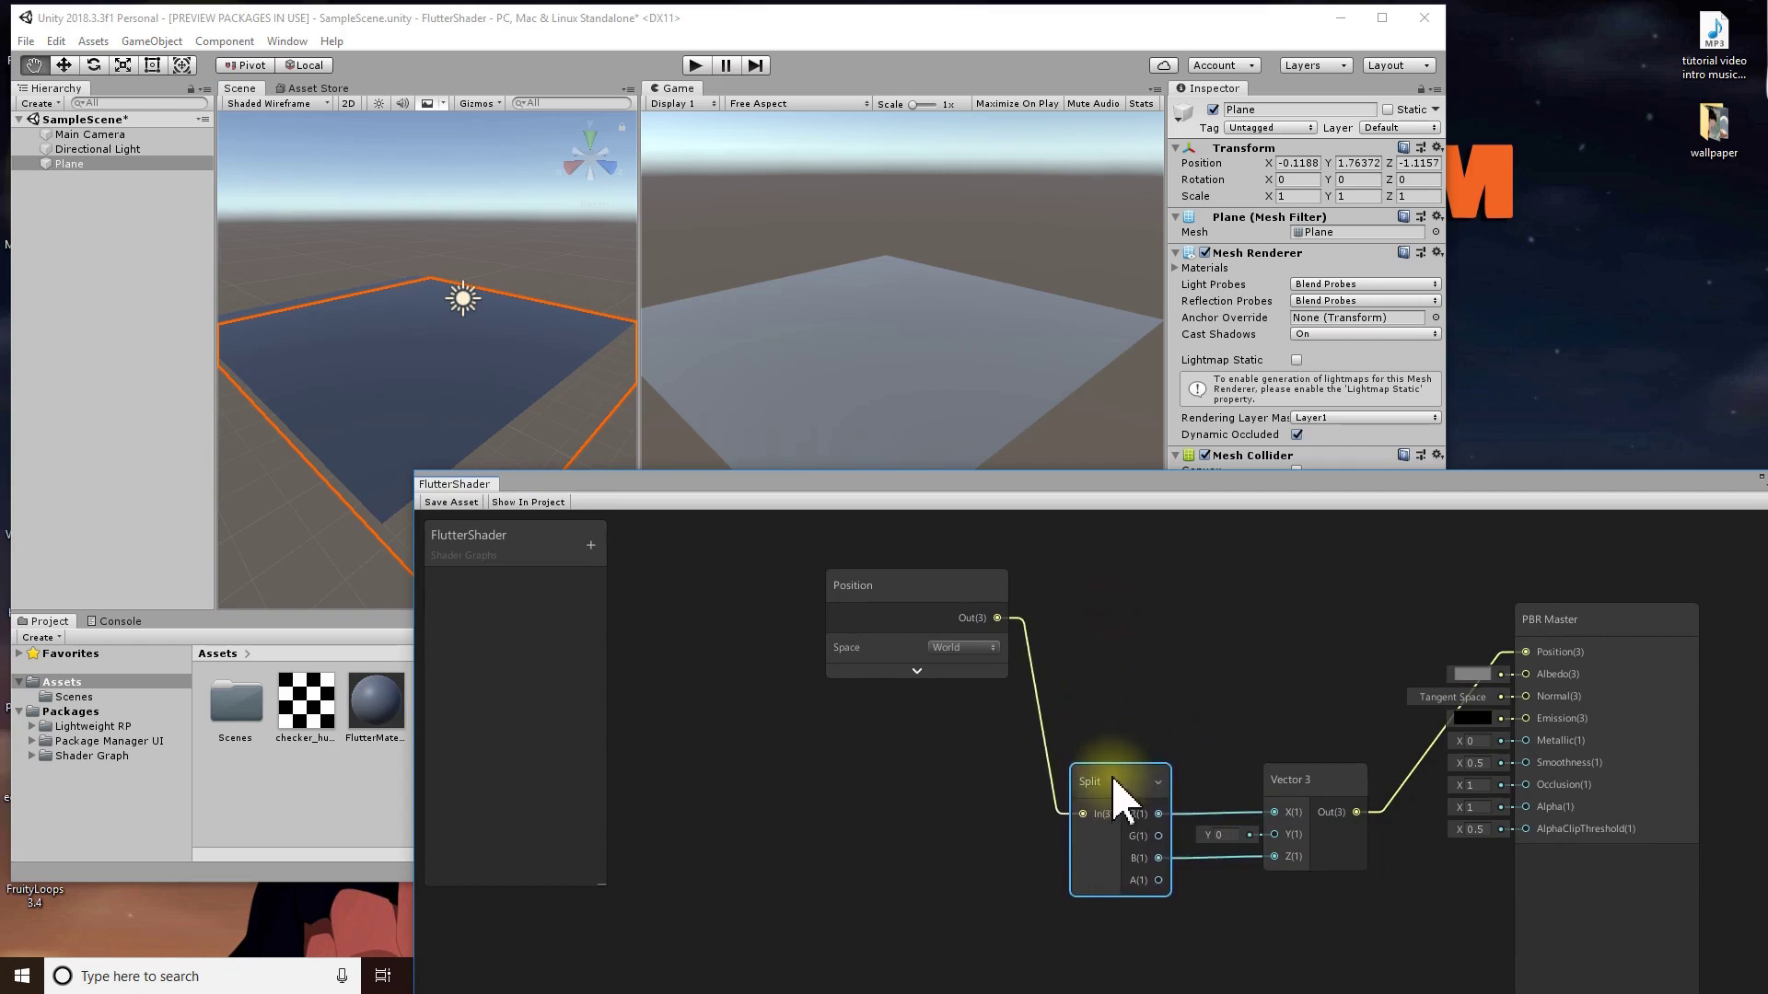
pyautogui.moveTo(939, 607); pyautogui.dragTo(933, 810)
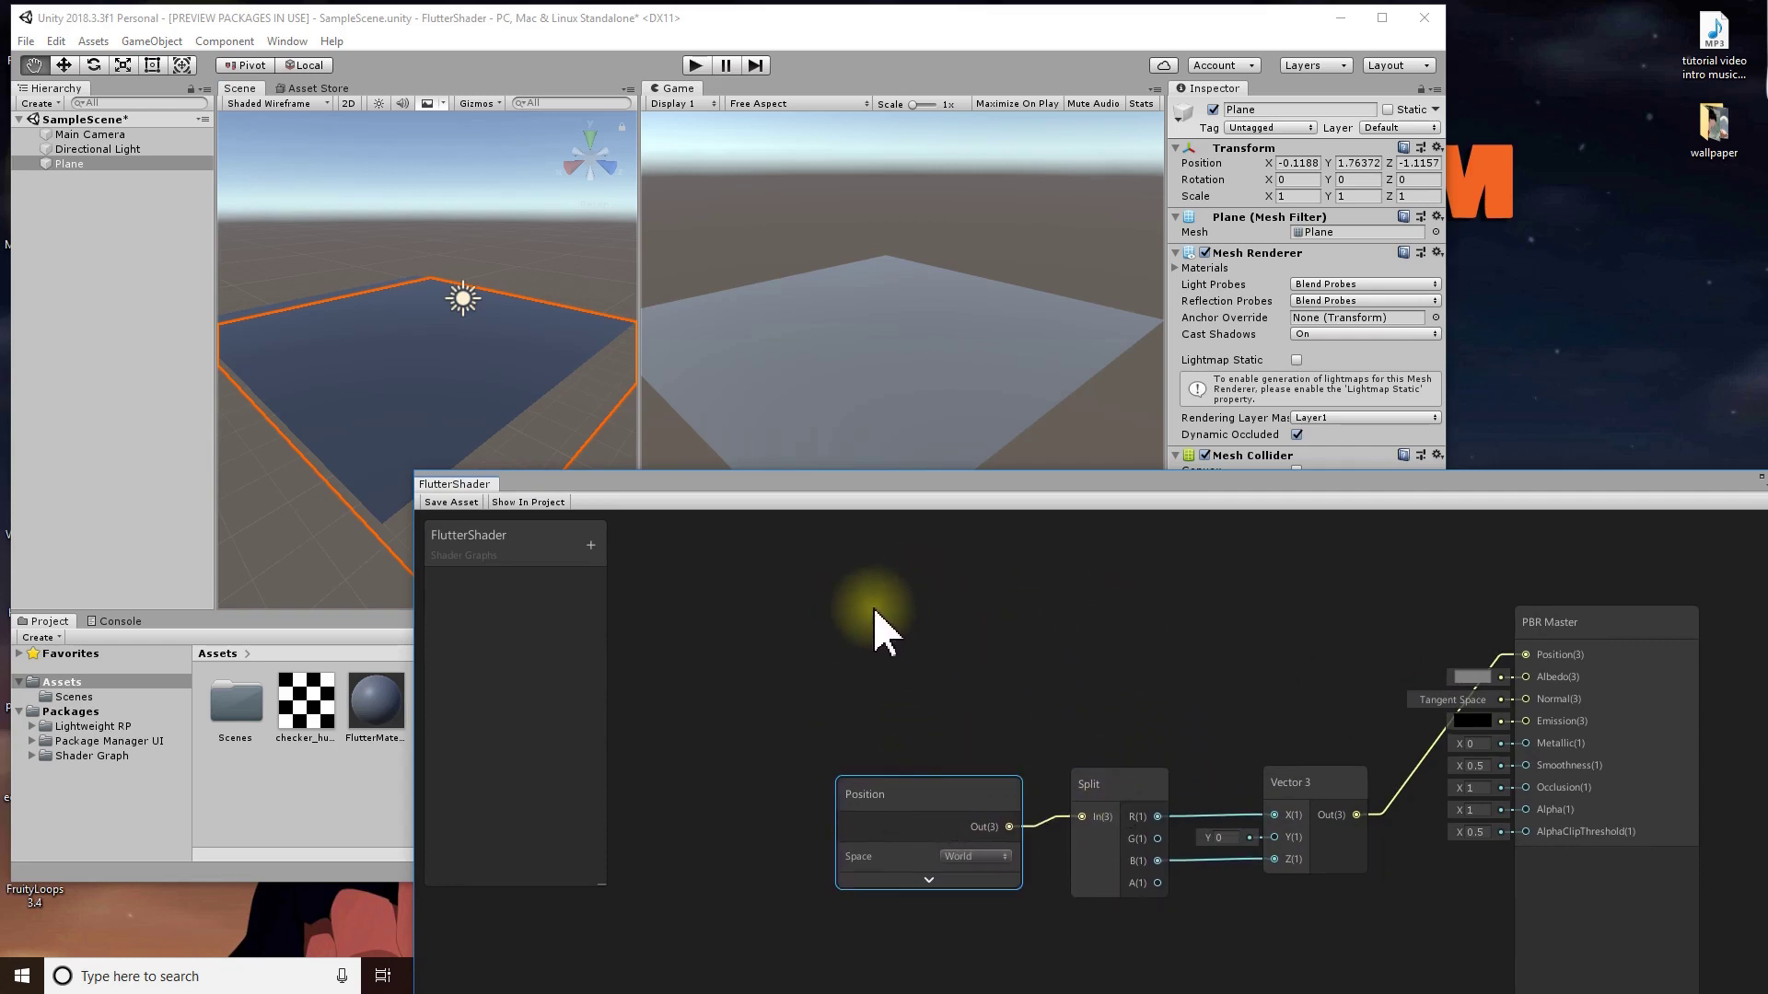
# - Add a Texture 2D Asset node above the Position node and assign the checker_huge texture to it
pyautogui.rightClick(829, 584)
pyautogui.click(861, 595)
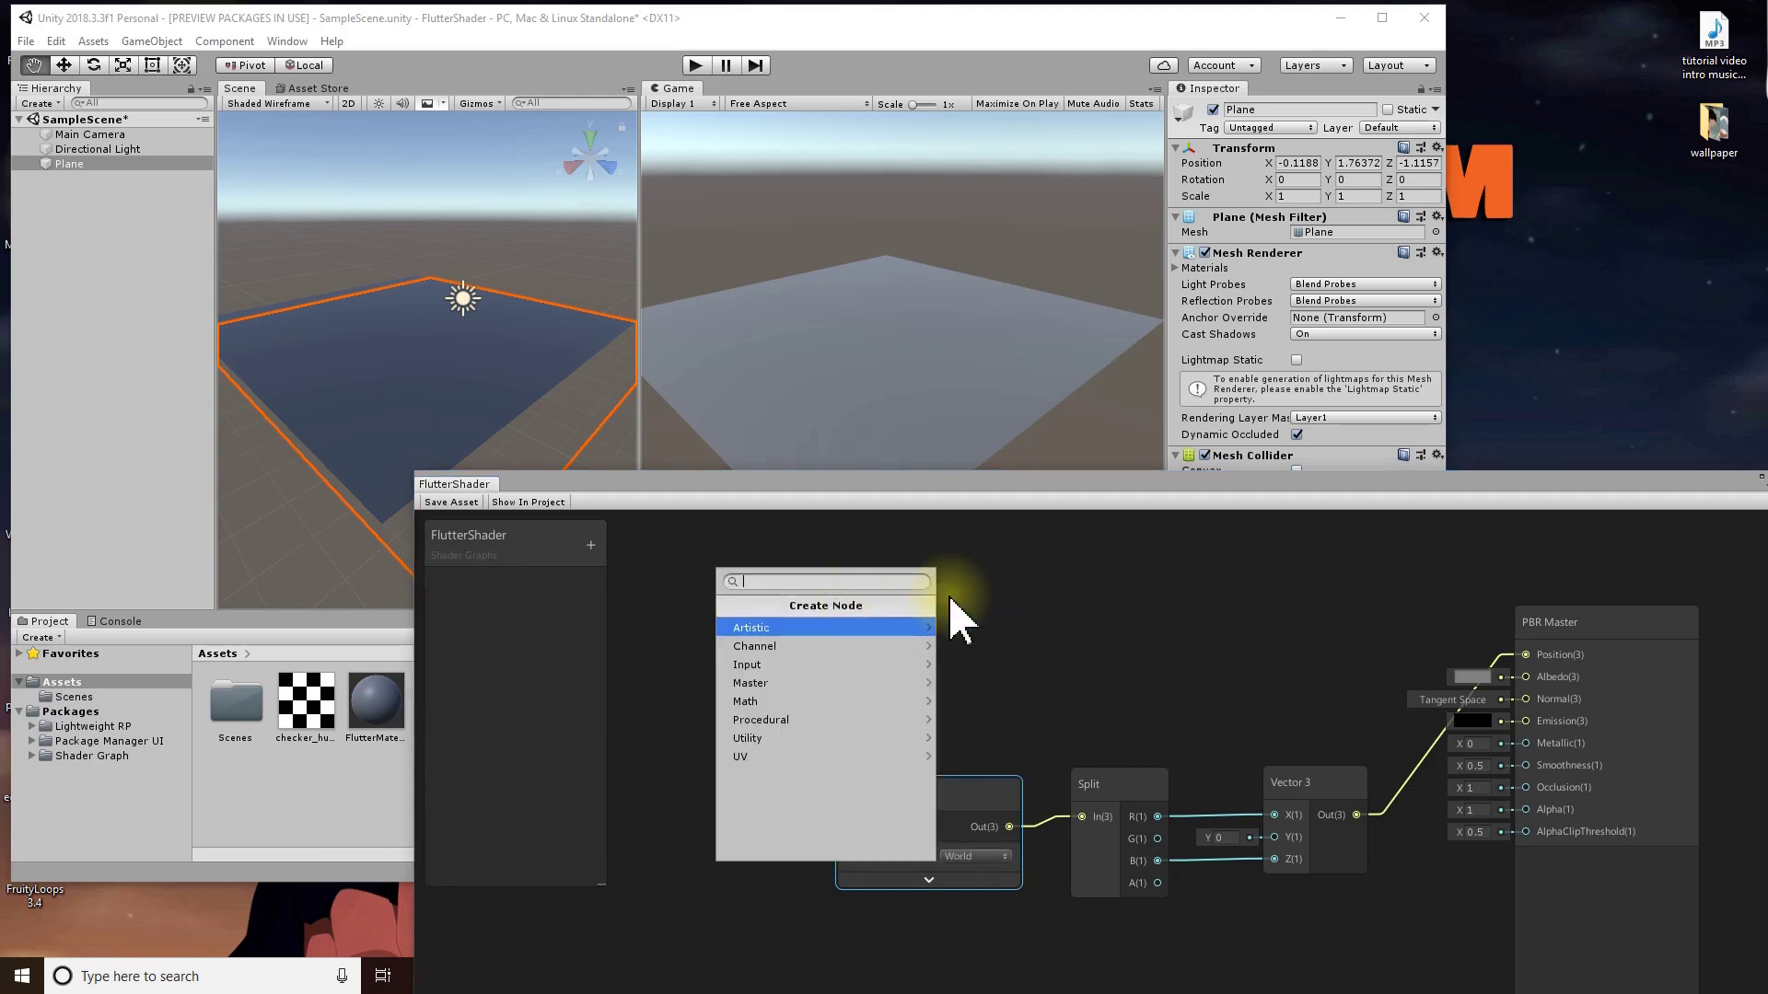
pyautogui.write('tex')
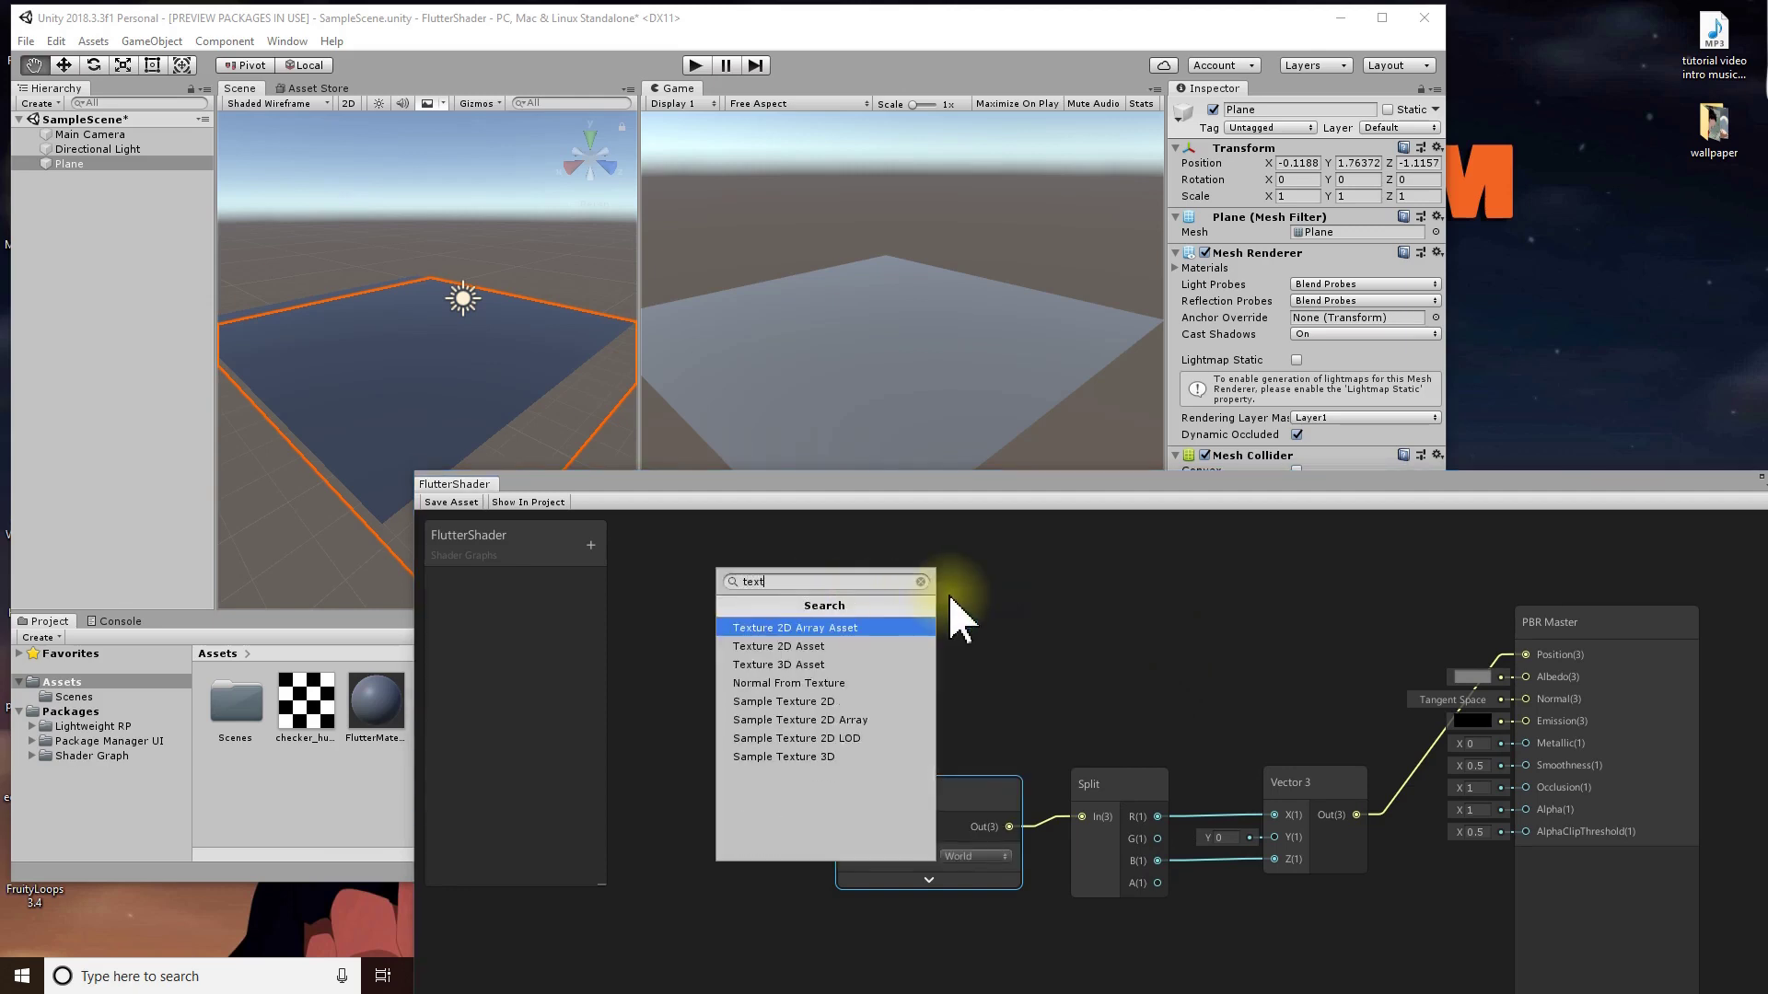
pyautogui.write('t')
pyautogui.click(810, 645)
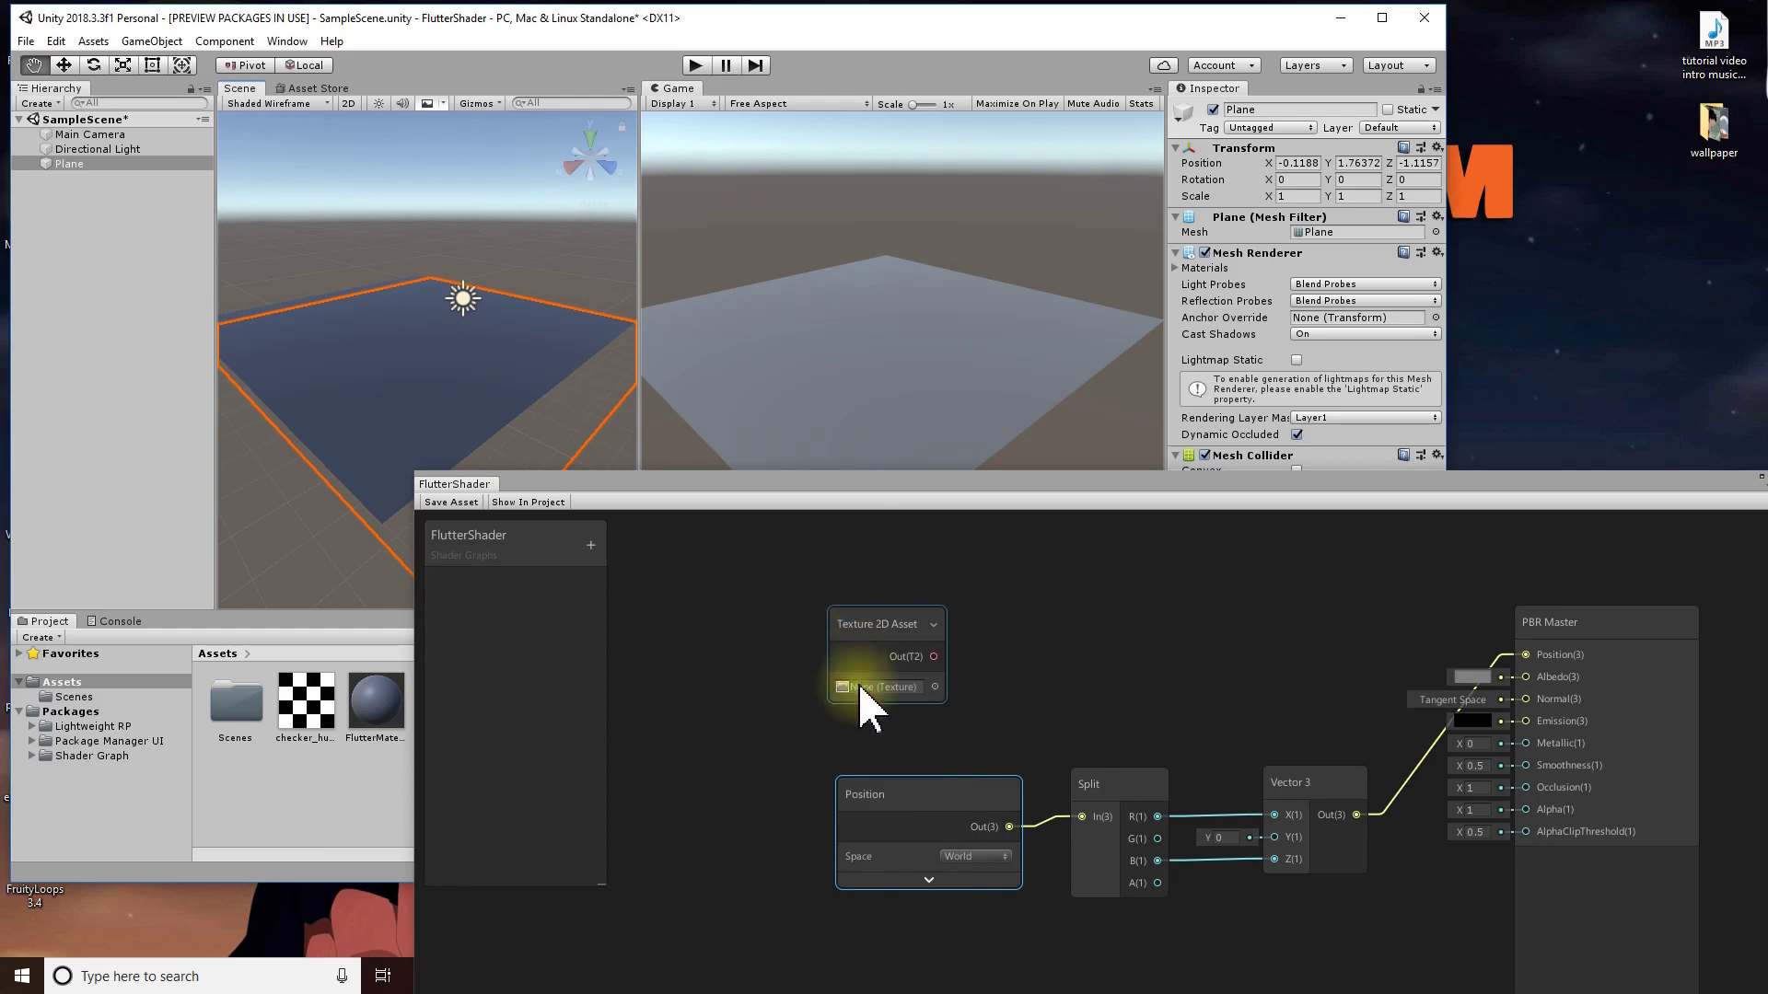
pyautogui.click(935, 687)
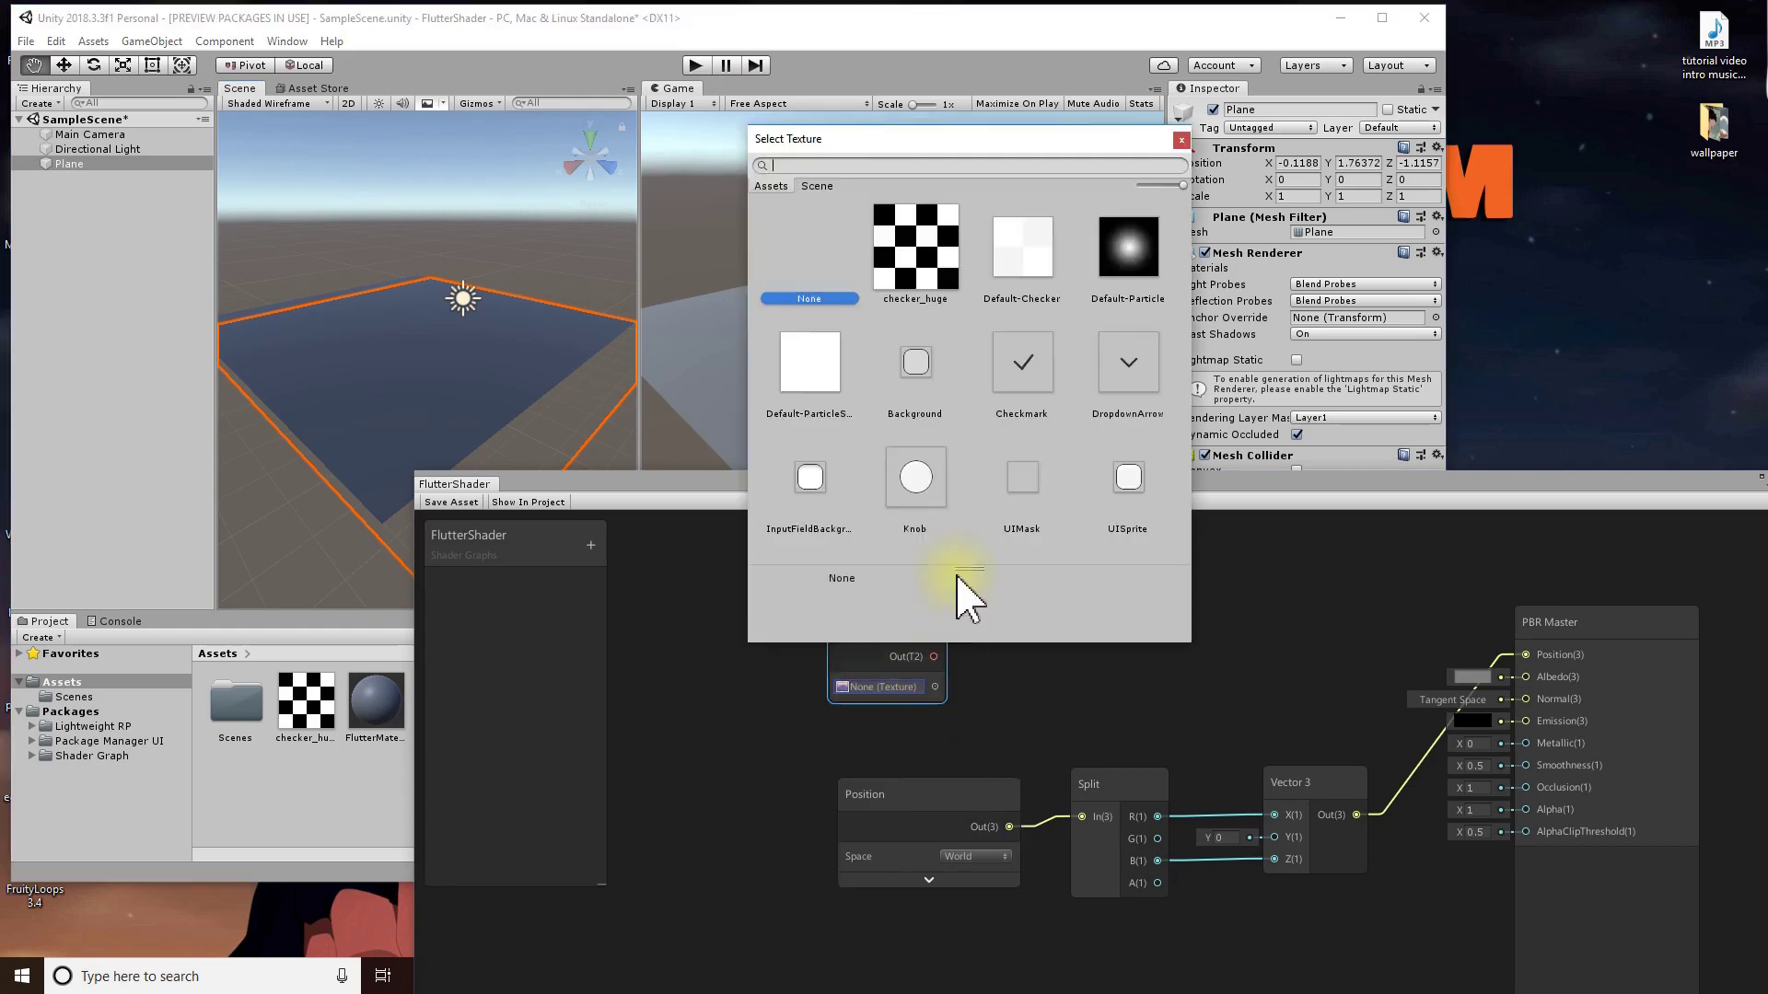
pyautogui.doubleClick(921, 253)
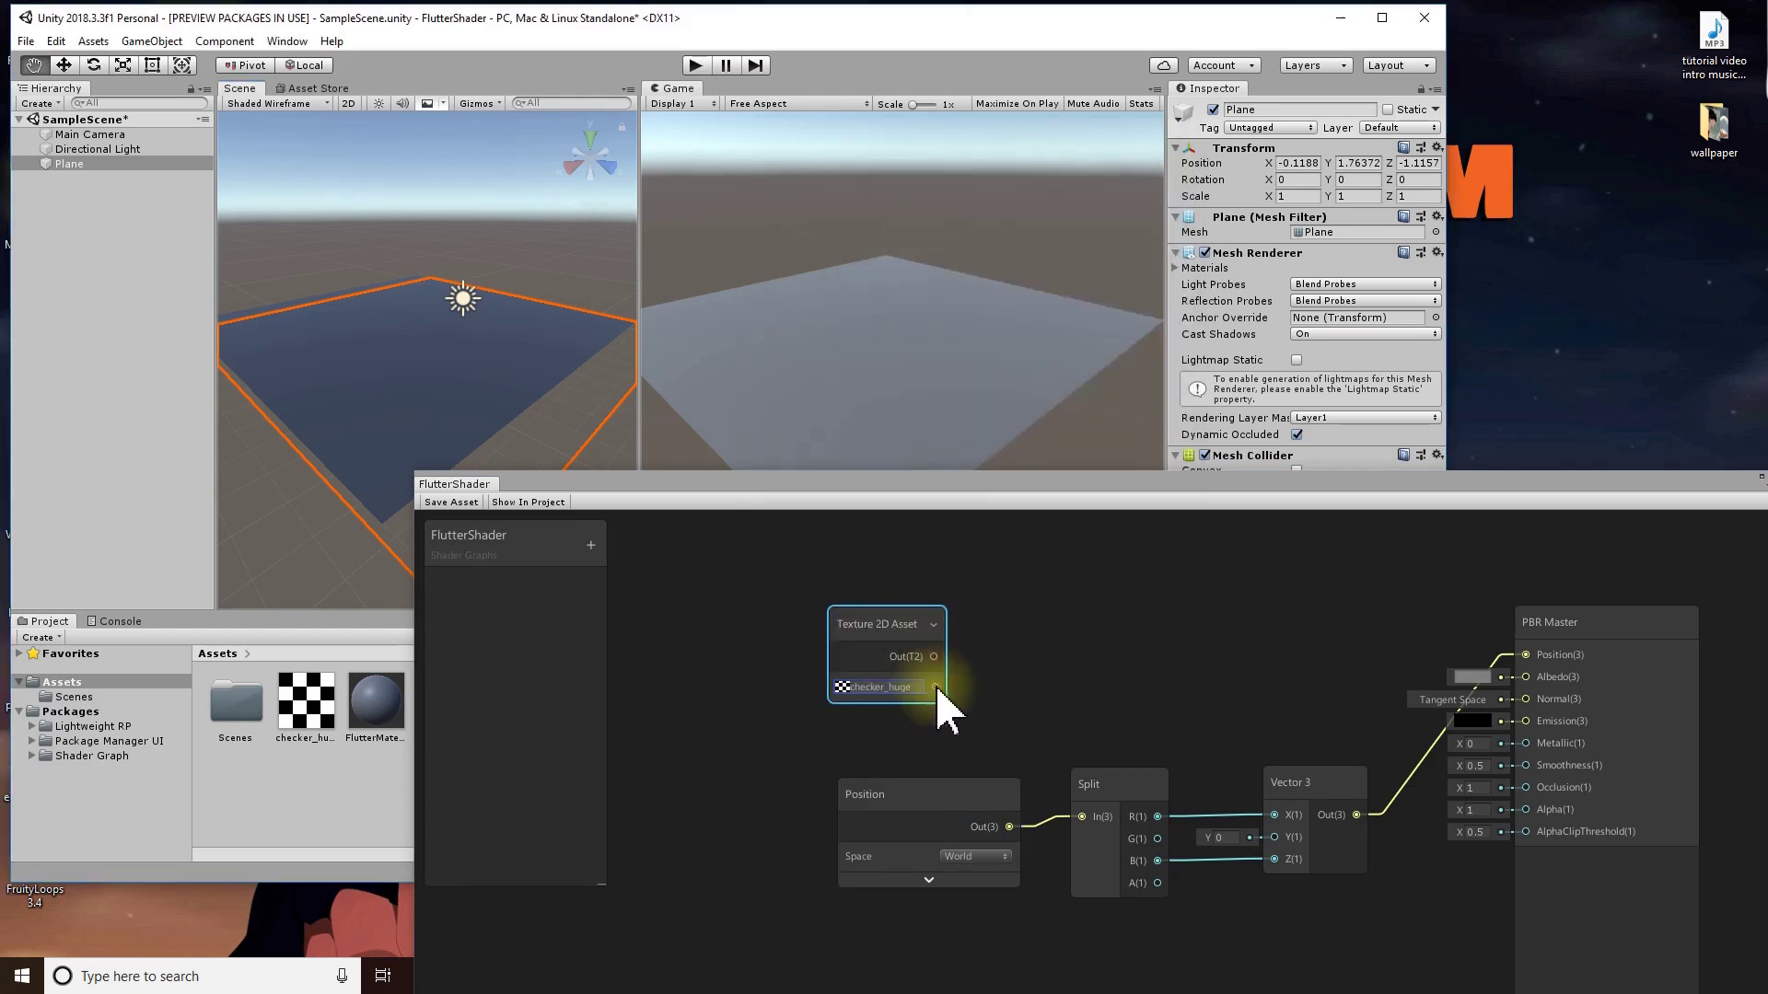
# - Add a Sample Texture 2D node fed by the Texture 2D Asset, place it before PBR Master and collapse its preview
pyautogui.moveTo(934, 657); pyautogui.dragTo(1529, 679)
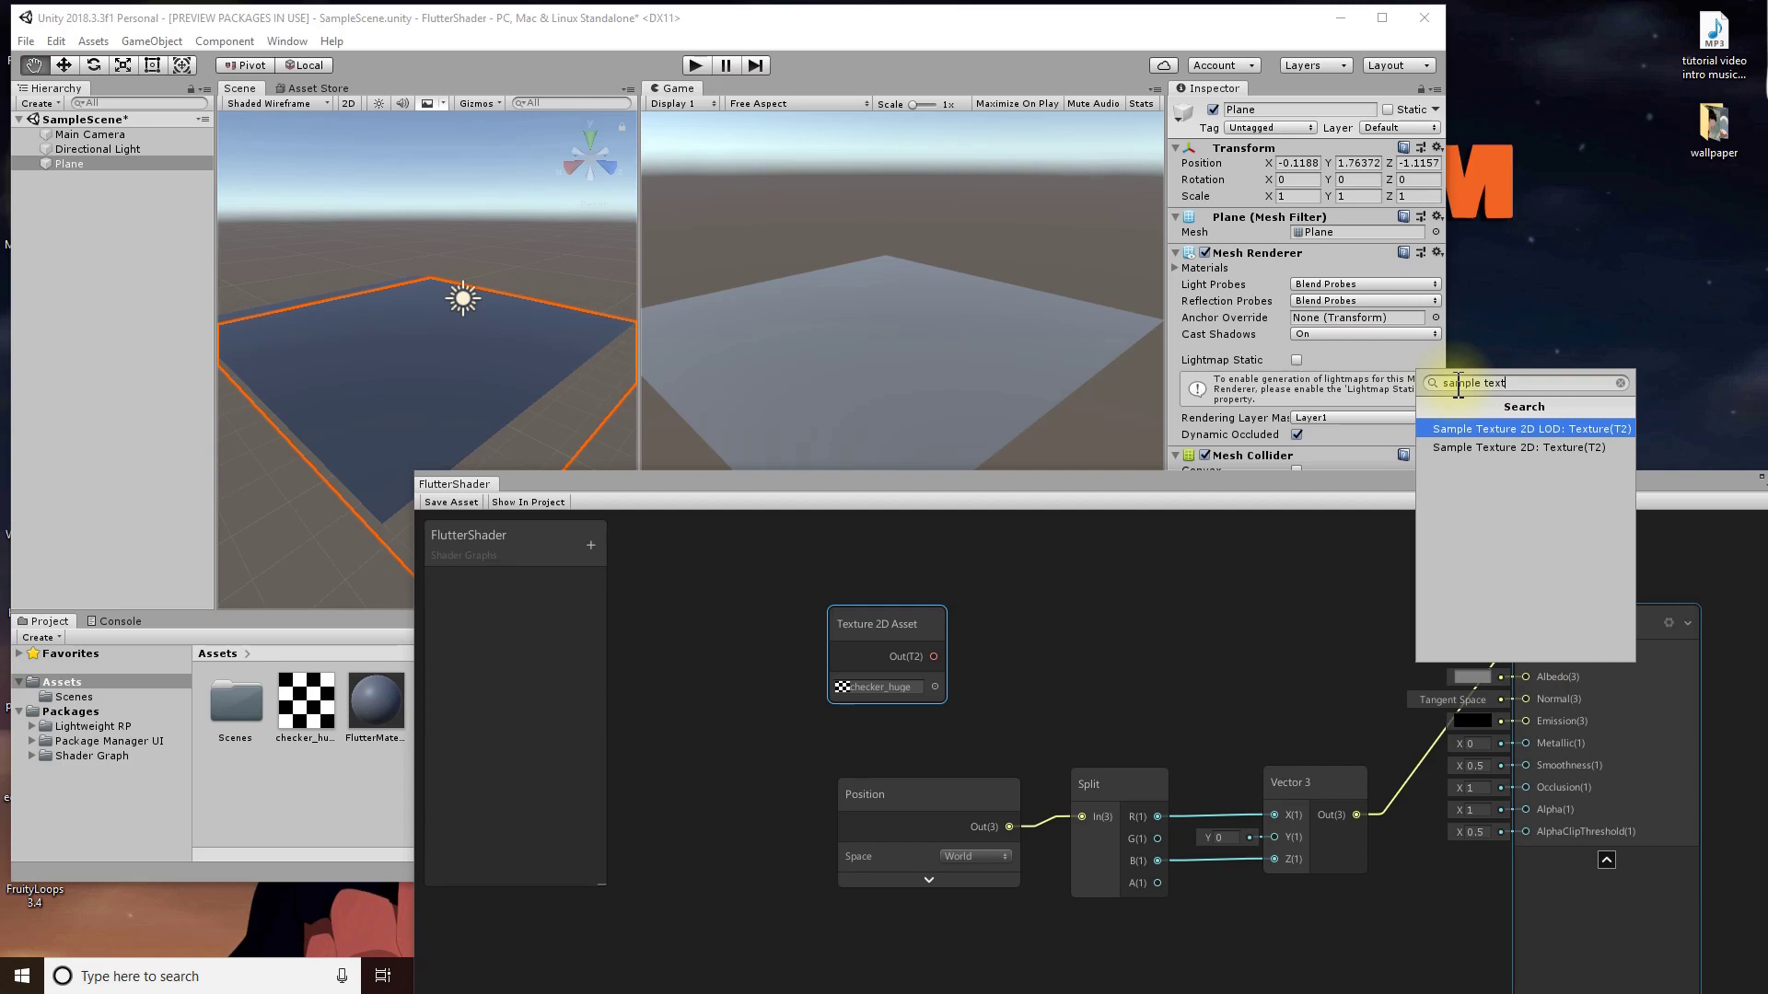
pyautogui.click(1519, 448)
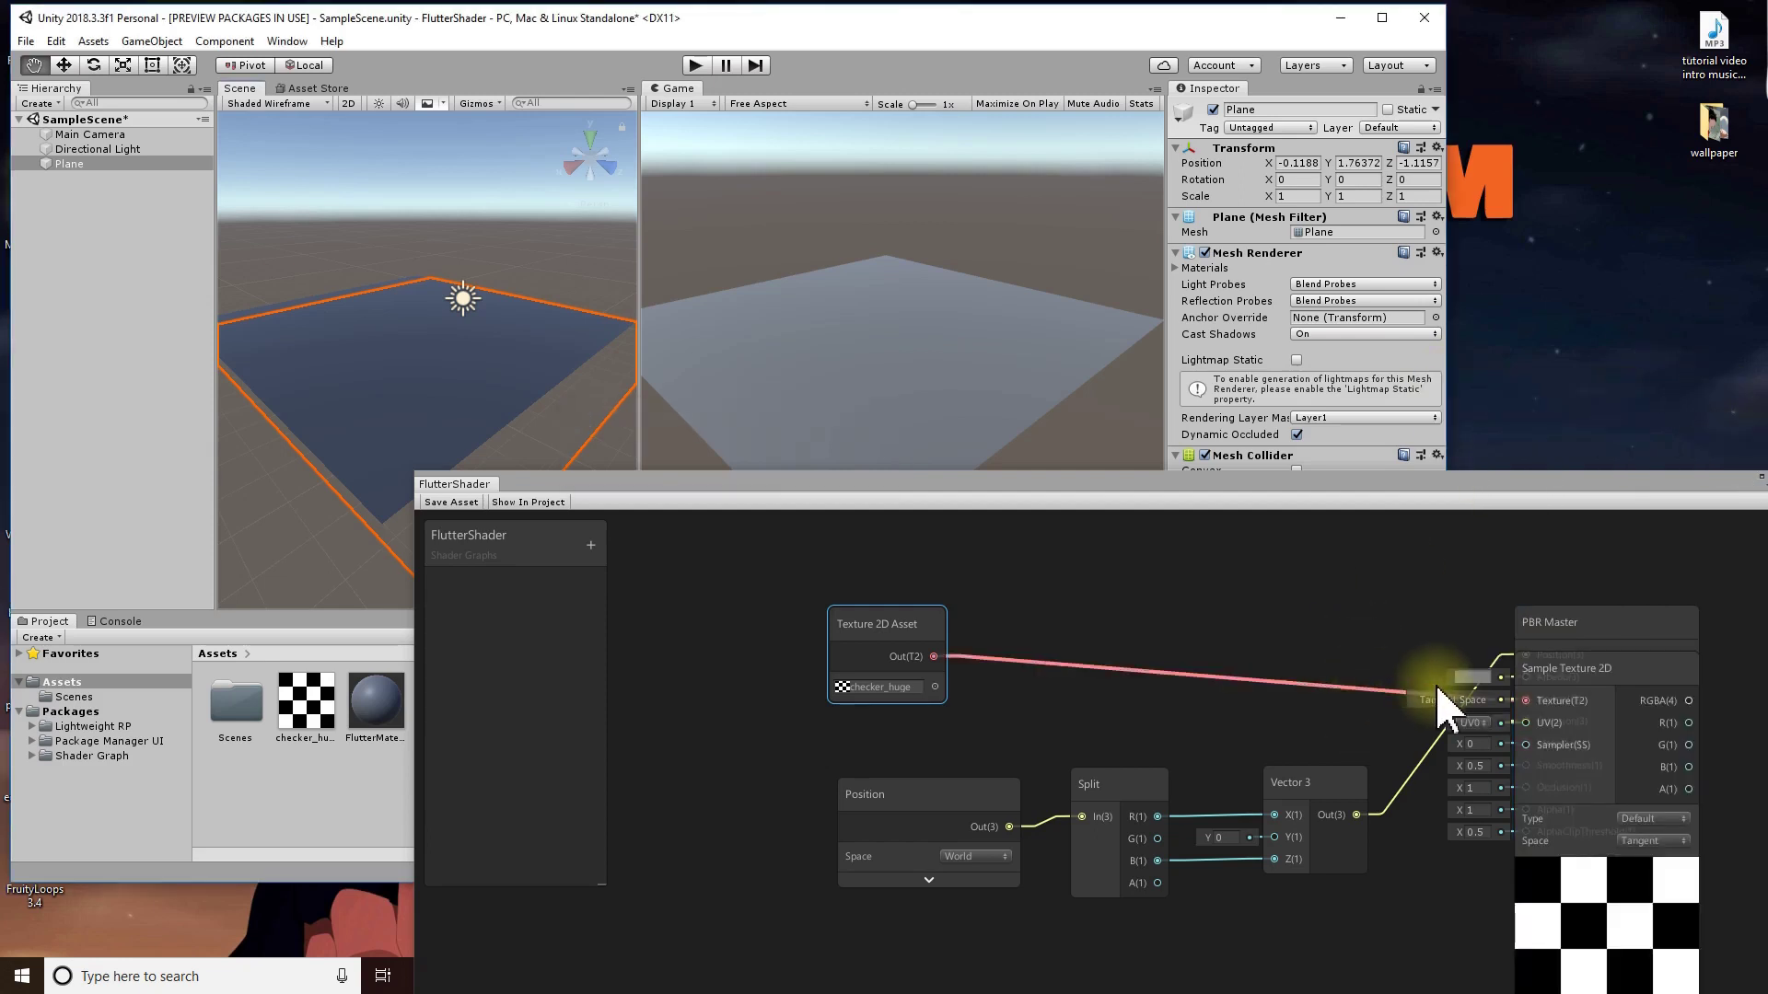
pyautogui.moveTo(1551, 623); pyautogui.dragTo(1637, 617)
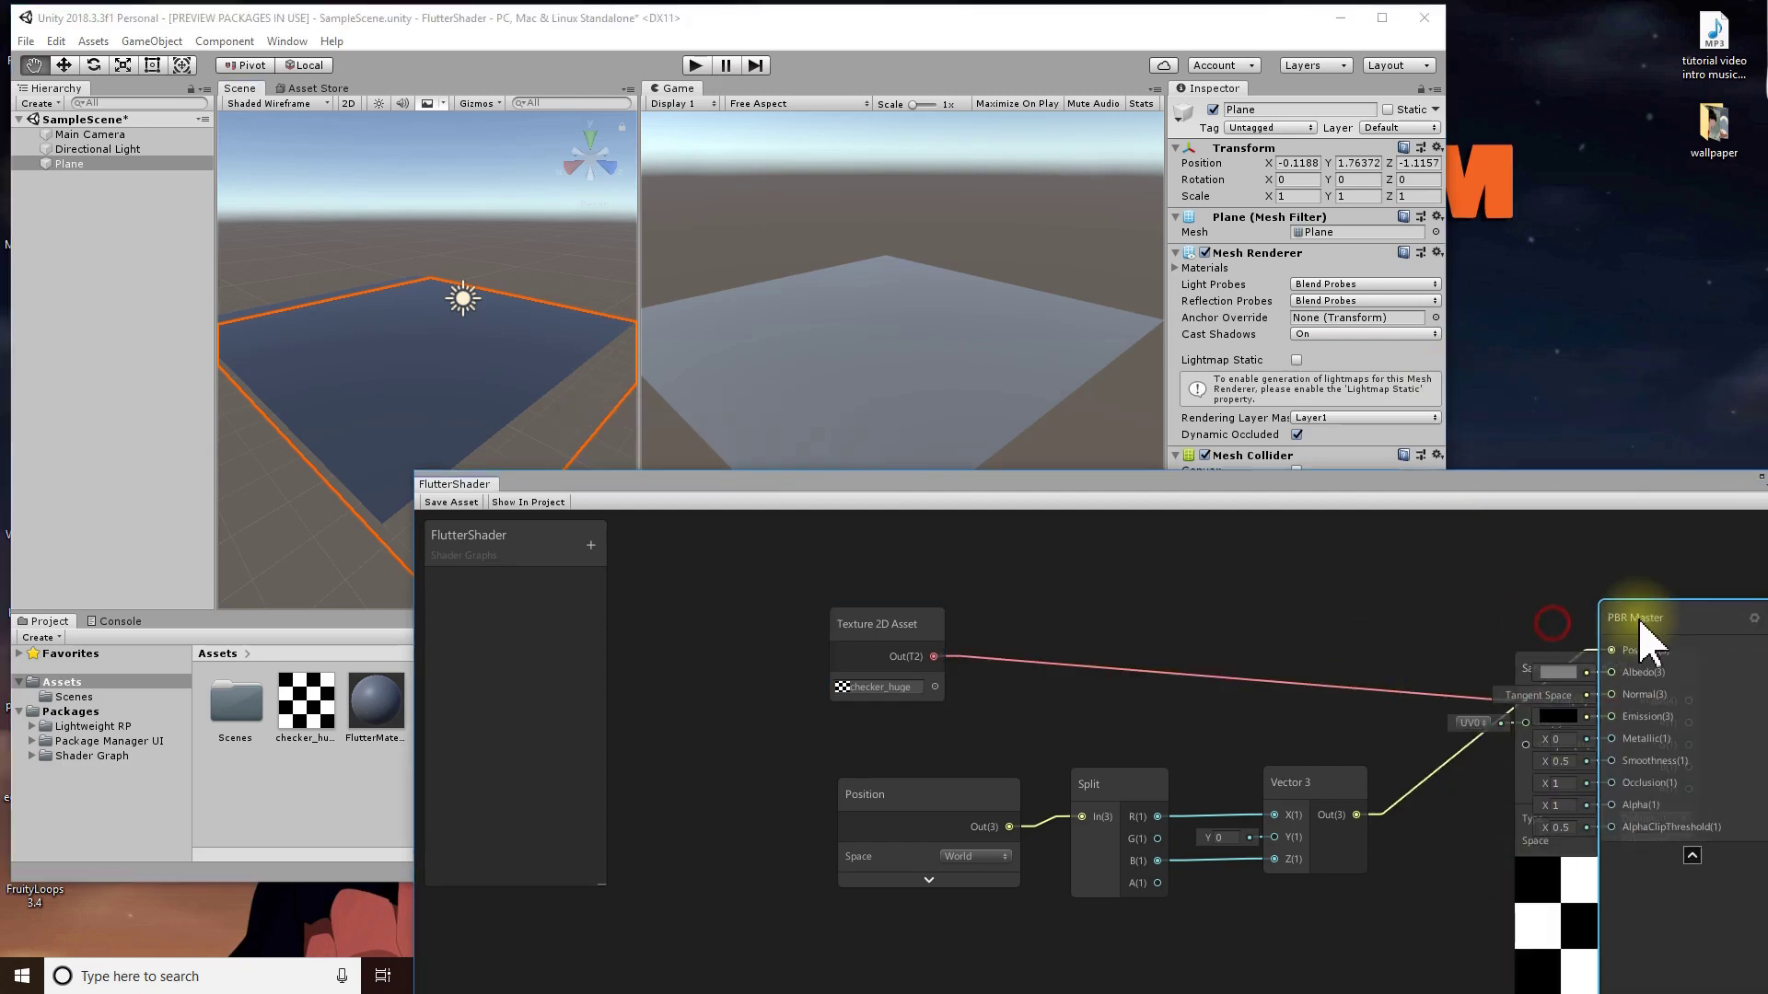
pyautogui.moveTo(1556, 665); pyautogui.dragTo(1238, 736)
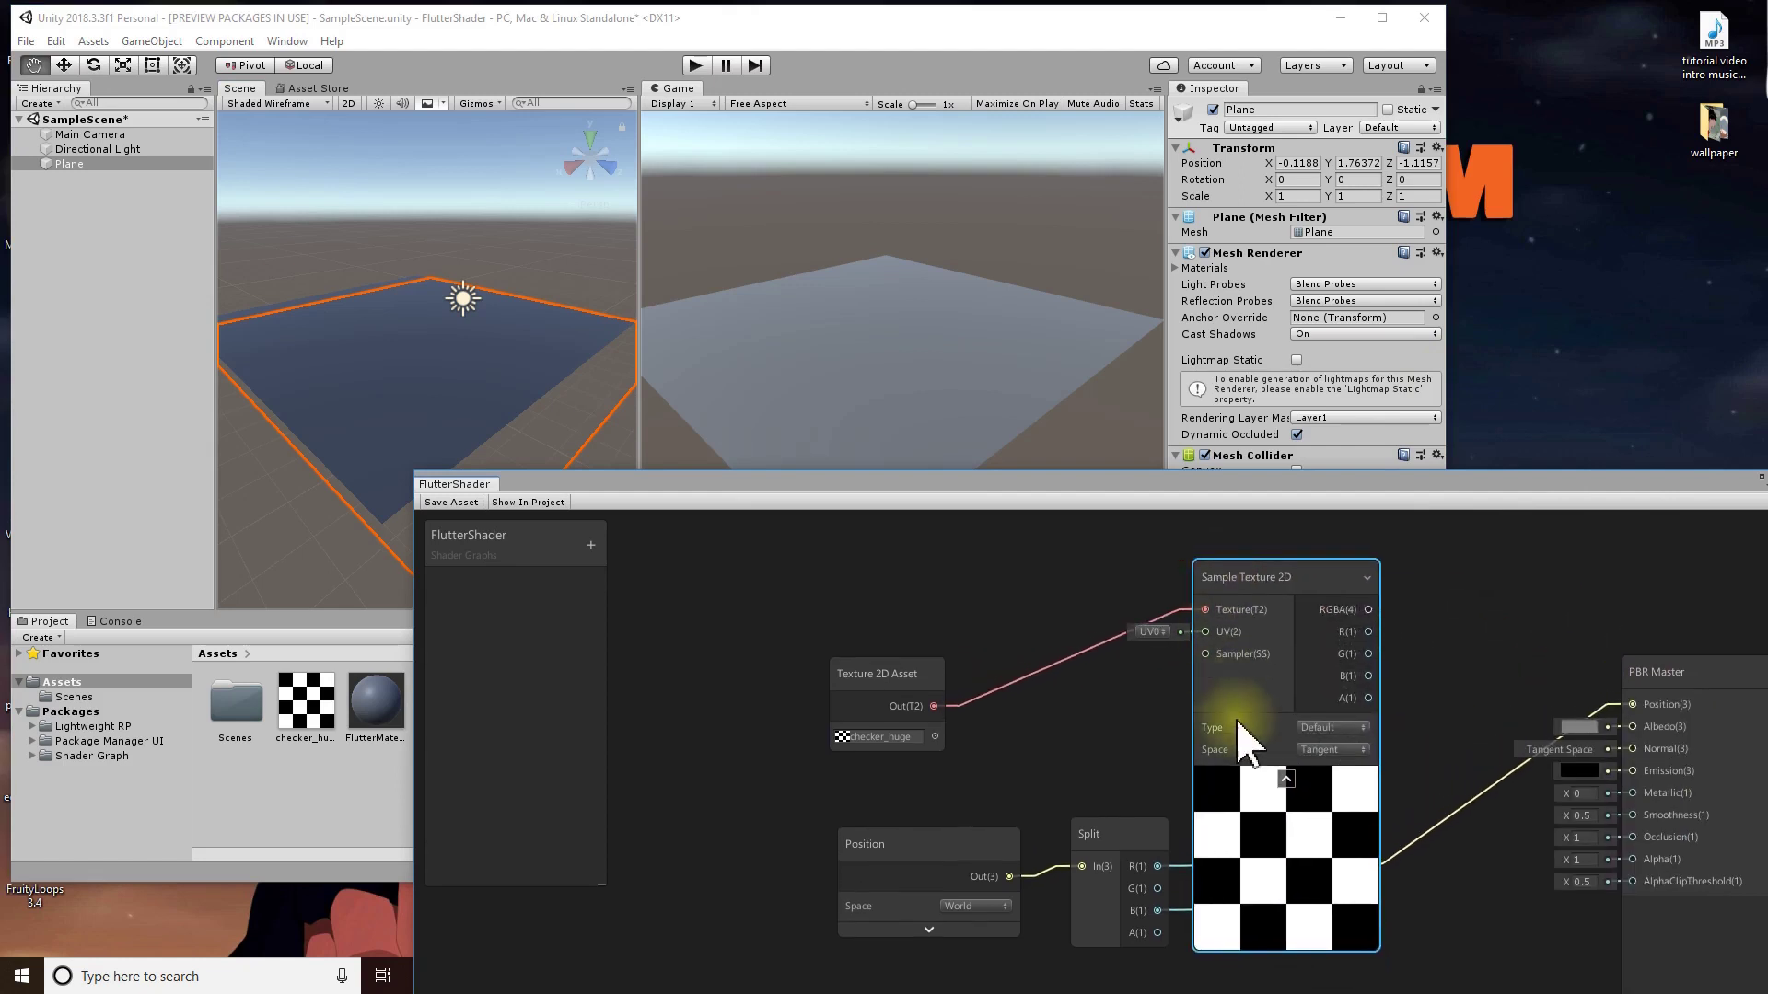
pyautogui.click(1286, 778)
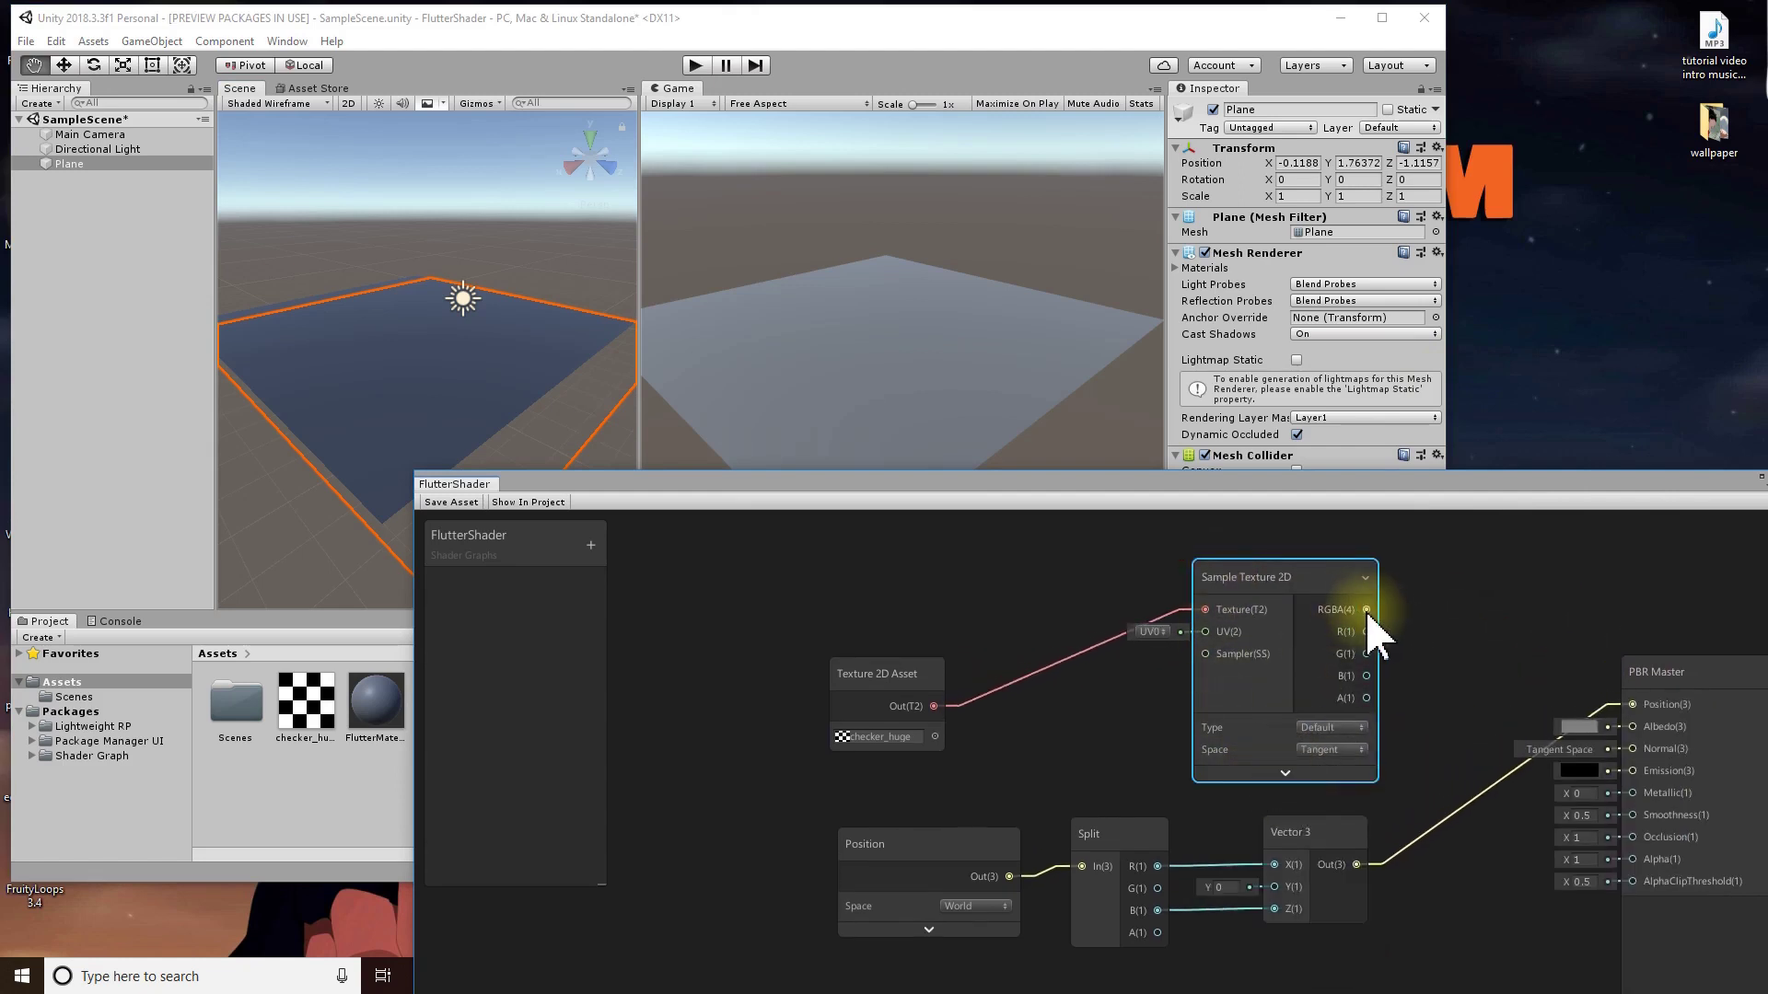
# - Connect Sample Texture 2D's RGBA output to PBR Master's Albedo input and line up the Texture 2D Asset node beside Sample Texture 2D
pyautogui.moveTo(1366, 609); pyautogui.dragTo(1633, 727)
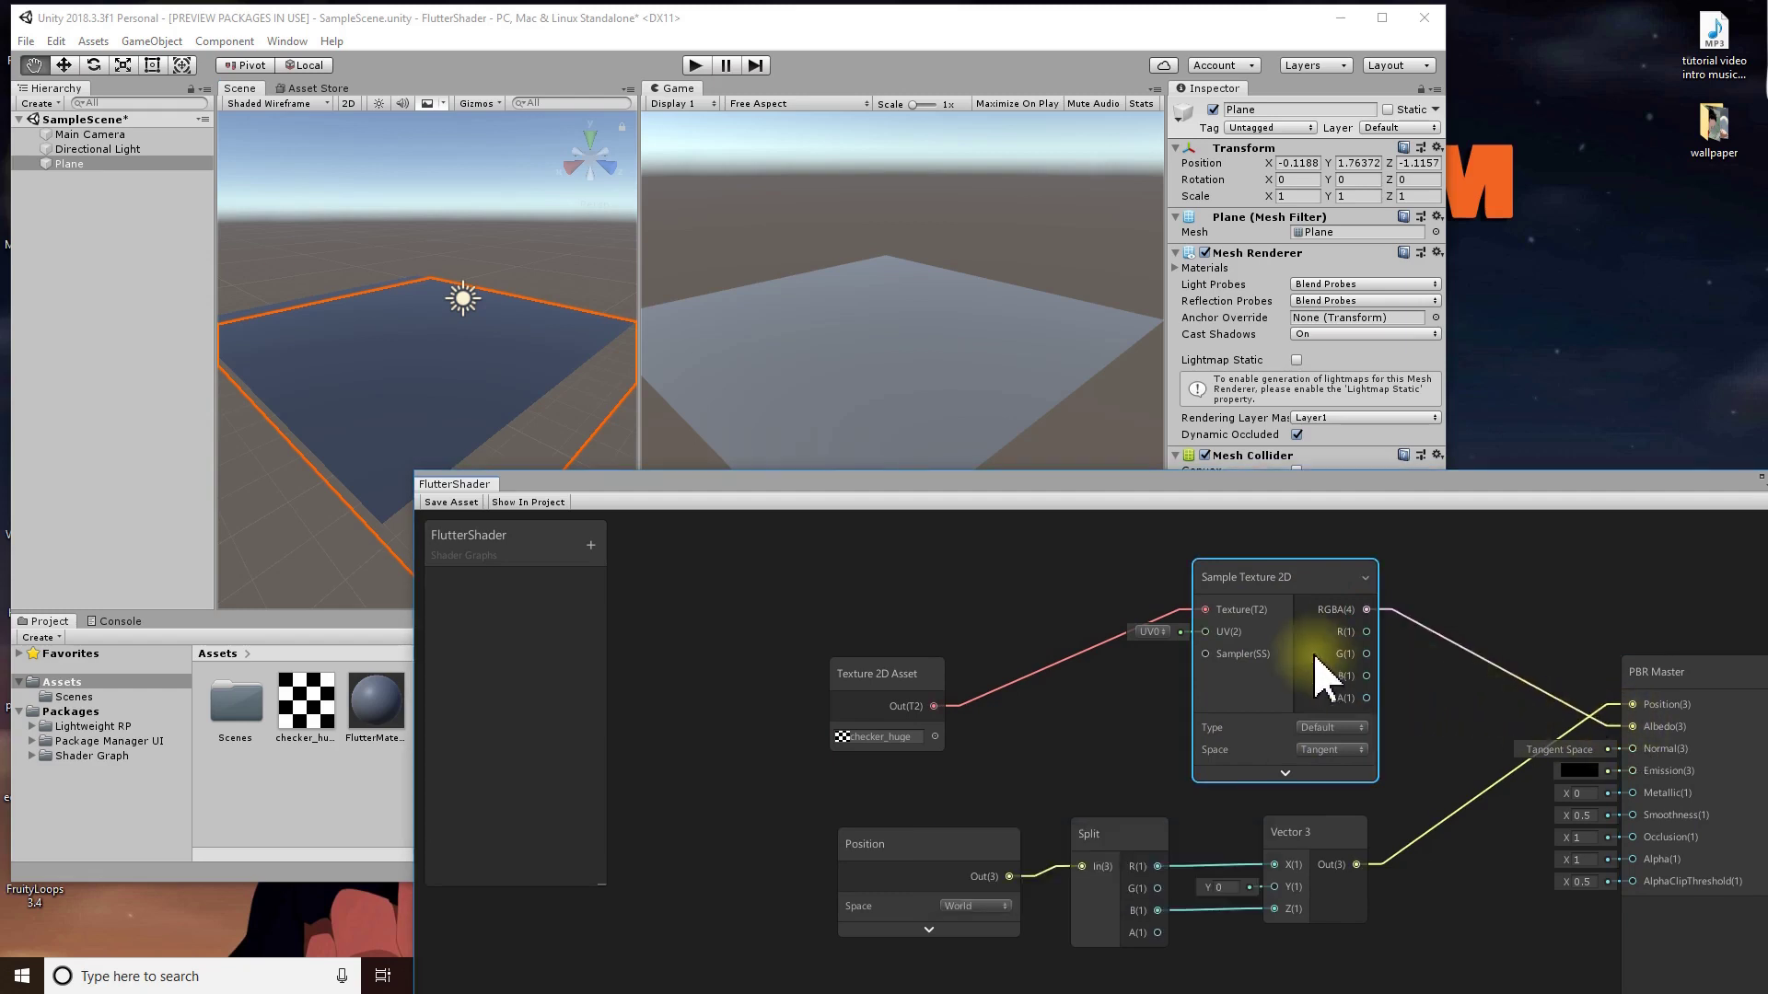
pyautogui.moveTo(897, 690); pyautogui.dragTo(1046, 592)
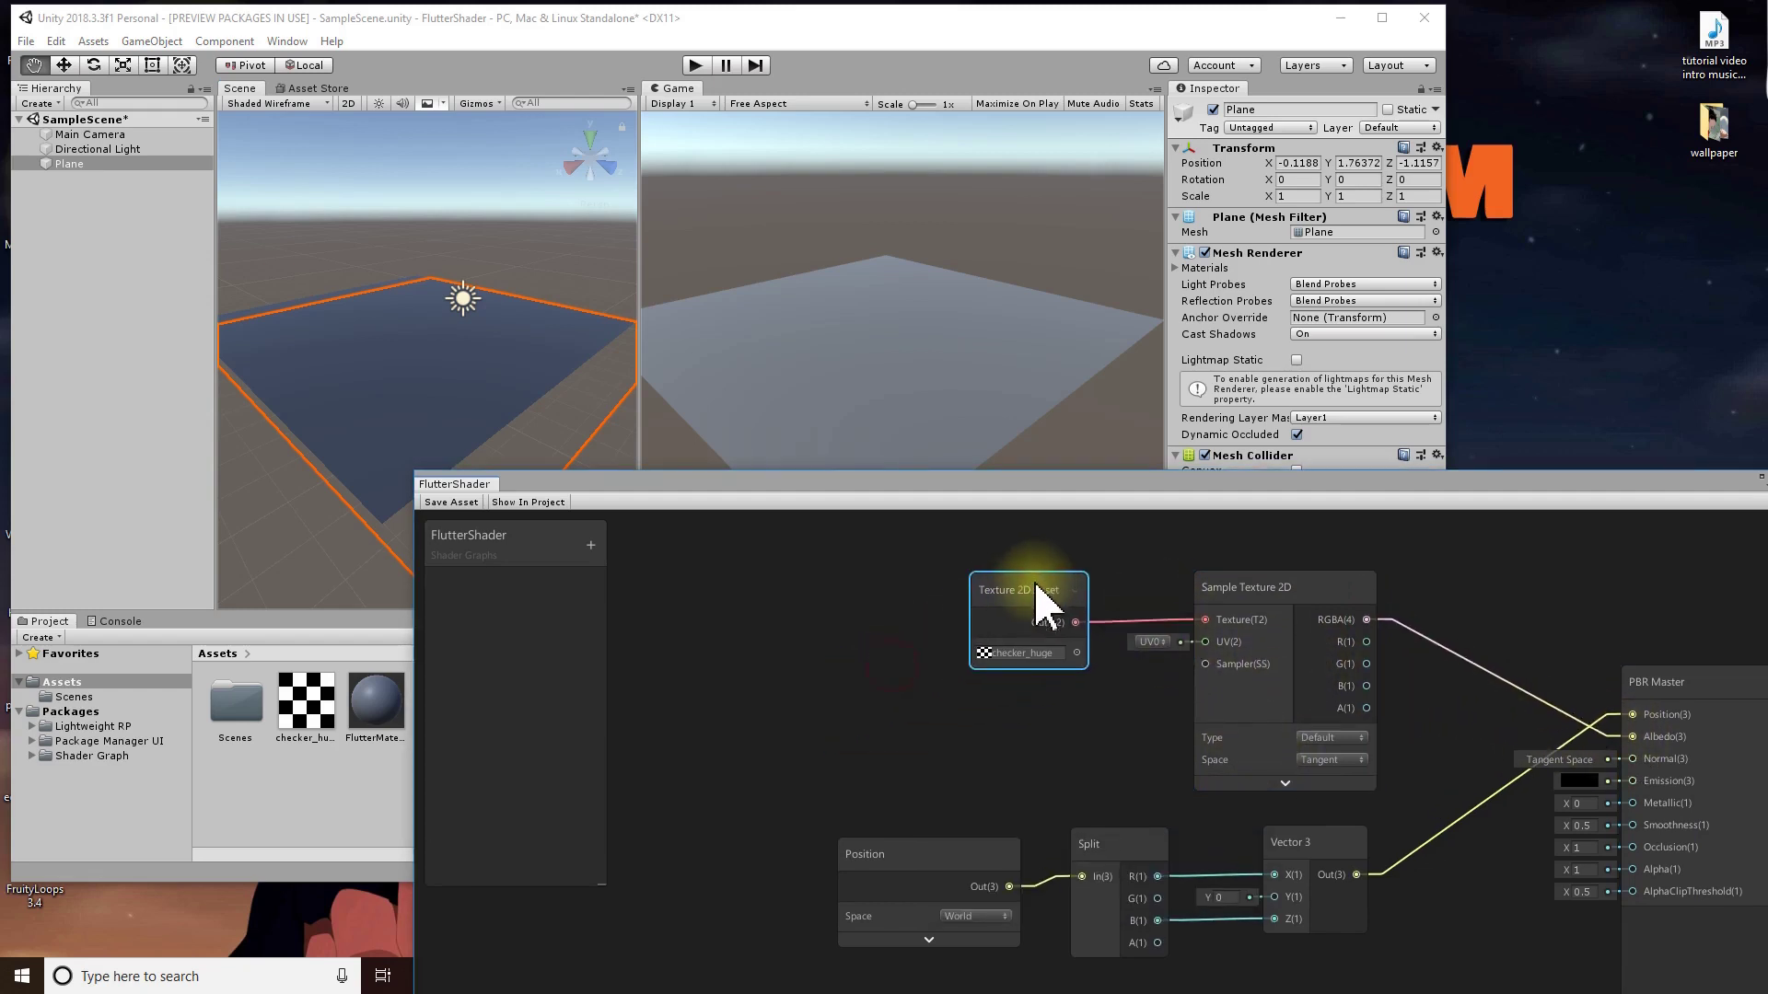
pyautogui.scroll(-2, 1074, 525)
pyautogui.scroll(-1, 1317, 815)
pyautogui.scroll(3, 1316, 815)
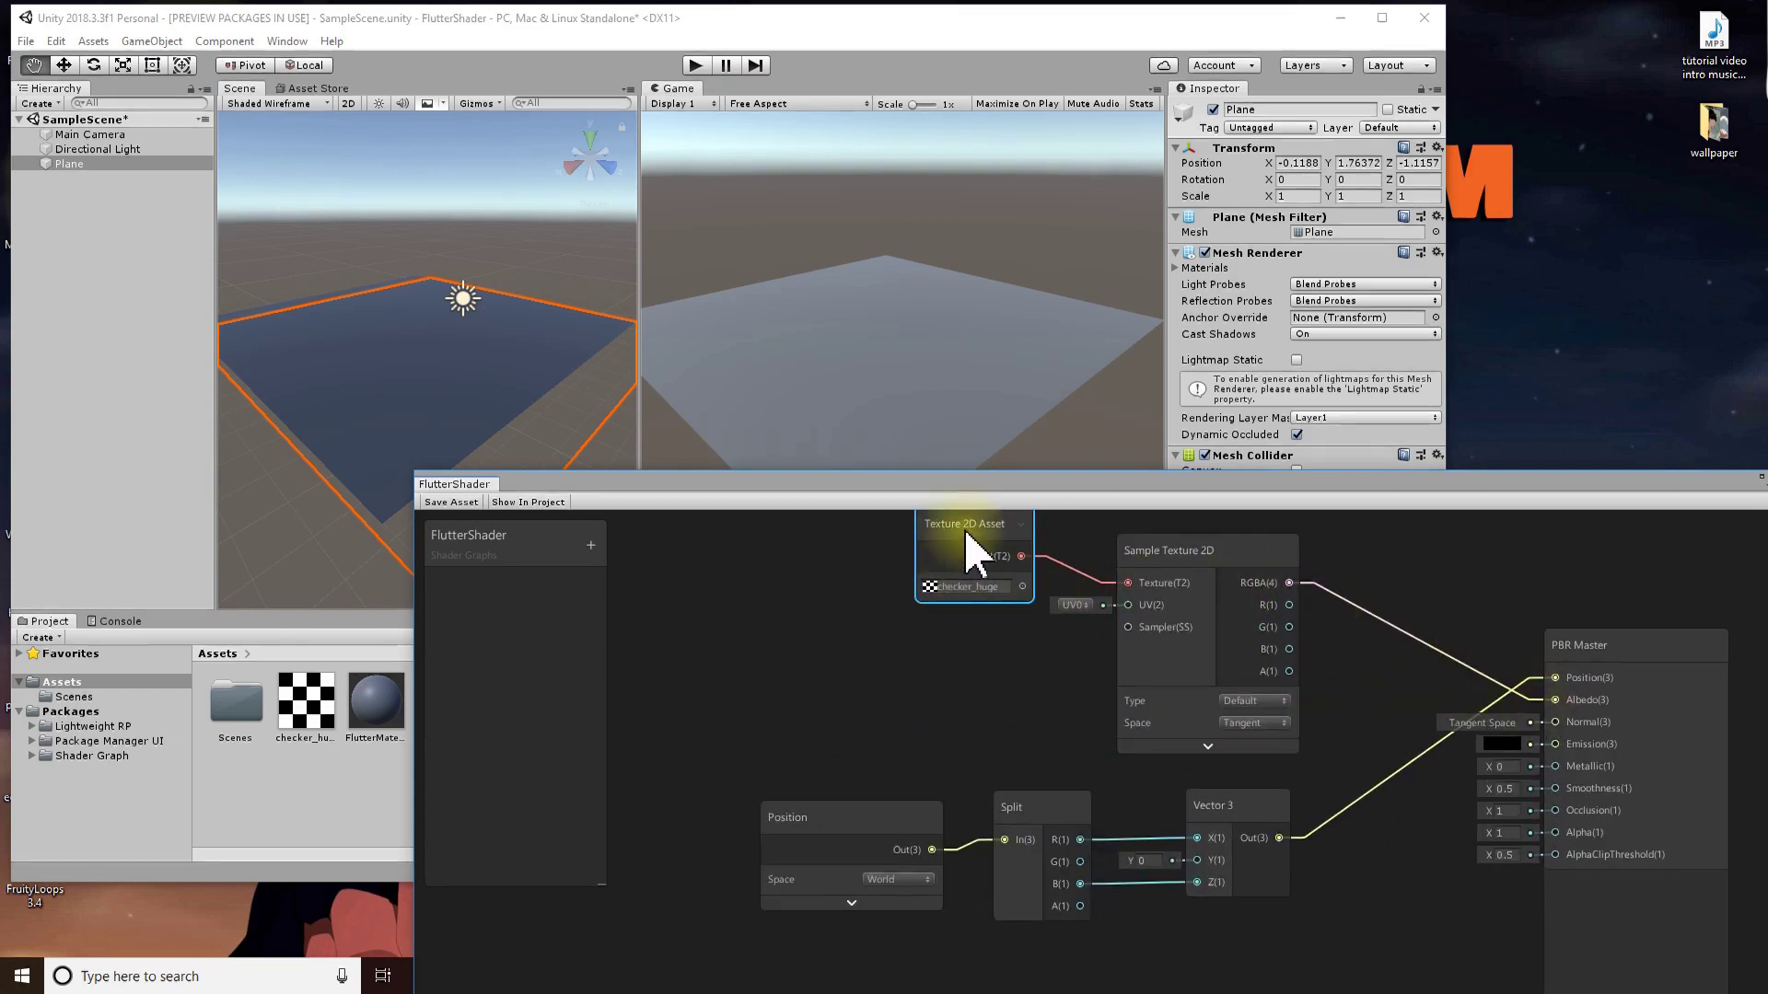
pyautogui.moveTo(965, 550); pyautogui.dragTo(935, 662)
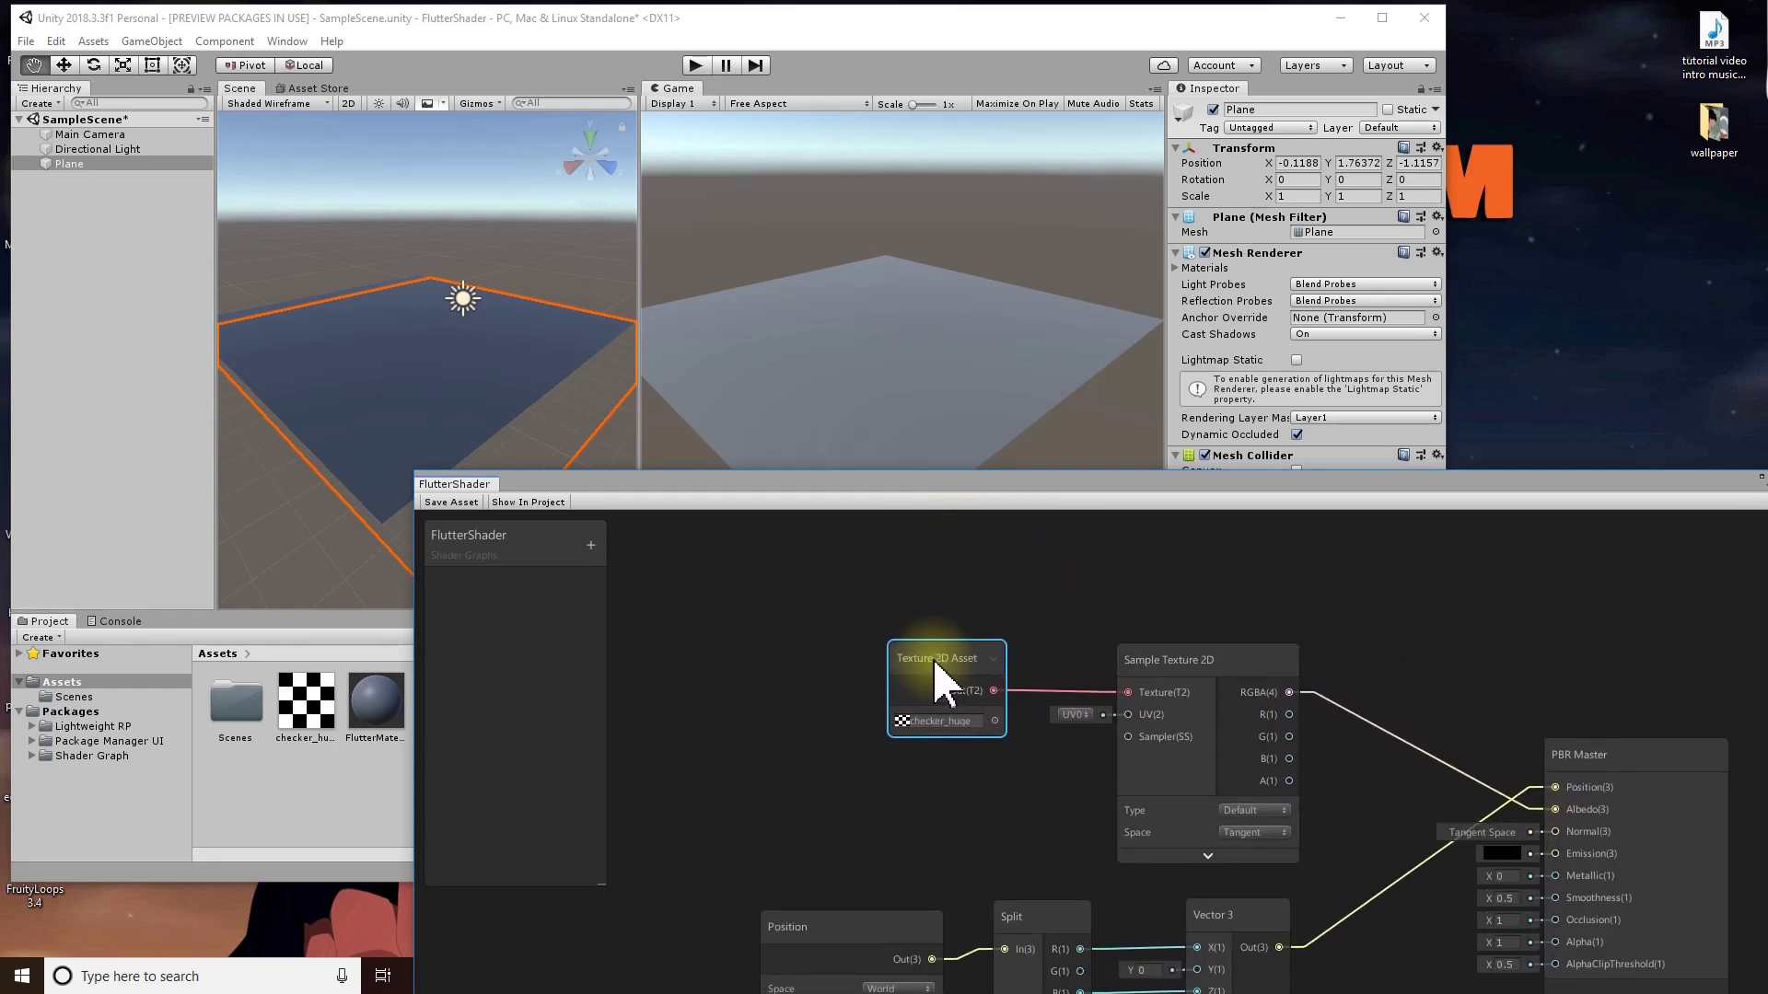
# - Convert the Texture 2D Asset node to a property and rename that property Texture
pyautogui.moveTo(1000, 484); pyautogui.dragTo(885, 249)
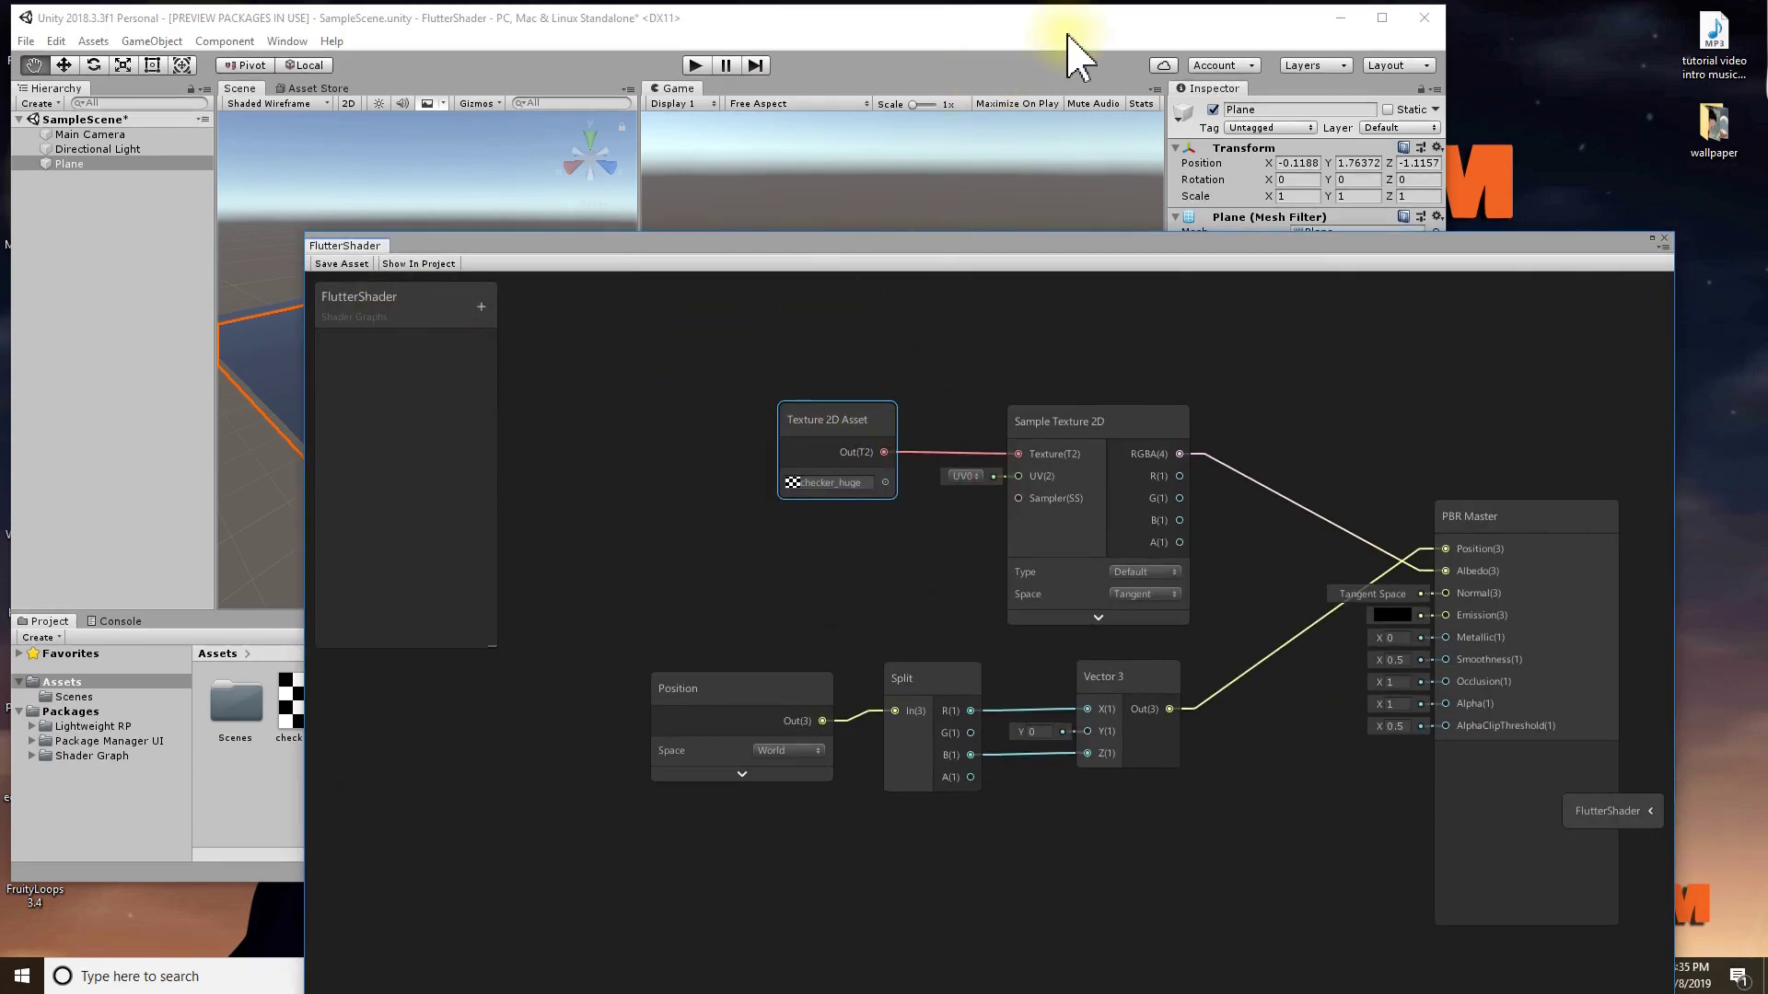
pyautogui.rightClick(851, 427)
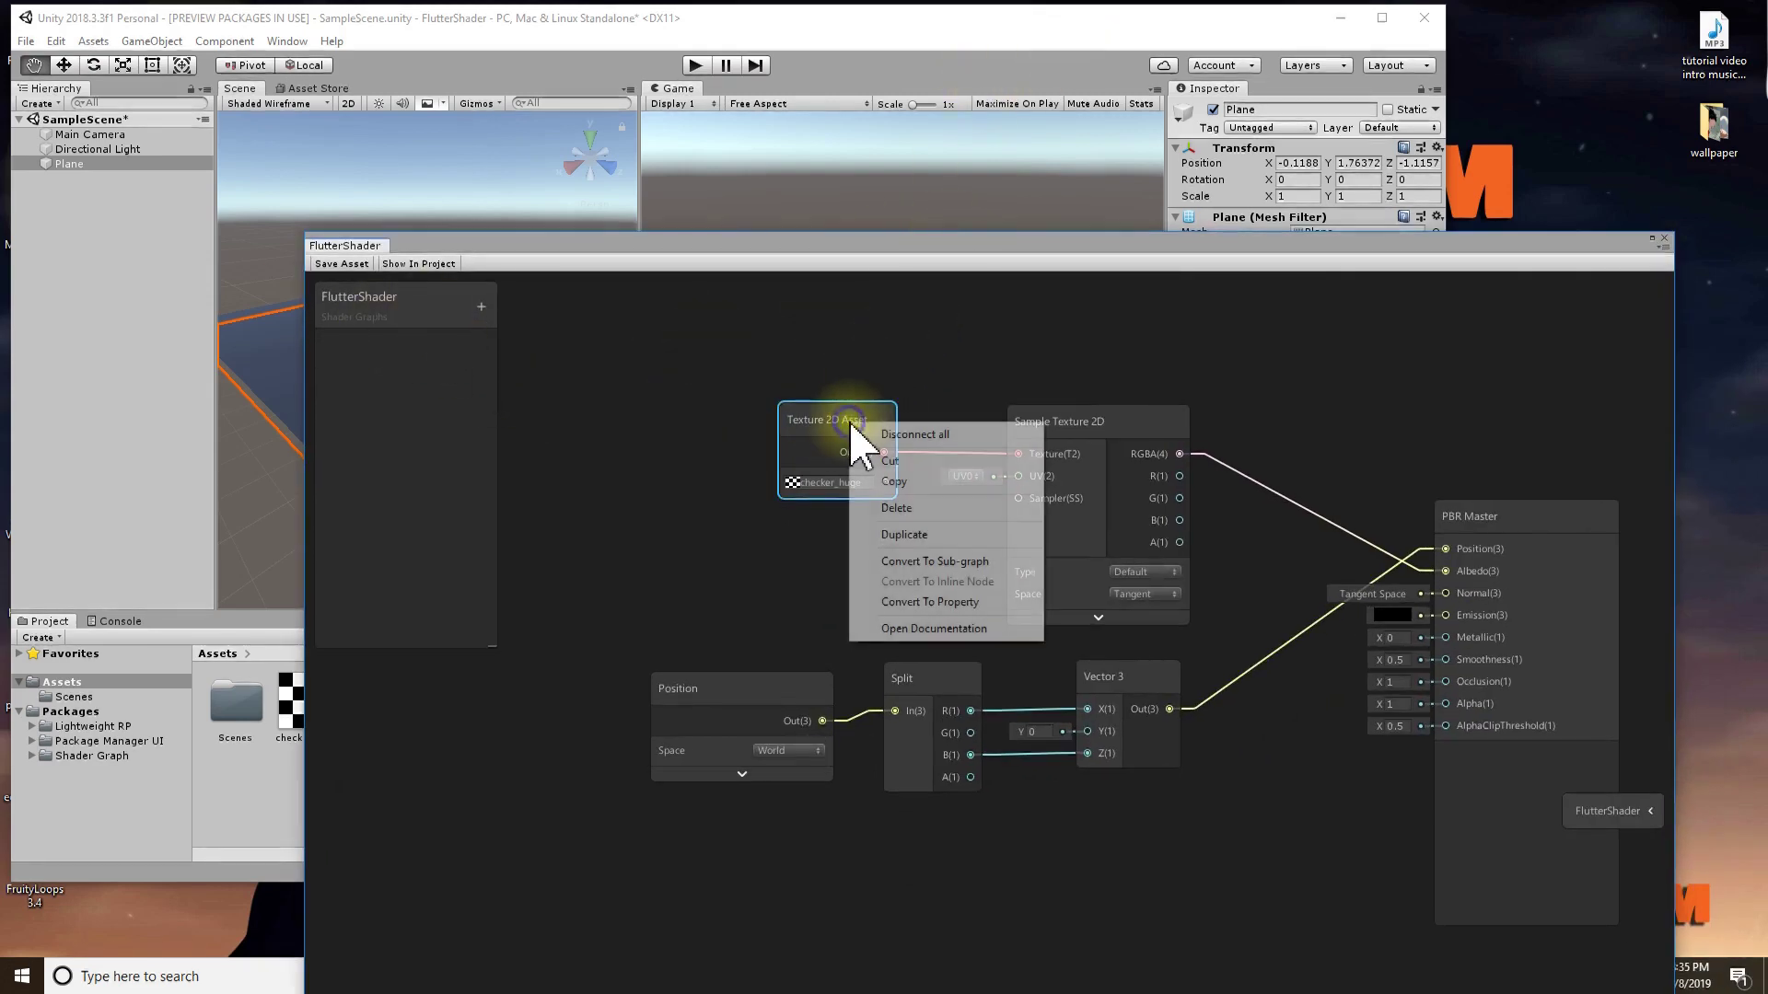
pyautogui.click(920, 604)
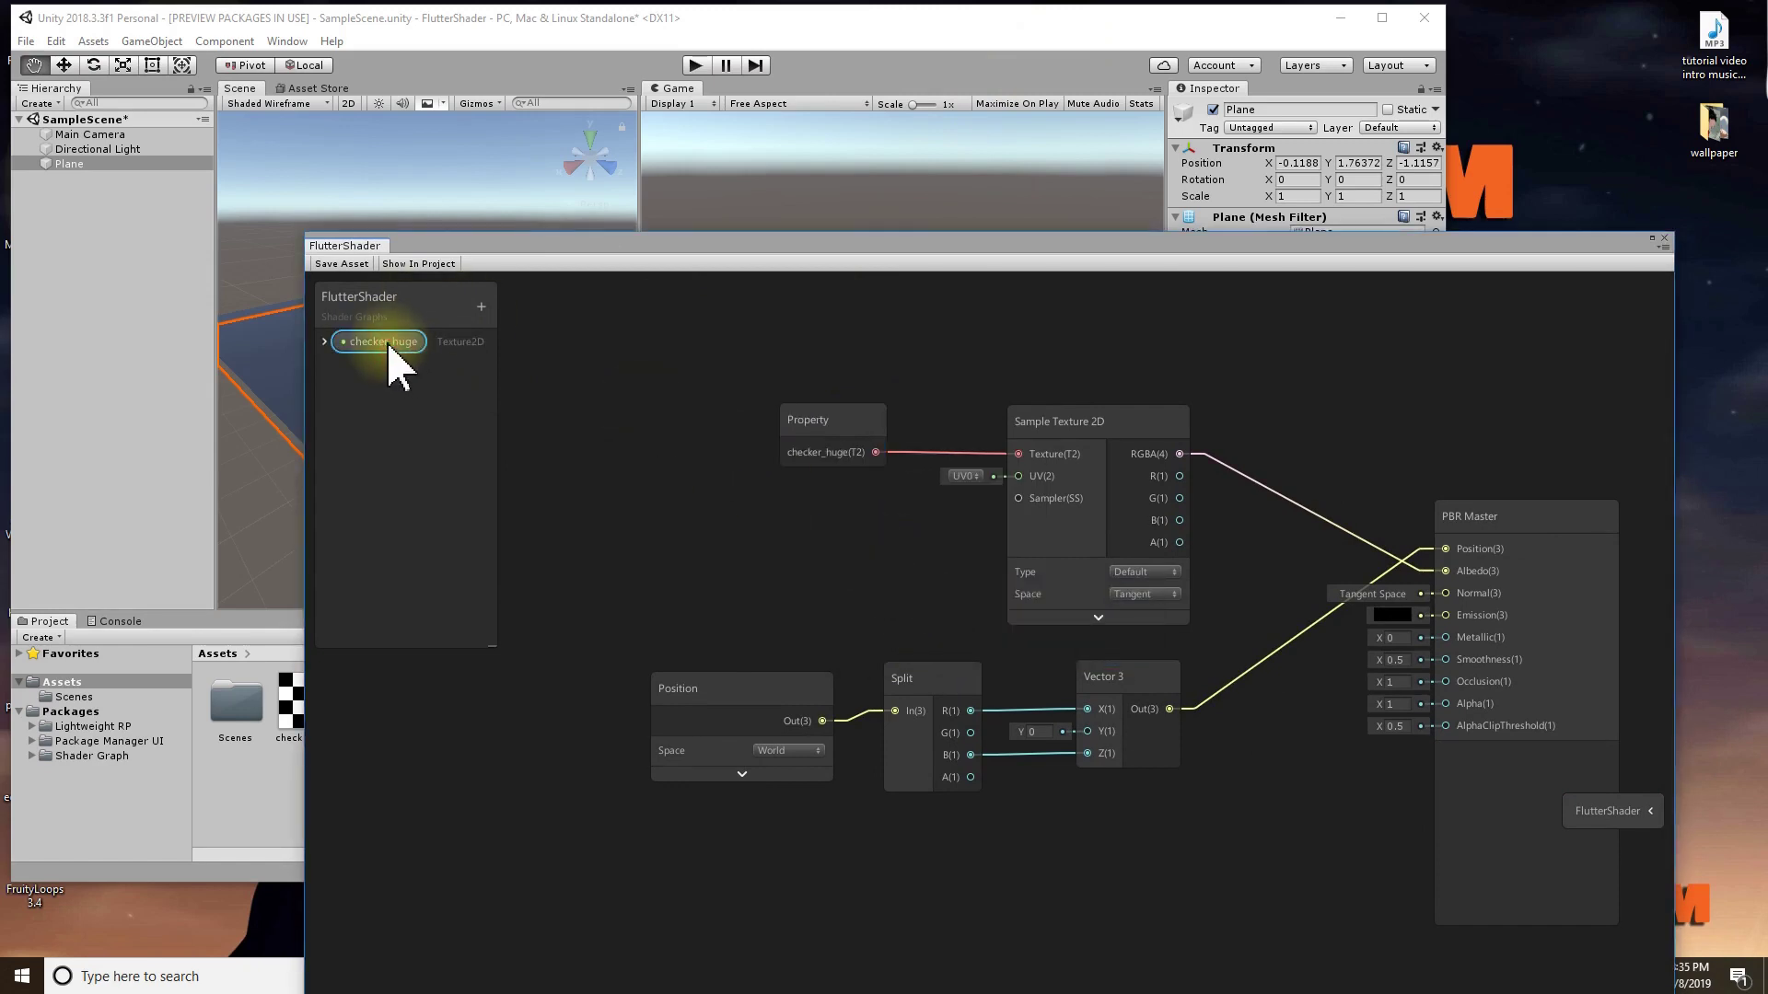
pyautogui.press('Return')
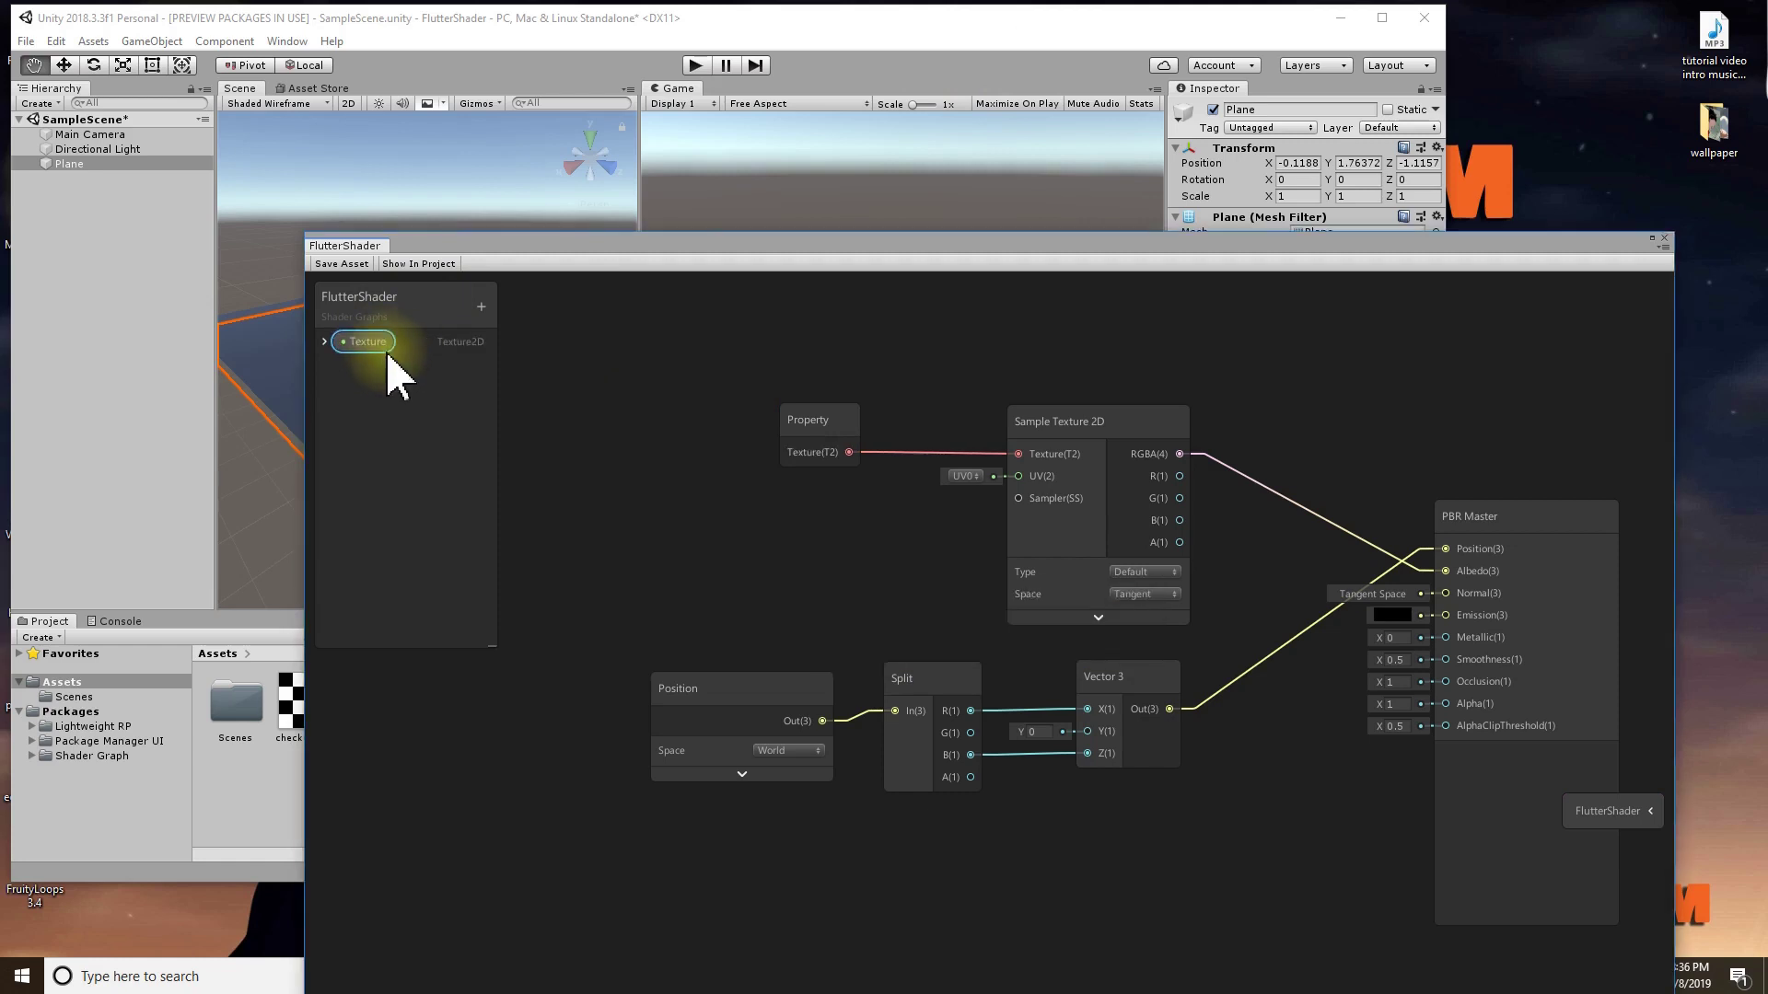
# - Save the FlutterShader graph and select the Plane with the Scene view, Game view and FlutterMaterial section uncovered
pyautogui.moveTo(803, 22); pyautogui.dragTo(807, 29)
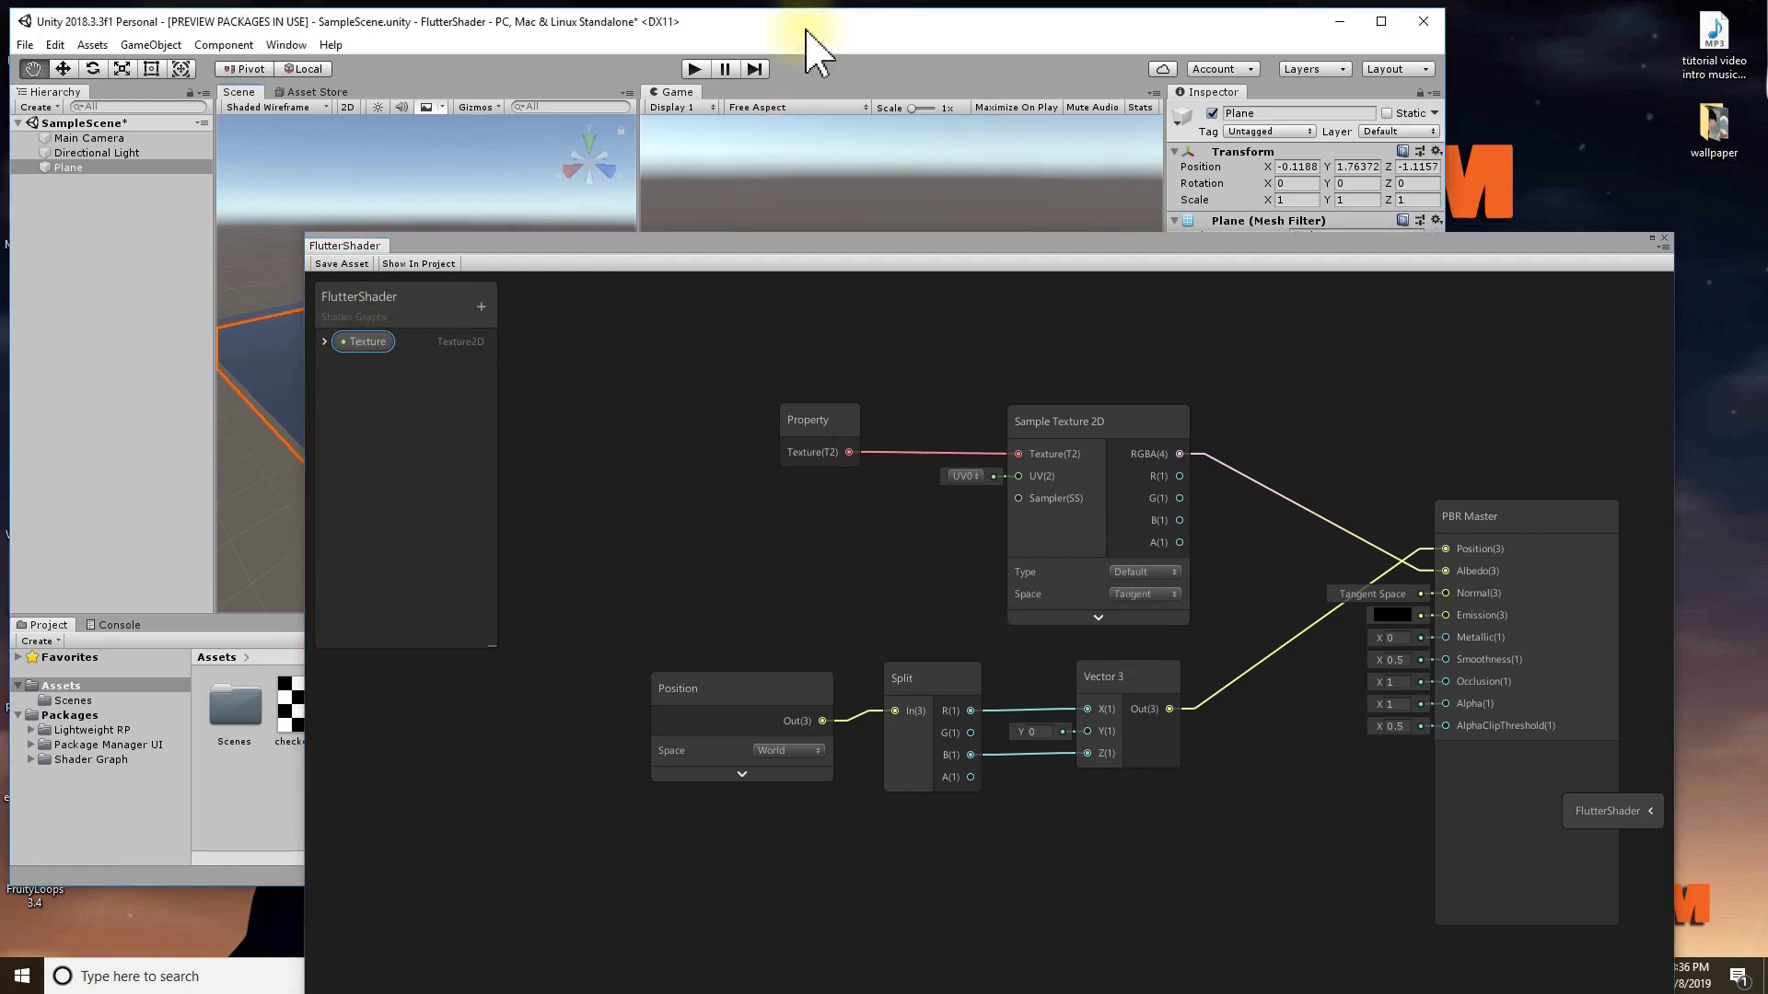
pyautogui.click(348, 264)
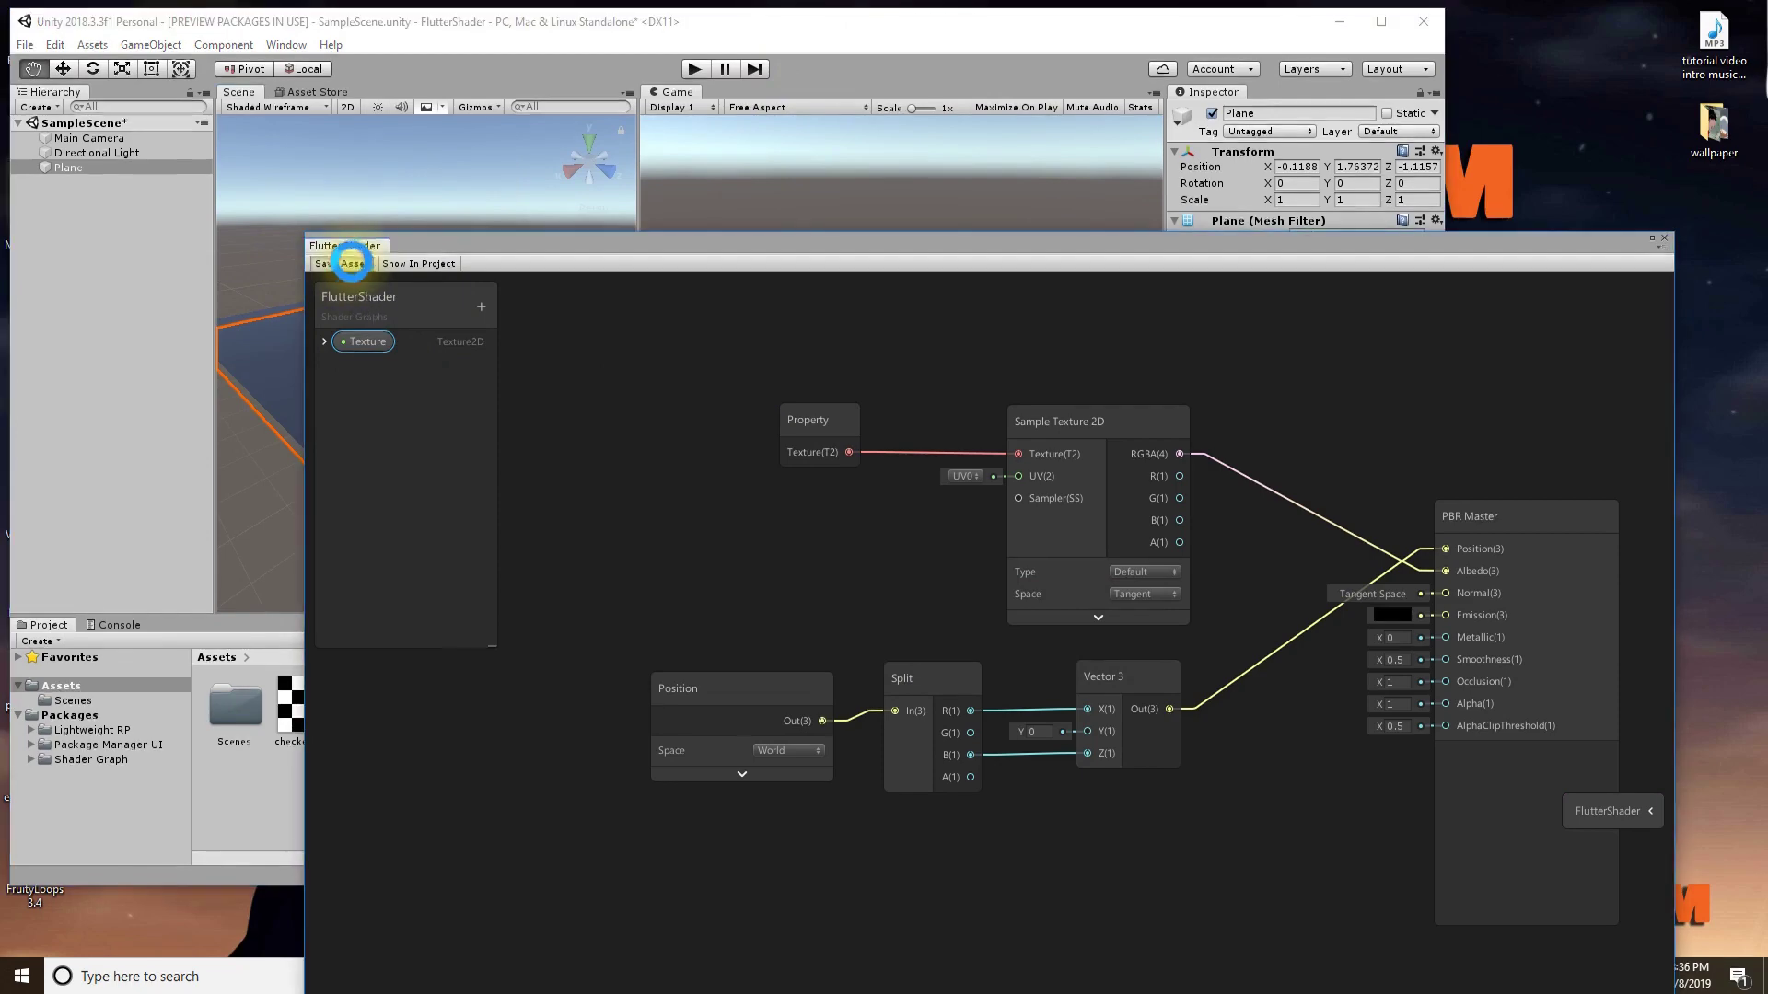
pyautogui.click(666, 39)
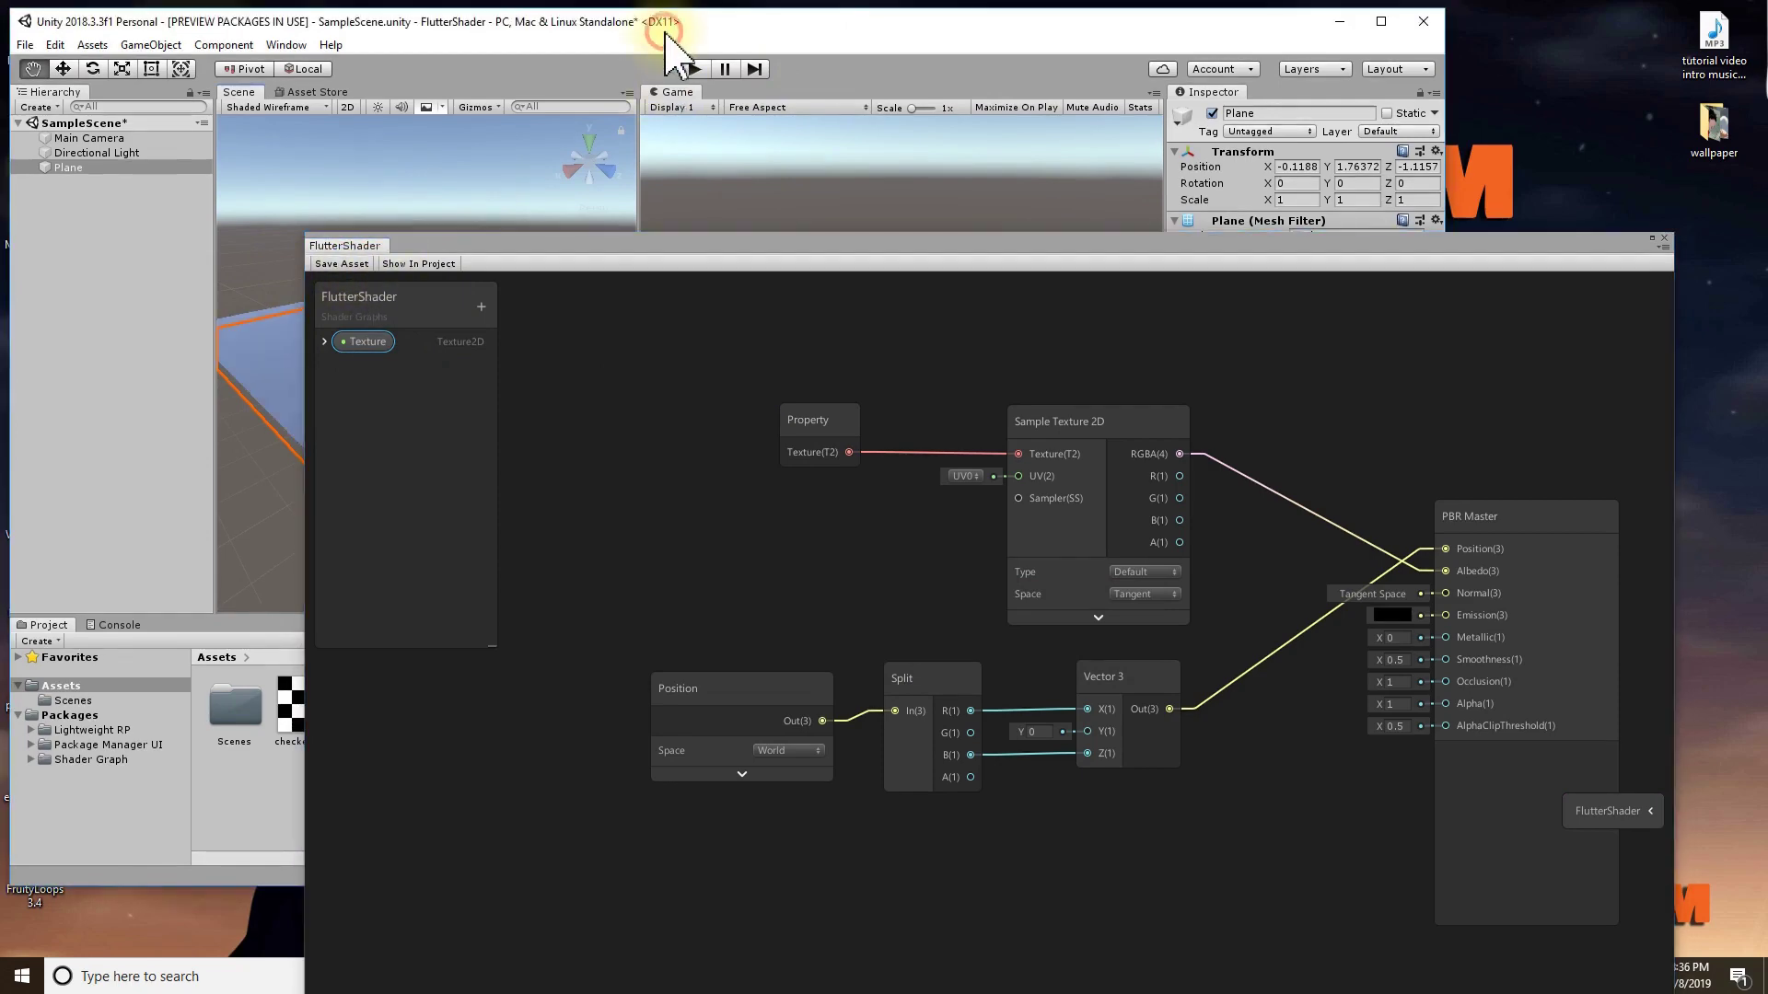
pyautogui.moveTo(686, 237); pyautogui.dragTo(789, 667)
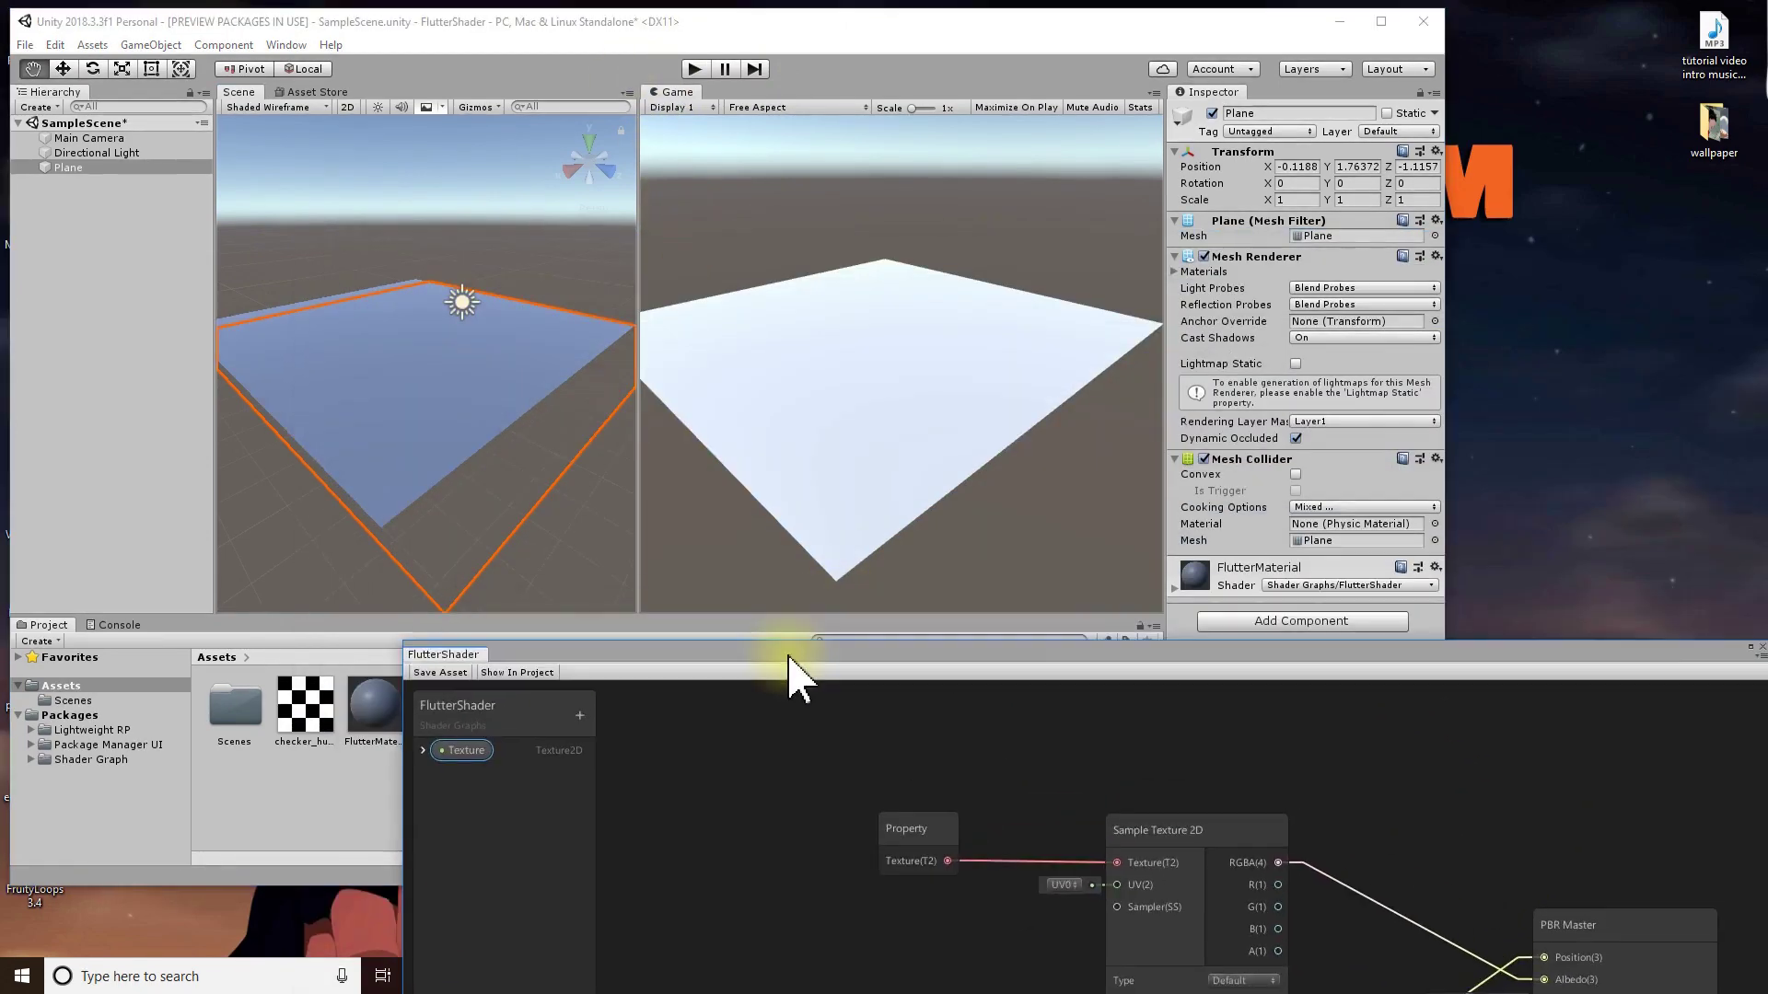
pyautogui.click(68, 168)
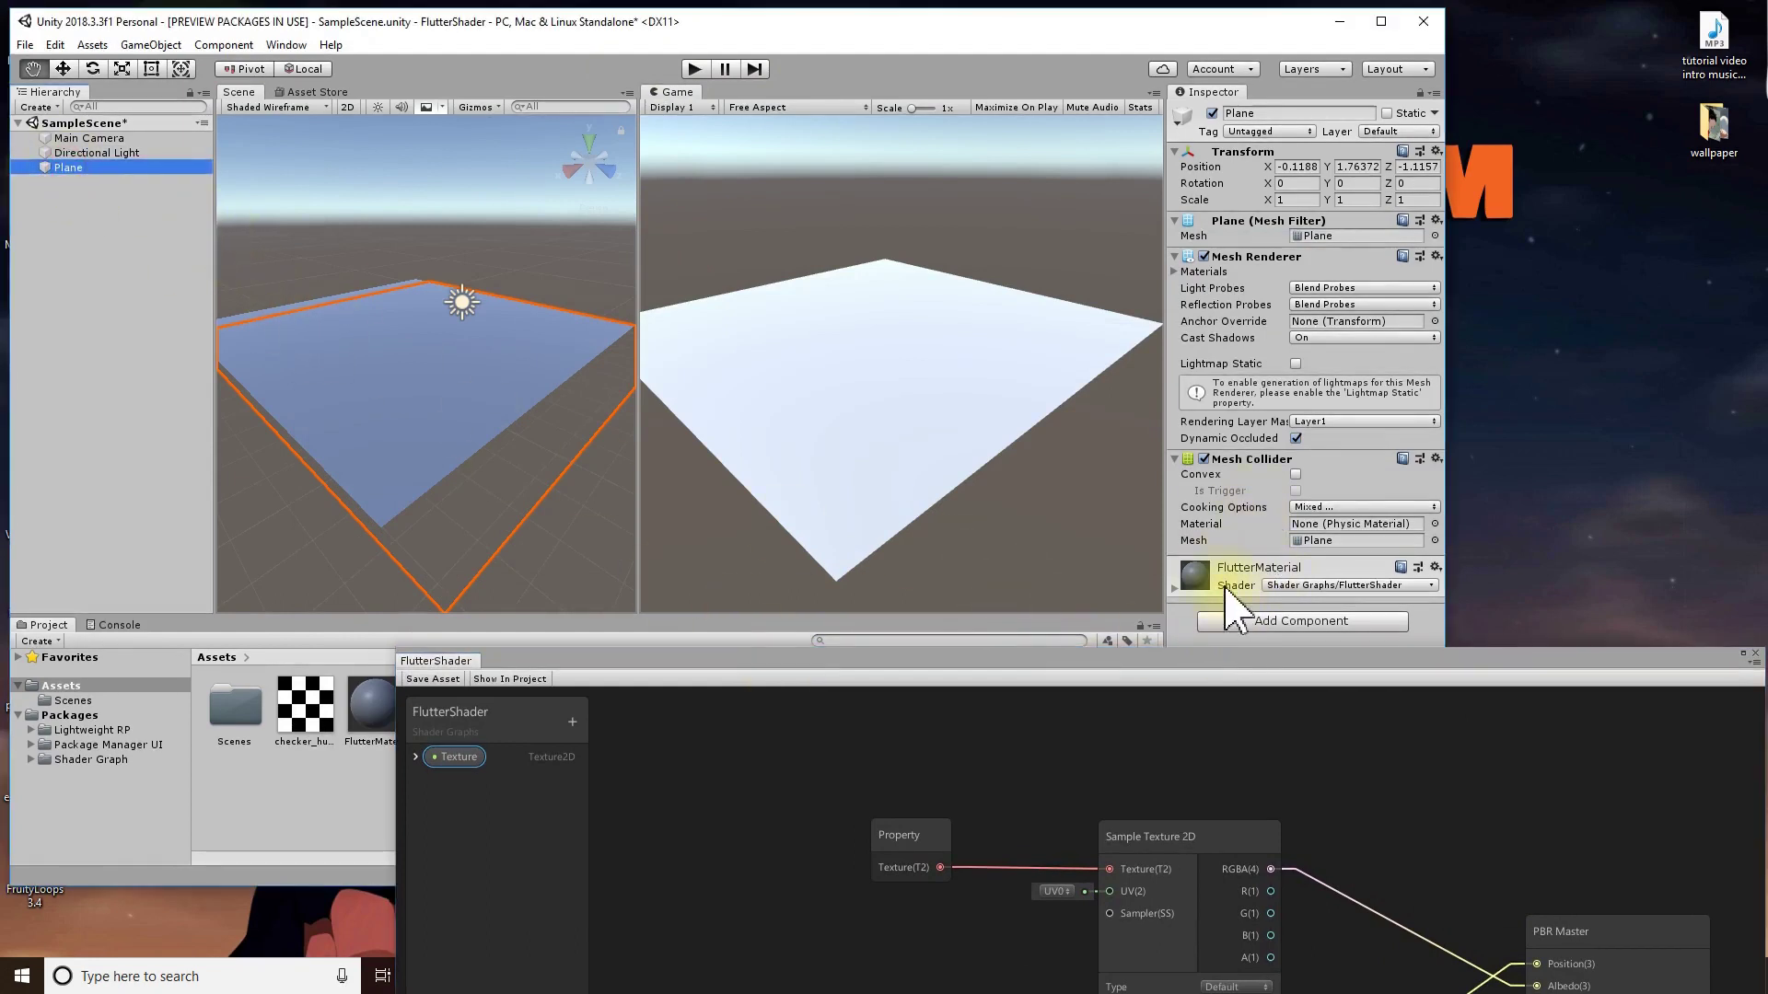
# - Assign the checker texture to FlutterMaterial's Texture property on the Plane
pyautogui.click(1177, 590)
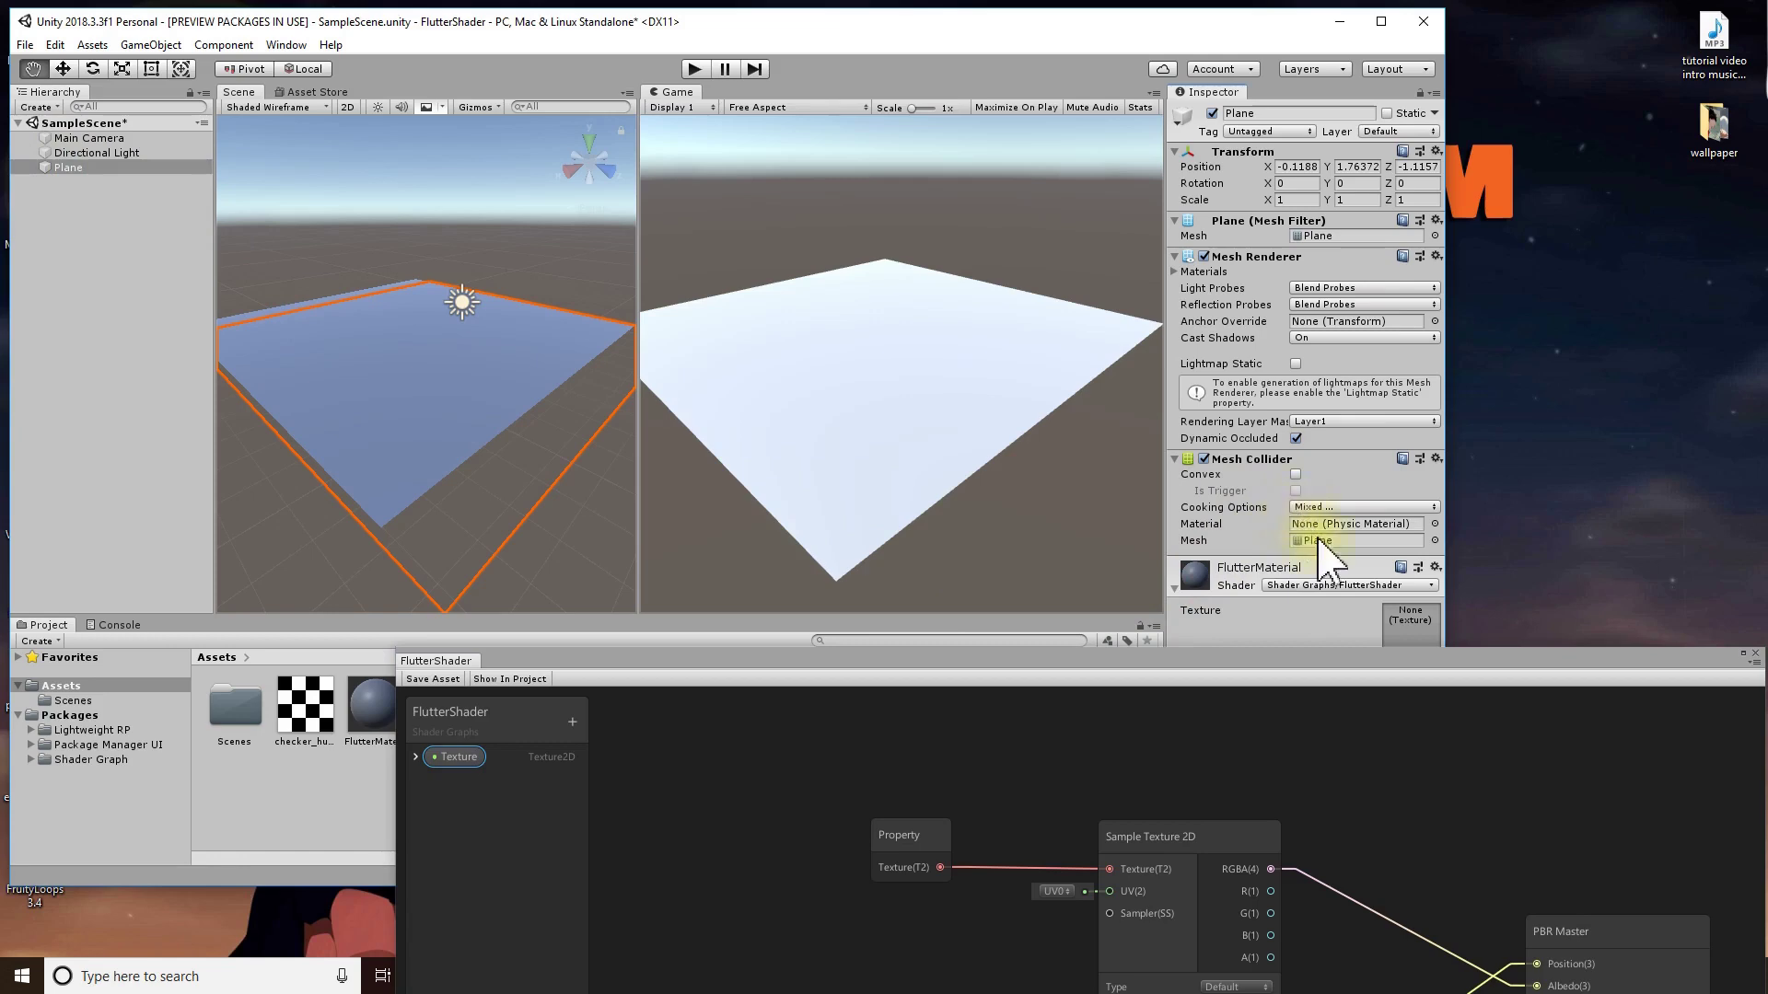
pyautogui.moveTo(1230, 665); pyautogui.dragTo(1068, 844)
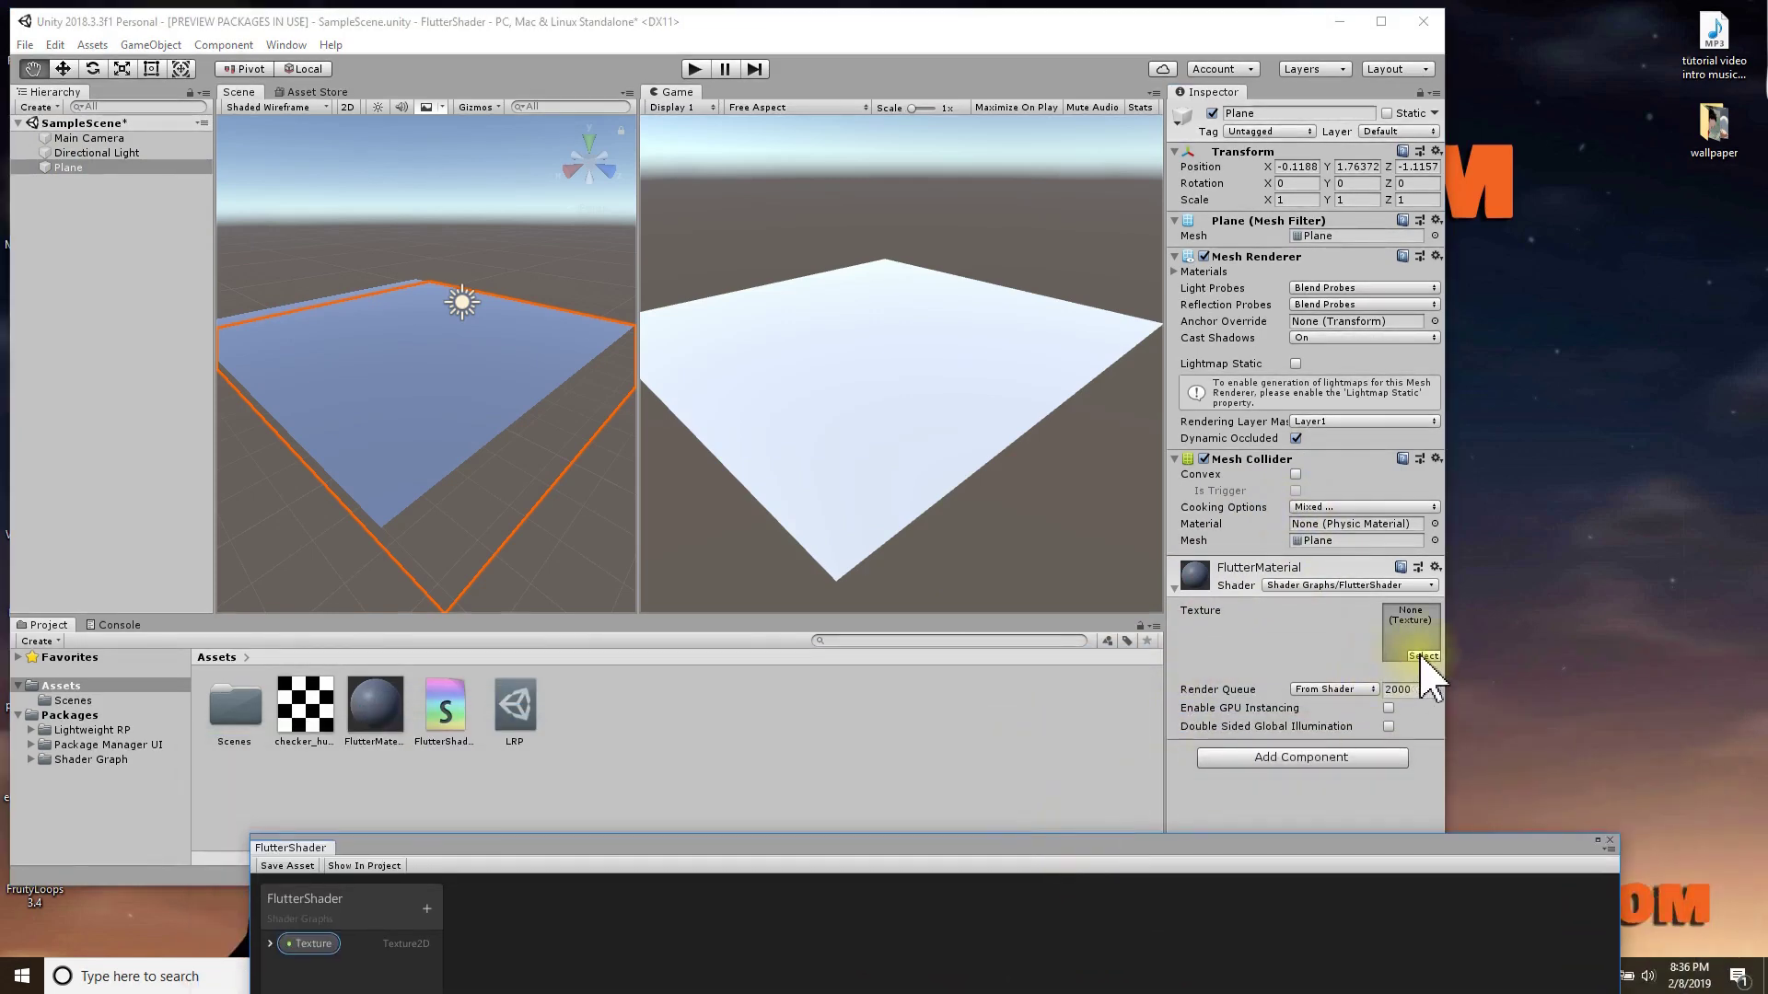
pyautogui.moveTo(338, 727); pyautogui.dragTo(1358, 647)
pyautogui.moveTo(1403, 619); pyautogui.dragTo(1406, 626)
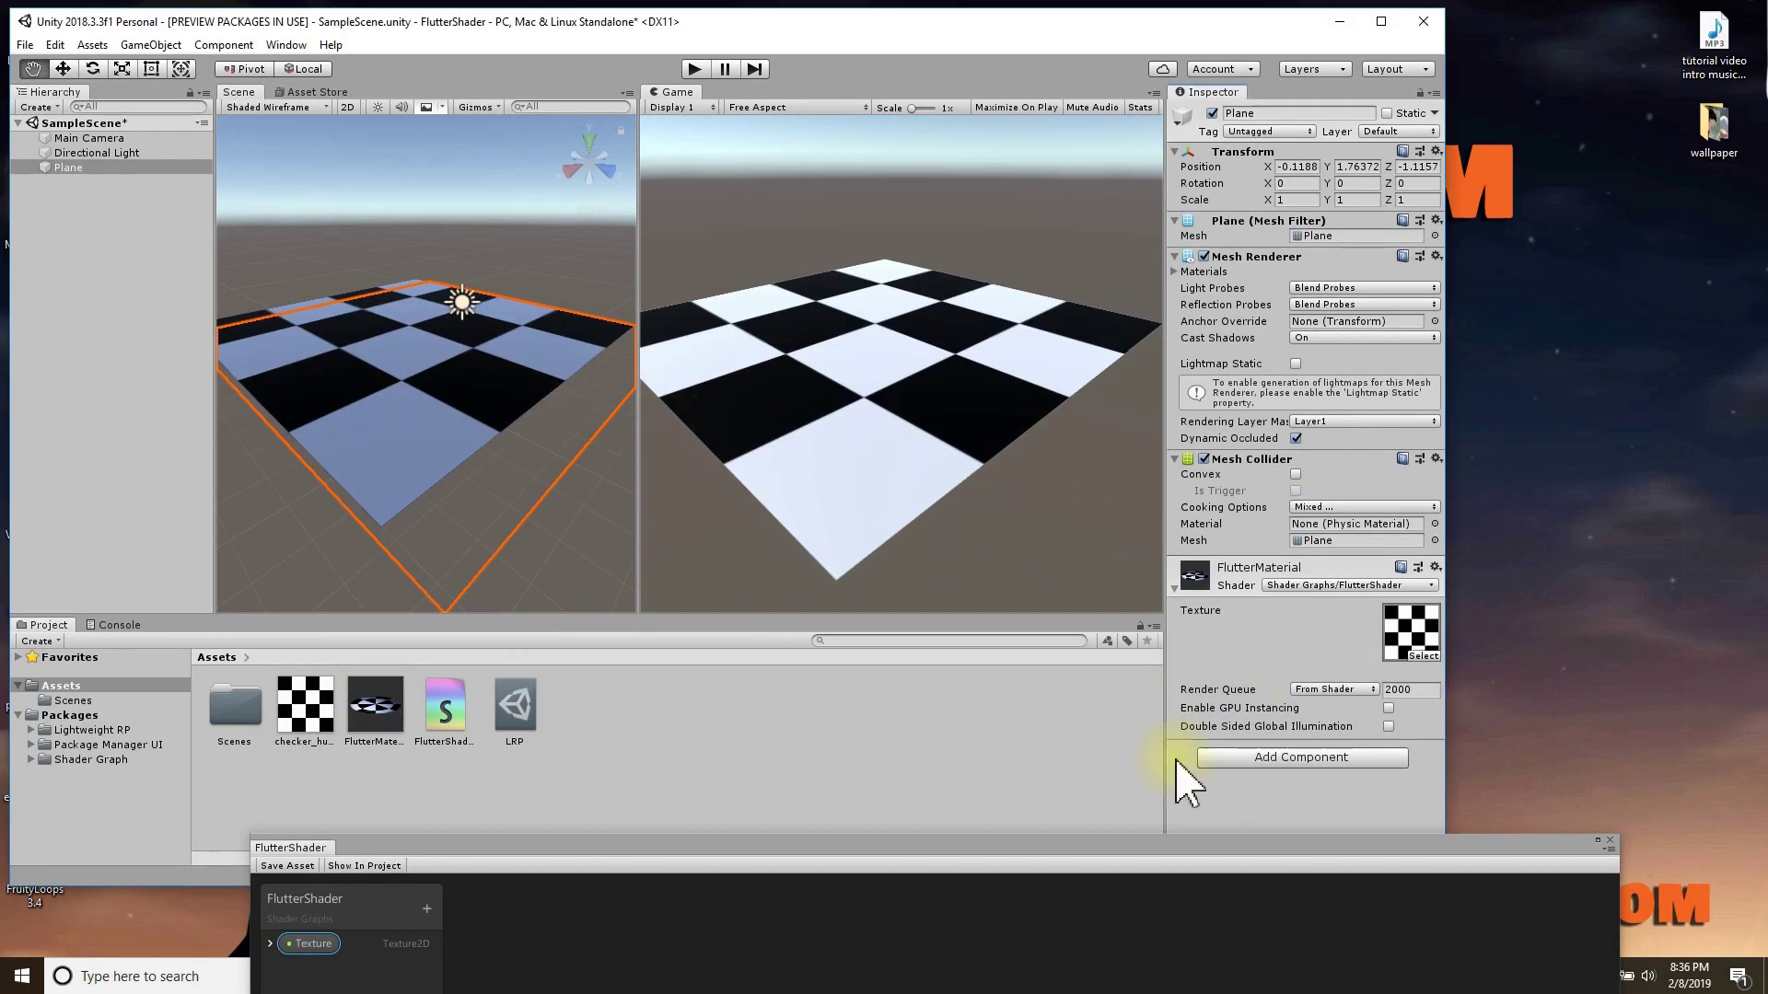
# - Bring the shader graph back into full view and move the Sample Texture 2D and Property nodes below the vertex position nodes
pyautogui.moveTo(1125, 852); pyautogui.dragTo(1241, 103)
pyautogui.moveTo(1165, 276); pyautogui.dragTo(1274, 212)
pyautogui.moveTo(875, 344); pyautogui.dragTo(1022, 304)
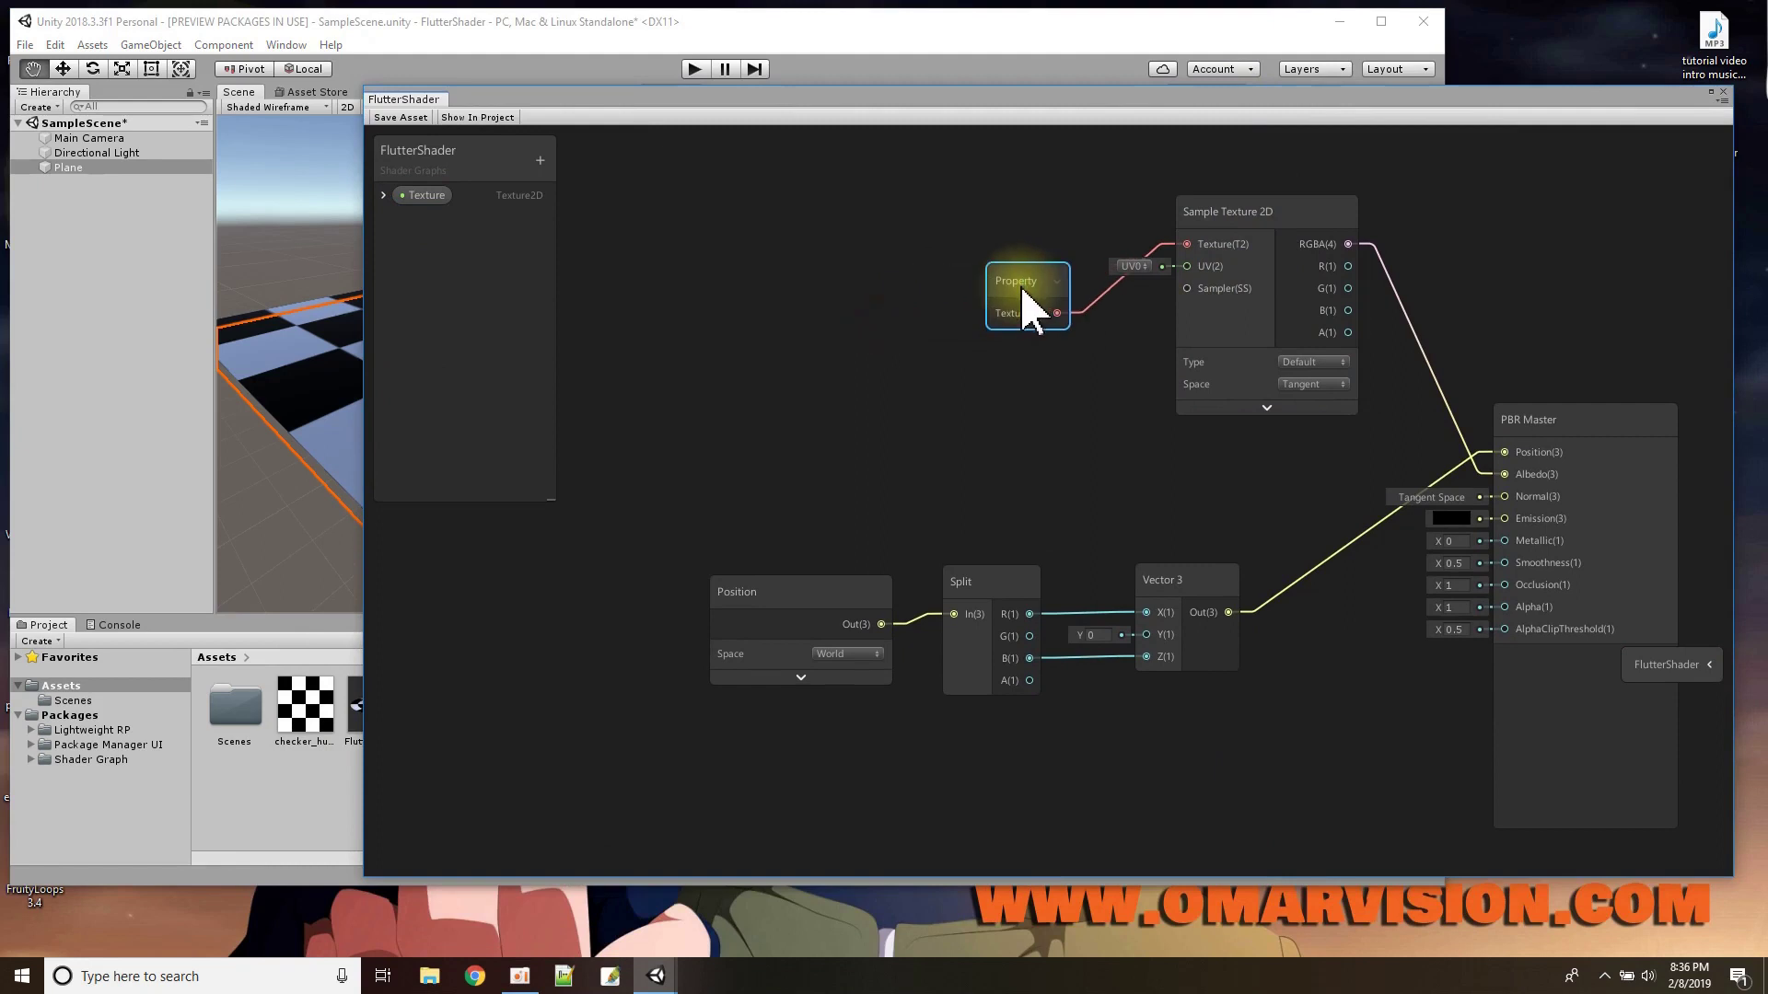
pyautogui.rightClick(1515, 287)
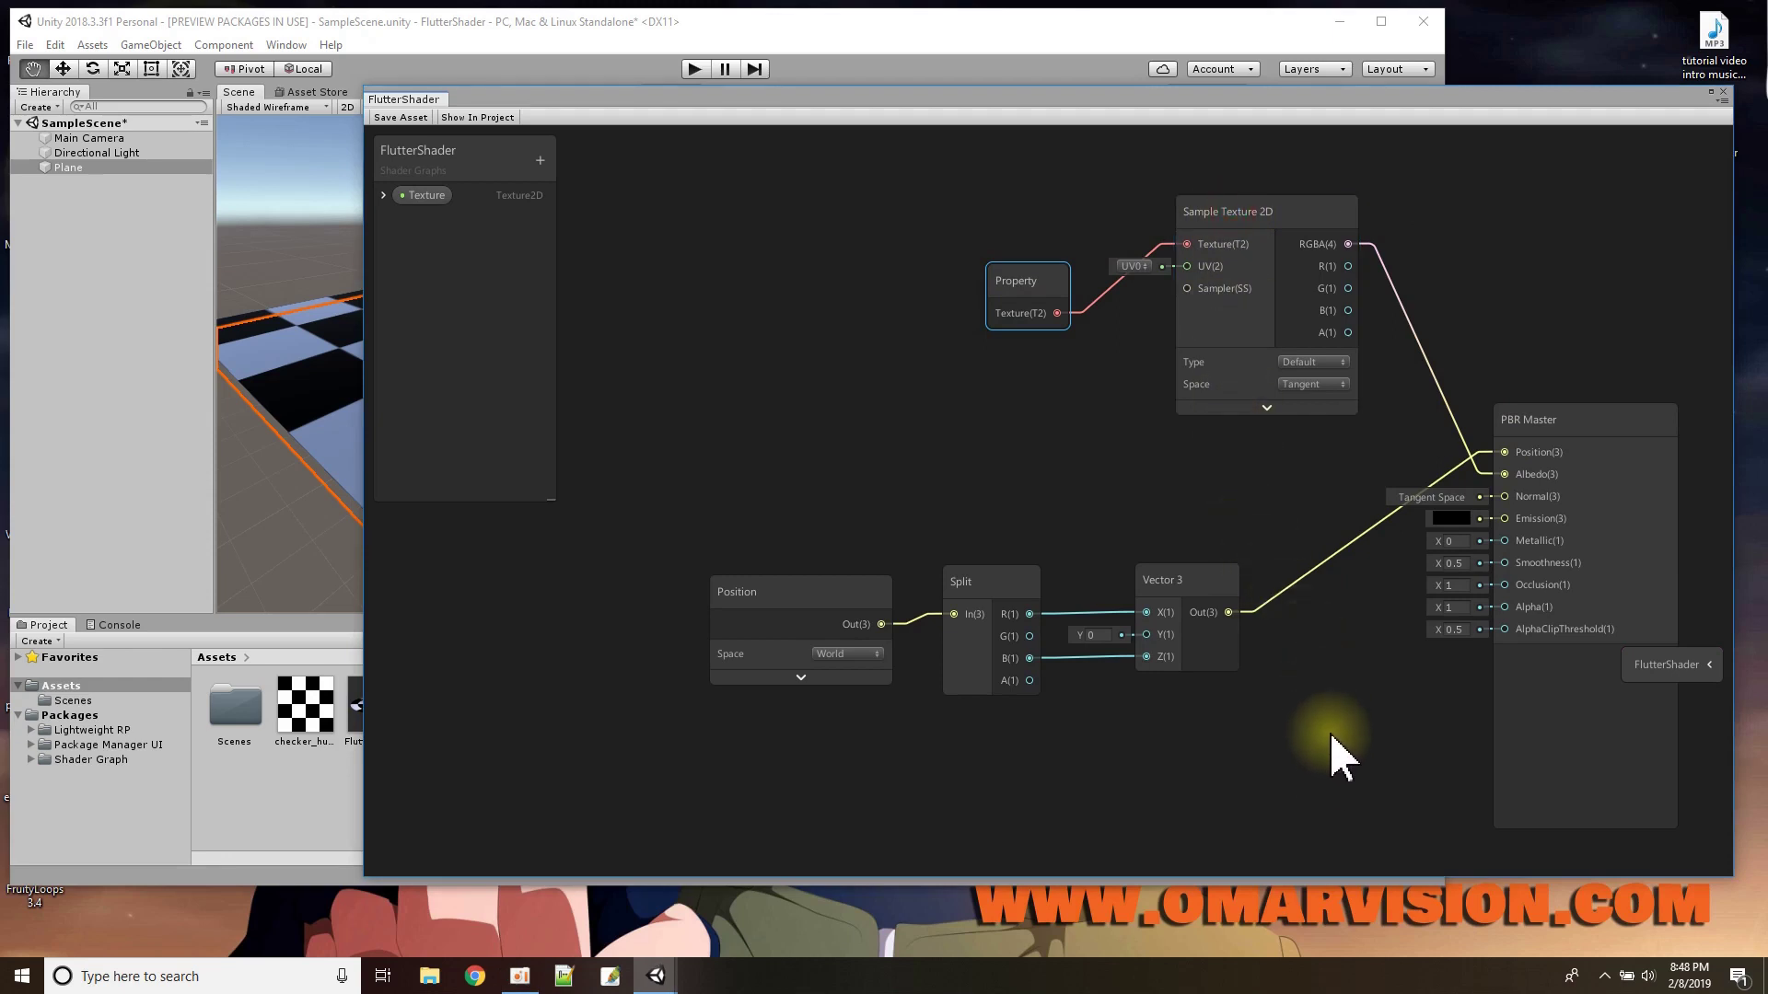
pyautogui.click(1224, 203)
pyautogui.moveTo(1228, 213); pyautogui.dragTo(1297, 613)
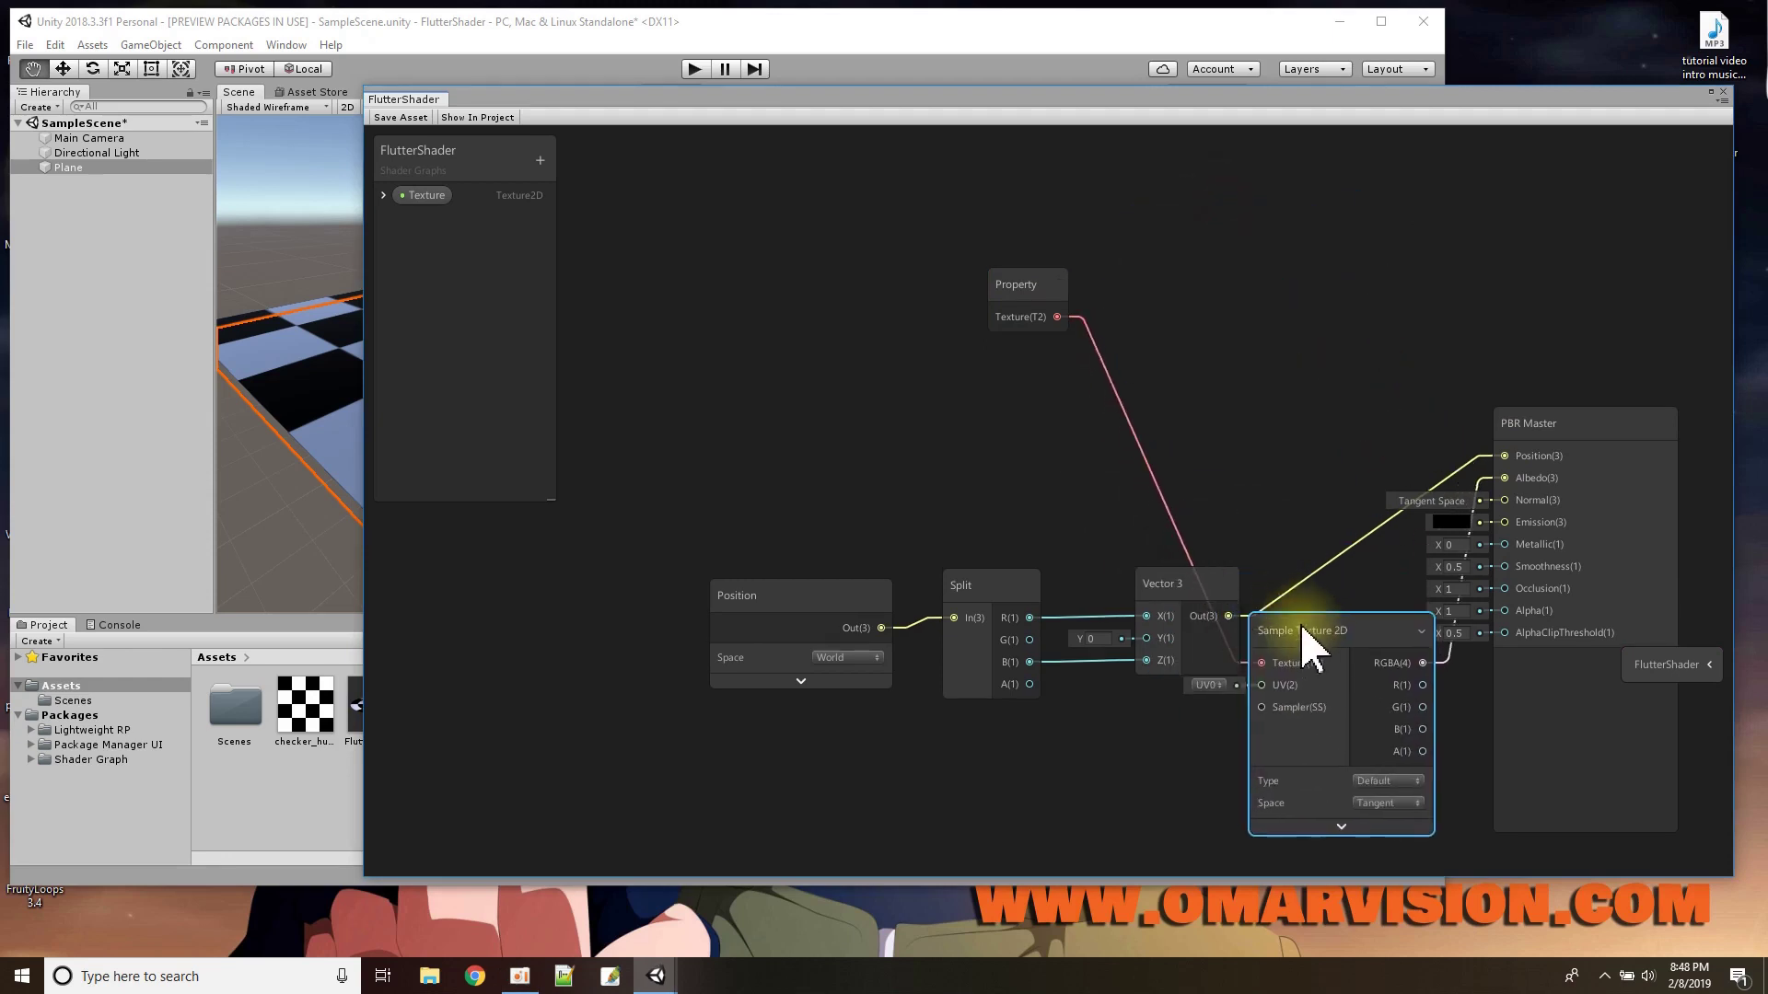
pyautogui.moveTo(1022, 300); pyautogui.dragTo(1161, 741)
# - Move the Vector 3, Split and Position nodes up above the texture nodes, keeping them in sequence before PBR Master
pyautogui.moveTo(1172, 600); pyautogui.dragTo(1271, 383)
pyautogui.click(1059, 502)
pyautogui.moveTo(995, 580); pyautogui.dragTo(1160, 252)
pyautogui.moveTo(820, 622); pyautogui.dragTo(972, 261)
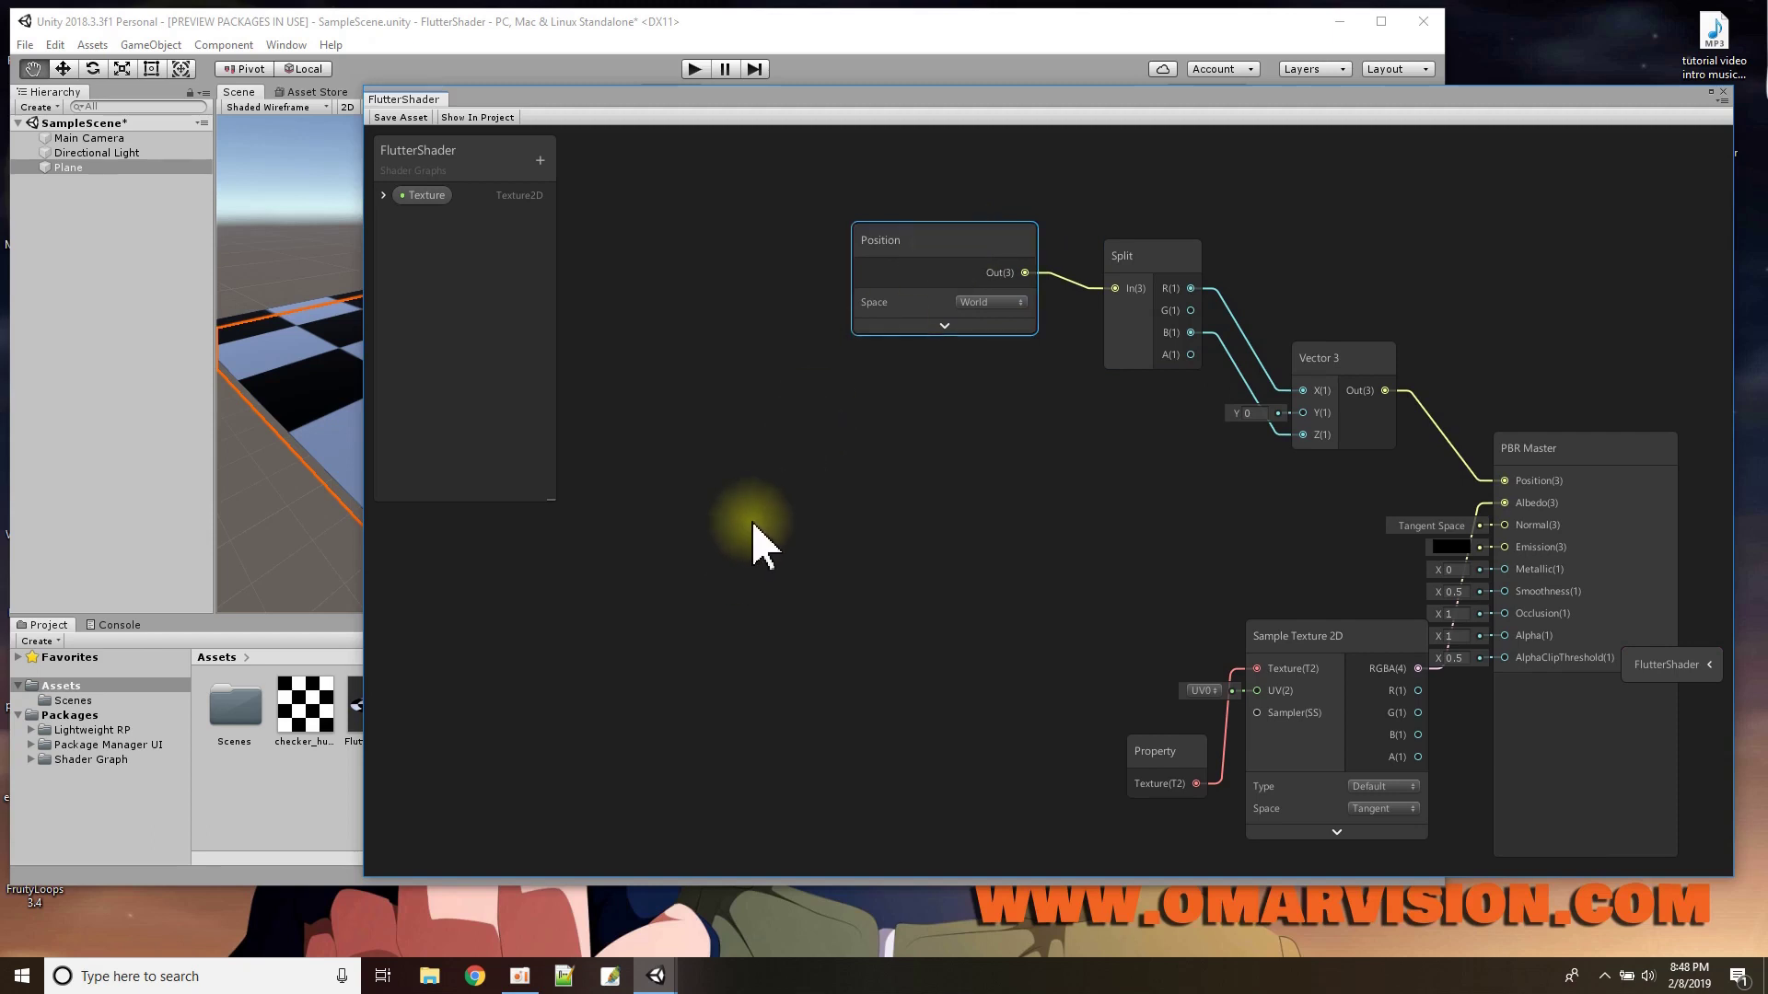
# - Add a Gradient Noise node to the graph and place it below the Position node
pyautogui.rightClick(761, 450)
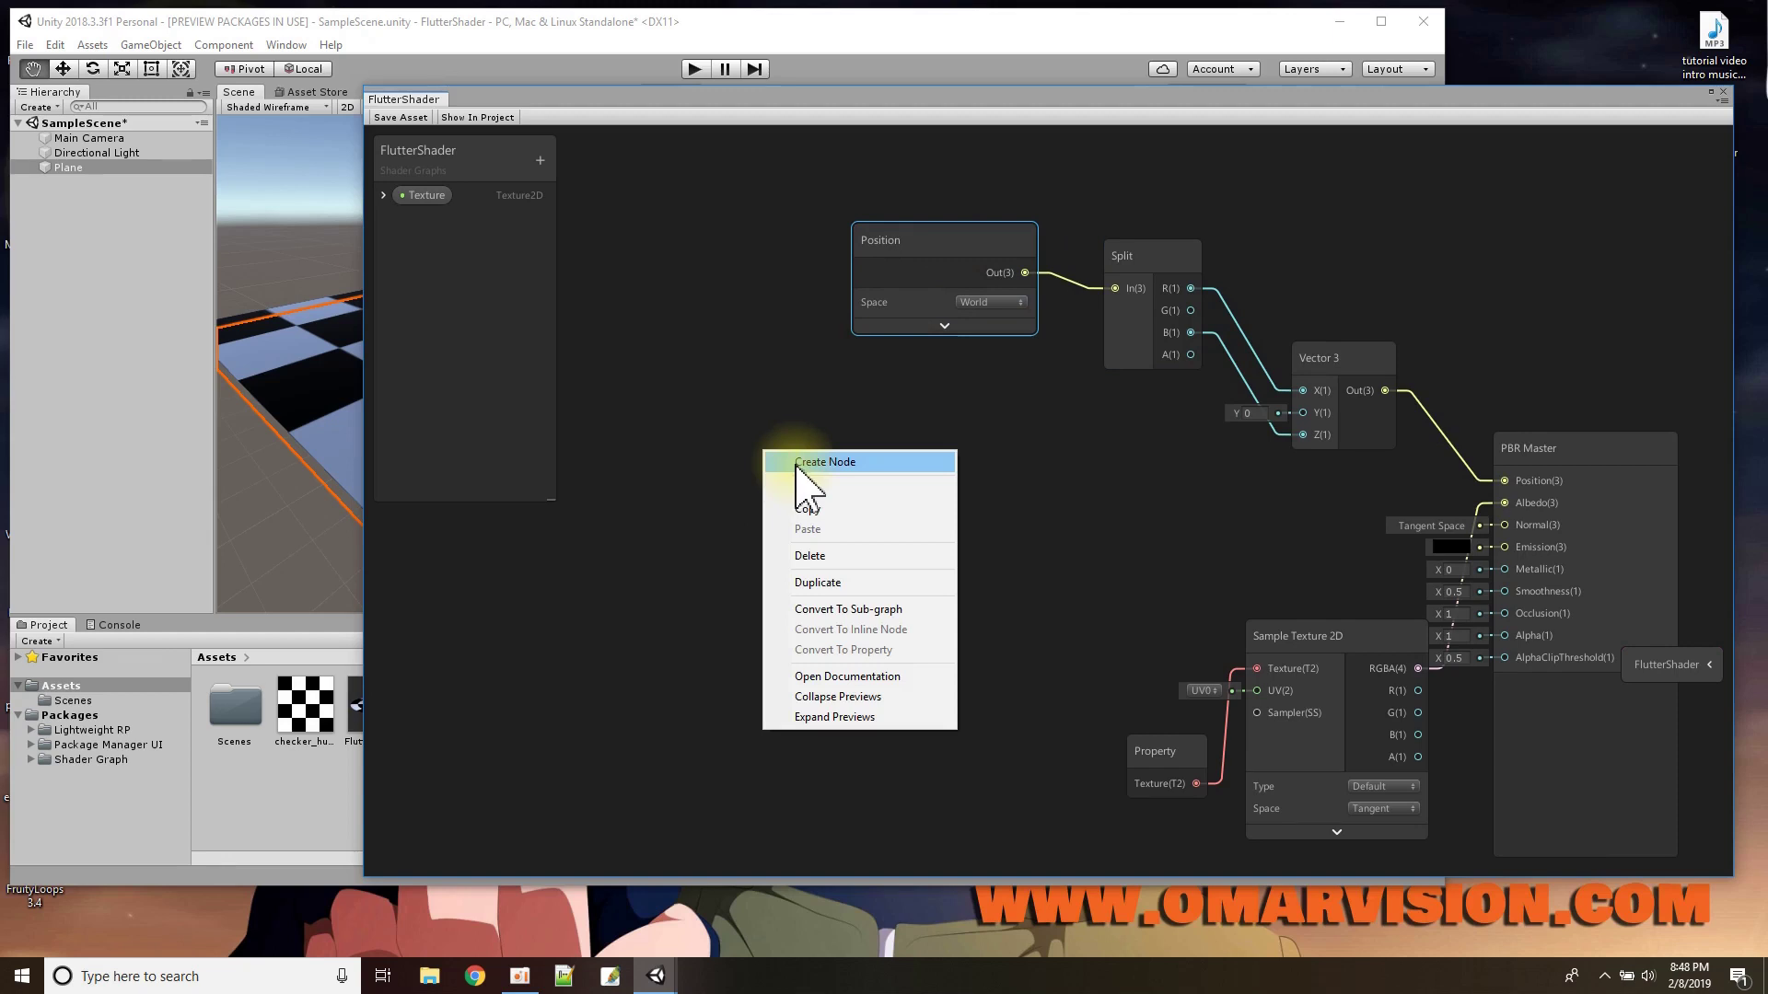
pyautogui.click(797, 463)
pyautogui.write('no')
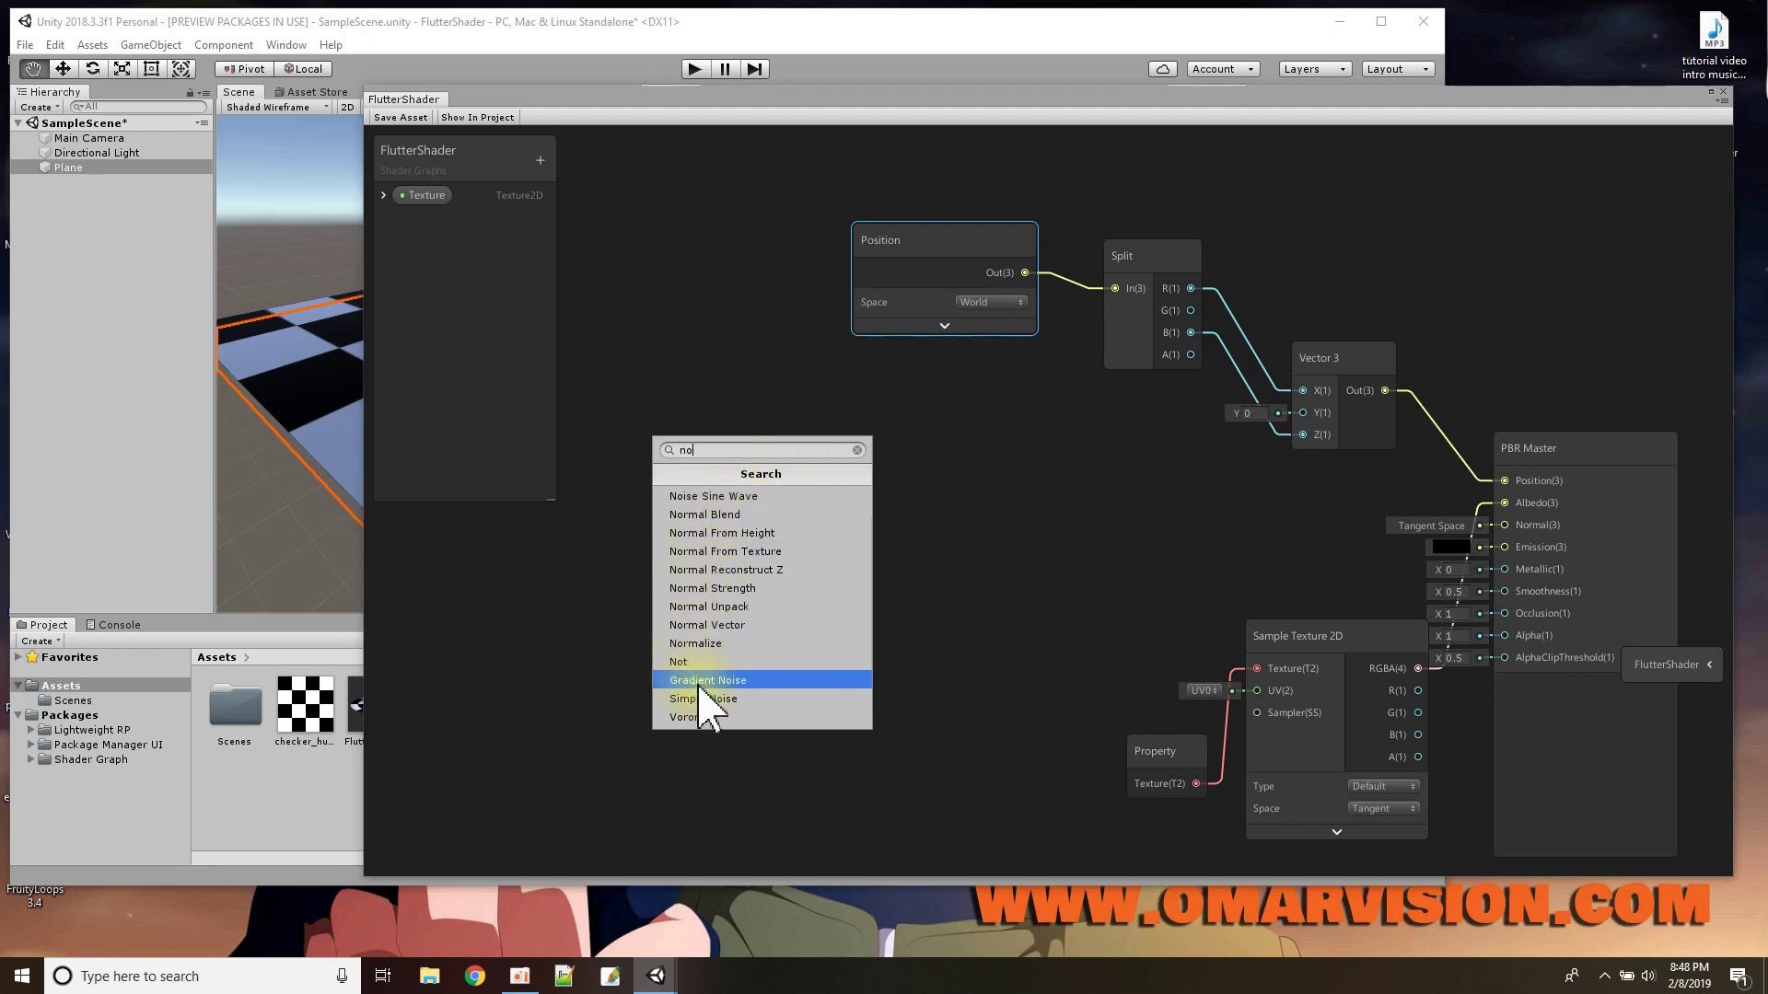
pyautogui.click(734, 686)
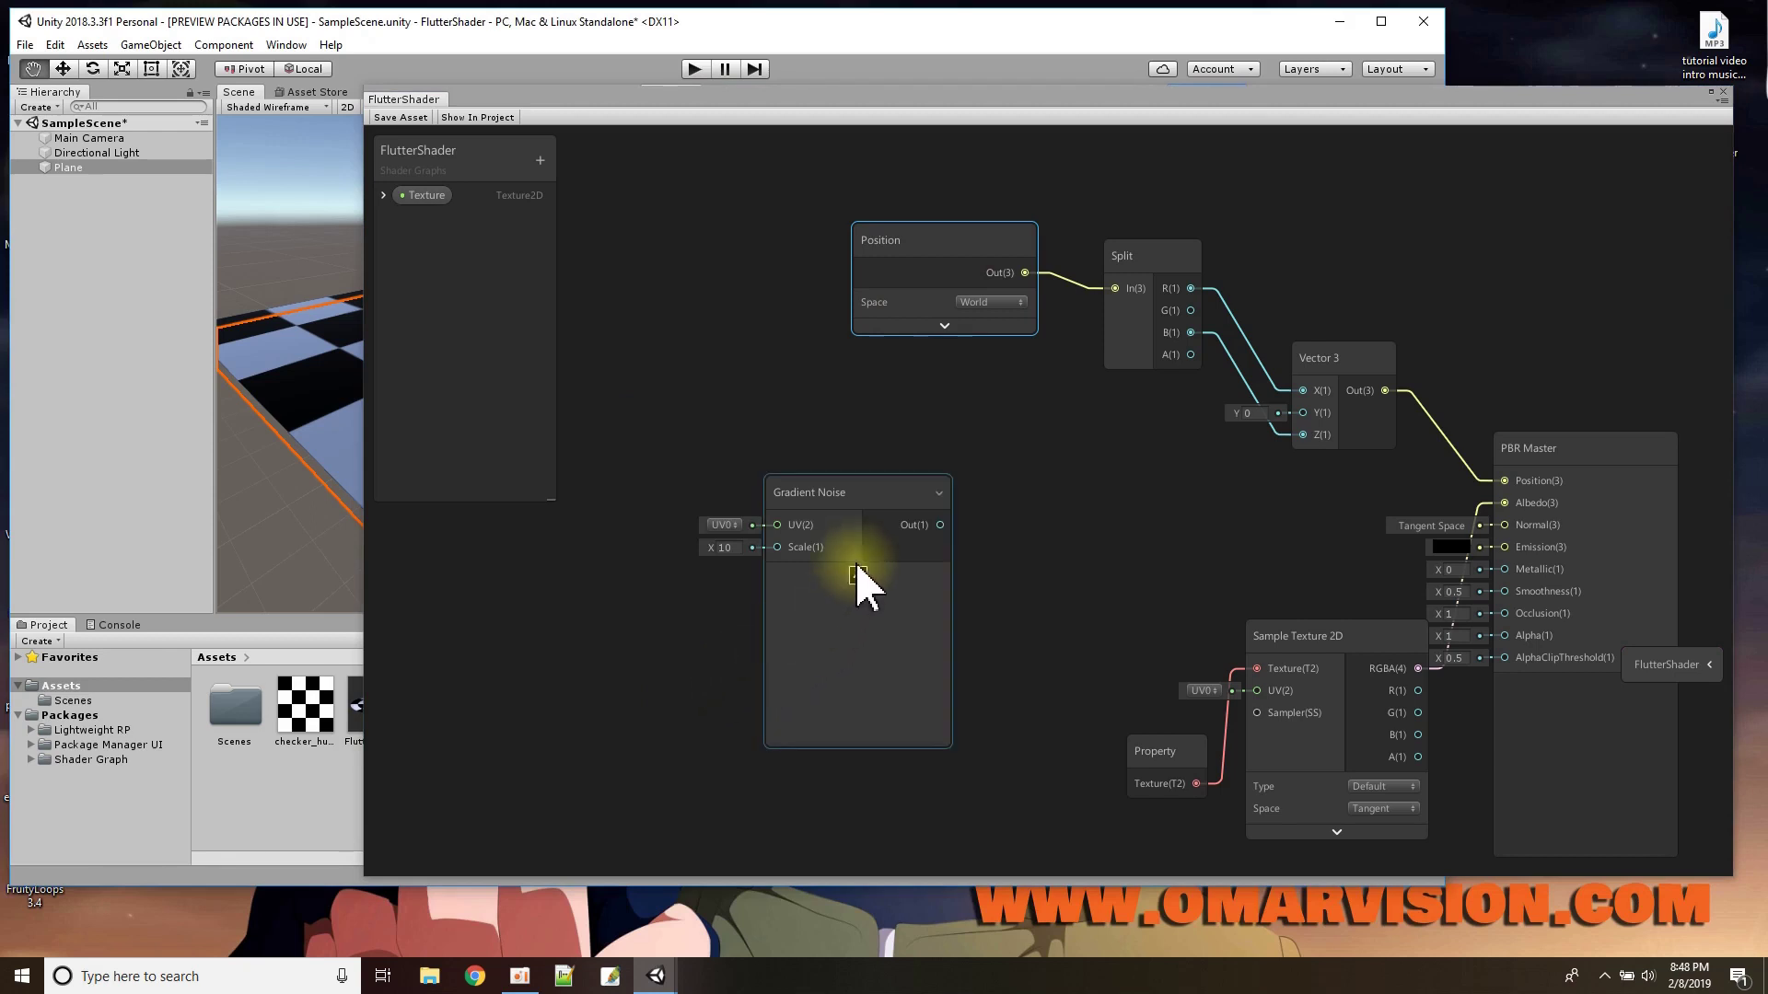
pyautogui.moveTo(851, 494); pyautogui.dragTo(849, 433)
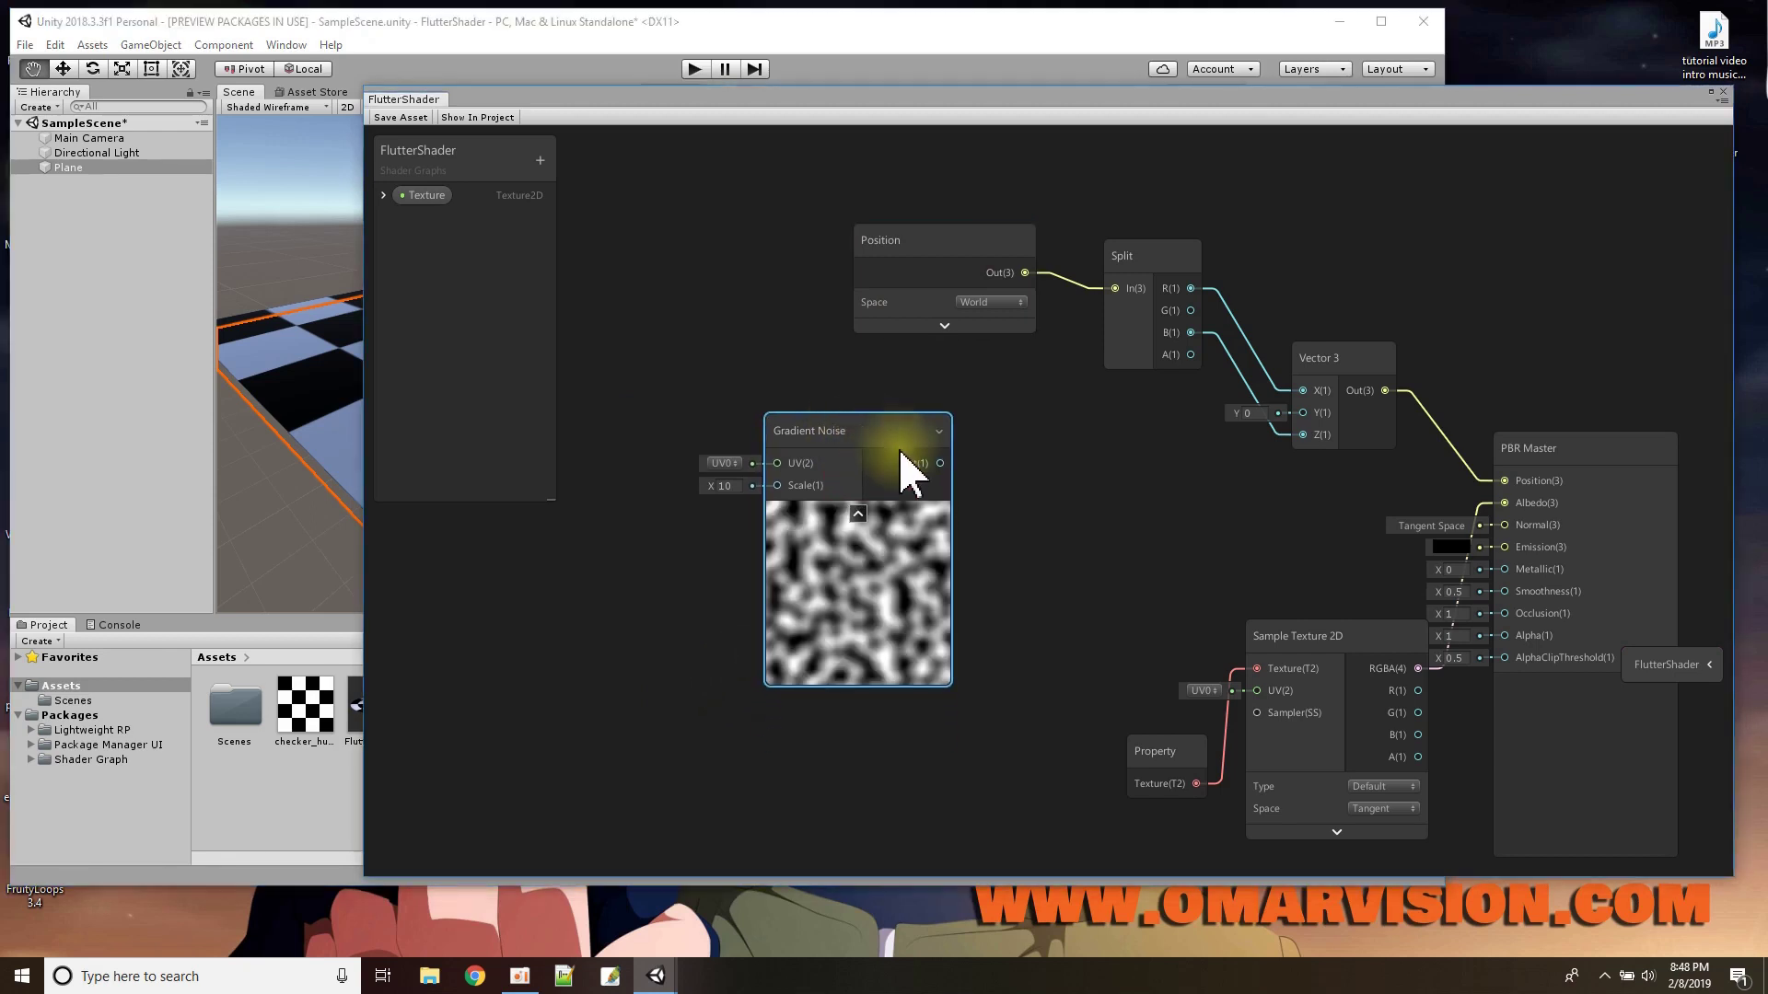
# - Set Gradient Noise's Scale to 3 and connect its output to Vector 3's Y input
pyautogui.click(718, 485)
pyautogui.write('3')
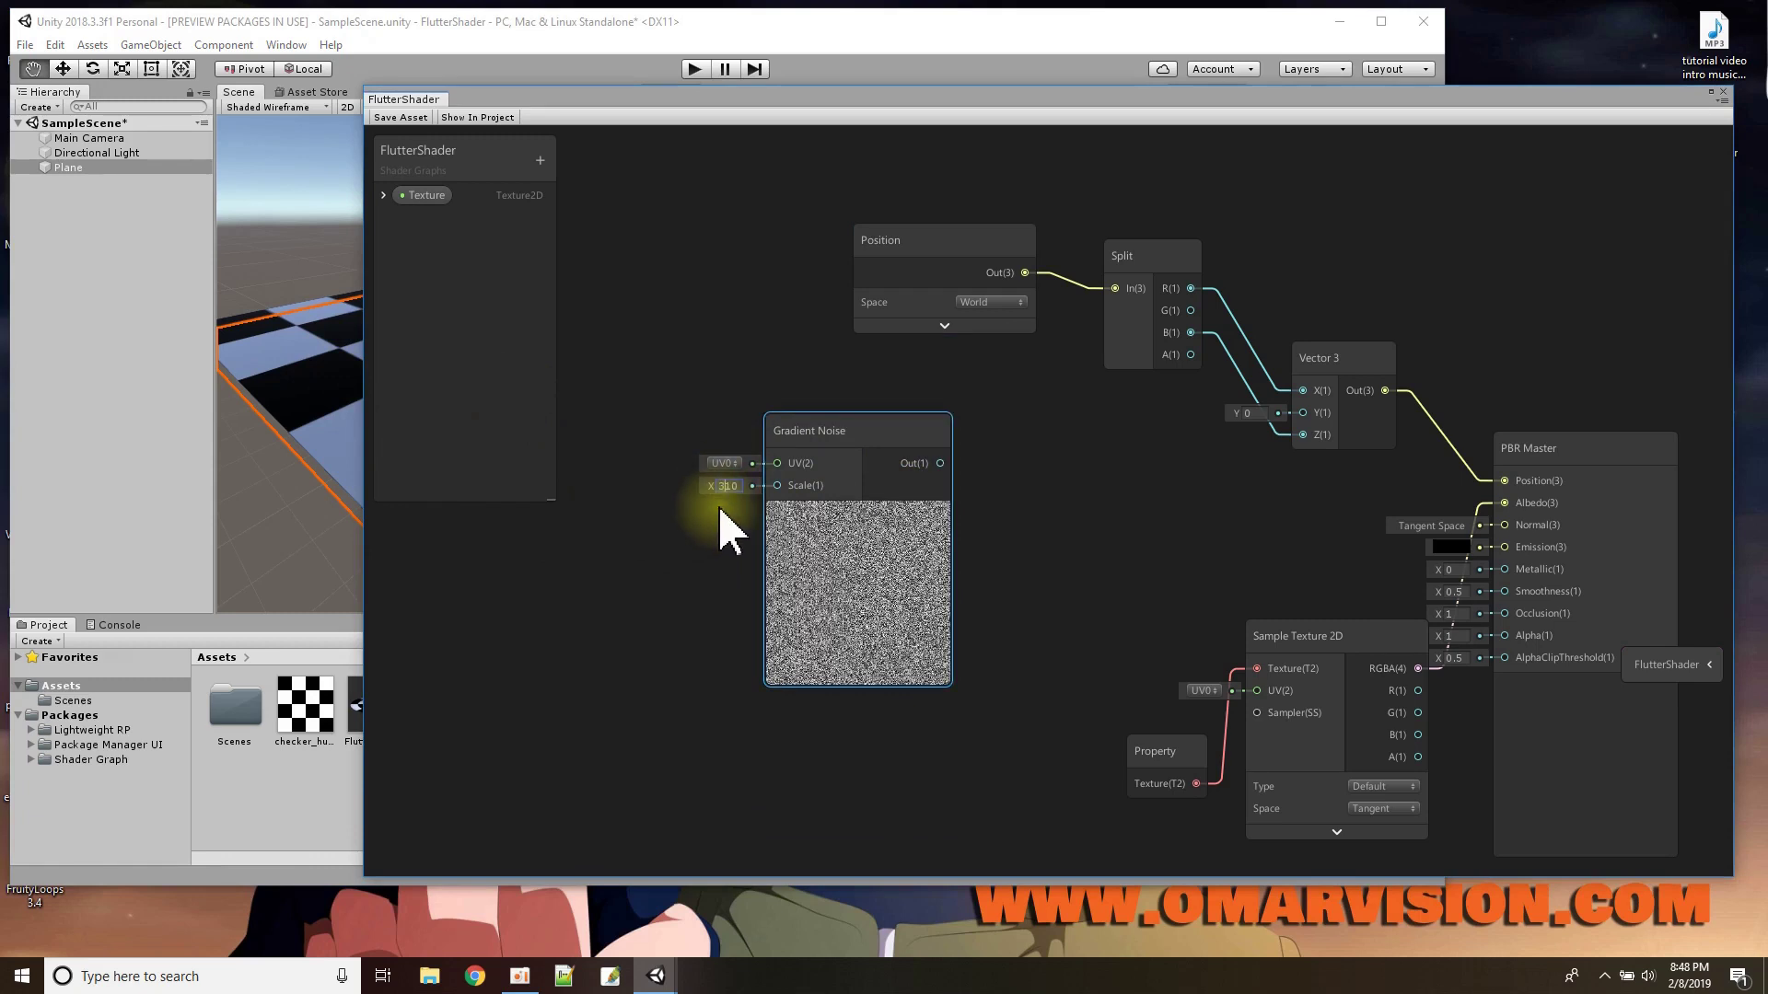
pyautogui.press('Delete')
pyautogui.press('Delete')
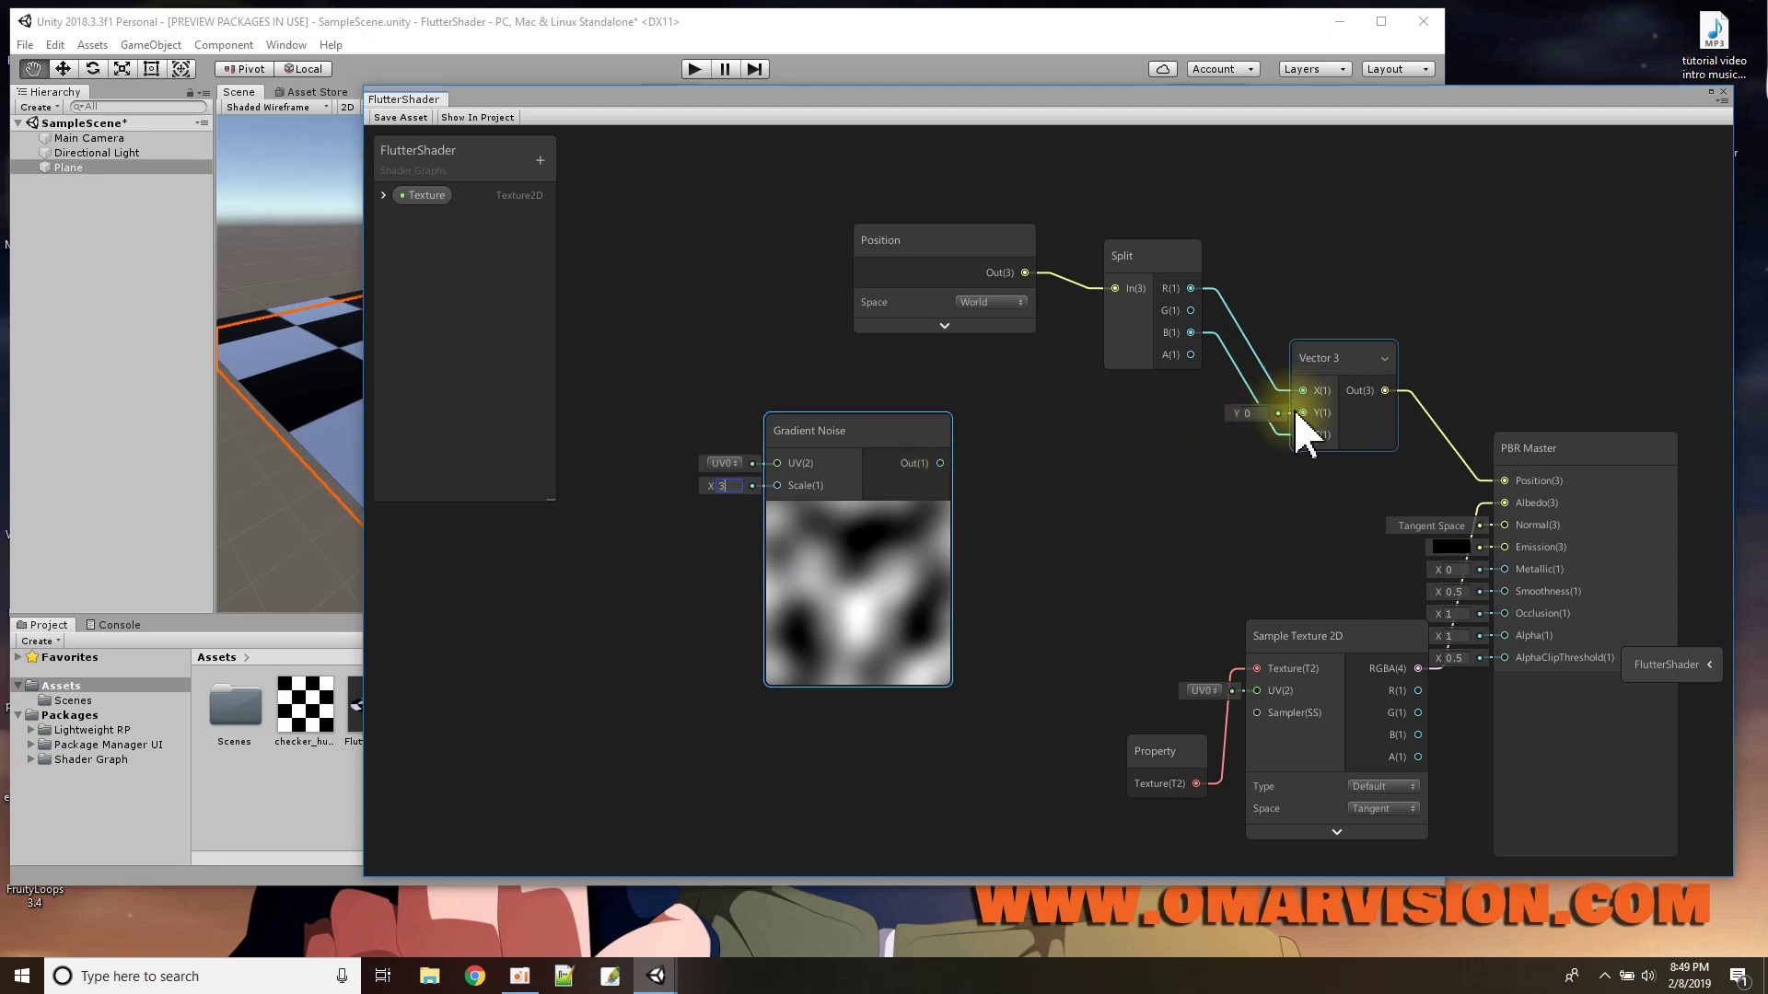
pyautogui.moveTo(943, 463); pyautogui.dragTo(1302, 413)
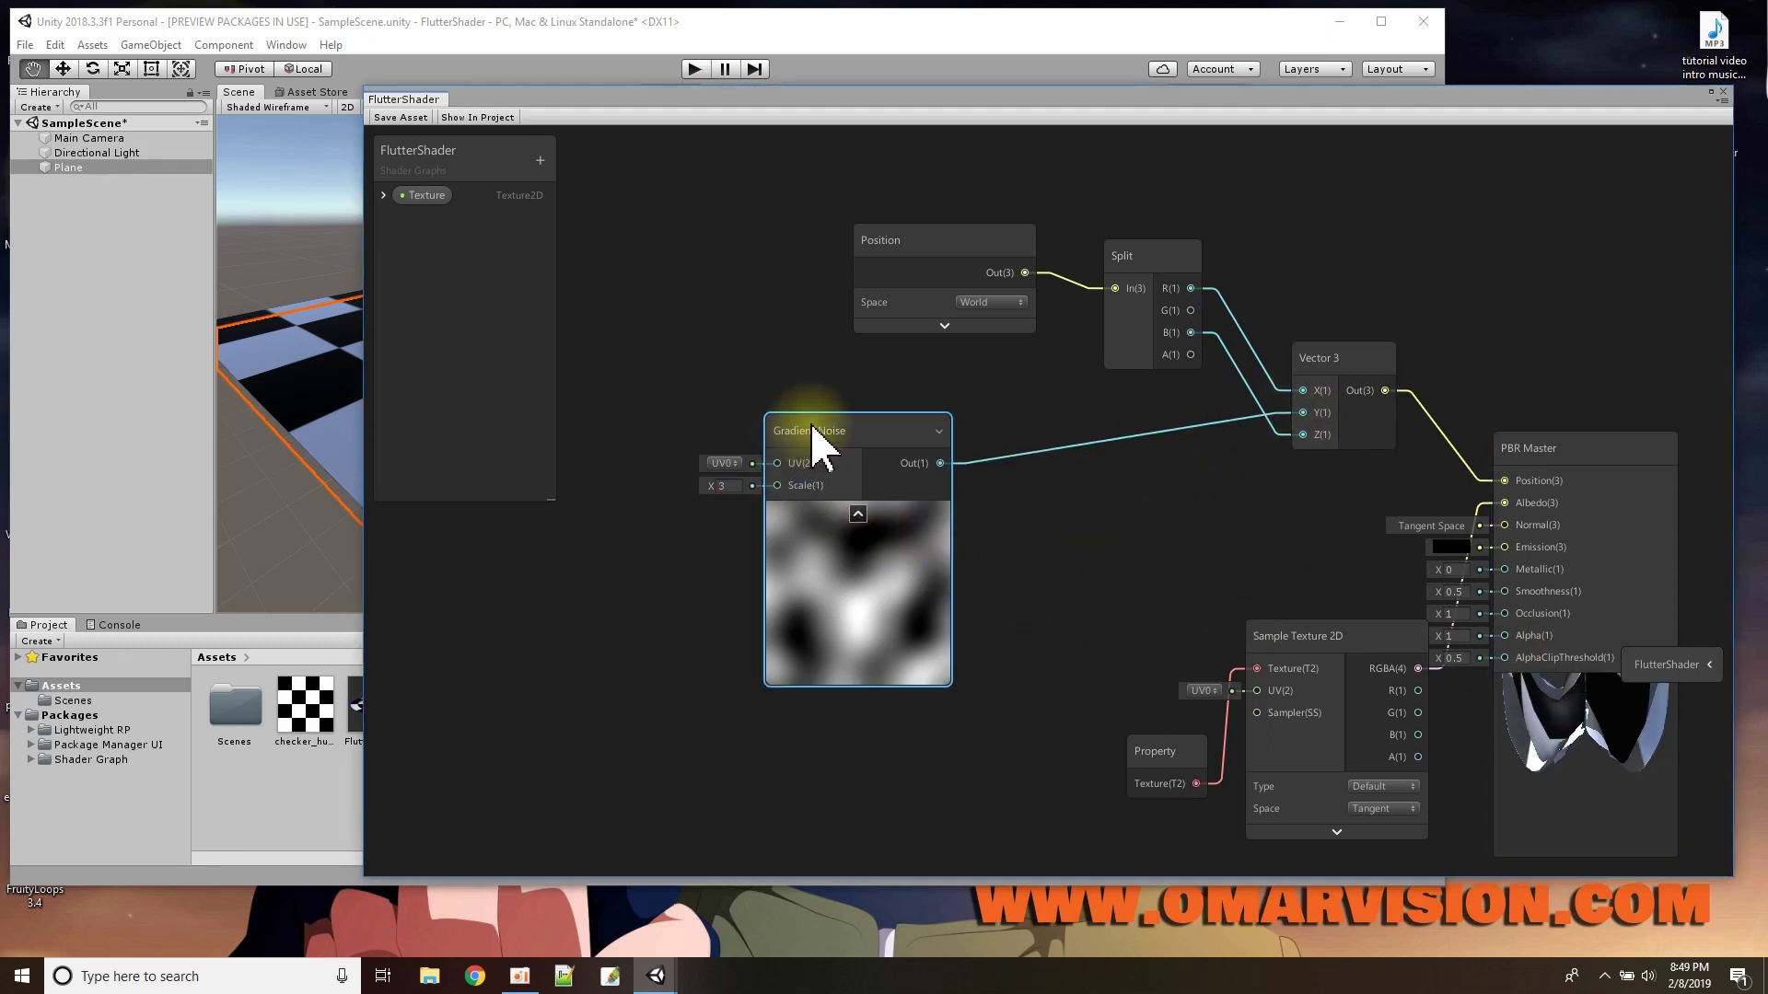
pyautogui.moveTo(815, 433); pyautogui.dragTo(898, 423)
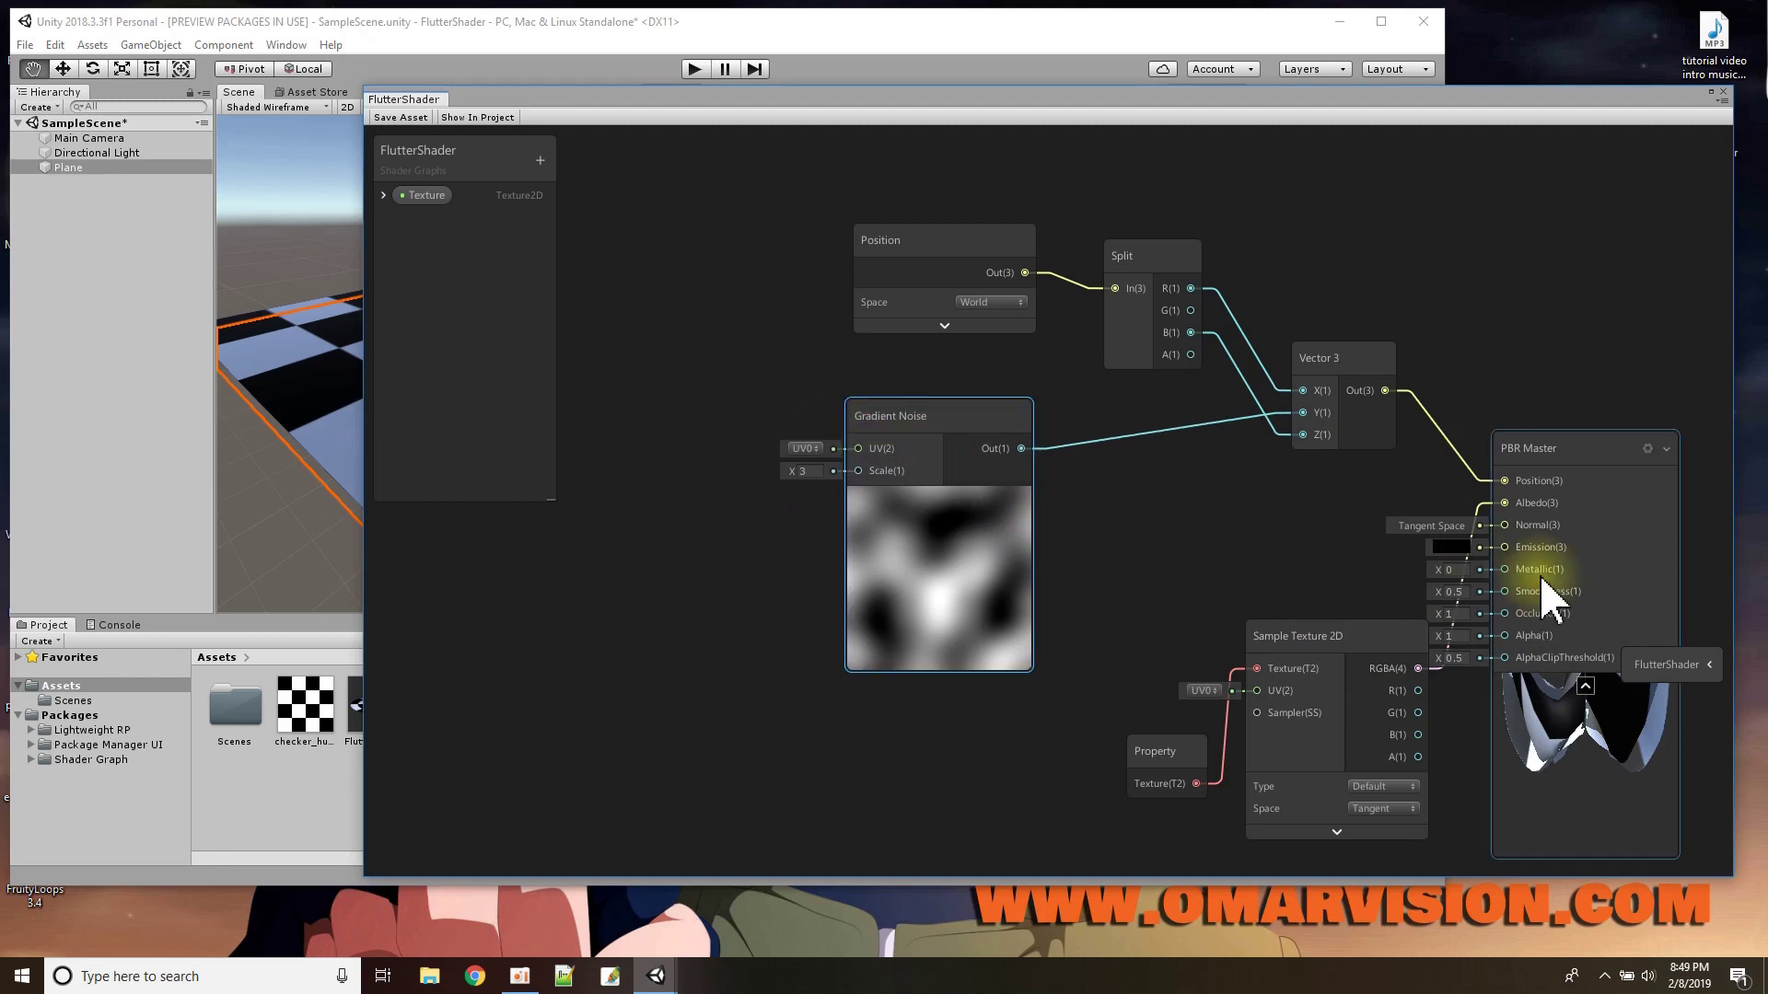
# - Move the collapsed FlutterShader preview clear of PBR Master and save the shader graph
pyautogui.moveTo(1657, 661); pyautogui.dragTo(1627, 193)
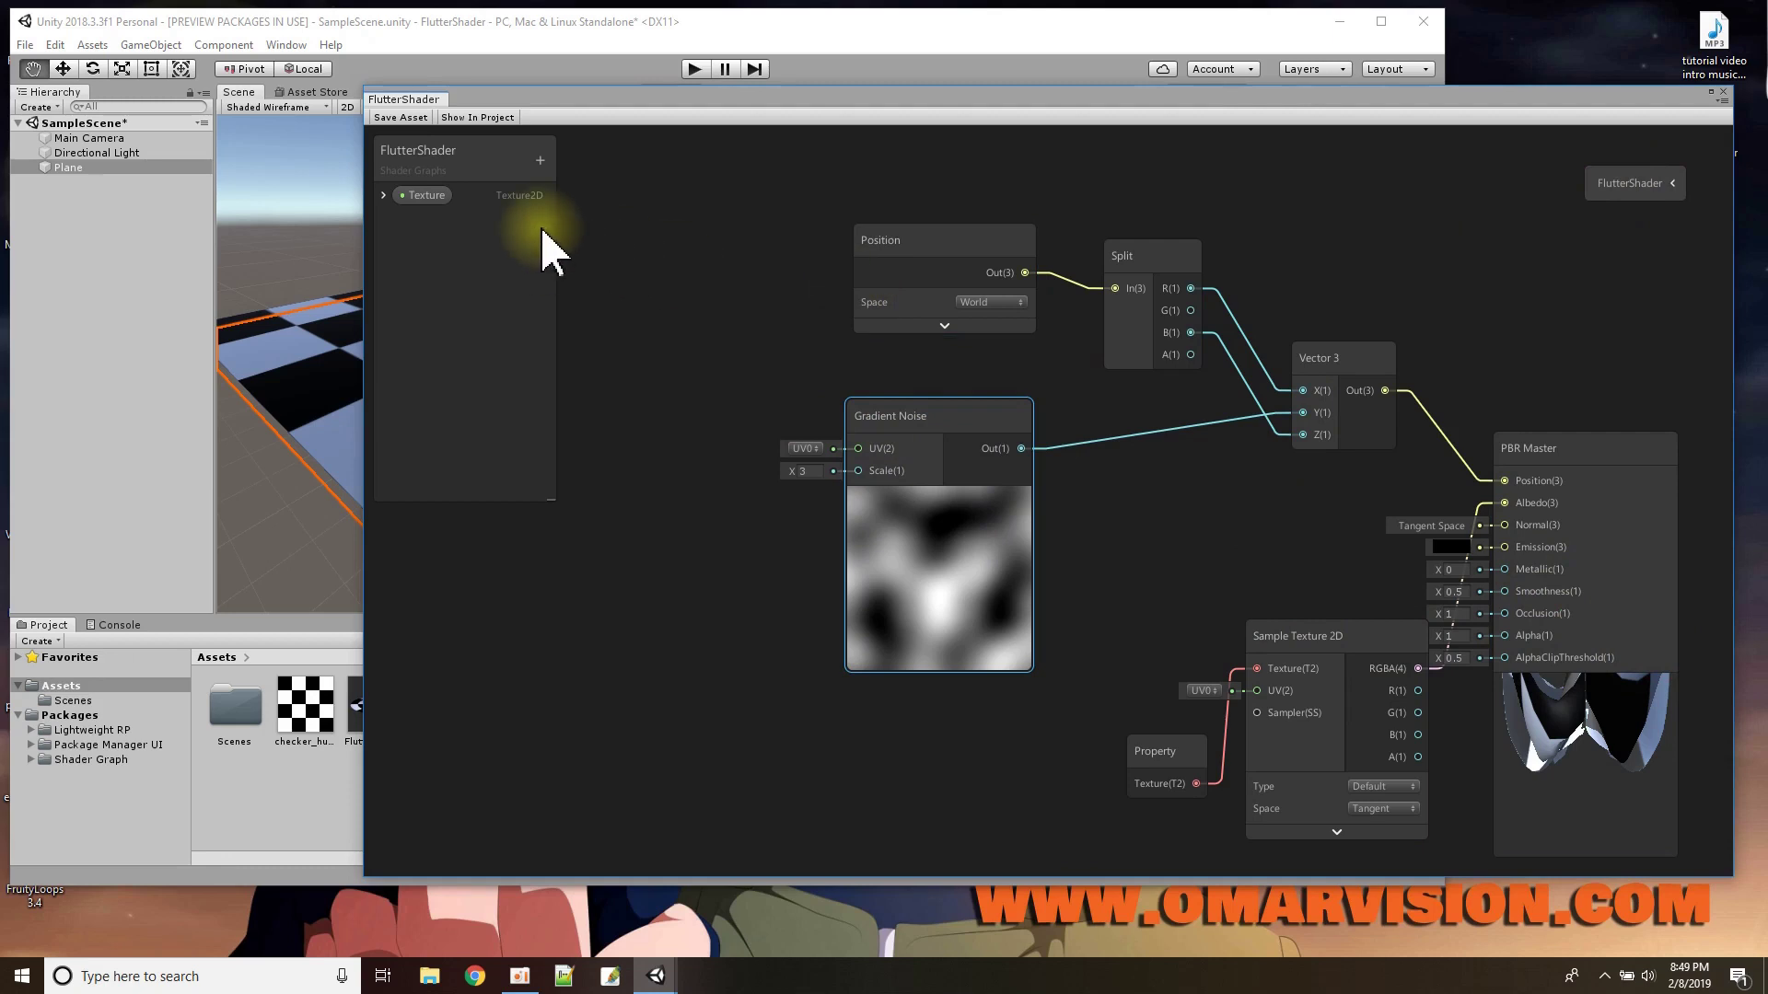
pyautogui.click(401, 117)
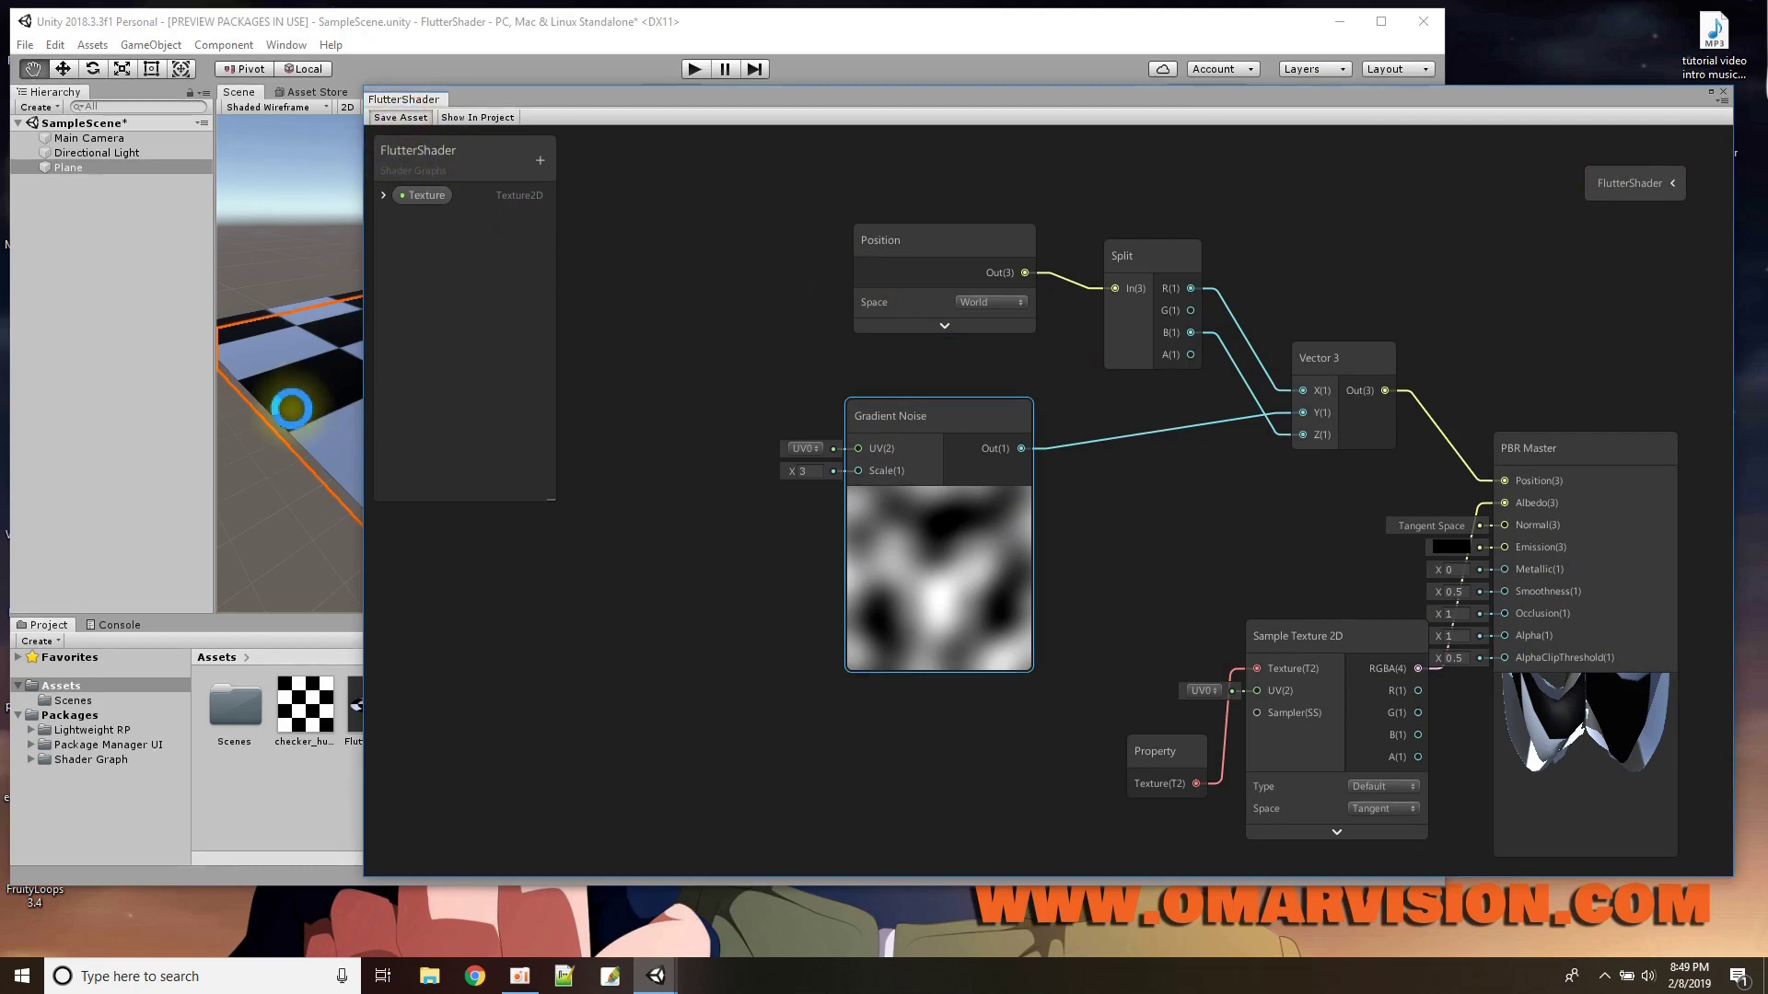
pyautogui.click(455, 25)
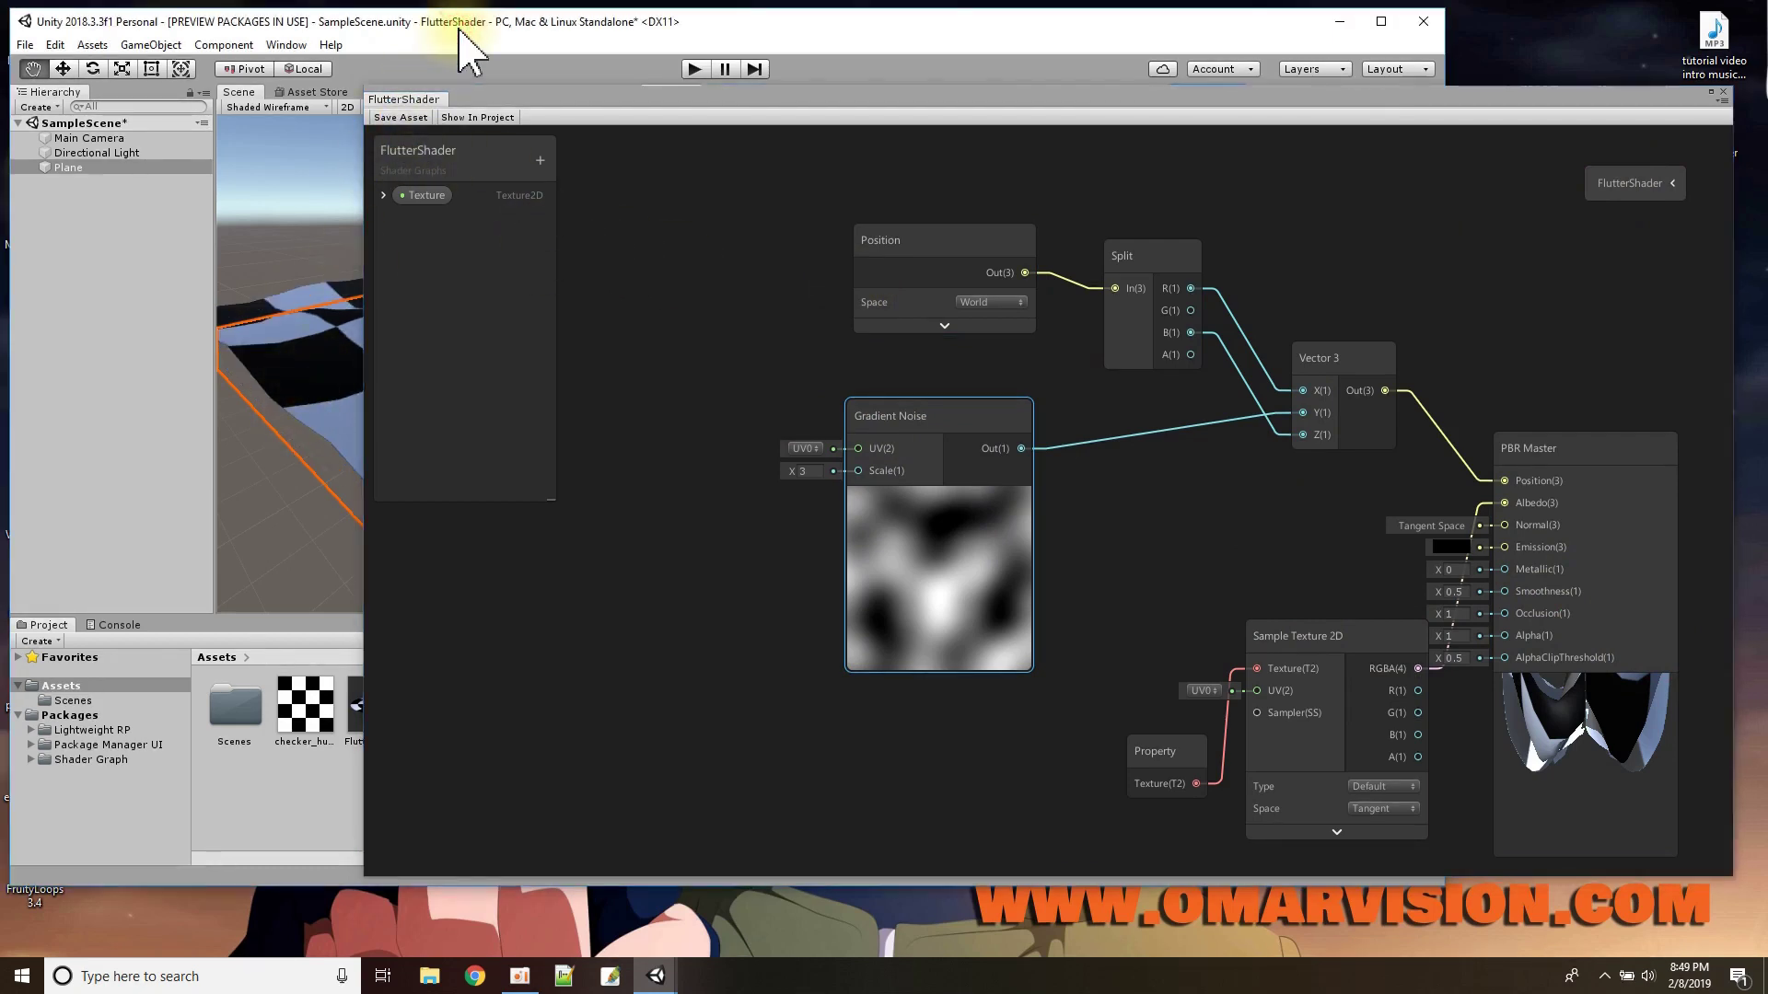
pyautogui.moveTo(533, 120); pyautogui.dragTo(490, 187)
# - Shift Gradient Noise closer to Vector 3 and add a Time node with free space between it and Gradient Noise
pyautogui.click(844, 486)
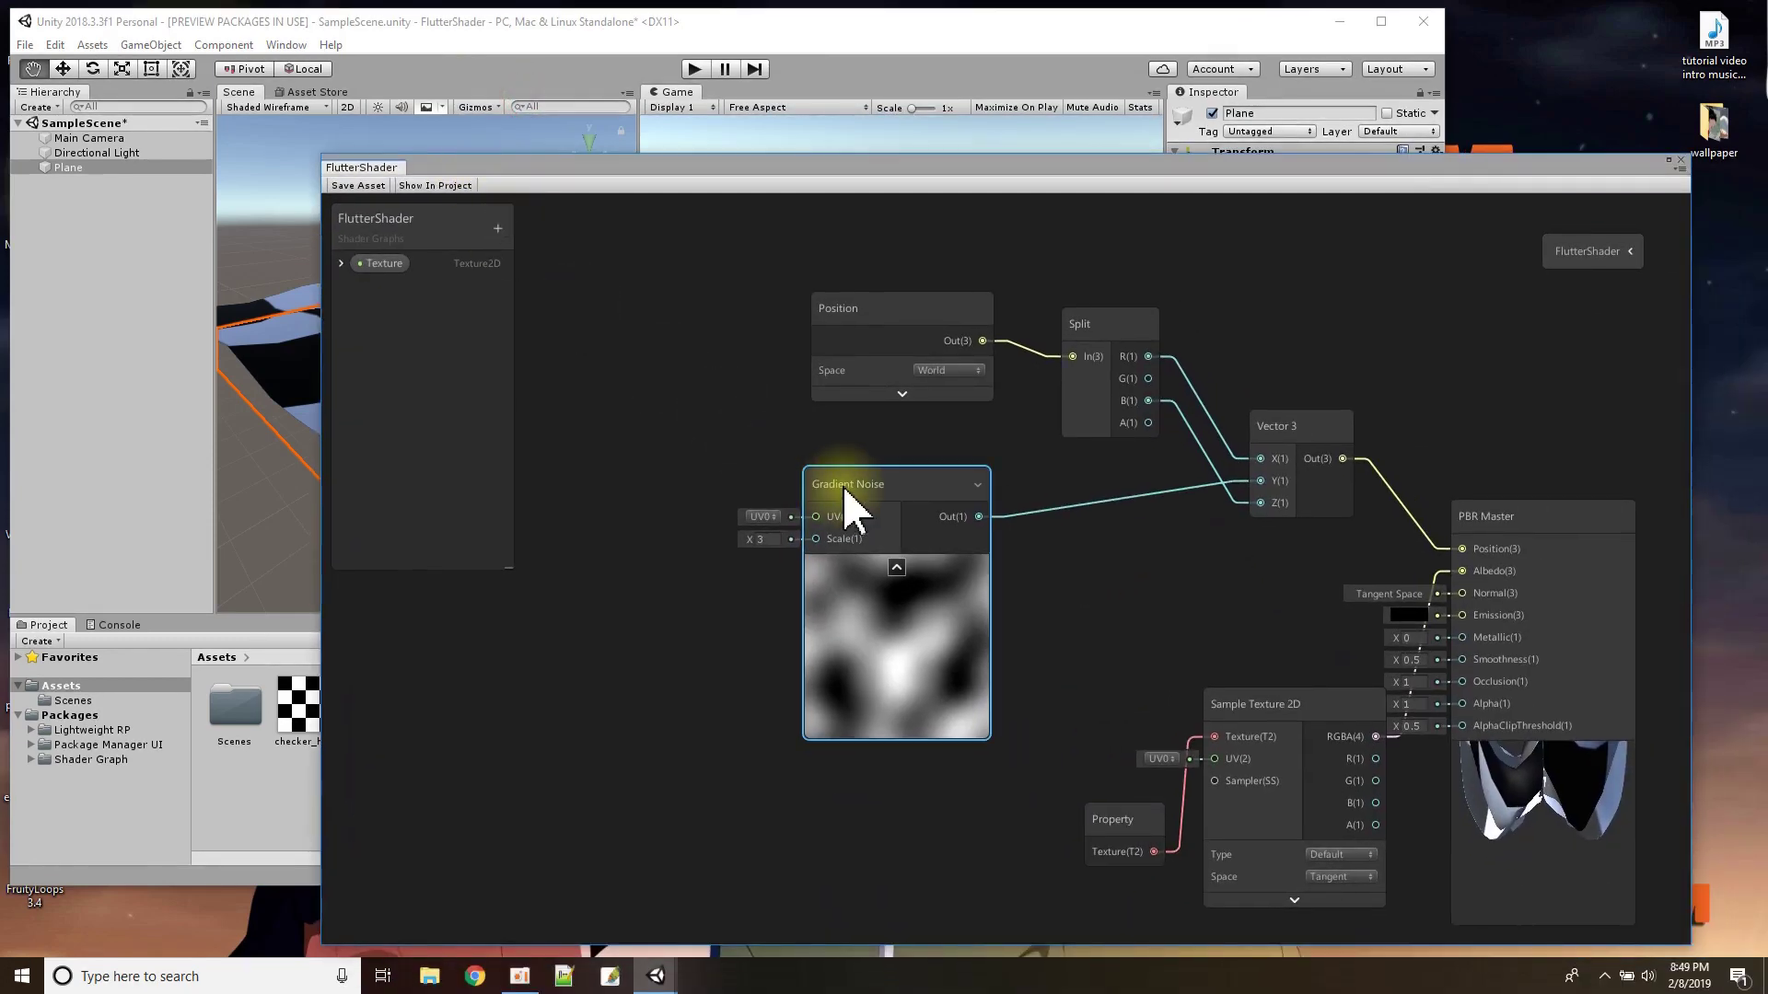
pyautogui.moveTo(844, 487); pyautogui.dragTo(911, 478)
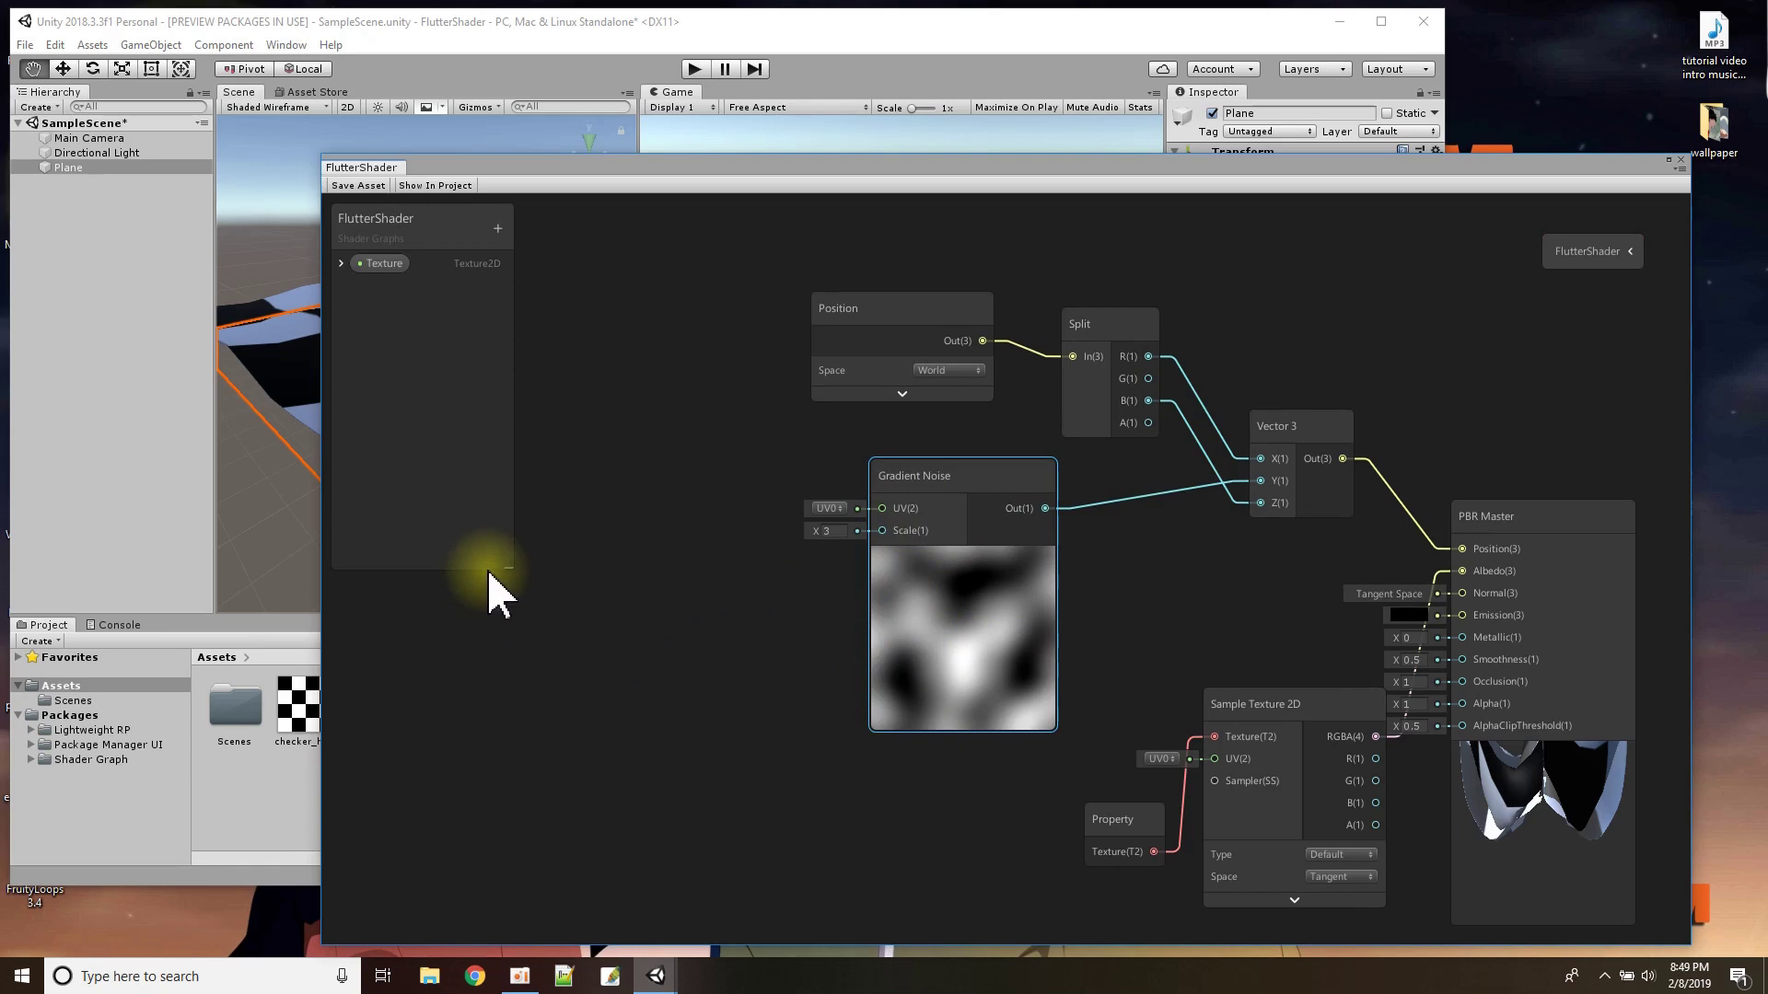
pyautogui.rightClick(575, 661)
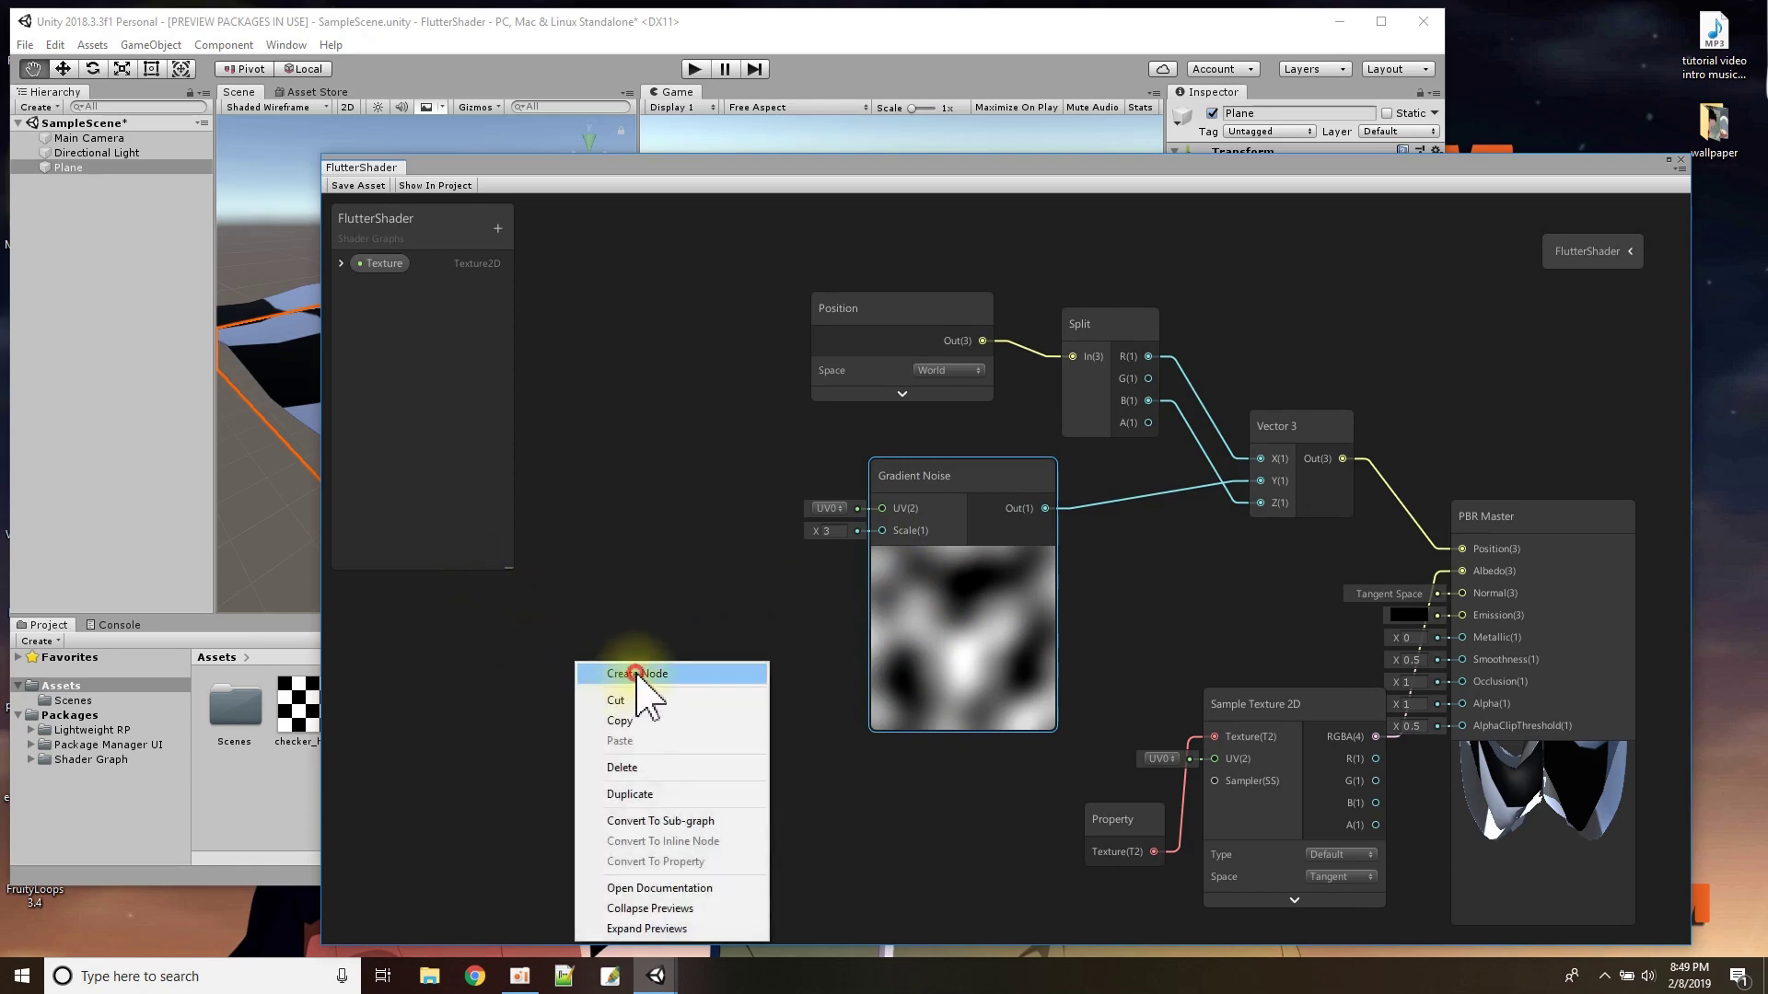
pyautogui.click(637, 674)
pyautogui.write('time')
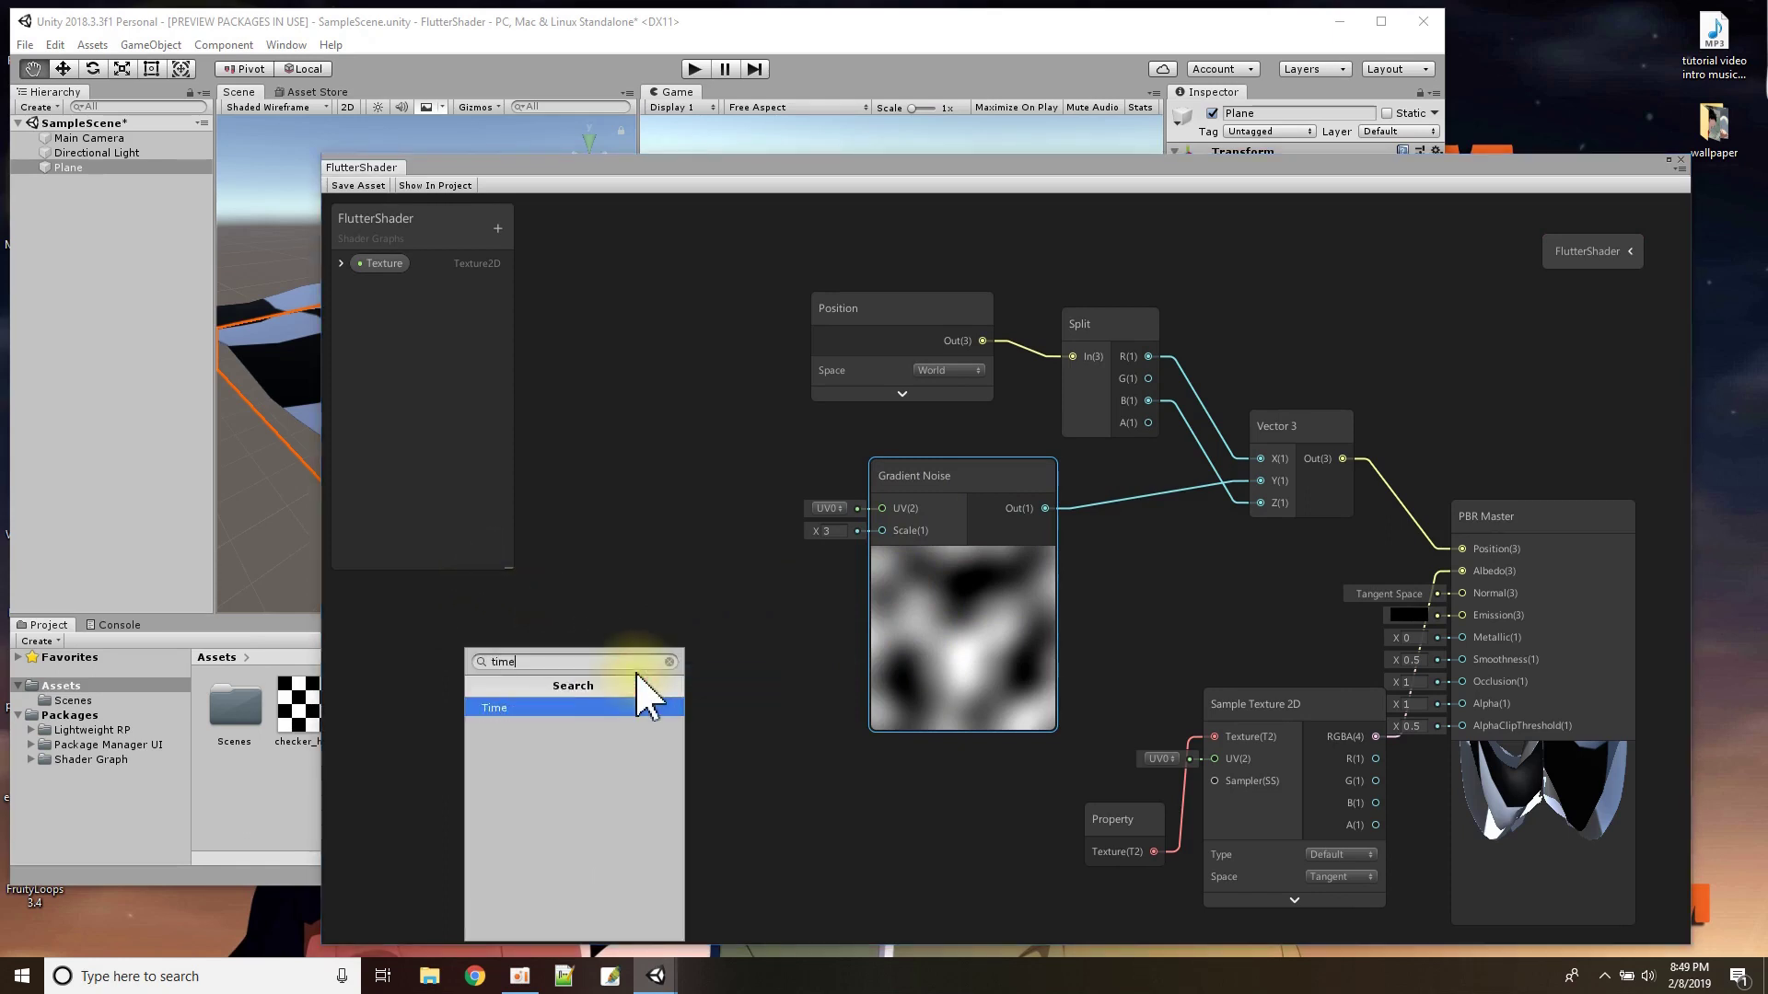
pyautogui.press('Return')
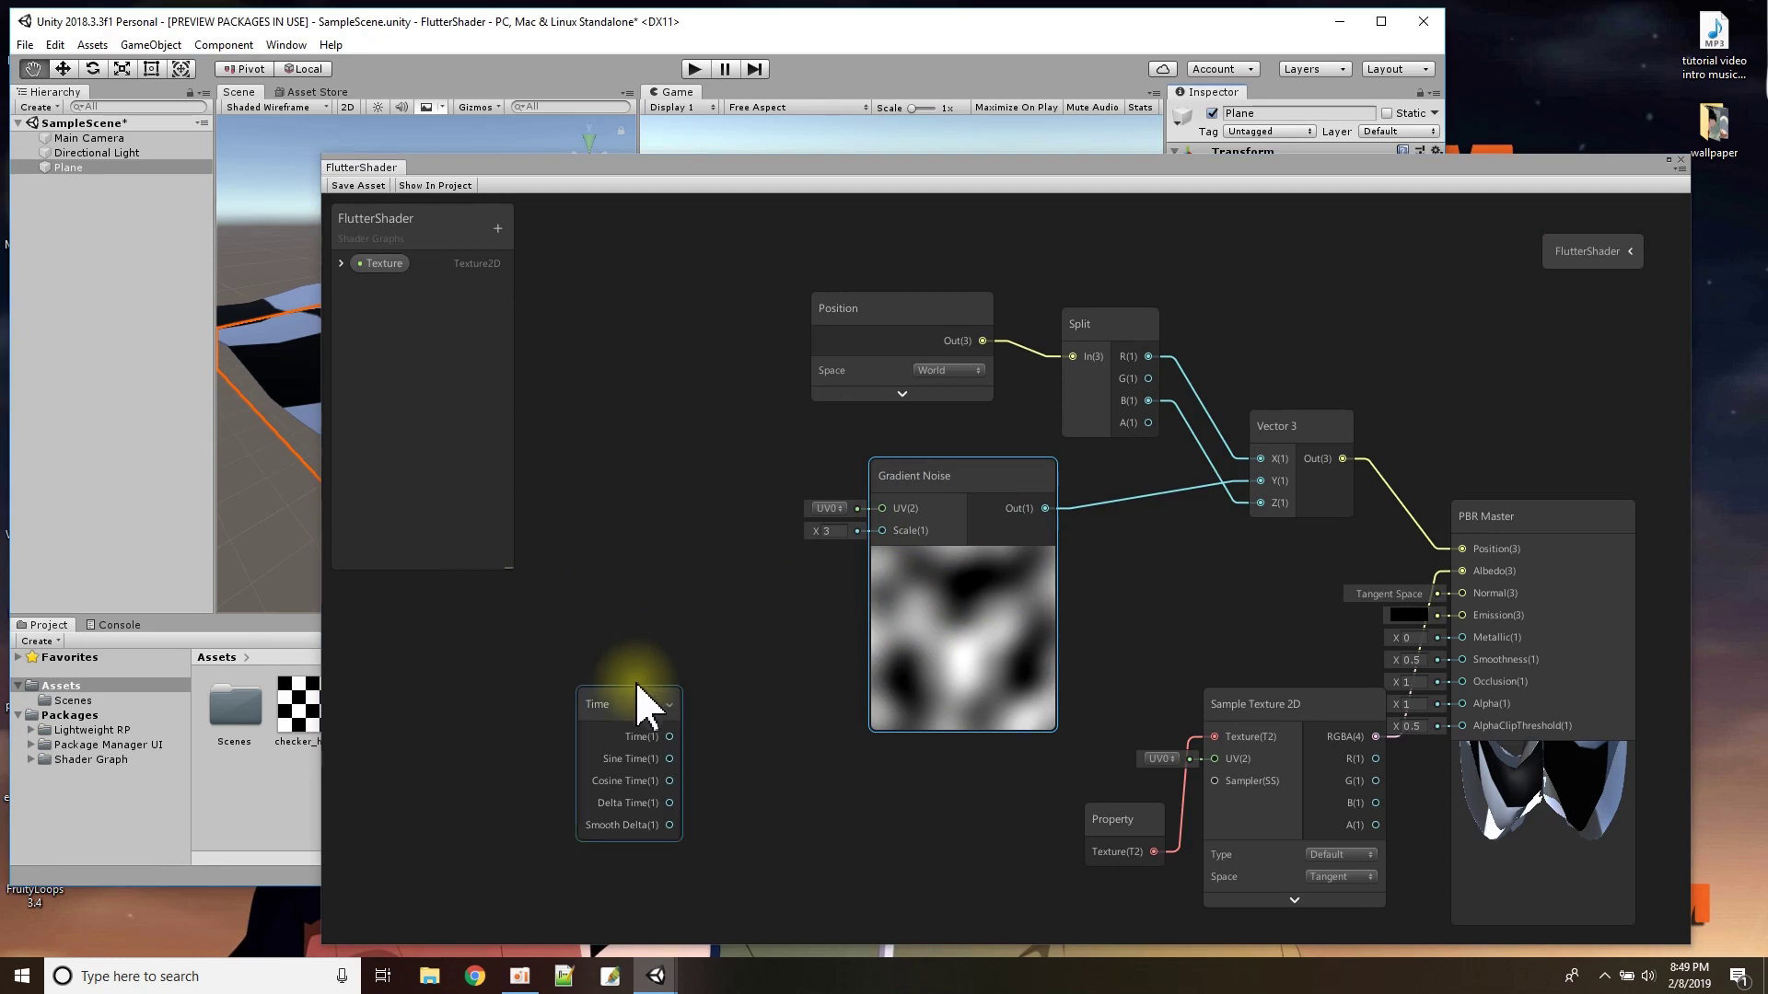
pyautogui.moveTo(632, 702); pyautogui.dragTo(542, 662)
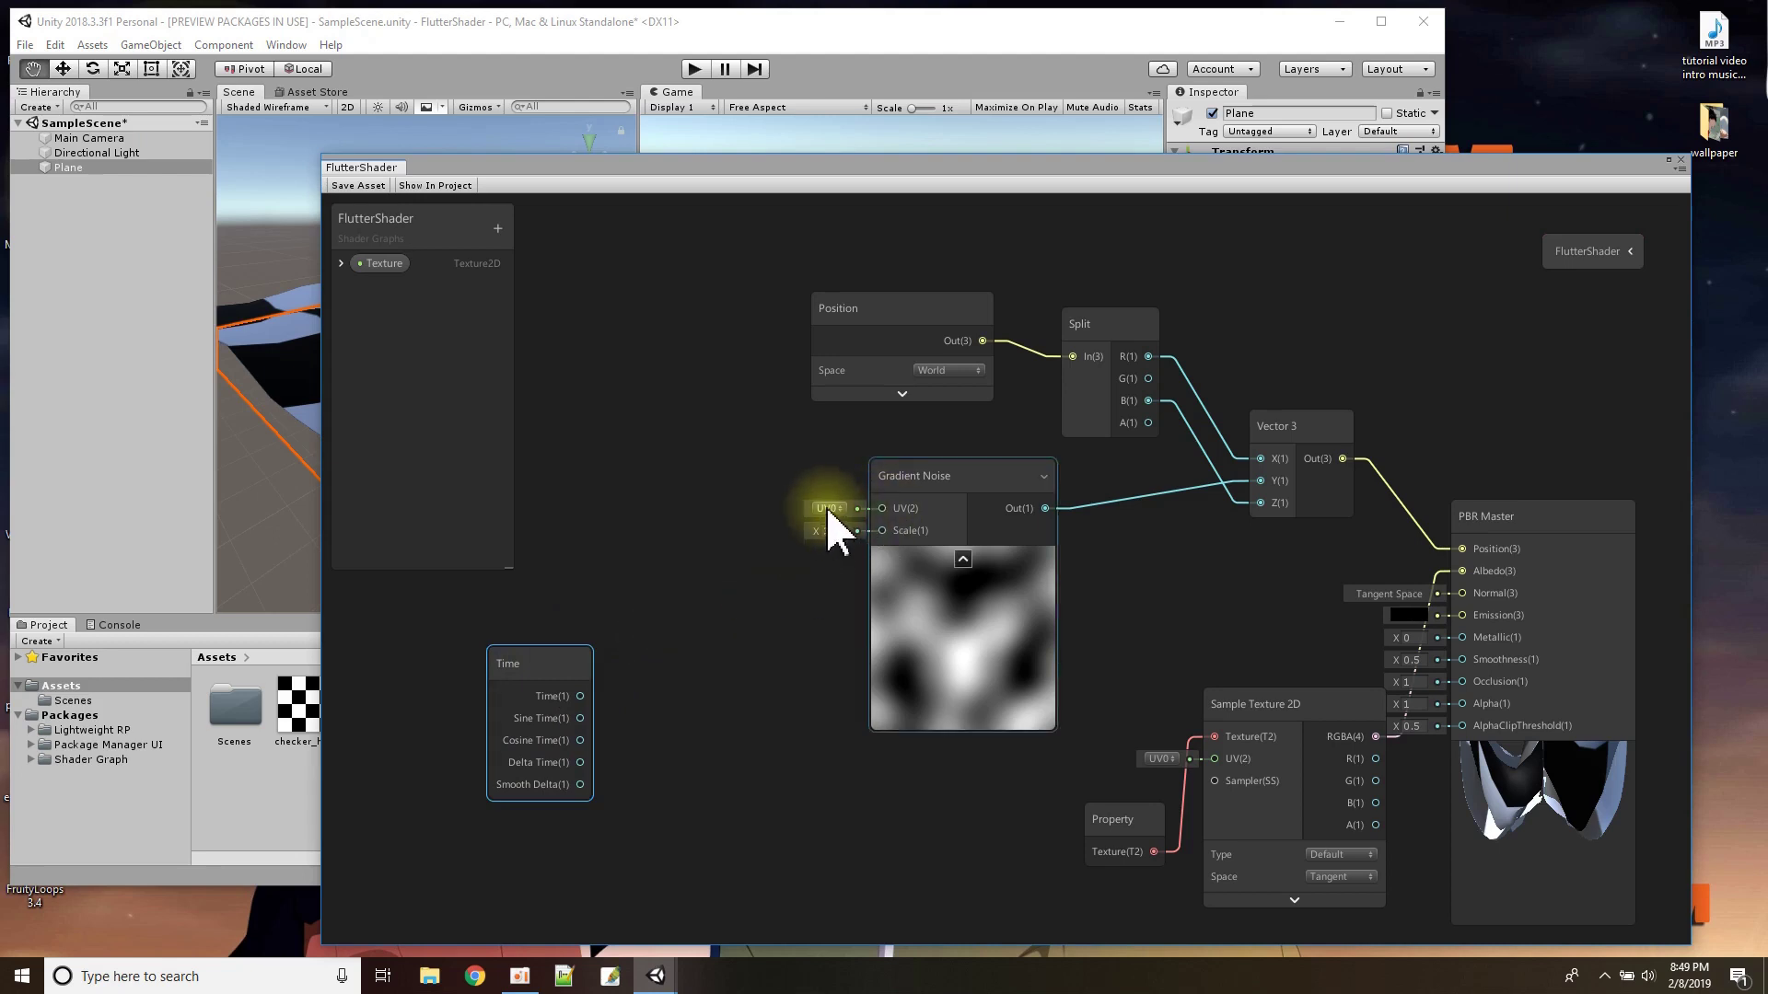
# - Add a Tiling And Offset node before Gradient Noise and connect its output to Gradient Noise's UV input
pyautogui.rightClick(719, 544)
pyautogui.click(726, 549)
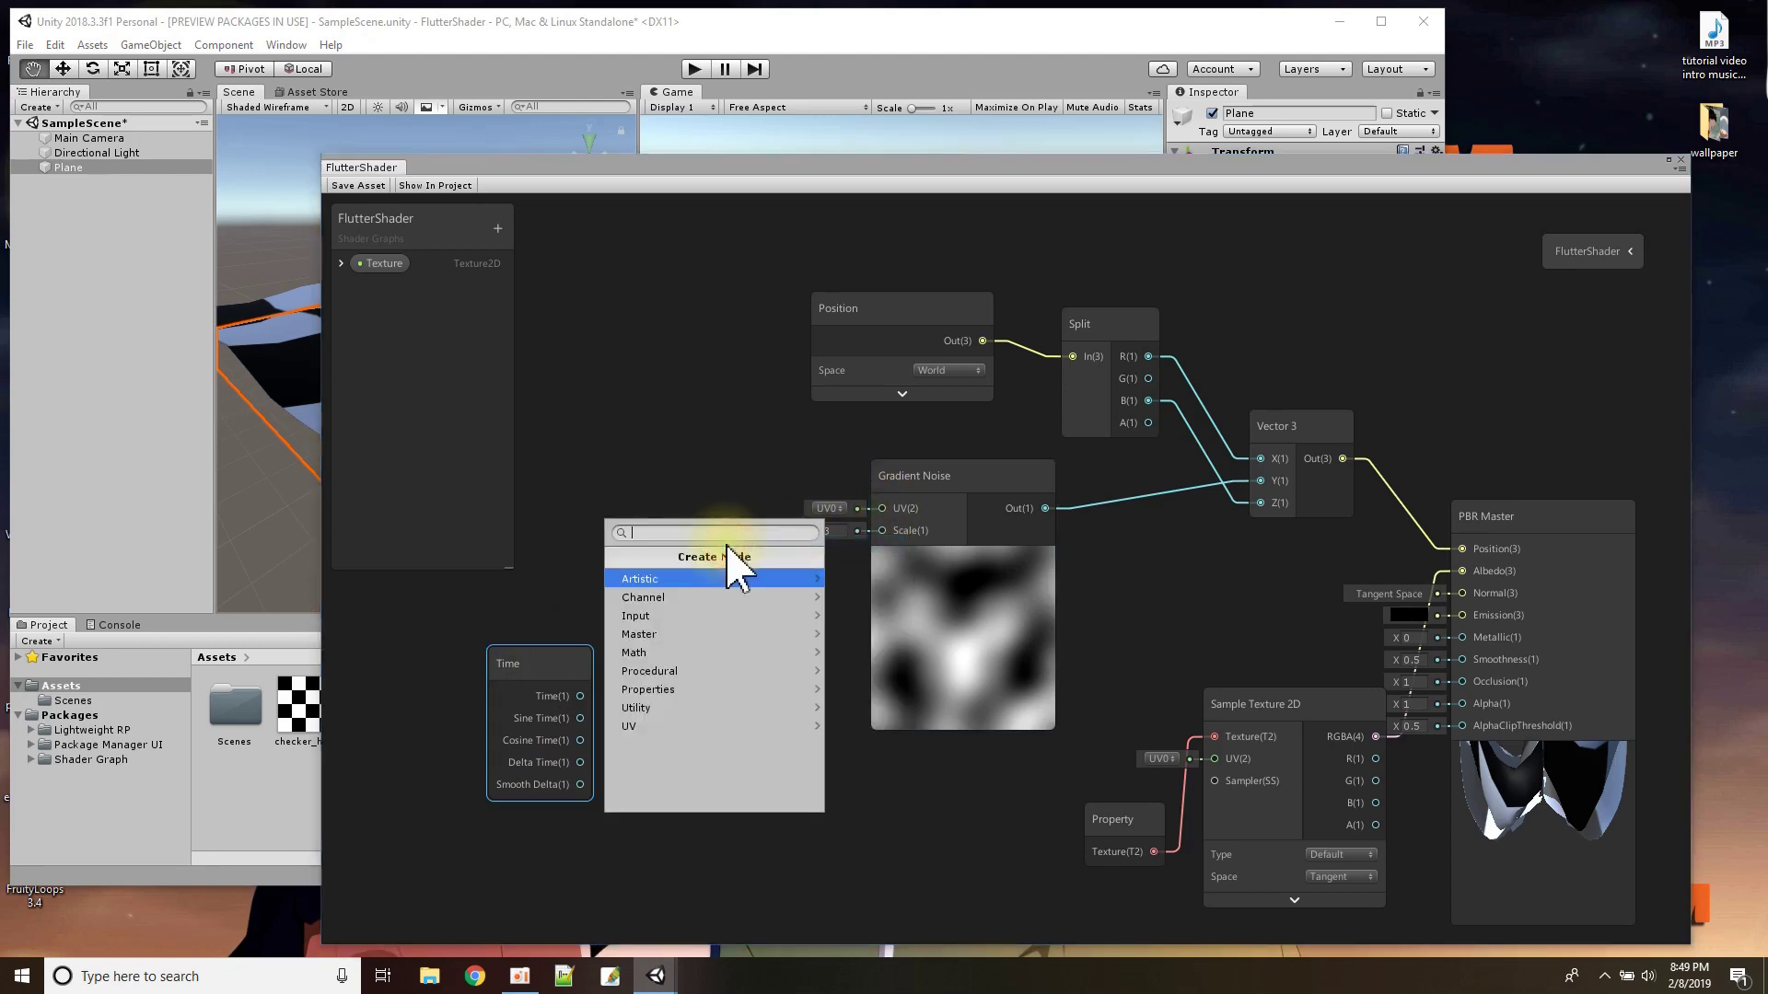
pyautogui.write('til')
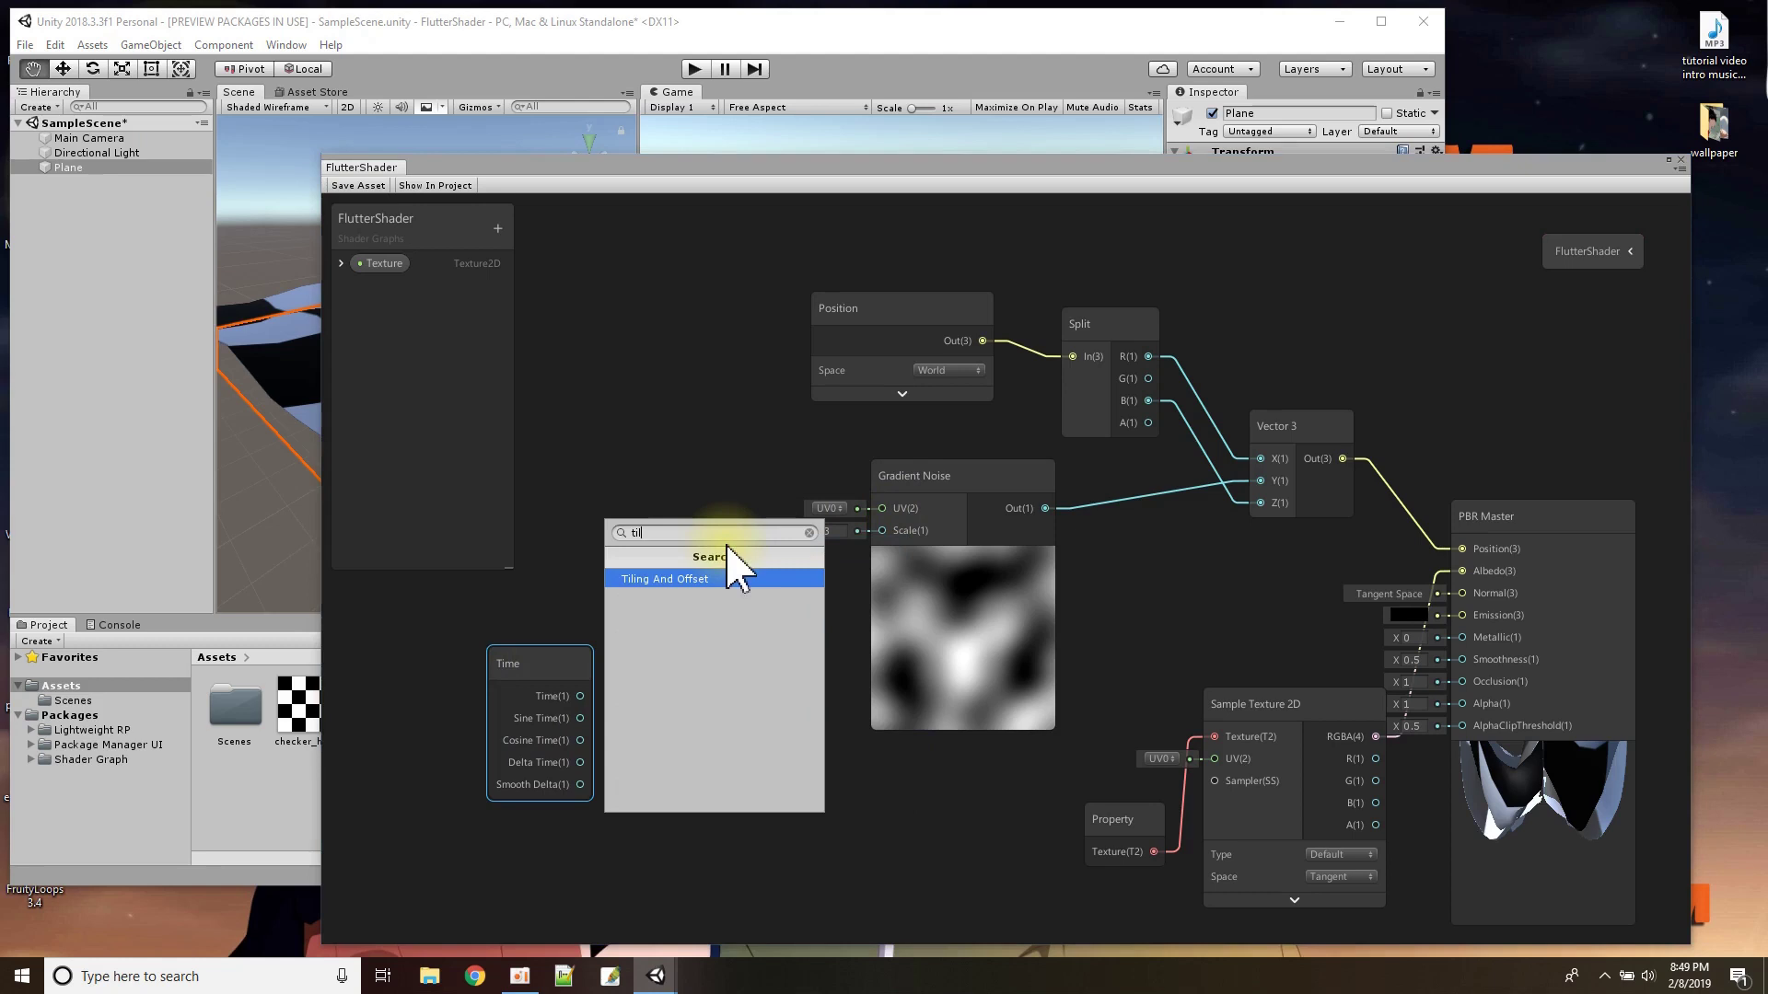
pyautogui.press('Return')
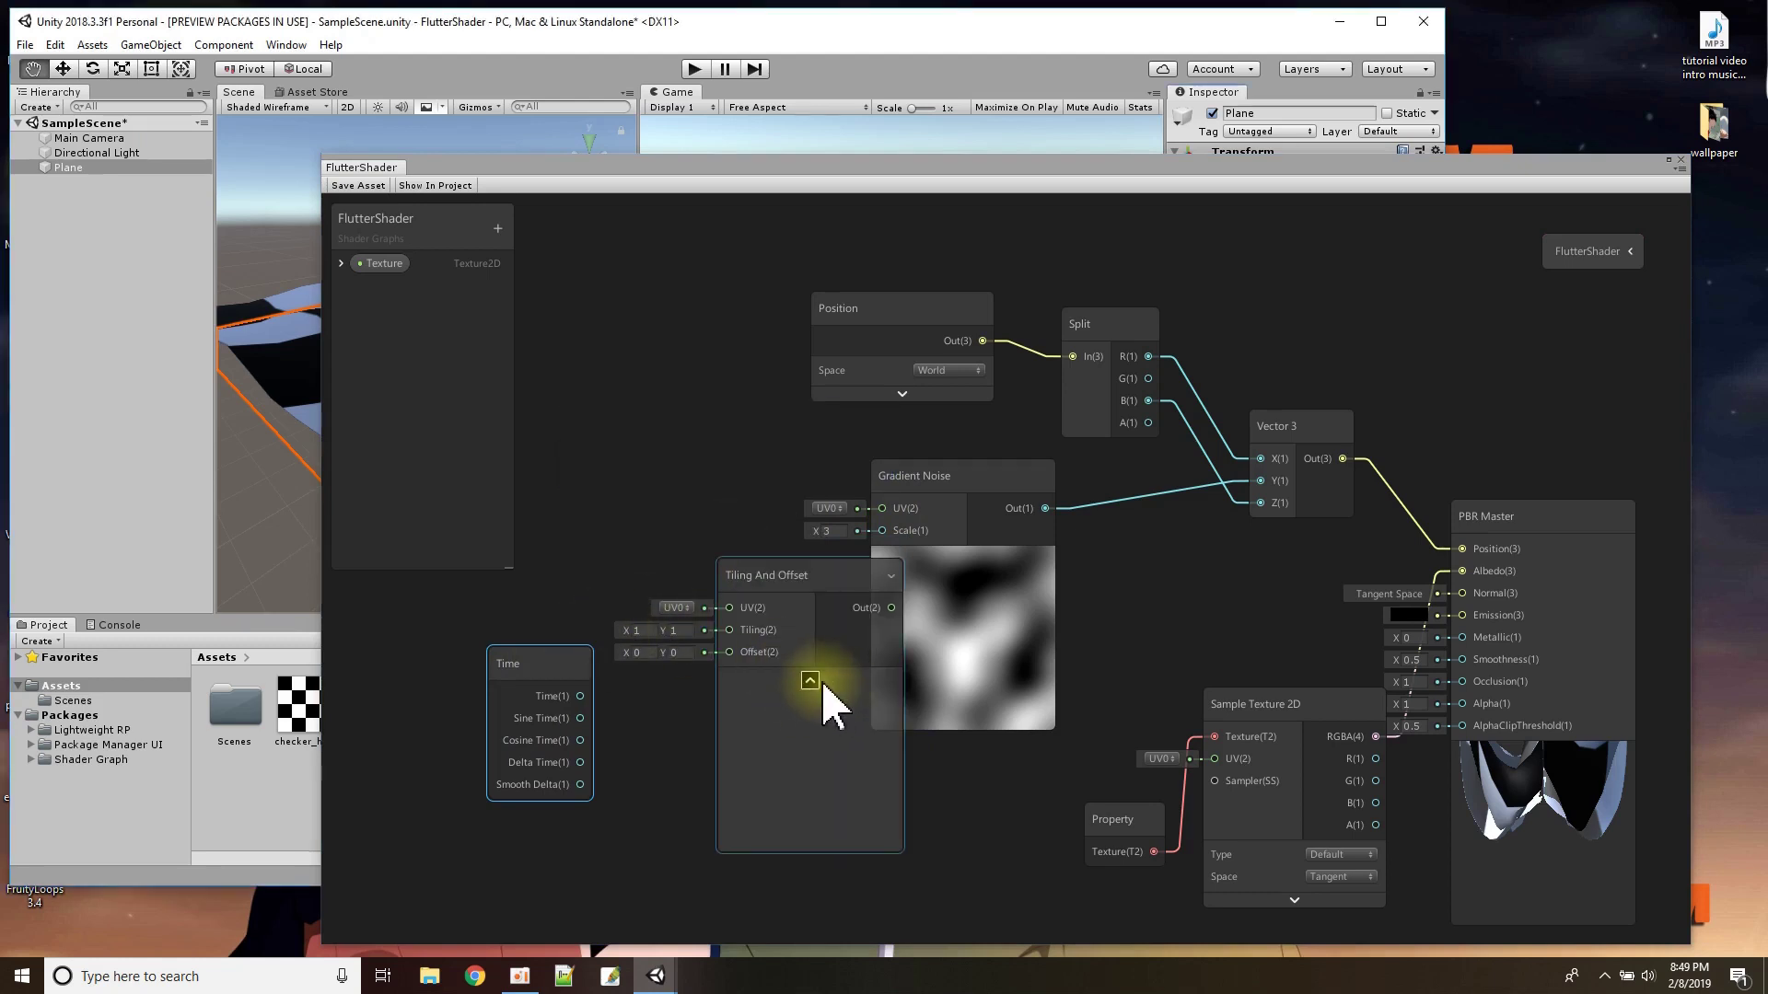
pyautogui.moveTo(569, 649); pyautogui.dragTo(527, 675)
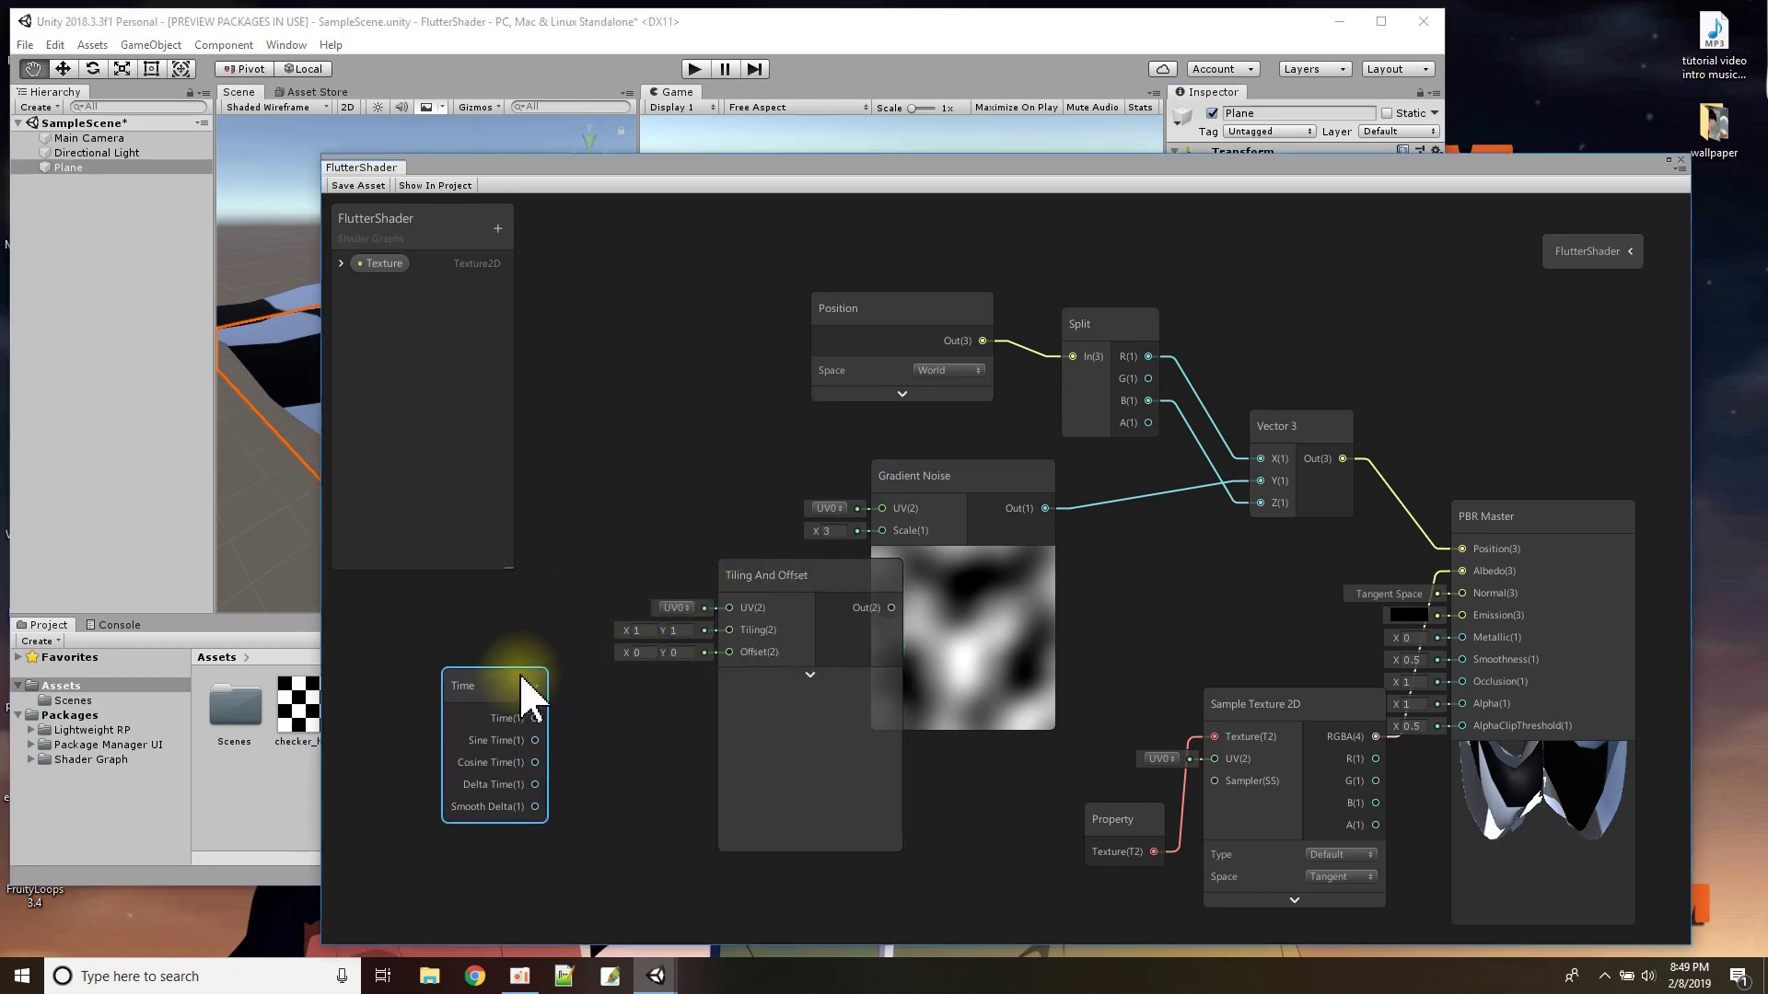
pyautogui.moveTo(725, 577); pyautogui.dragTo(586, 517)
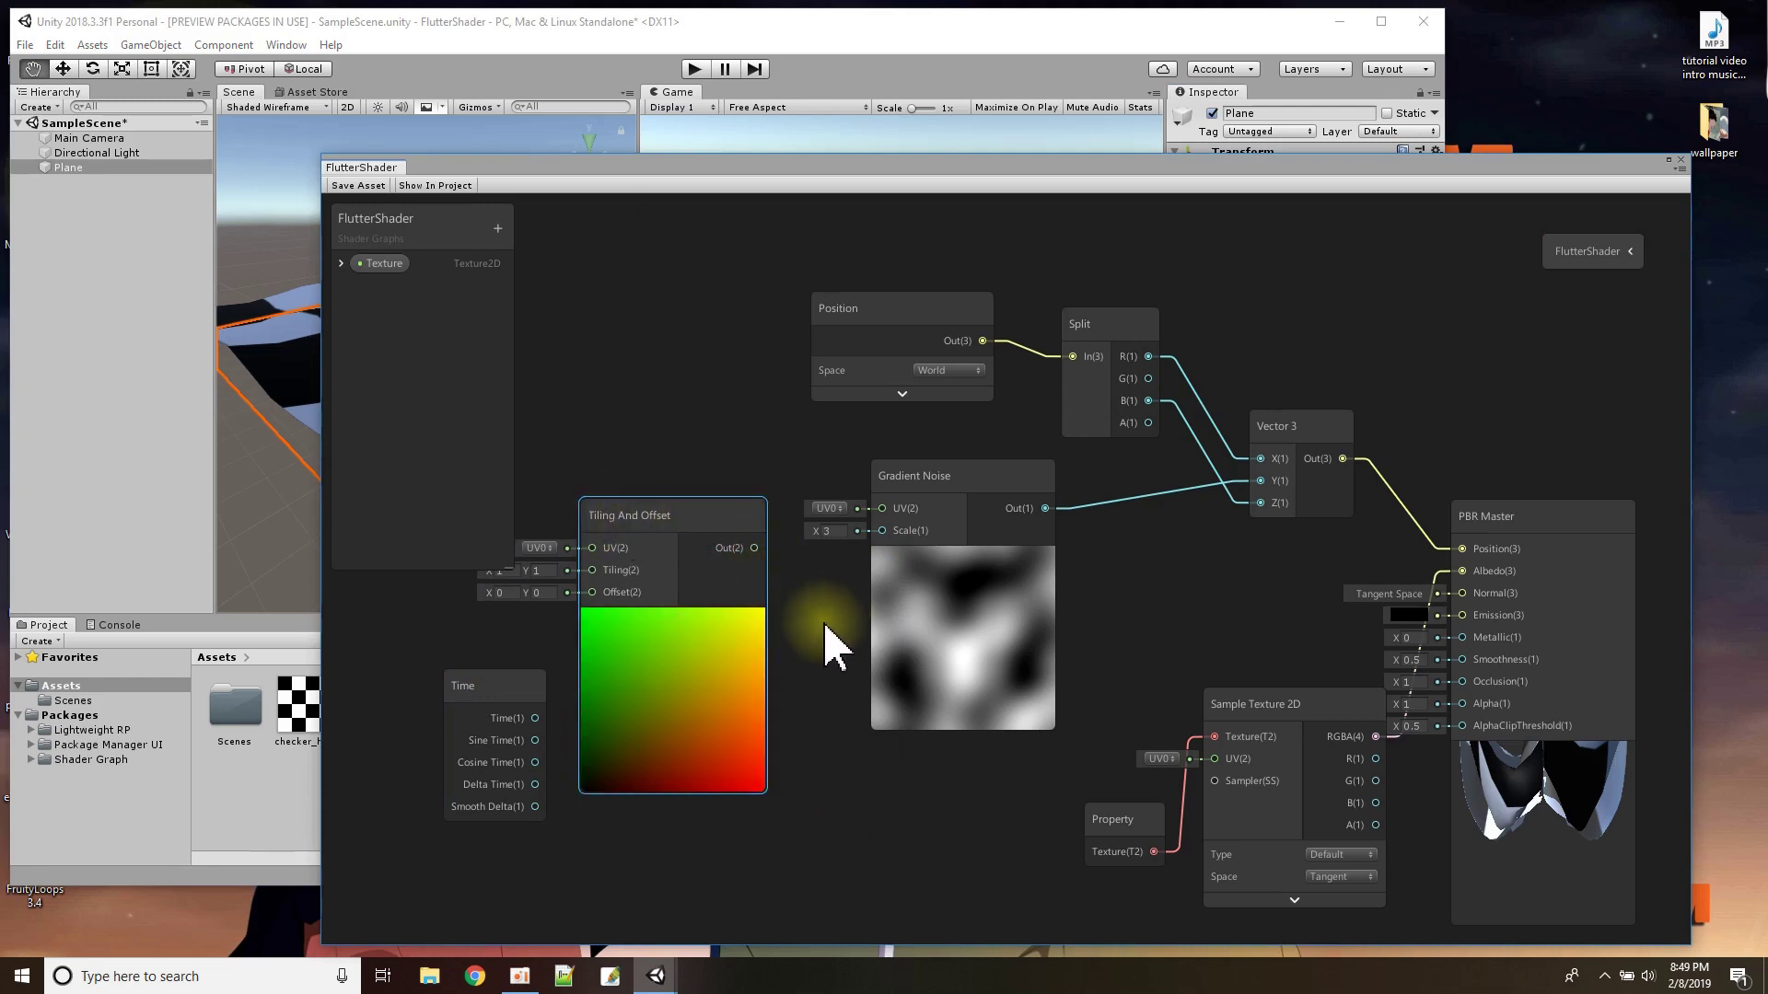
pyautogui.moveTo(828, 626); pyautogui.dragTo(966, 626, button='middle')
pyautogui.moveTo(824, 519); pyautogui.dragTo(1019, 513)
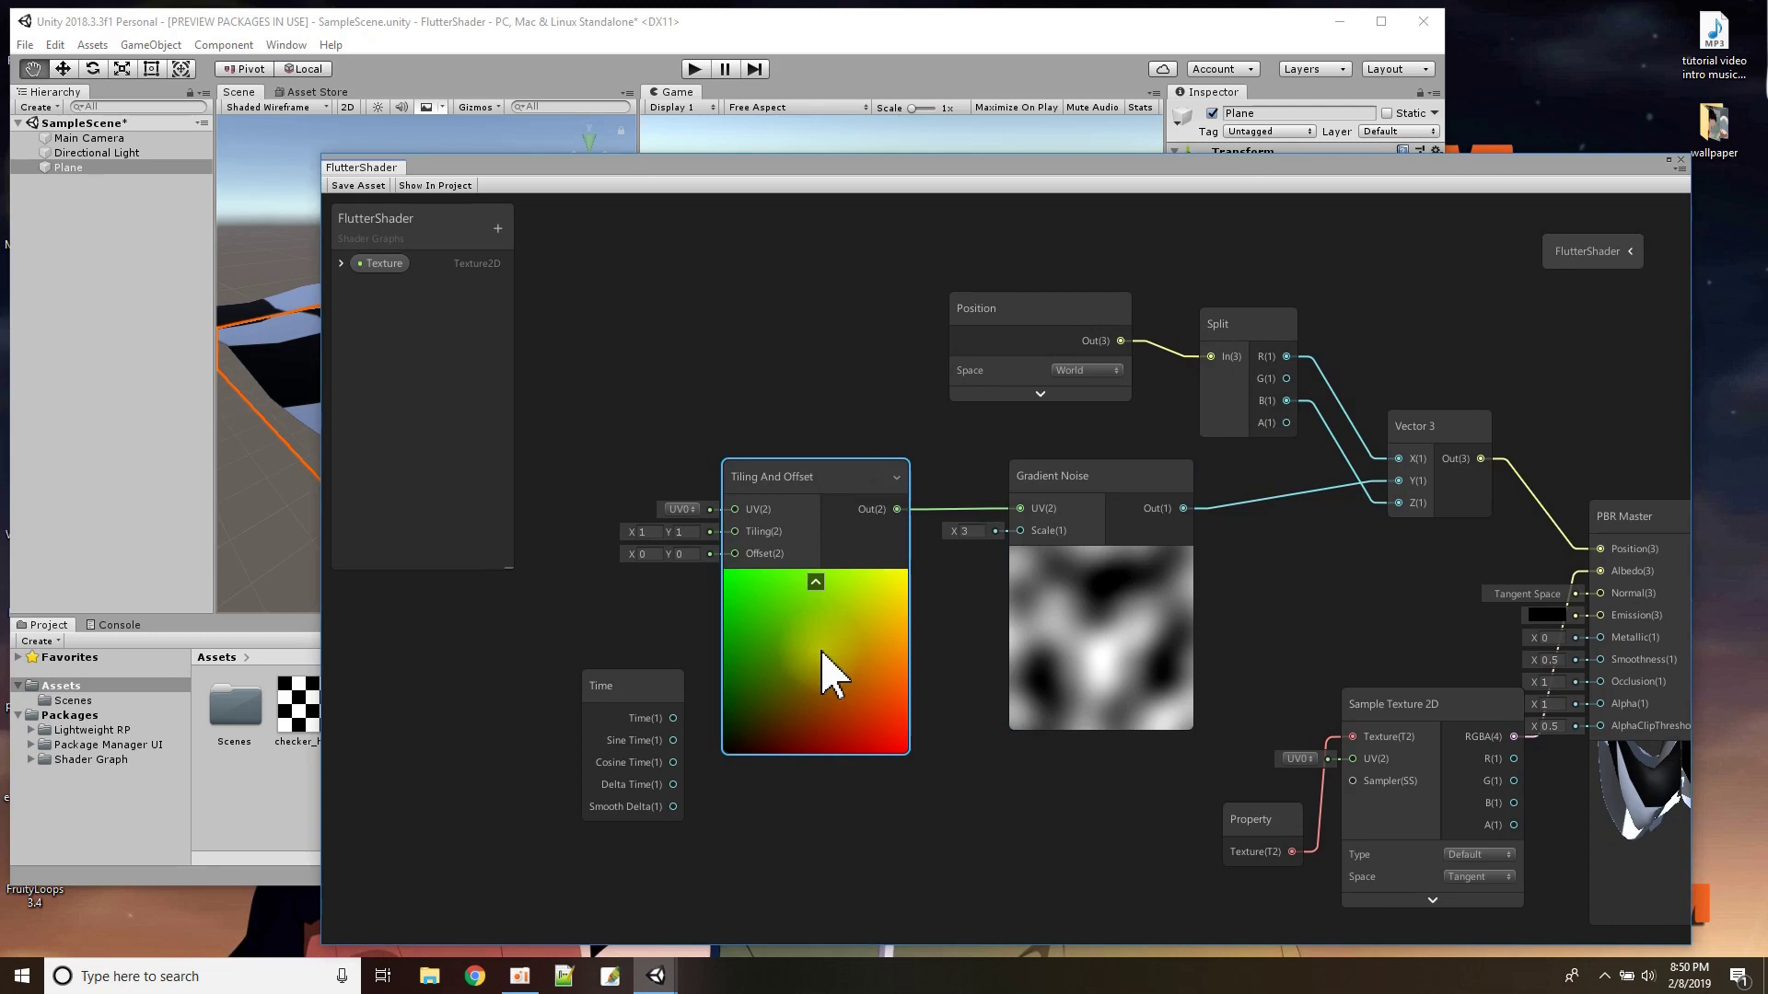
# - Add a Vector 2 node between Time and Tiling And Offset and connect its output to the Offset input
pyautogui.moveTo(644, 690); pyautogui.dragTo(584, 671)
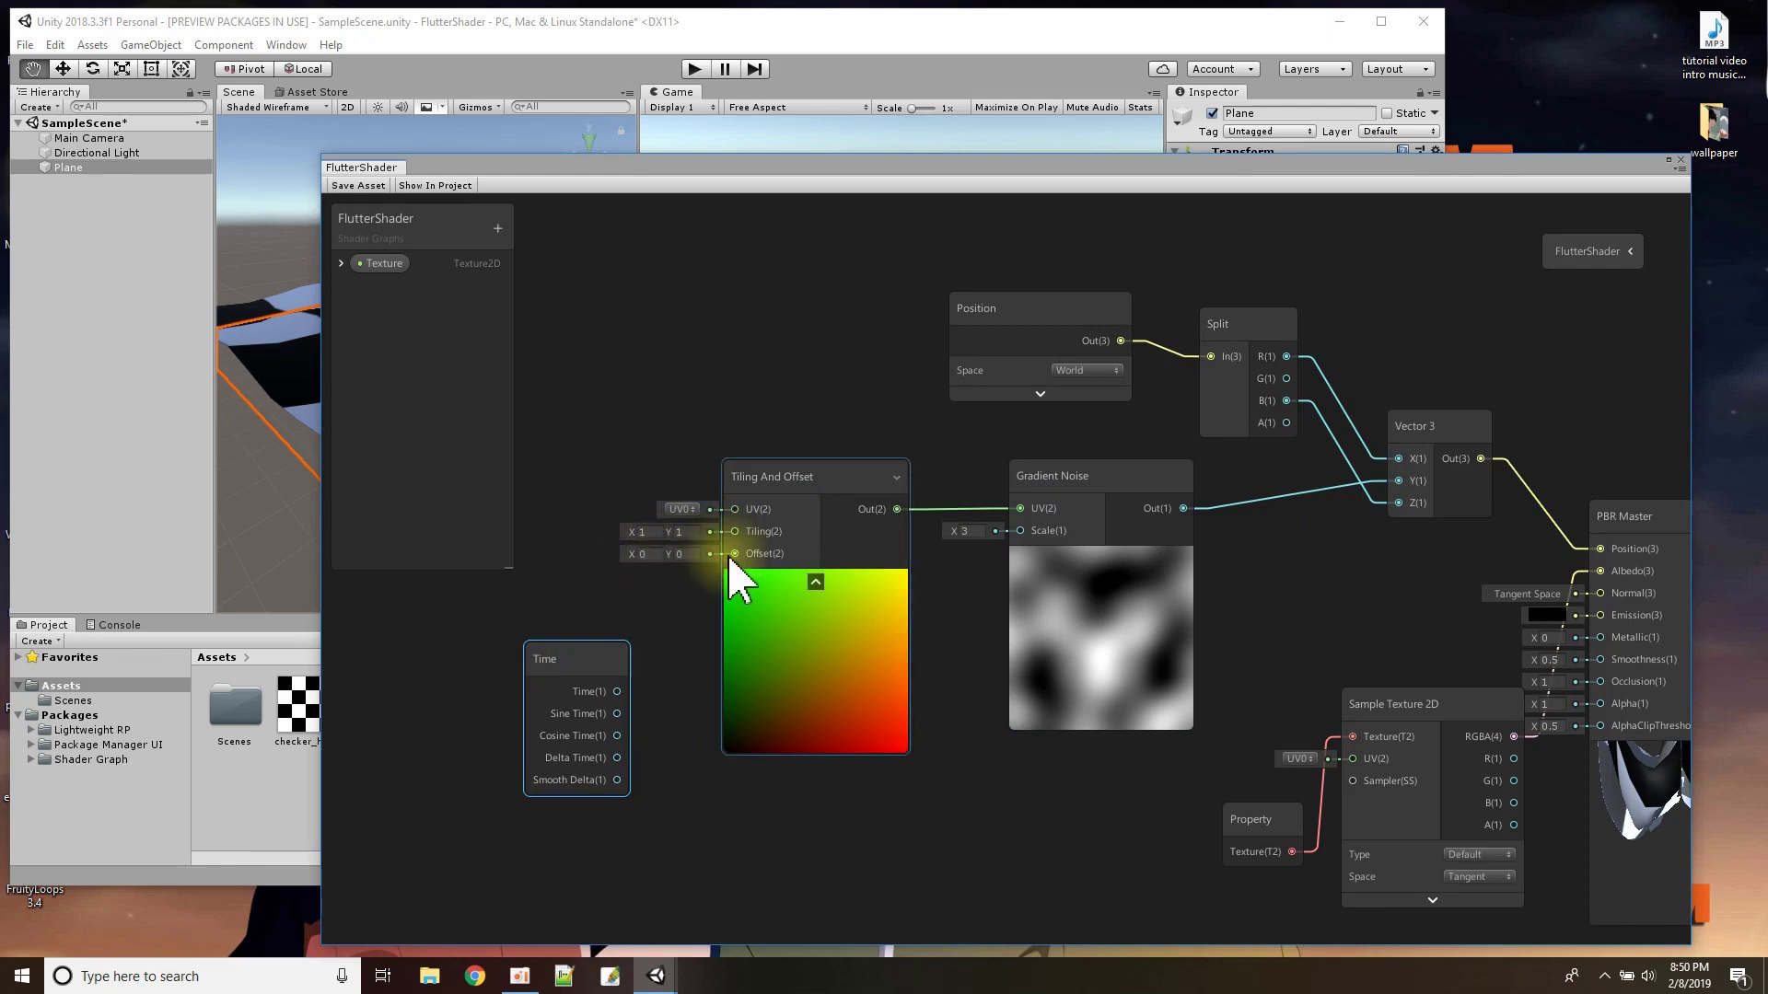
pyautogui.moveTo(576, 659); pyautogui.dragTo(445, 653)
pyautogui.rightClick(548, 650)
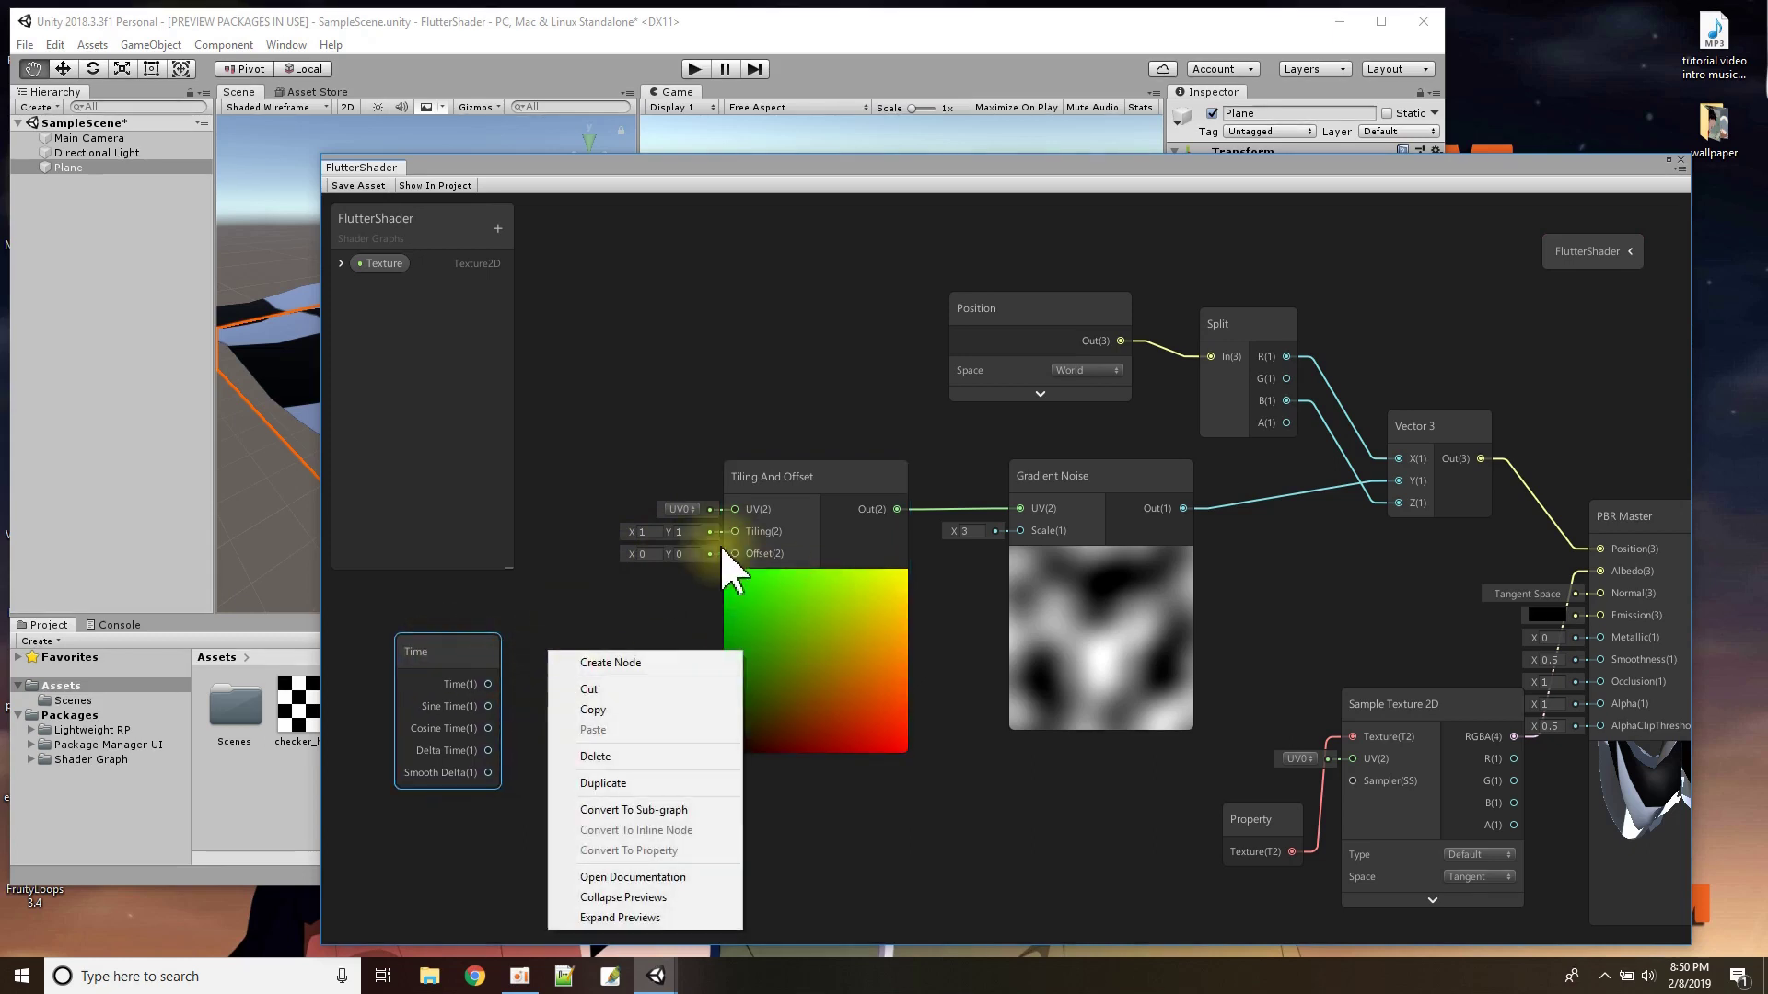
pyautogui.click(649, 663)
pyautogui.write('vector2')
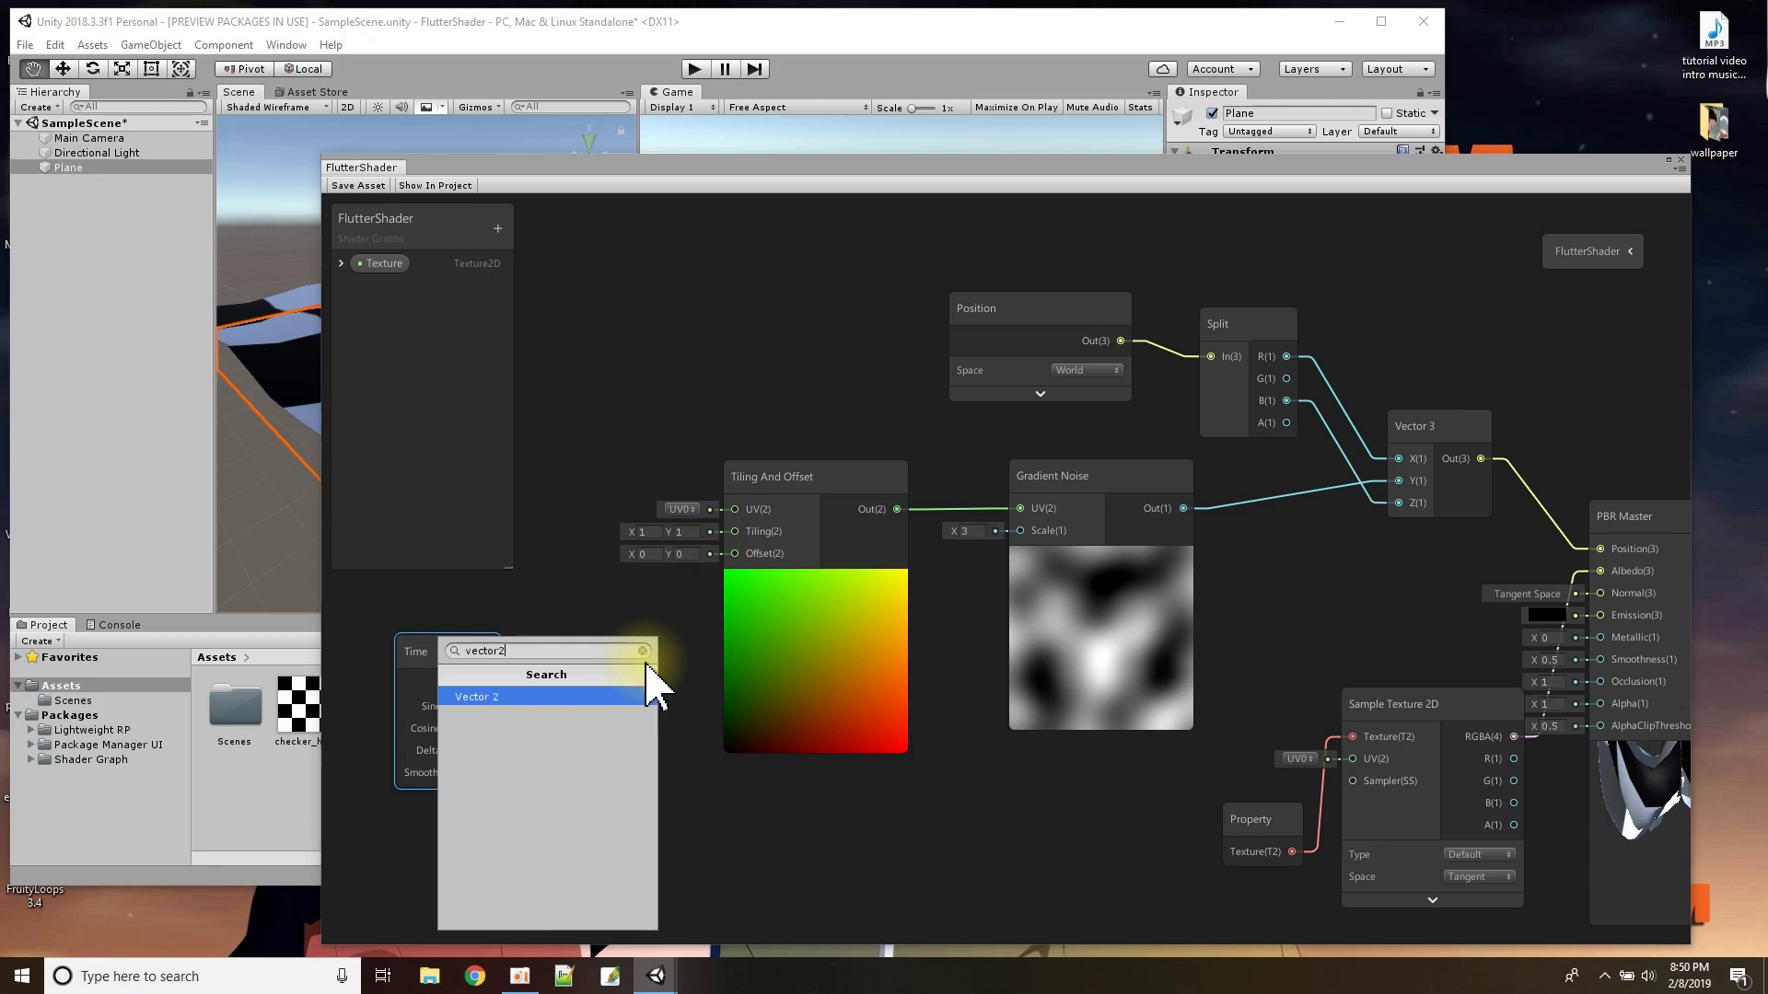
pyautogui.press('Return')
pyautogui.moveTo(611, 710); pyautogui.dragTo(727, 563)
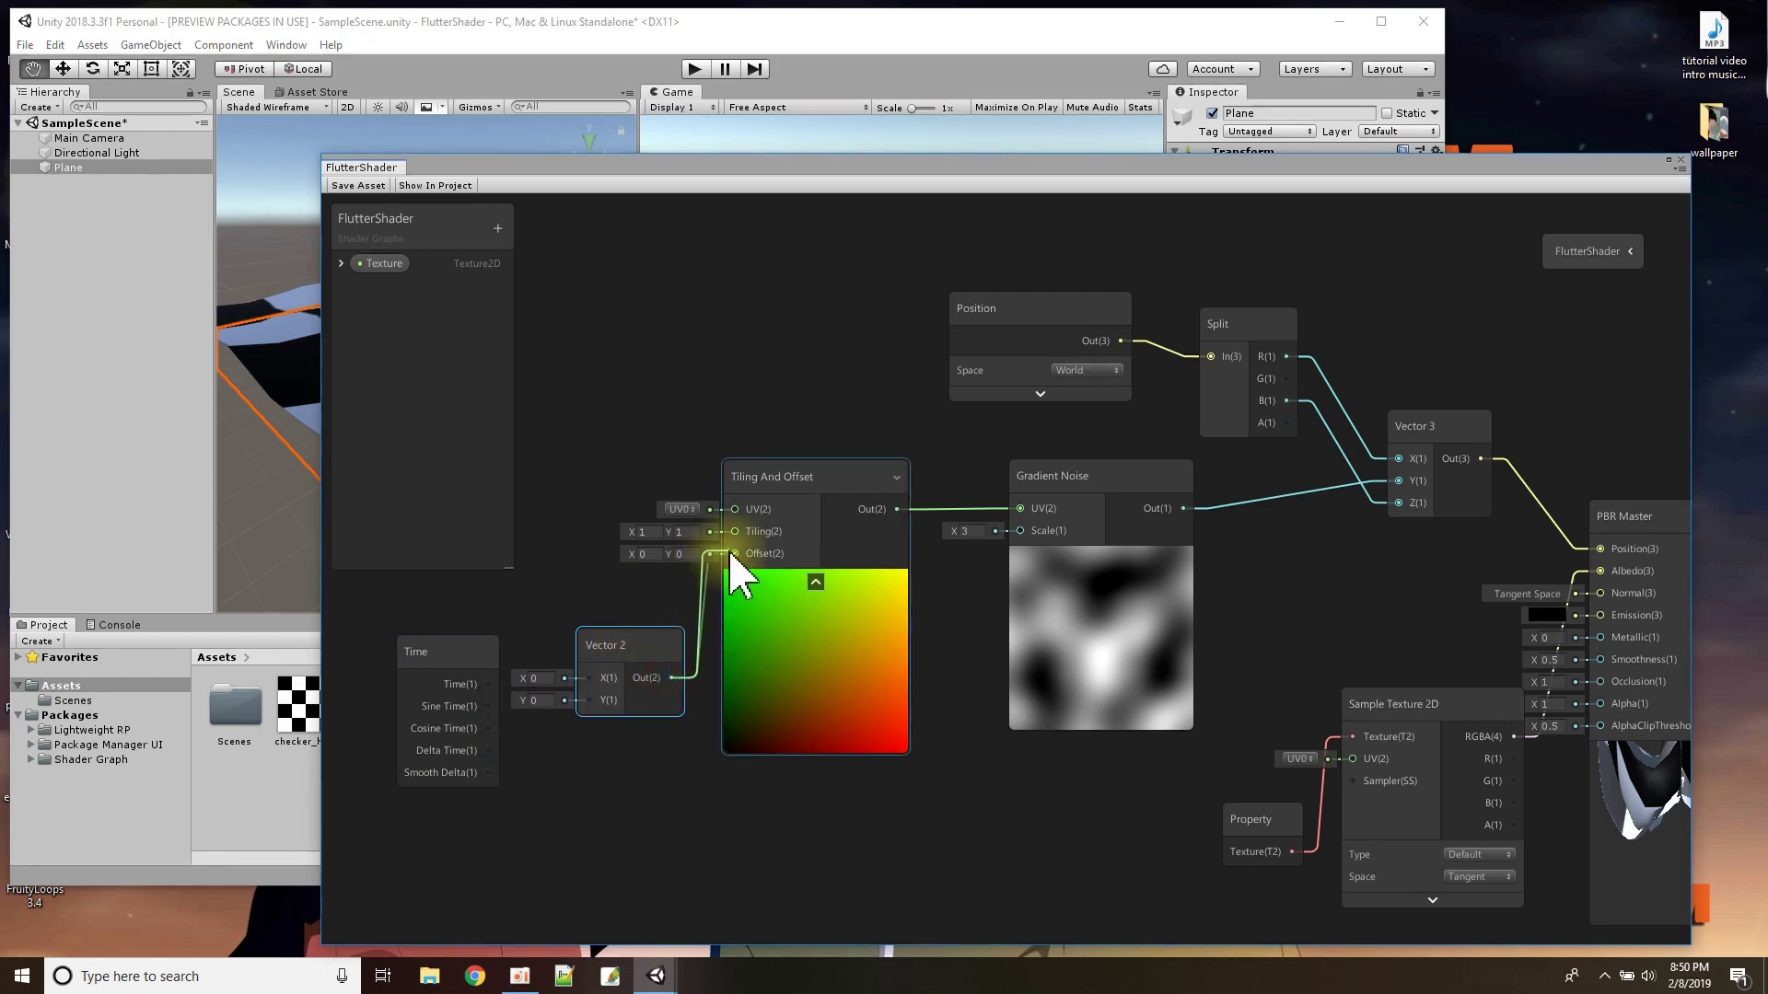
pyautogui.click(678, 839)
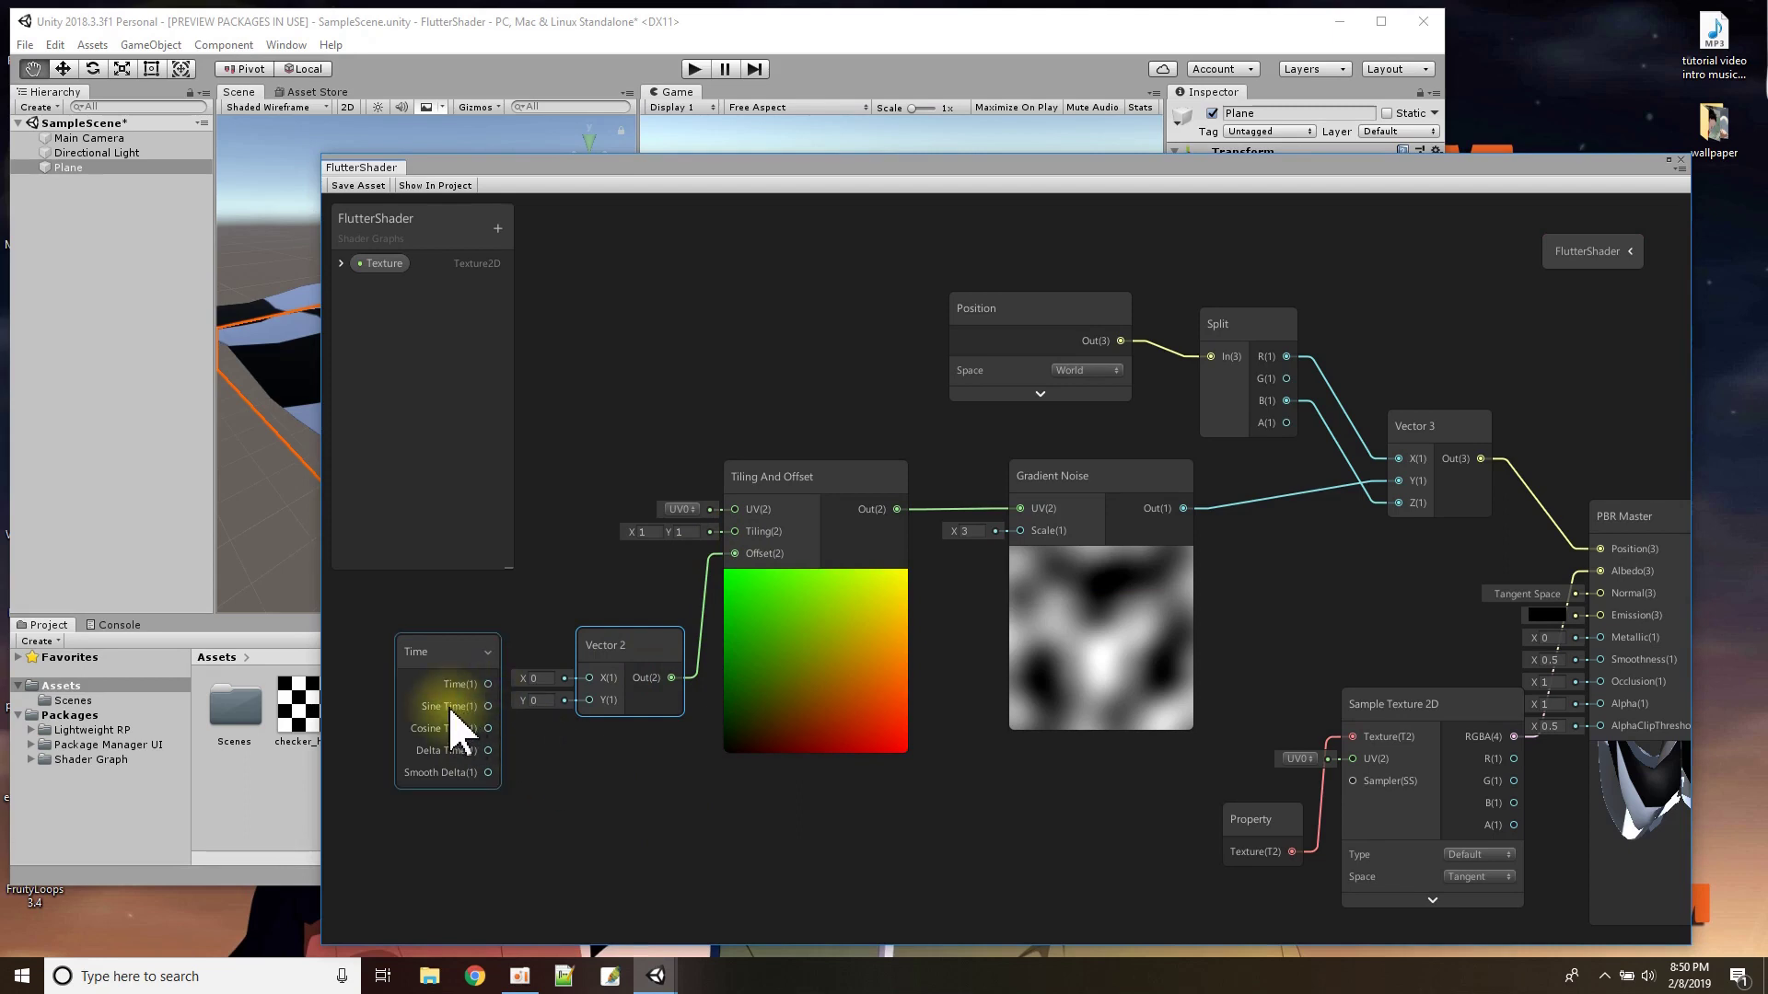
# - Connect Time's Sine Time output to Vector 2's X input and save the shader graph to preview the plane's motion
pyautogui.moveTo(488, 706); pyautogui.dragTo(530, 693)
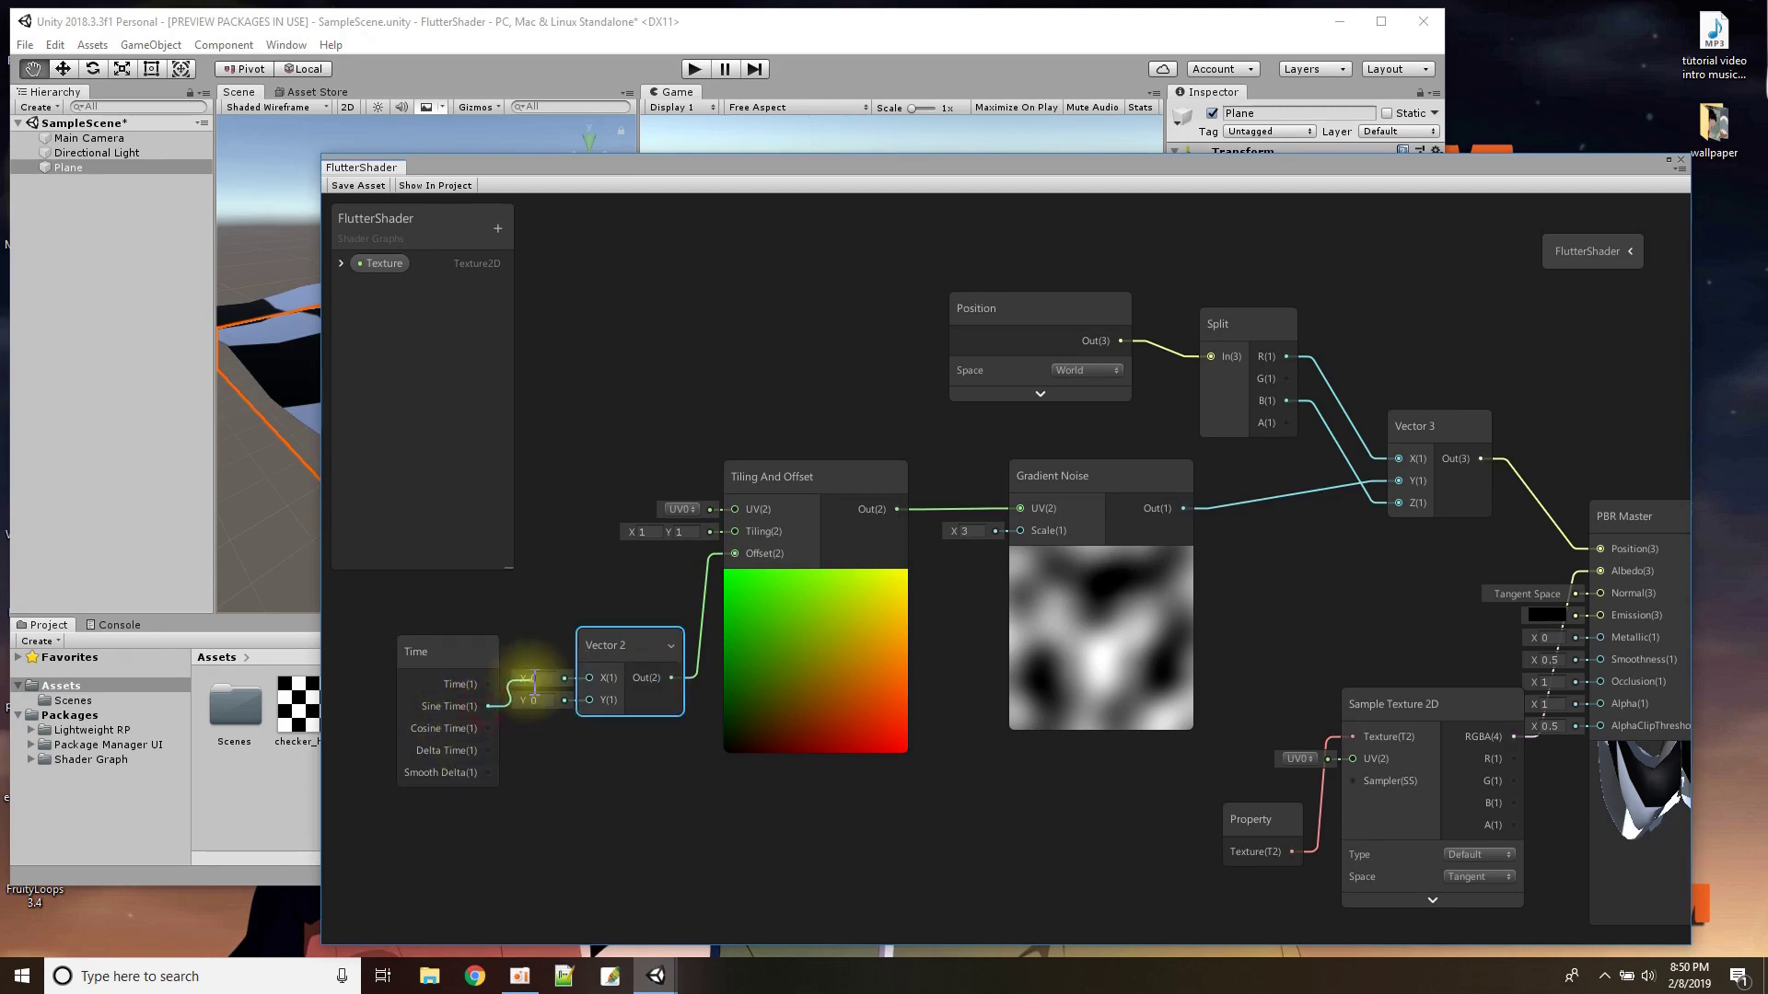
pyautogui.moveTo(590, 679); pyautogui.dragTo(589, 679)
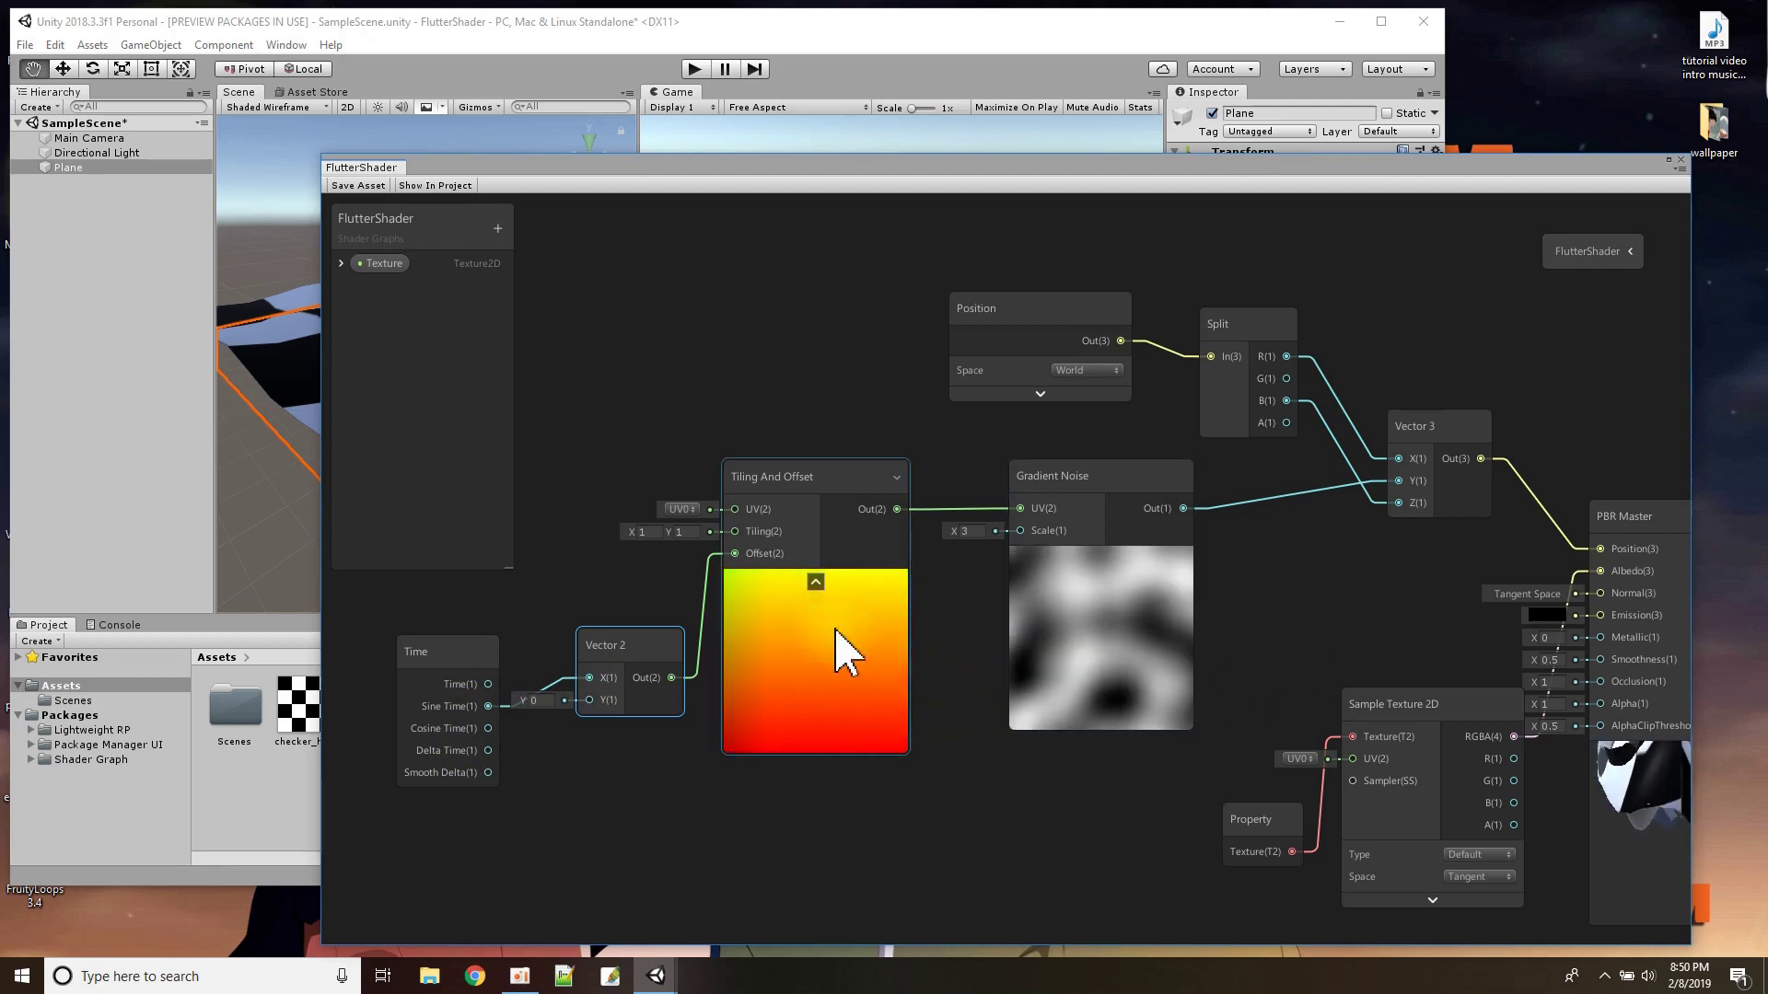
pyautogui.click(360, 186)
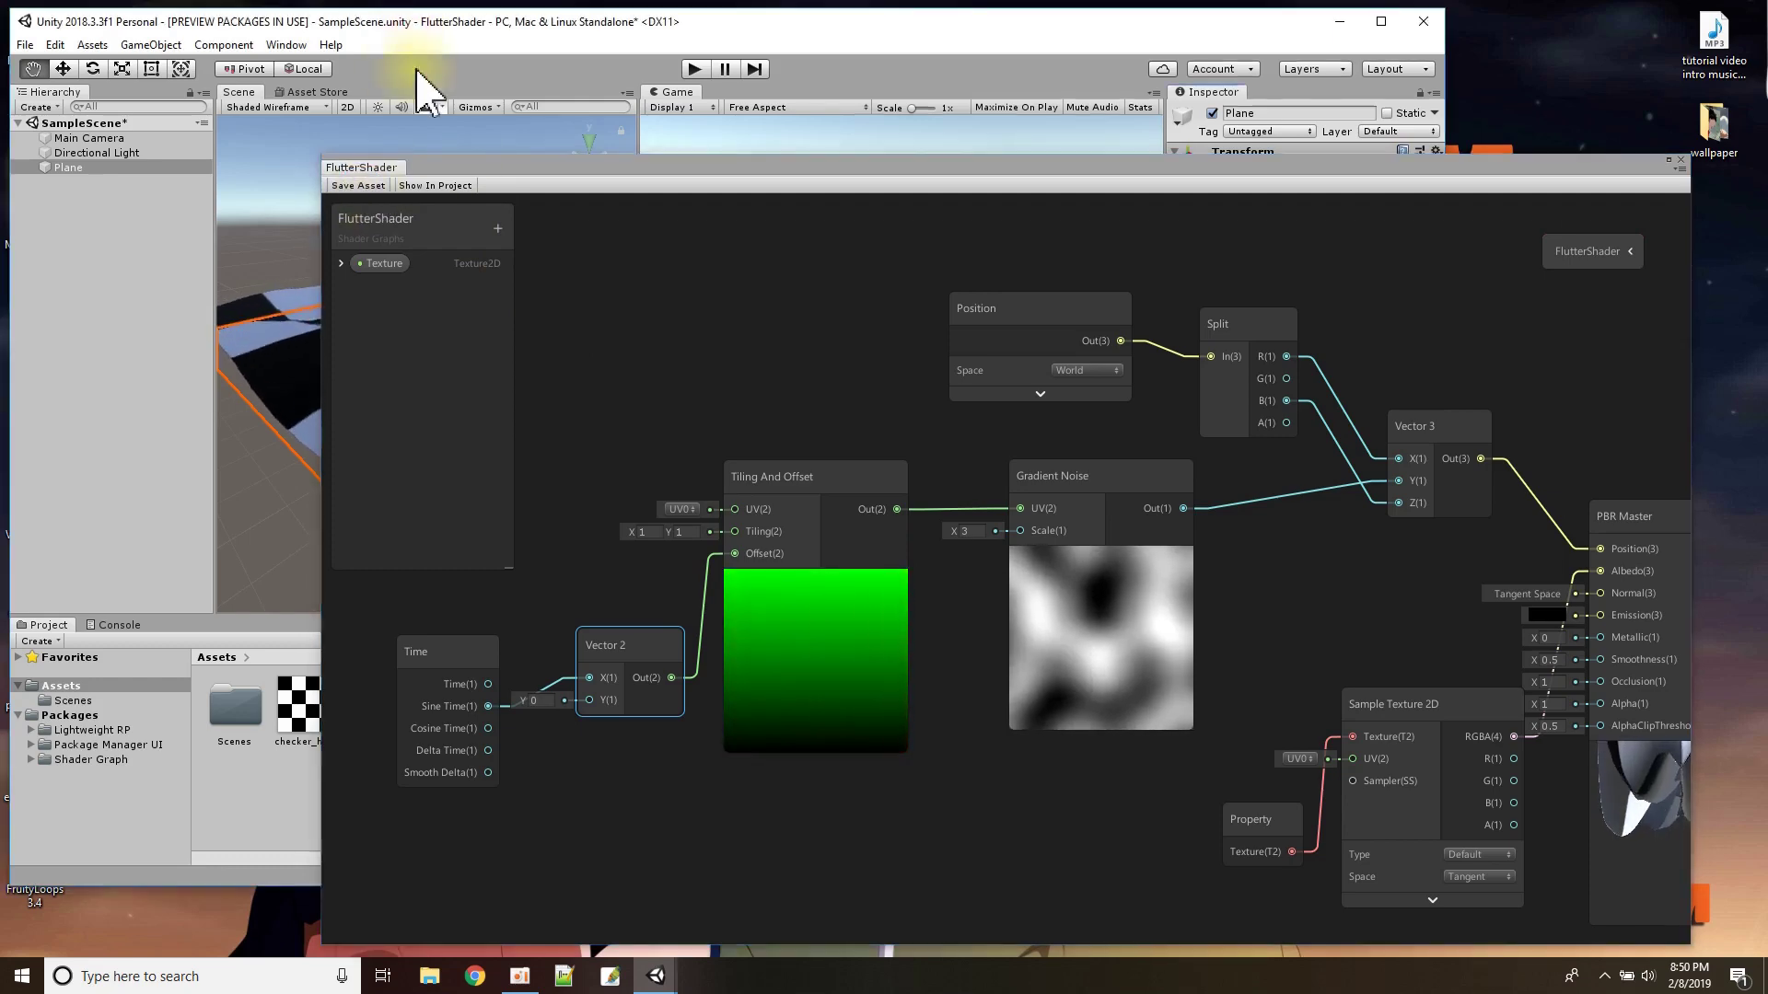
pyautogui.moveTo(489, 170); pyautogui.dragTo(537, 658)
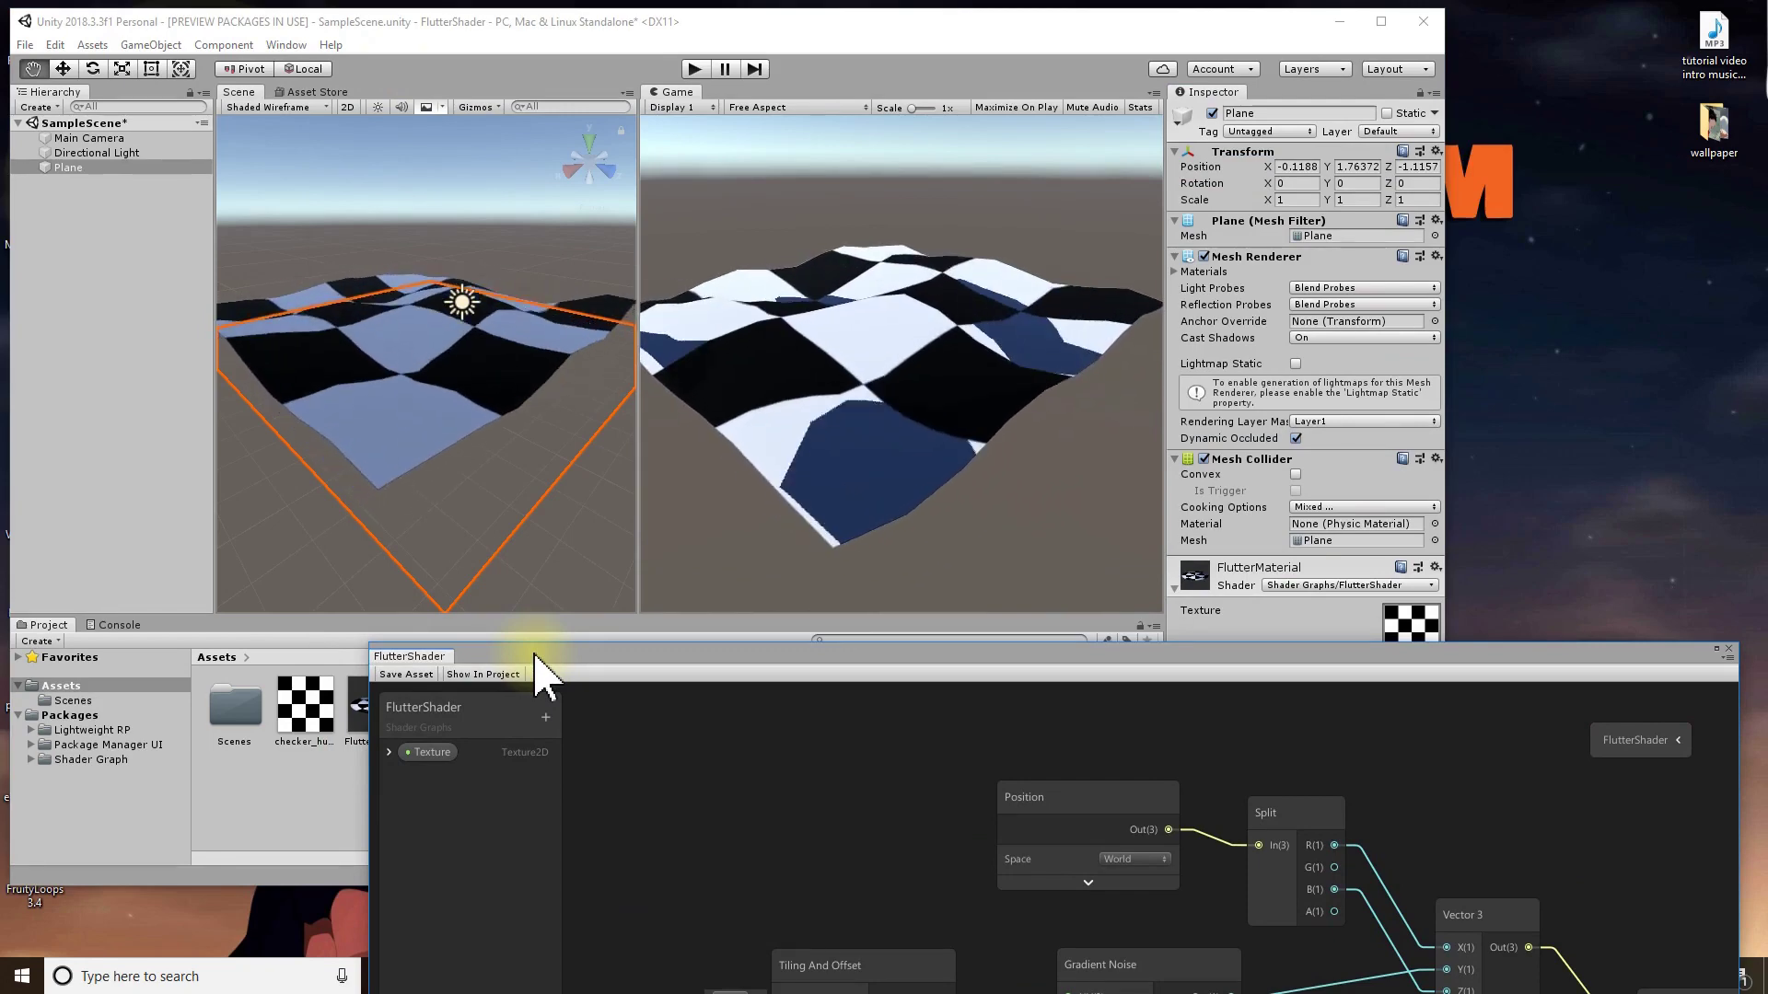
pyautogui.moveTo(537, 659); pyautogui.dragTo(499, 147)
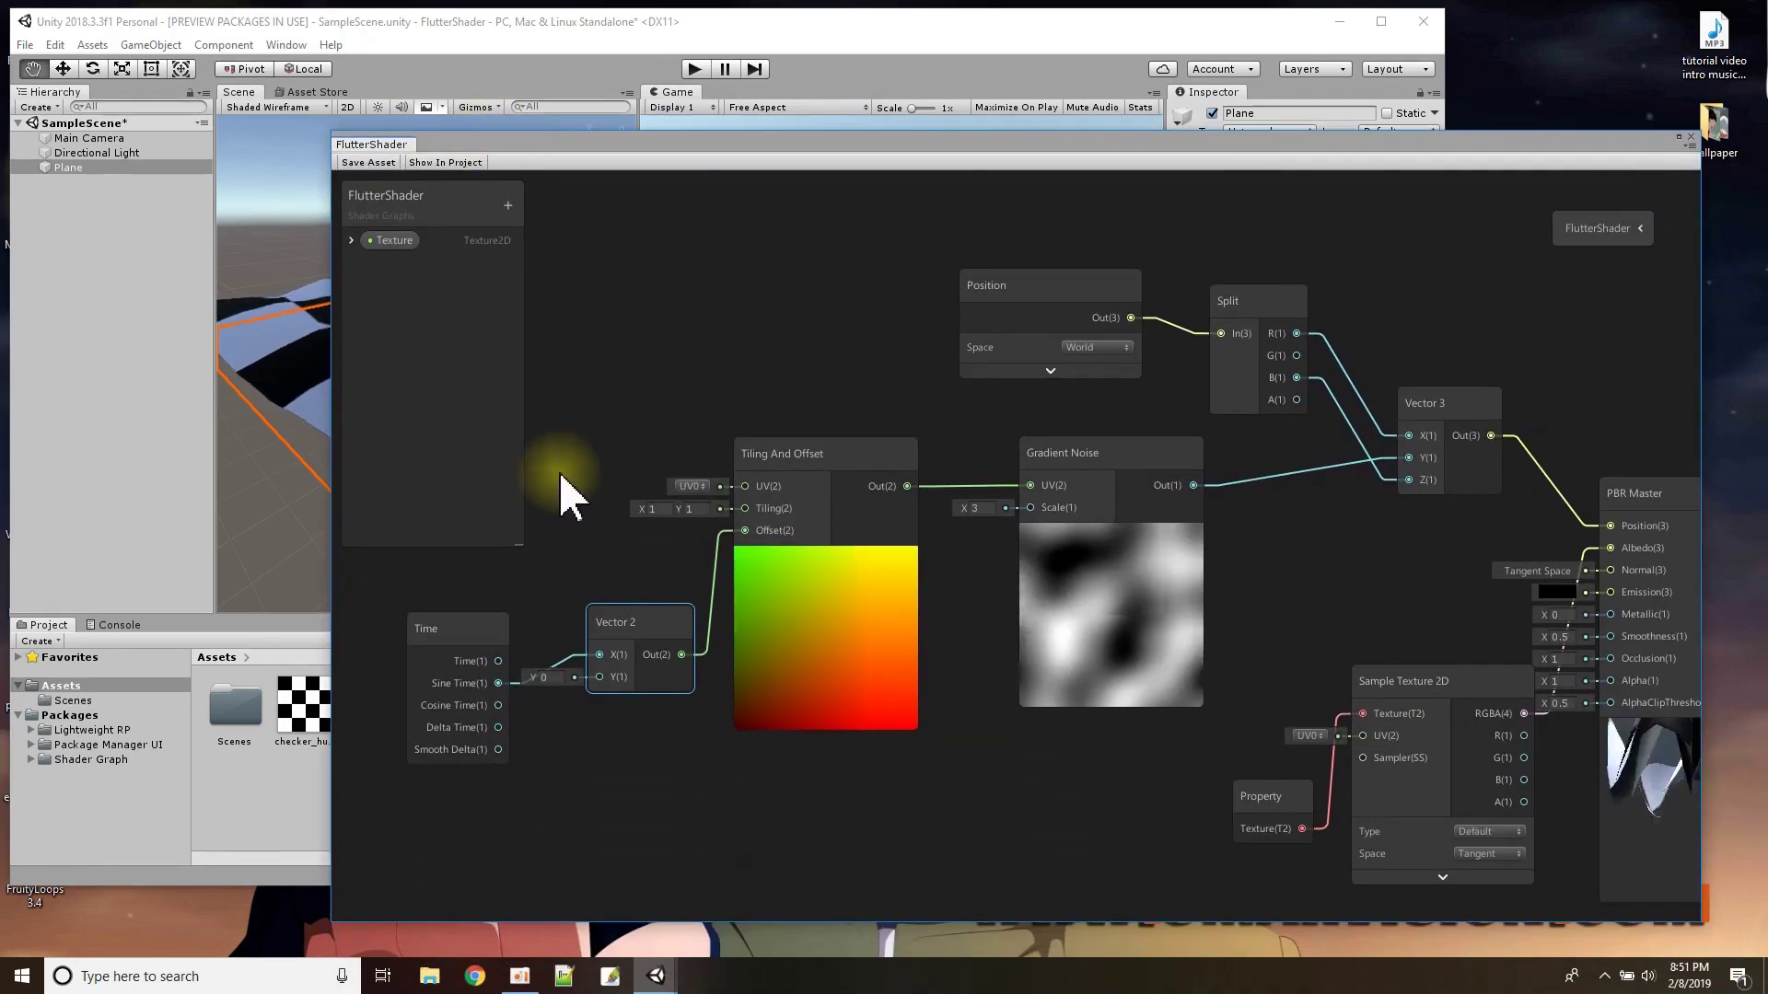
# - Connect Cosine Time to Vector 2's Y input and save the shader graph to check the plane's movement
pyautogui.moveTo(498, 706); pyautogui.dragTo(594, 704)
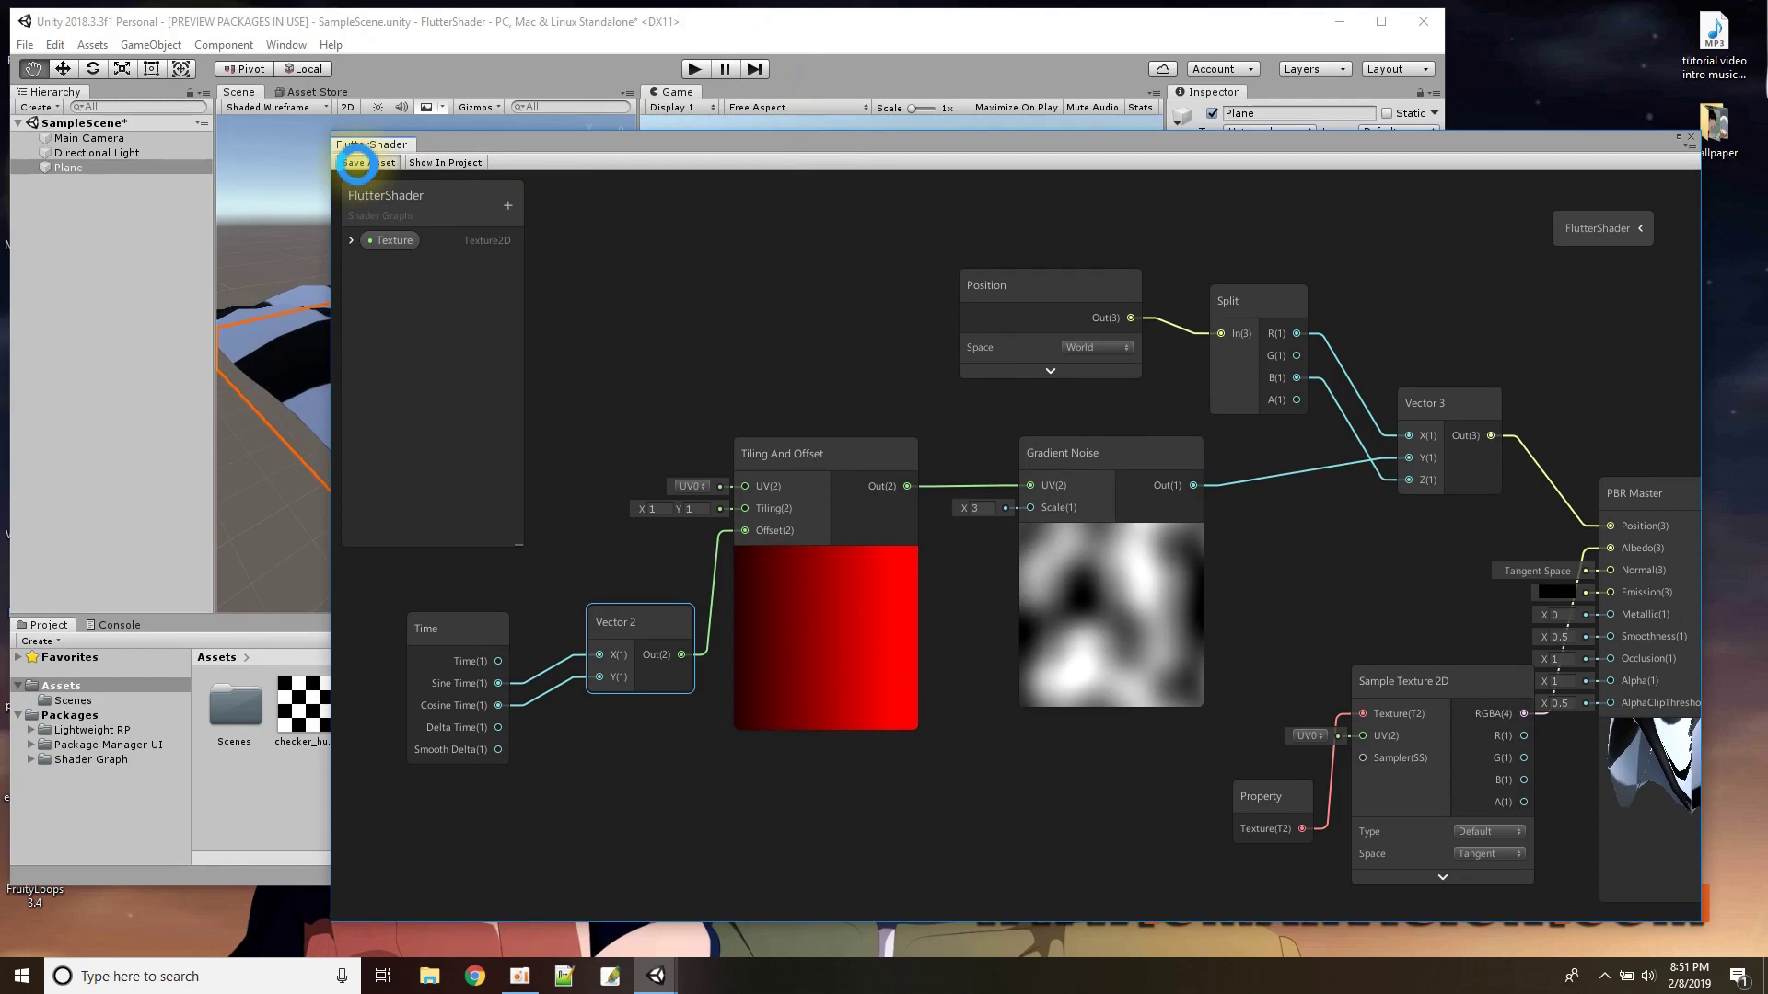
pyautogui.click(723, 35)
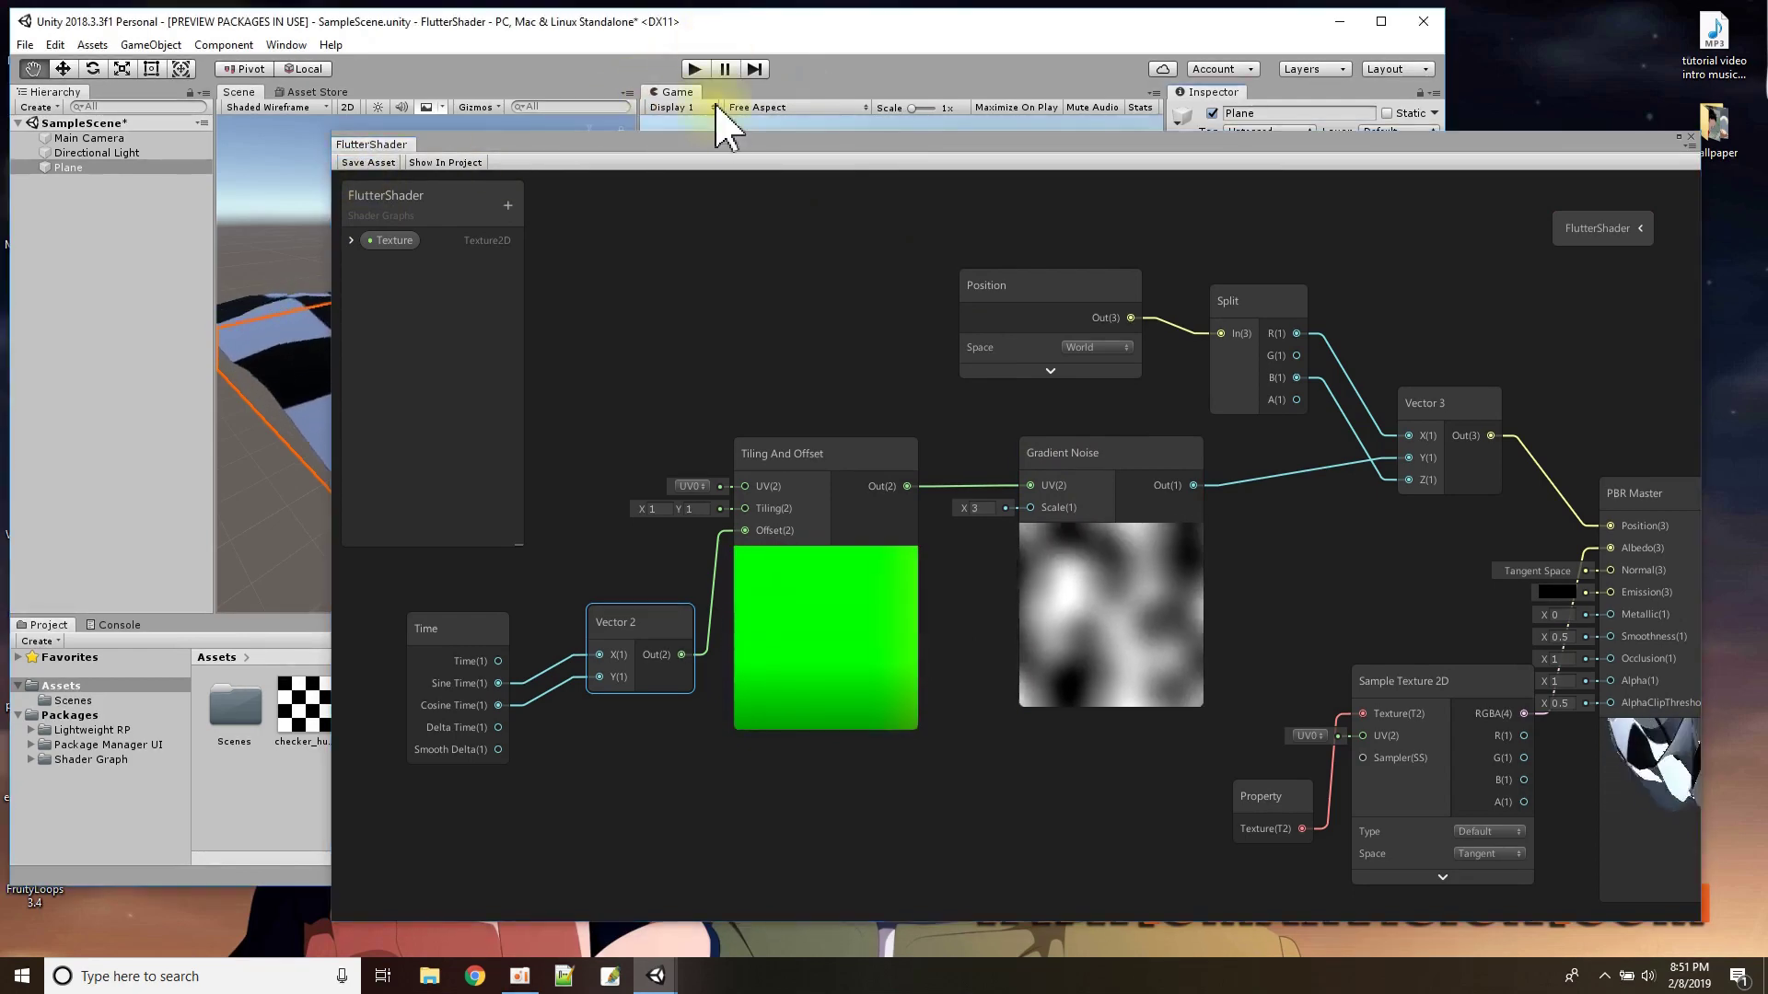
pyautogui.moveTo(732, 144); pyautogui.dragTo(1602, 260)
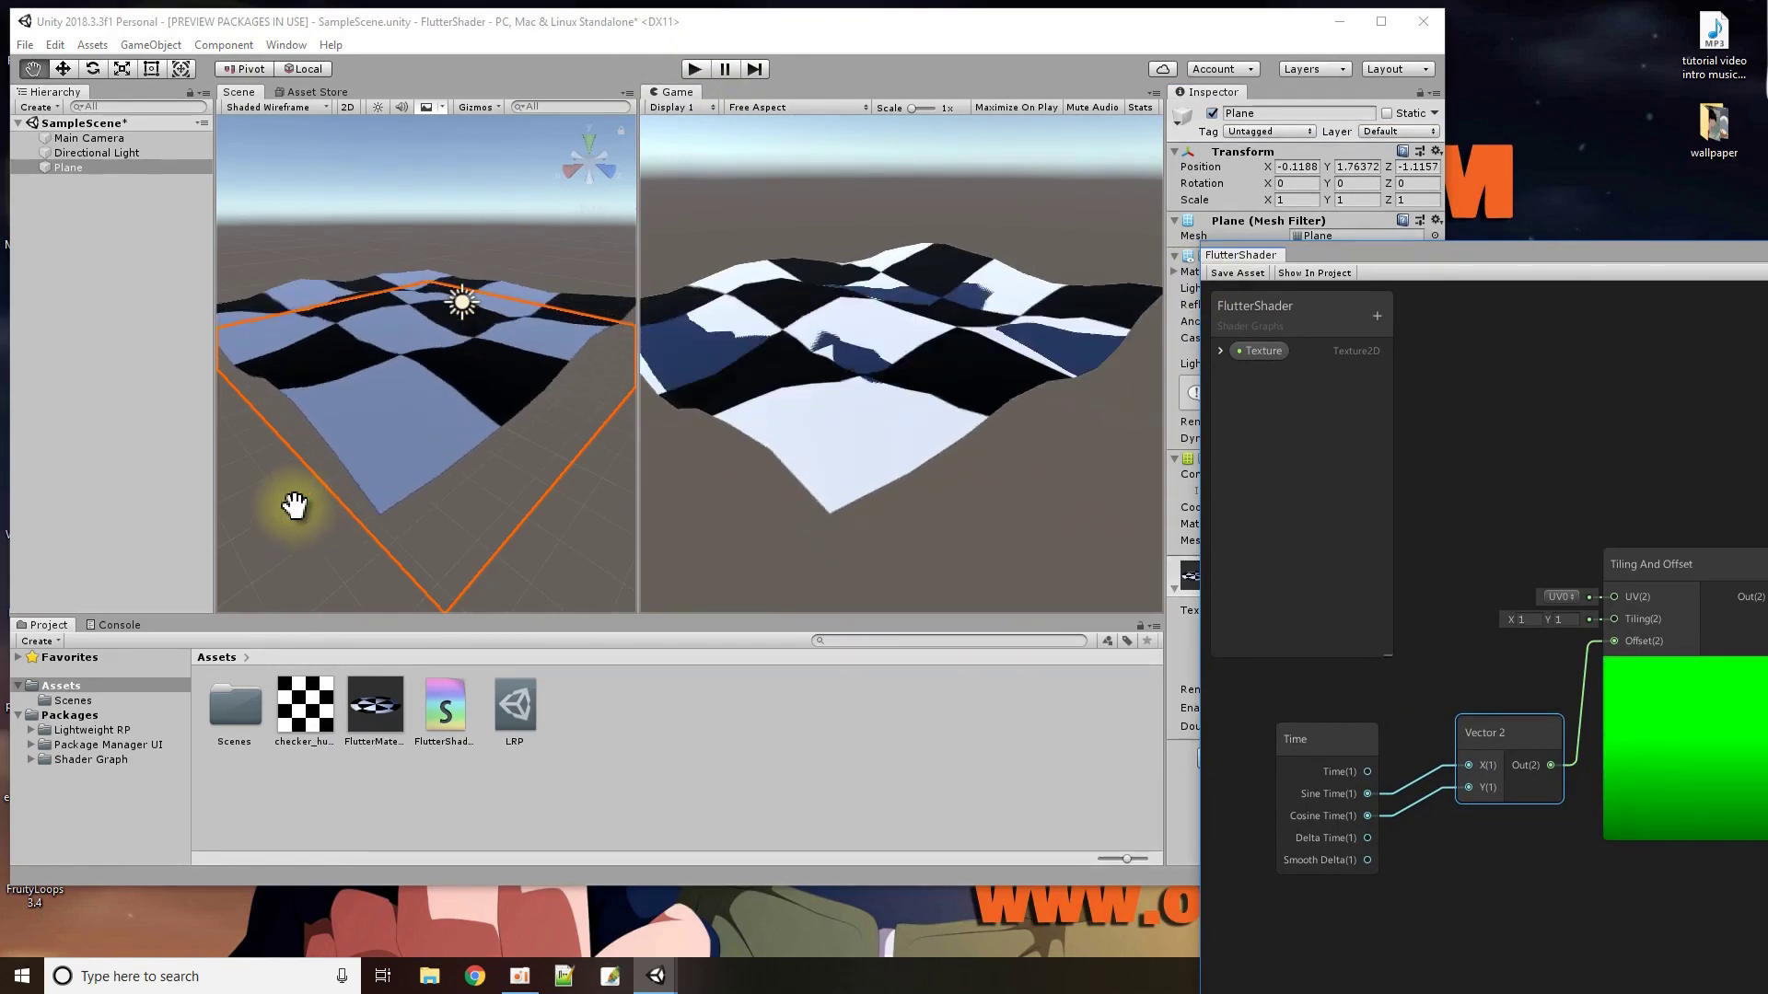
pyautogui.moveTo(299, 498); pyautogui.dragTo(303, 534)
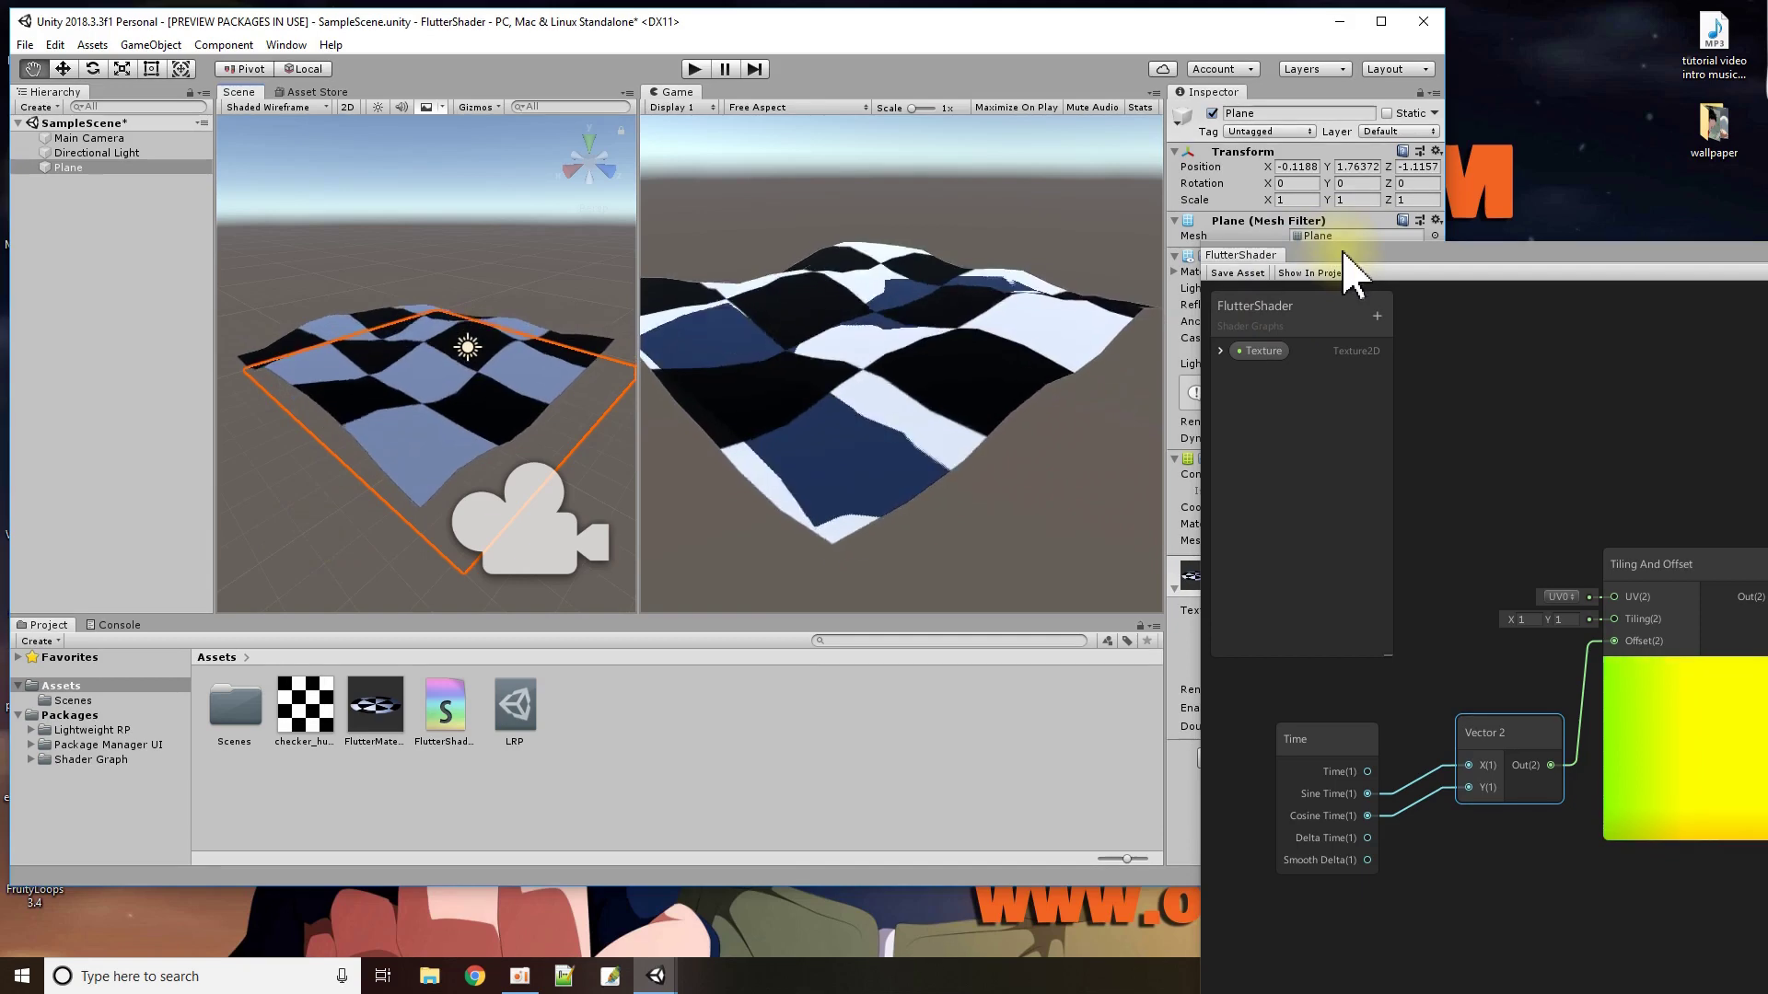
pyautogui.moveTo(1345, 268); pyautogui.dragTo(373, 189)
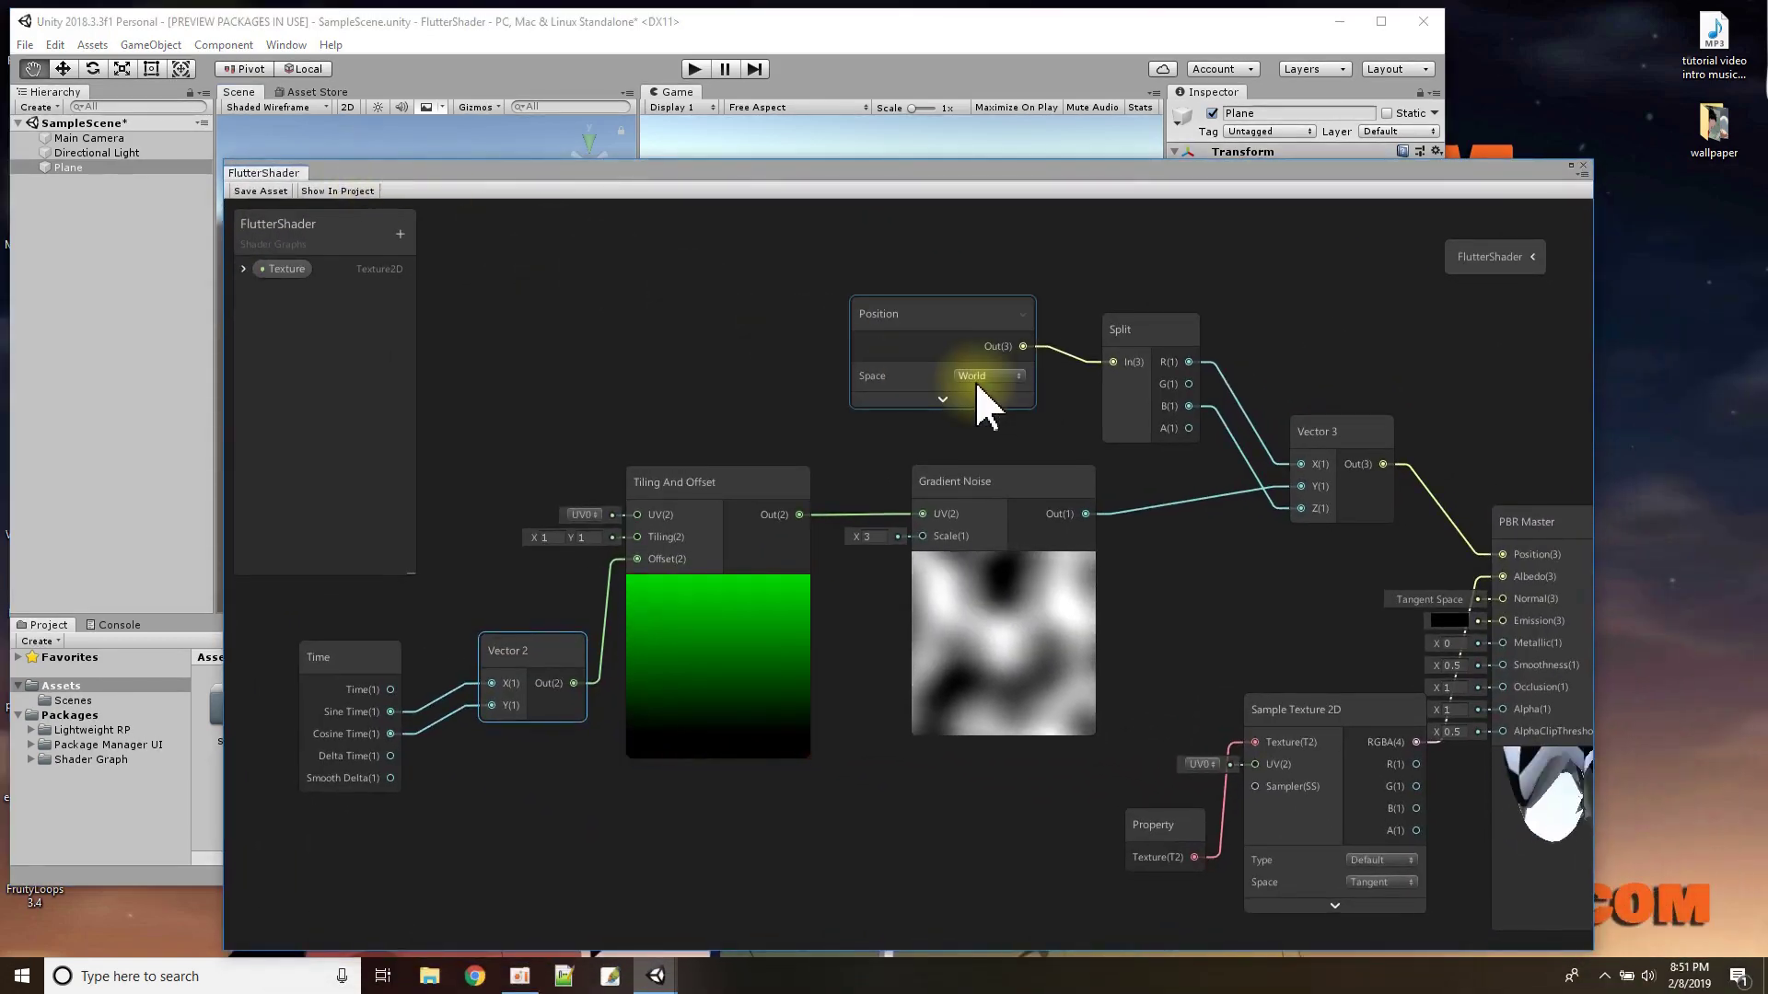
# - Remove the link from Split's B output to Vector 3's Z input and save the graph to check the plane
pyautogui.click(946, 327)
pyautogui.moveTo(908, 316); pyautogui.dragTo(939, 374, button='middle')
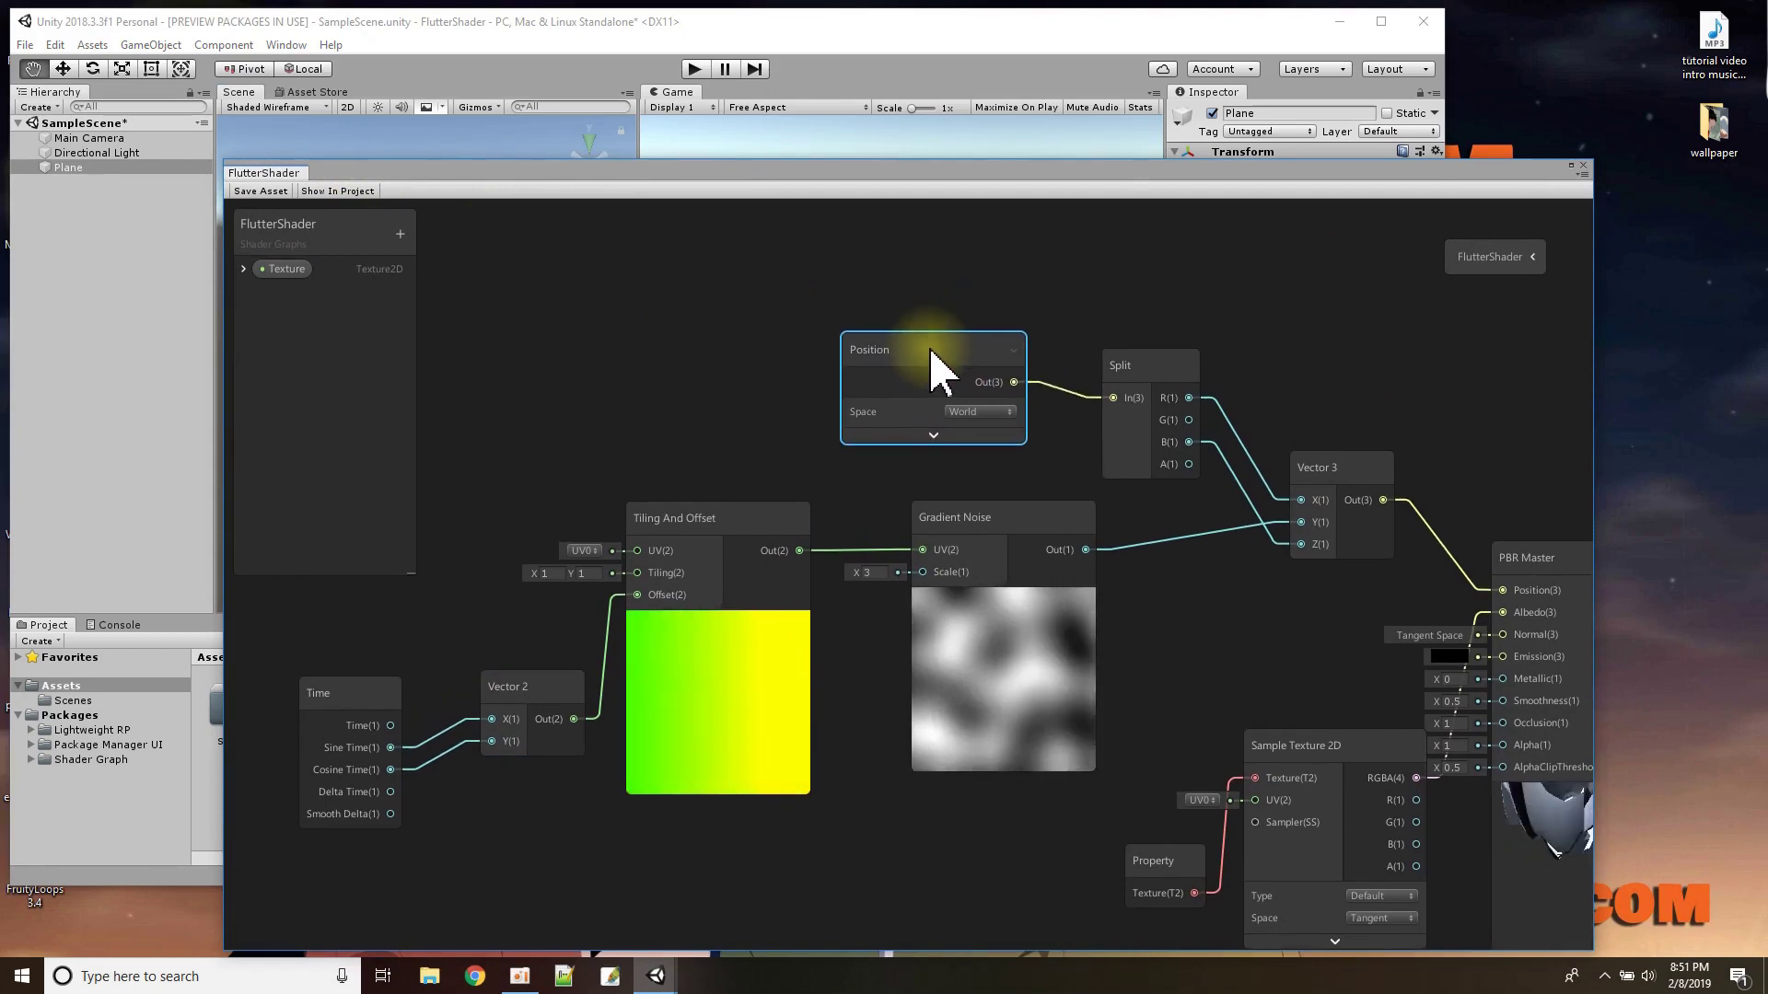
pyautogui.click(1225, 463)
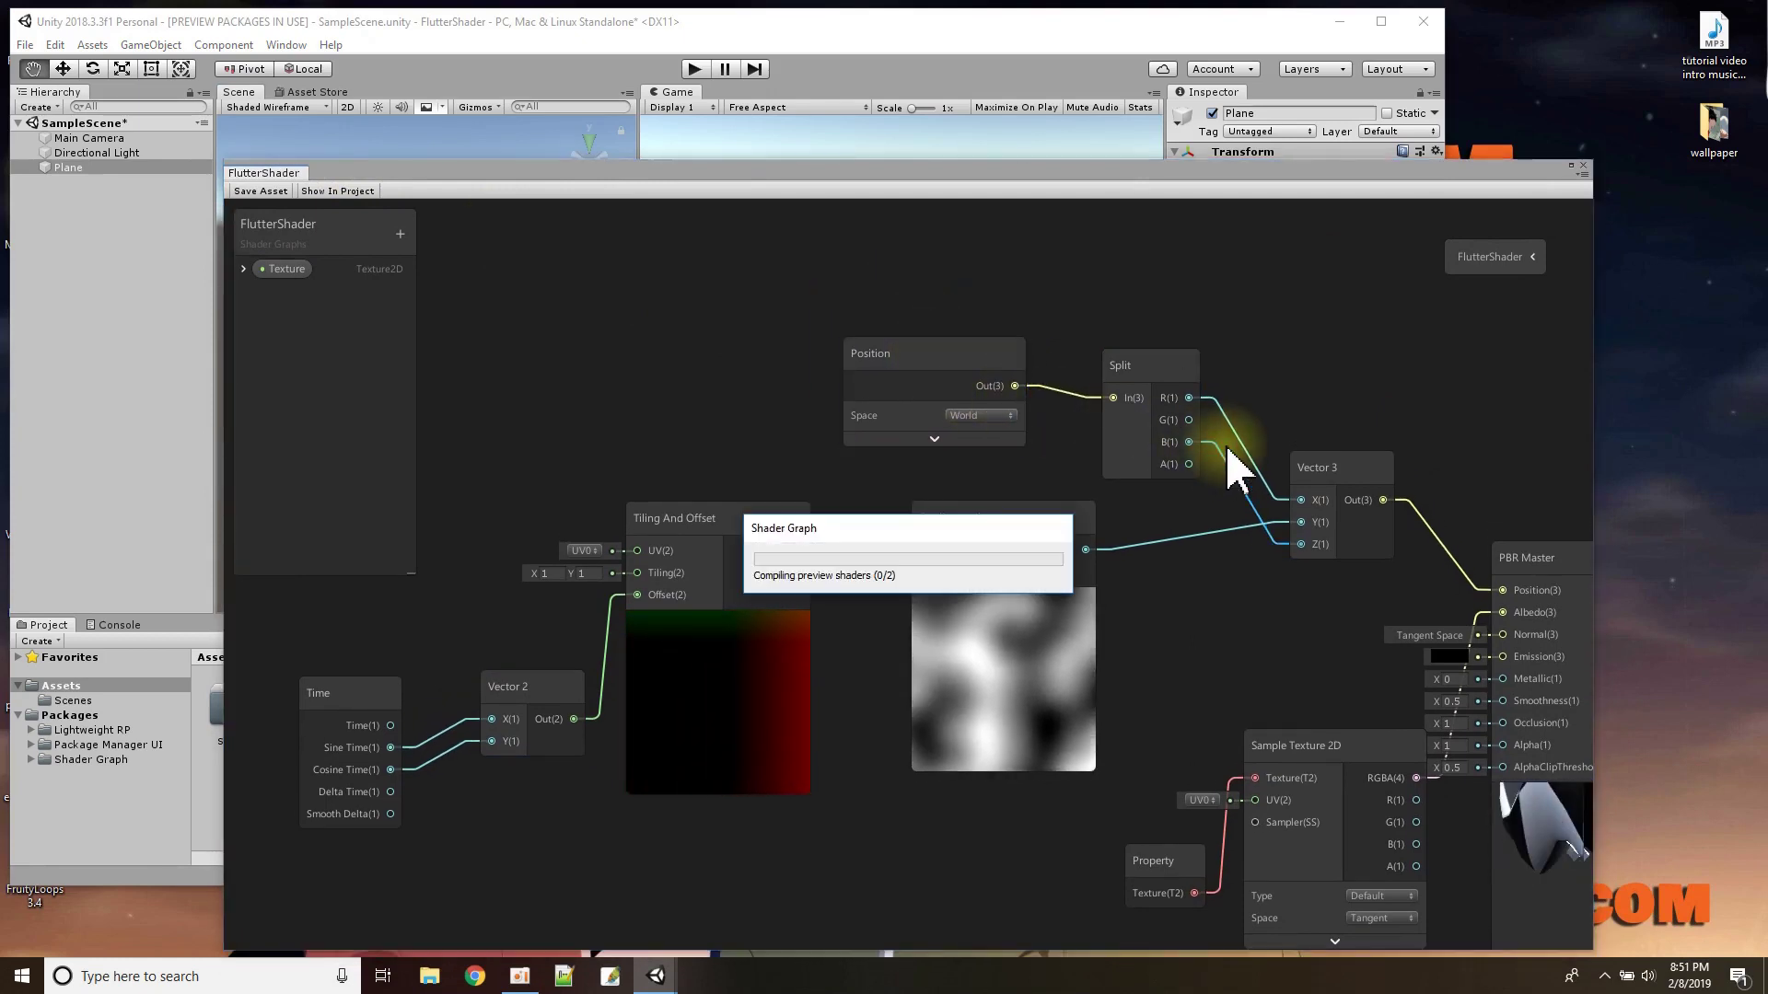
pyautogui.press('Delete')
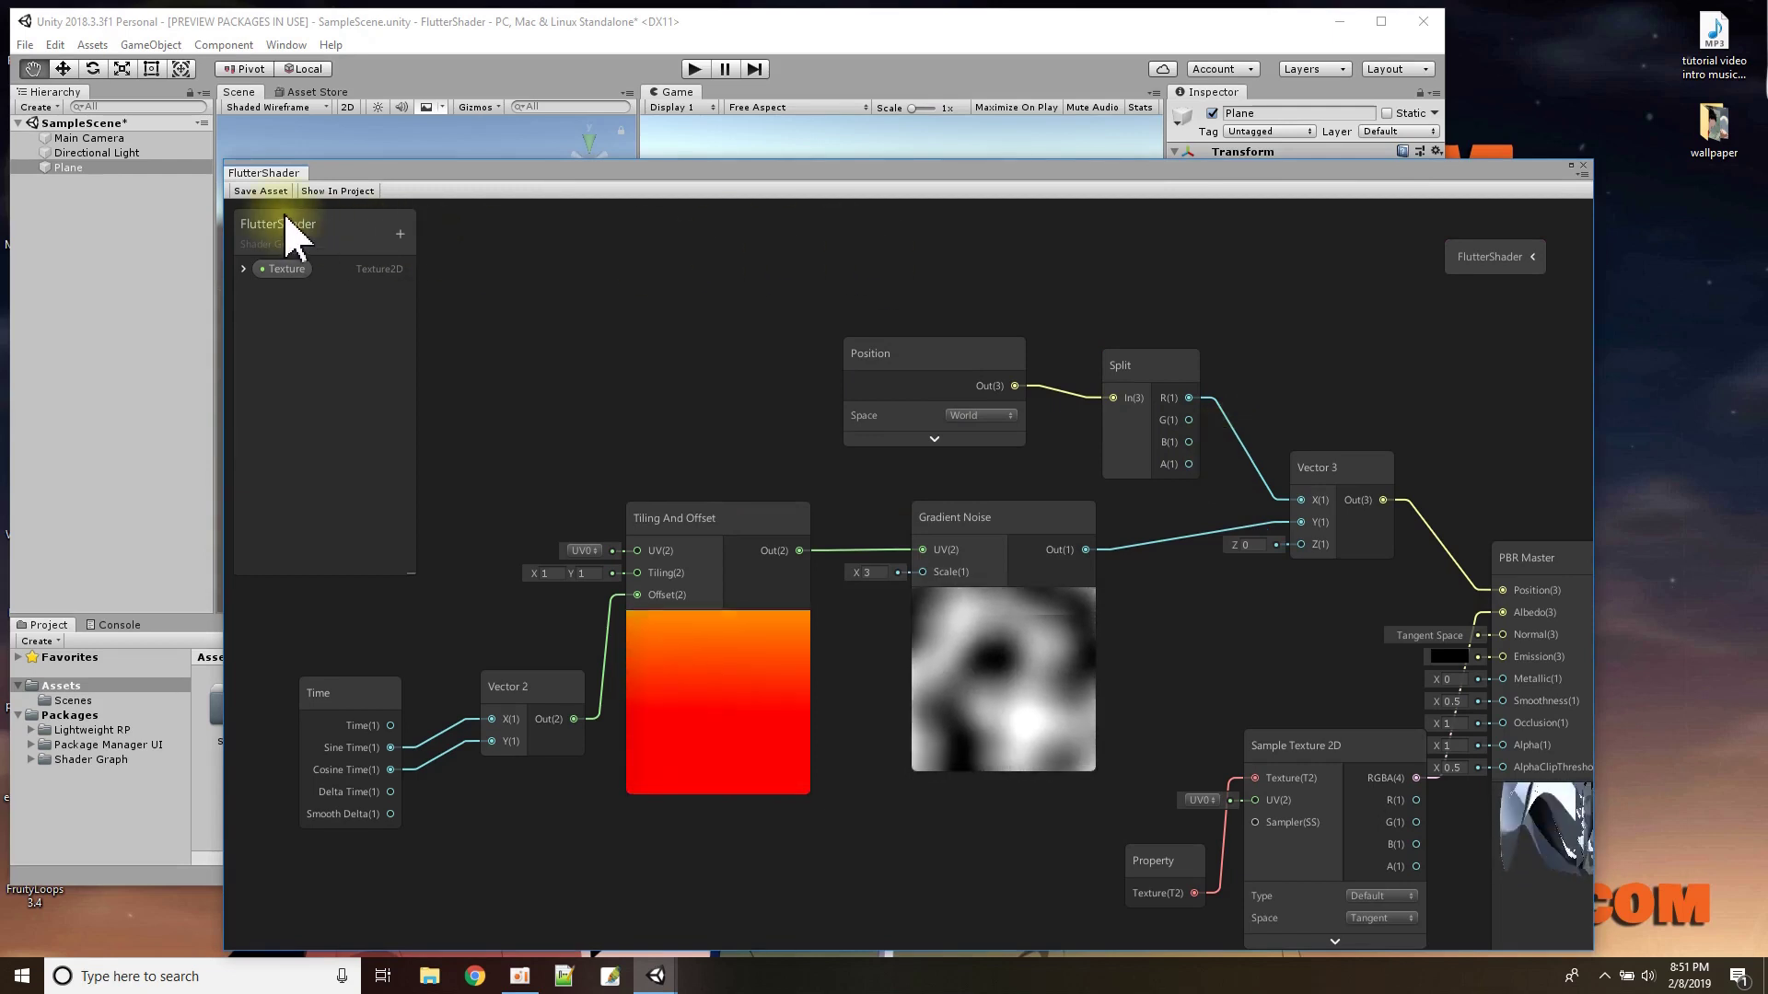
pyautogui.click(260, 192)
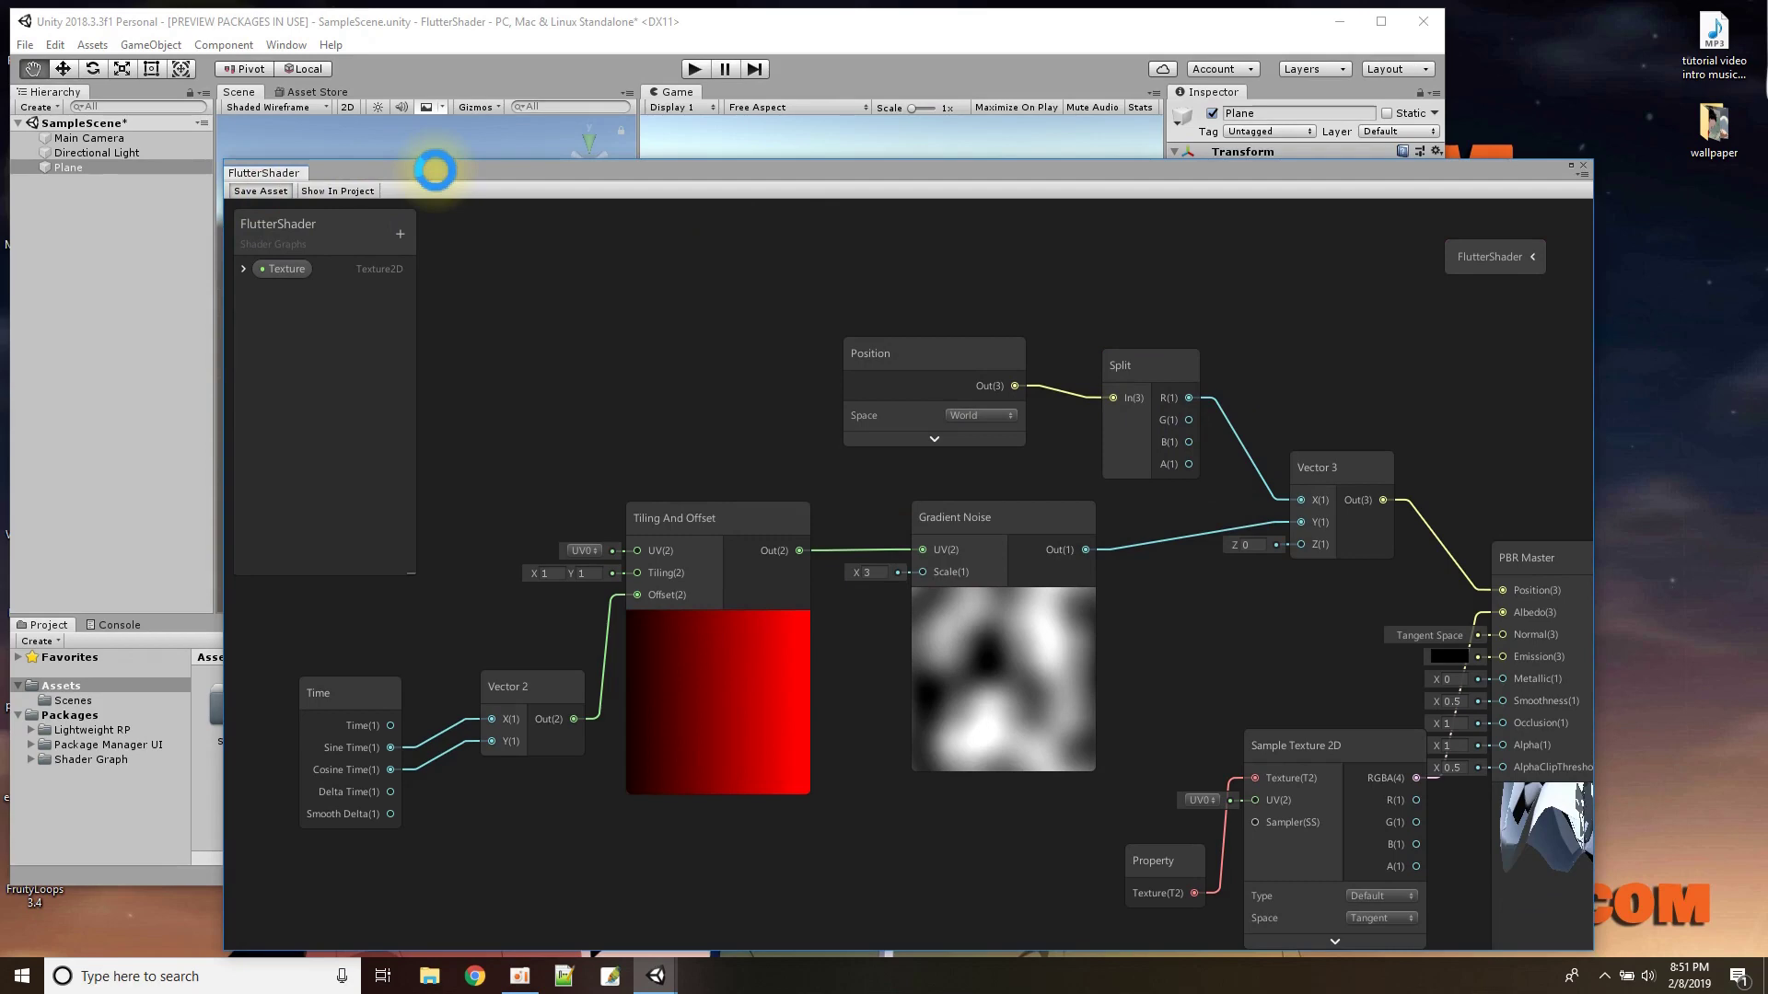
pyautogui.moveTo(435, 170); pyautogui.dragTo(473, 285)
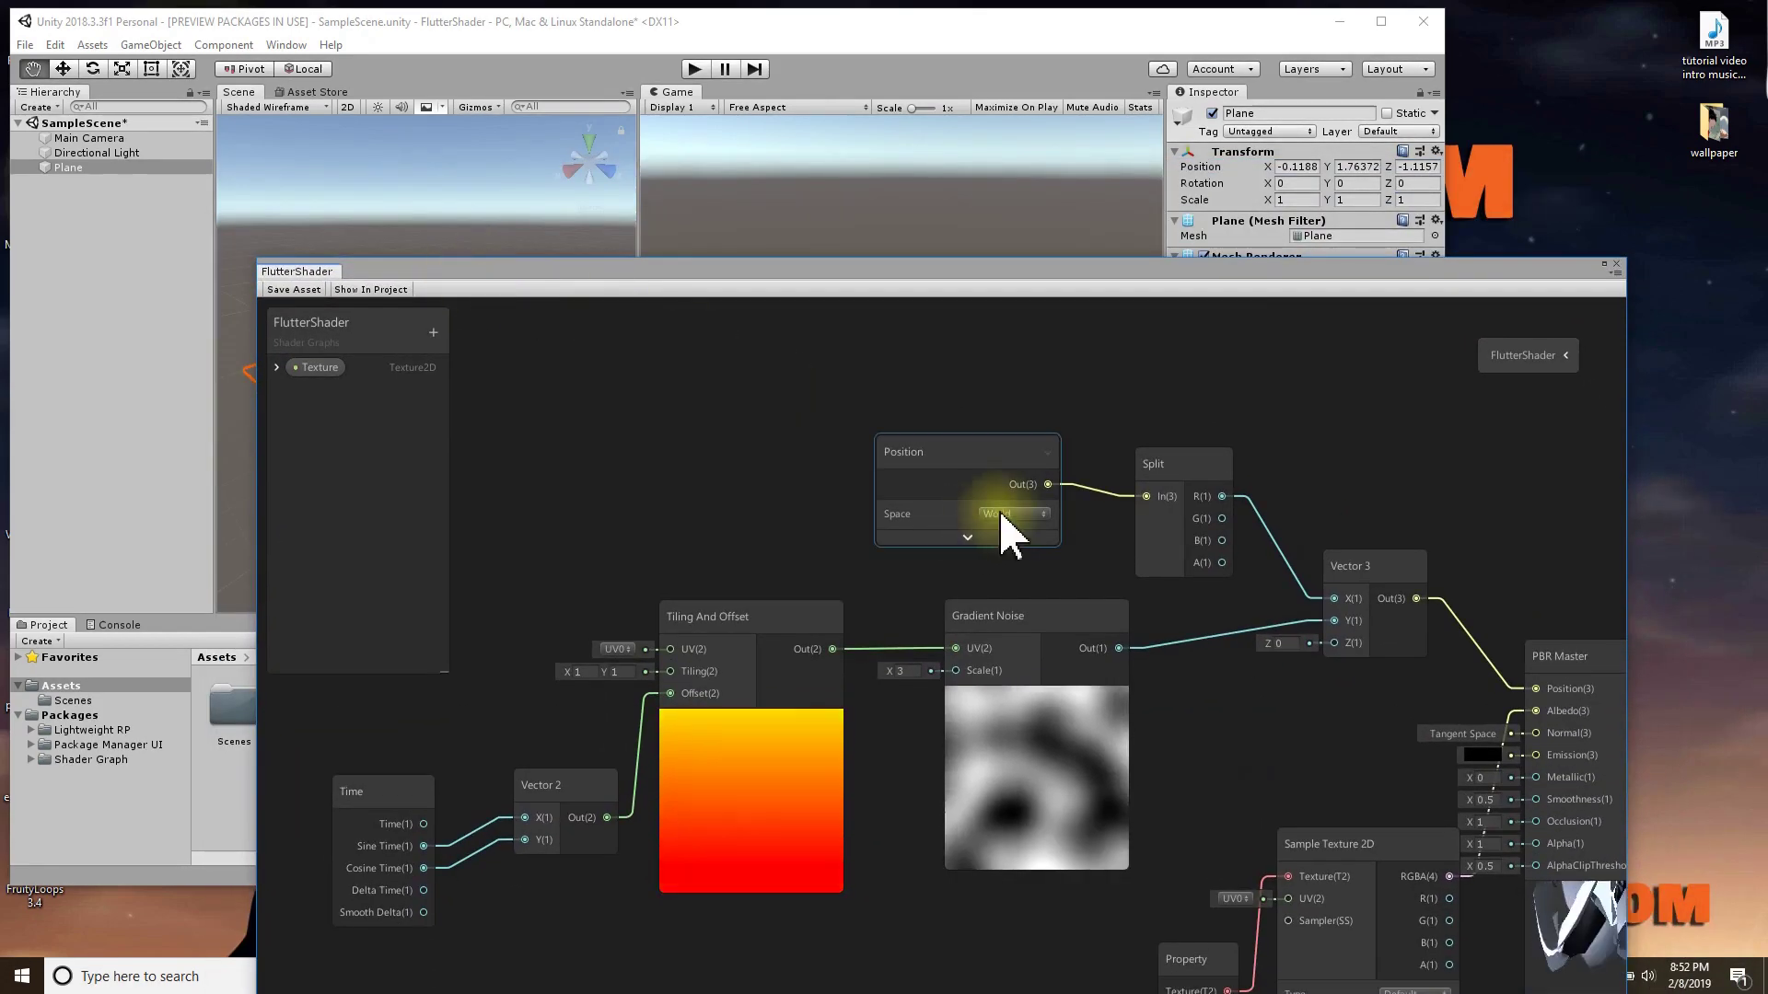
# - Try Split's G output as Vector 3's Z input and save the graph to check the plane
pyautogui.click(1188, 543)
pyautogui.moveTo(1221, 519); pyautogui.dragTo(1117, 648)
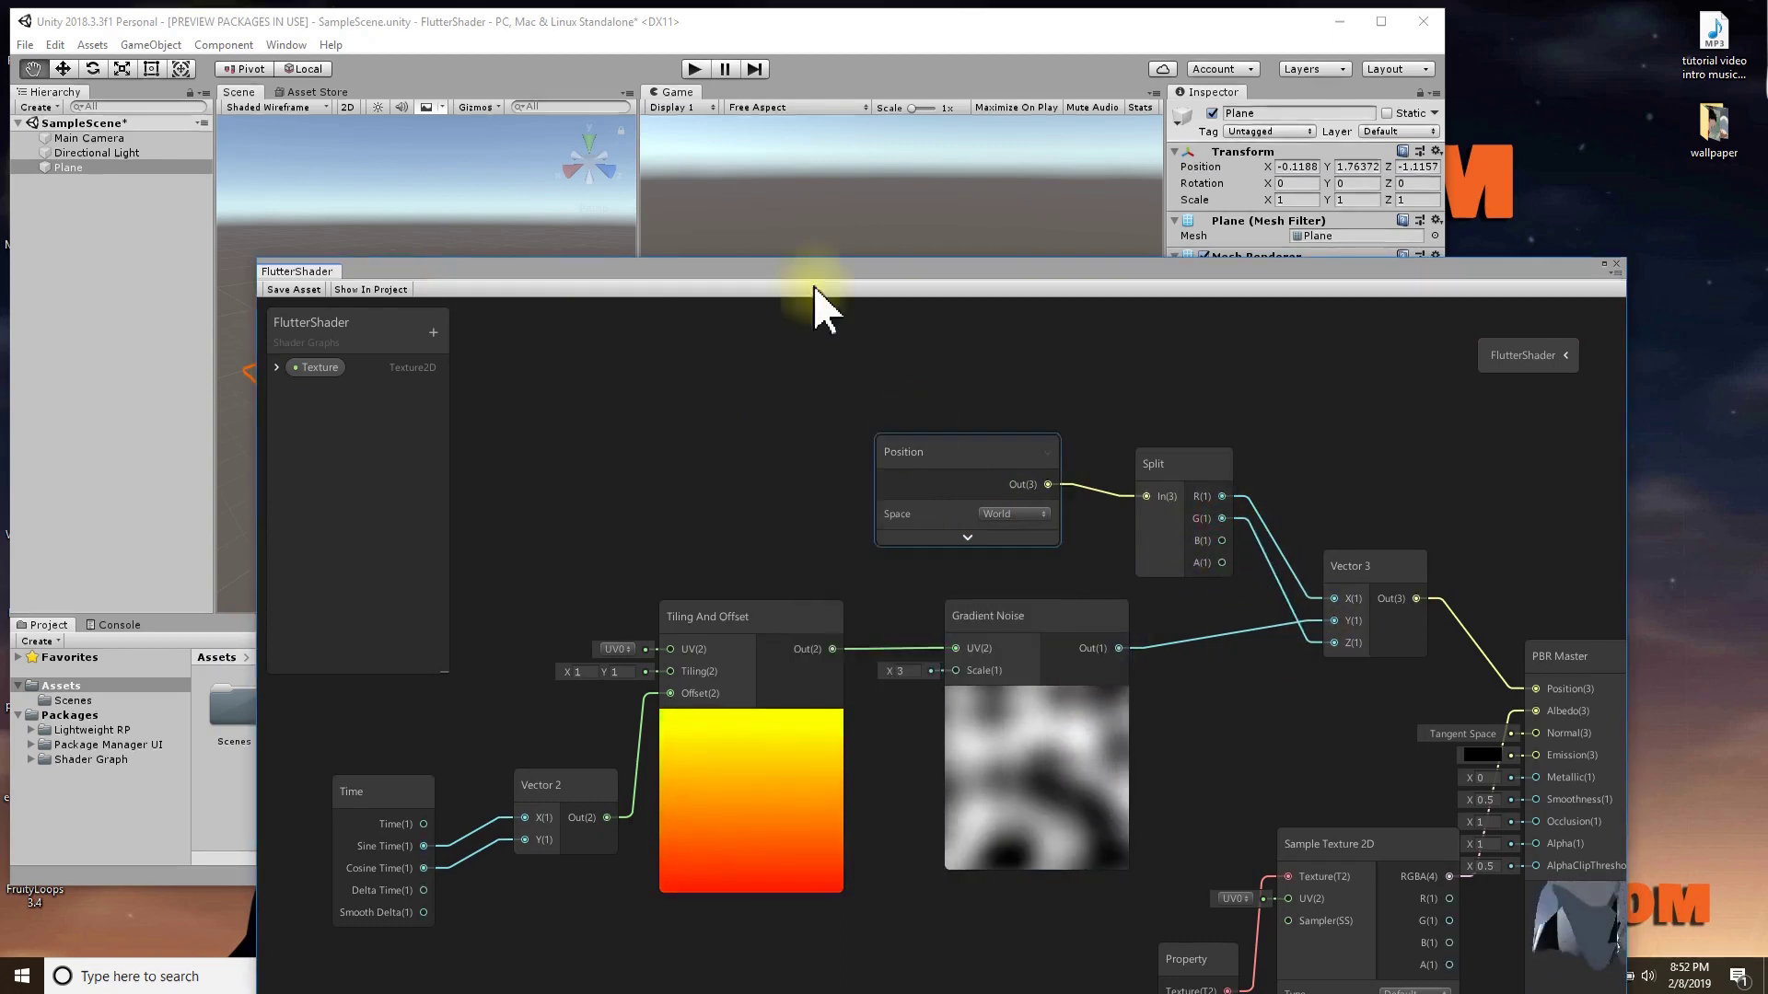
pyautogui.click(281, 291)
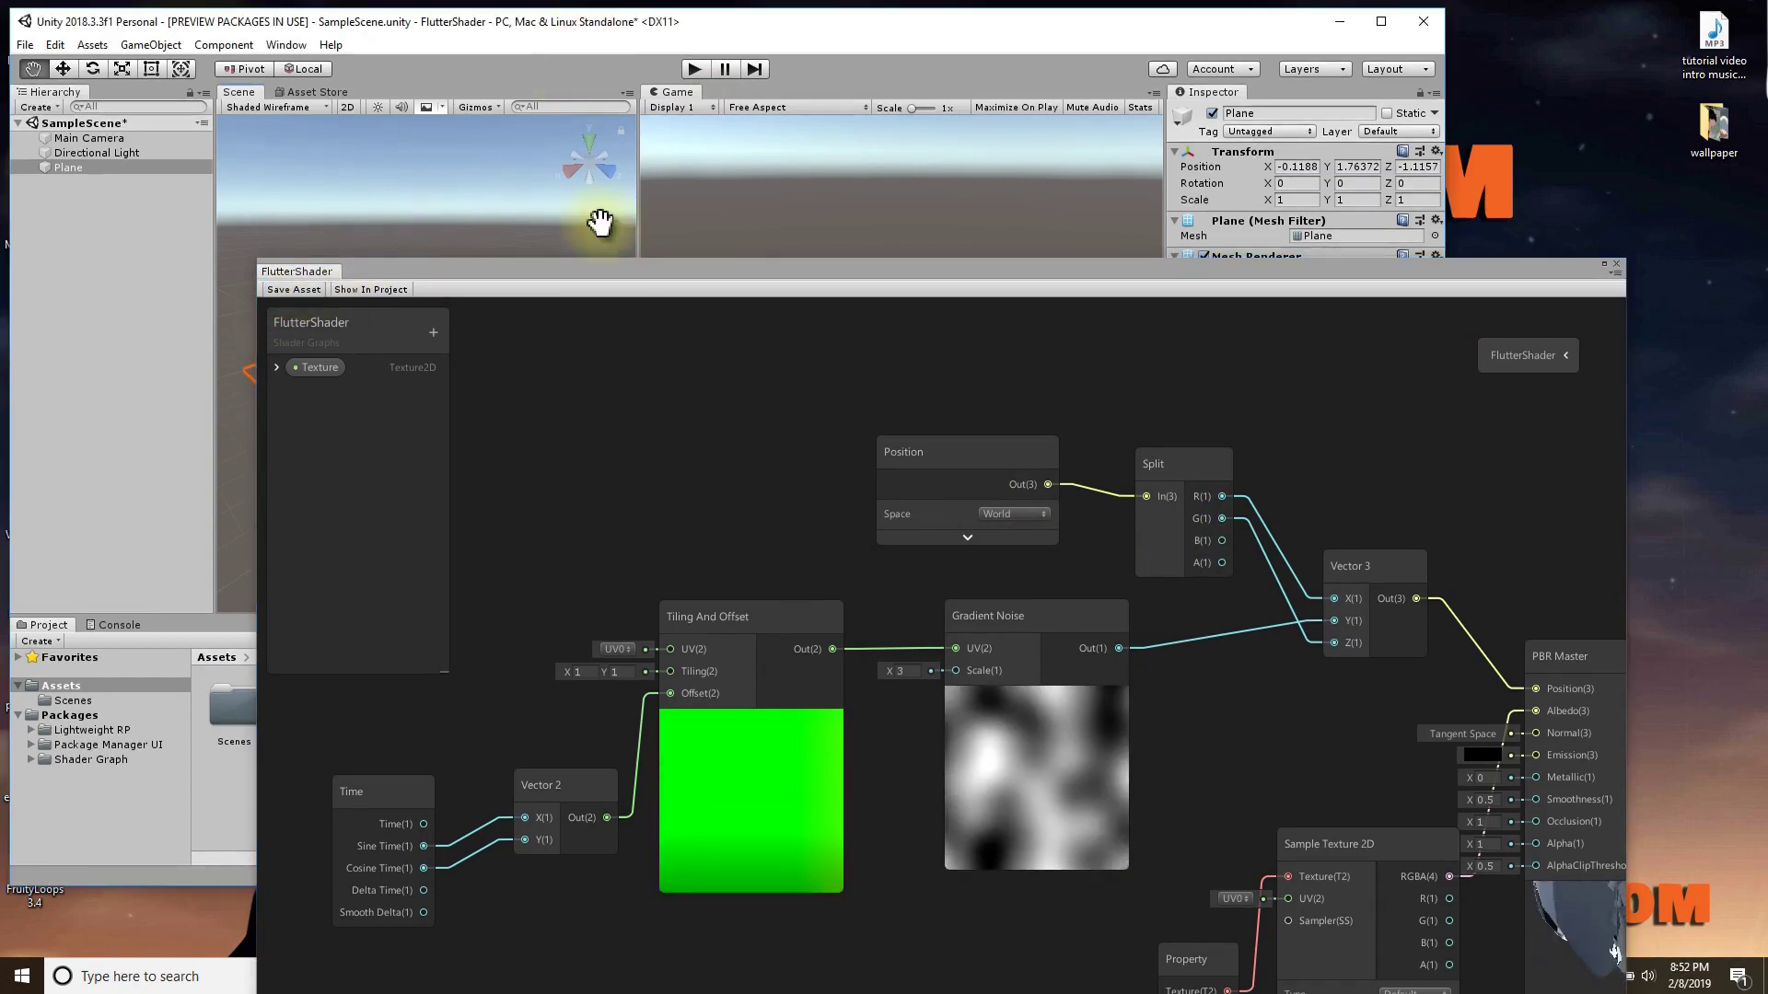
pyautogui.moveTo(621, 274); pyautogui.dragTo(568, 221)
# - Replace the Split G link on Vector 3's Z input with a link from Split's B output
pyautogui.click(1191, 466)
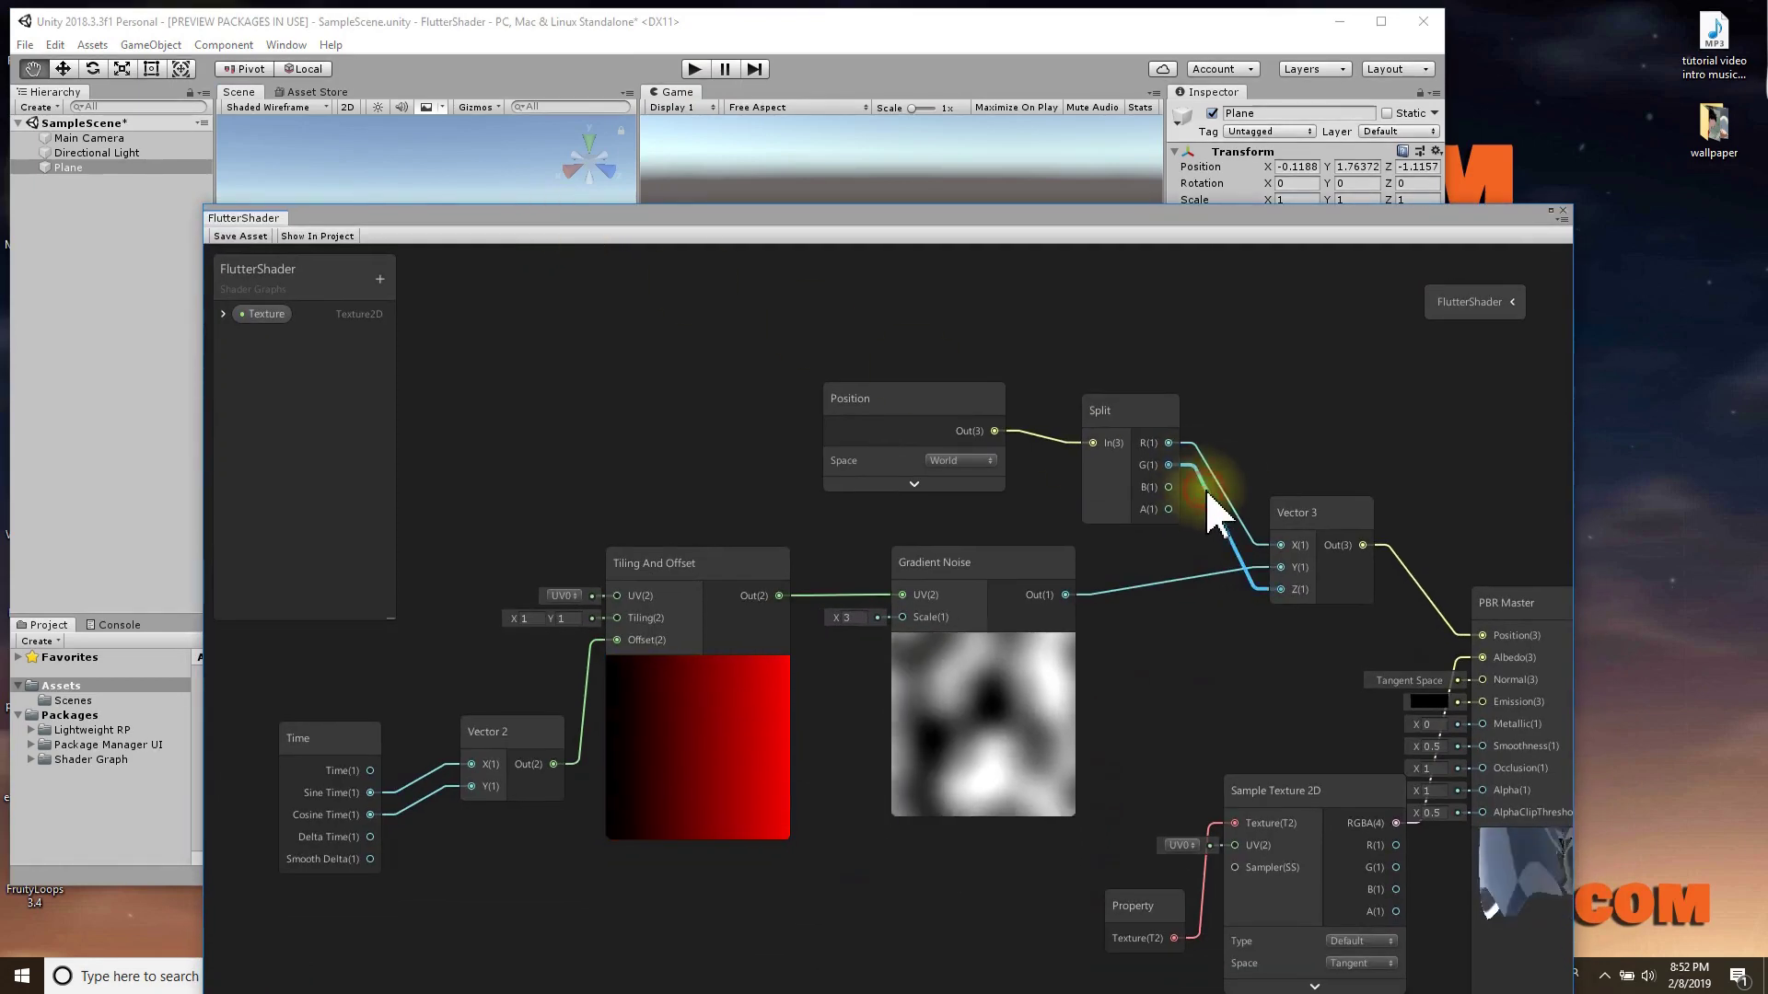
pyautogui.press('Delete')
pyautogui.click(1168, 497)
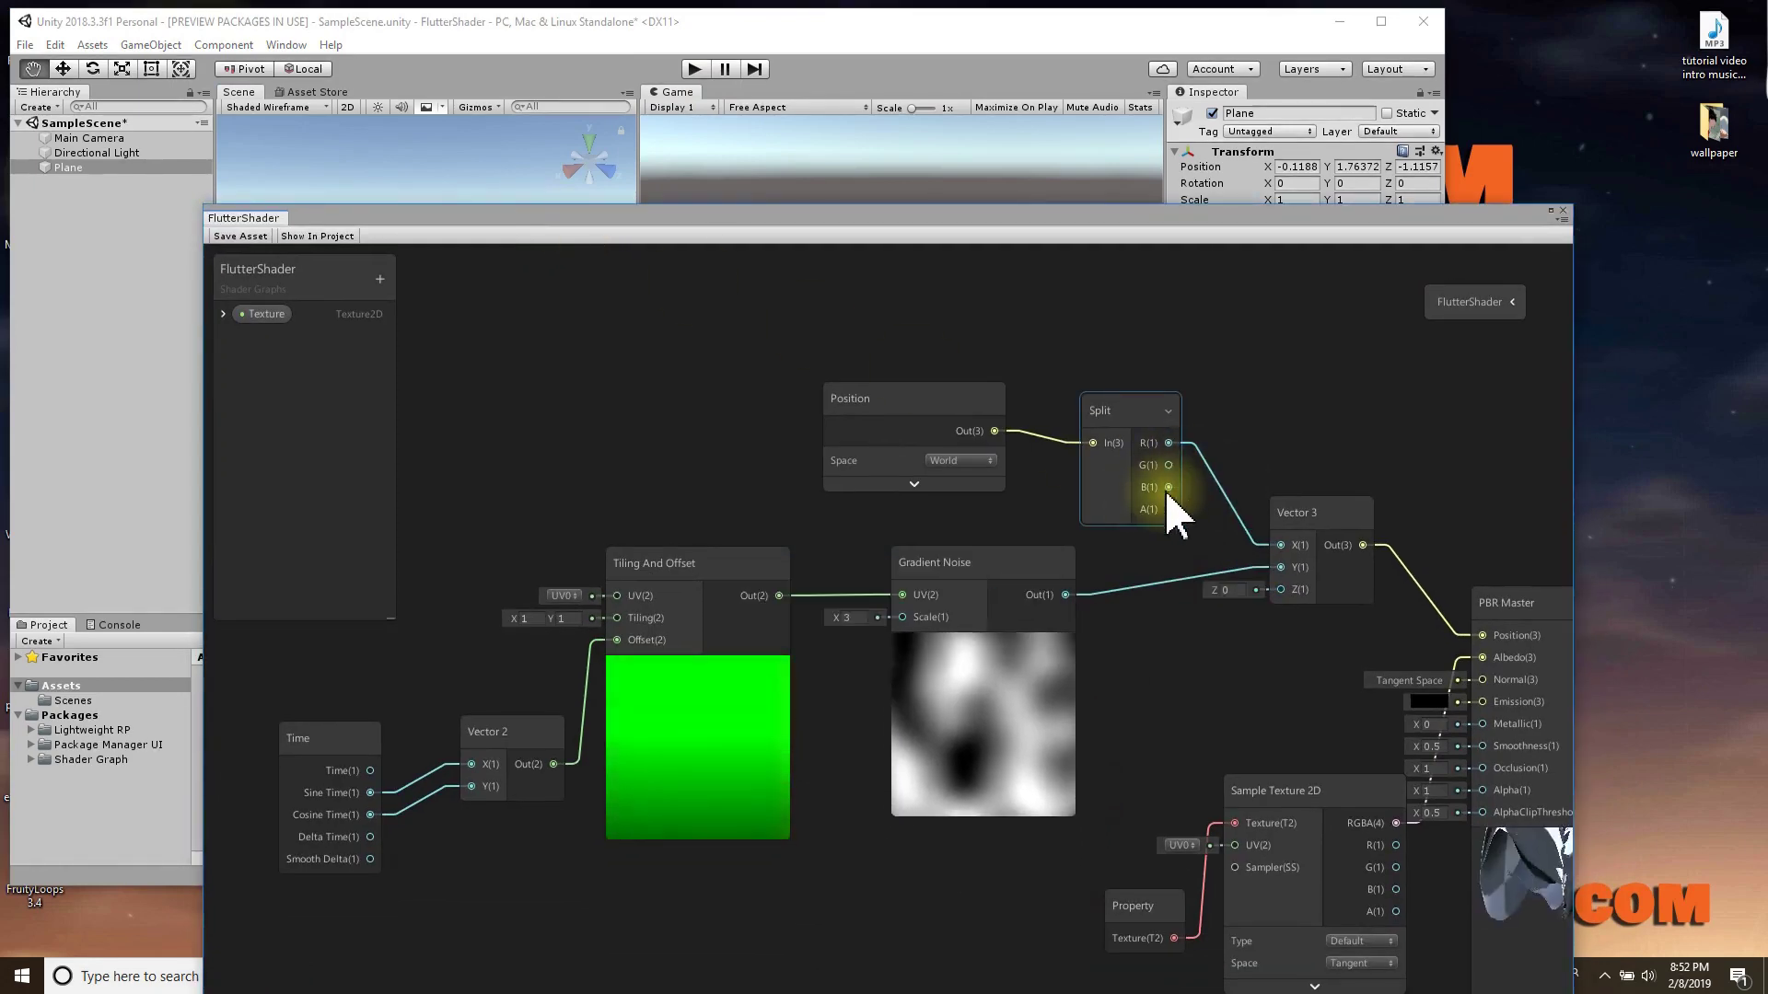
pyautogui.moveTo(1167, 487); pyautogui.dragTo(1277, 589)
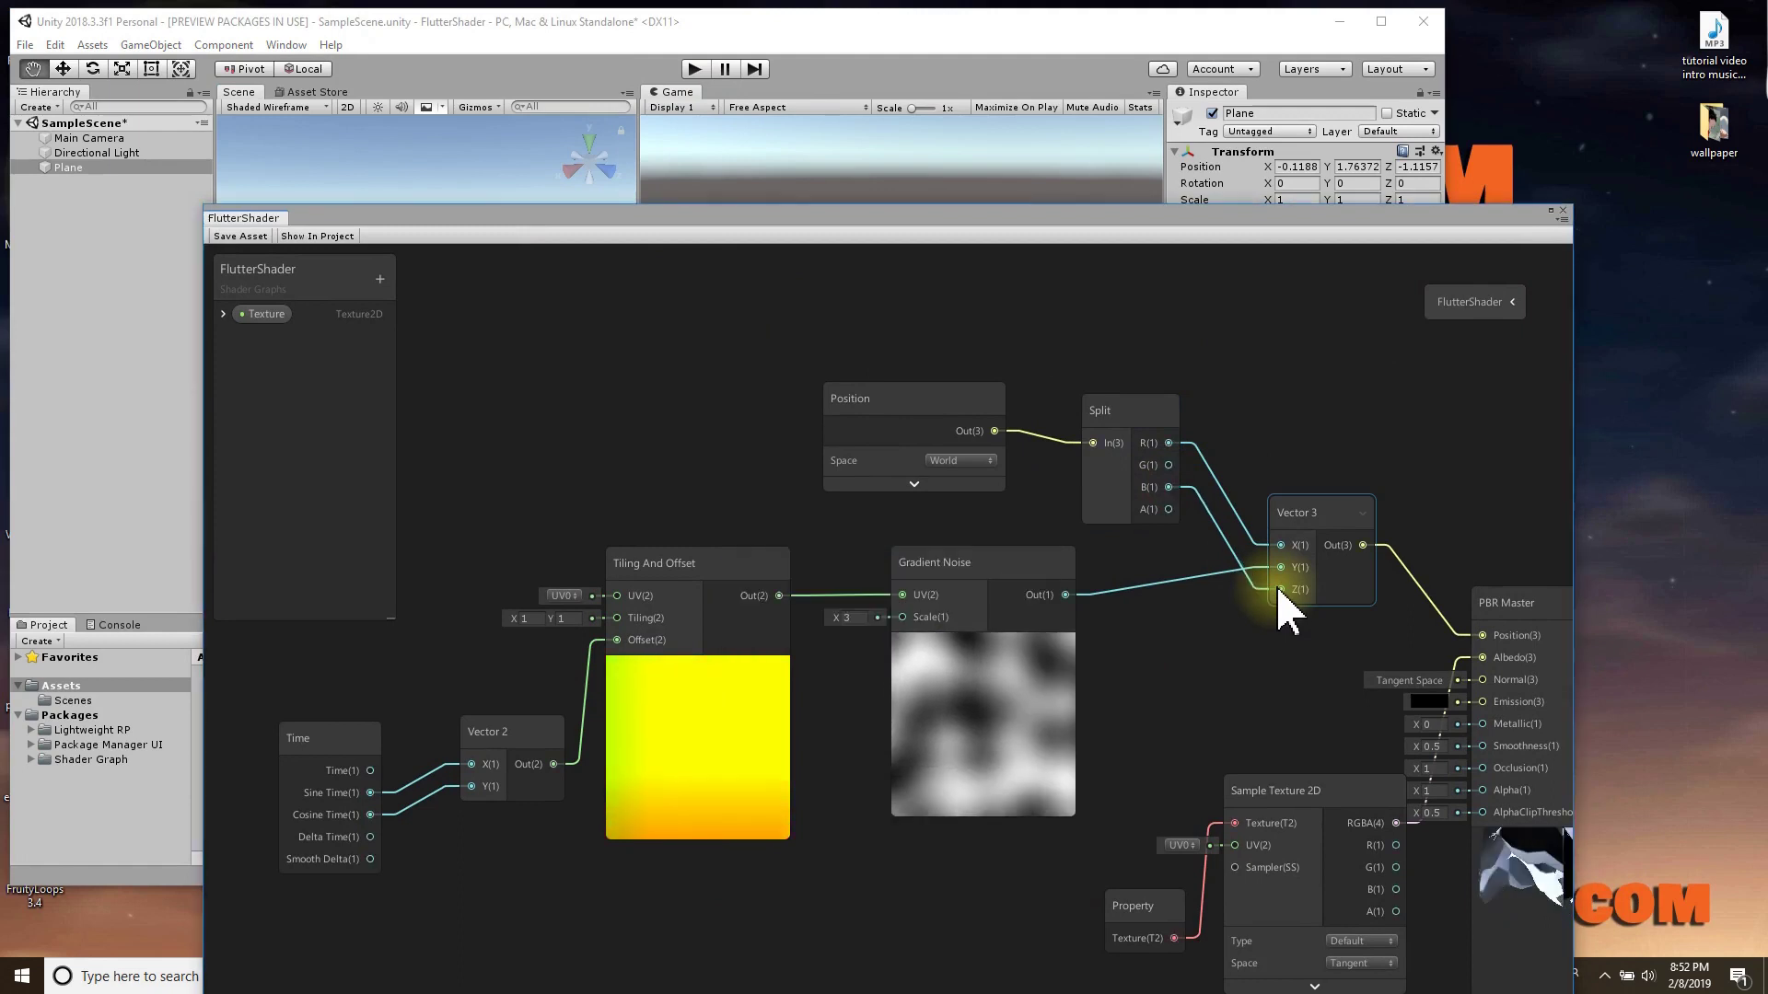
pyautogui.click(1258, 659)
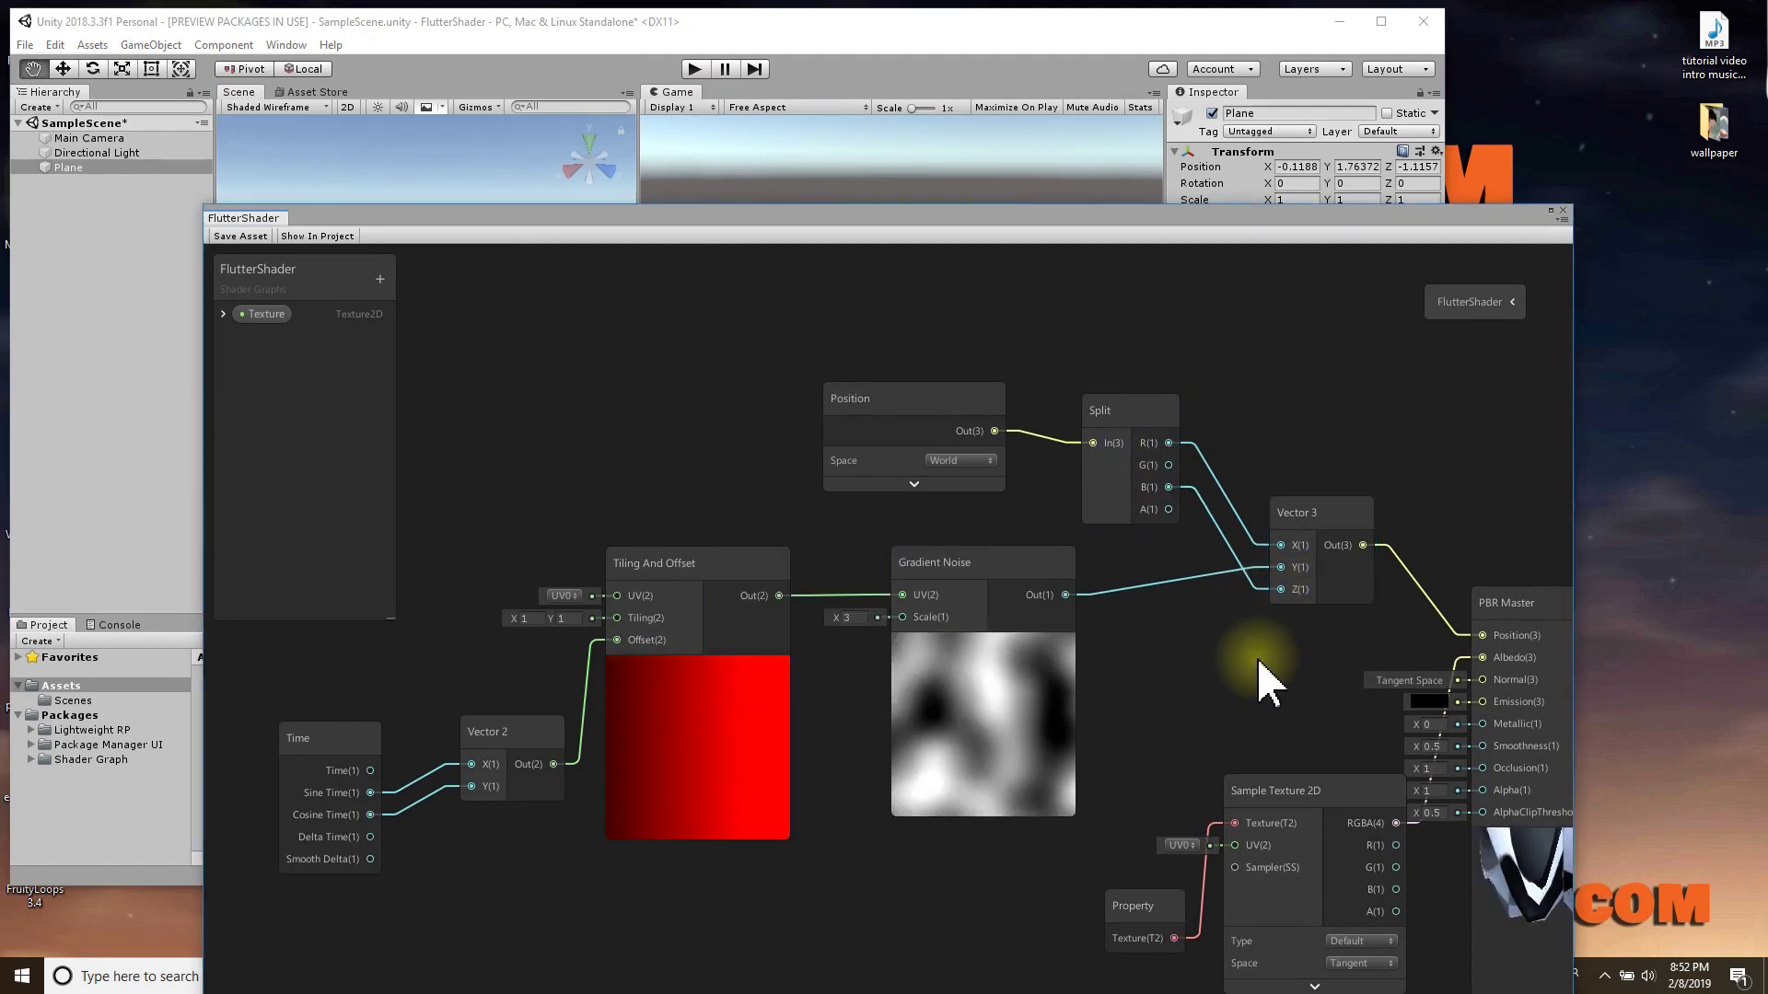
# - Save the shader graph and view the checkered plane in the Scene and Game views
pyautogui.click(25, 45)
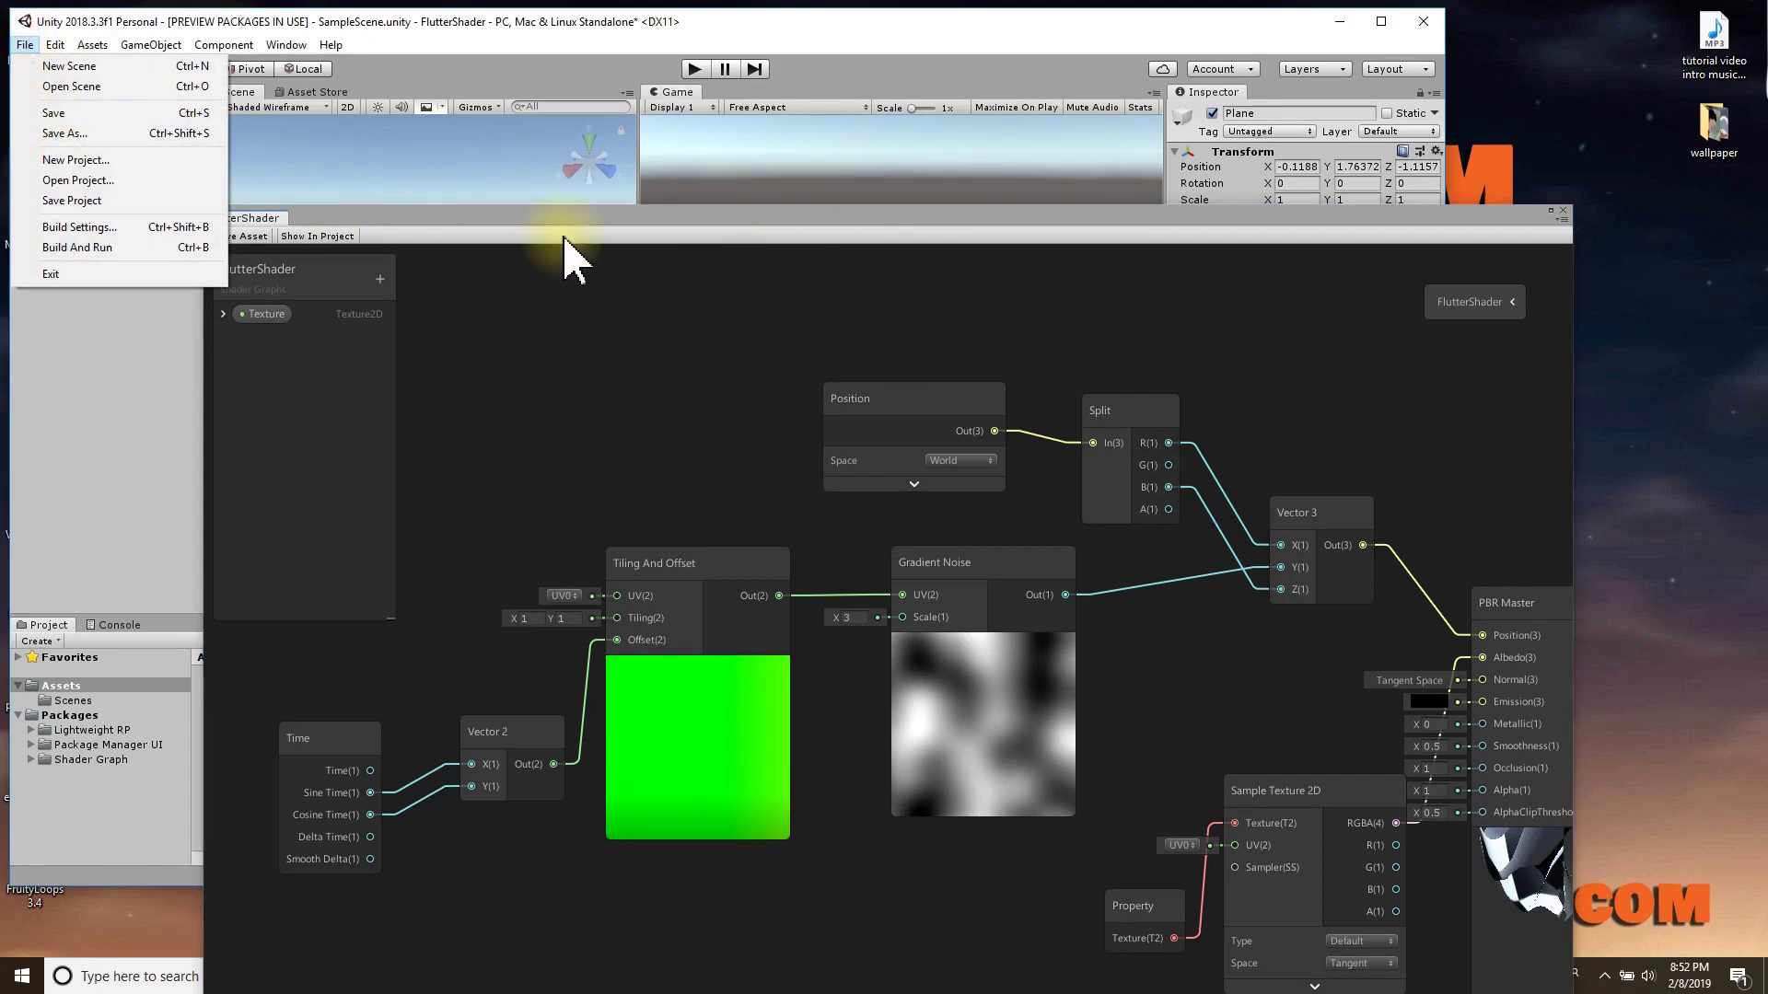
pyautogui.click(273, 270)
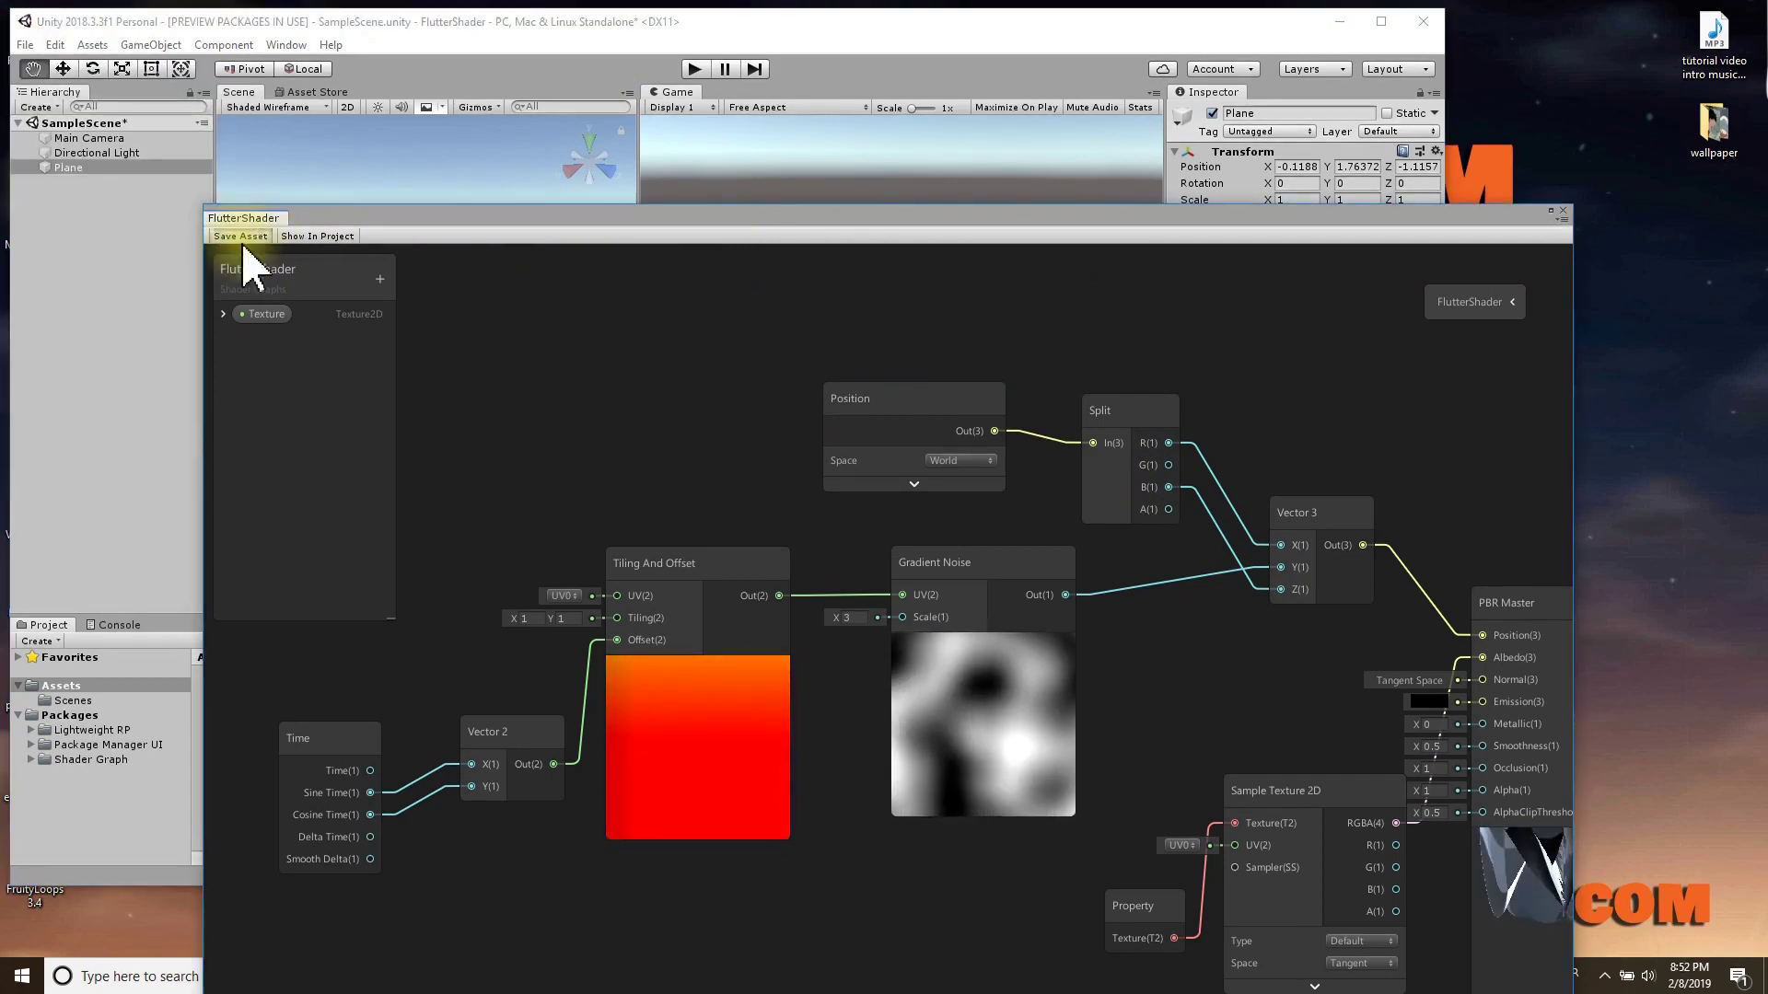
pyautogui.click(238, 27)
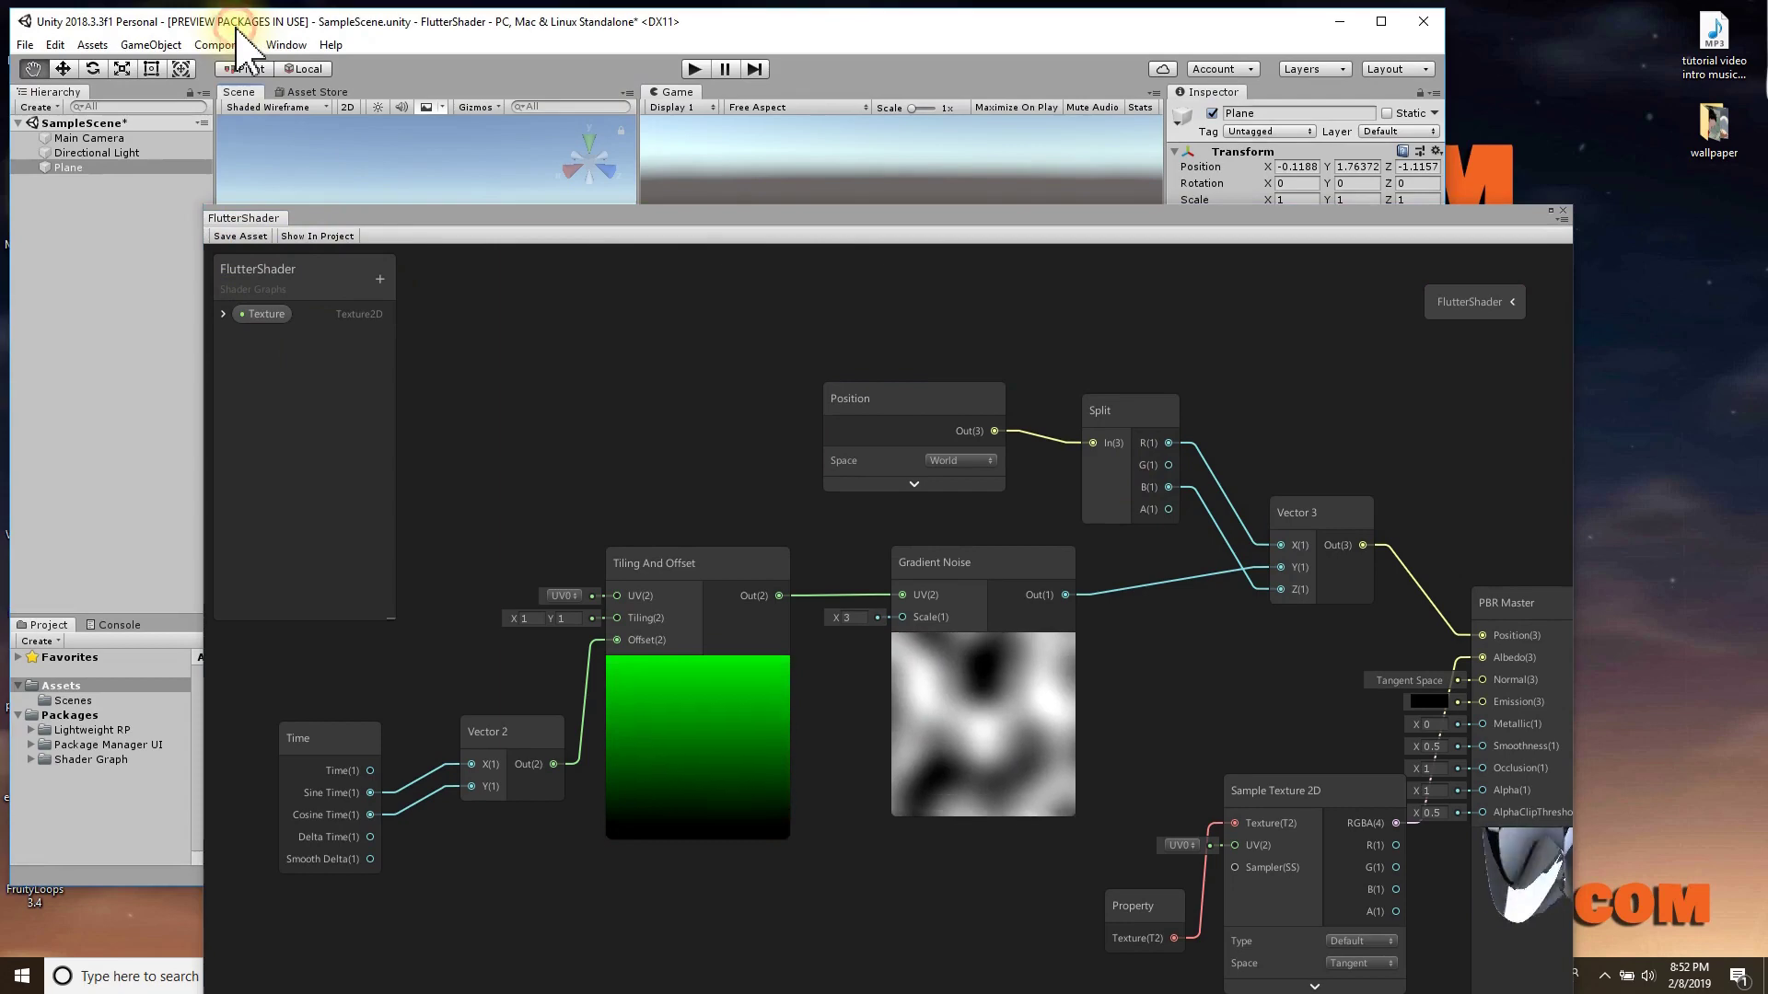
pyautogui.moveTo(373, 219); pyautogui.dragTo(510, 699)
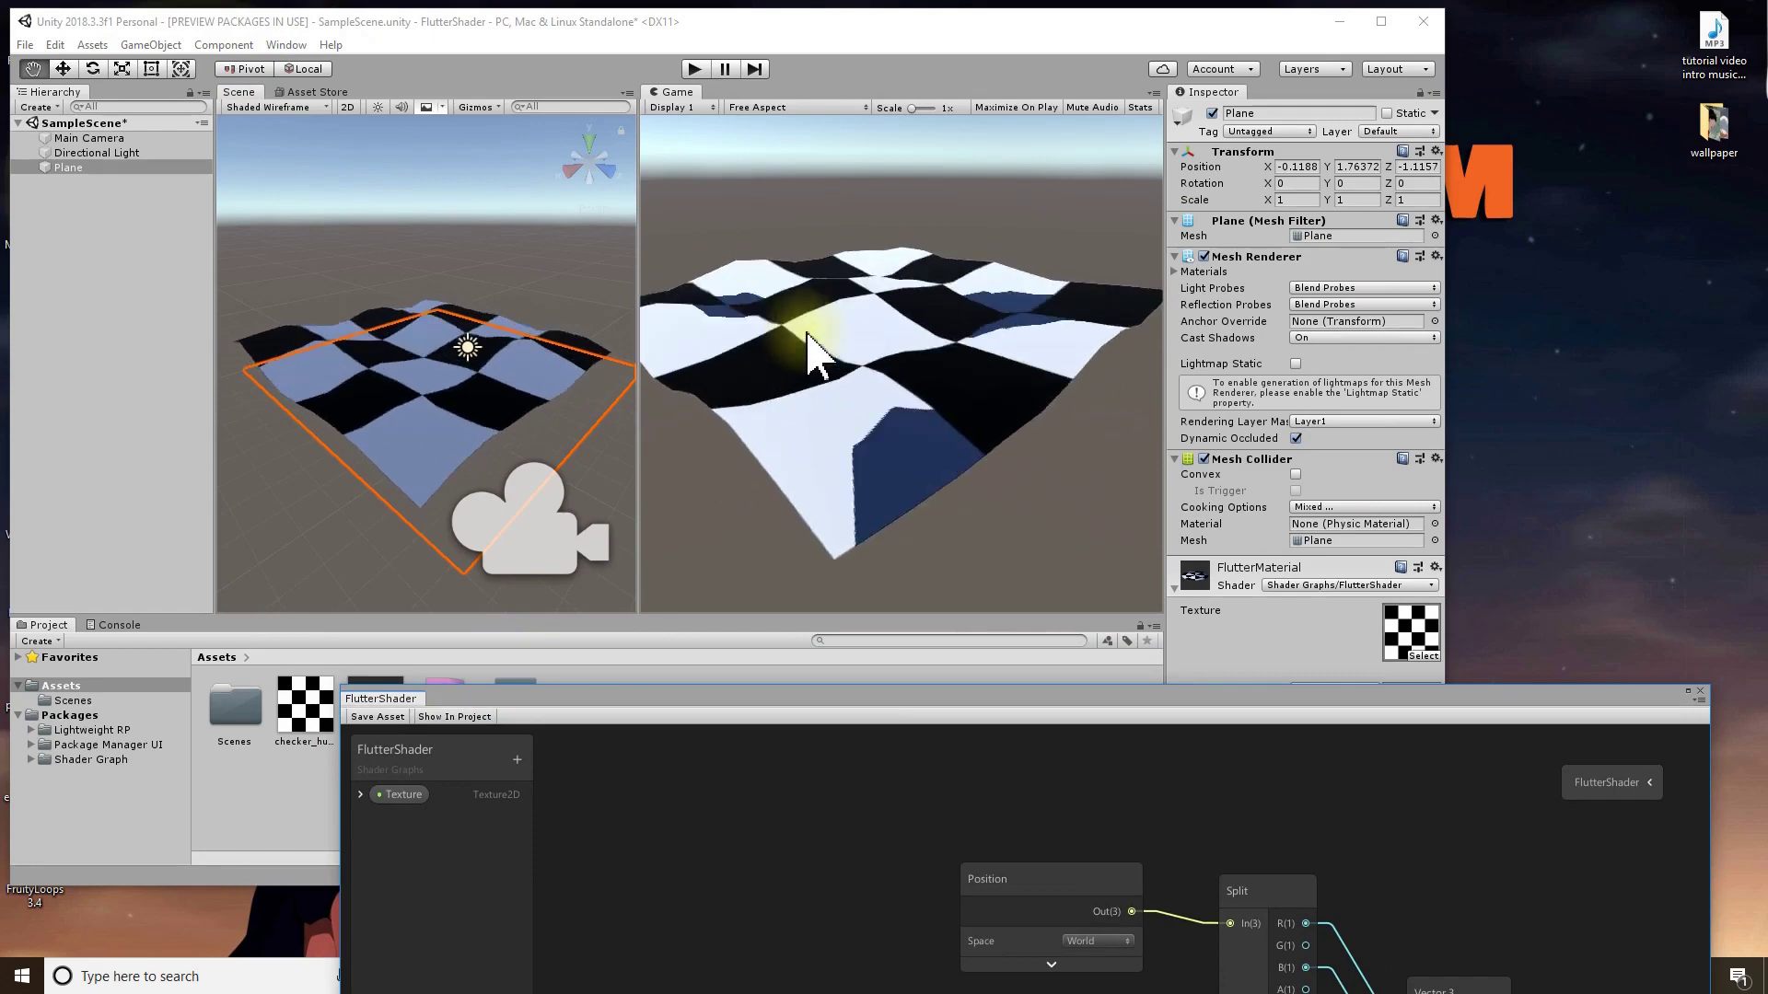
pyautogui.moveTo(822, 703); pyautogui.dragTo(740, 182)
# - Set the Tiling And Offset node's tiling to X 0.5 and Y 0.5, and save the graph to preview the plane
pyautogui.click(587, 588)
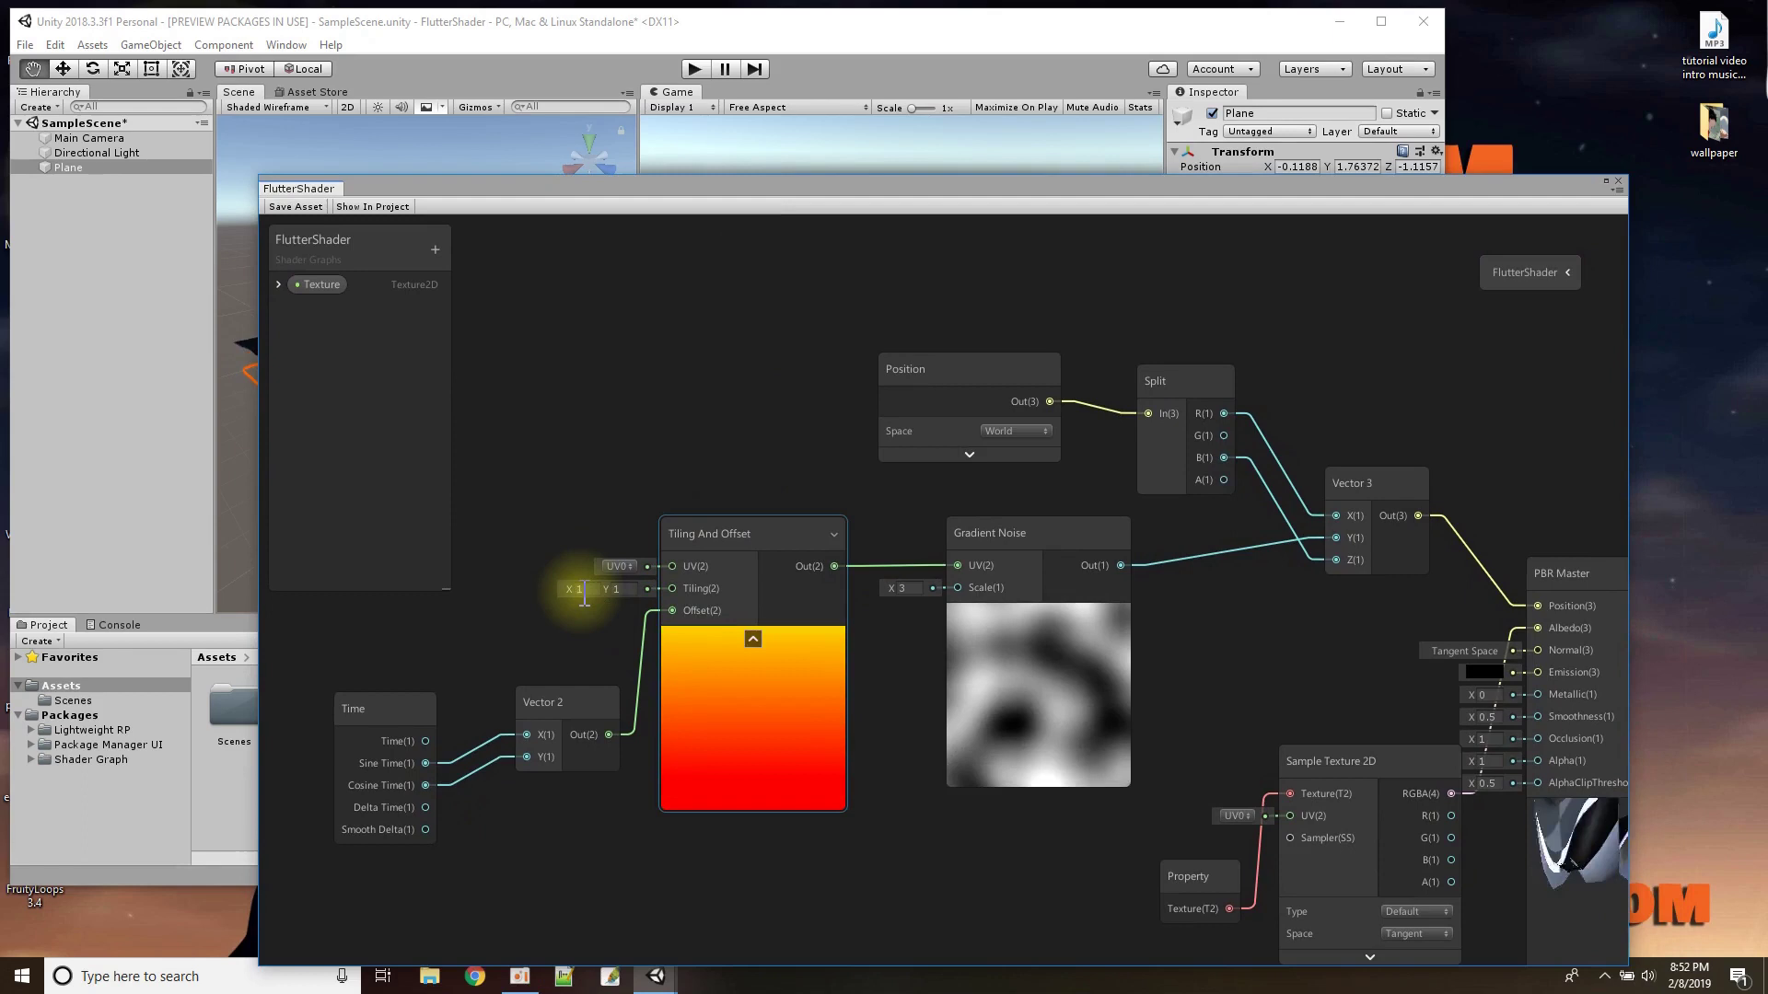
pyautogui.write('.5')
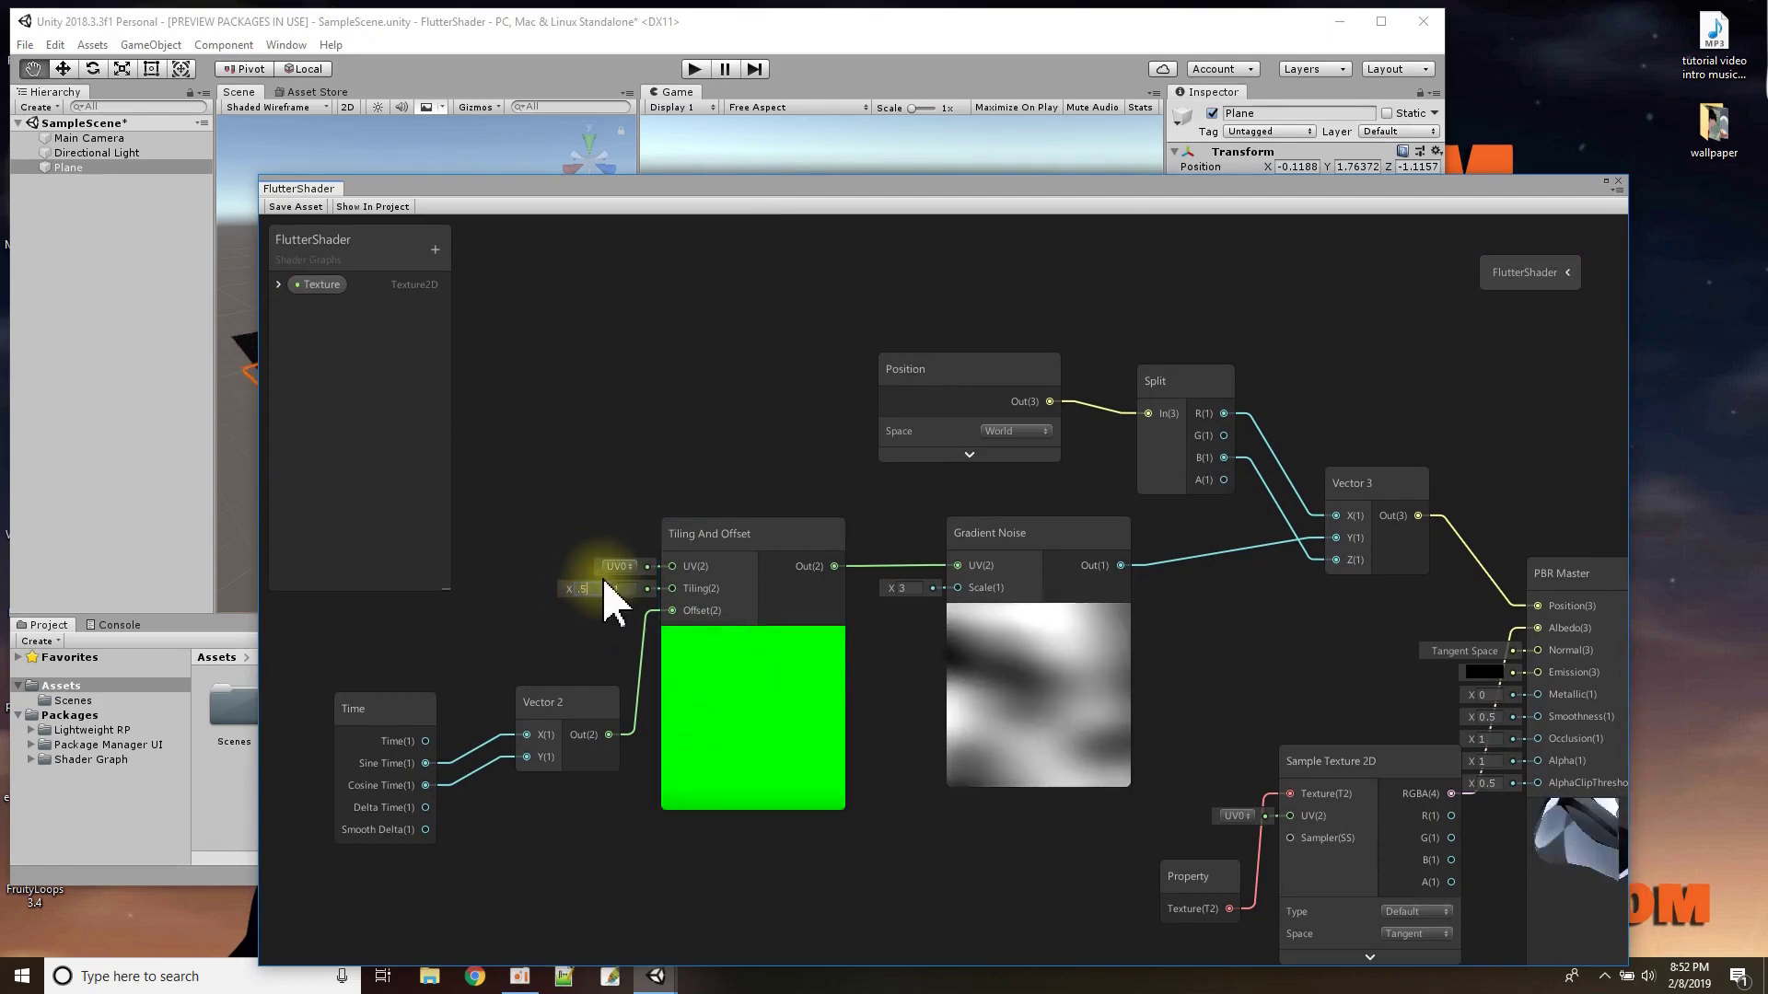
pyautogui.click(627, 589)
pyautogui.write('.5')
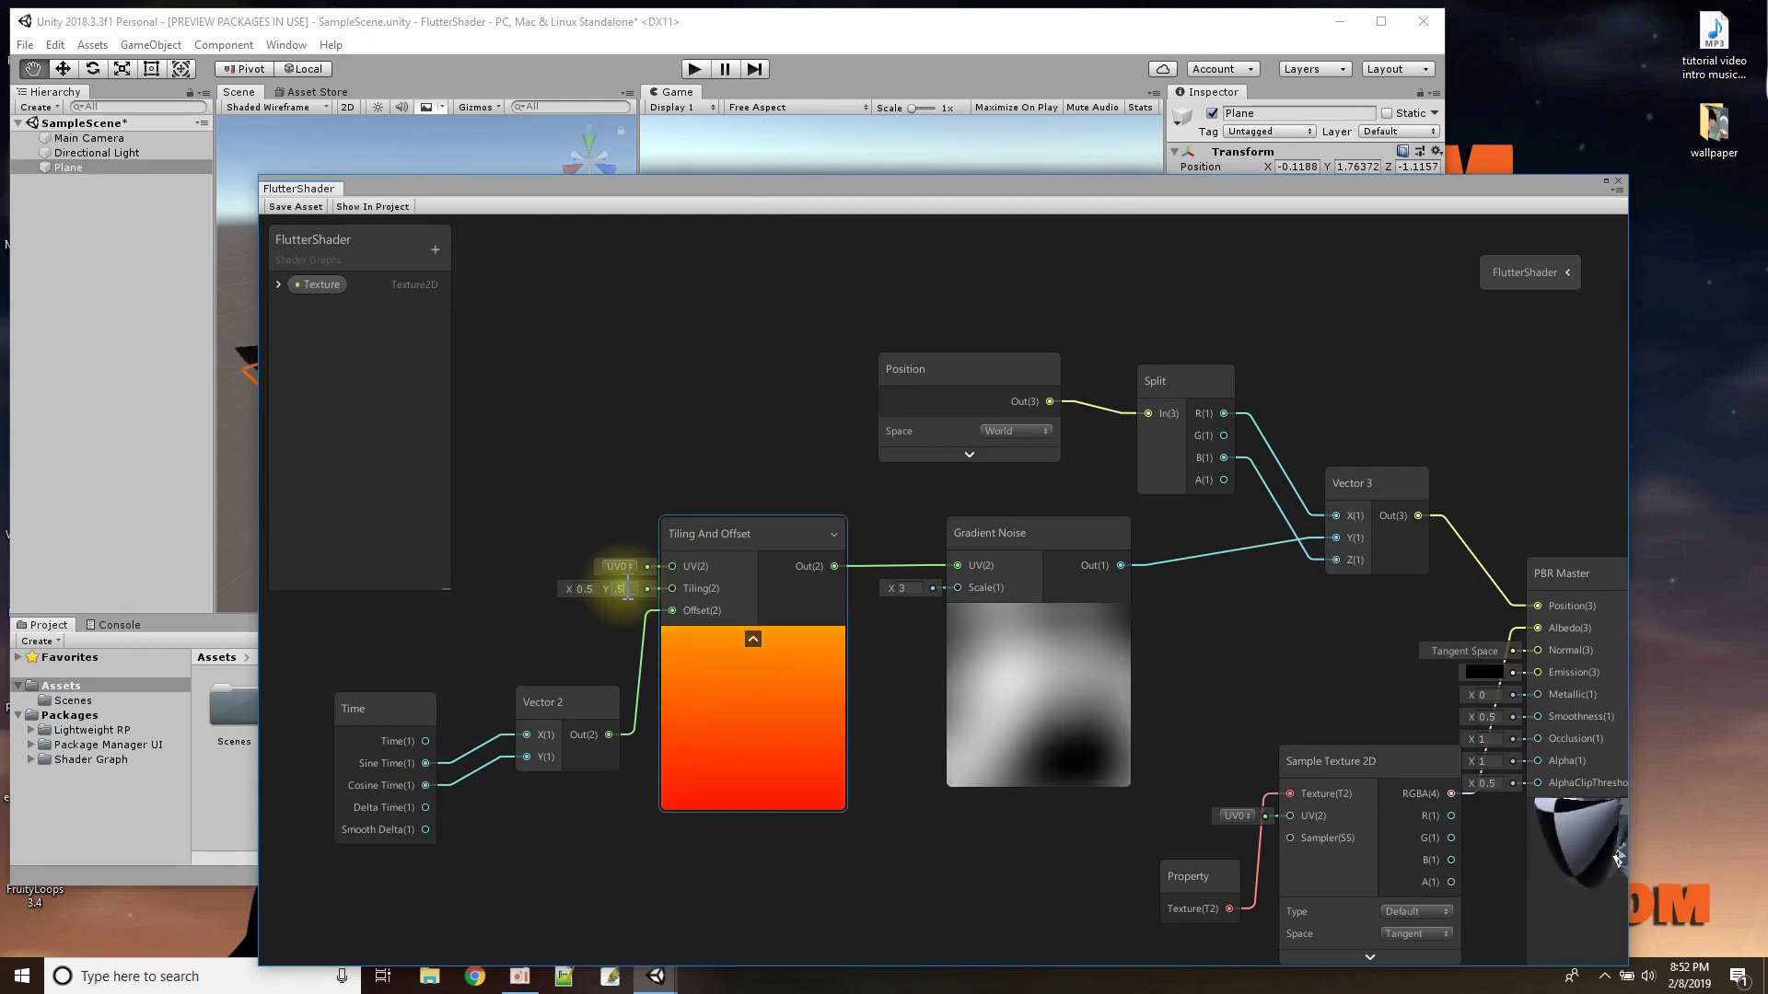
pyautogui.click(297, 206)
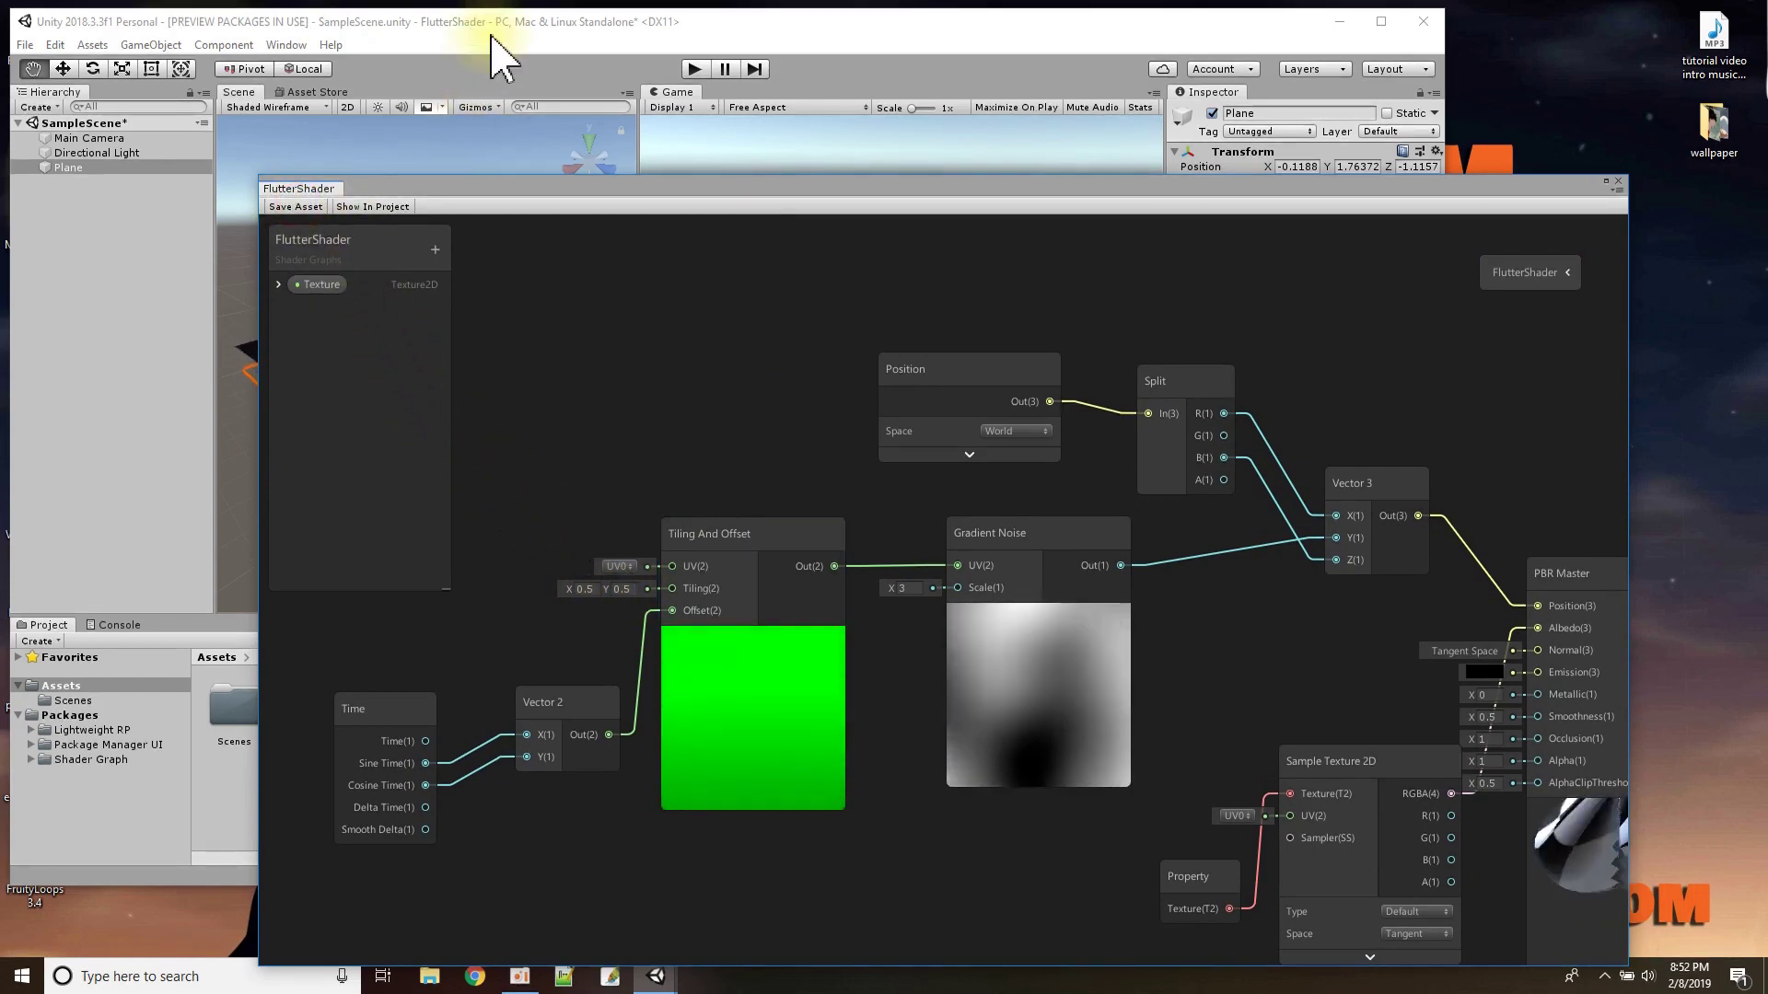
pyautogui.moveTo(545, 188); pyautogui.dragTo(571, 388)
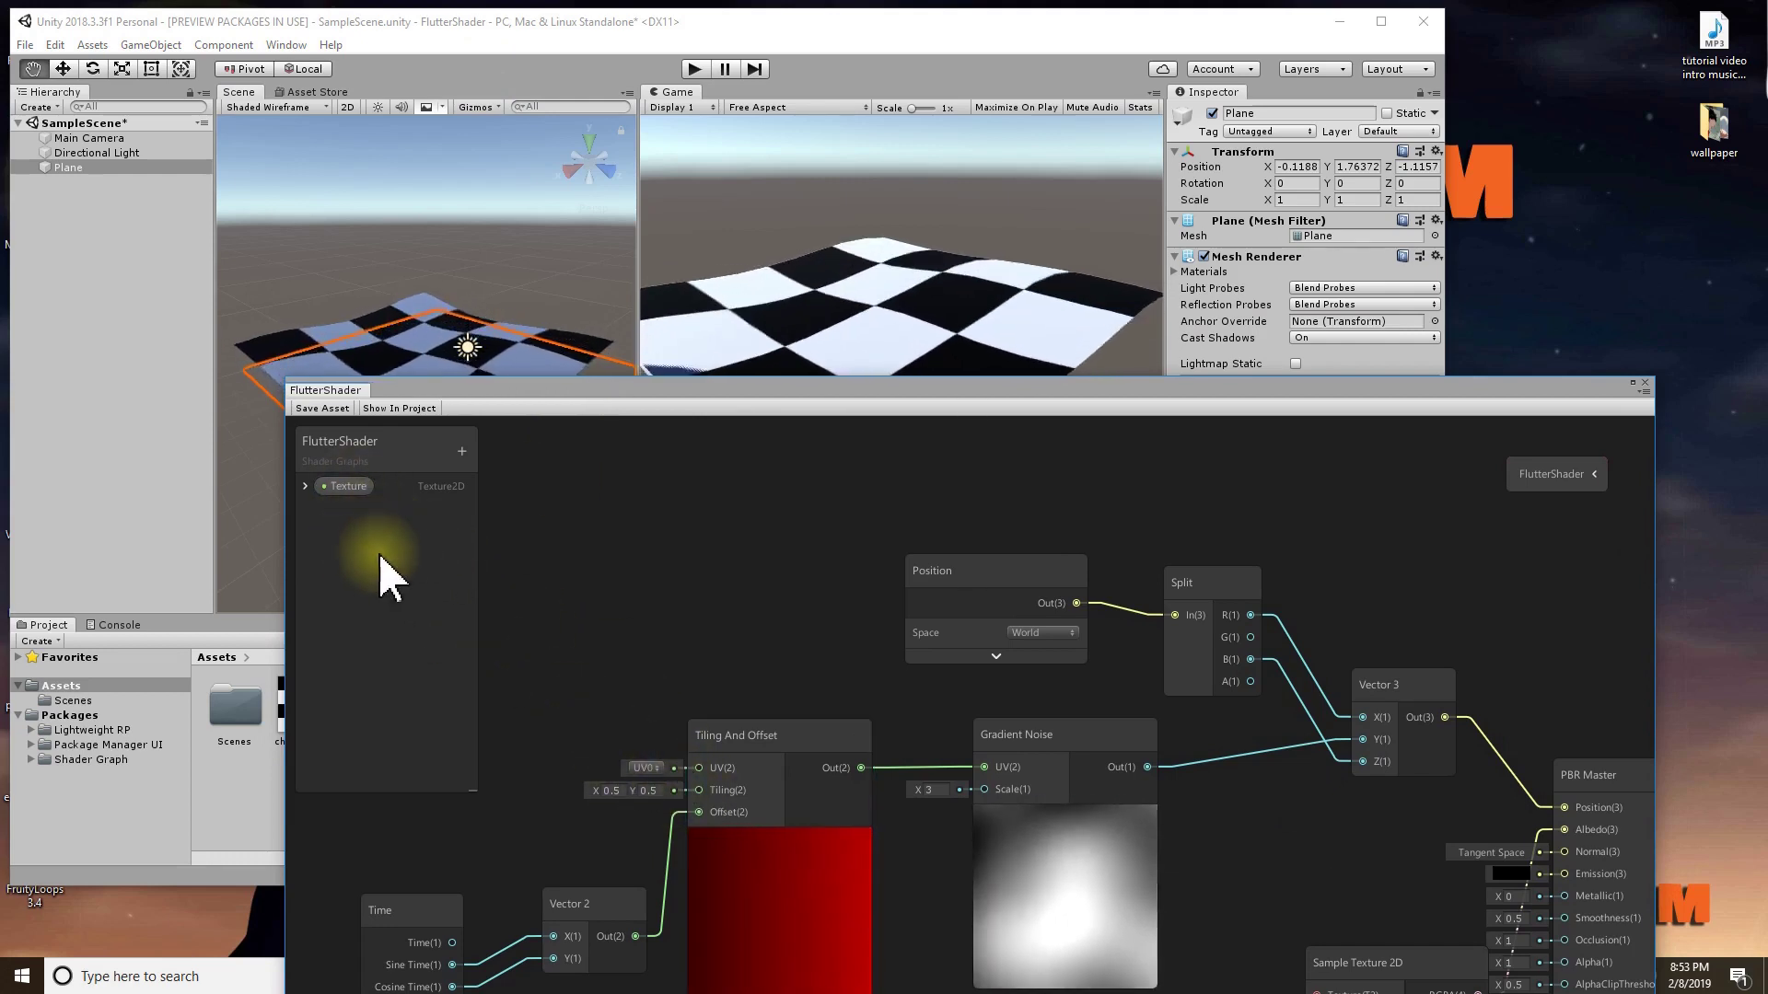
# - Add a Vector2 property to FlutterShader with default values X 1 and Y 1
pyautogui.click(463, 451)
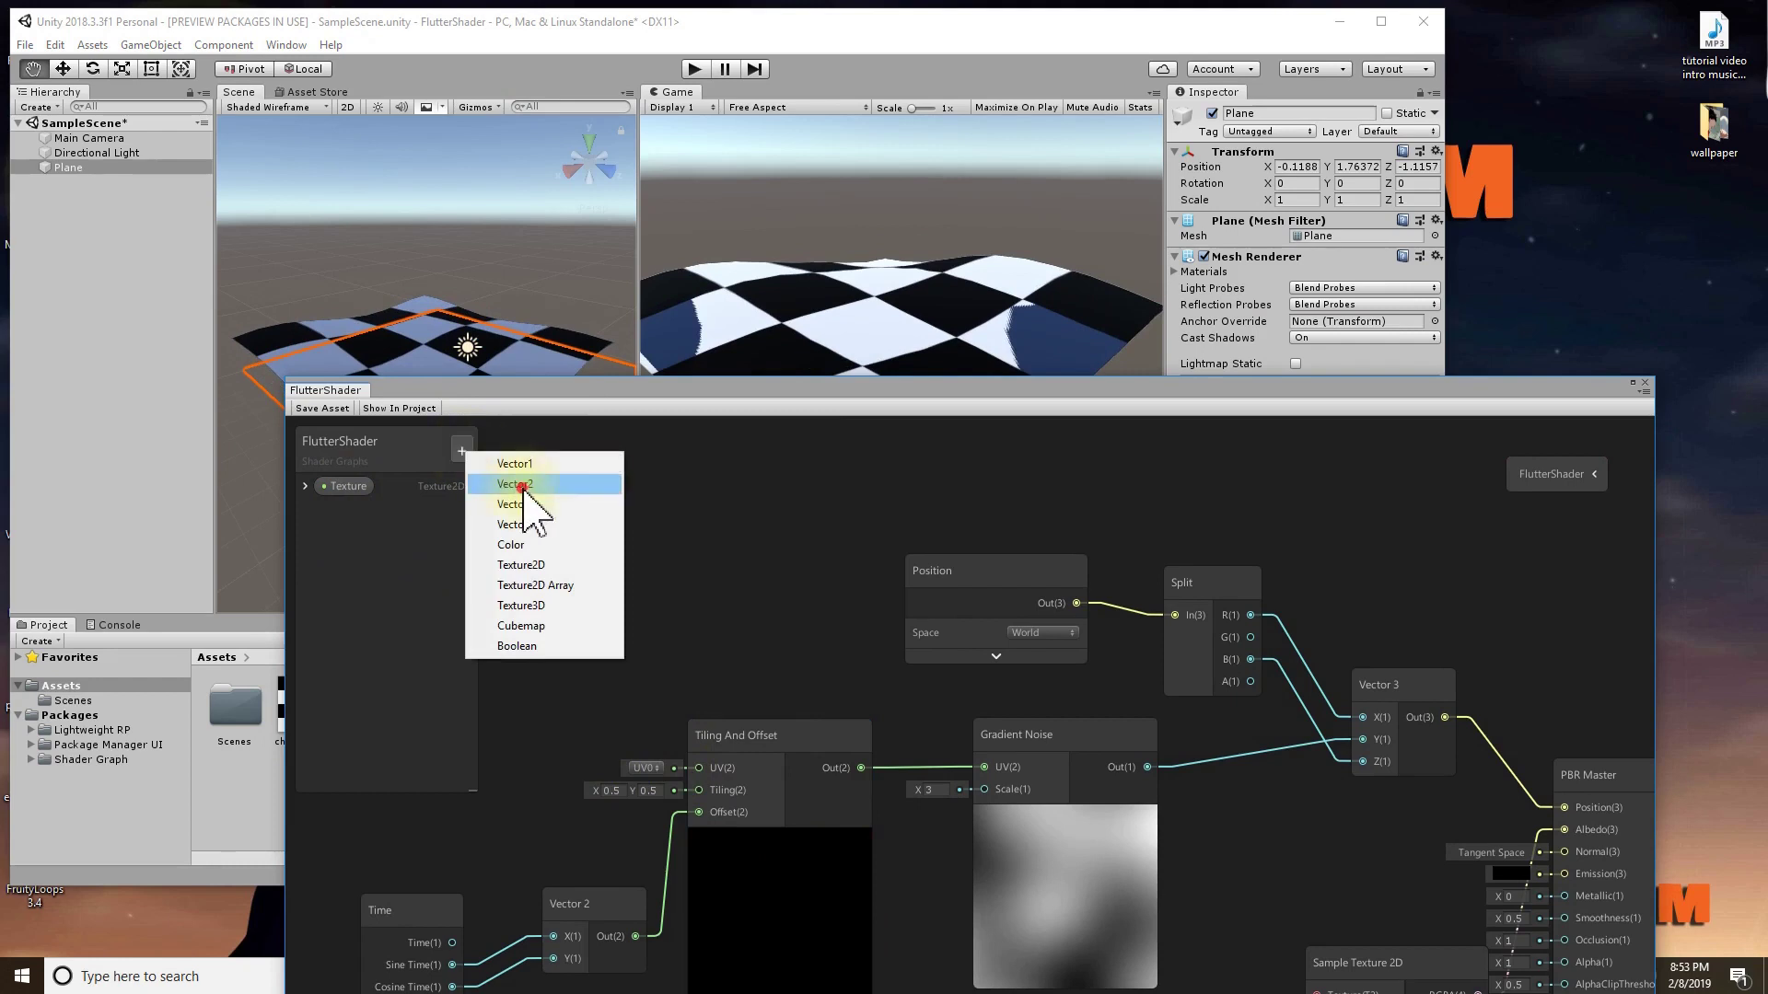
pyautogui.click(505, 495)
pyautogui.click(441, 581)
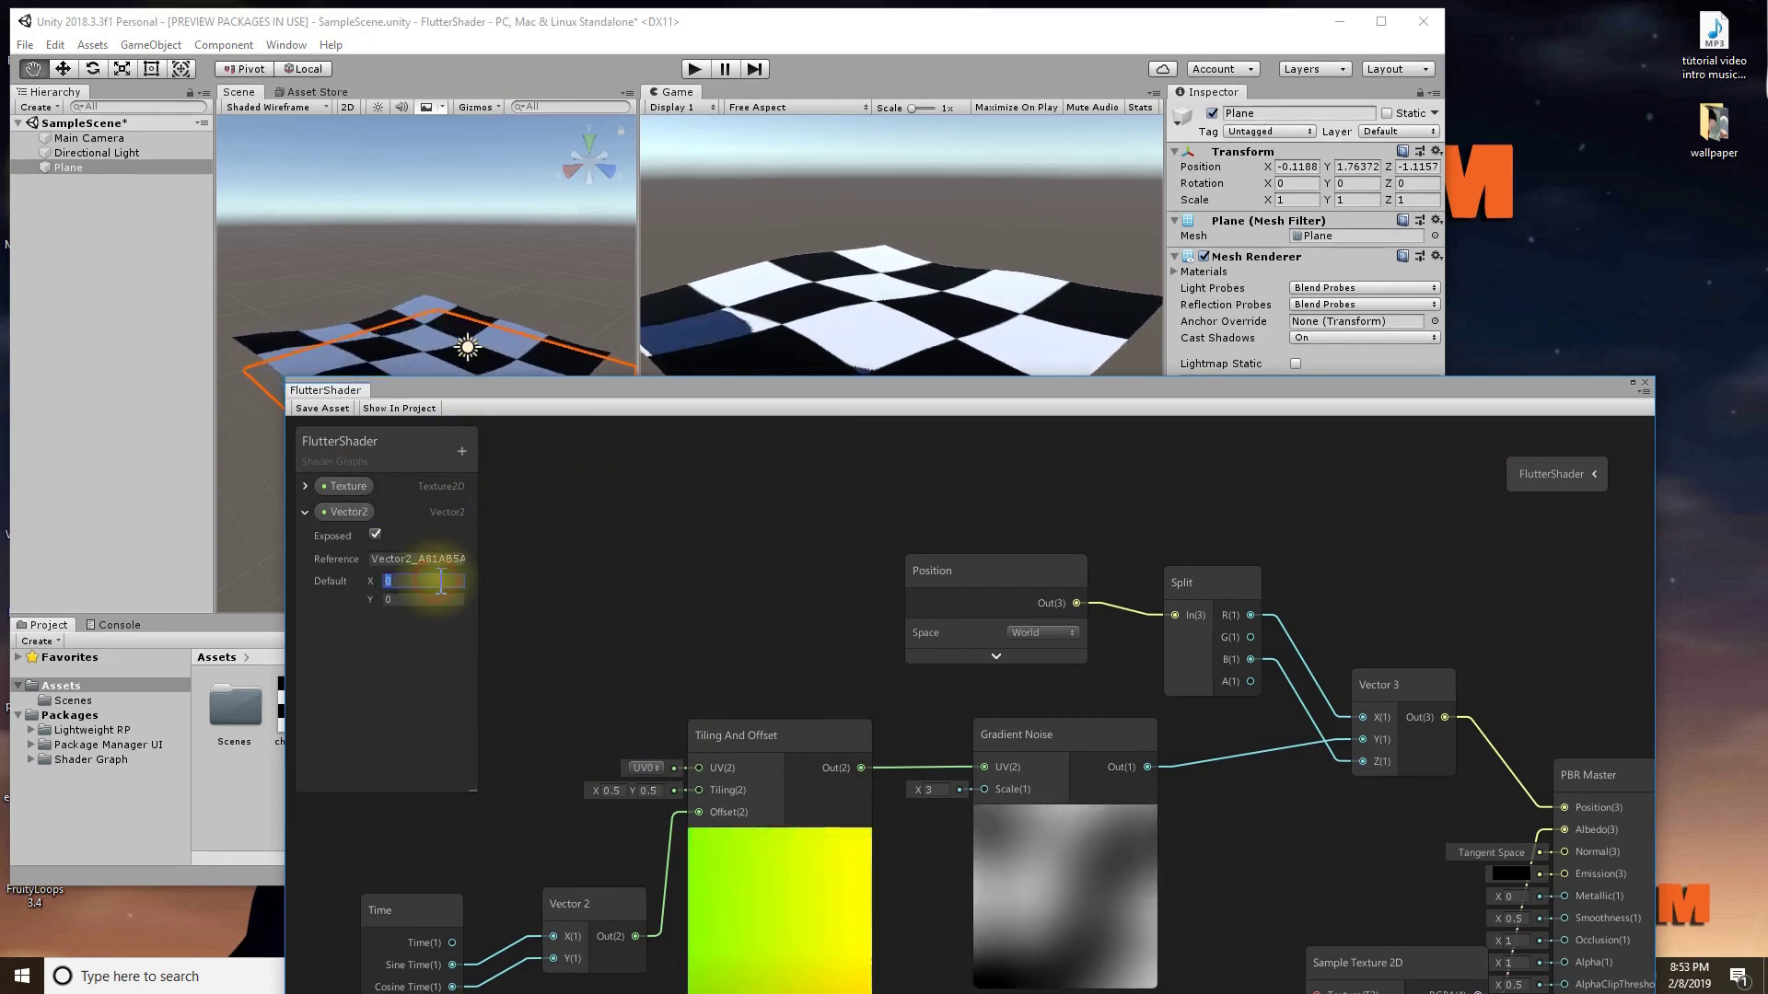
pyautogui.write('1')
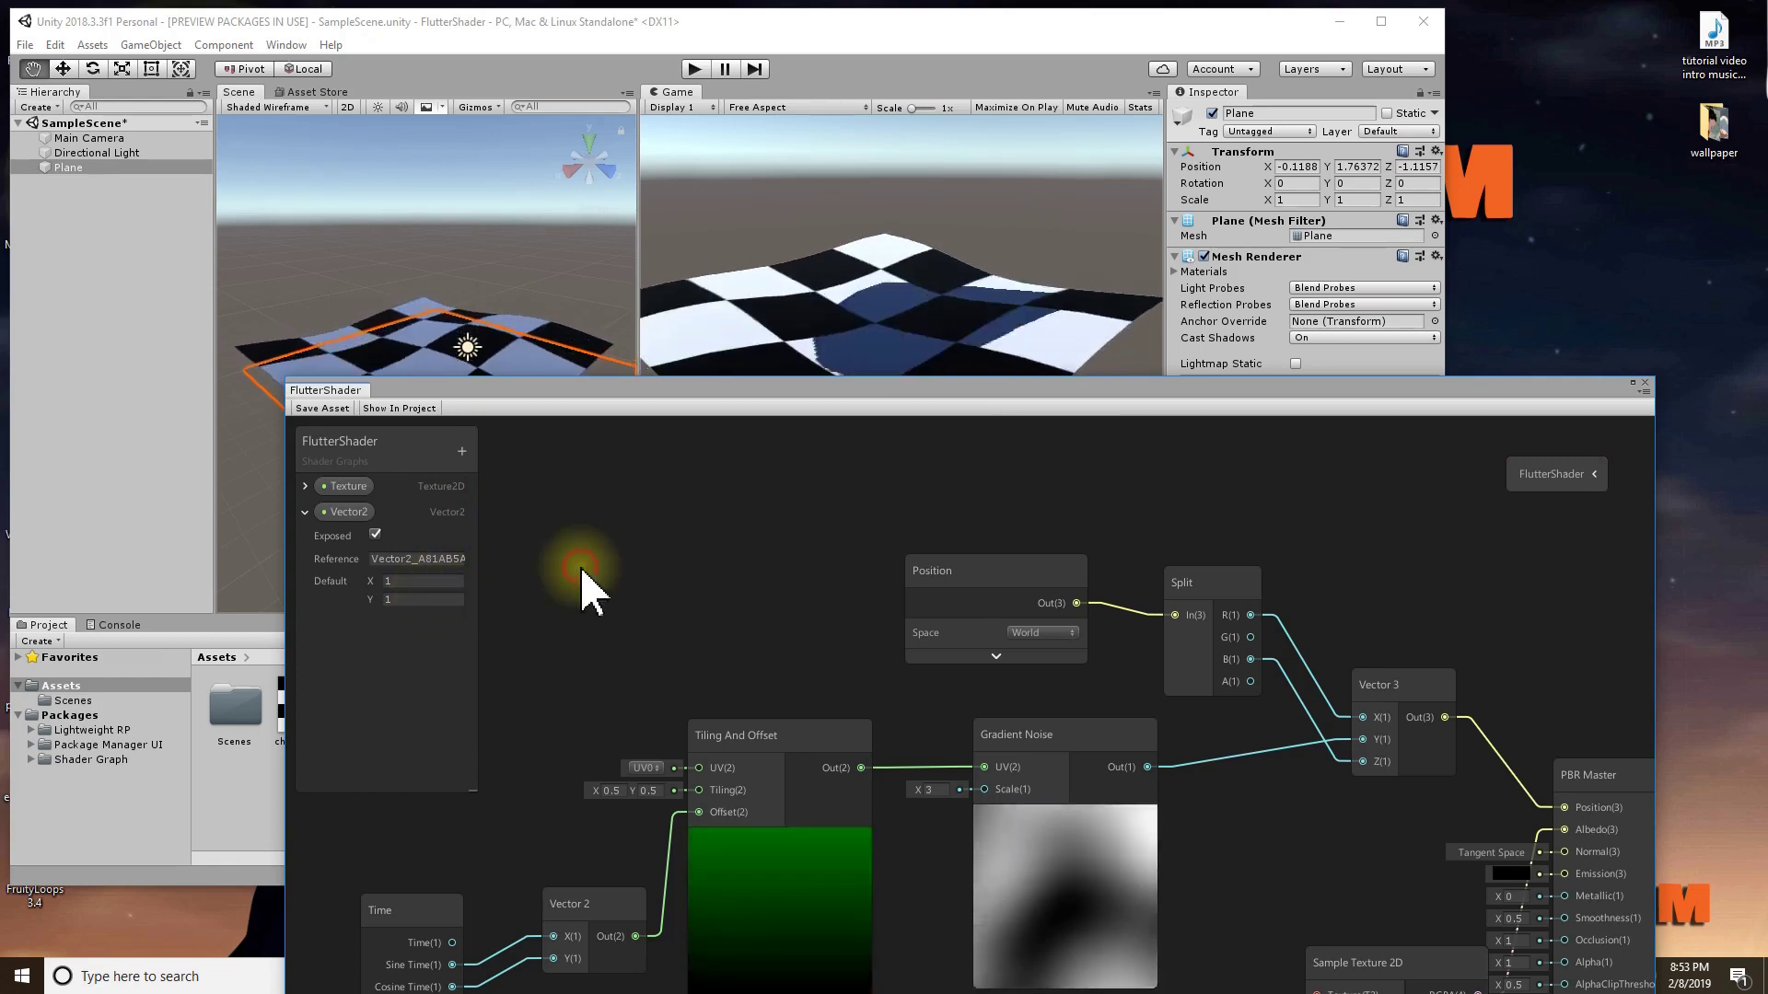
# - Rename the Vector2 property to Flutter Smoothness and place it in the graph, connected to Tiling And Offset's Tiling input
pyautogui.doubleClick(347, 513)
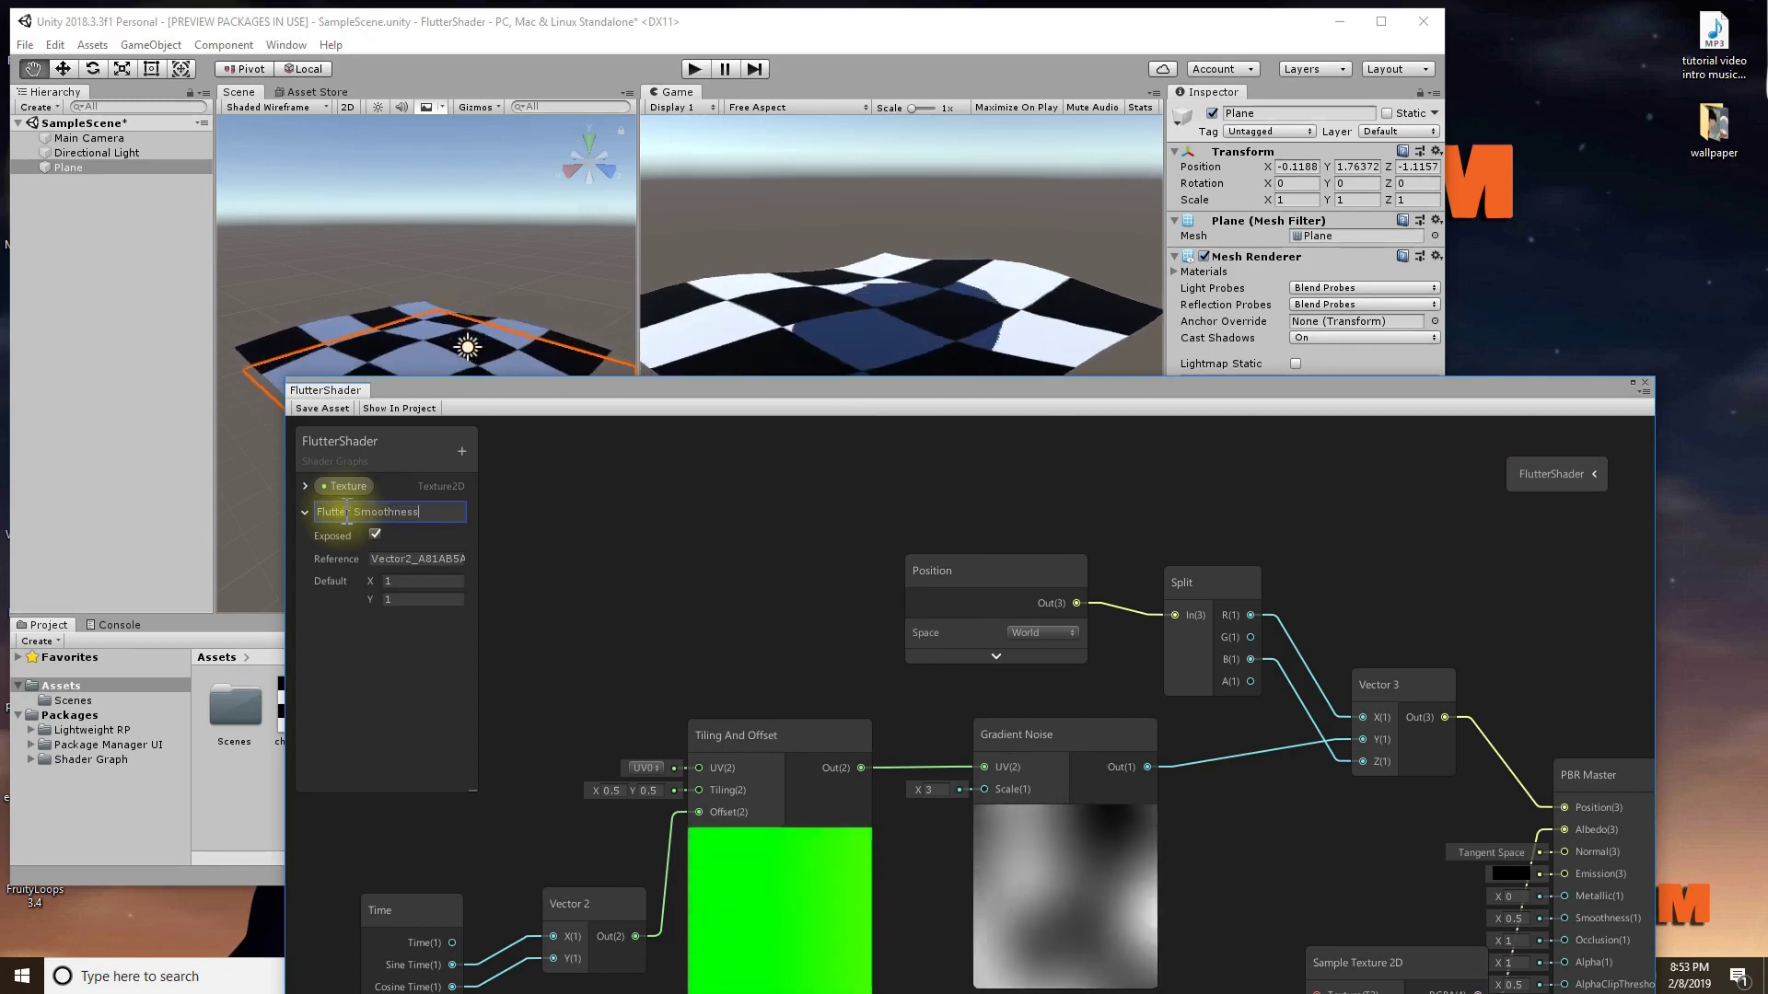
pyautogui.moveTo(345, 525); pyautogui.dragTo(626, 654)
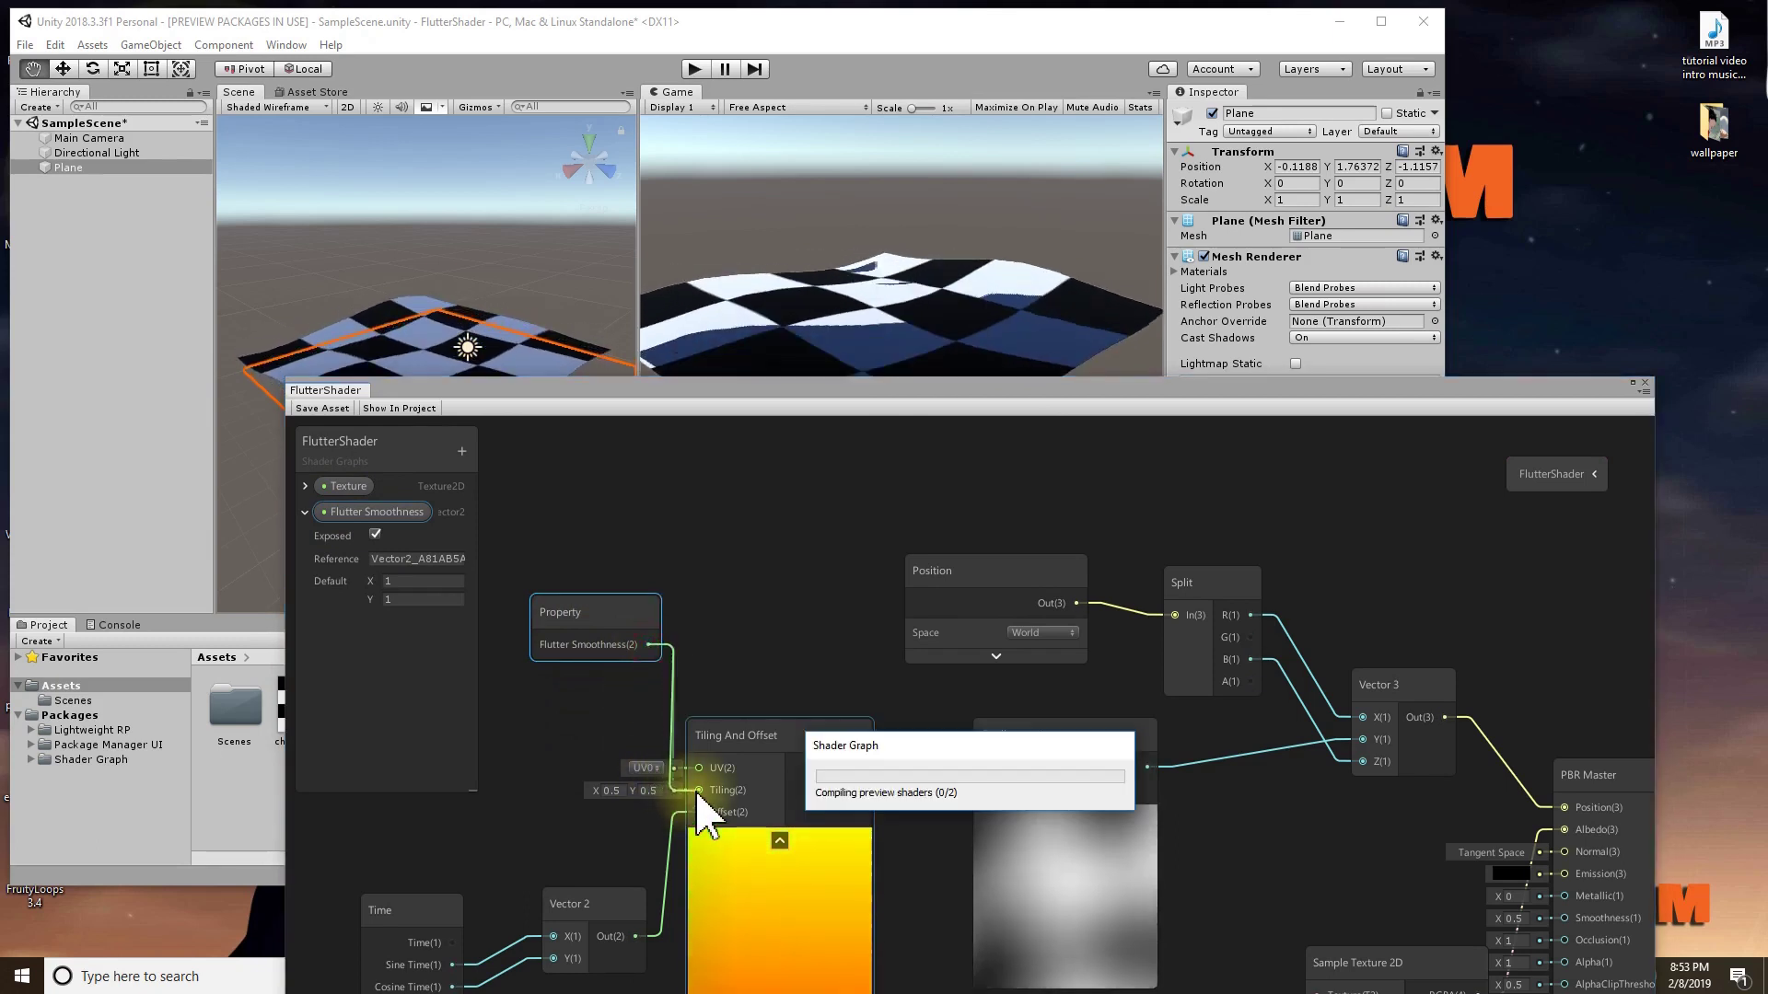
# - Save the shader graph with Flutter Smoothness driving the tiling, and move the graph window aside to view the plane's FlutterMaterial settings
pyautogui.moveTo(697, 810); pyautogui.dragTo(699, 812)
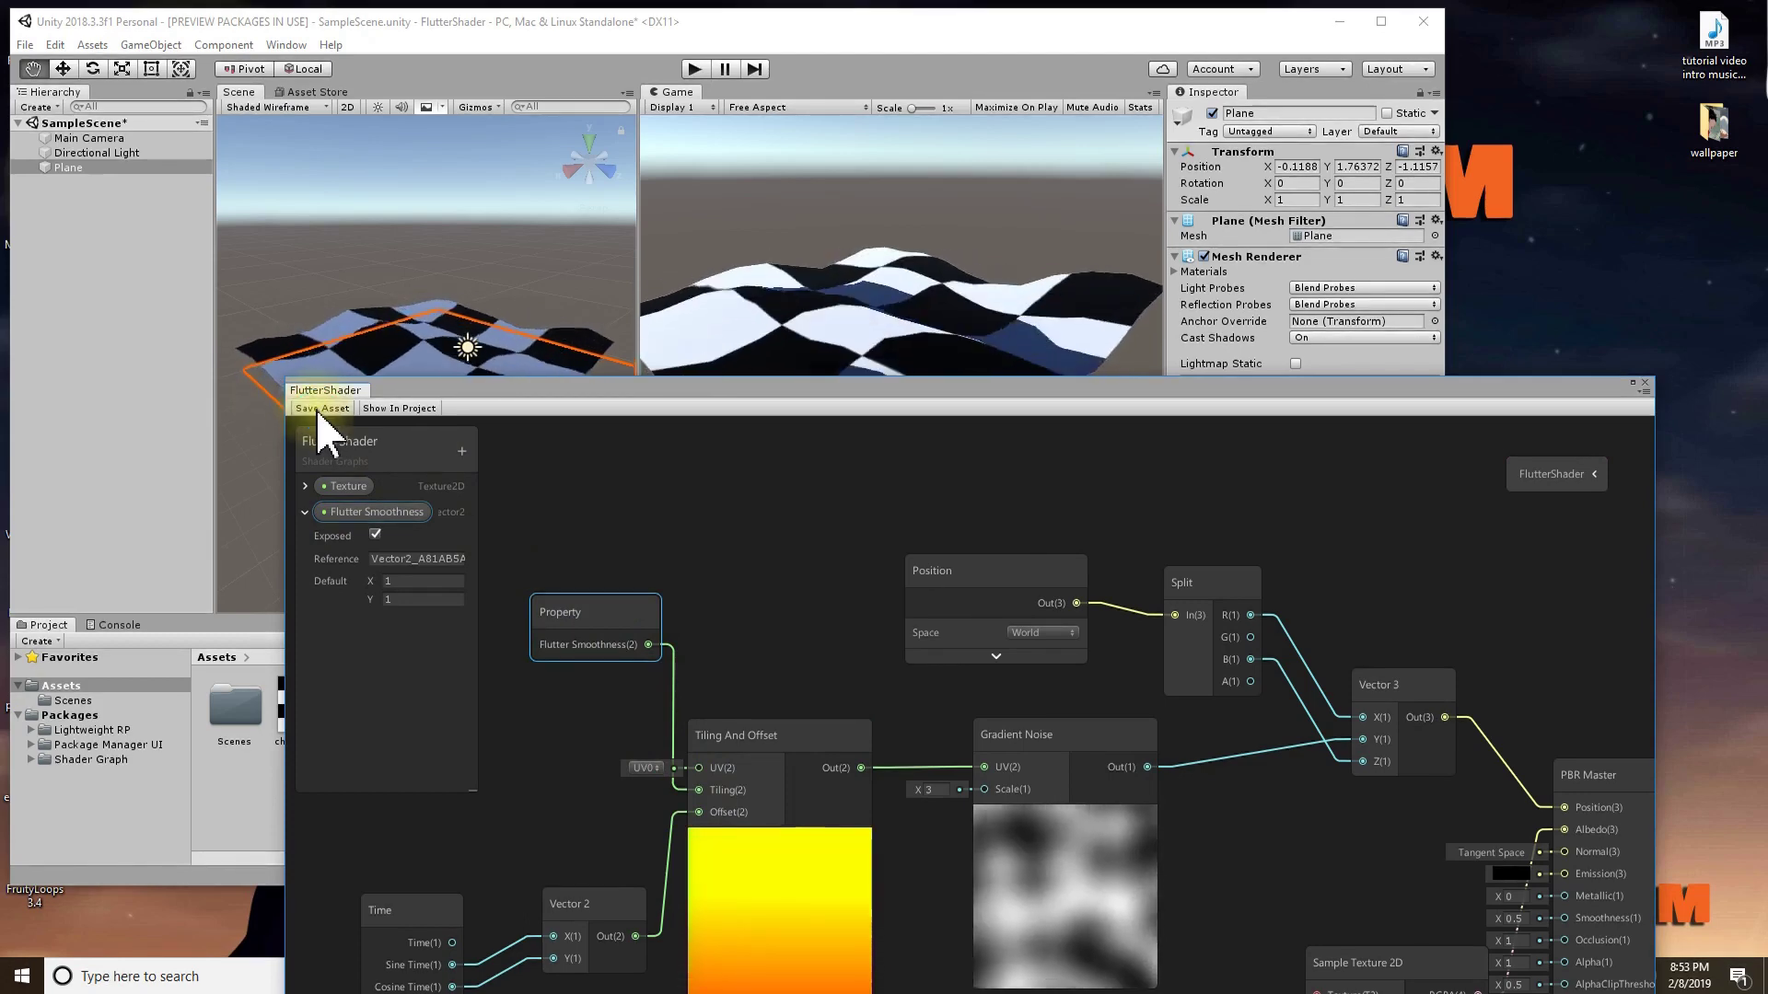
pyautogui.click(958, 43)
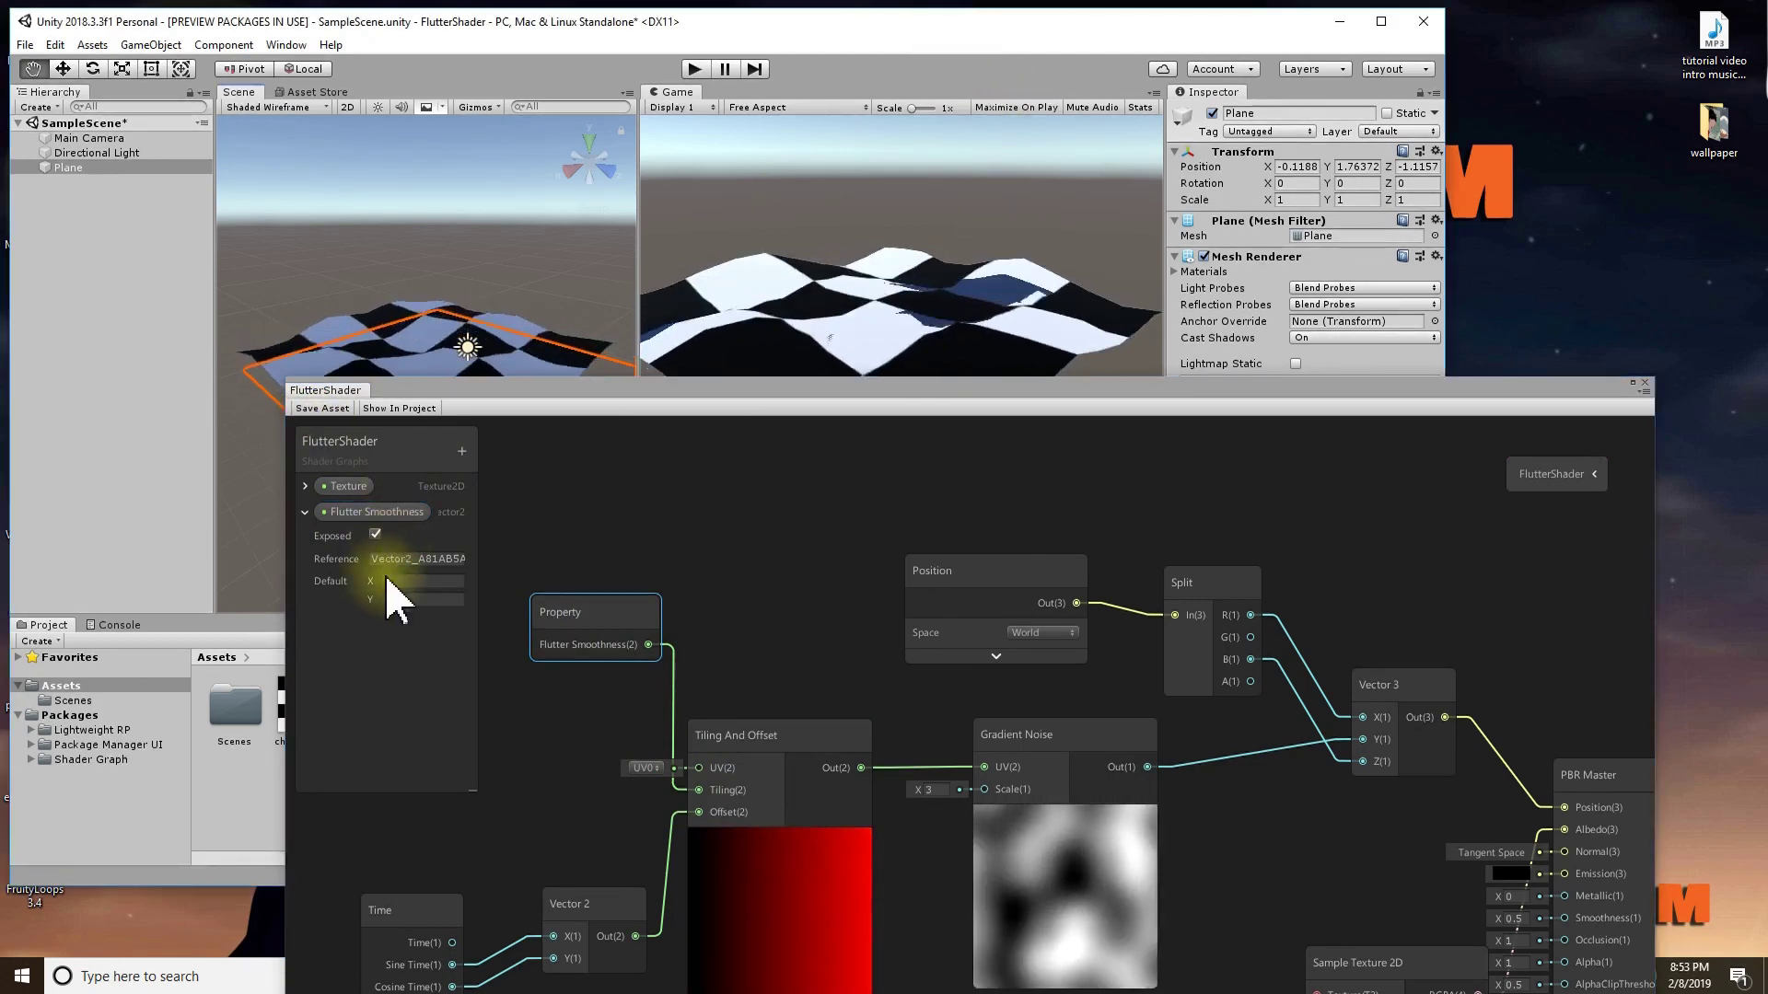
pyautogui.click(306, 512)
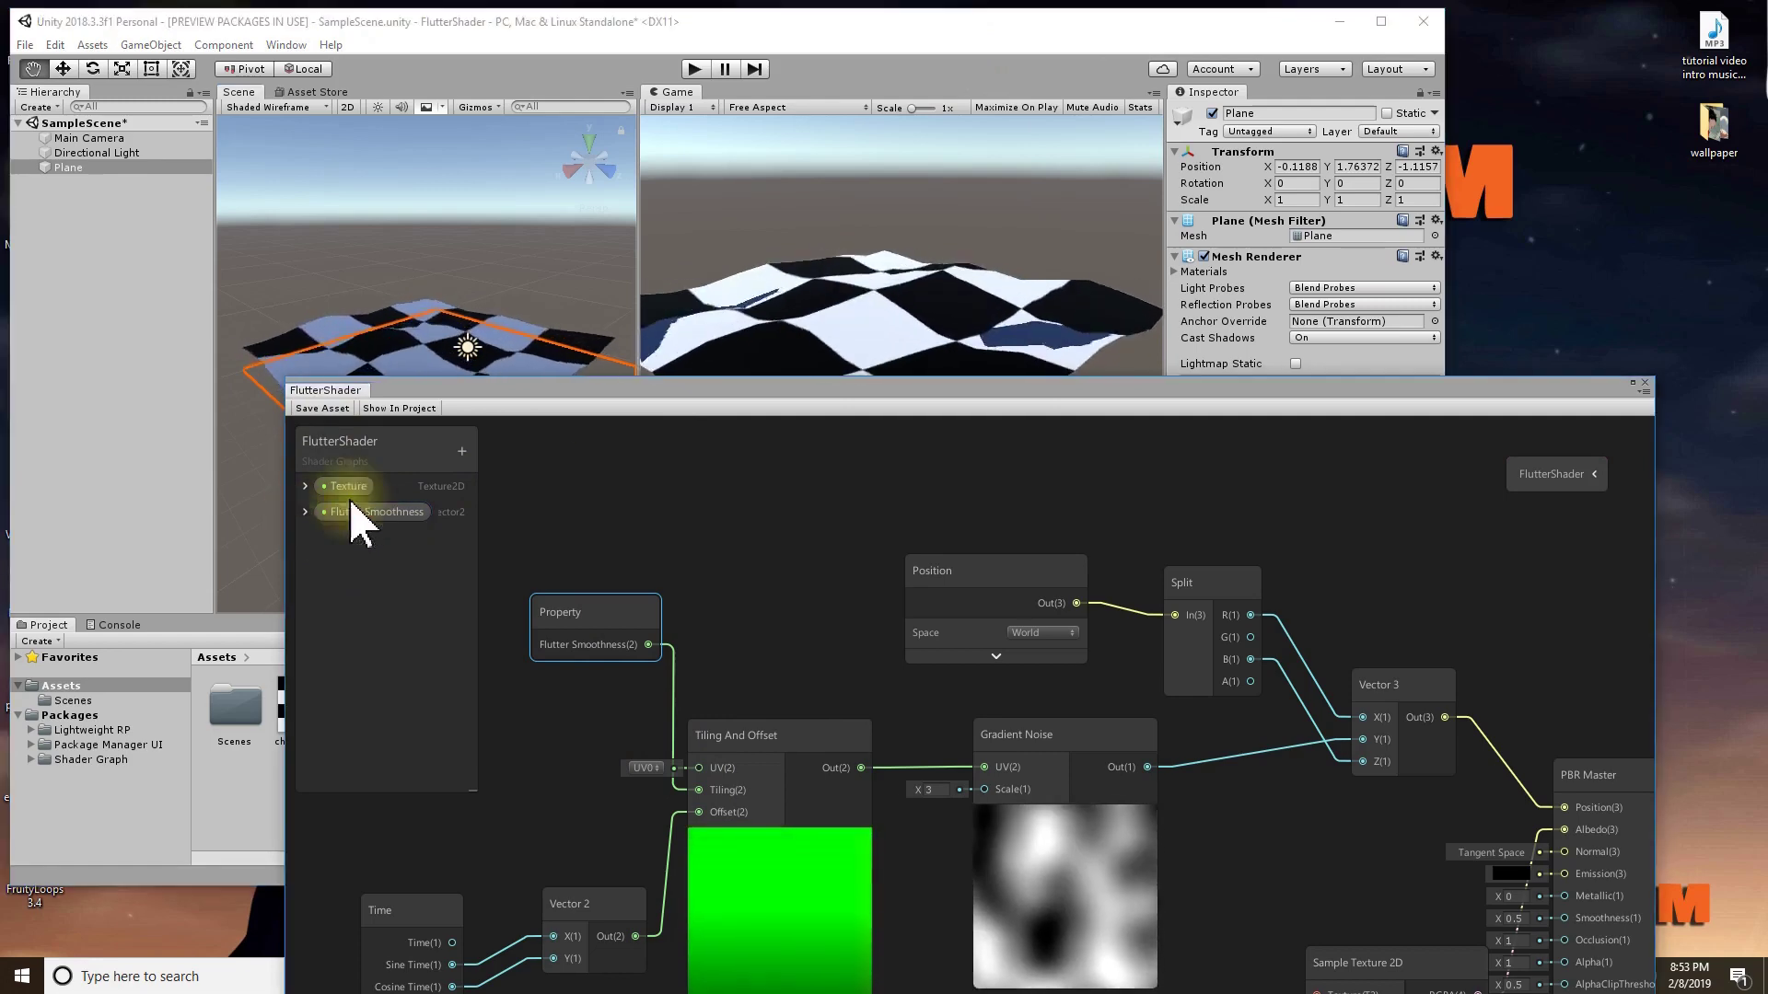
pyautogui.moveTo(749, 394); pyautogui.dragTo(718, 835)
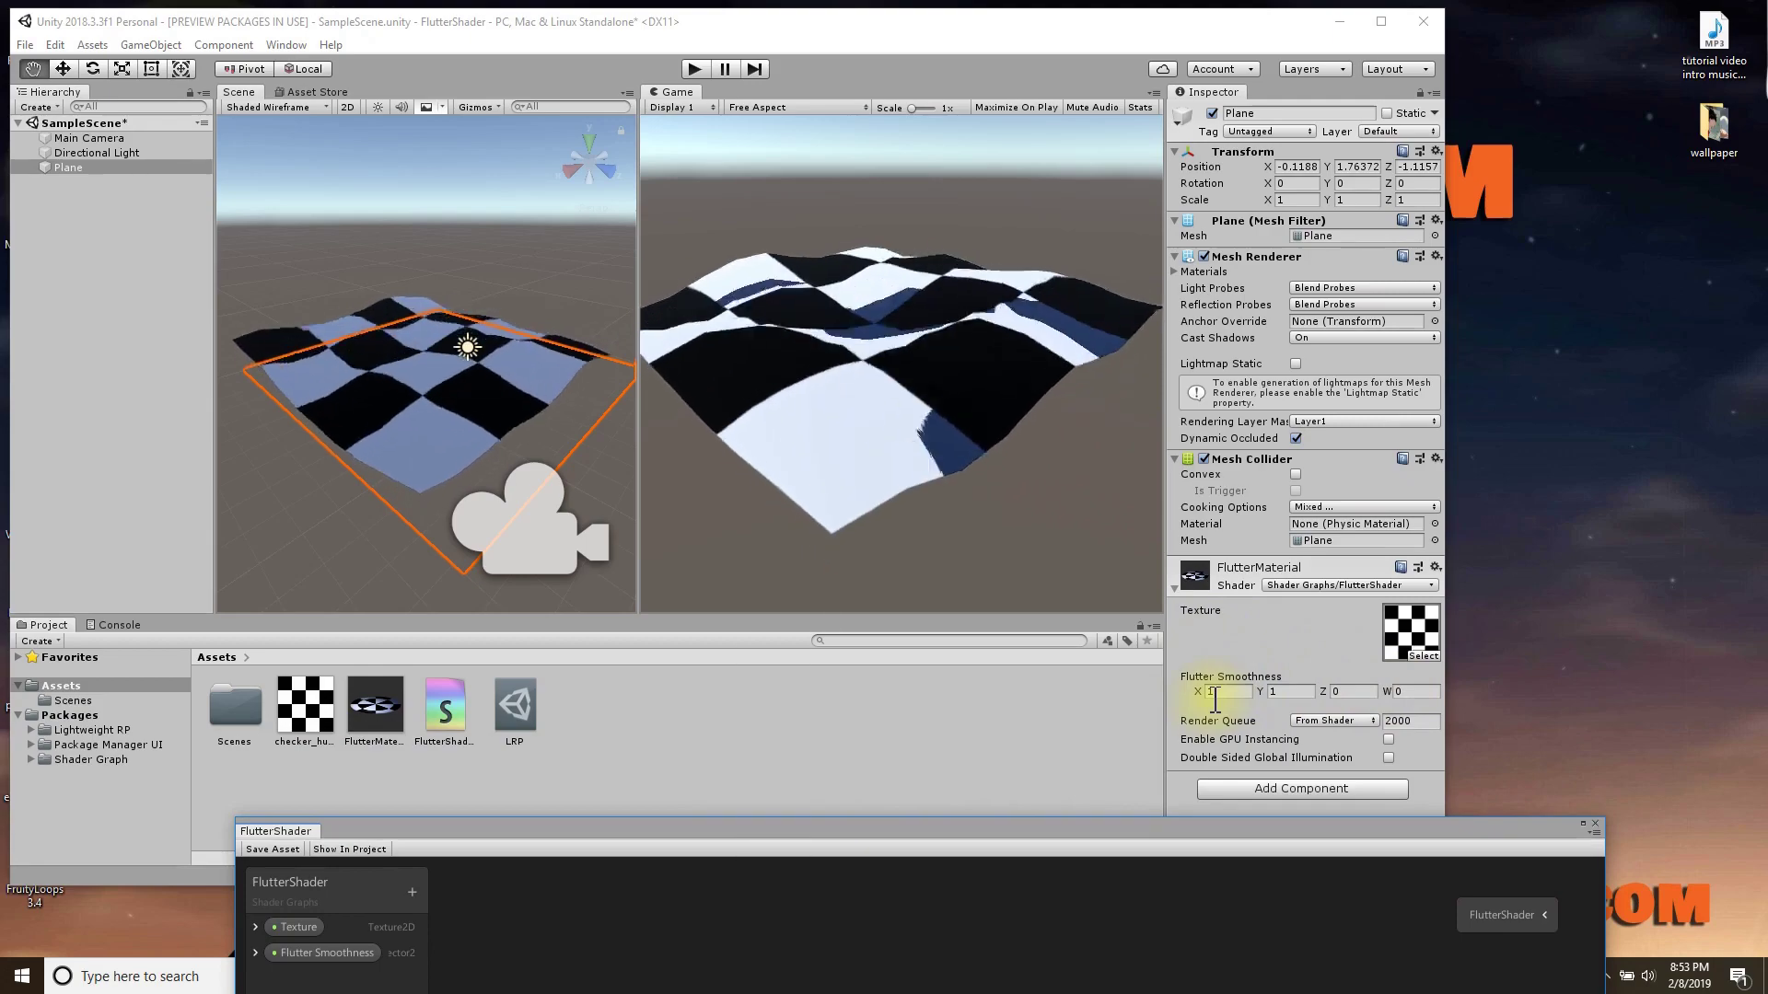
# - Add a Vector1 property named Flutter Scale with default value 3 to FlutterShader
pyautogui.moveTo(1109, 834); pyautogui.dragTo(1105, 179)
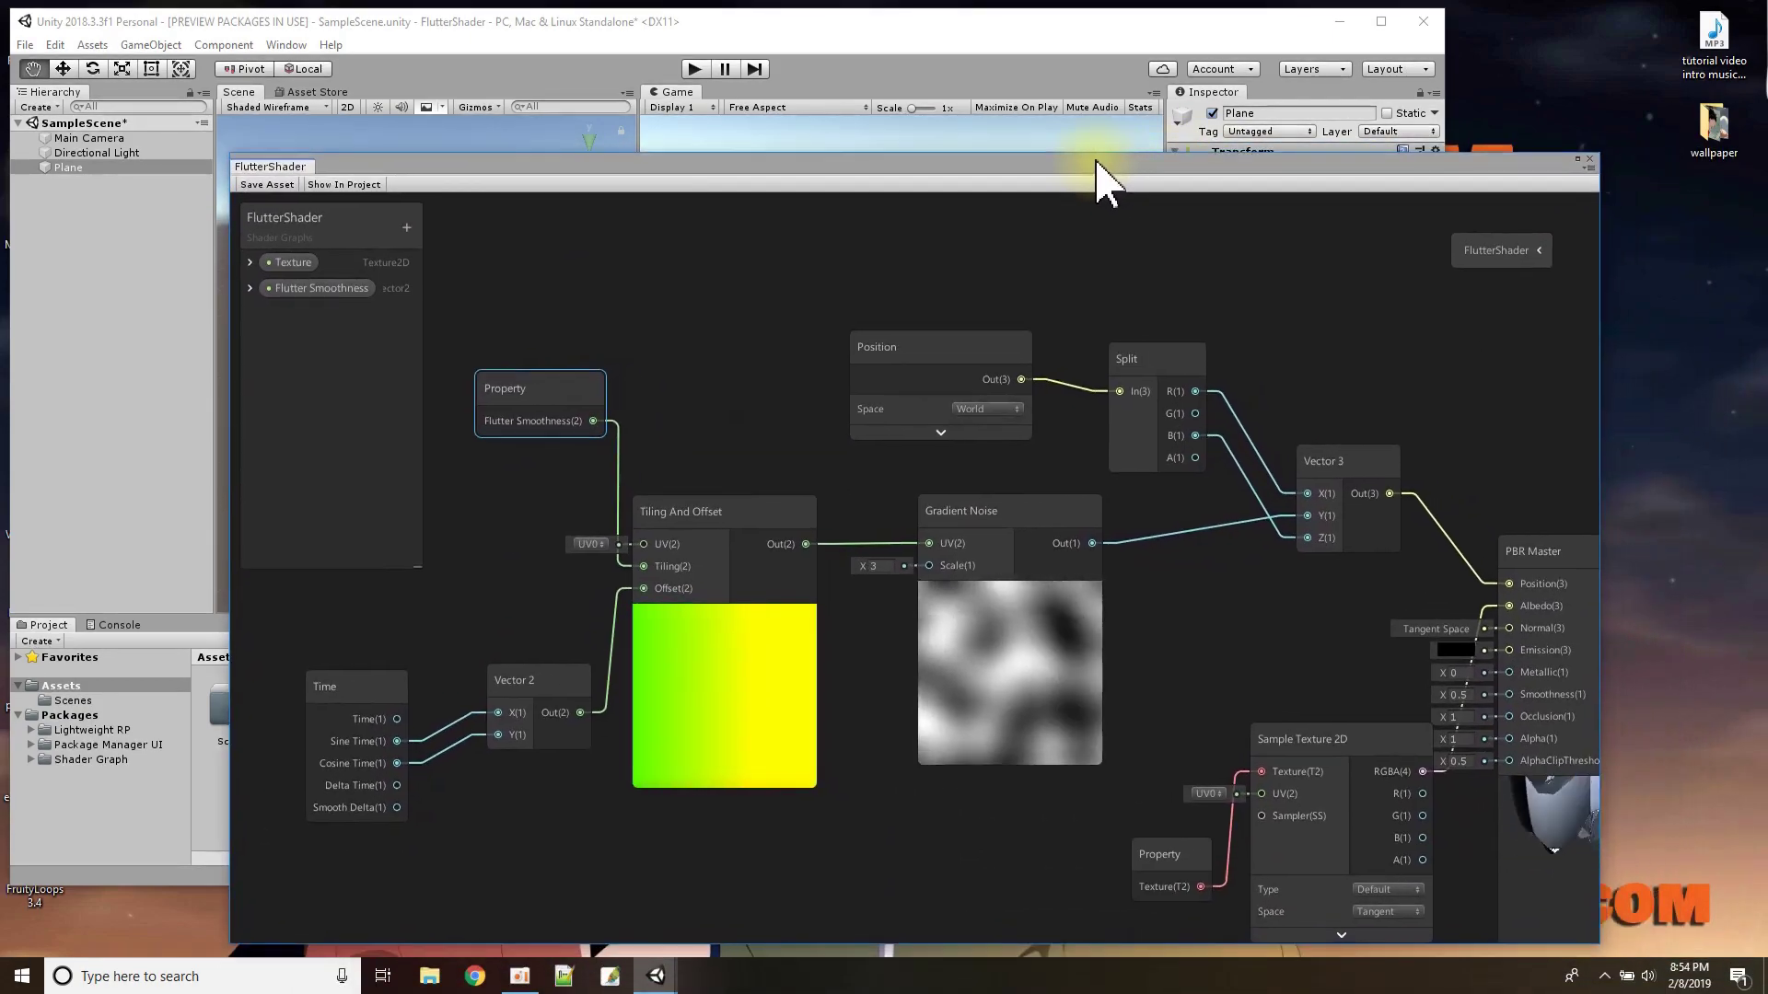
pyautogui.moveTo(529, 405); pyautogui.dragTo(520, 460)
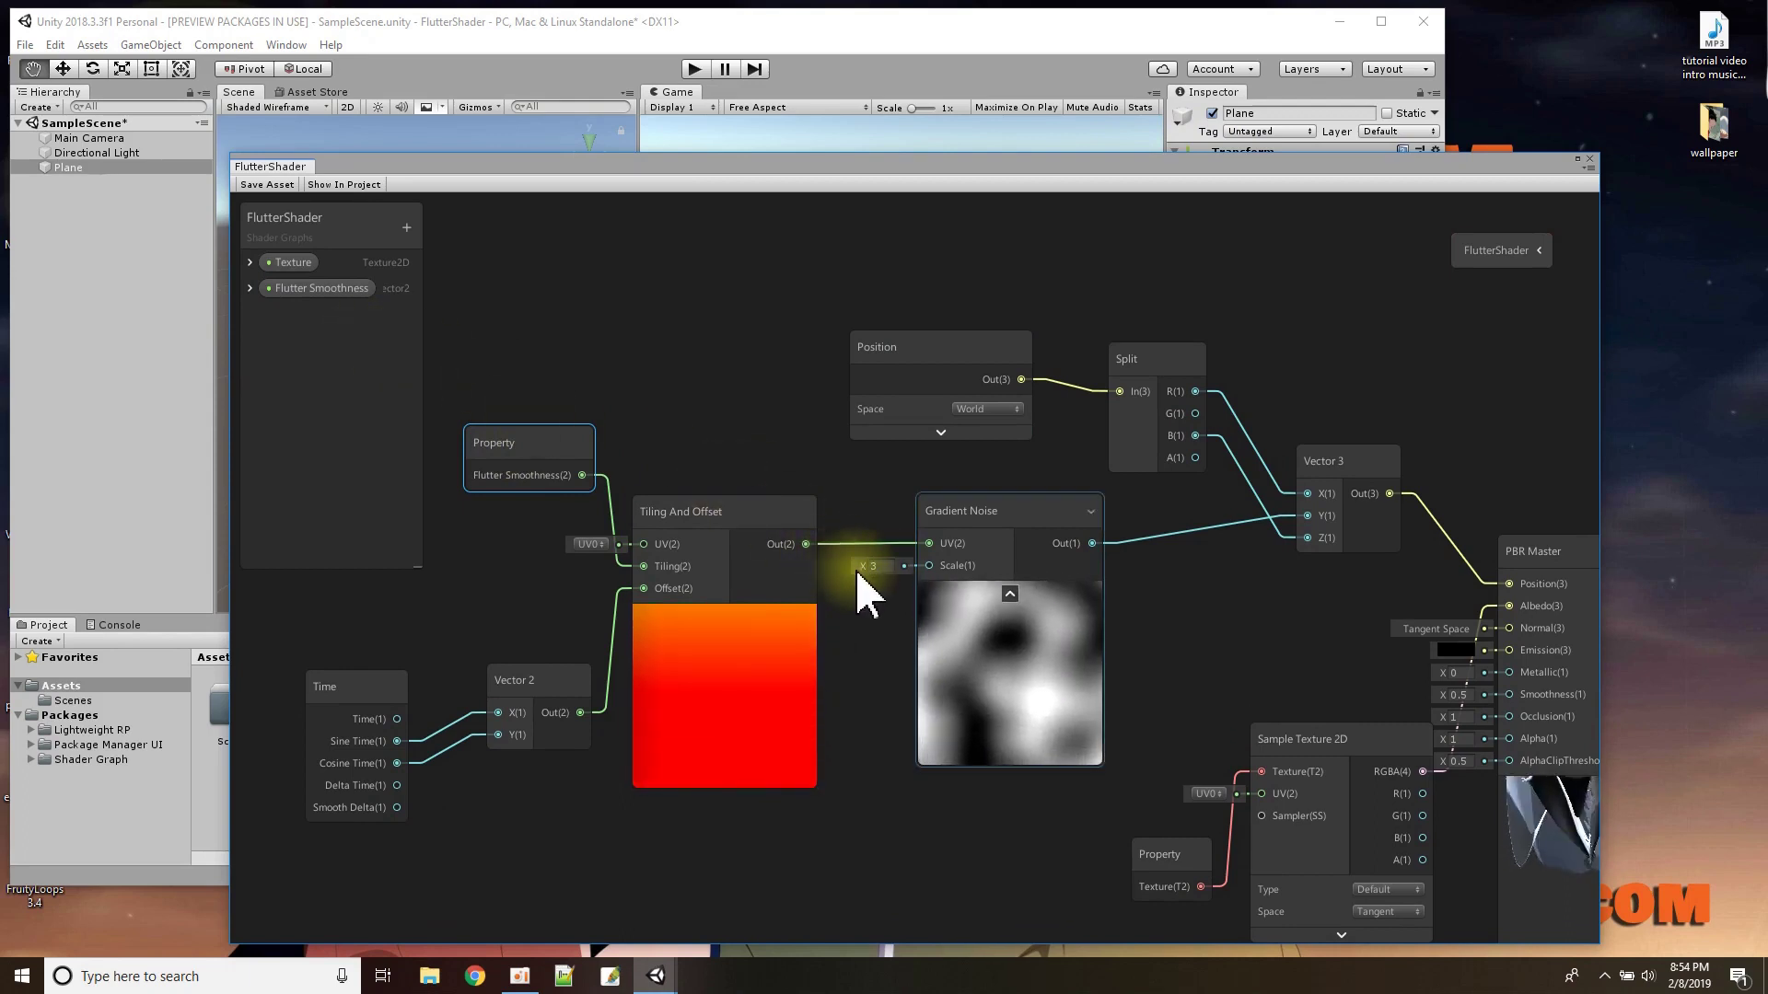
pyautogui.click(404, 226)
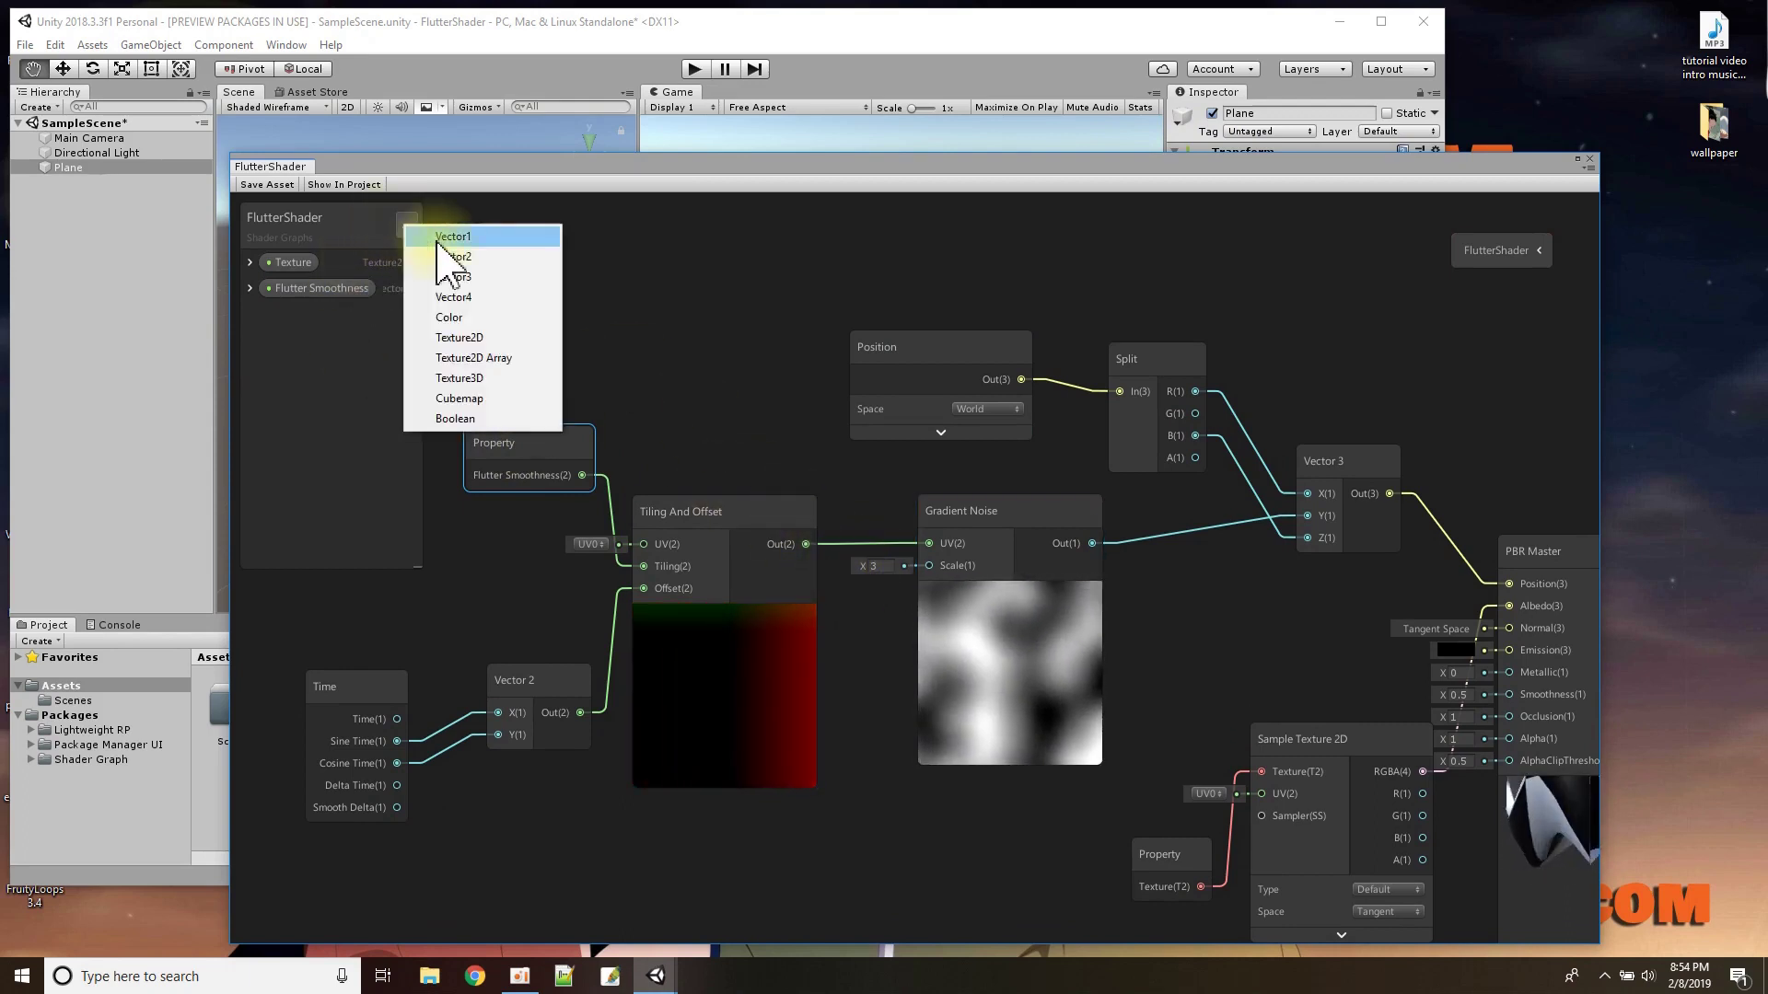
pyautogui.click(436, 239)
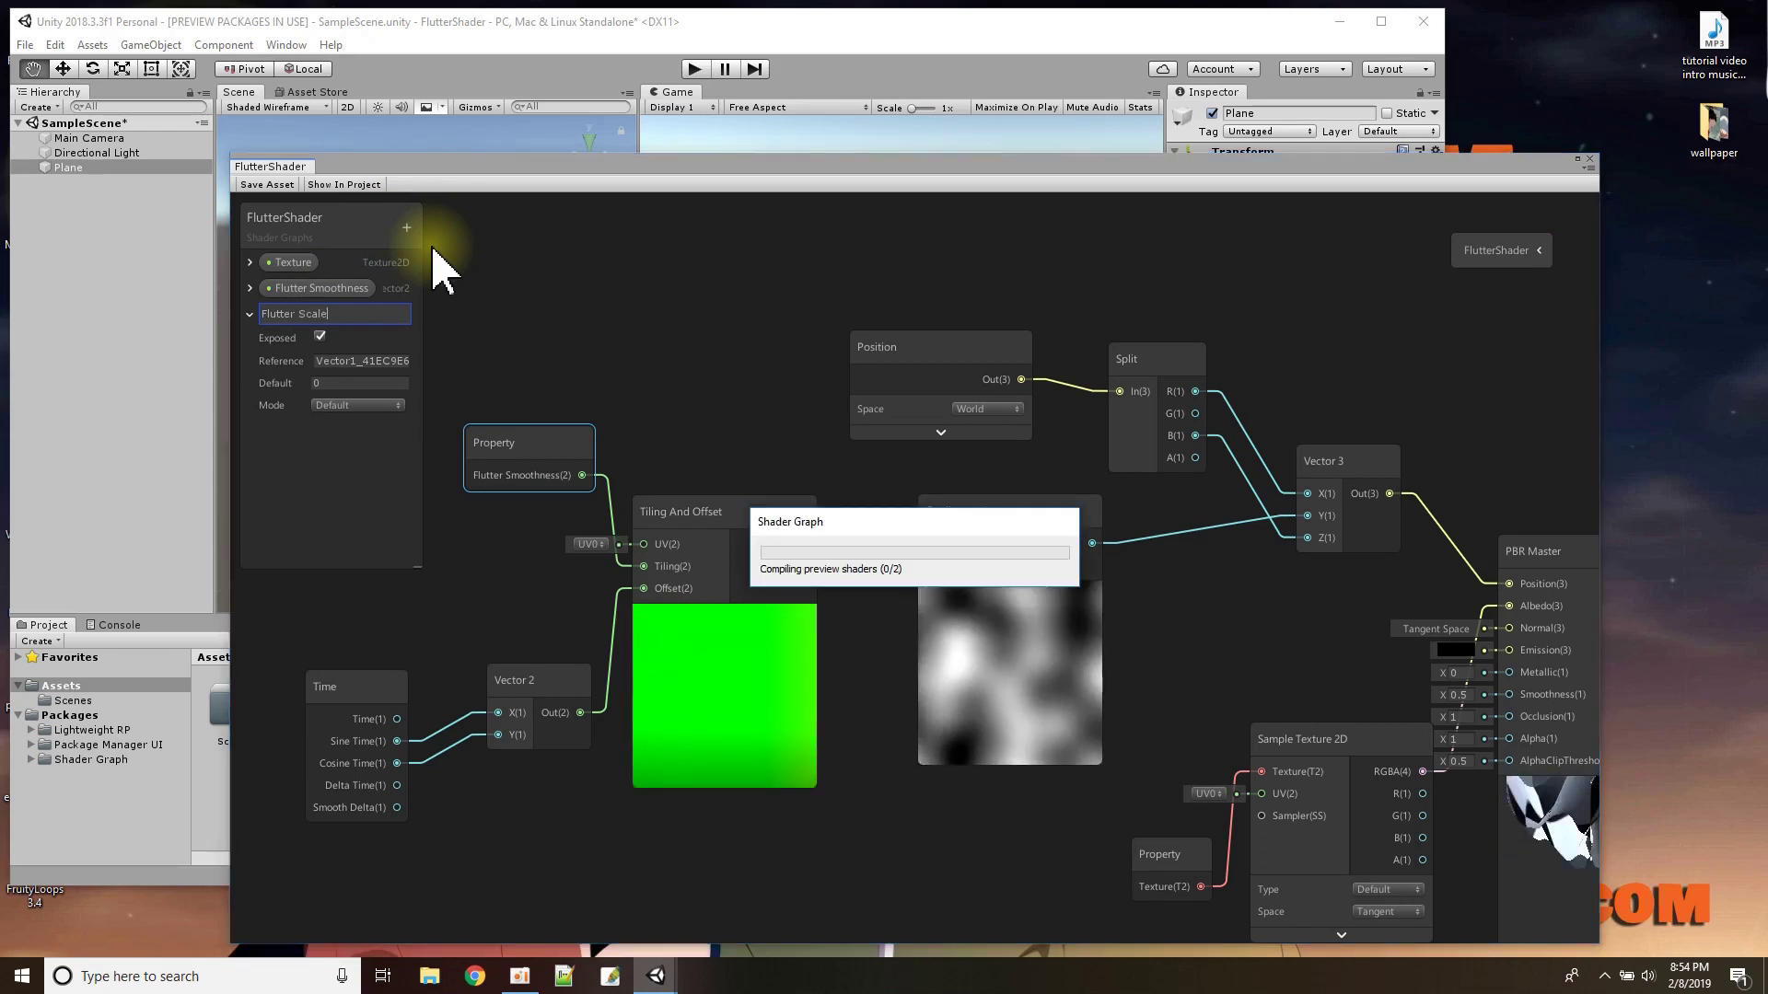
pyautogui.press('Return')
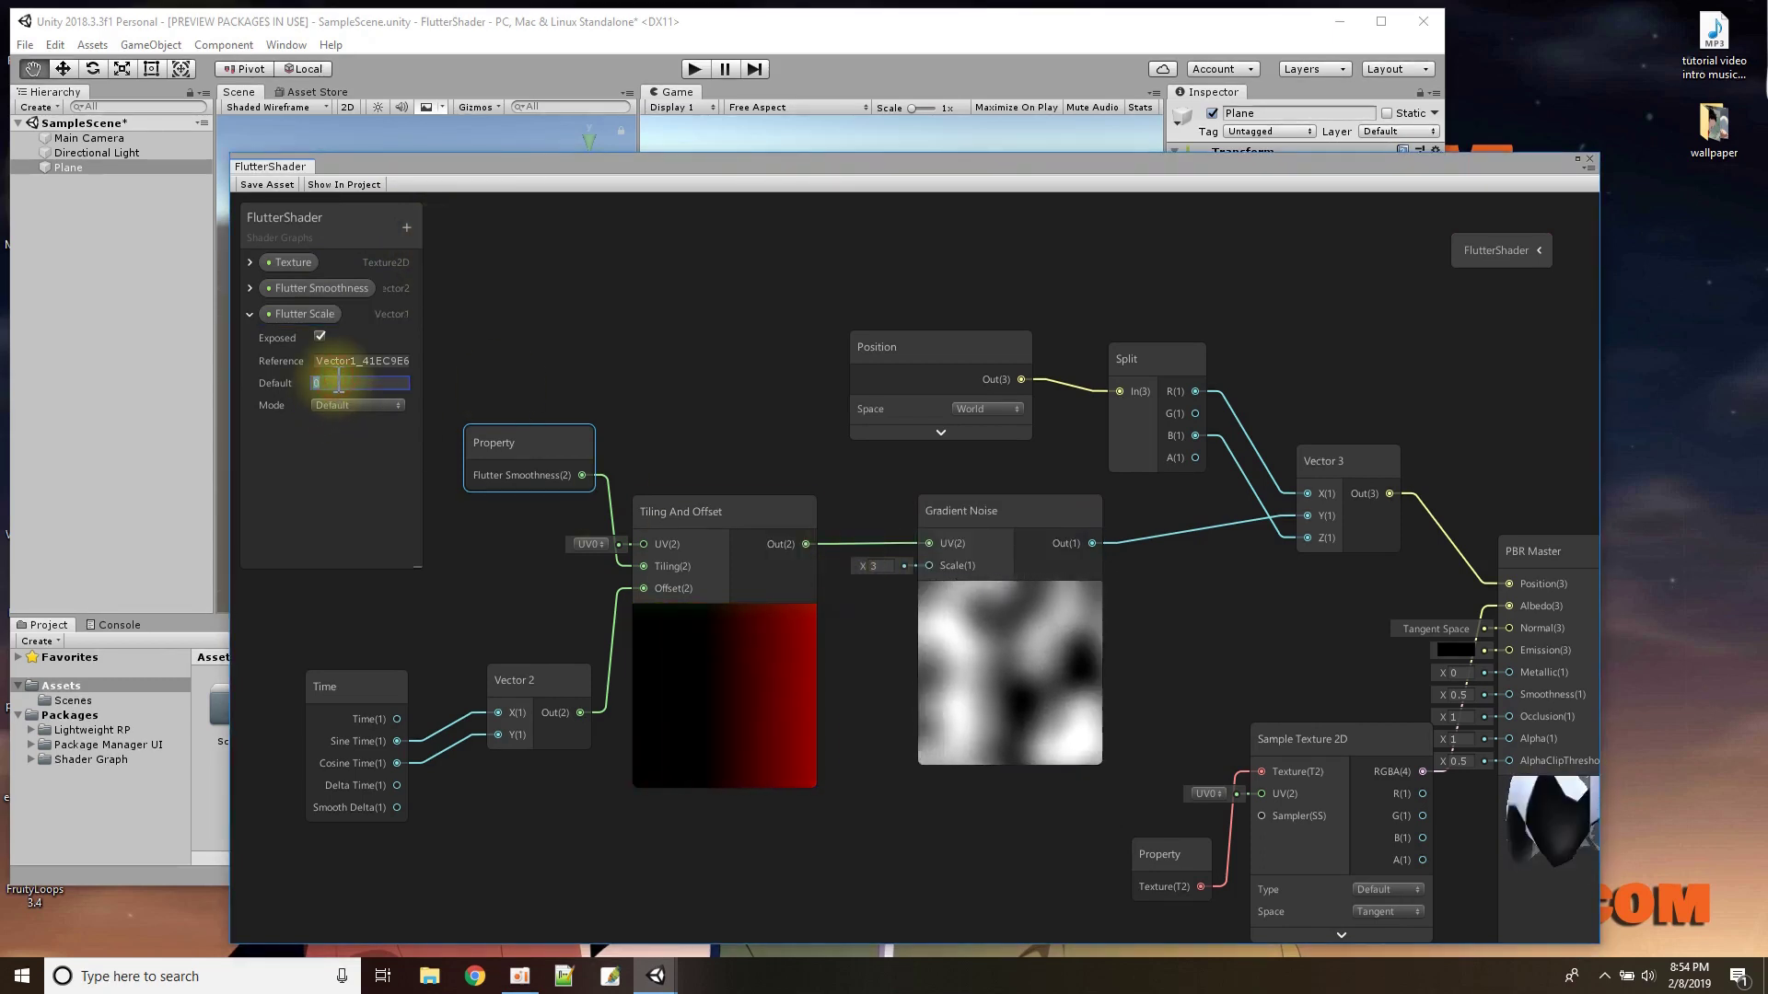
pyautogui.click(346, 474)
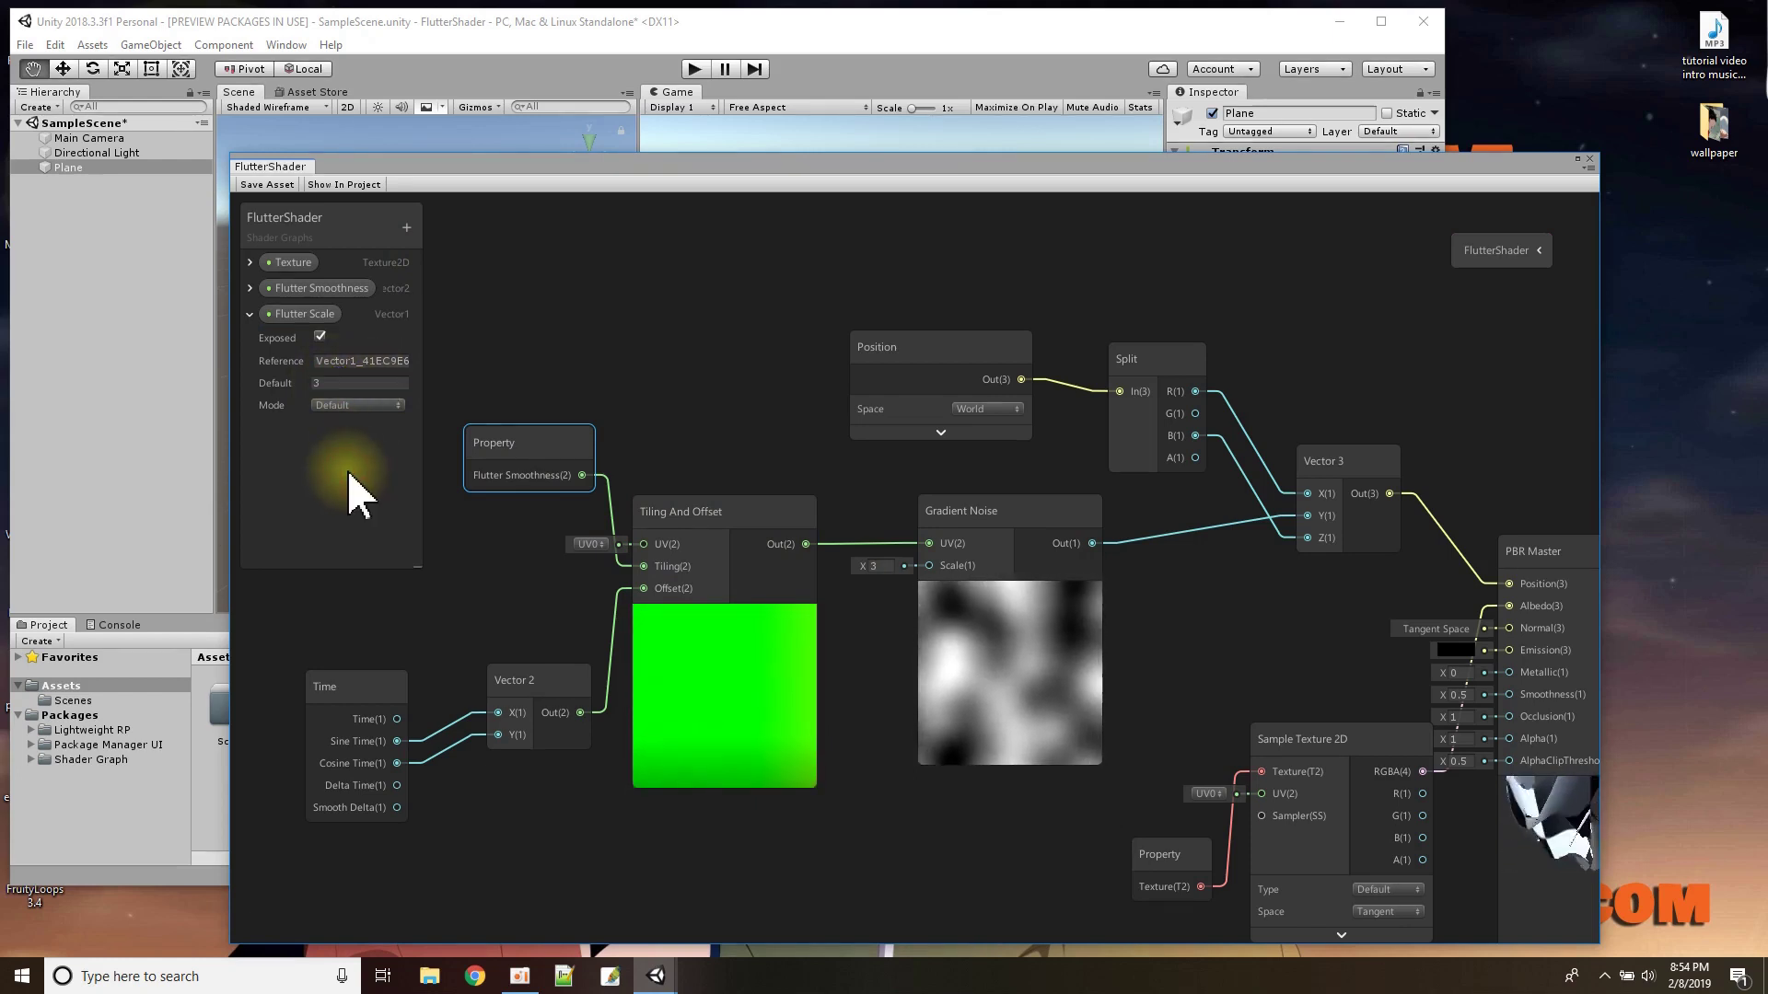
# - Place the Flutter Scale property in the graph above Tiling And Offset and connect it to Gradient Noise's Scale input
pyautogui.click(293, 320)
pyautogui.moveTo(296, 323); pyautogui.dragTo(599, 355)
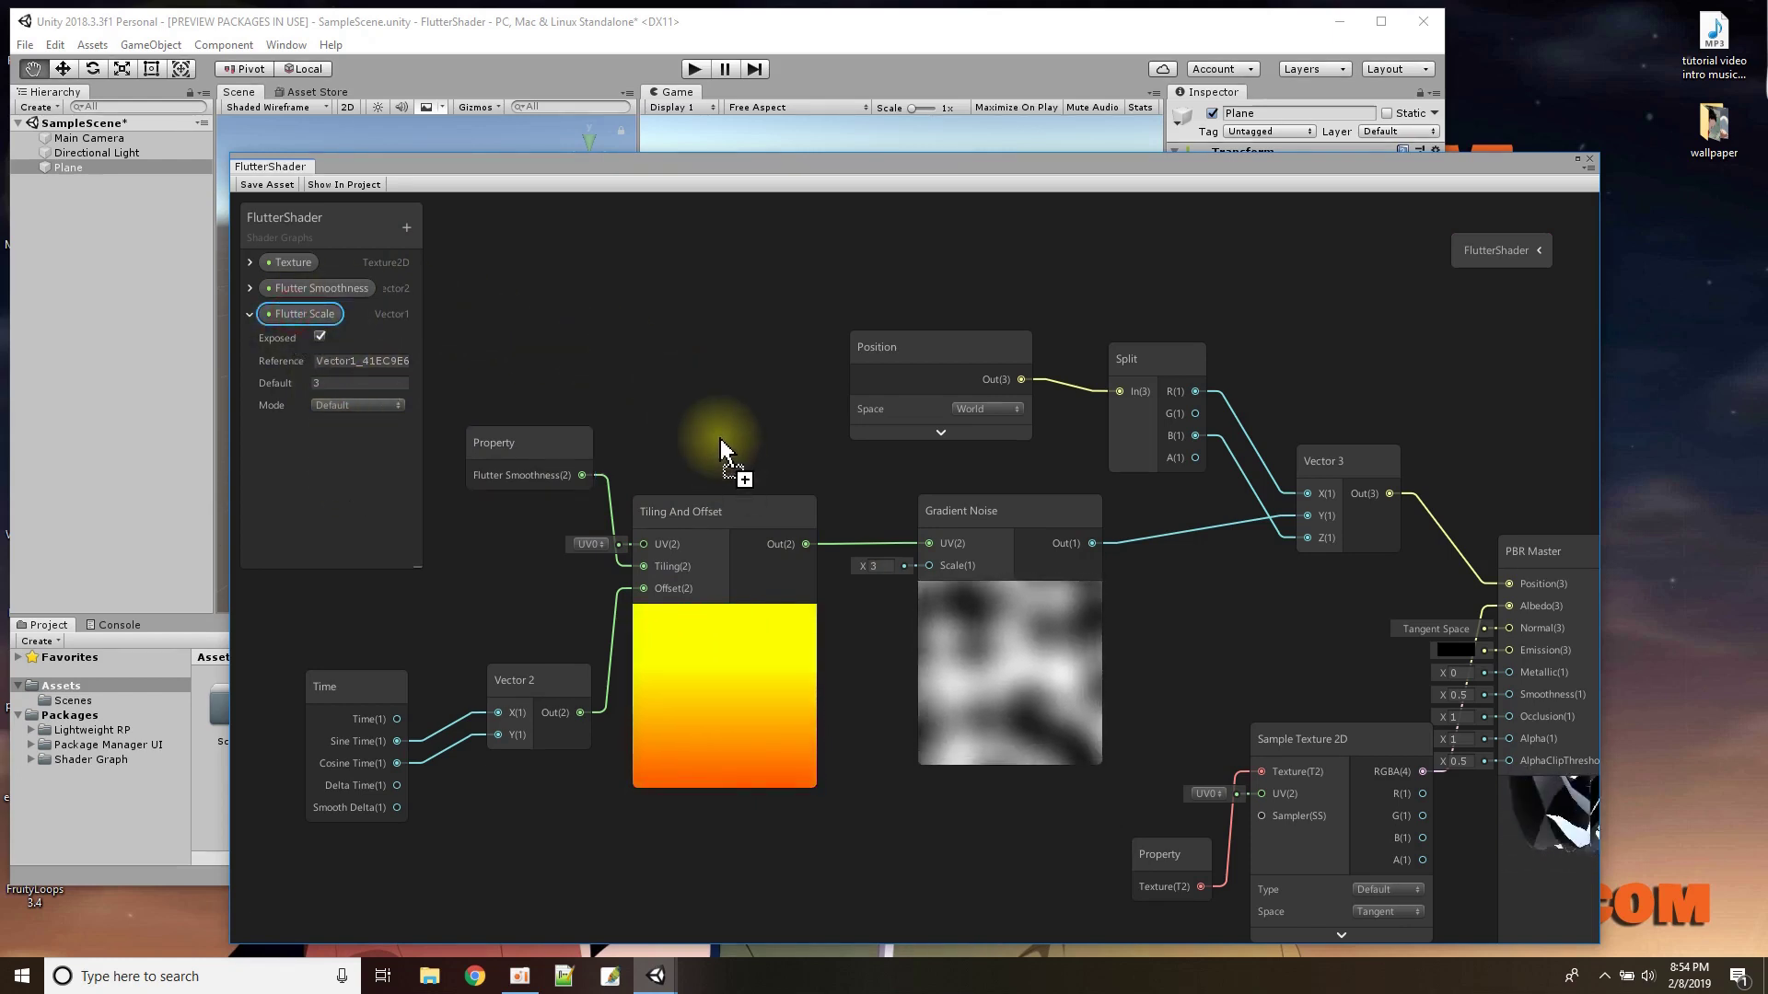
pyautogui.moveTo(720, 439); pyautogui.dragTo(726, 413)
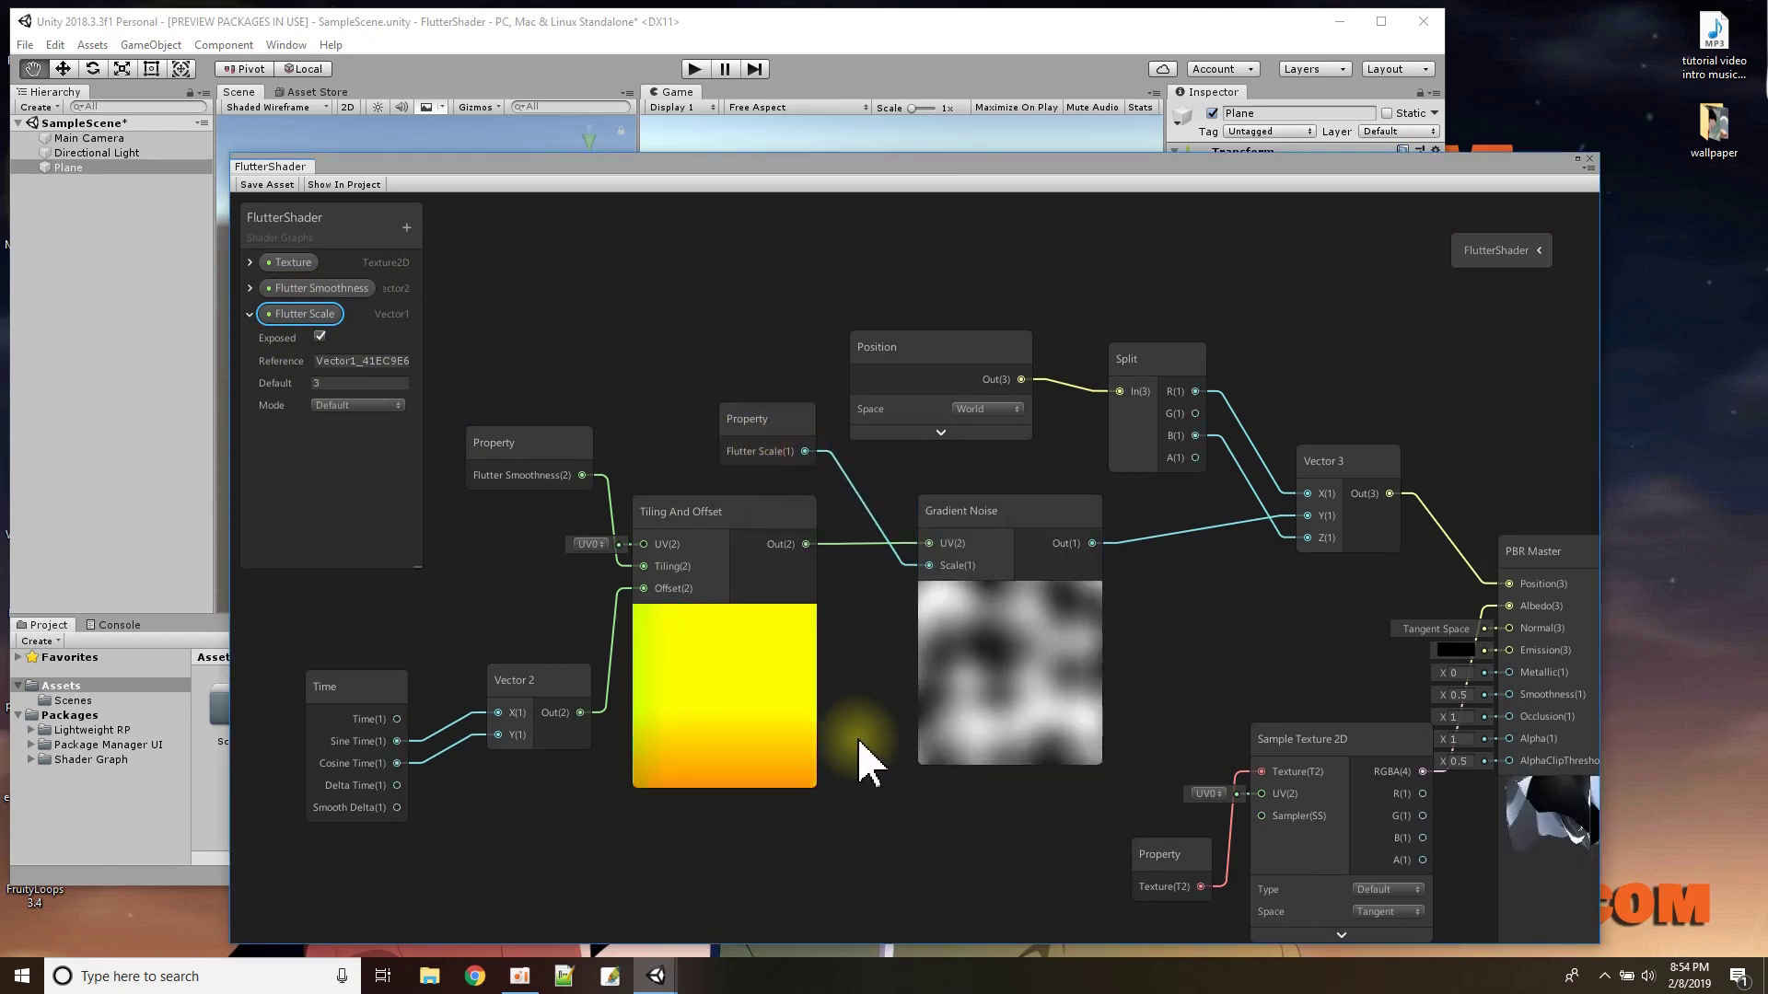
# - Save the shader graph and try different Flutter Scale values, such as 2.29, on the plane's FlutterMaterial
pyautogui.click(251, 184)
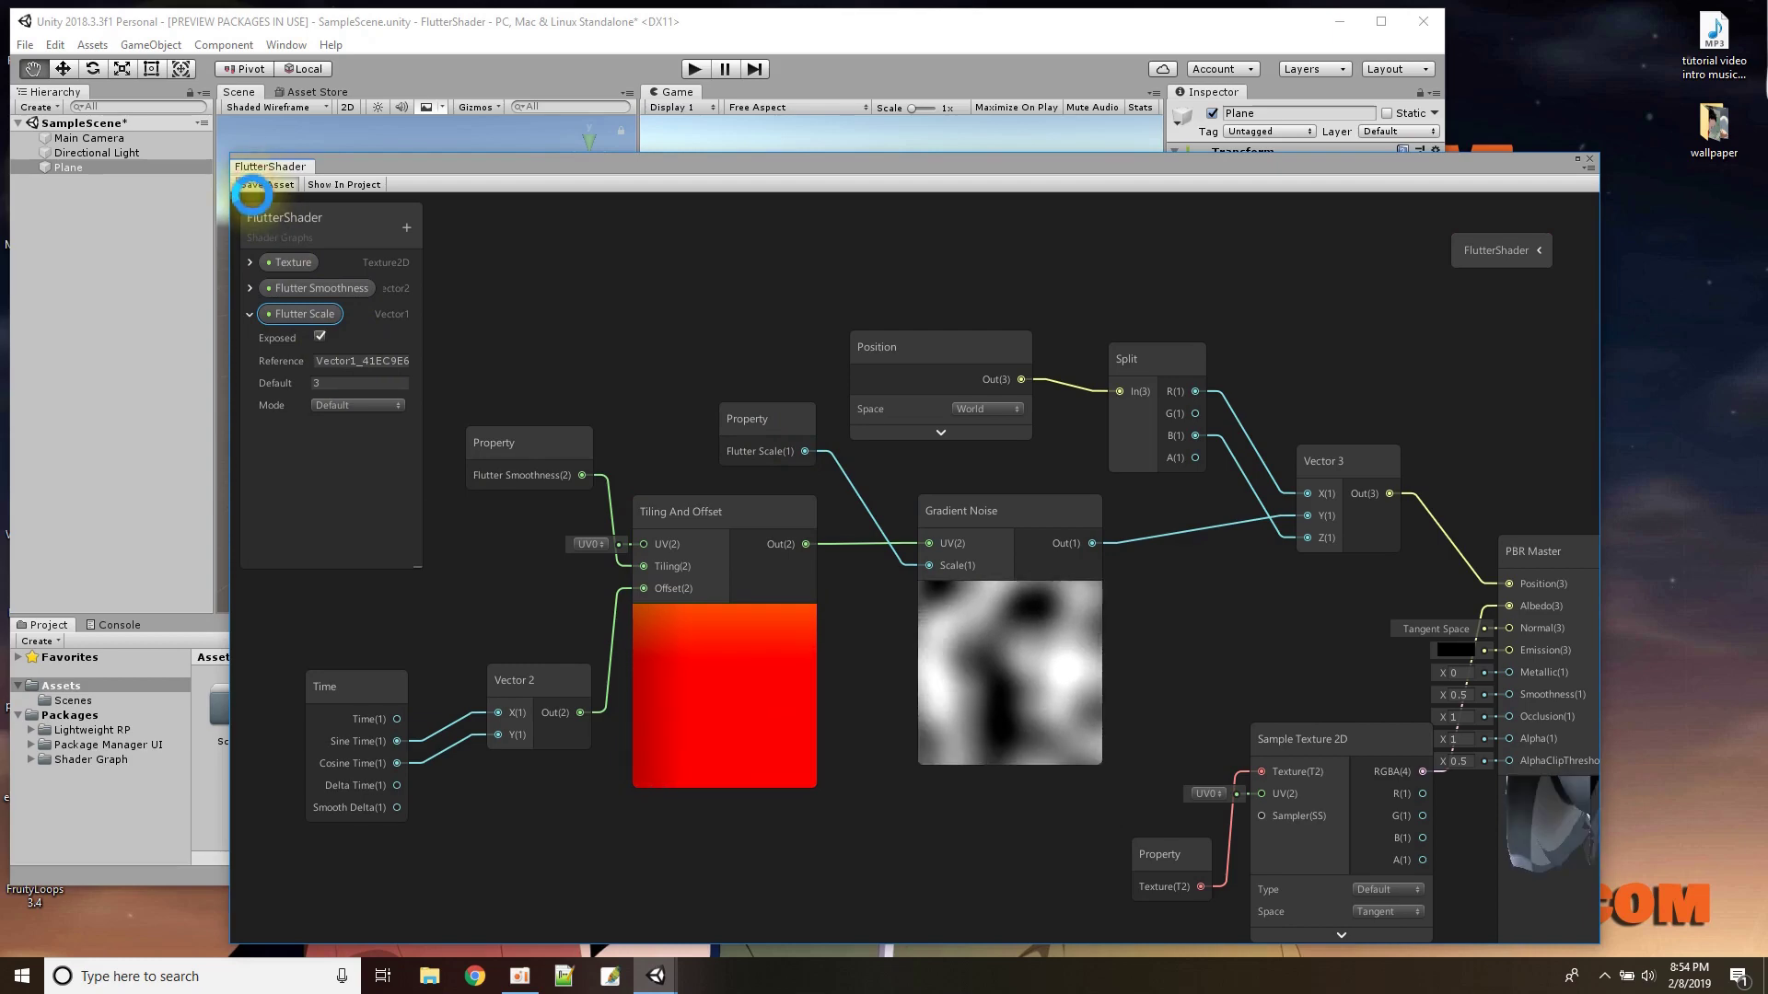
pyautogui.moveTo(424, 179); pyautogui.dragTo(857, 851)
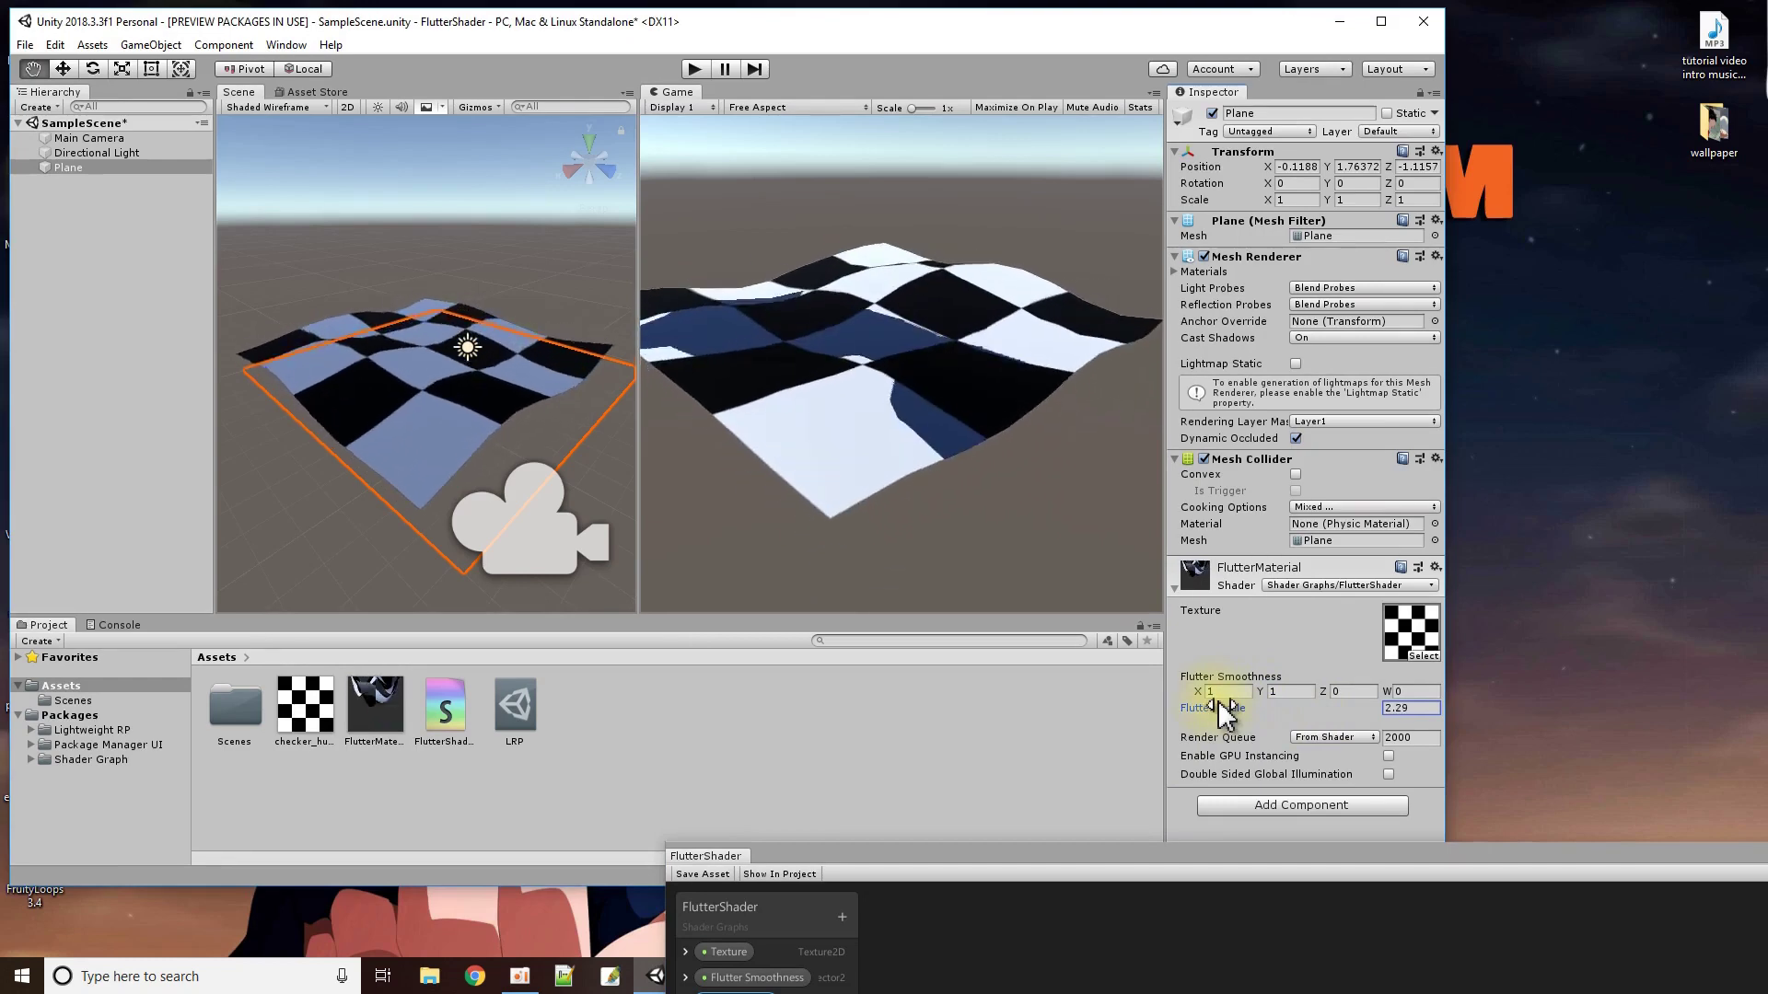
pyautogui.moveTo(1330, 866); pyautogui.dragTo(1279, 698)
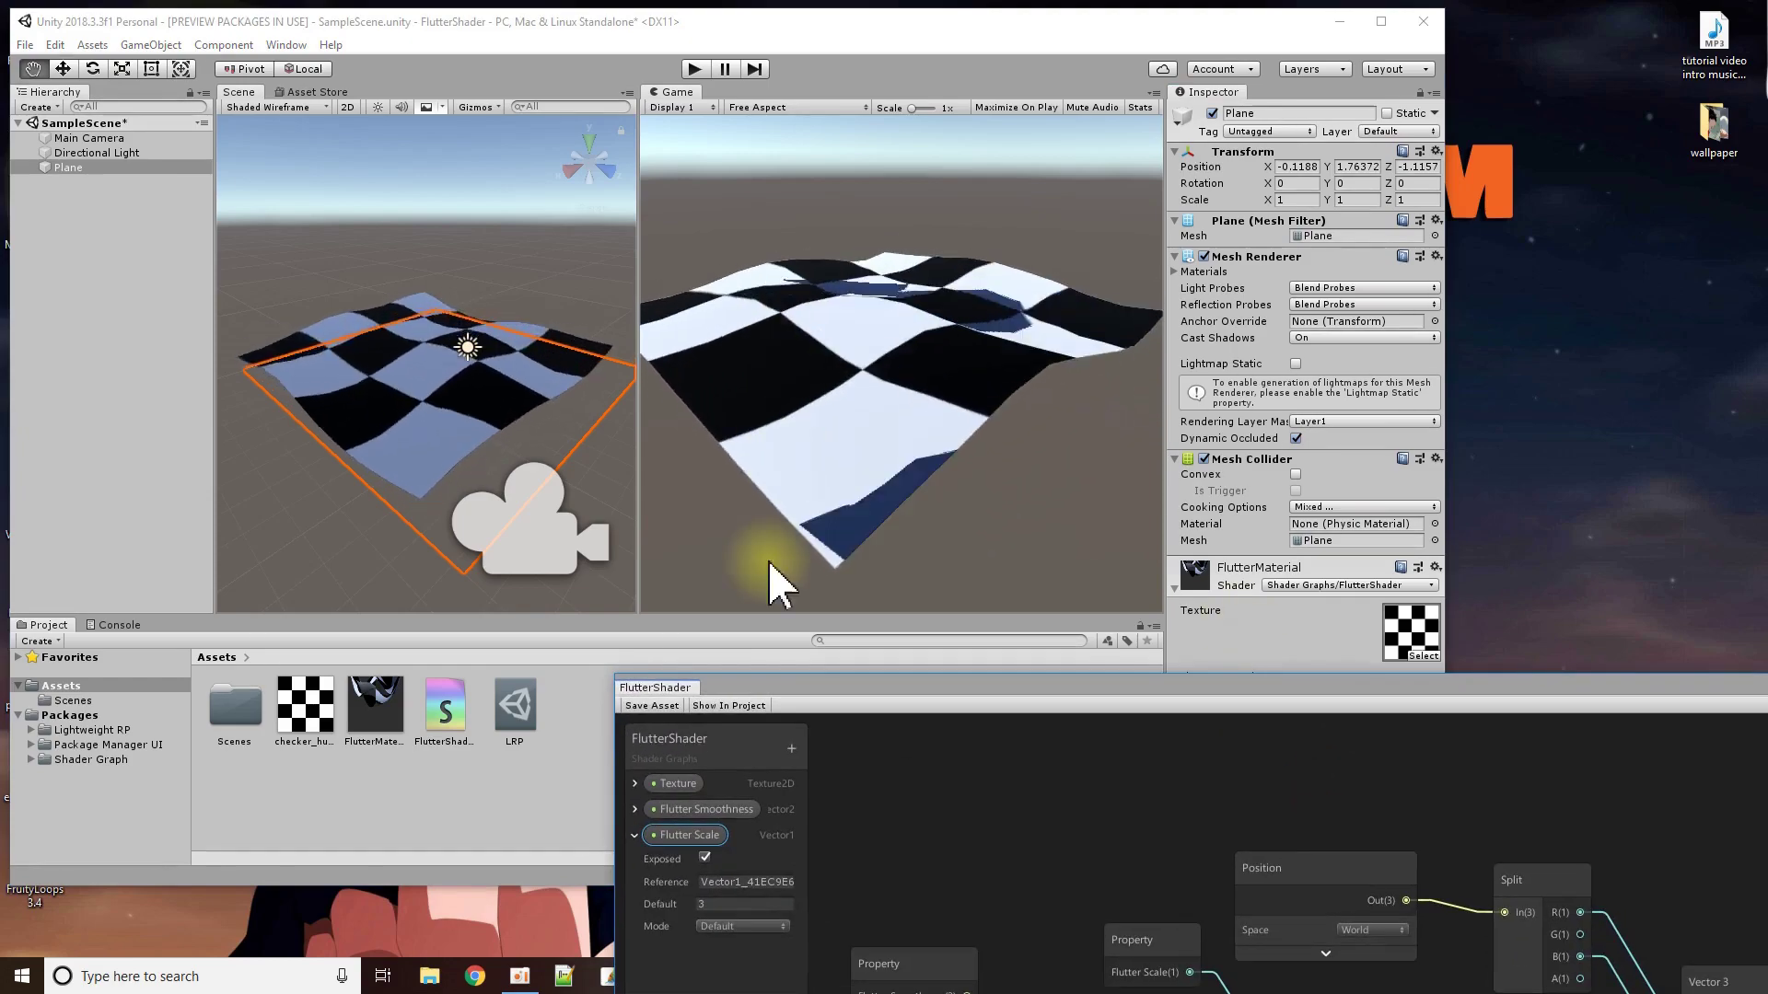
# - Review the full node graph, from the Time, Vector 2 and Tiling And Offset nodes through Gradient Noise to Vector 3 and PBR Master
pyautogui.moveTo(999, 681); pyautogui.dragTo(707, 110)
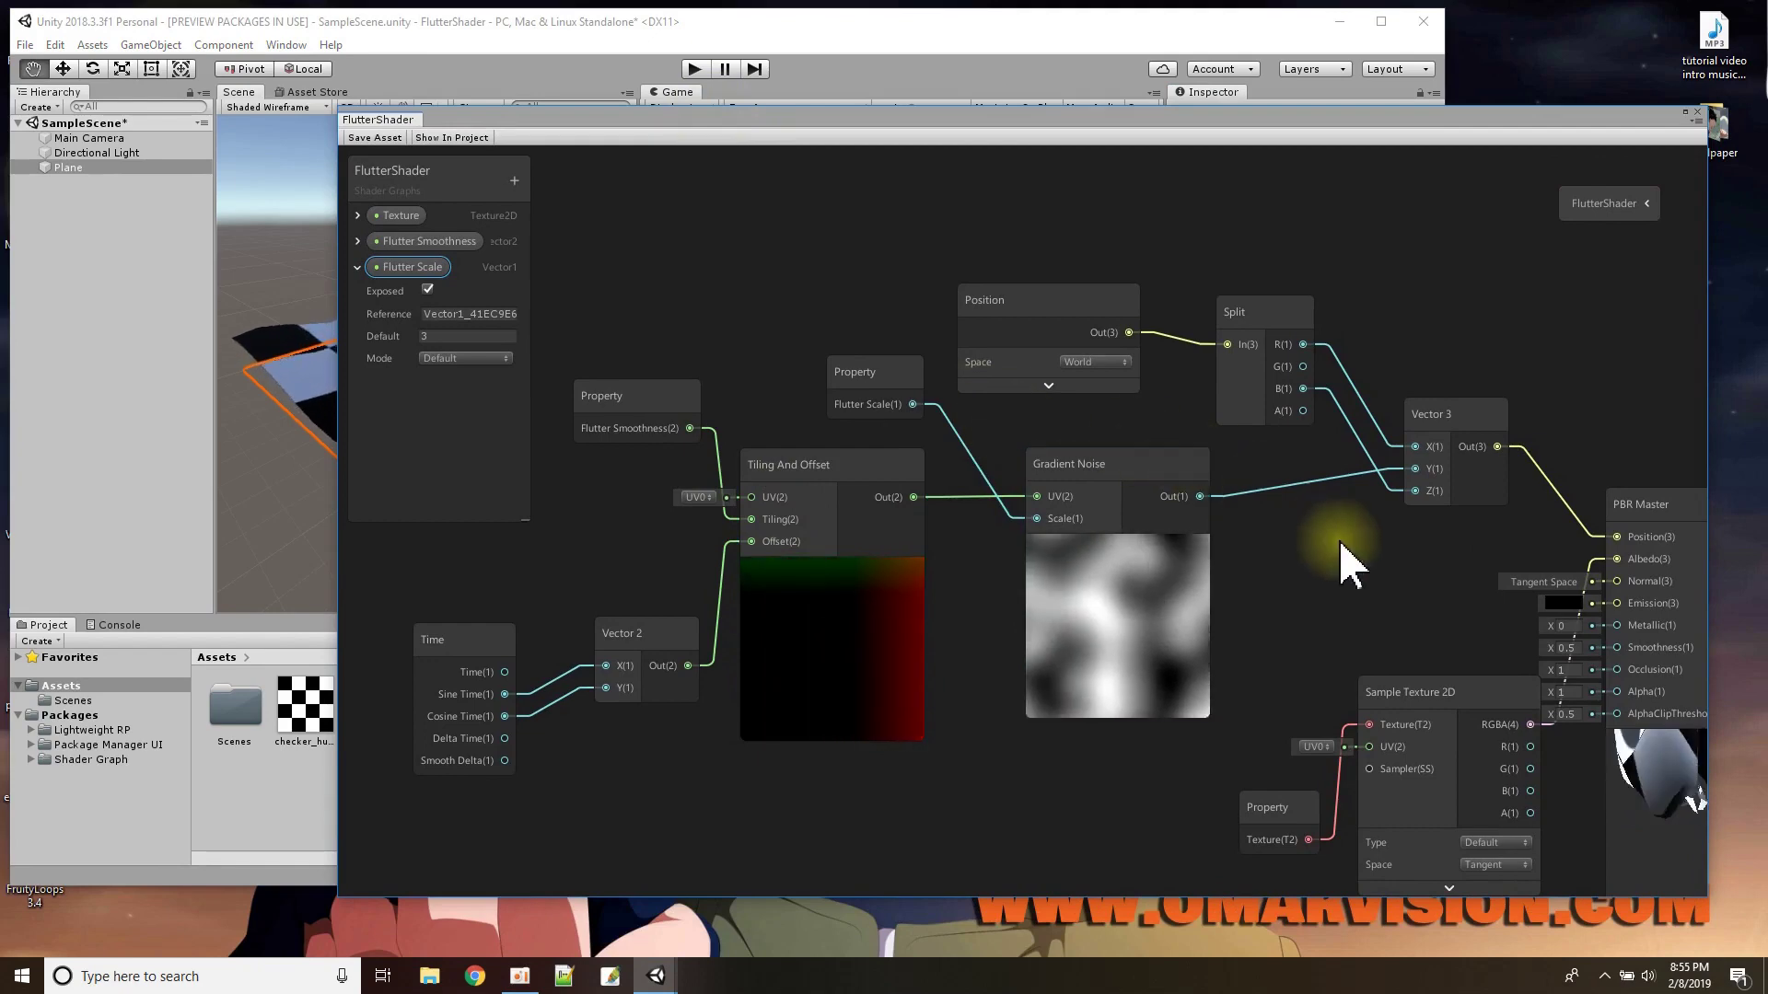
pyautogui.moveTo(1175, 118); pyautogui.dragTo(1058, 19)
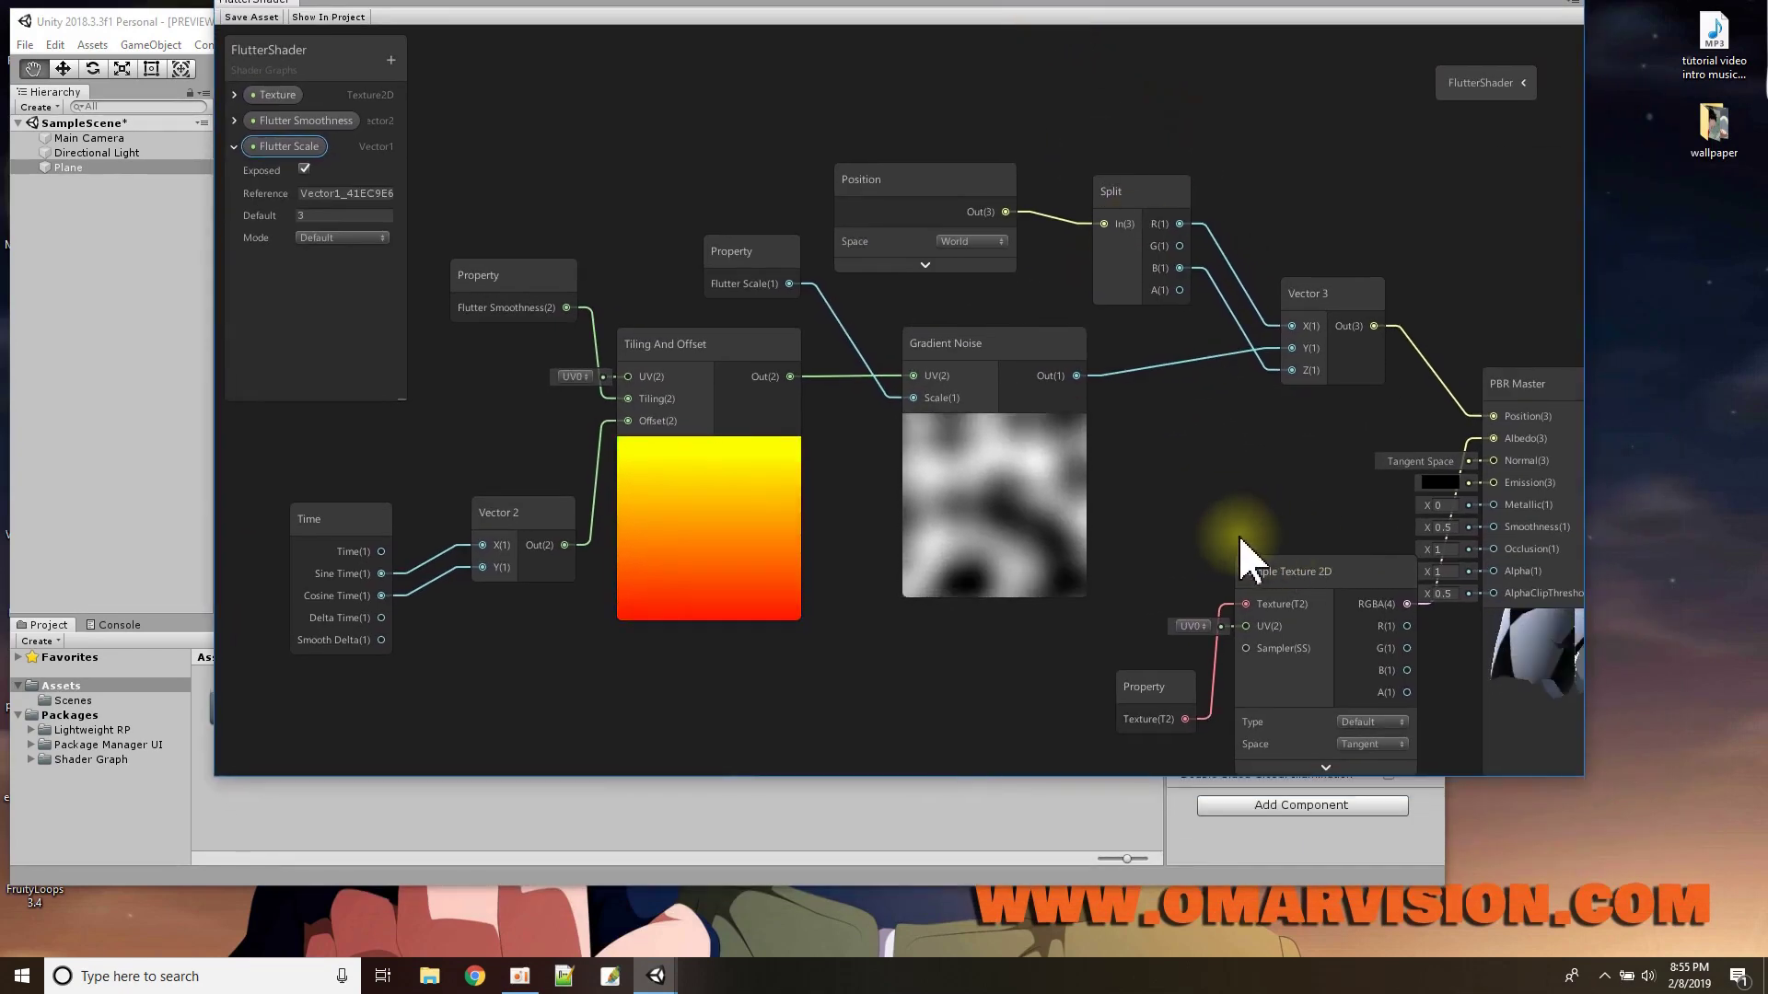
pyautogui.scroll(-3, 1240, 557)
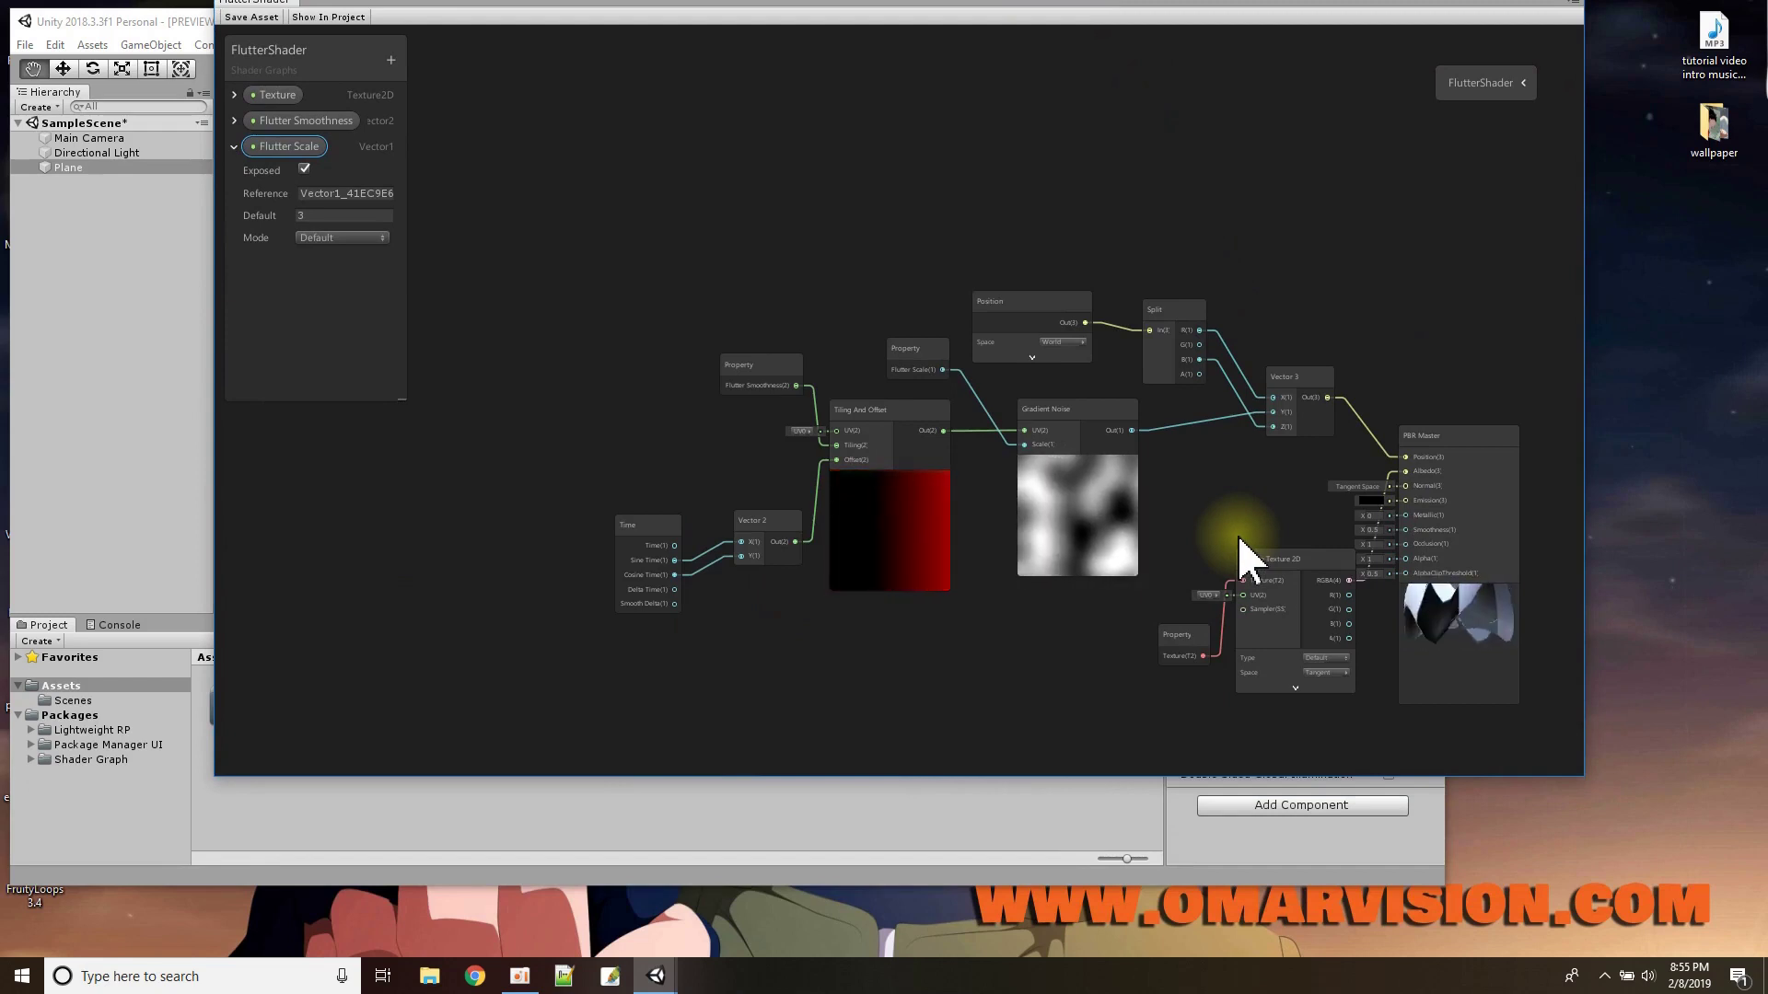
pyautogui.scroll(1, 1240, 557)
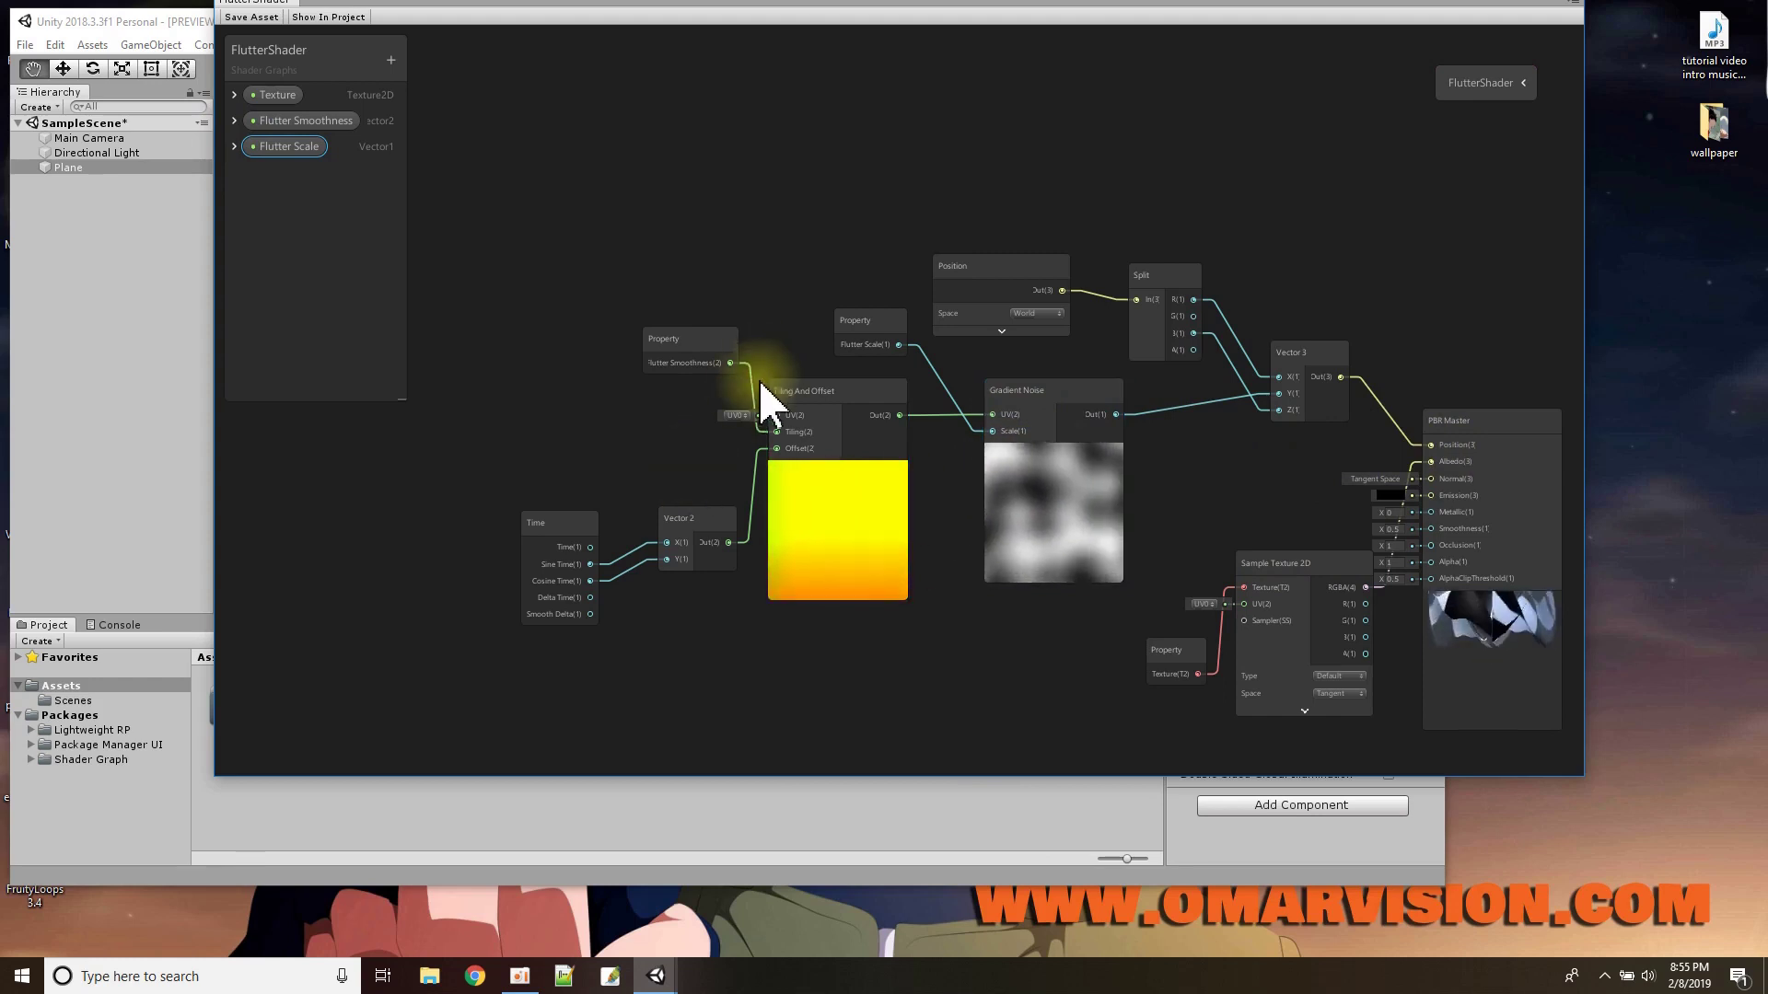
pyautogui.click(812, 398)
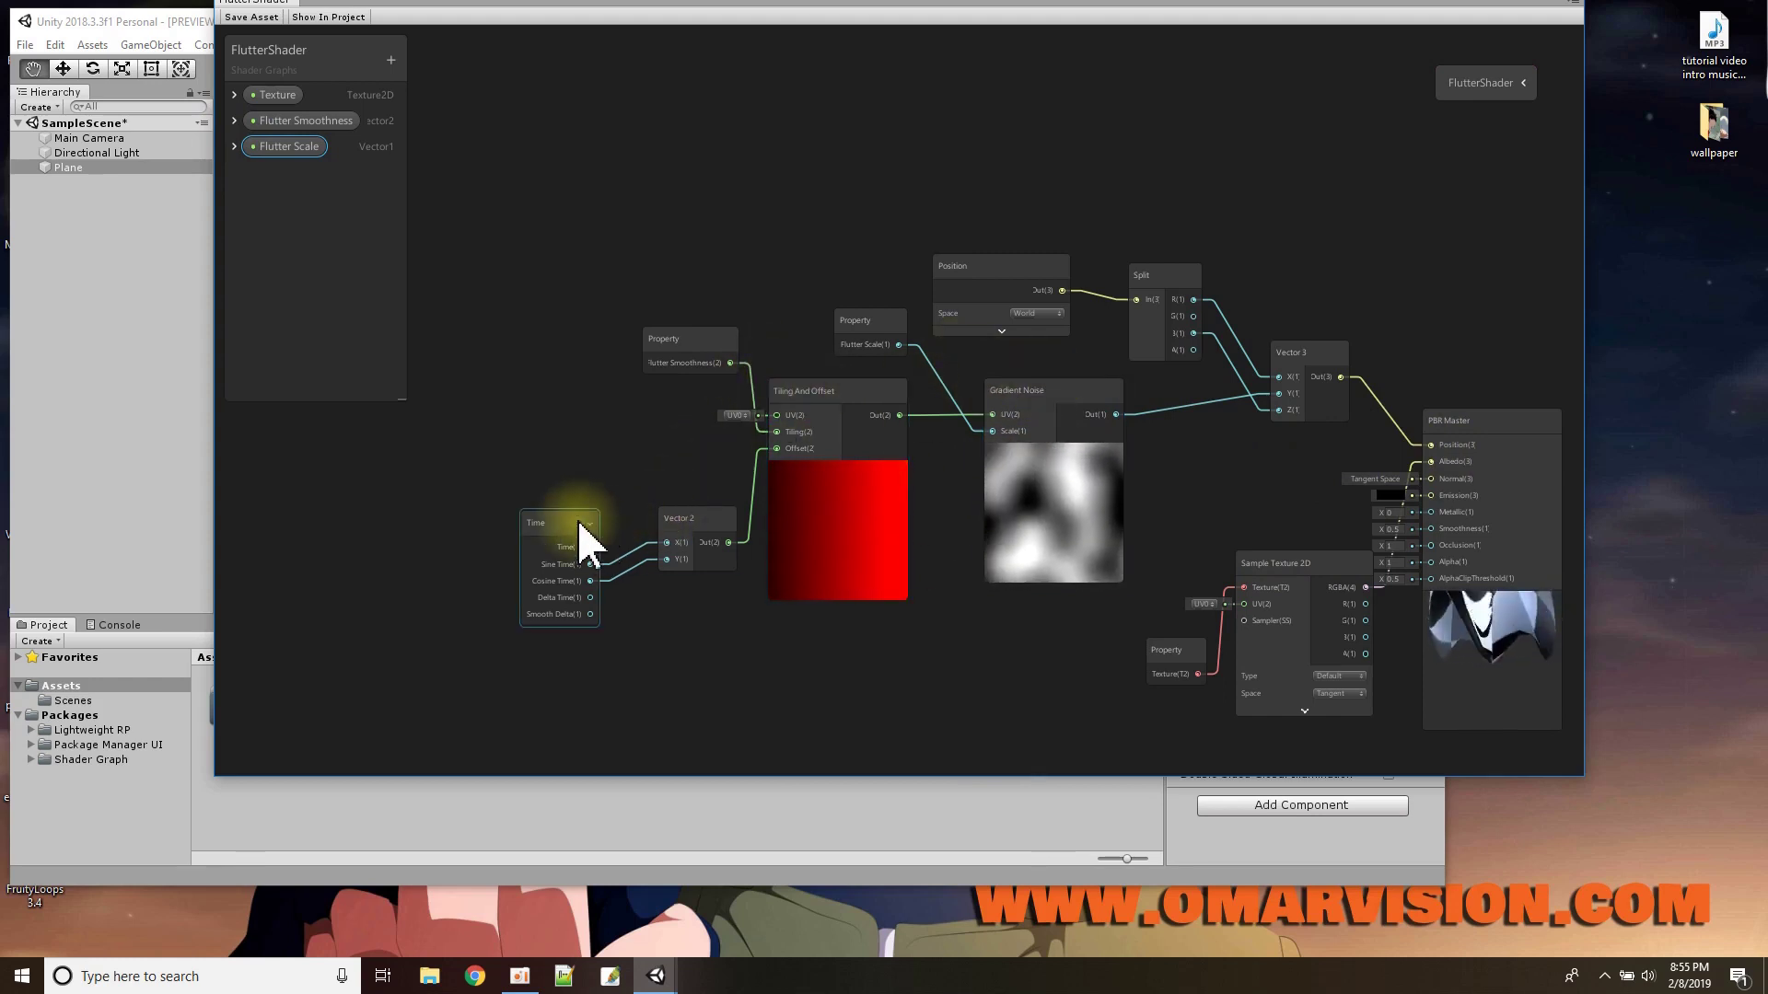
pyautogui.click(707, 552)
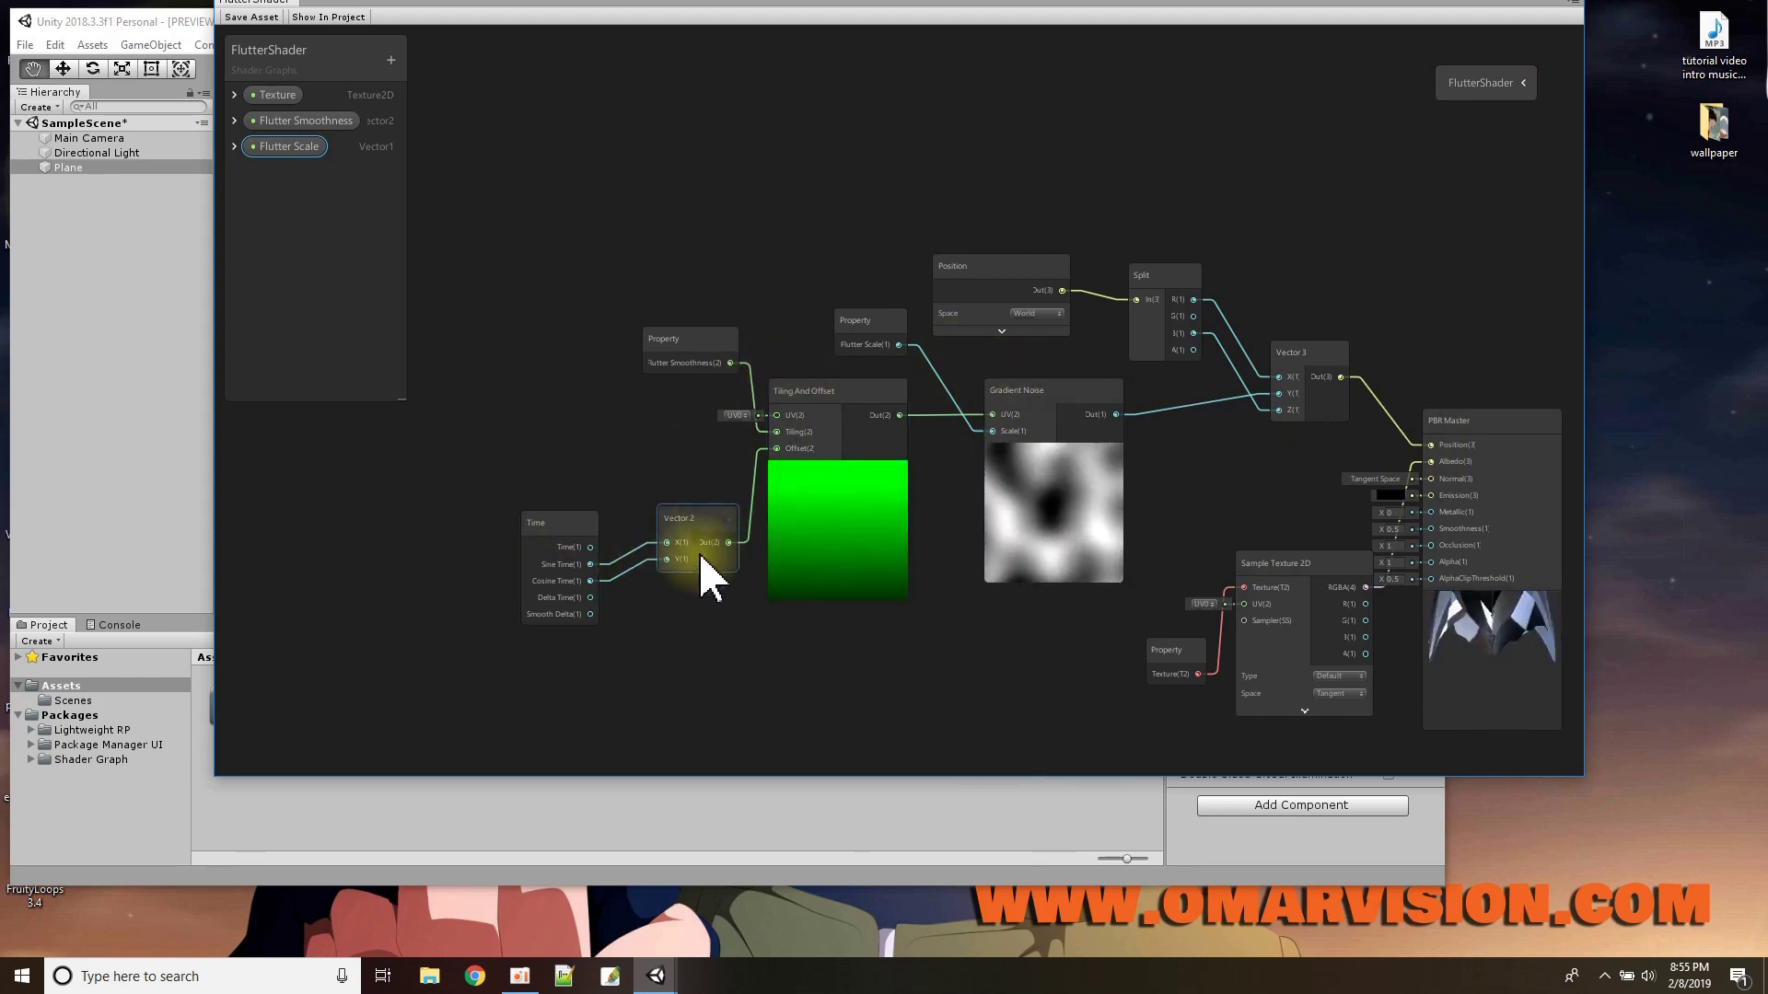
pyautogui.click(717, 488)
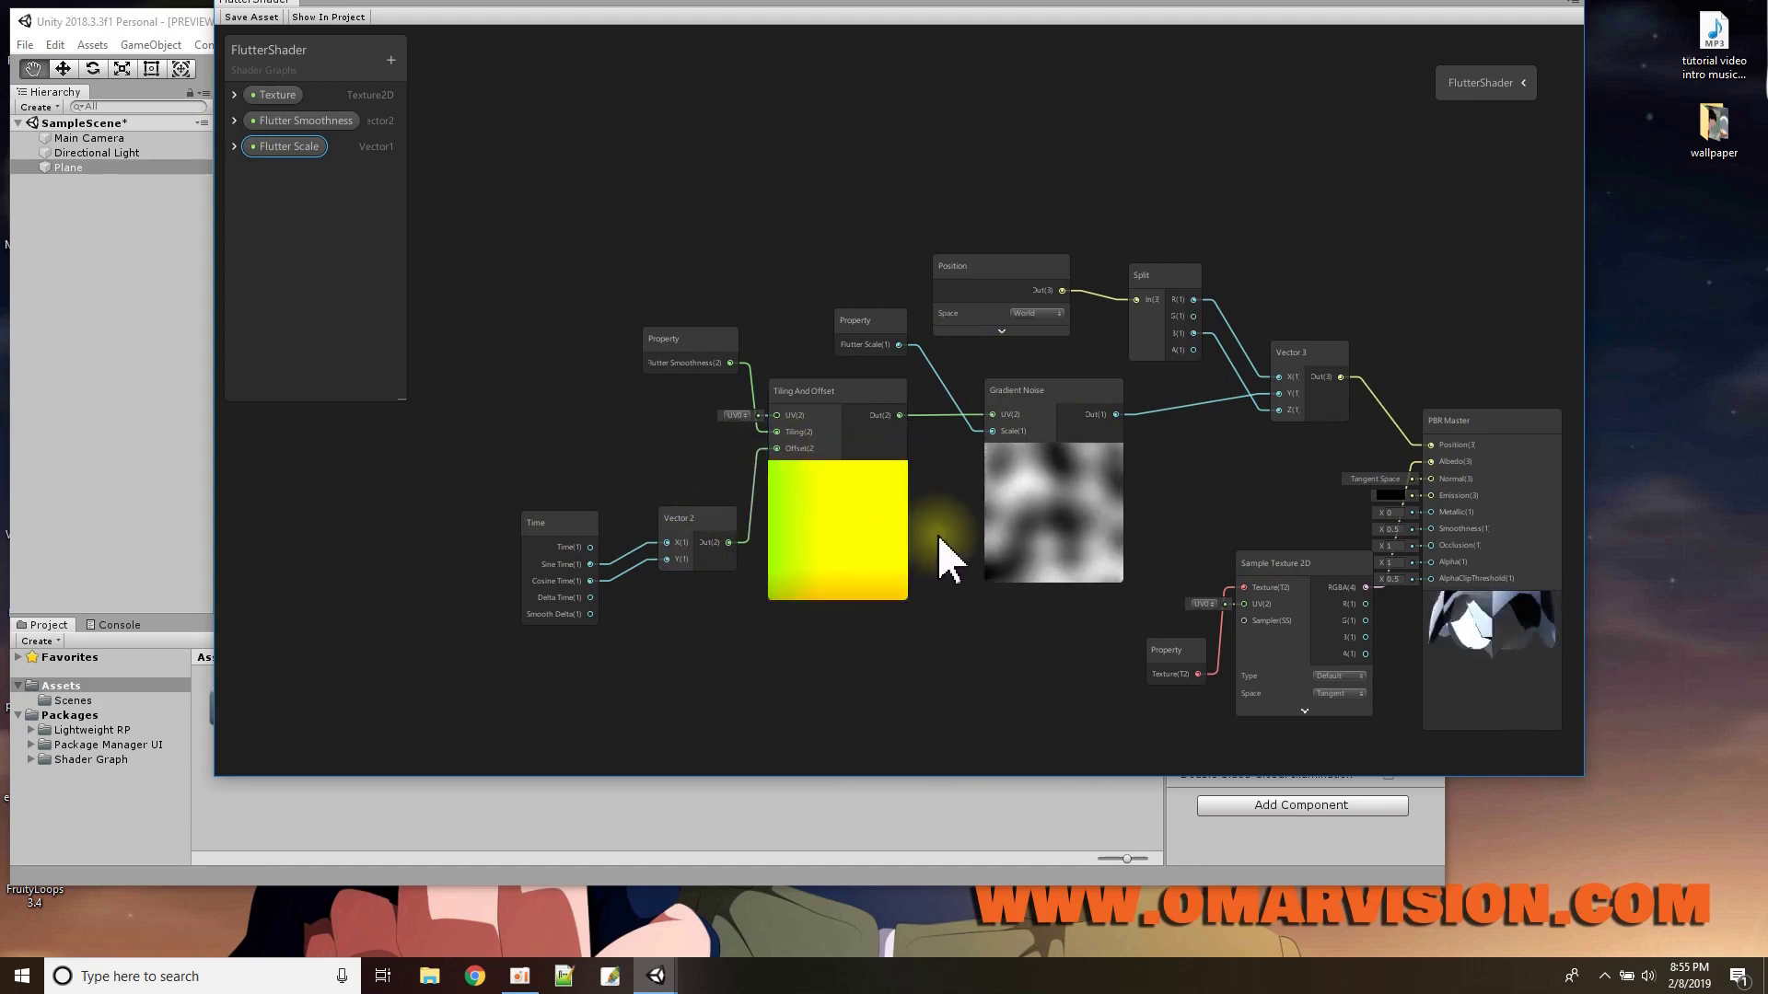
pyautogui.click(1297, 405)
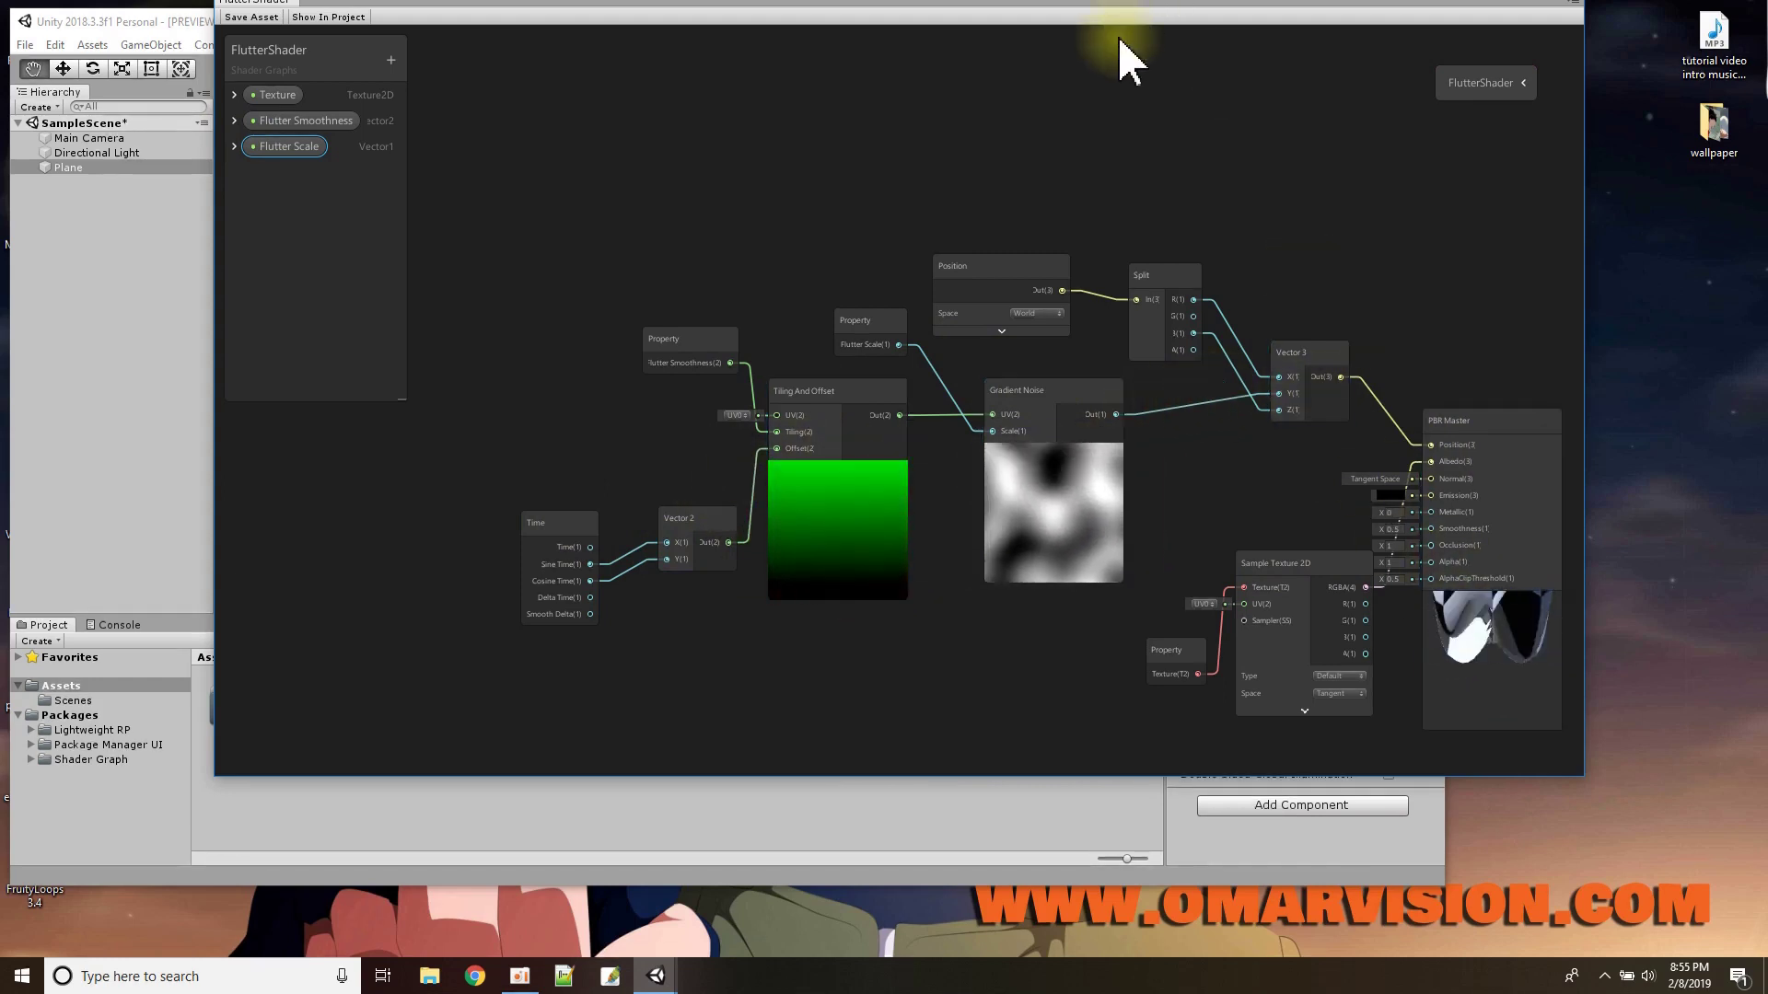
# - Collapse the PBR Master node's preview and move the Texture property node farther from Sample Texture 2D to tidy the graph
pyautogui.moveTo(395, 14); pyautogui.dragTo(435, 85)
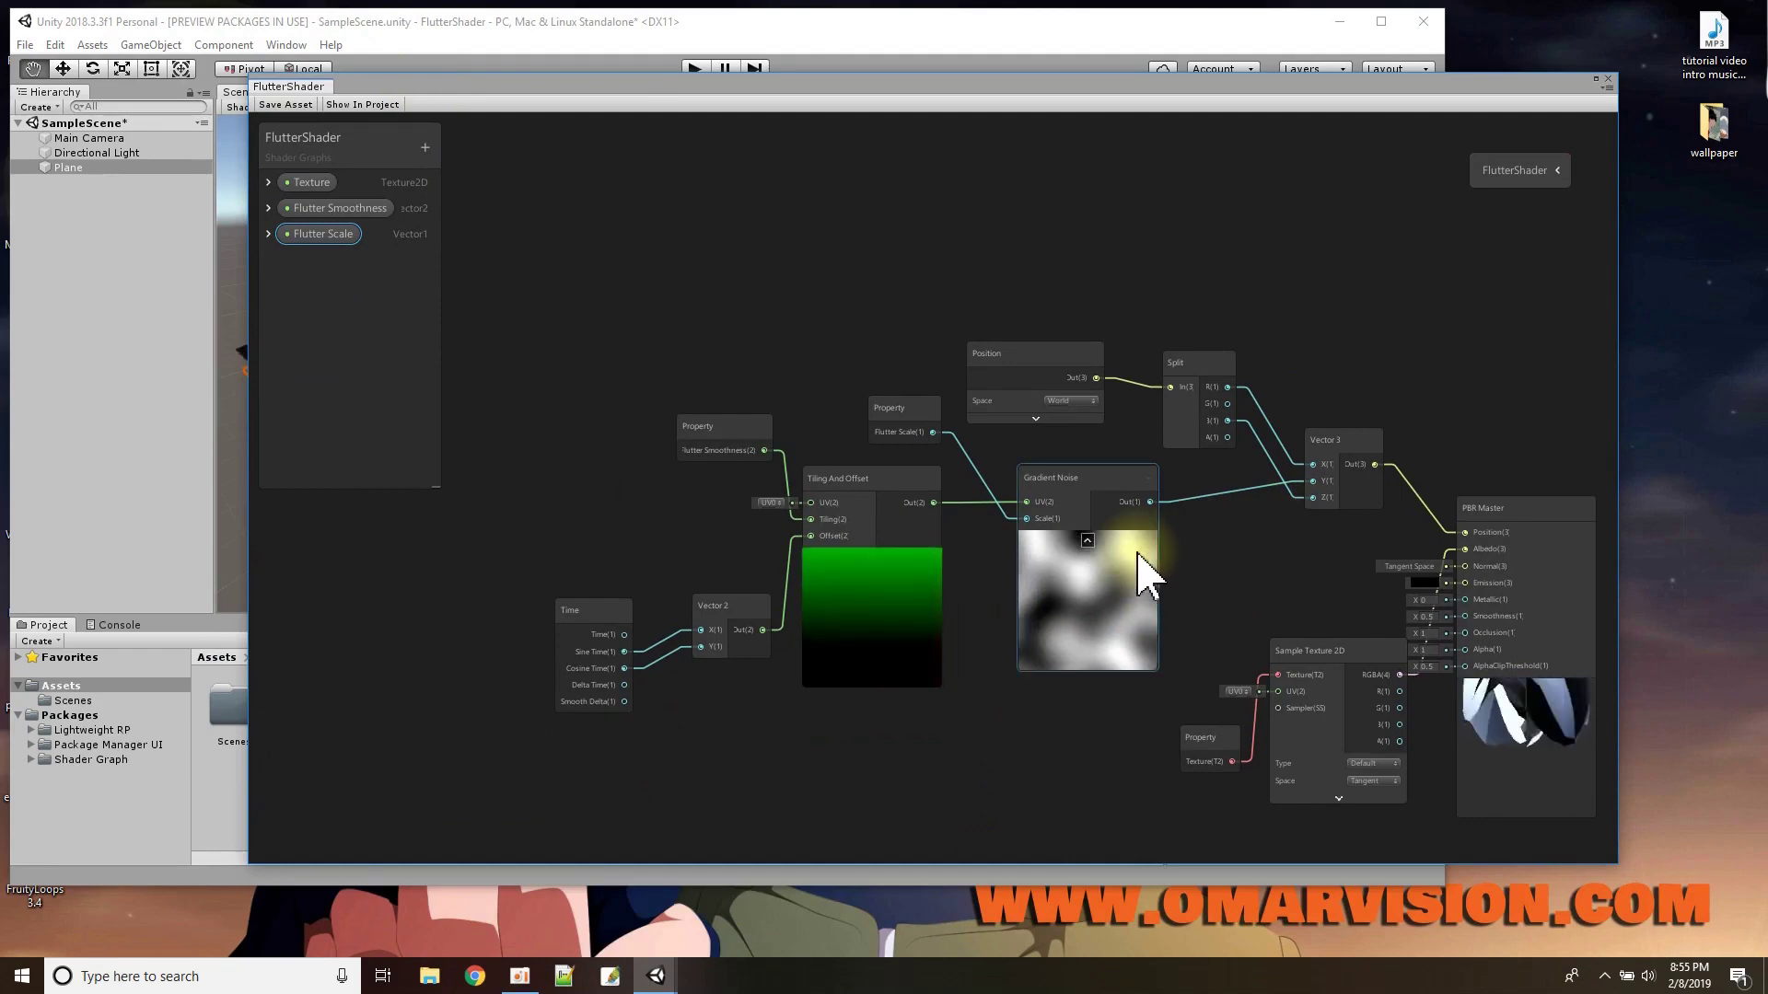
pyautogui.scroll(-2, 1148, 580)
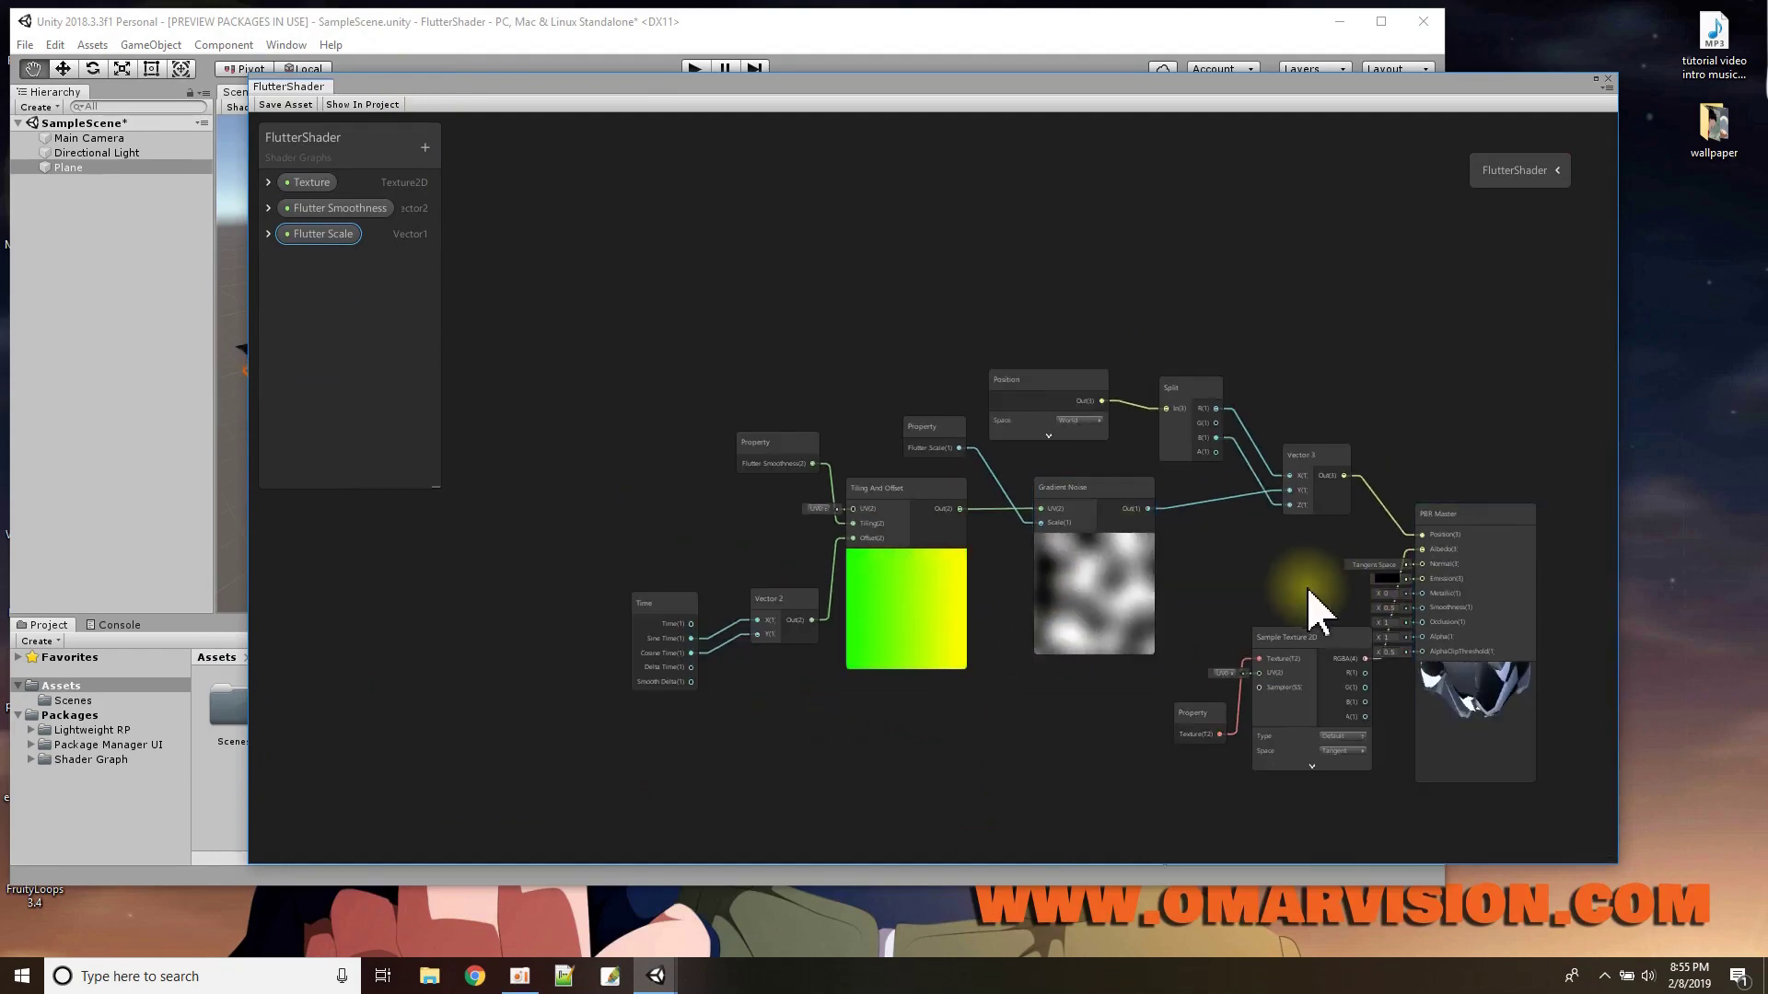
pyautogui.click(1475, 668)
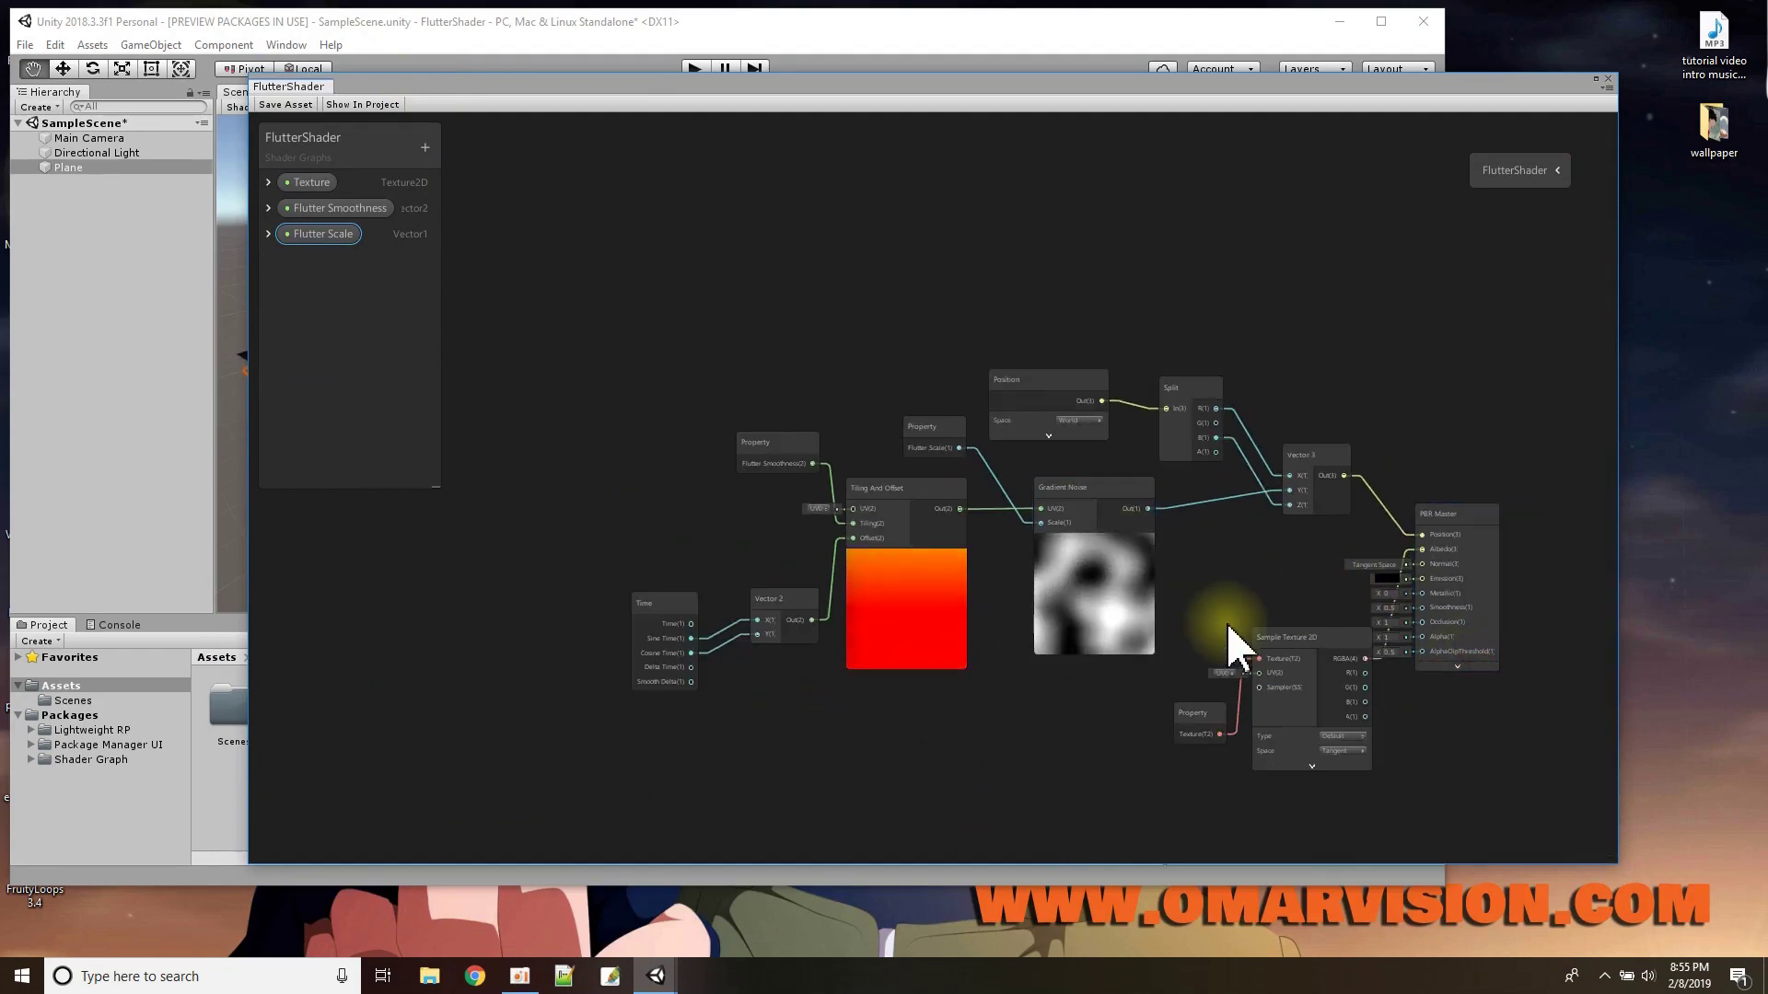
pyautogui.scroll(3, 1234, 644)
pyautogui.moveTo(1261, 598); pyautogui.dragTo(1230, 570)
pyautogui.click(1135, 691)
pyautogui.moveTo(1142, 708); pyautogui.dragTo(1070, 696)
pyautogui.scroll(1, 1031, 635)
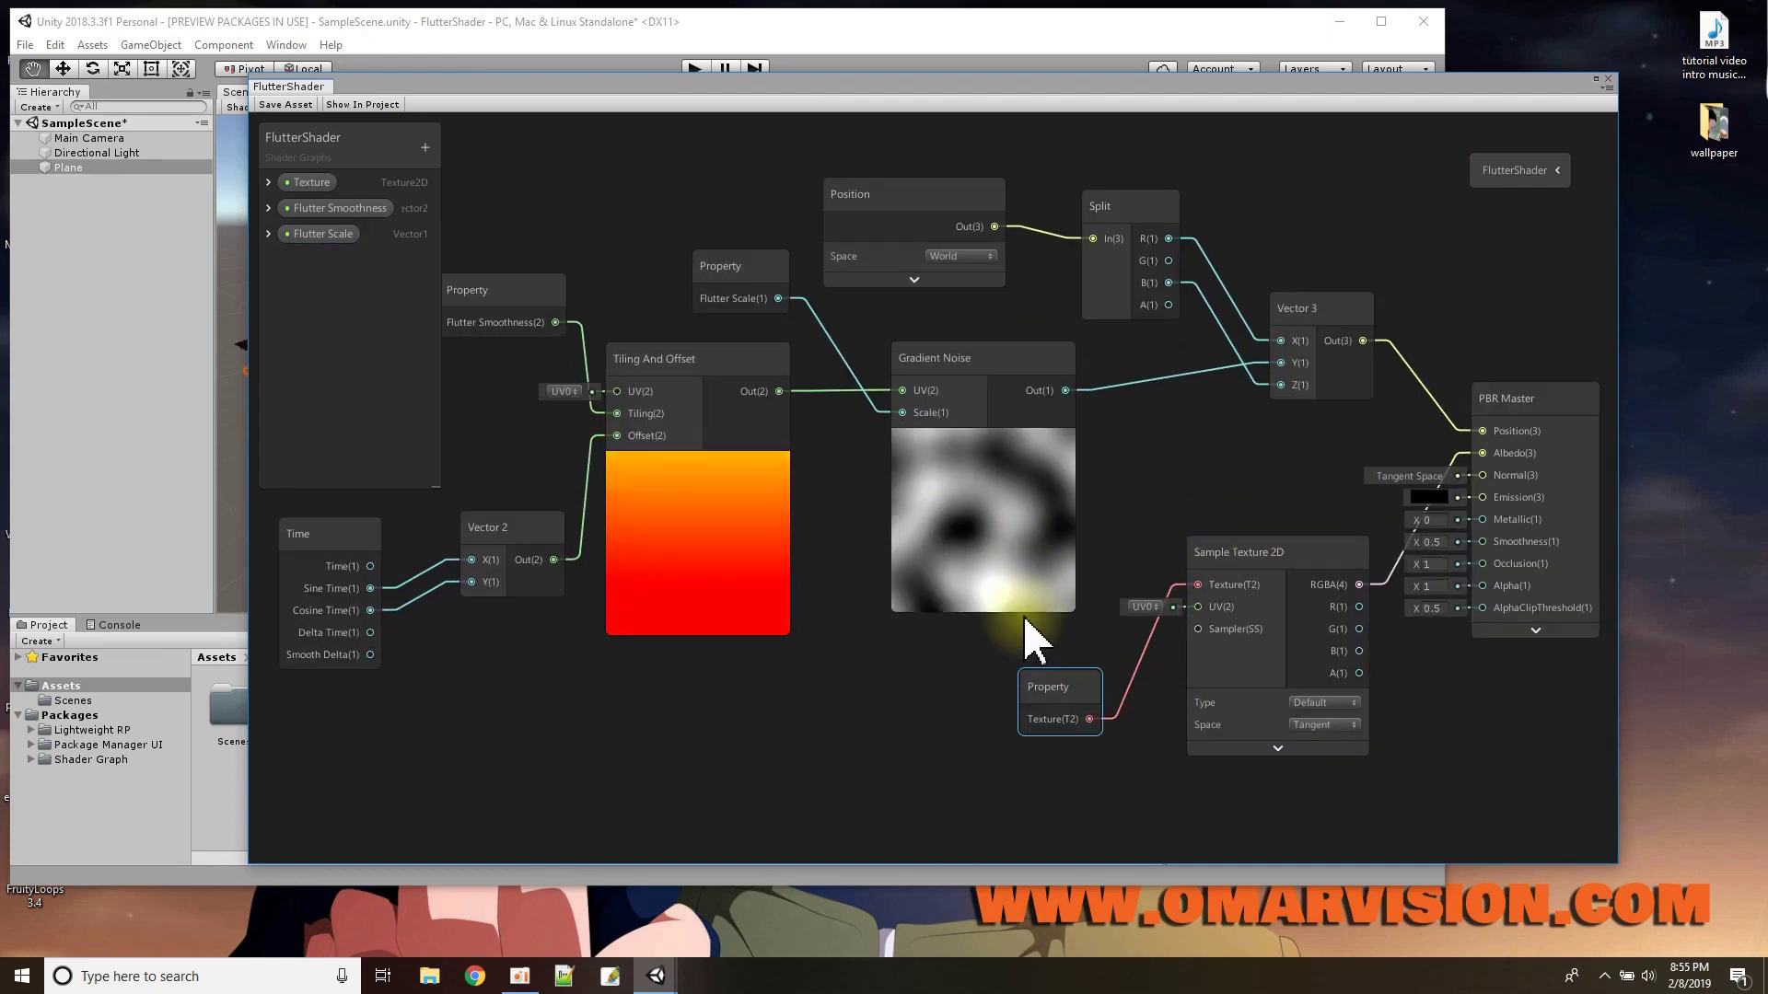
pyautogui.scroll(-1, 1033, 637)
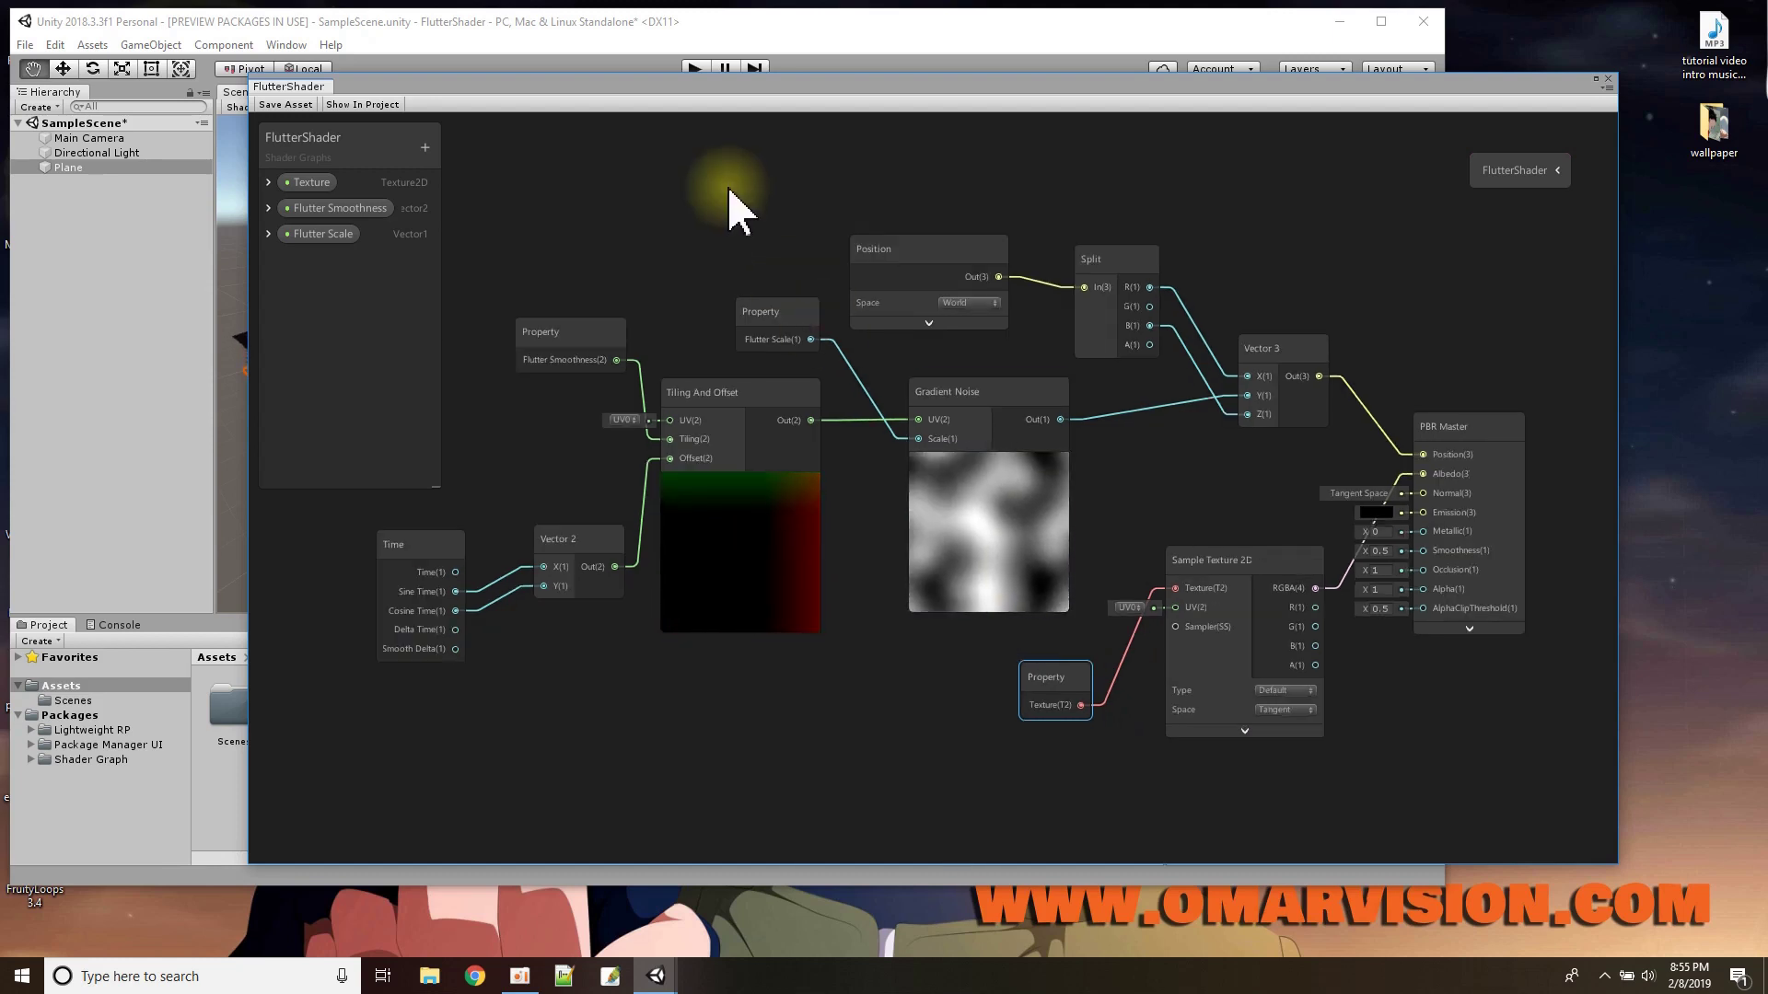